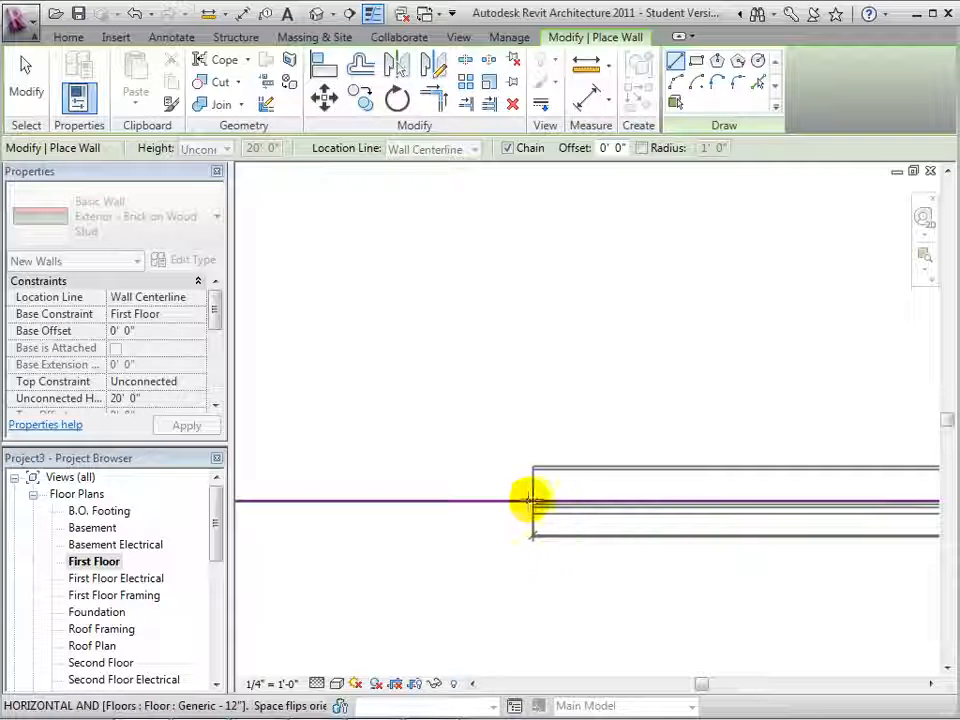
Finish the brick-on-wood-stud wall along the floor's lower edge, ending its centerline at the floor's lower-left corner.
scroll(493, 500, down, 2)
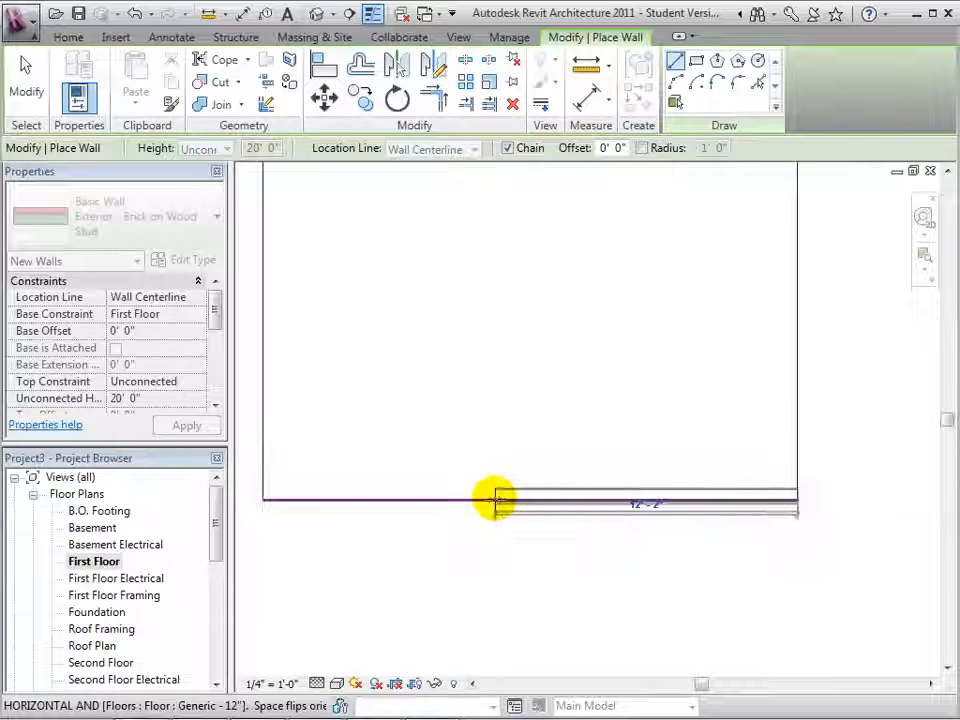
click(262, 498)
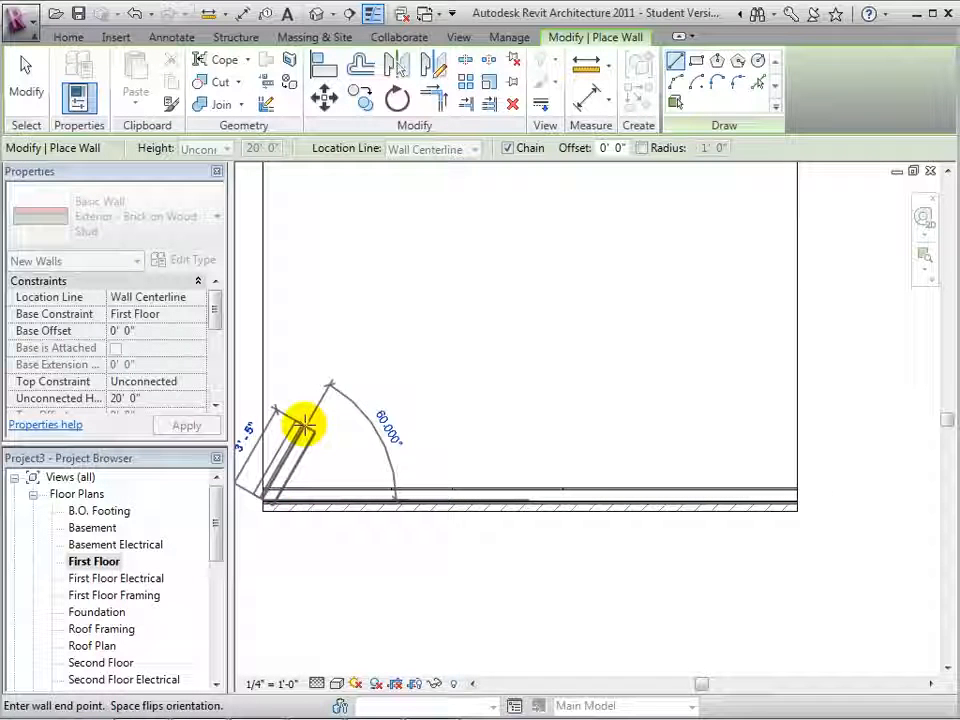
click(26, 68)
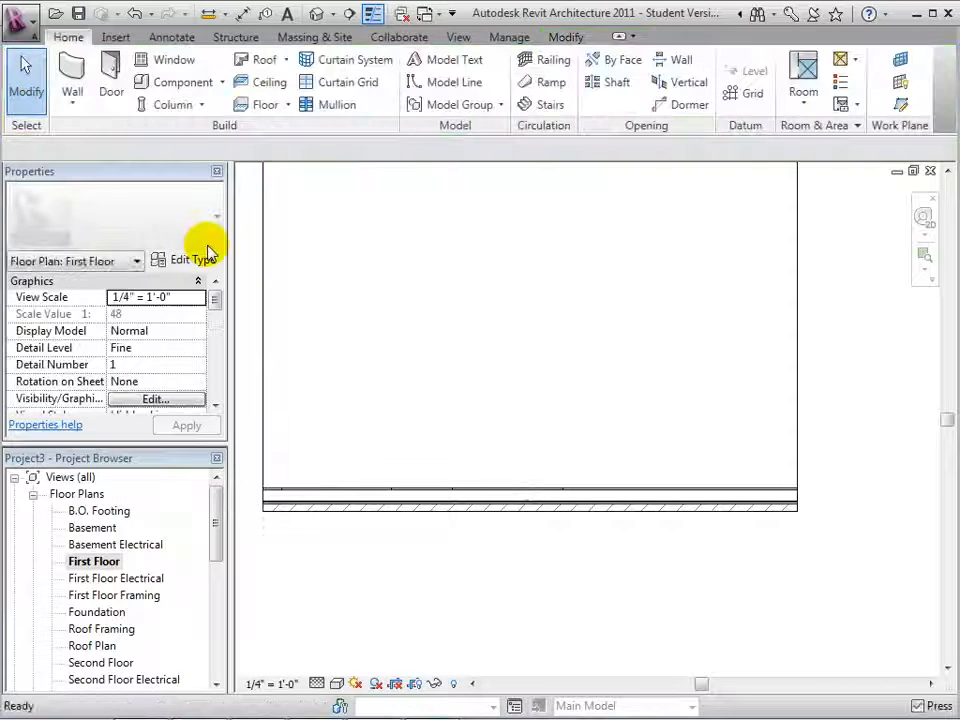
Draw a brick-on-wood-stud wall with location line Finish Face: Exterior along the floor's left edge, from the lower-left to the upper-left corner.
click(70, 80)
middle_drag(329, 280, 533, 289)
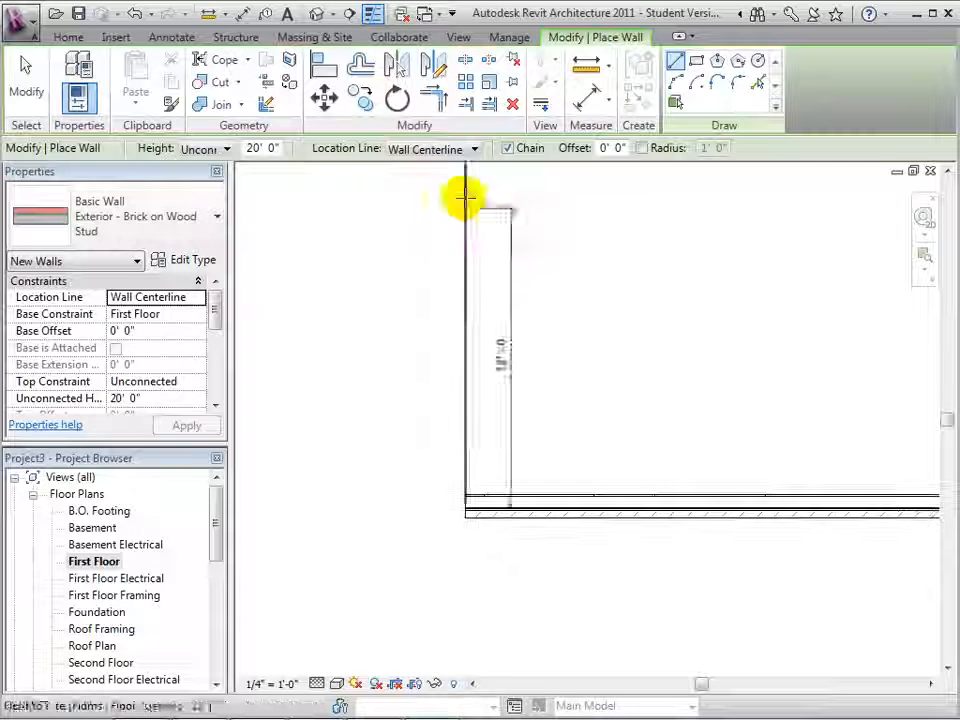
click(475, 150)
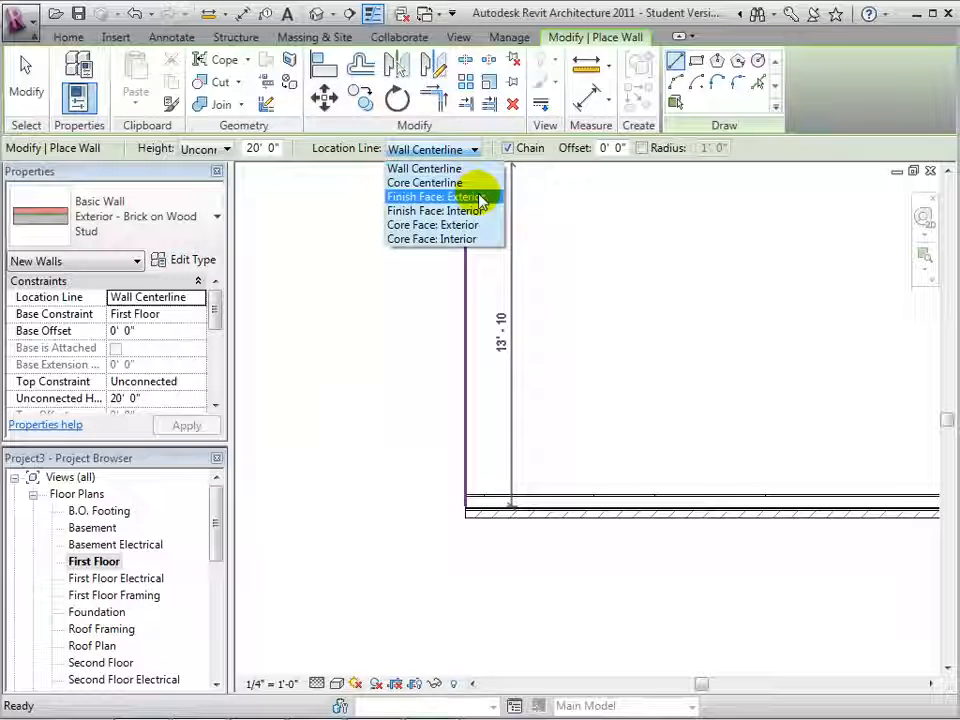
click(478, 196)
click(466, 496)
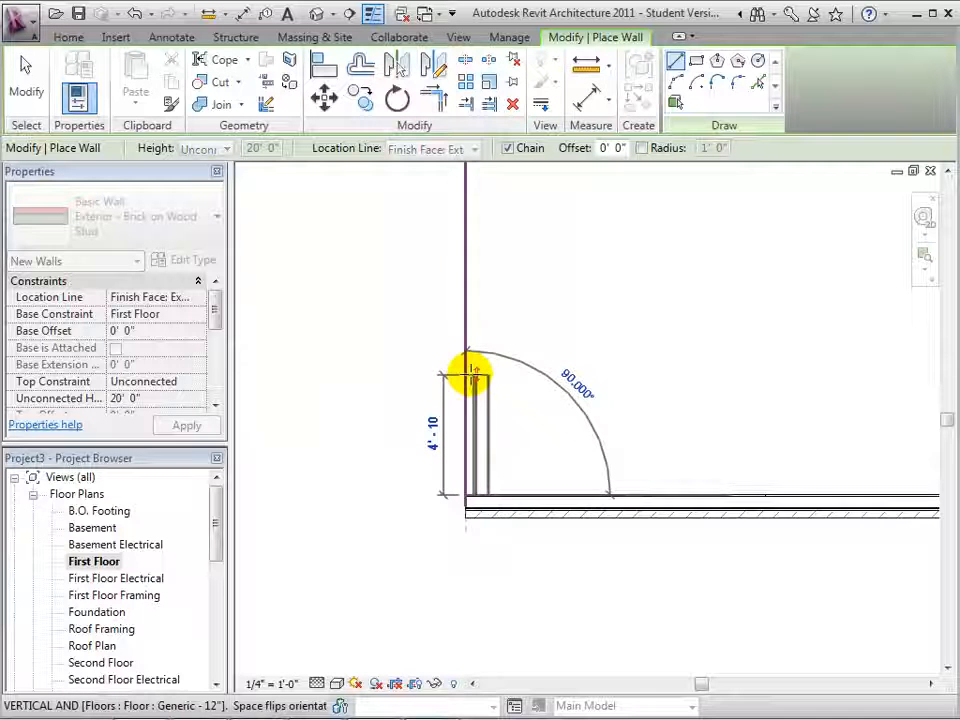
scroll(470, 374, up, 2)
scroll(470, 374, up, 2)
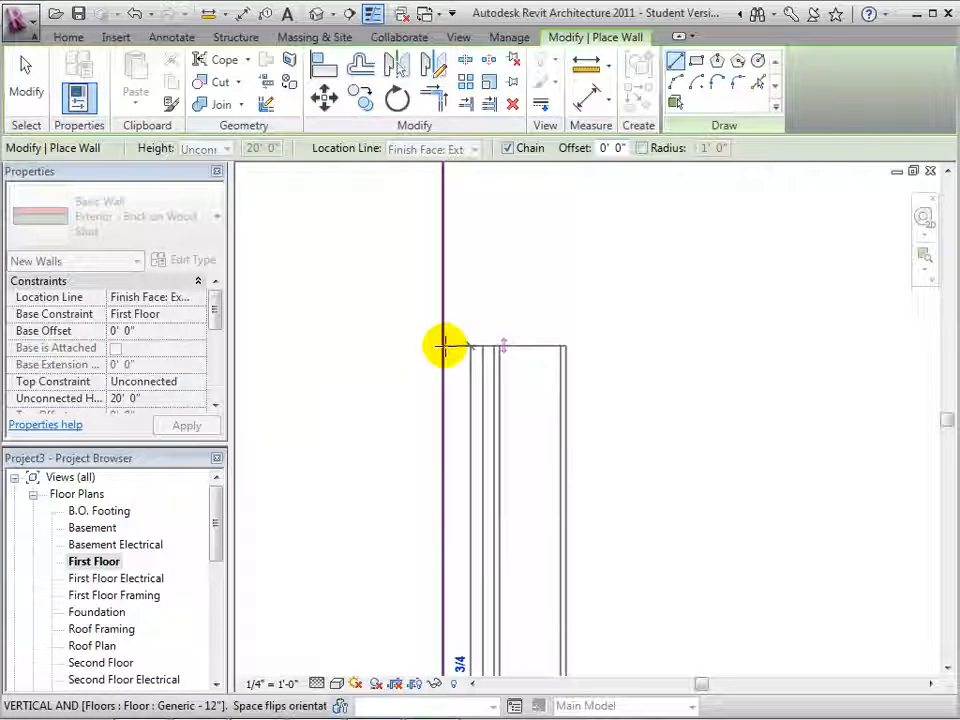
scroll(444, 346, down, 5)
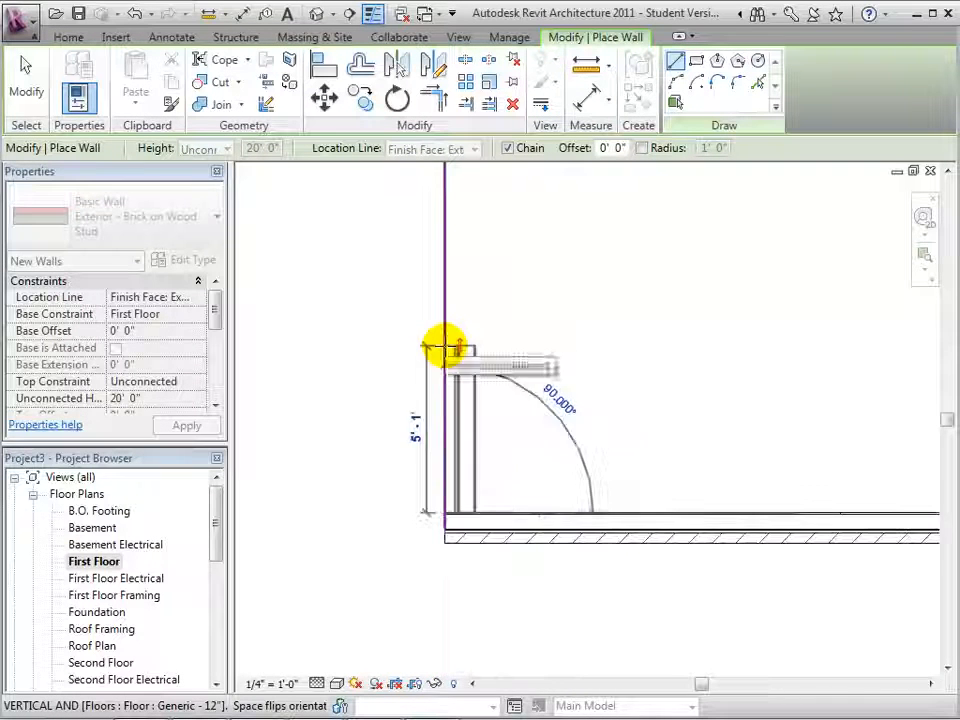
middle_drag(446, 281, 488, 414)
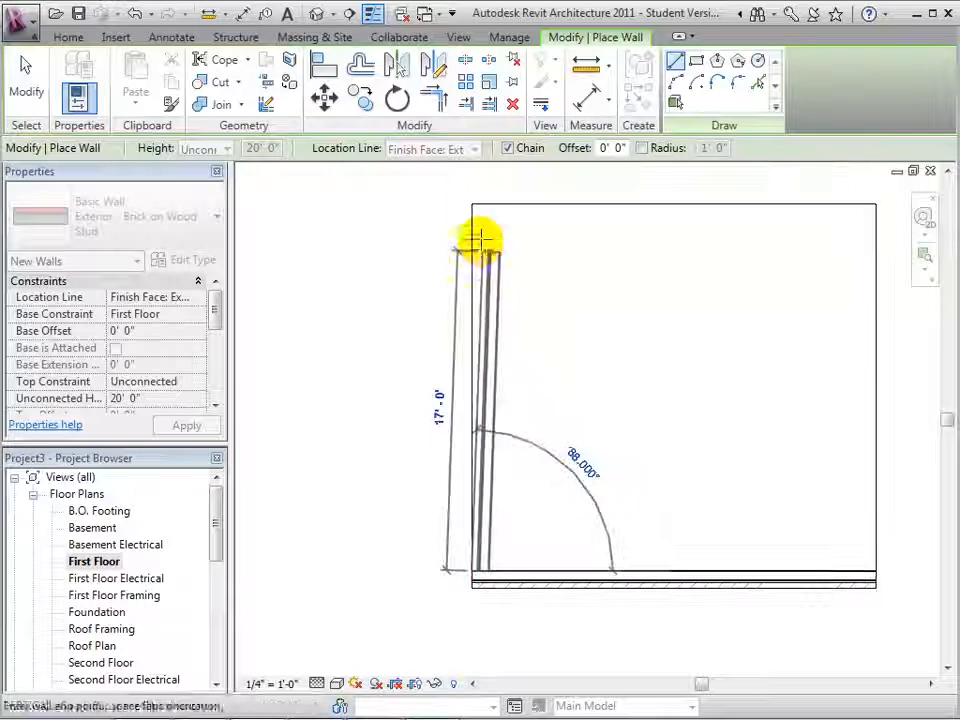
click(470, 205)
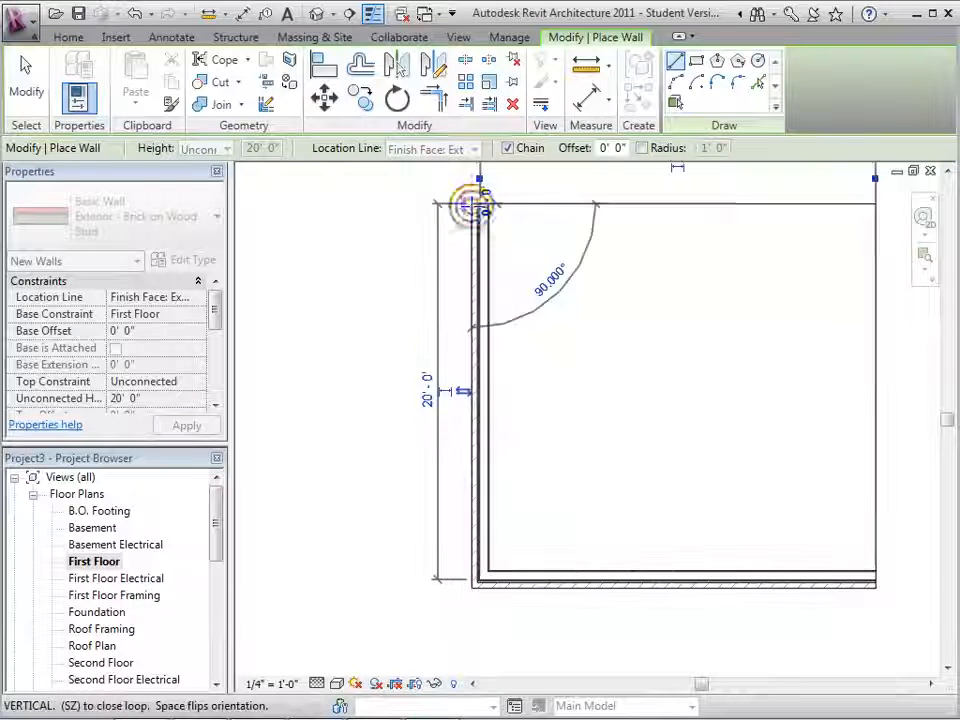
click(24, 70)
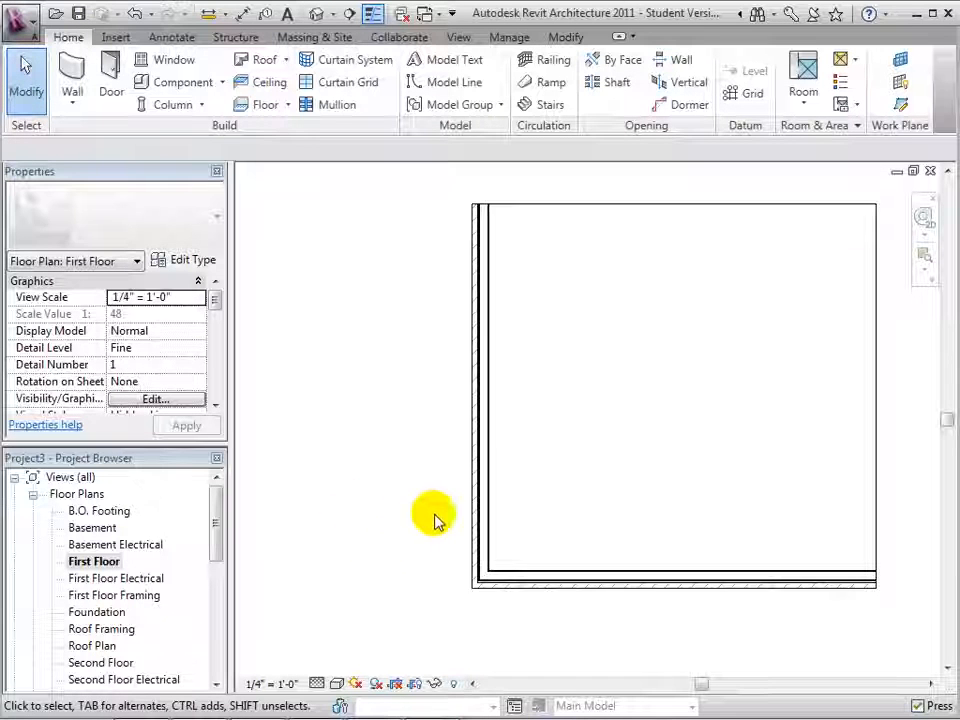
Change the location line of the wall on the floor's left edge to Wall Centerline.
scroll(435, 505, up, 3)
middle_drag(437, 501, 373, 510)
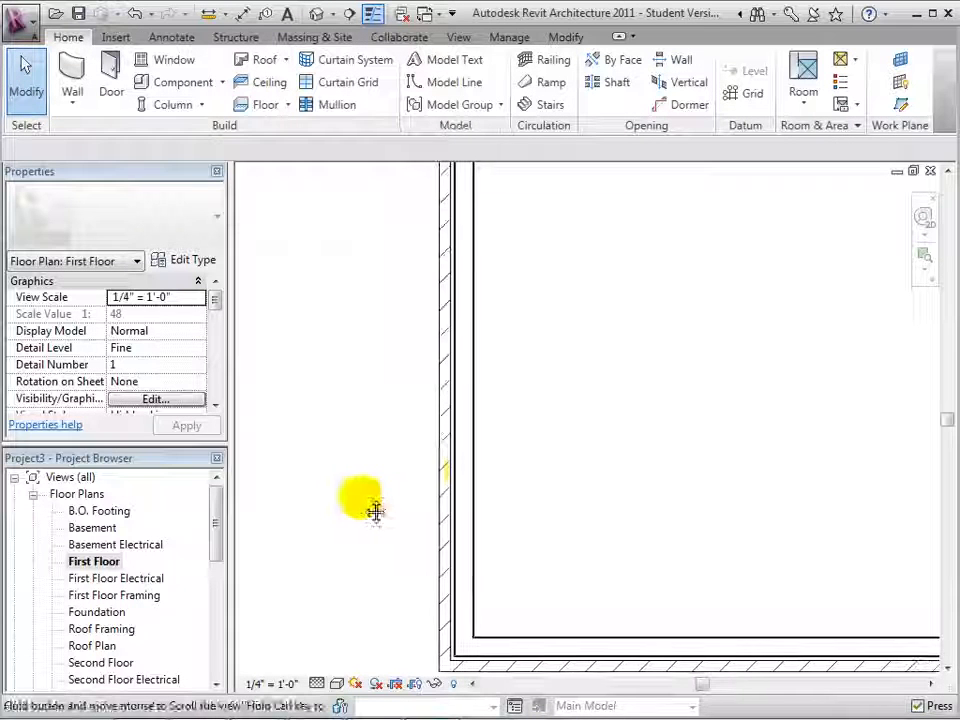
click(431, 470)
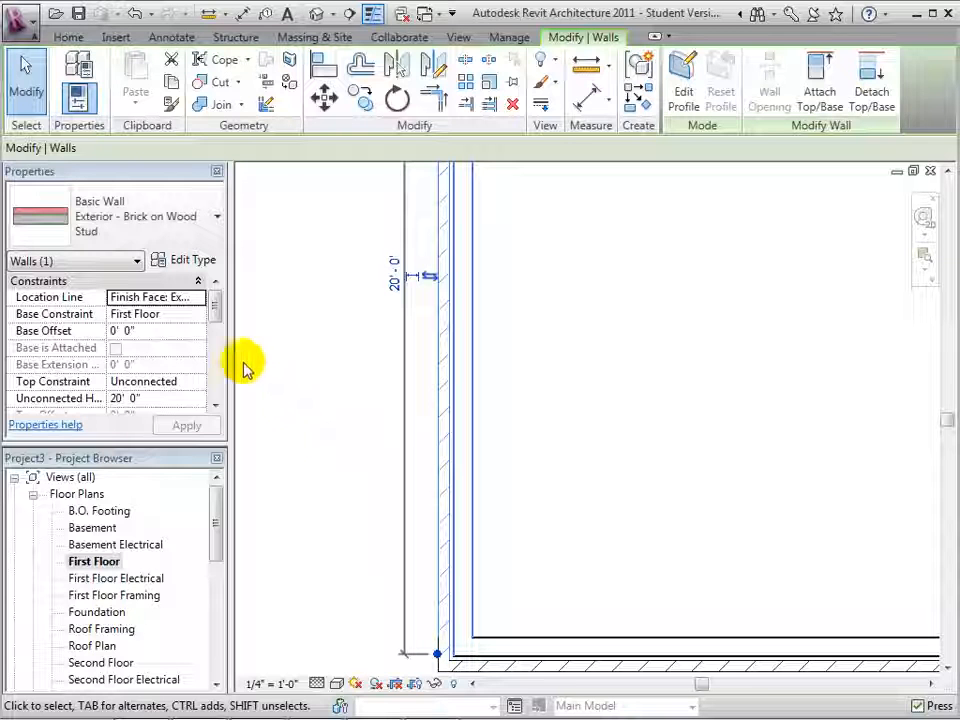
click(199, 298)
click(200, 300)
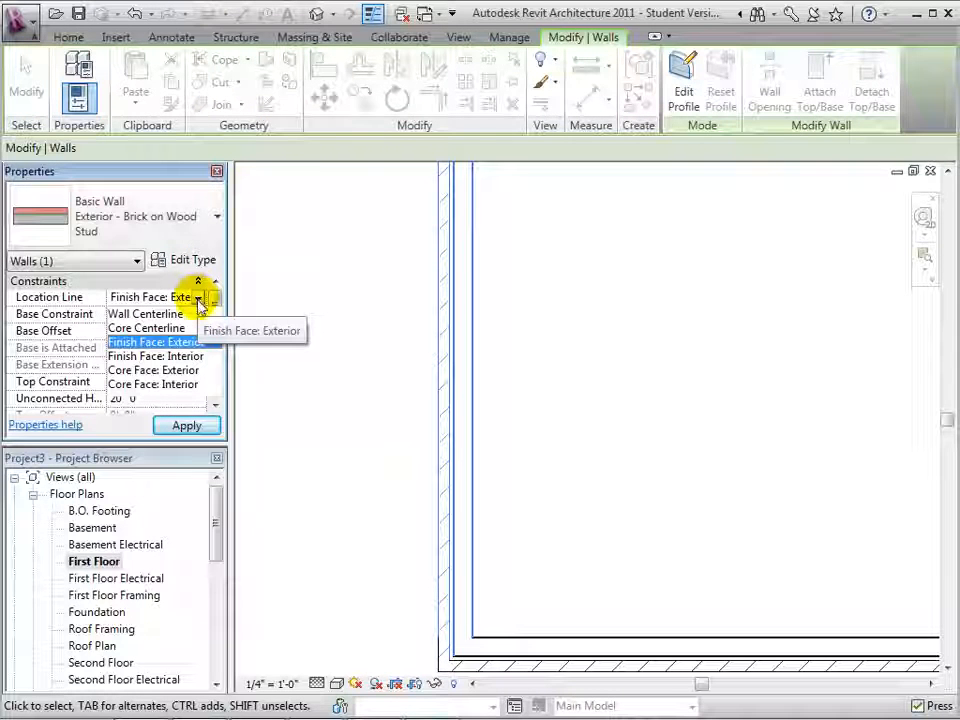
click(196, 314)
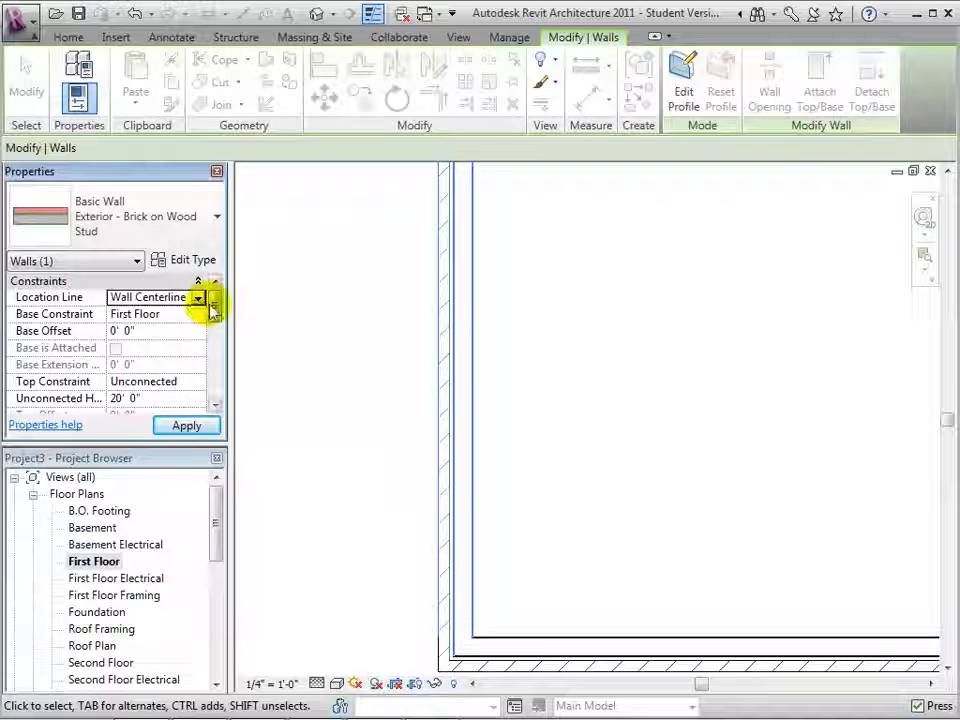
Try Core Face: Exterior as the left wall's location line and return it to Wall Centerline.
click(198, 298)
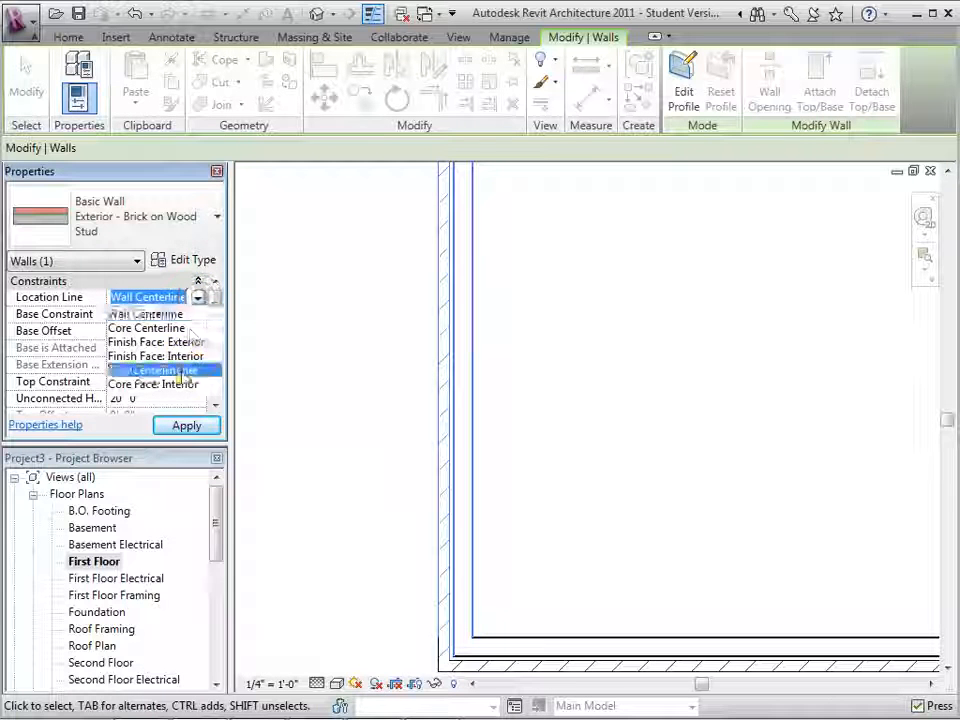
click(180, 372)
click(199, 298)
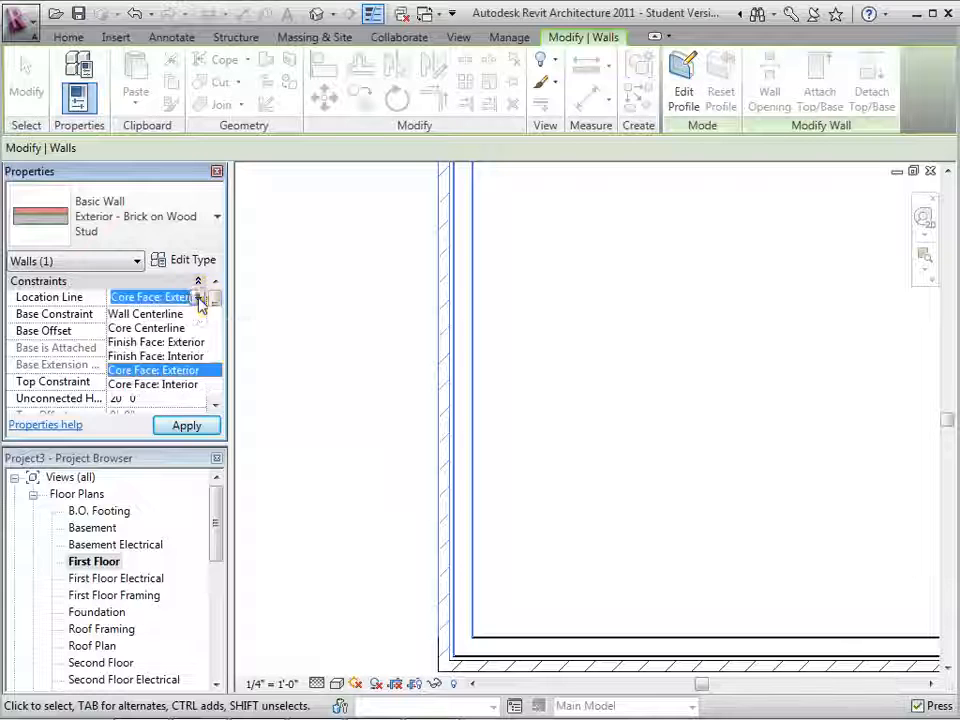
click(181, 314)
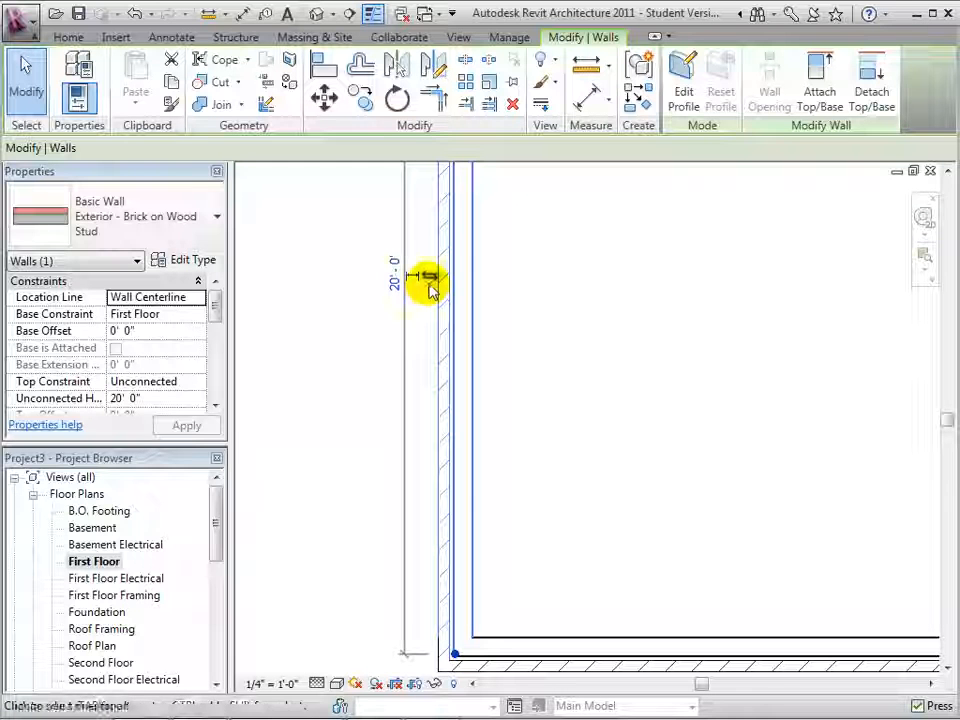
Flip the left wall's orientation inward and back about its centerline twice, leaving the brick on the exterior side.
click(430, 280)
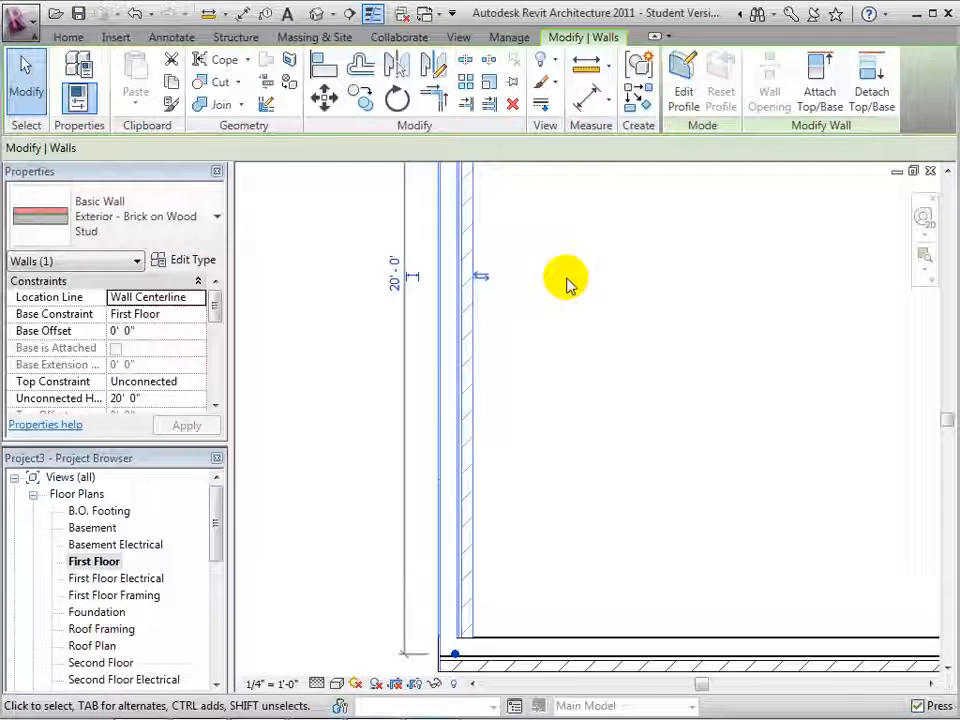
click(486, 278)
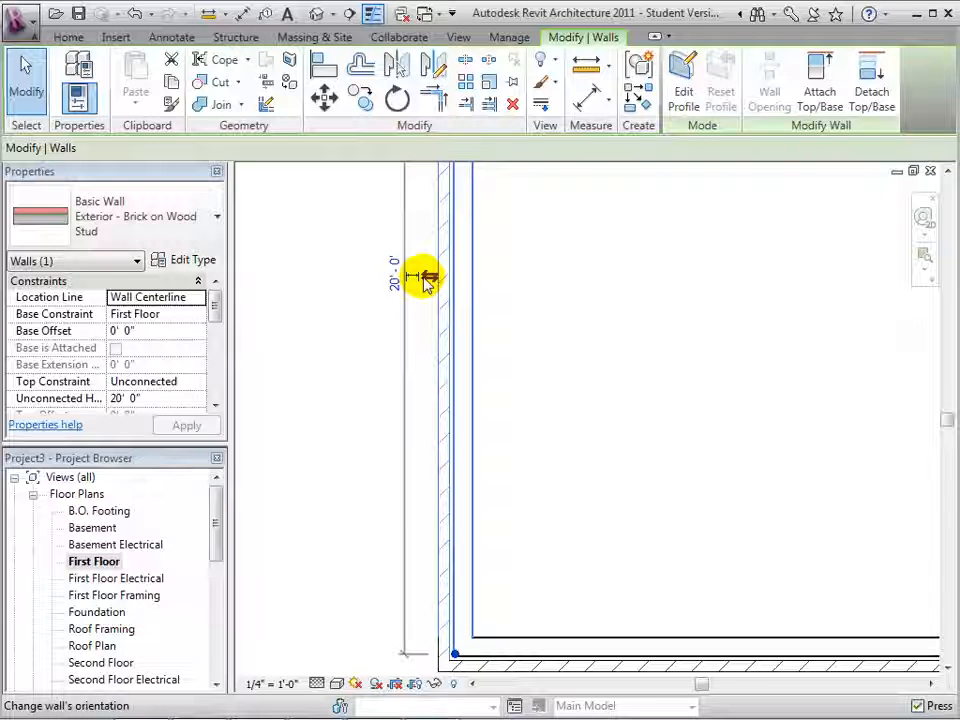
click(428, 280)
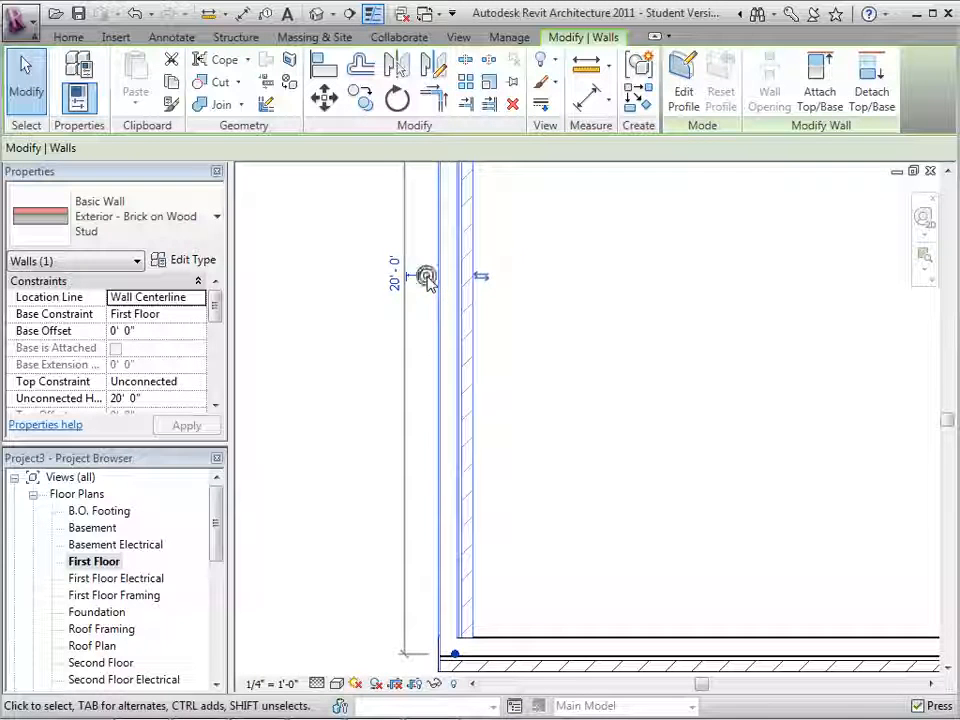
click(484, 279)
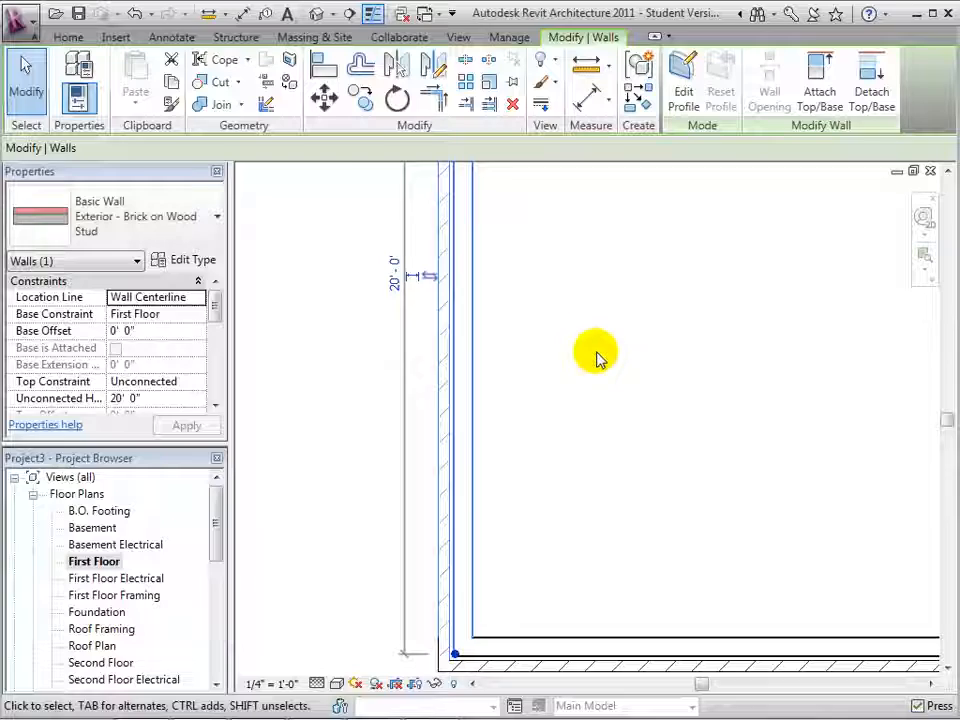
In the South elevation, set the front brick wall's base constraint to Second Floor and apply it.
scroll(597, 358, down, 4)
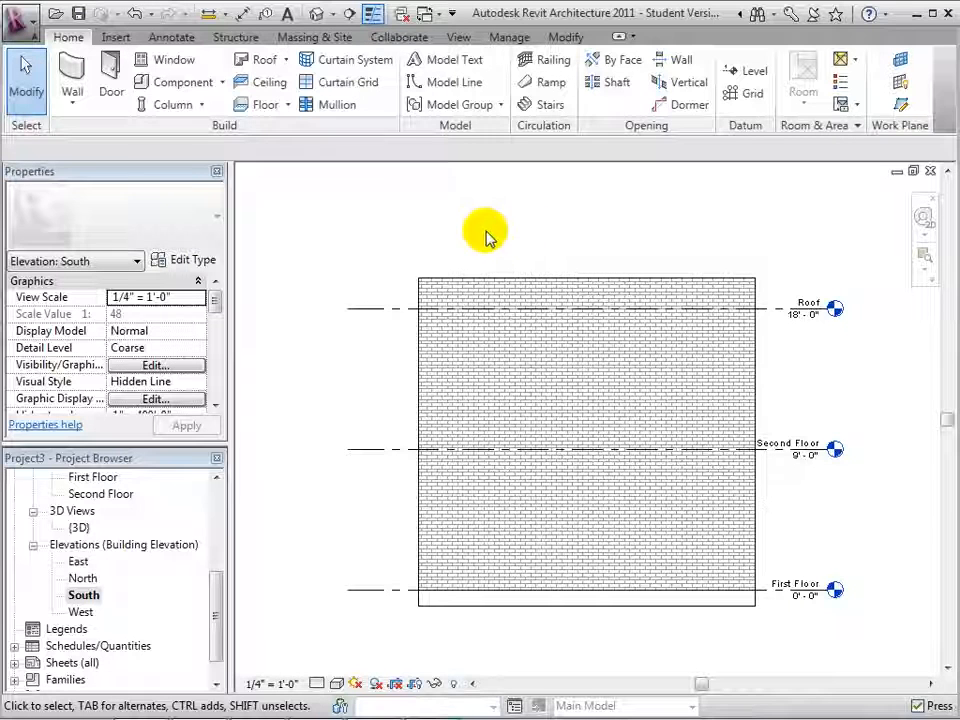
click(444, 280)
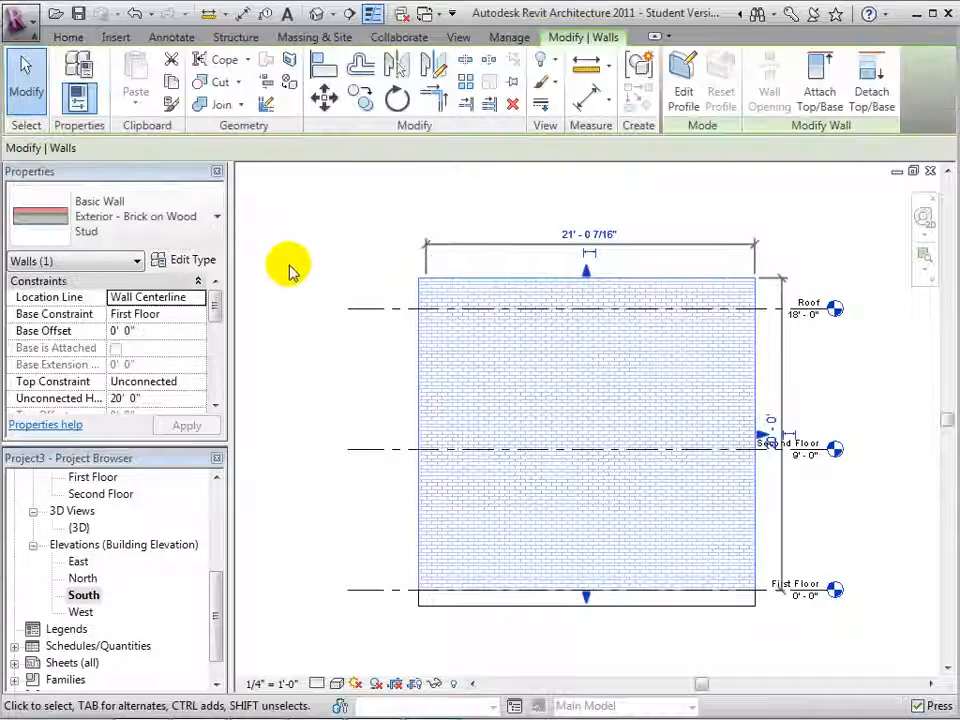
click(218, 308)
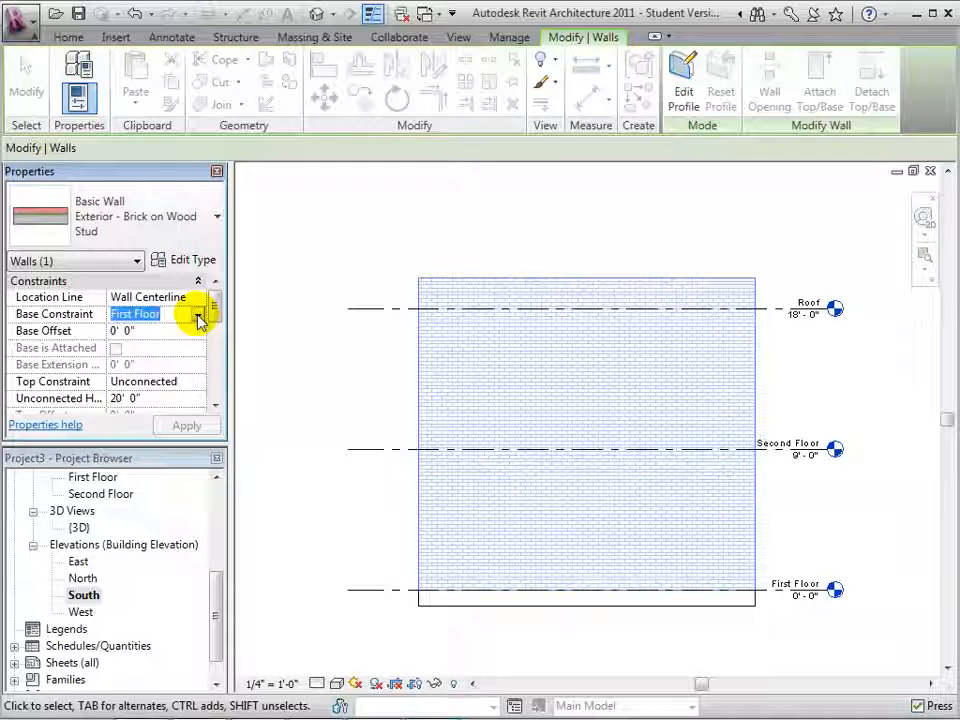
click(198, 316)
click(150, 345)
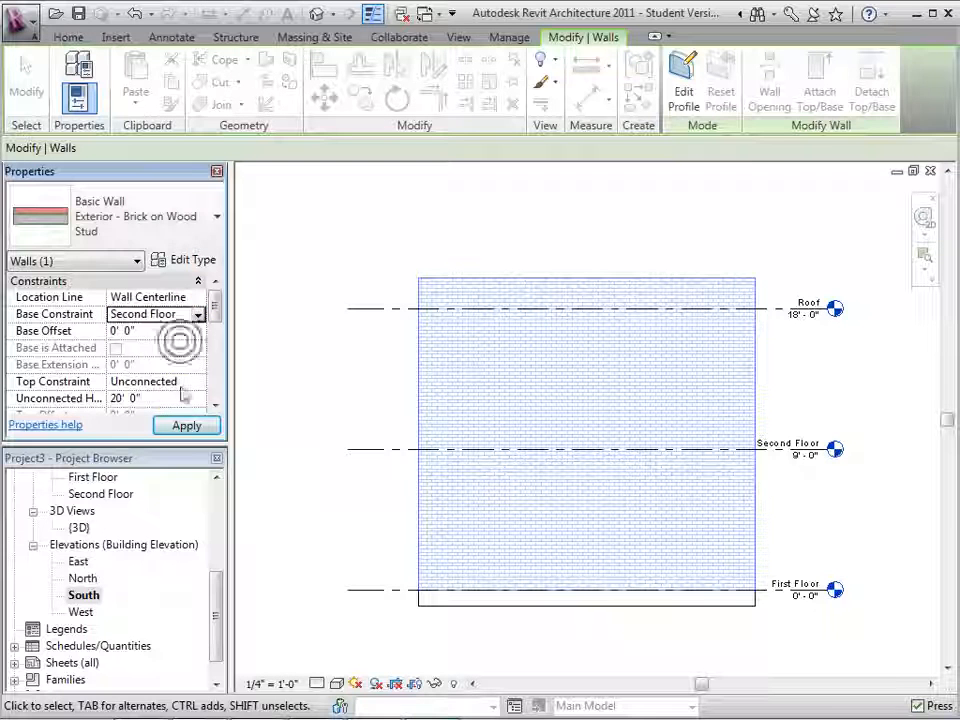
click(186, 425)
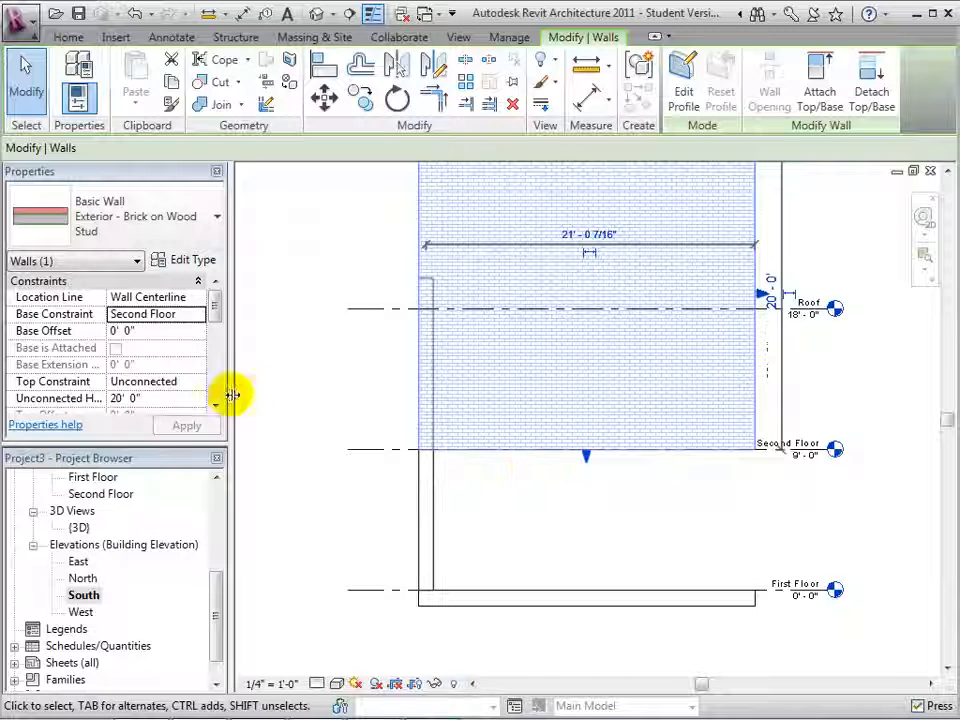
Set the front brick wall's base offset to -4' 0" and apply it.
click(134, 332)
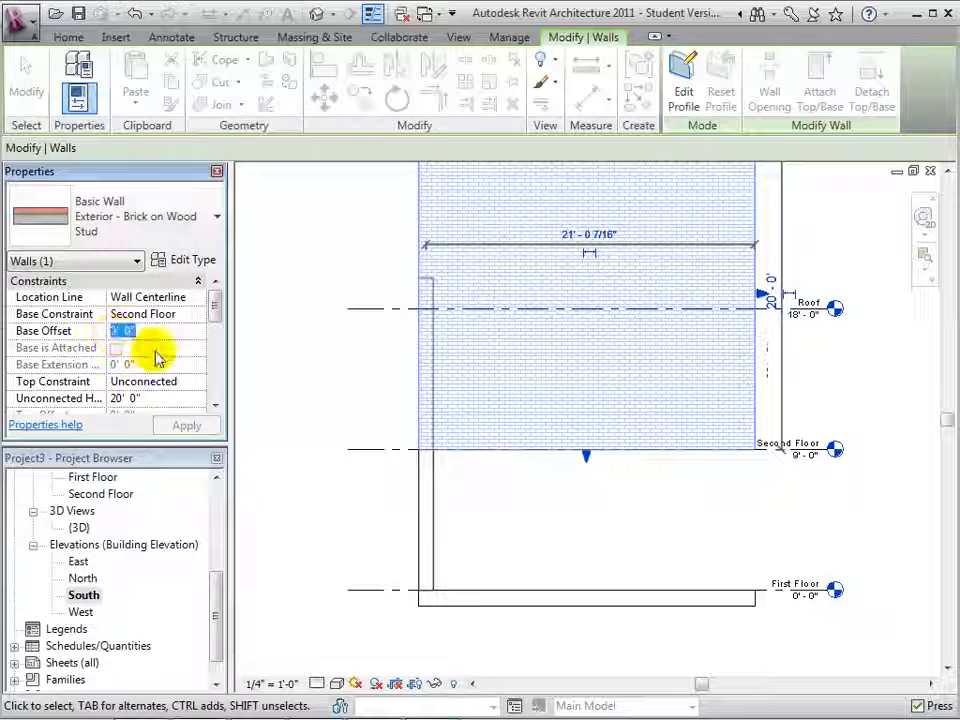
text(-)
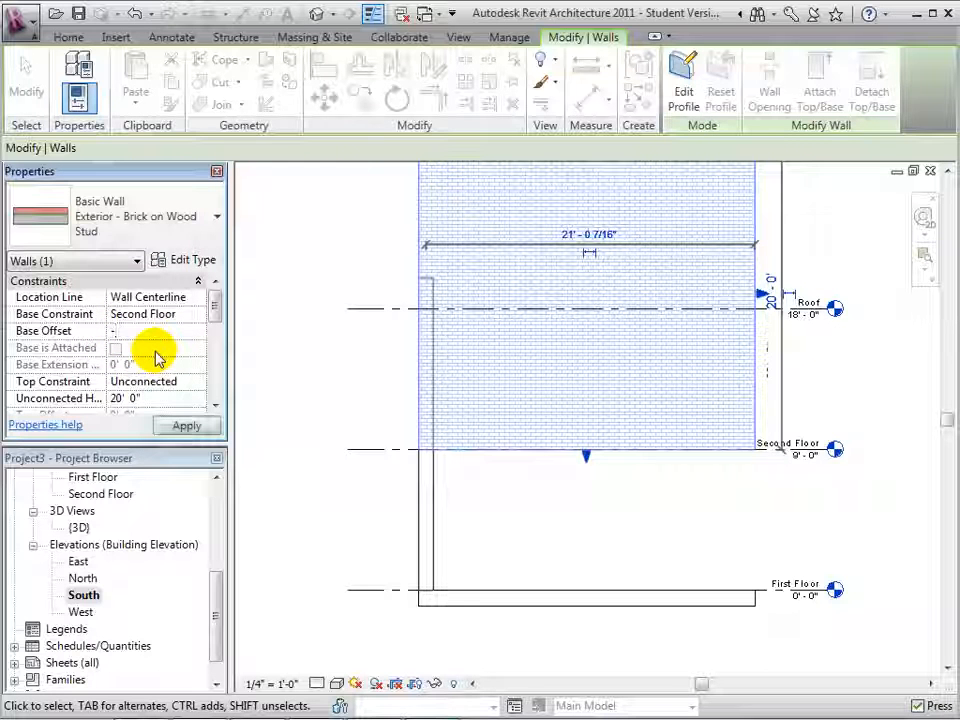
text(4' 0")
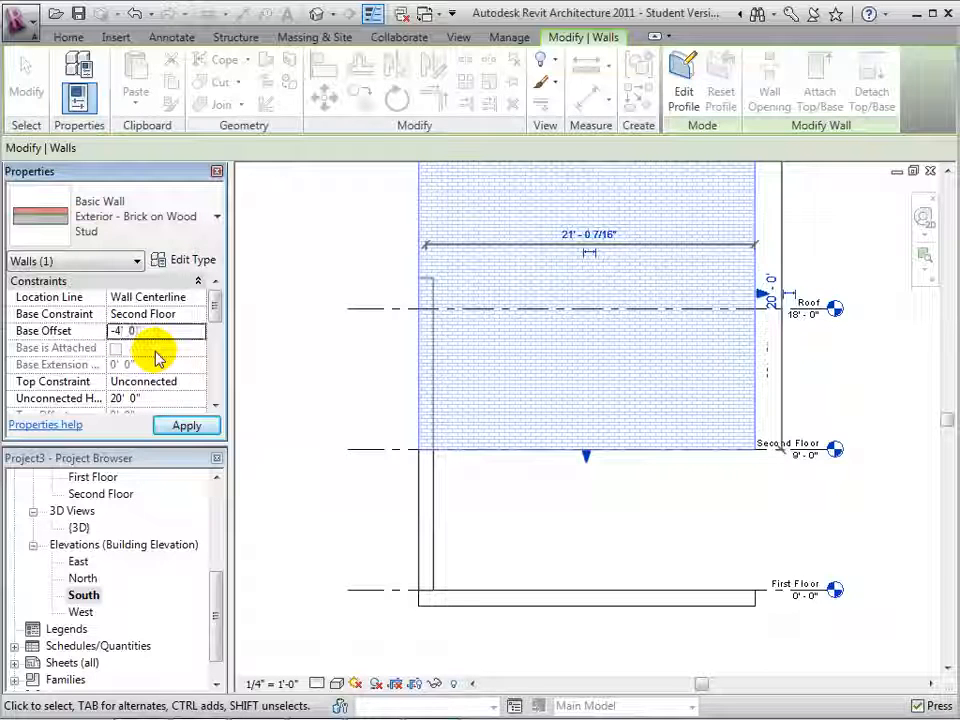
click(186, 426)
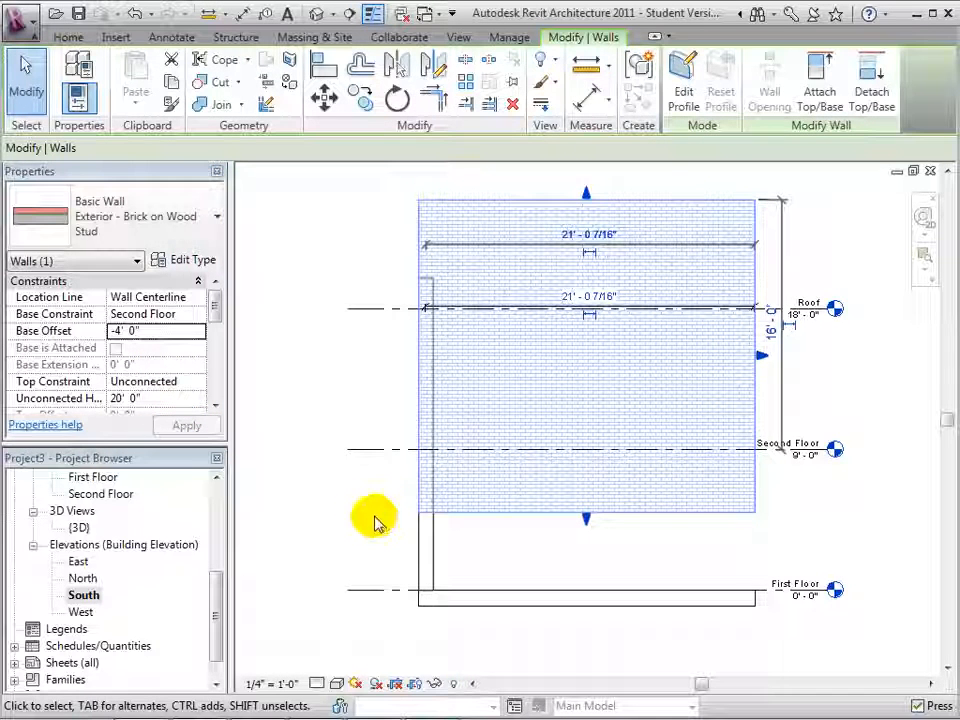
Set the front brick wall's top constraint to Up to level: Roof and apply it.
drag(217, 316, 215, 335)
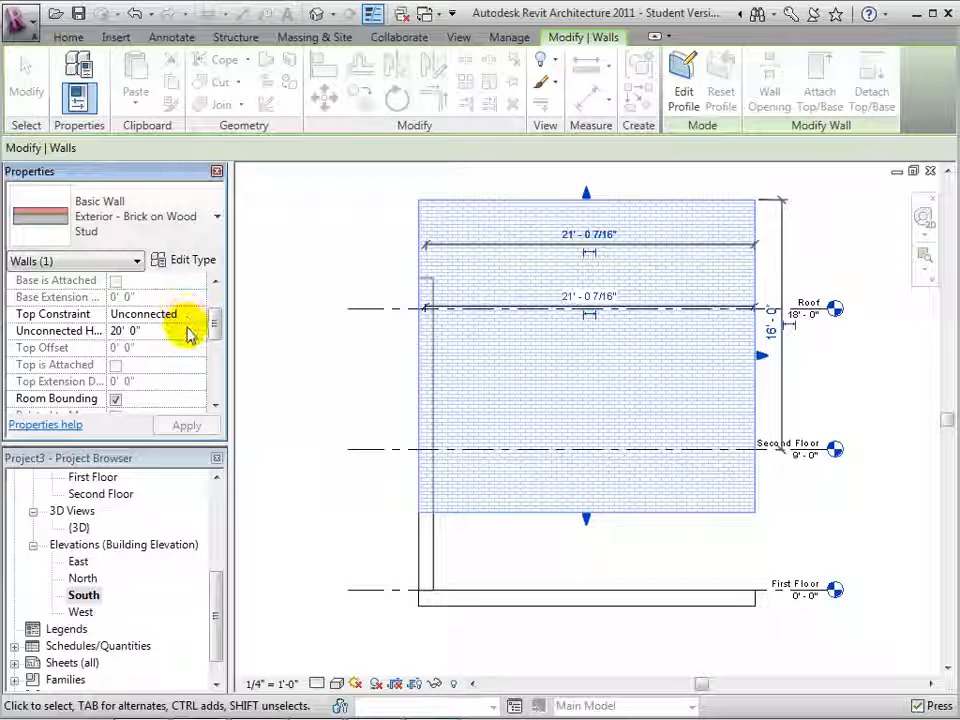
click(193, 316)
click(197, 315)
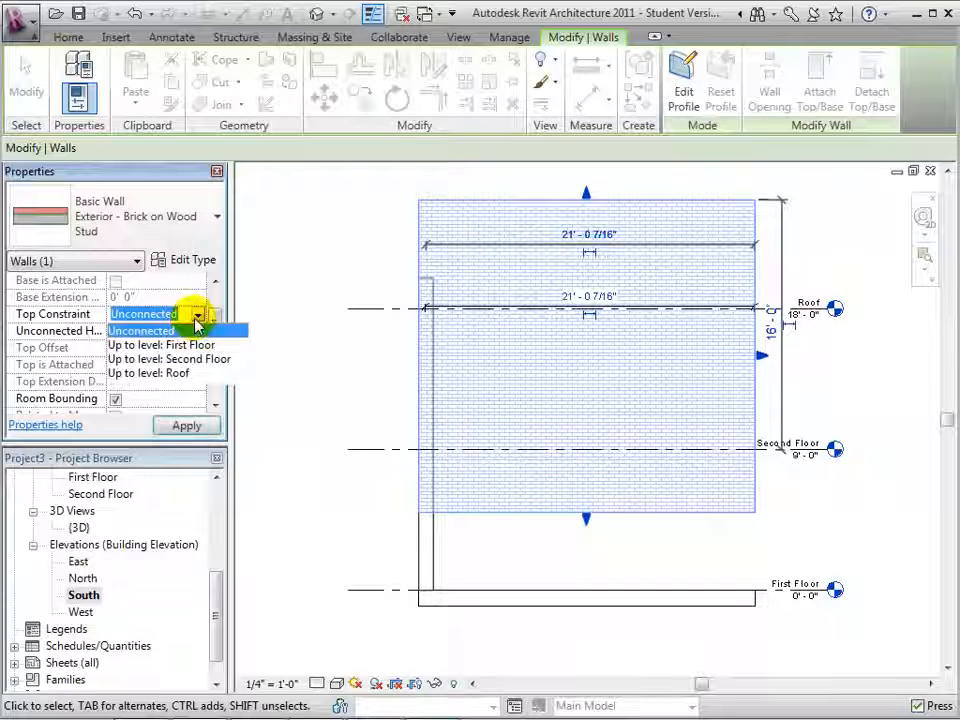
click(188, 374)
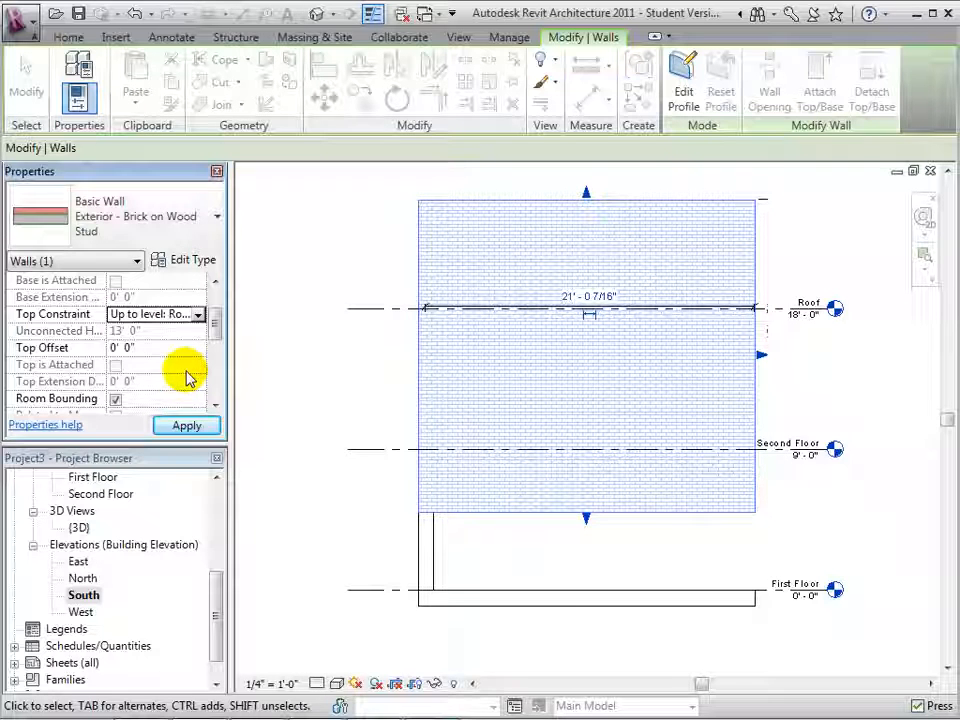
click(187, 428)
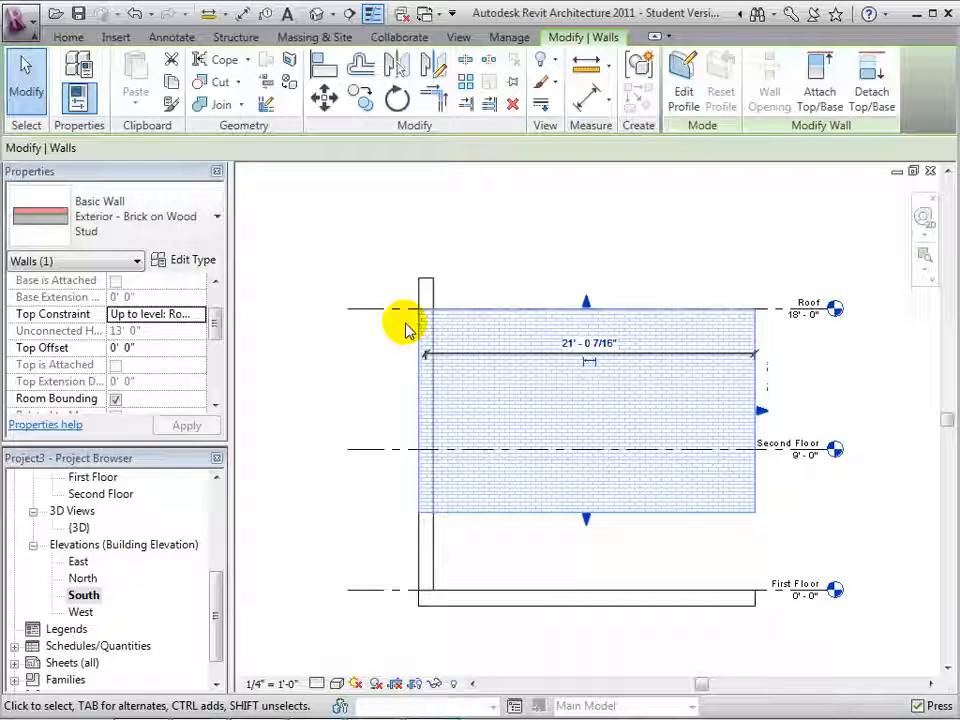
Set the front brick wall's top offset to 4' 0" and apply it.
click(193, 352)
click(194, 349)
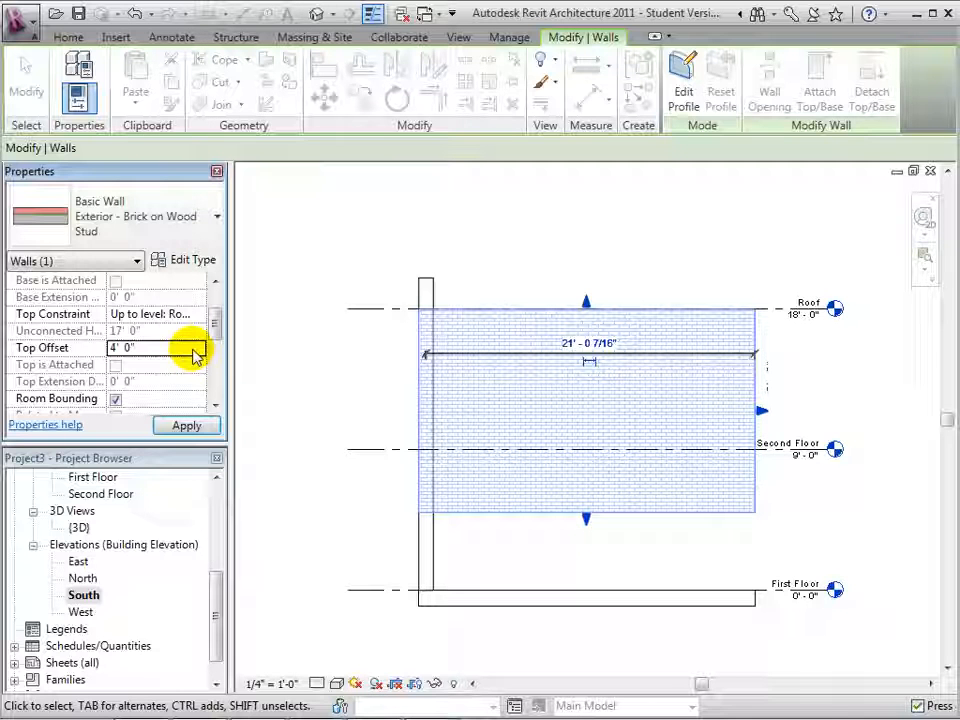
click(205, 427)
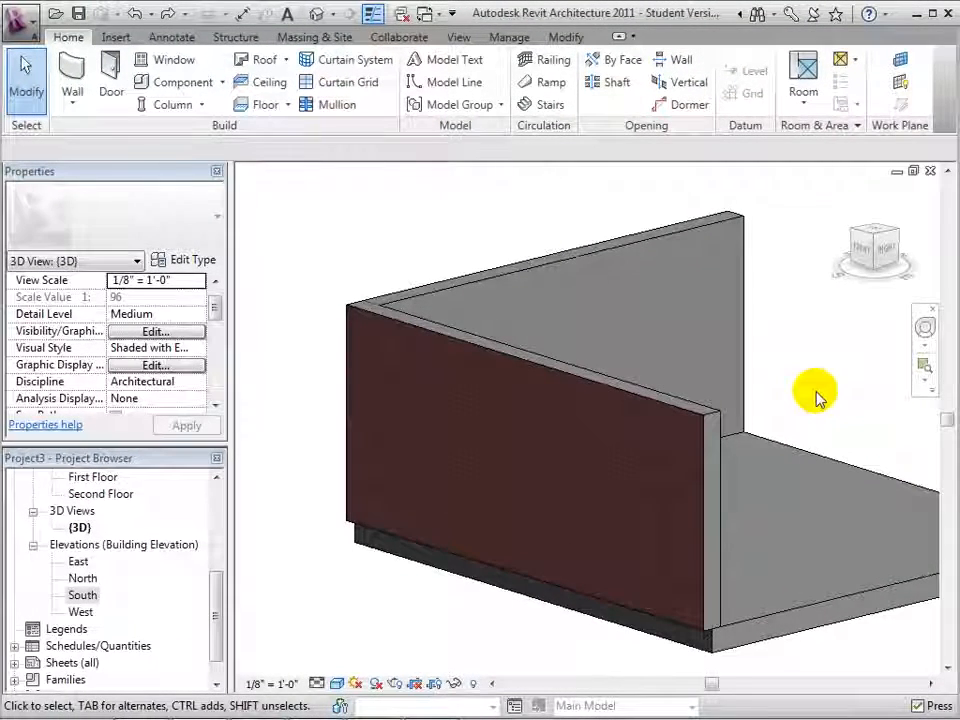
In the 3D view, open the structure of the front wall's type and look through its layers from exterior to interior.
click(601, 384)
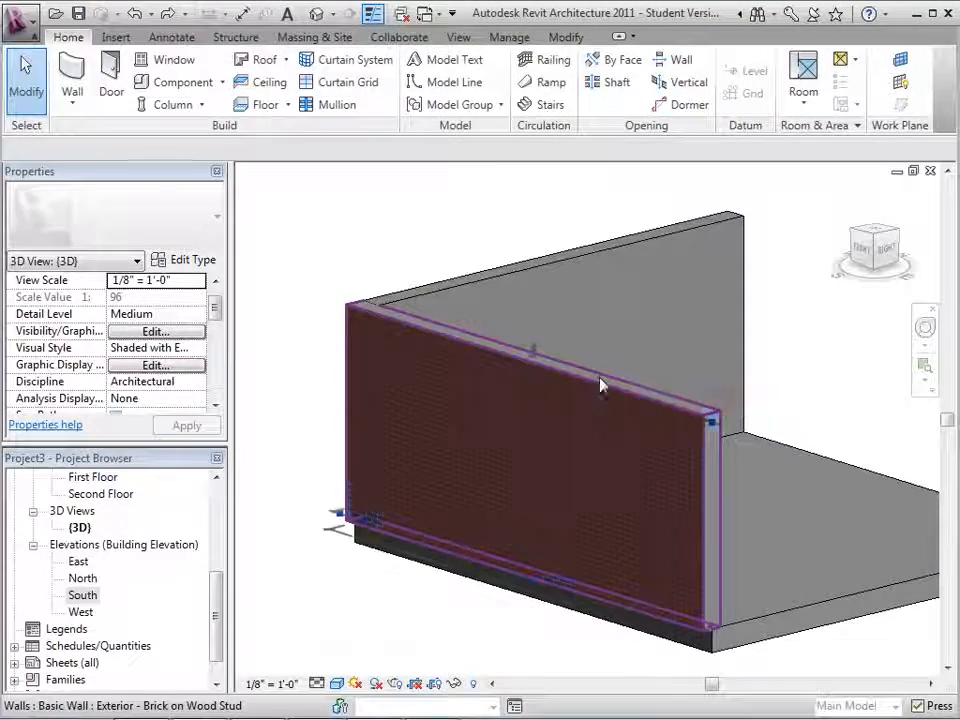
click(601, 384)
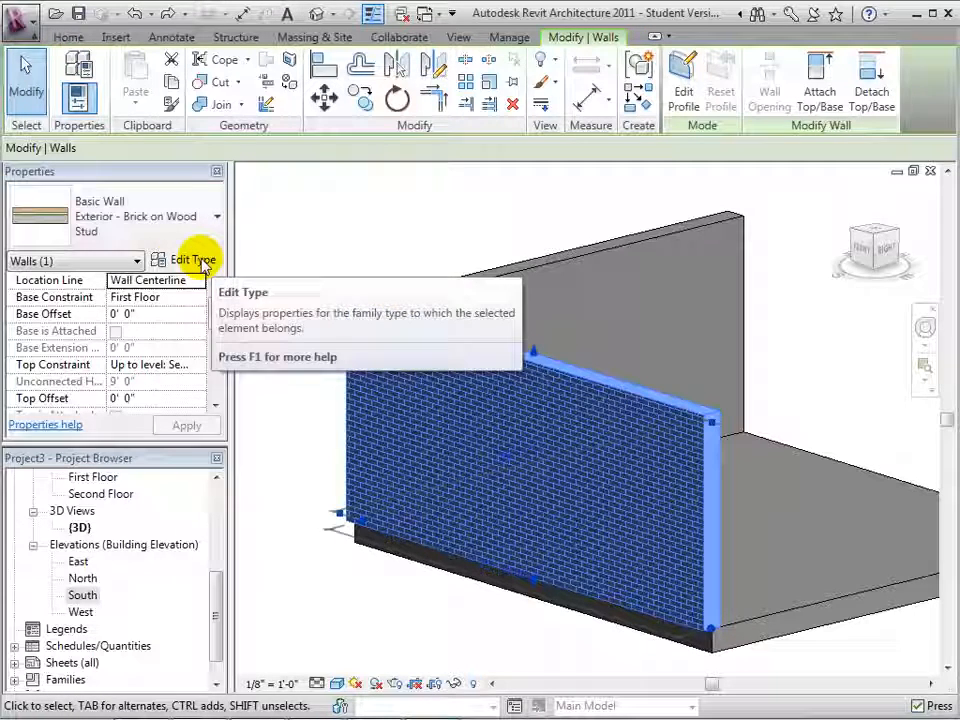
click(206, 261)
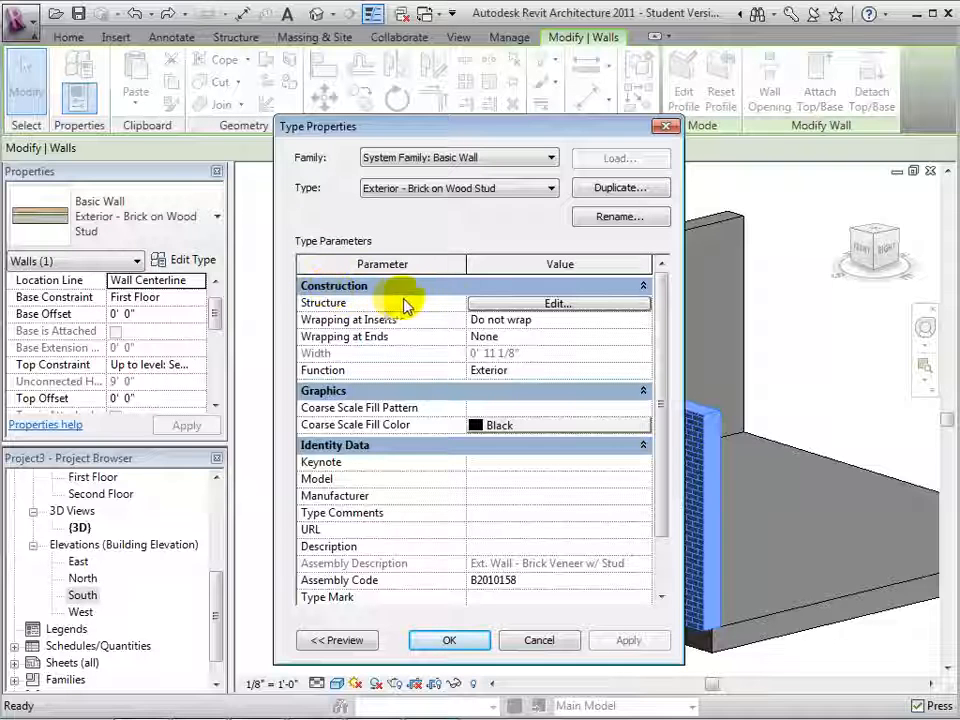
click(596, 303)
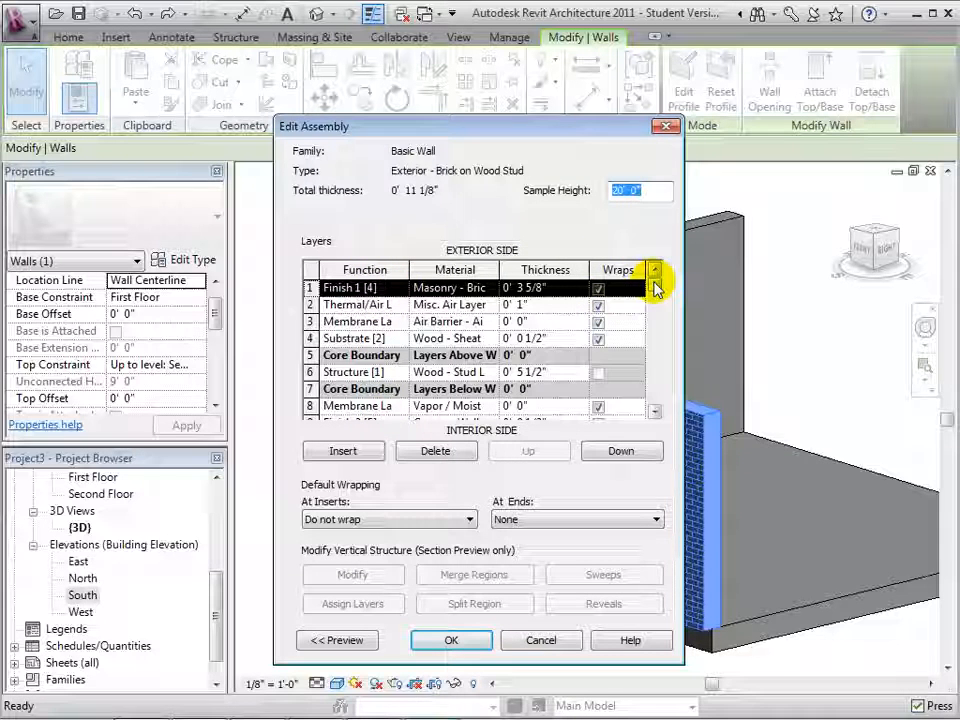
drag(655, 287, 648, 360)
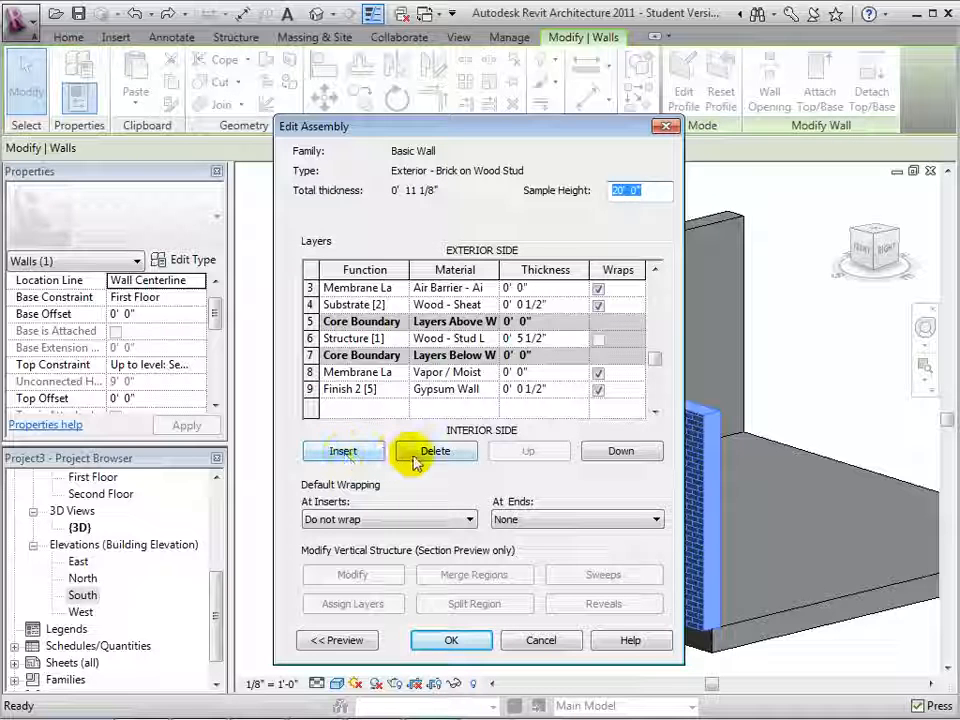
drag(666, 364, 662, 304)
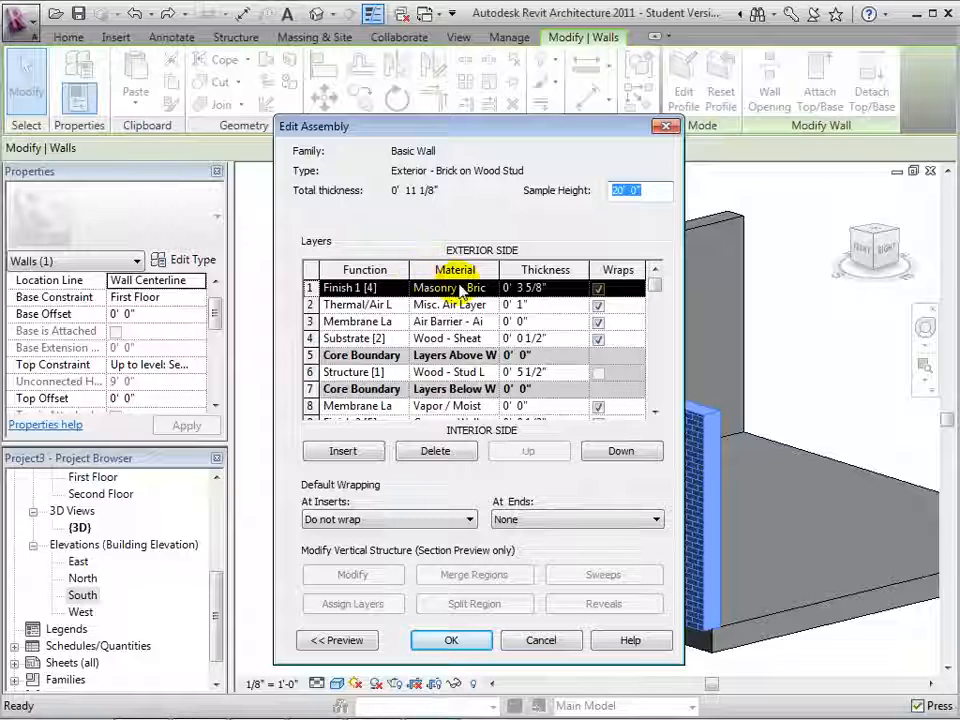
Change the Finish 1 [4] layer's material to Wood - Shakes and accept the assembly and type changes.
click(490, 288)
click(492, 288)
drag(386, 280, 386, 500)
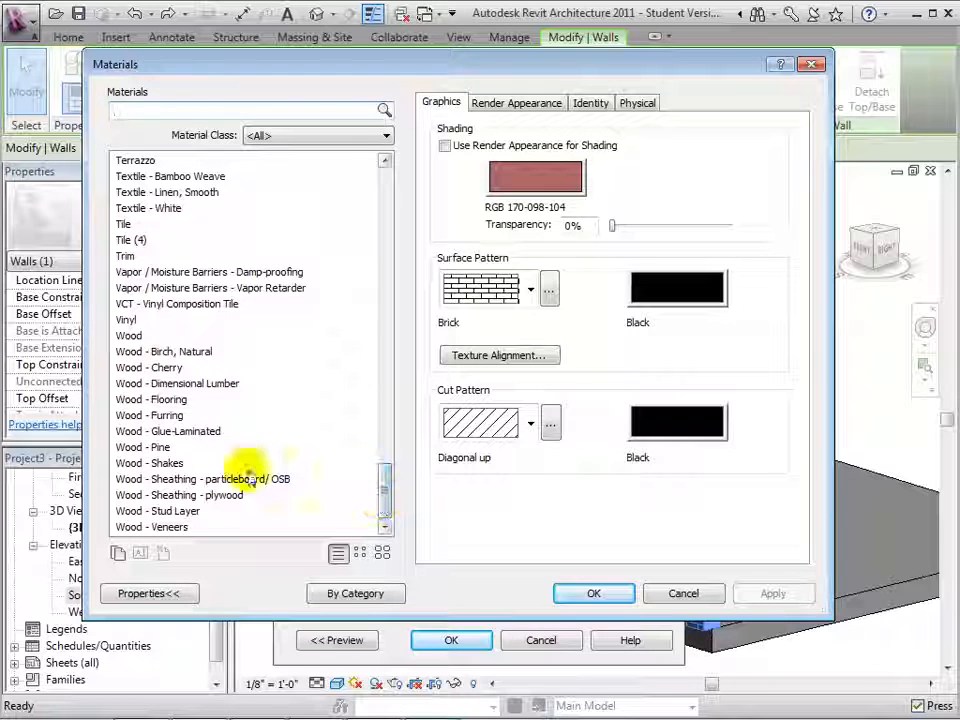
click(173, 463)
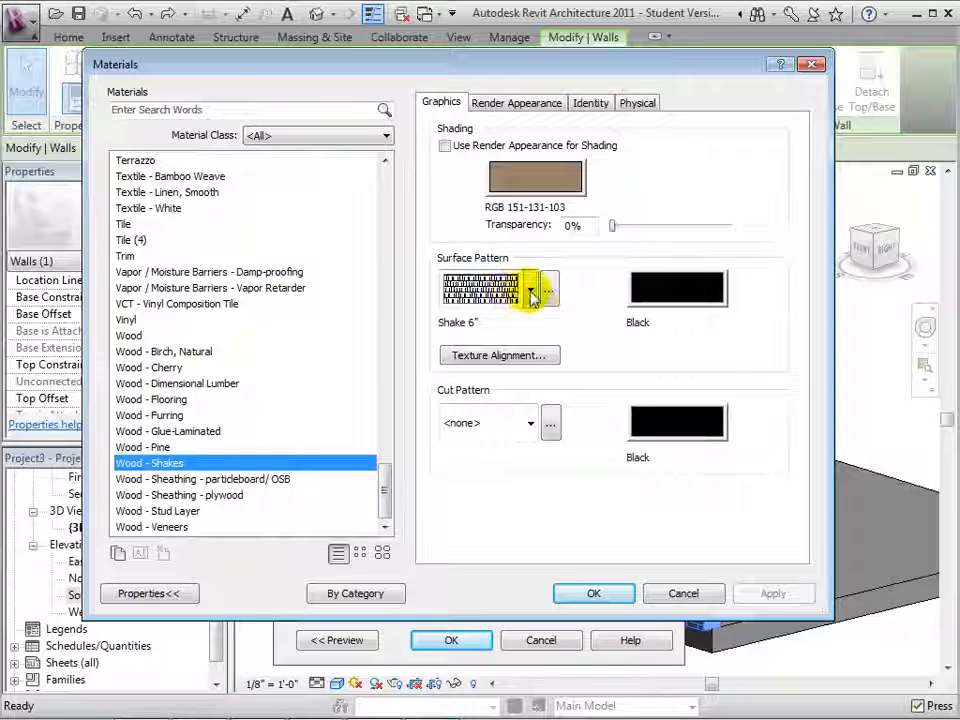
click(531, 292)
click(531, 292)
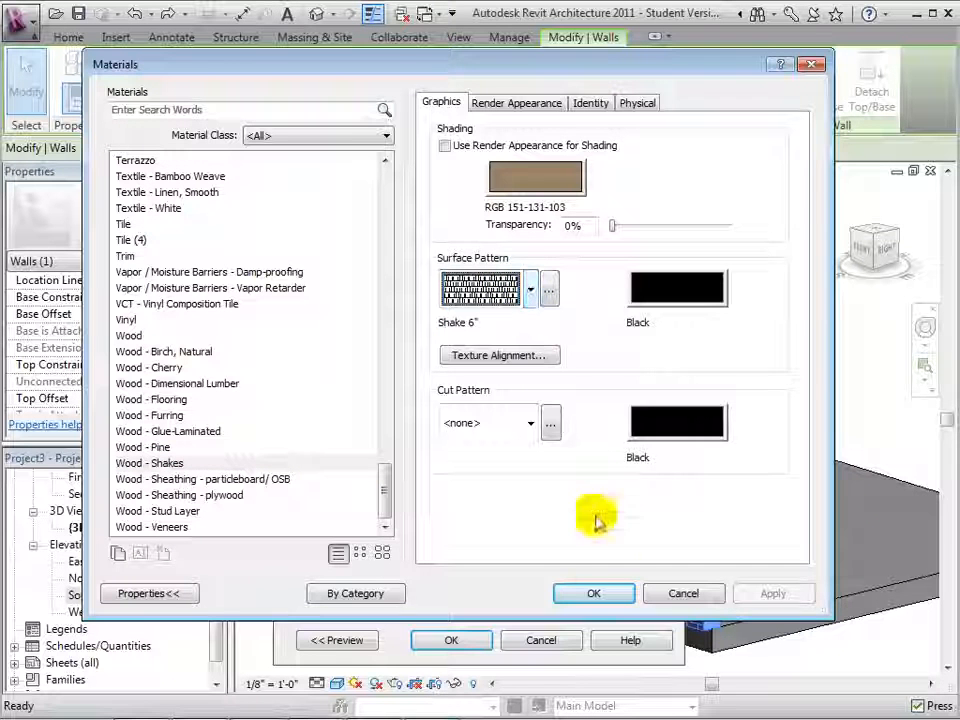
click(588, 593)
click(453, 645)
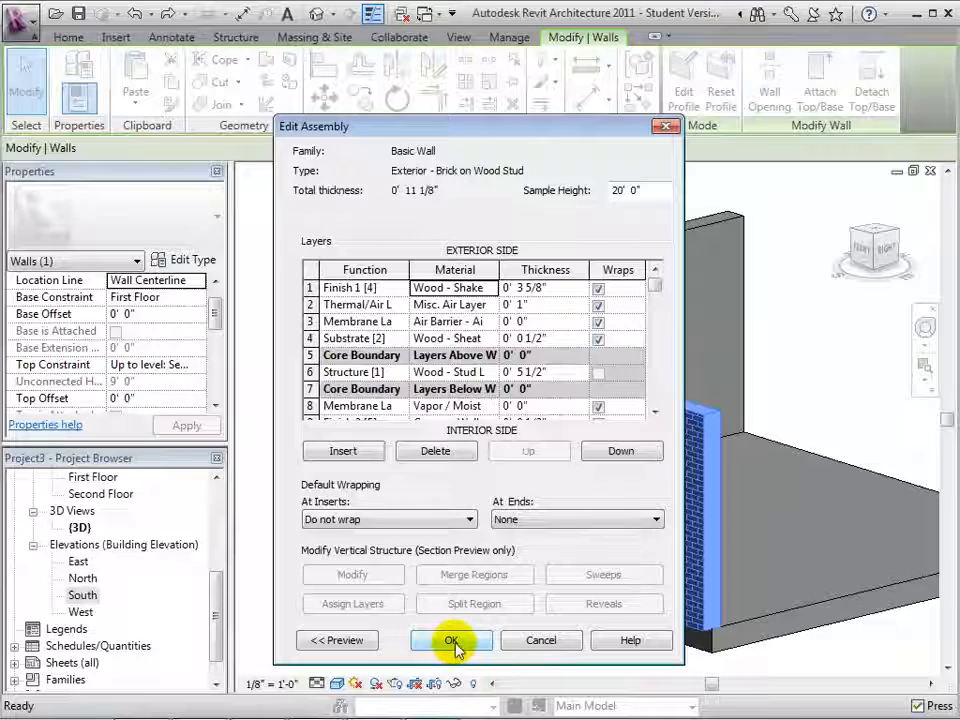
click(453, 642)
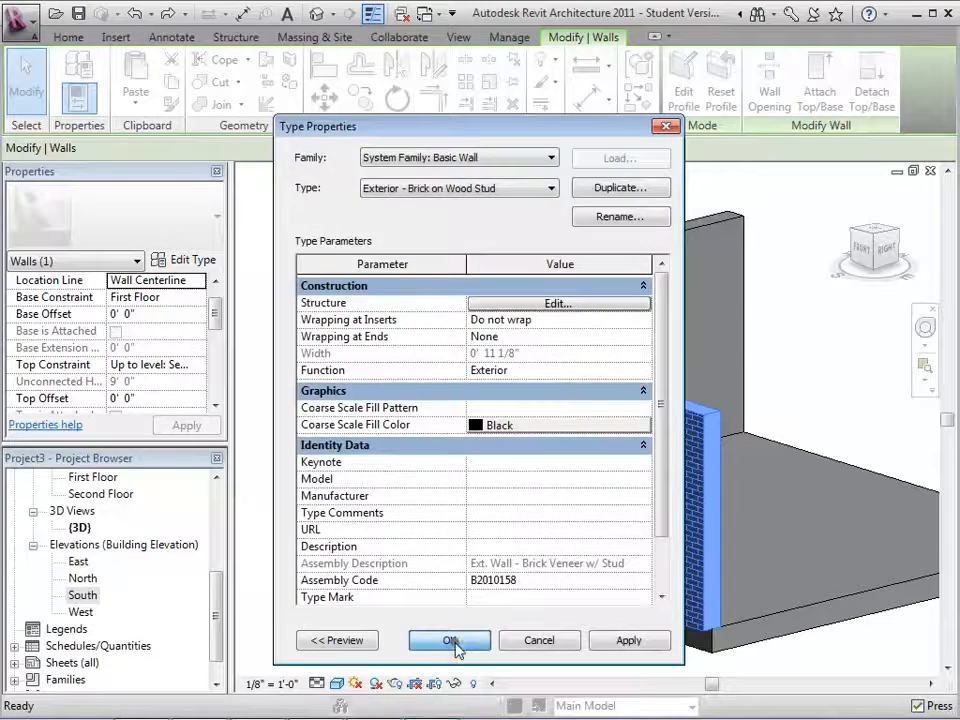
click(453, 642)
click(474, 643)
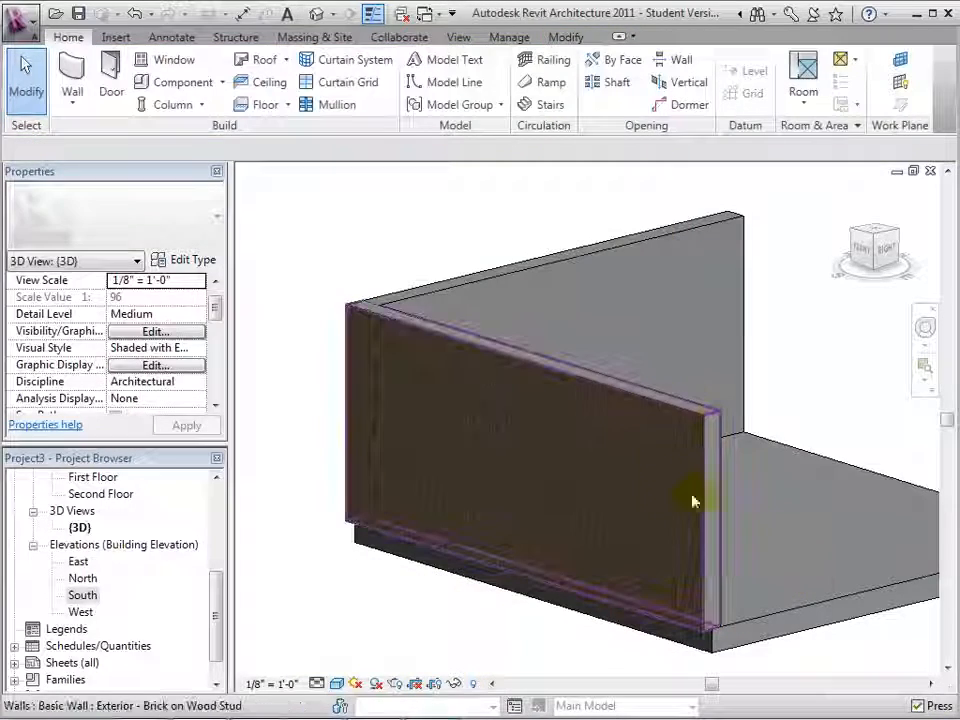
Reopen the front wall type's structure and set the Finish 1 [4] layer's material to Masonry - Brick.
click(680, 420)
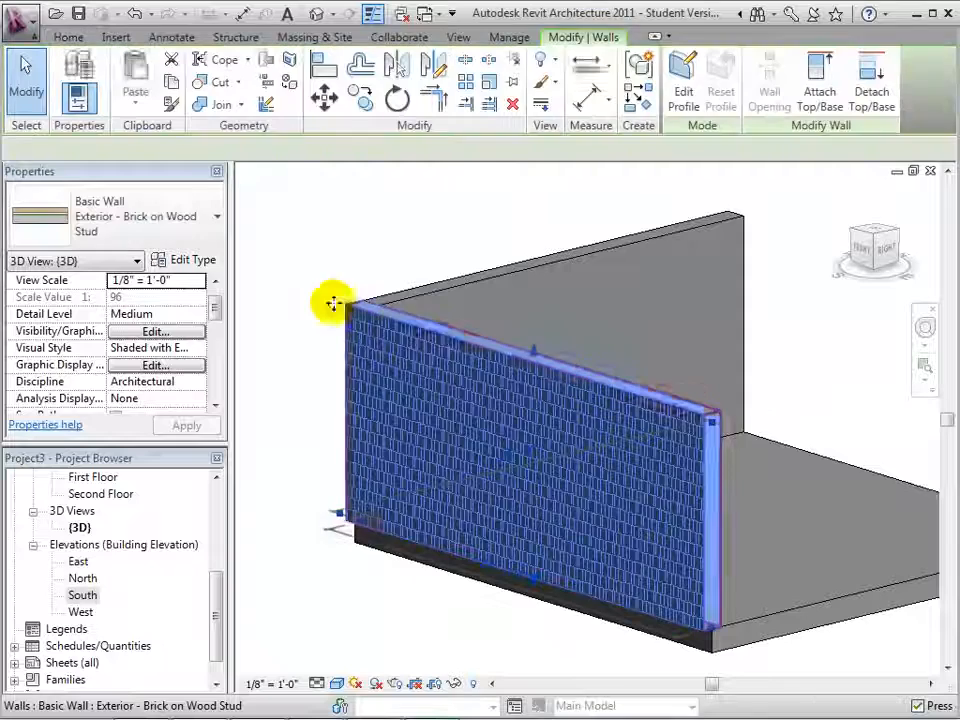
click(194, 261)
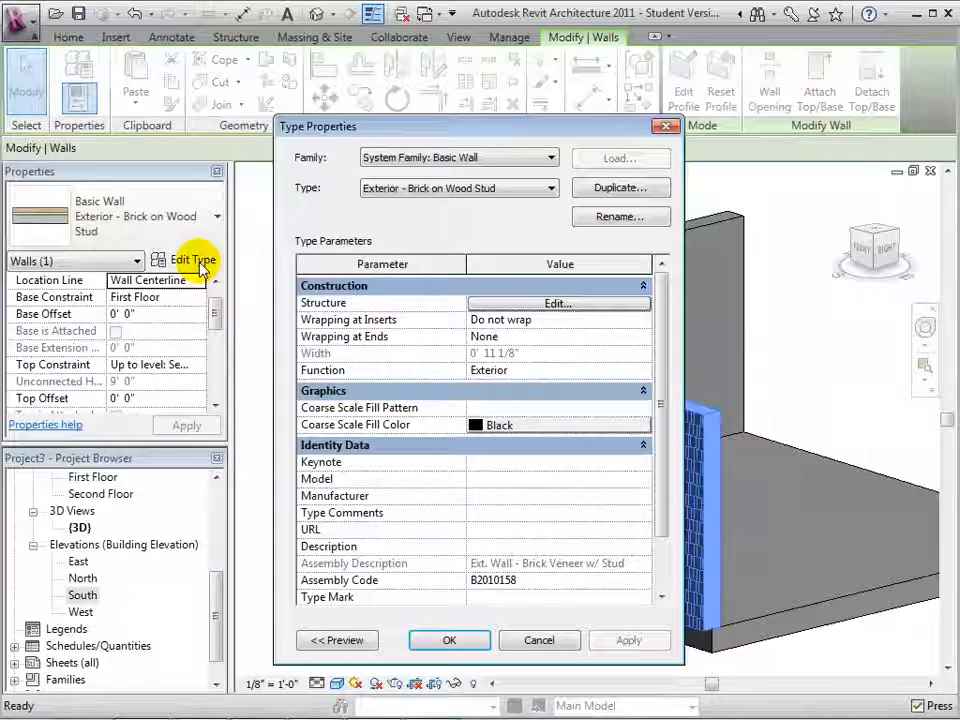
click(556, 303)
click(540, 308)
click(488, 287)
click(491, 288)
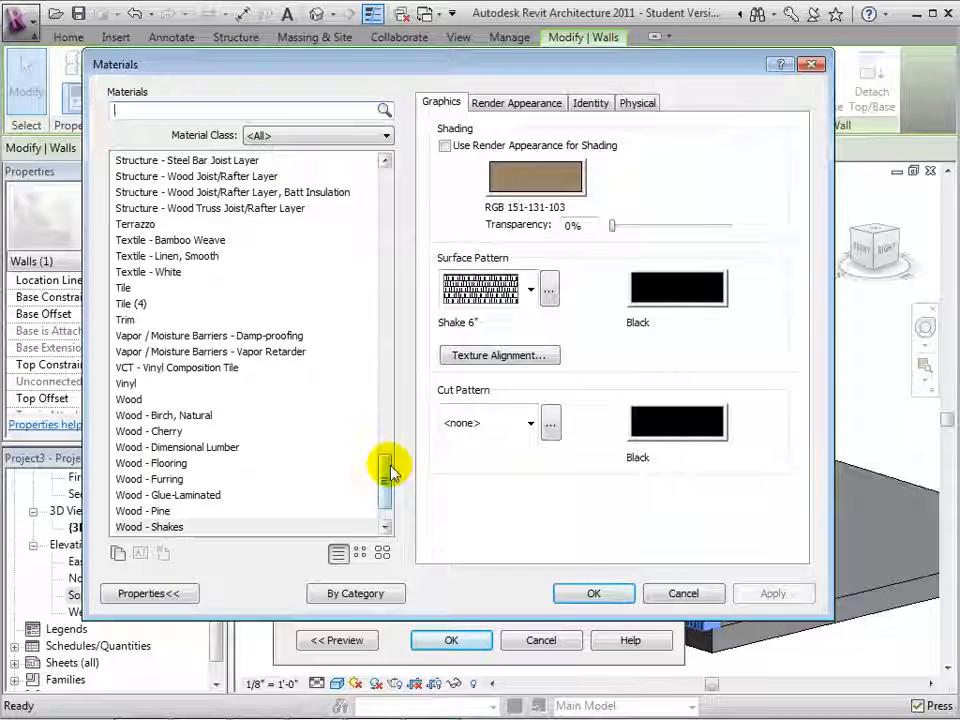
drag(386, 476, 386, 308)
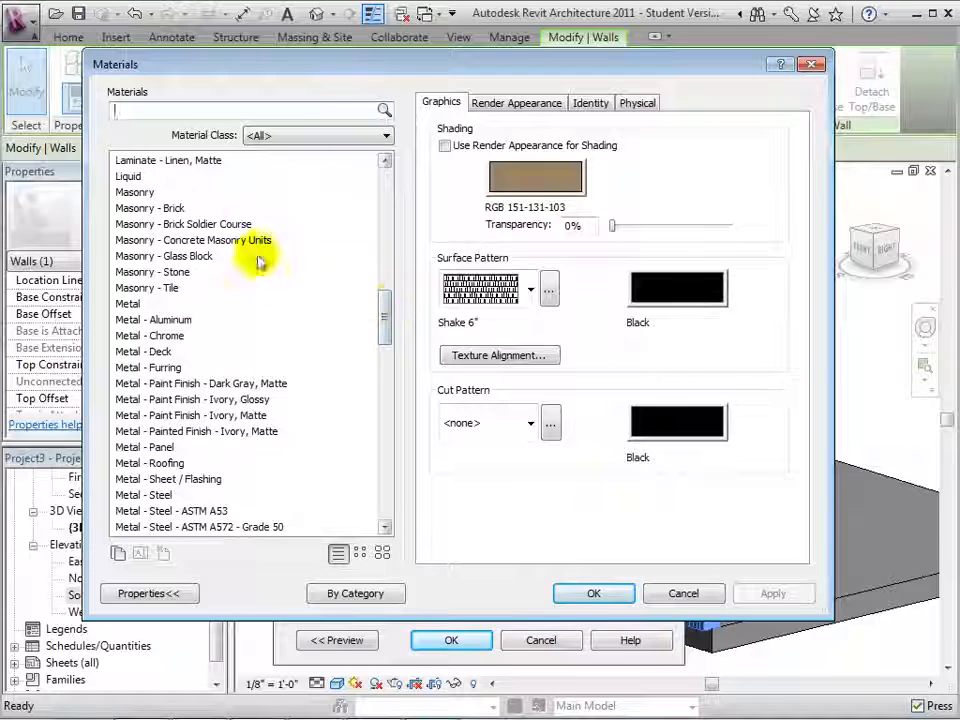
click(175, 210)
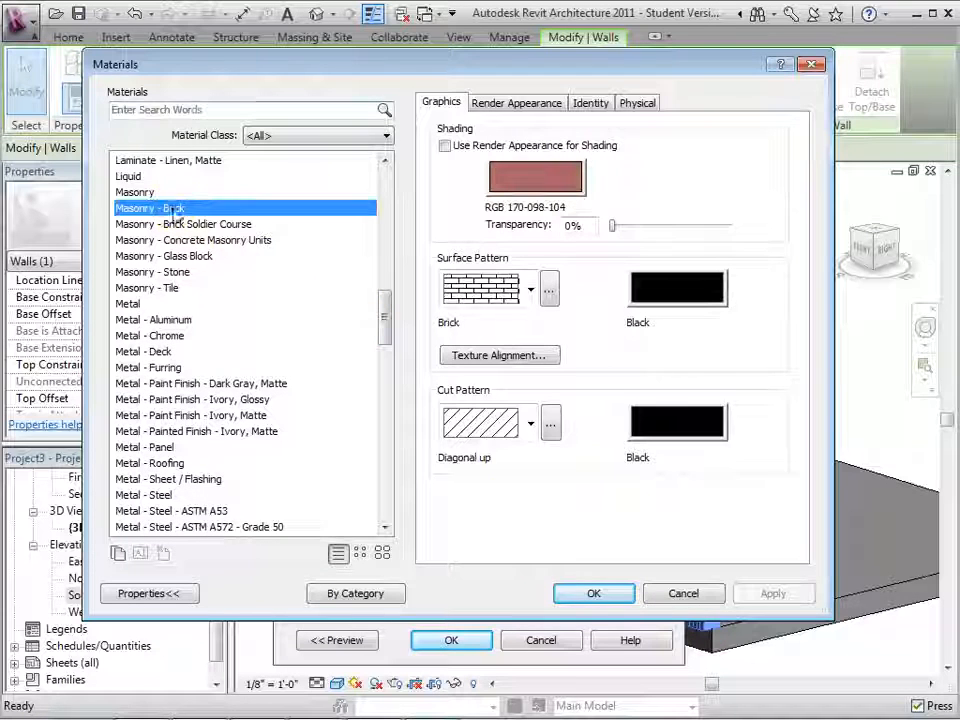
click(580, 591)
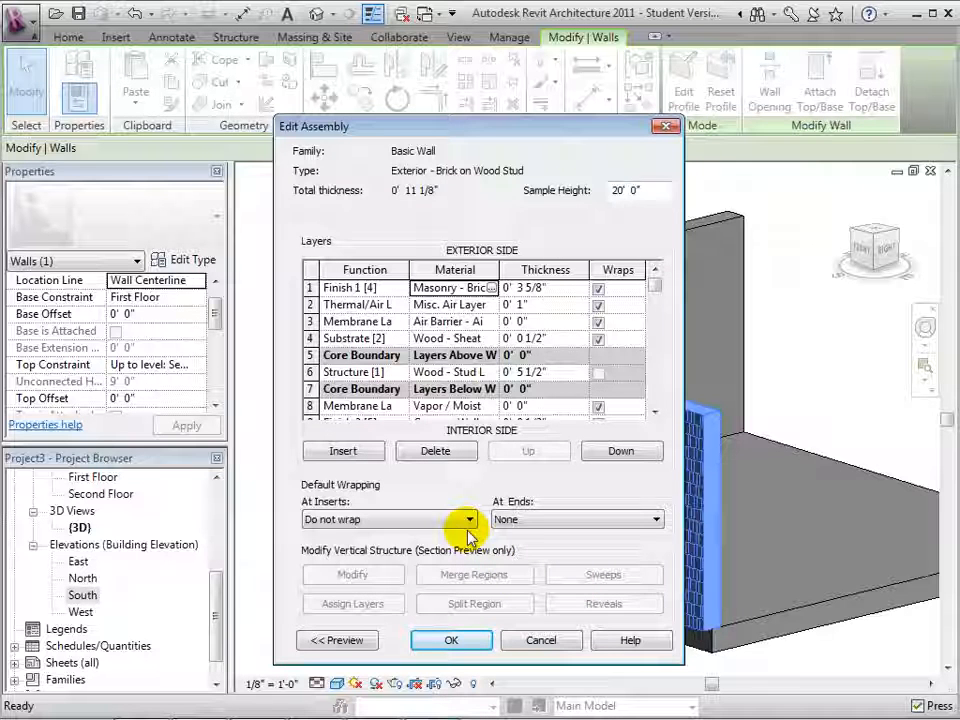
click(452, 639)
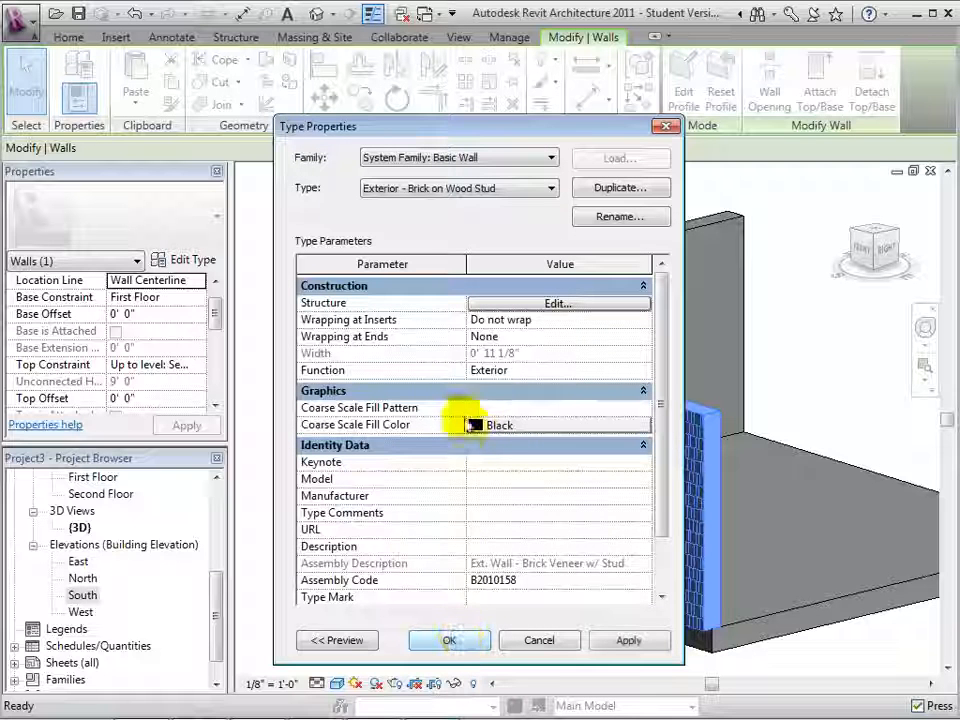
Set the wall type's Wrapping at Ends to Exterior, accept it and deselect the wall.
click(591, 338)
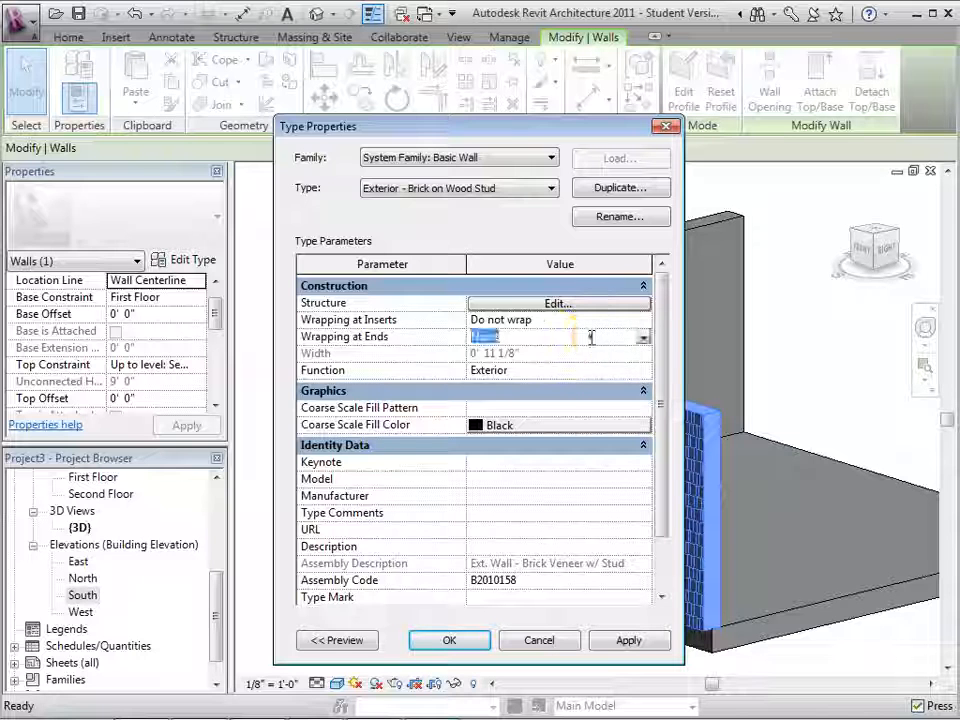
click(643, 338)
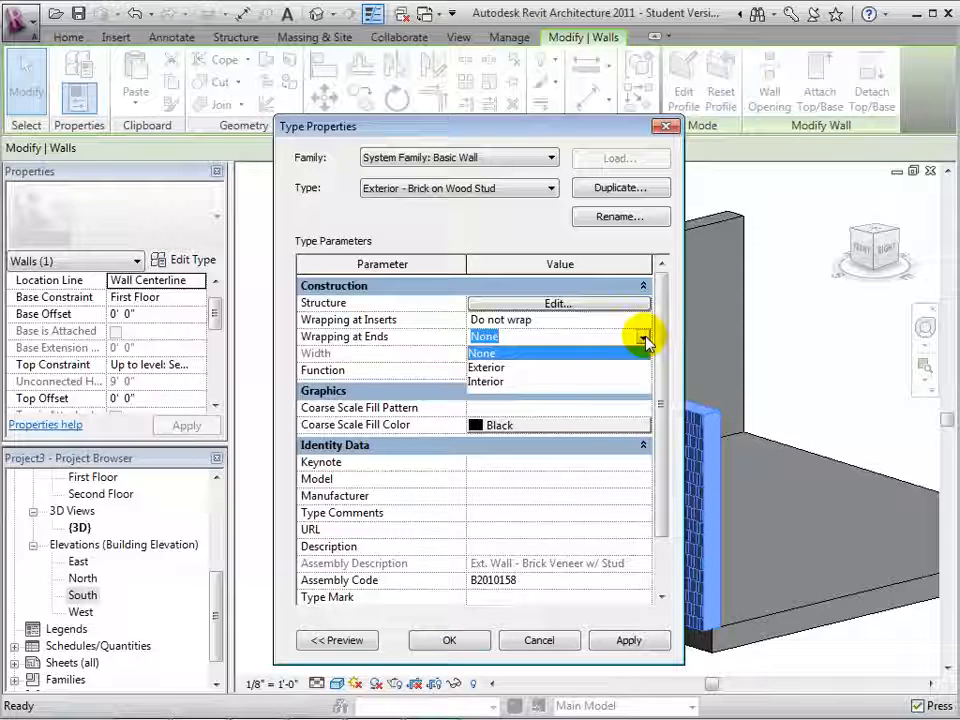
click(484, 369)
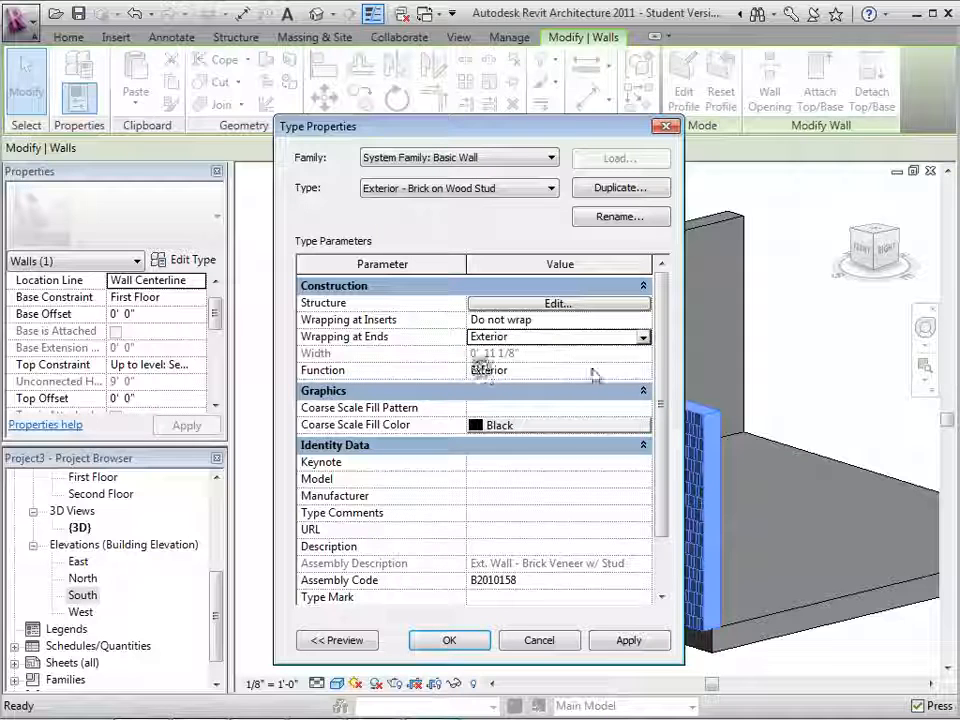
click(452, 641)
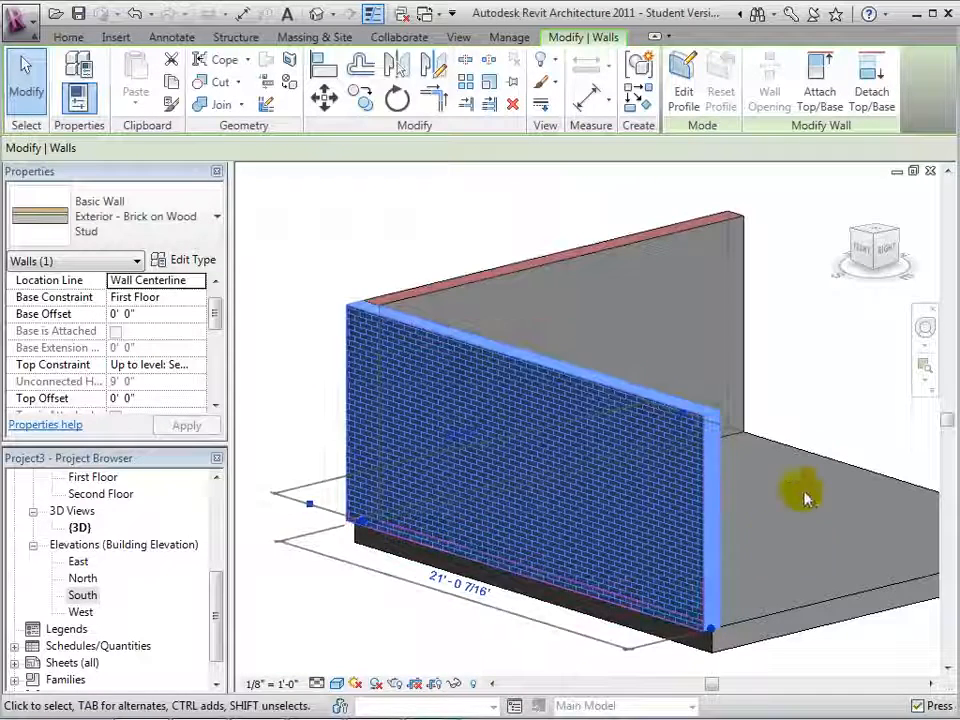
click(810, 435)
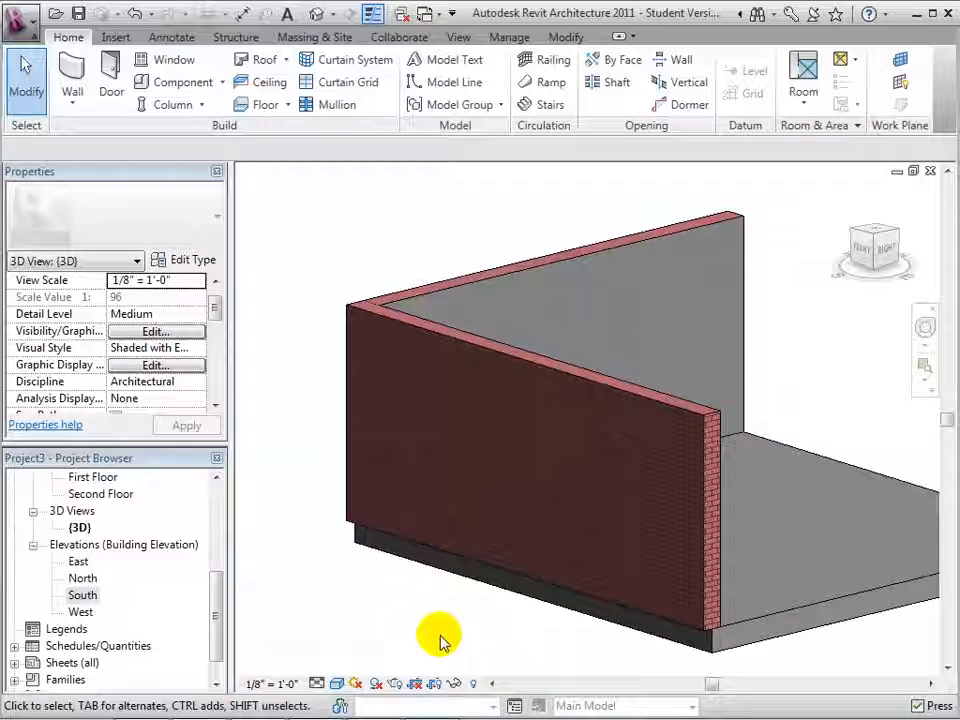
Set Wrapping at Ends to Interior in the front wall's type properties and accept it.
click(514, 366)
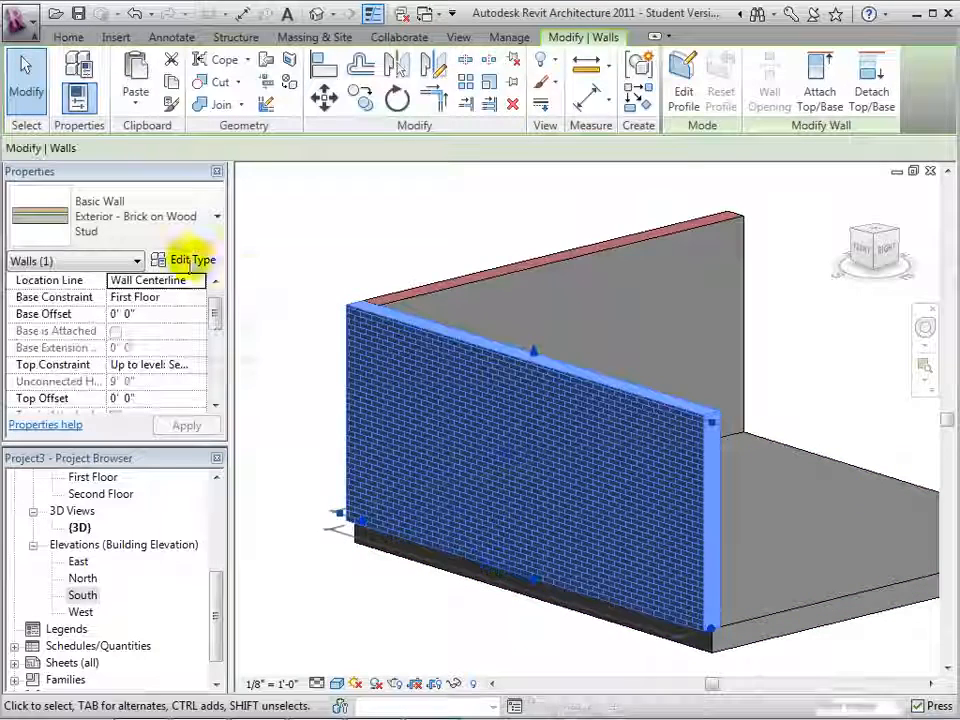
click(192, 262)
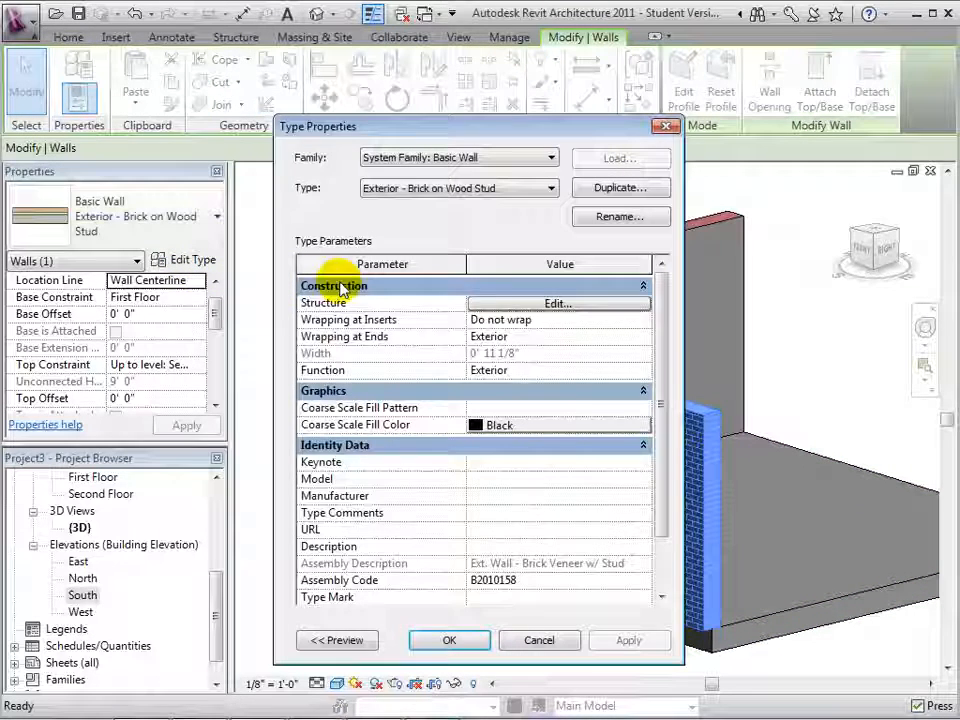
click(643, 336)
click(643, 337)
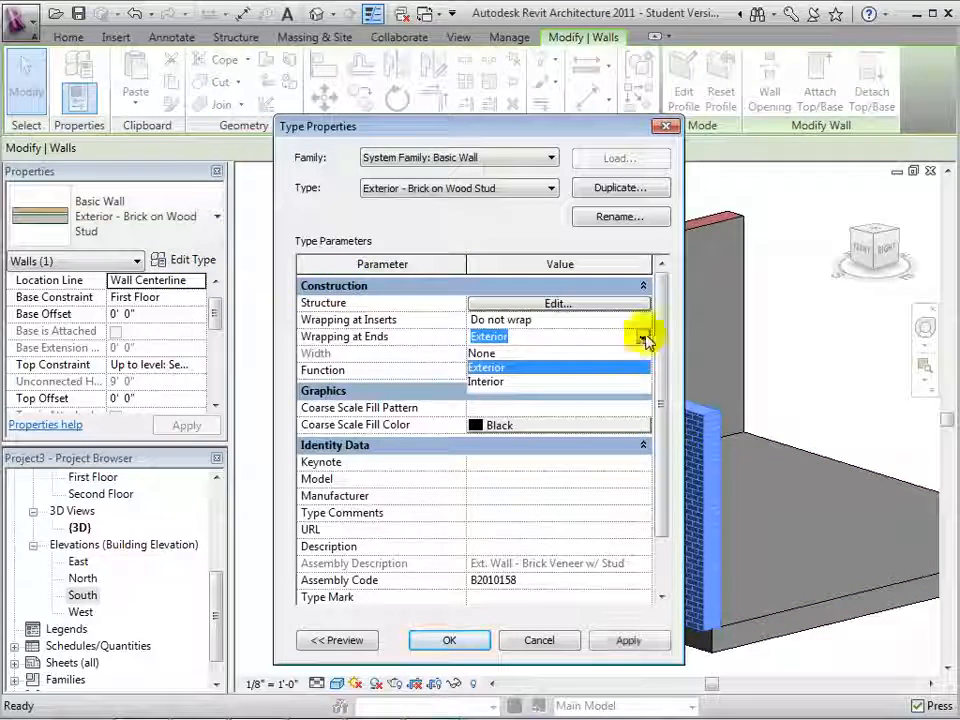
click(489, 378)
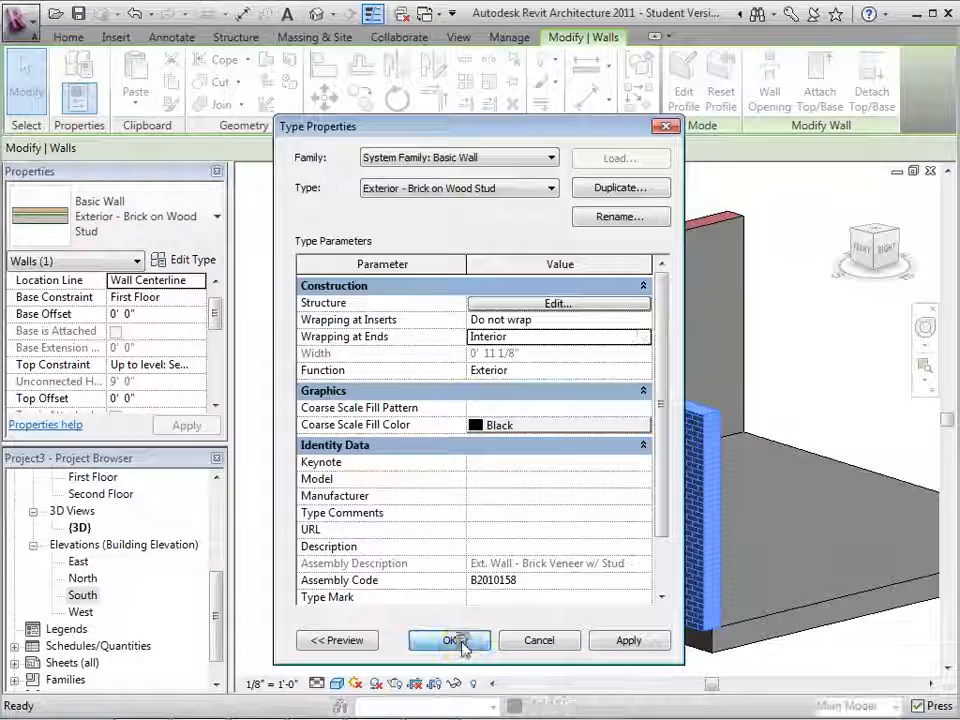
click(450, 640)
click(478, 636)
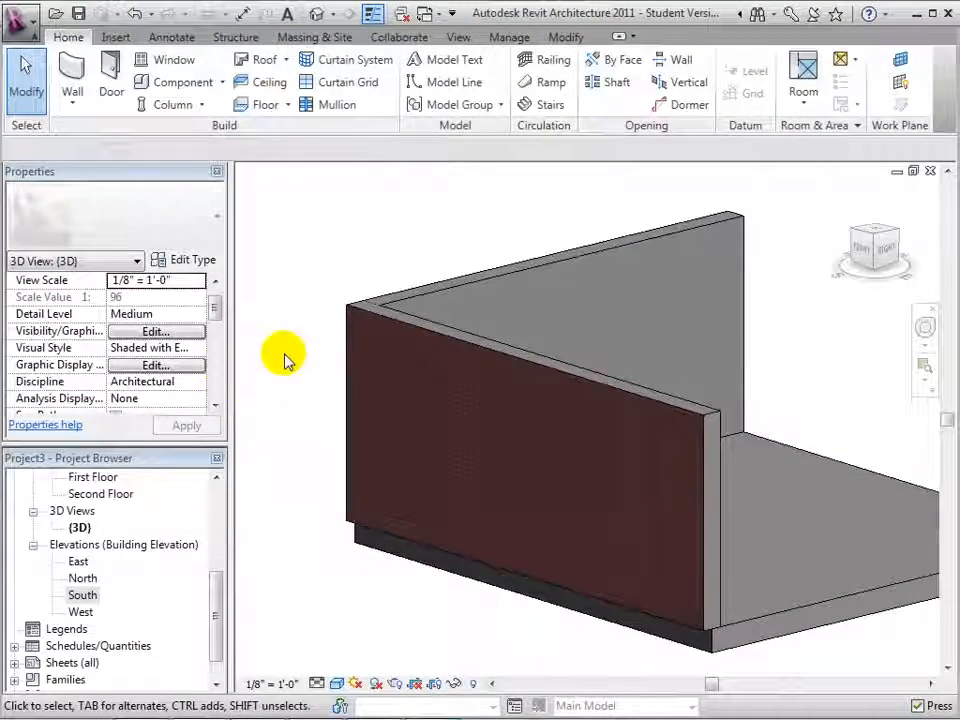
Open the front wall type's layer structure and show its floor plan preview.
click(461, 343)
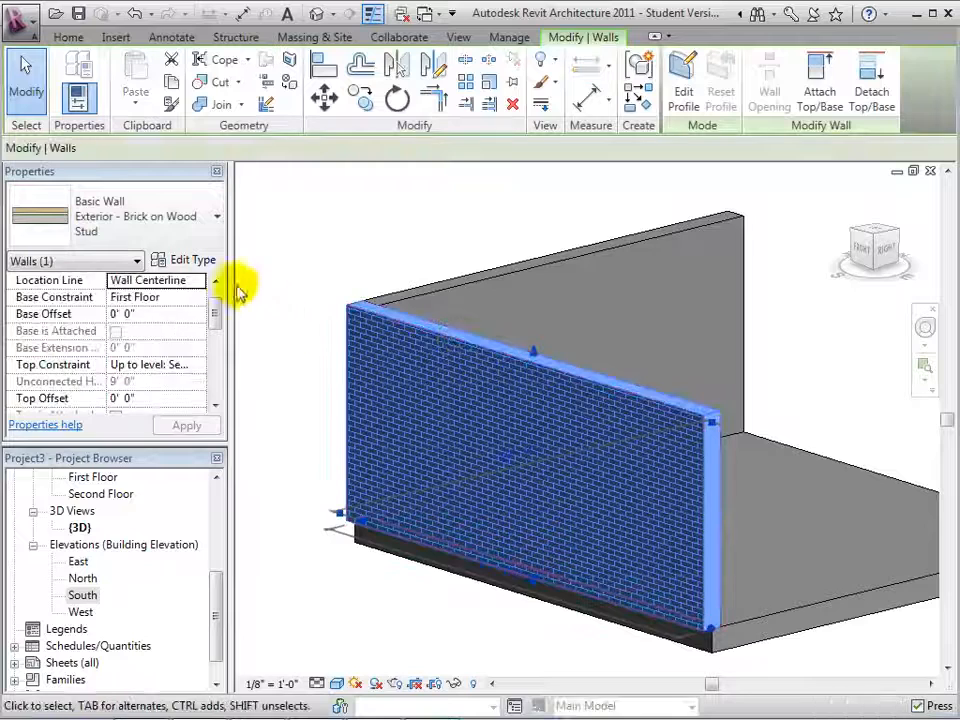
click(202, 261)
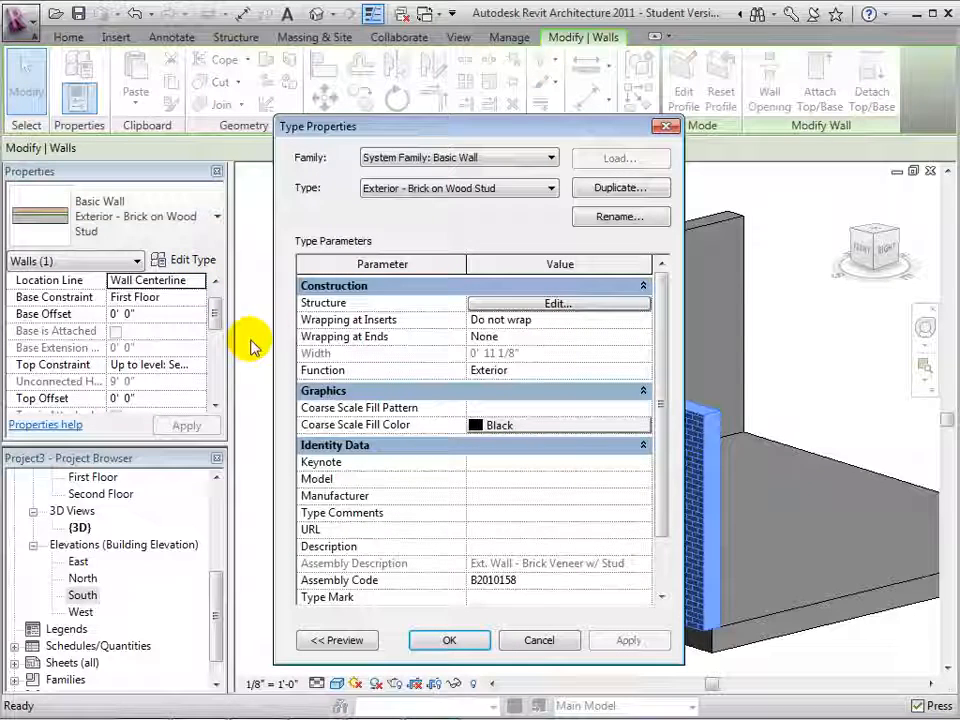
click(555, 304)
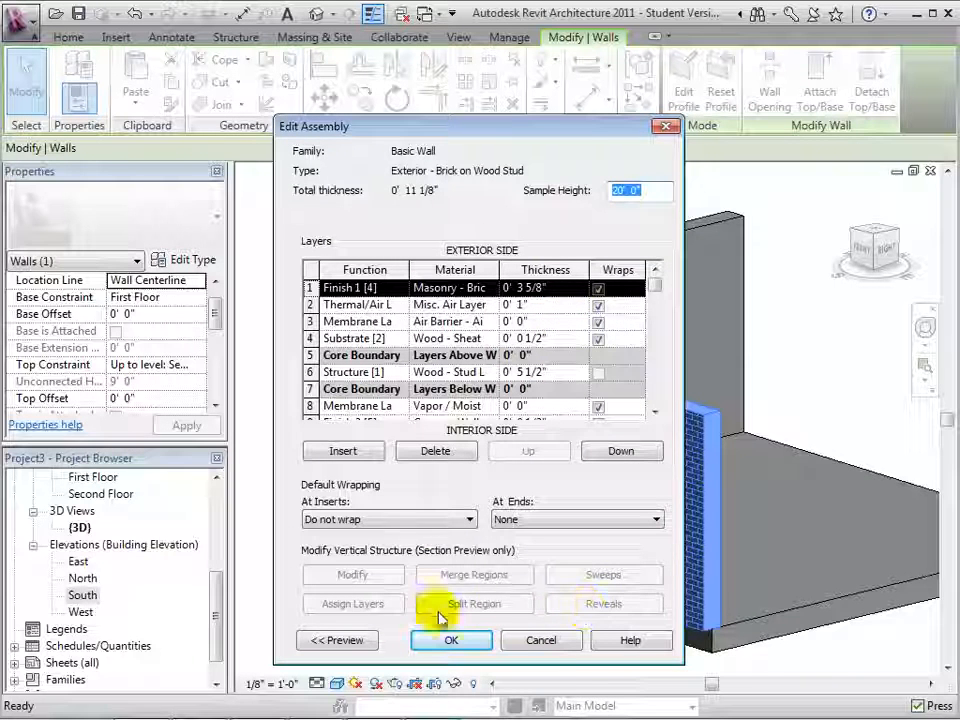
click(340, 641)
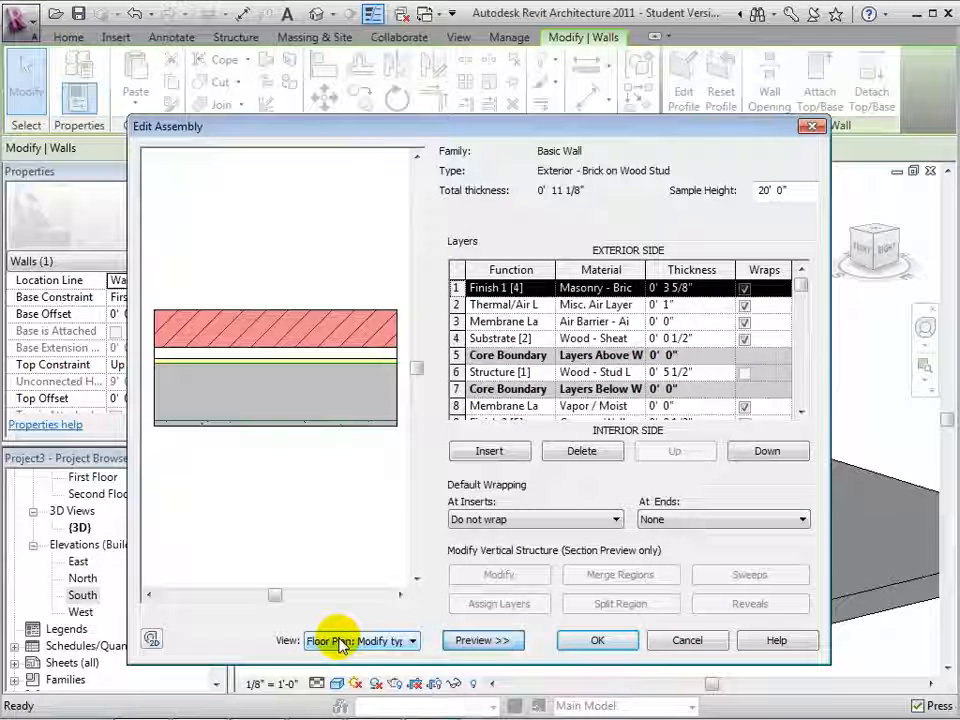
Switch the assembly preview to the section view and add a wall sweep with the Base 1 : 7 1/4" x 5/8" profile.
click(413, 641)
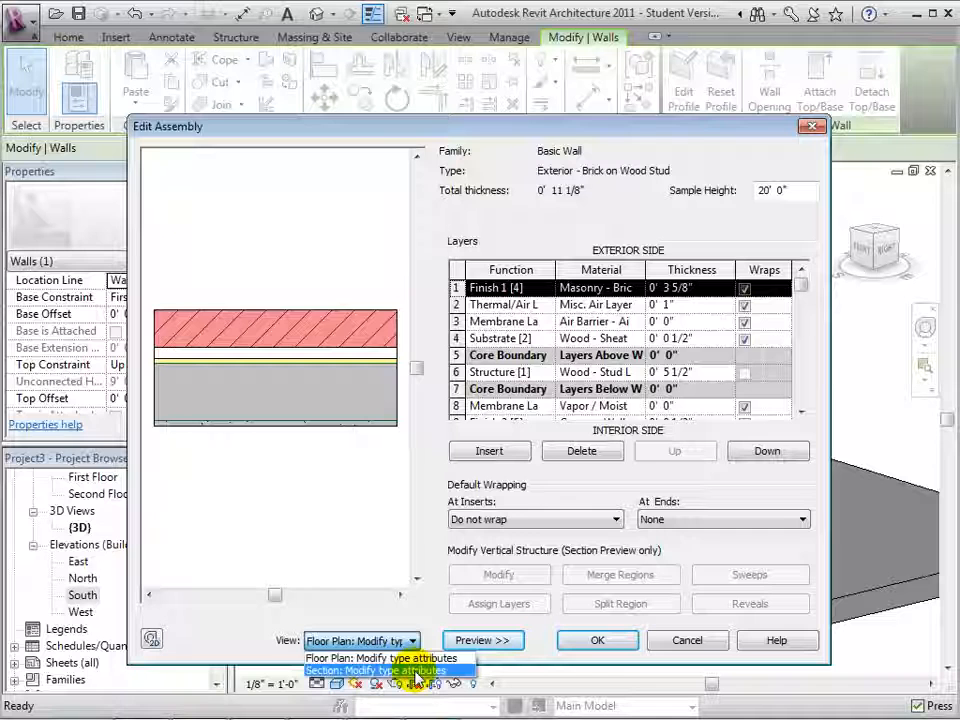
click(413, 672)
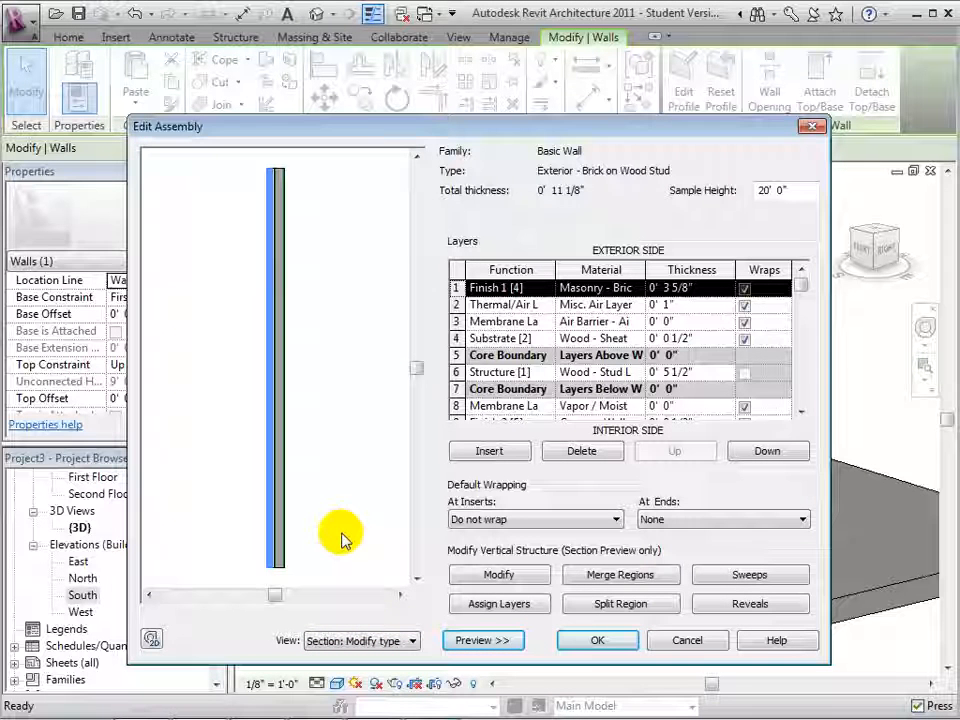
click(743, 577)
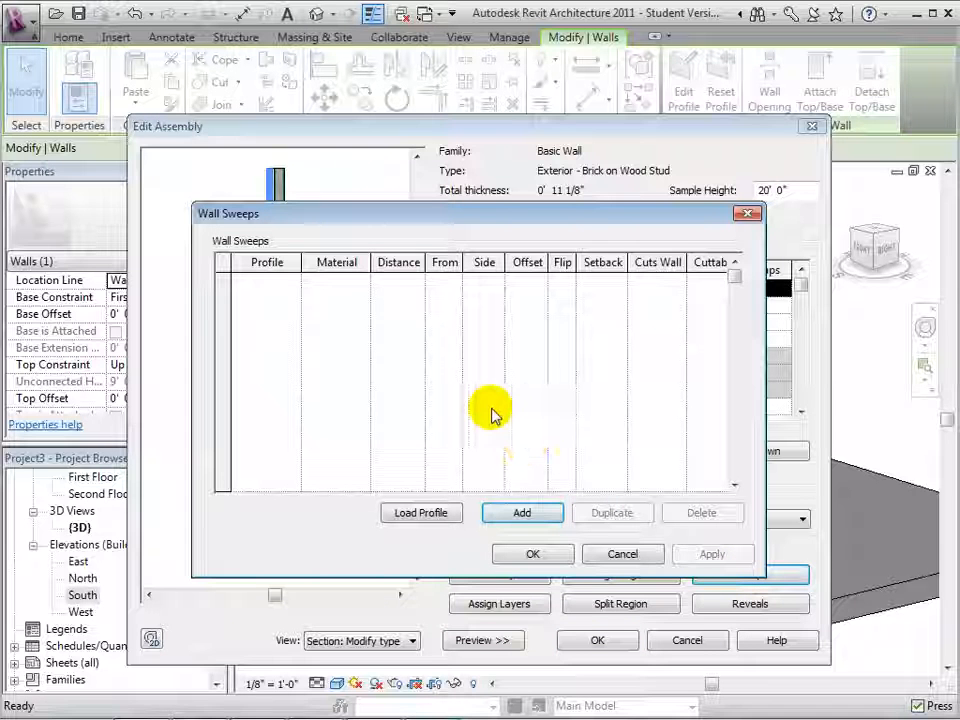
click(508, 510)
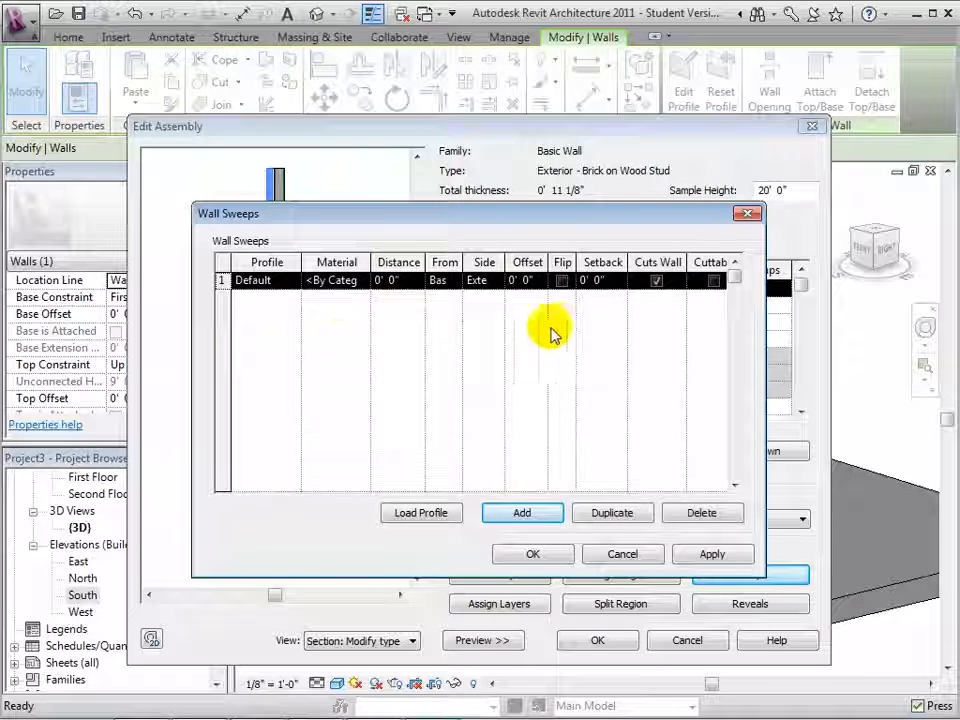
click(282, 281)
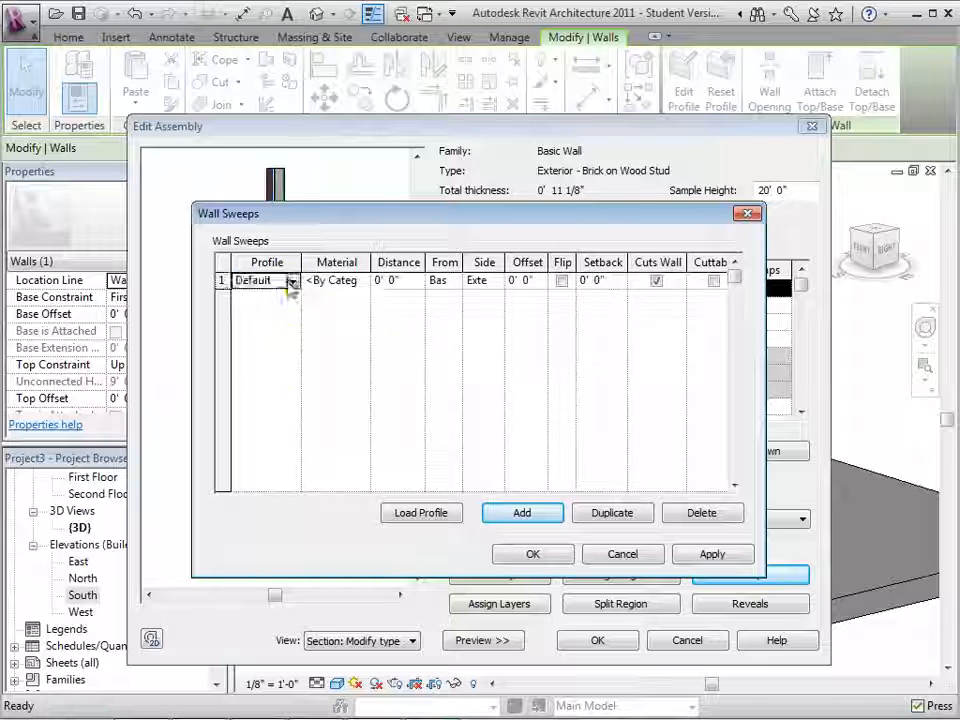
click(290, 282)
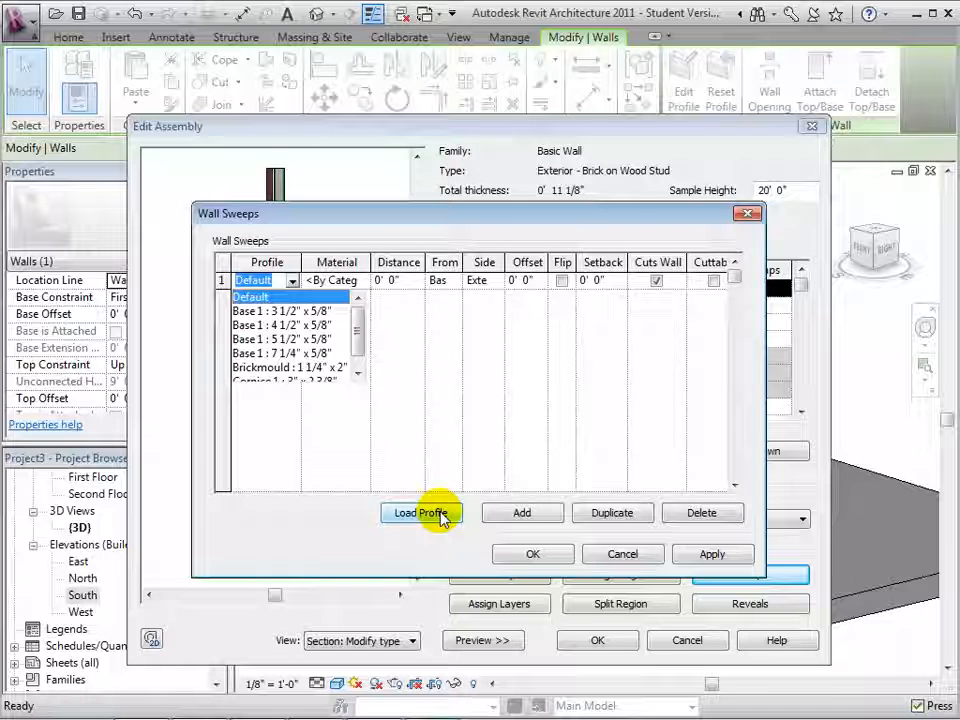
click(313, 355)
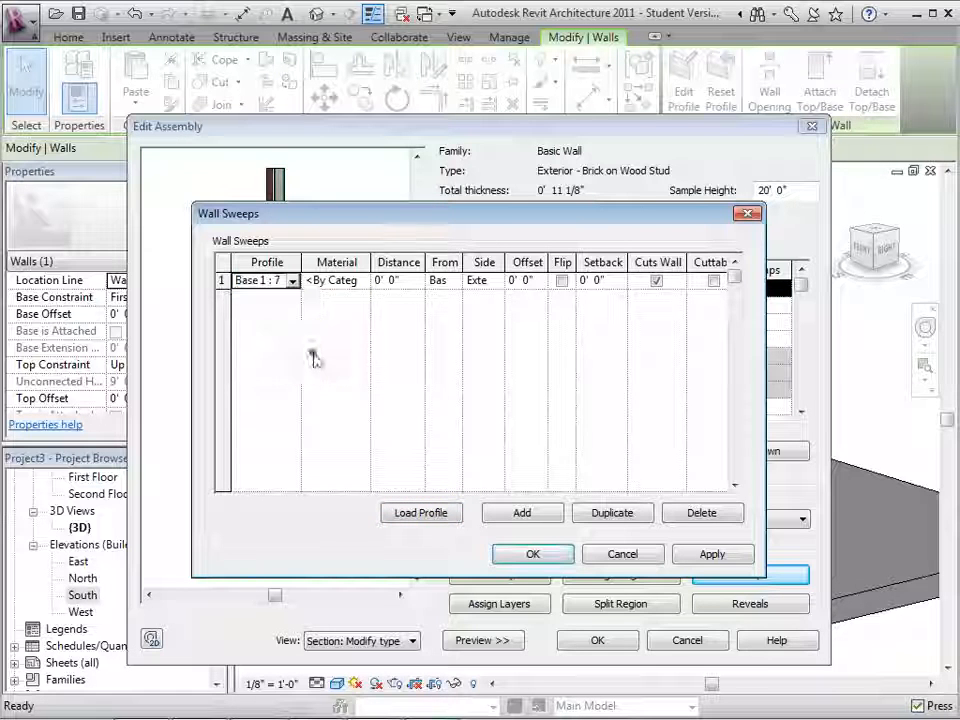
Set the wall sweep's material to Masonry - Brick.
click(338, 285)
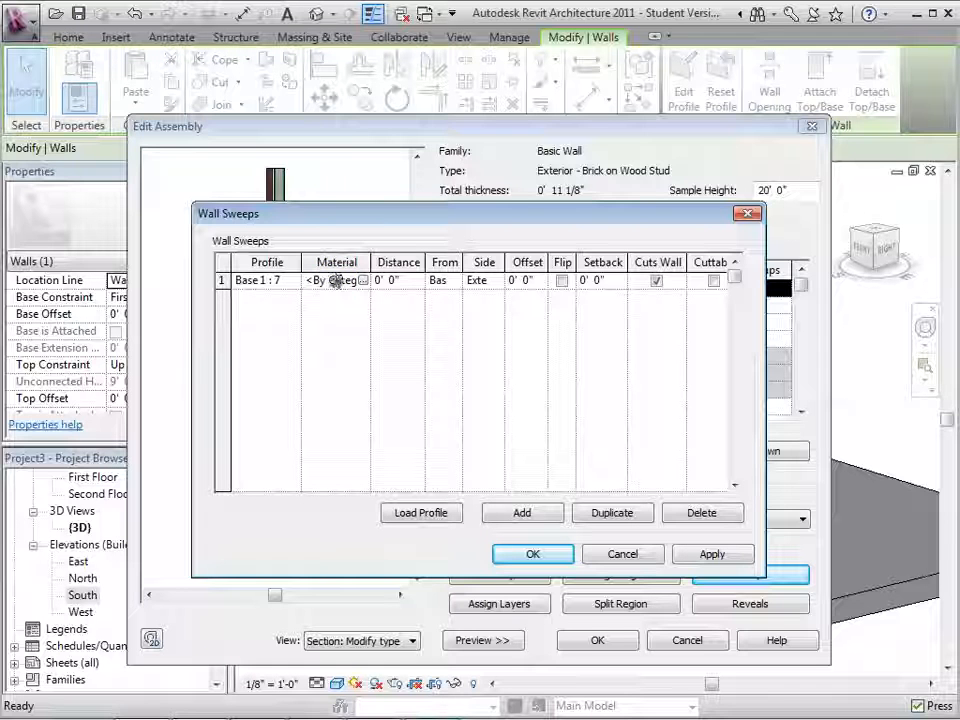
click(361, 281)
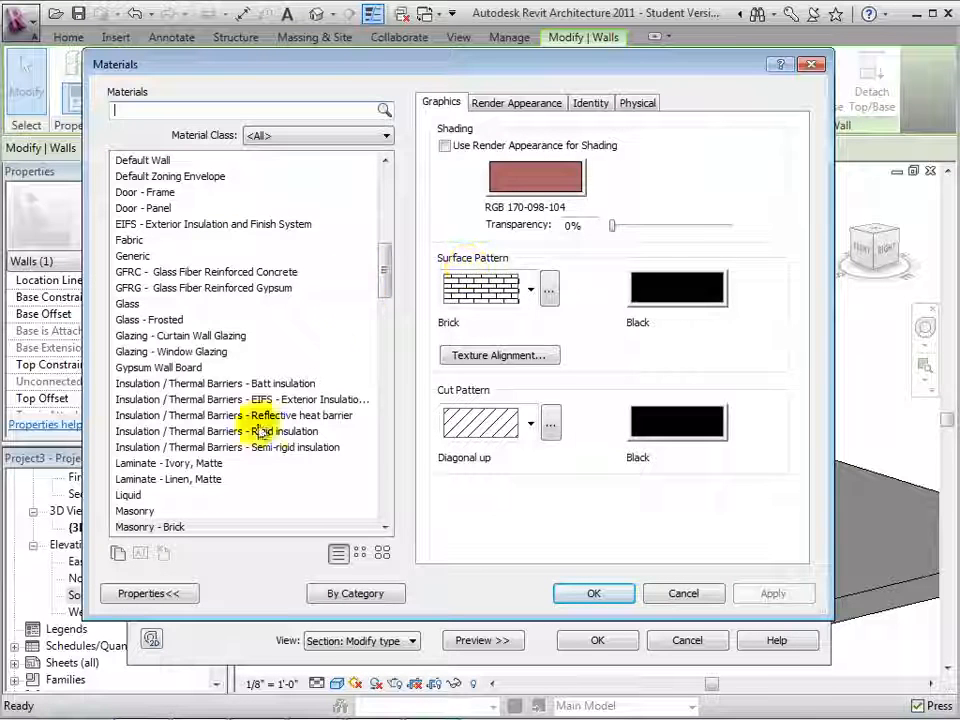
click(152, 527)
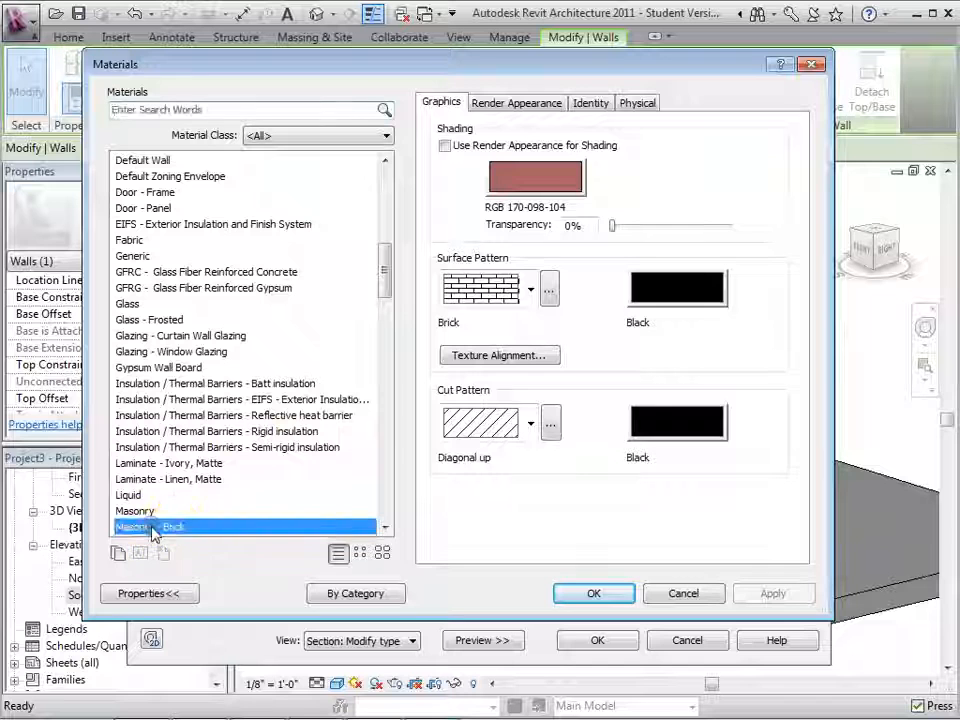
click(593, 593)
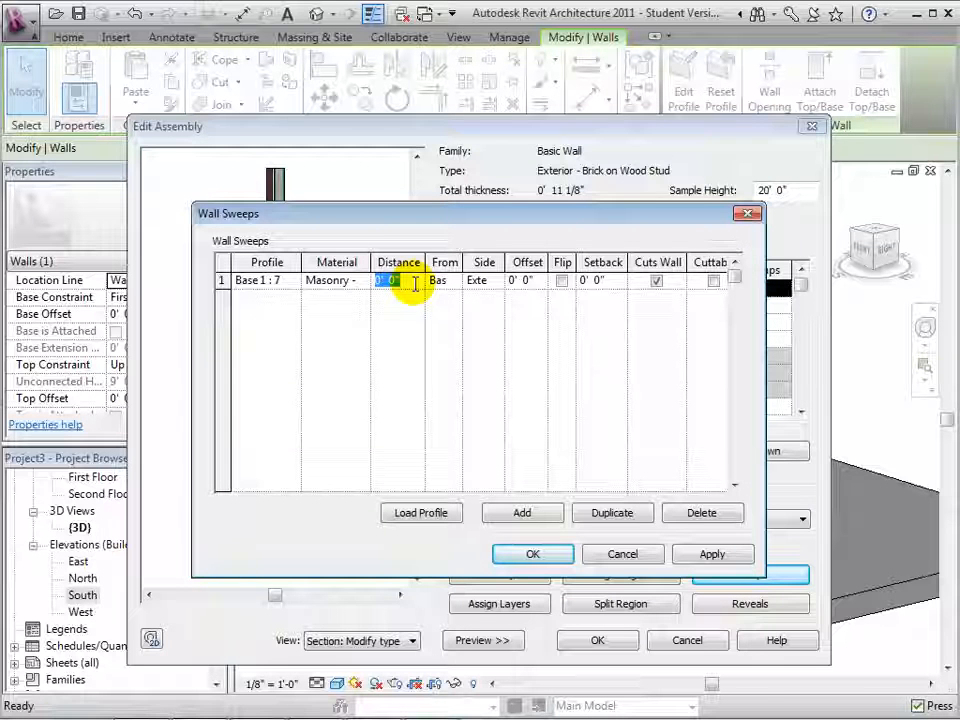
Place the sweep at a distance of 3' 0" from the base on the exterior side and accept the wall sweeps.
text(3)
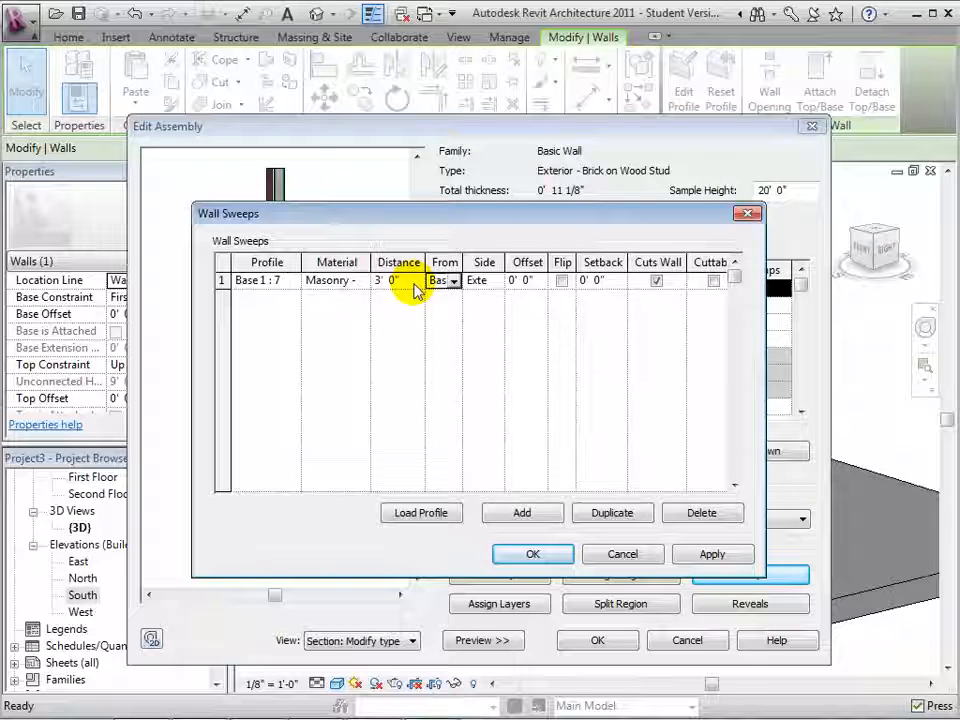
click(447, 283)
click(453, 285)
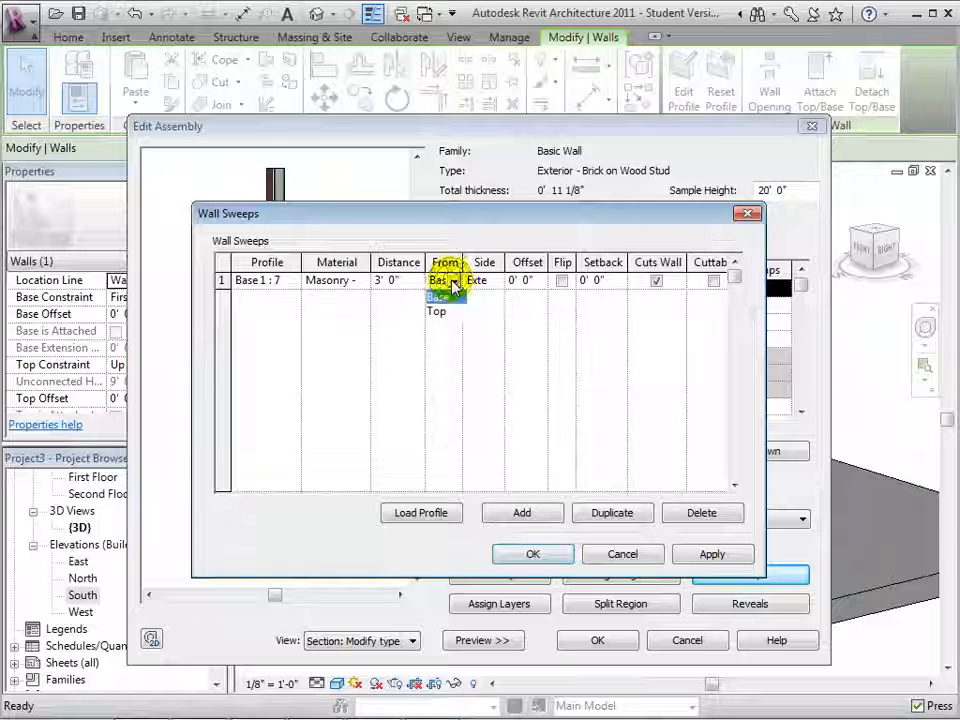
click(453, 285)
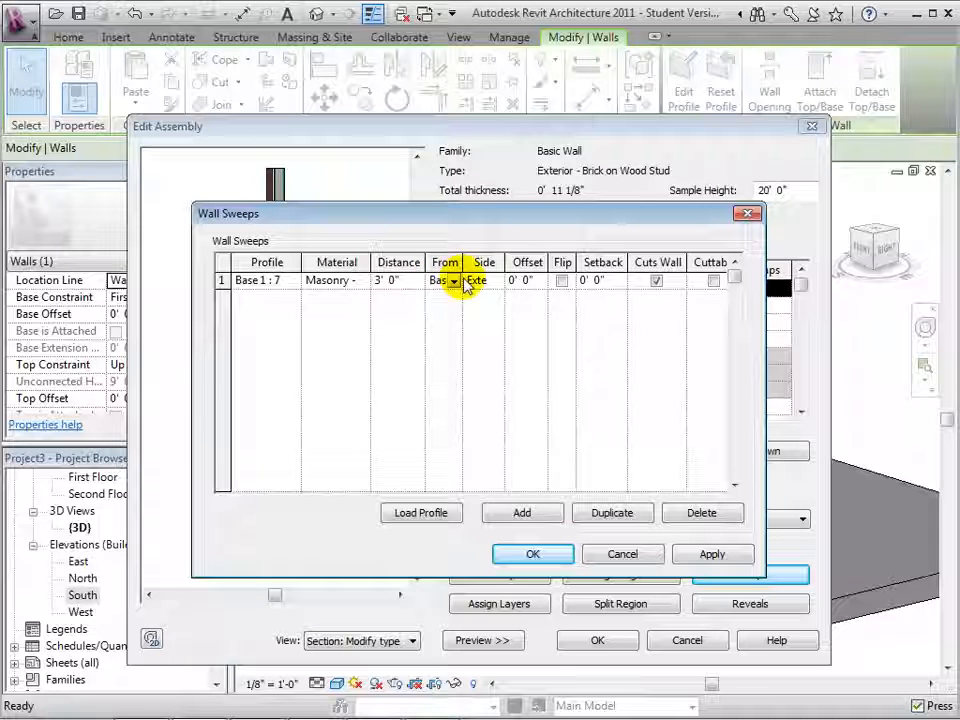
click(495, 284)
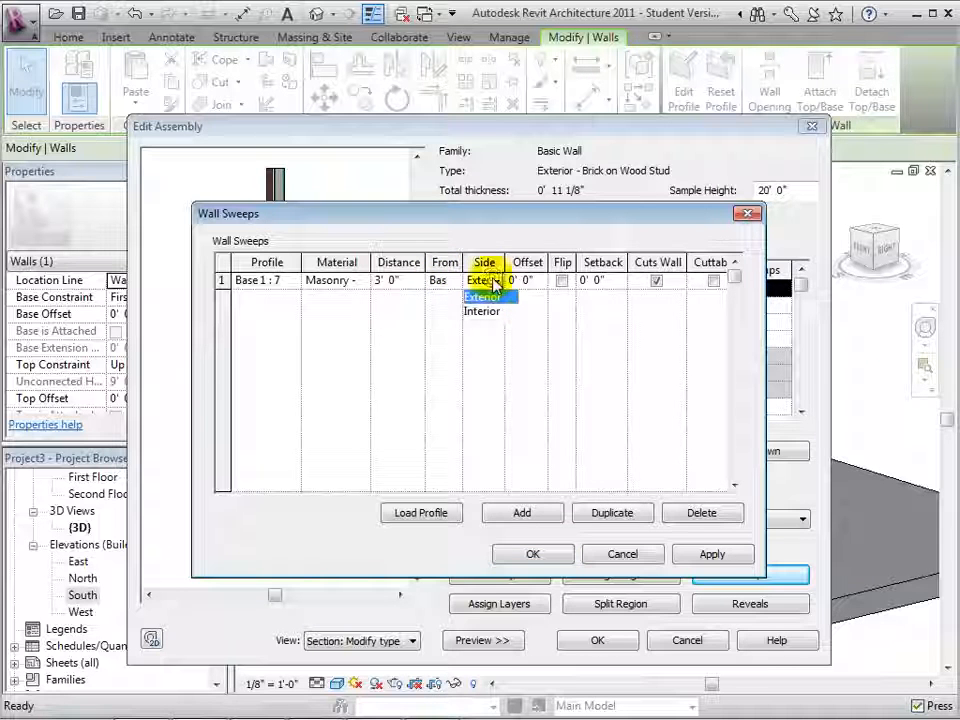
click(494, 284)
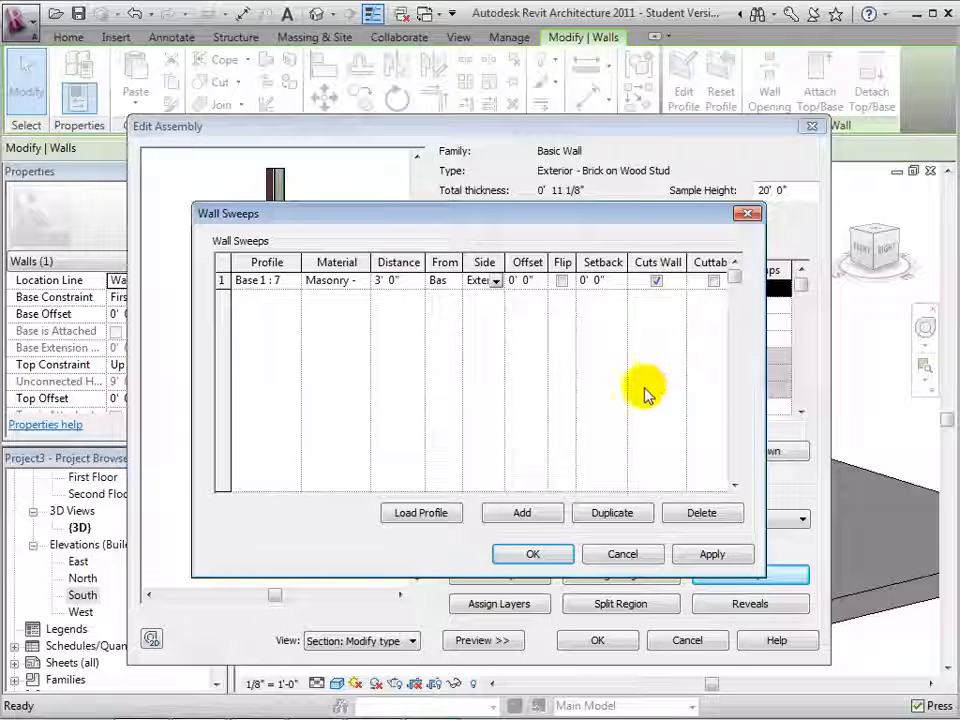
click(530, 556)
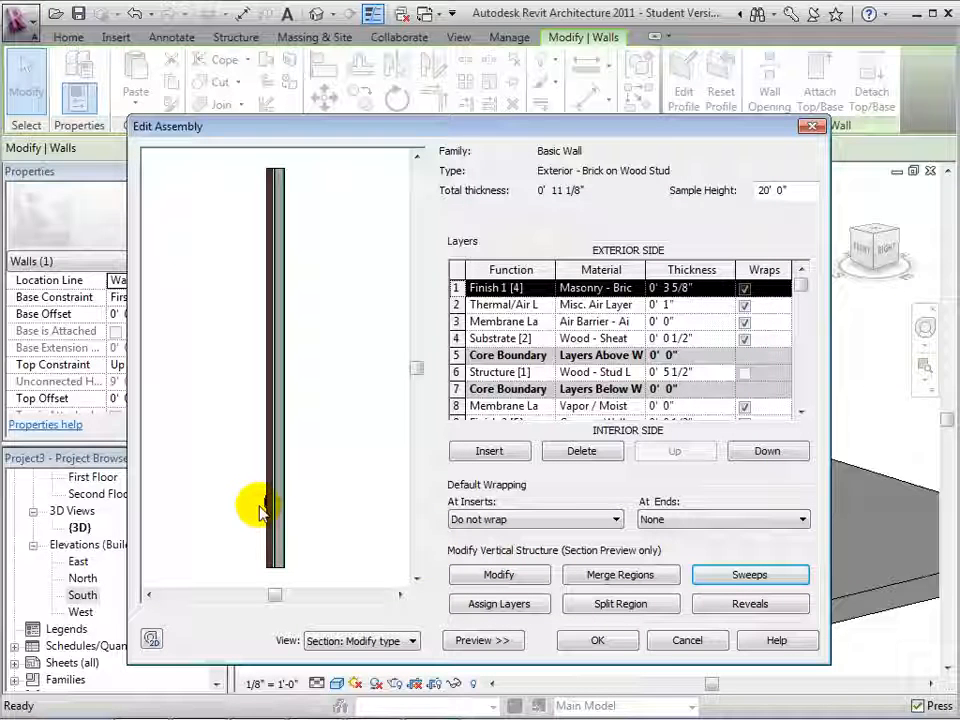
Check the sweep up close in the section preview, and accept the wall's assembly and type properties.
scroll(258, 513, up, 2)
scroll(262, 516, up, 2)
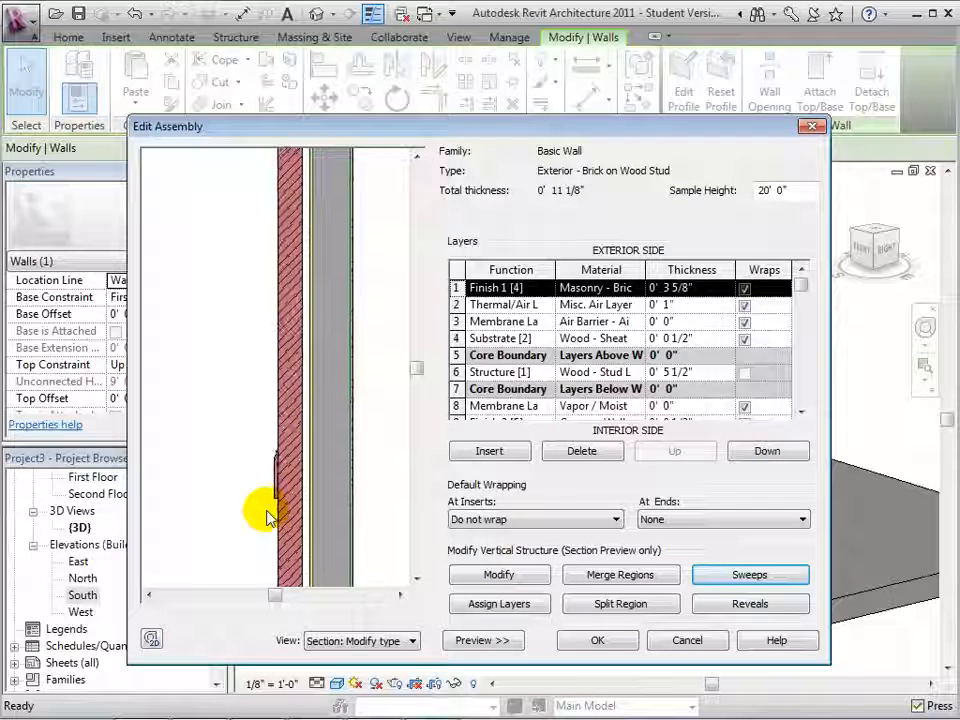
scroll(268, 517, up, 1)
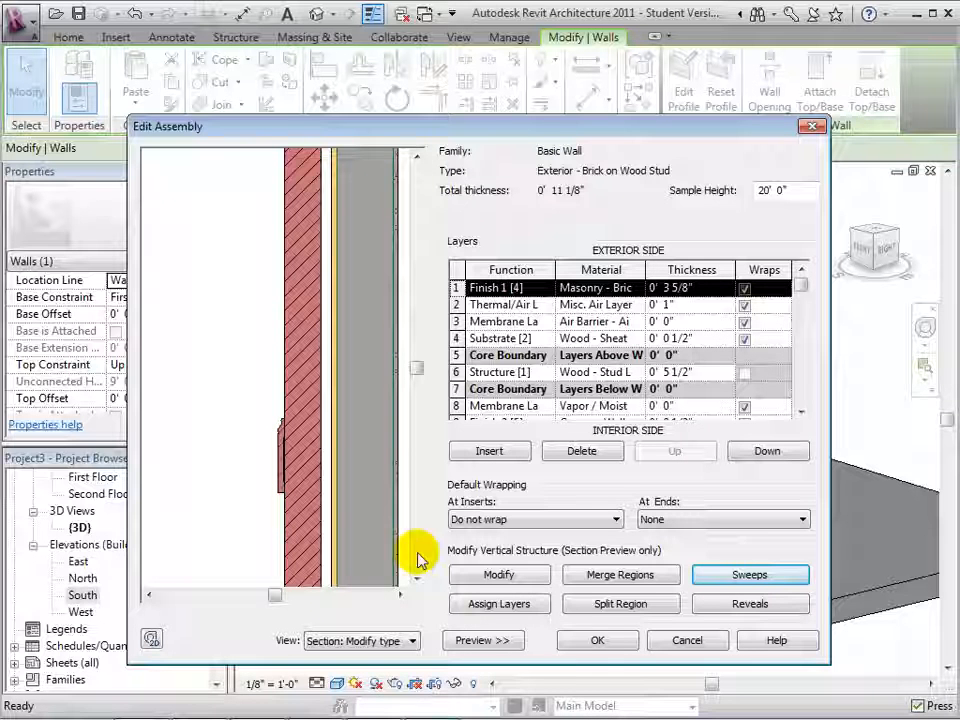
click(597, 644)
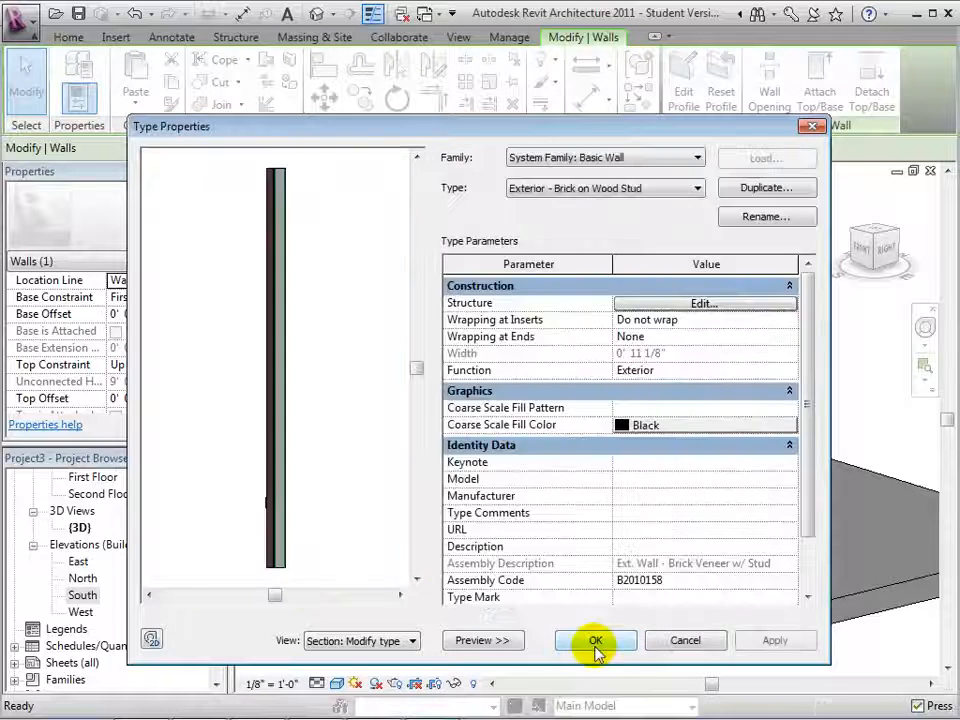
click(595, 641)
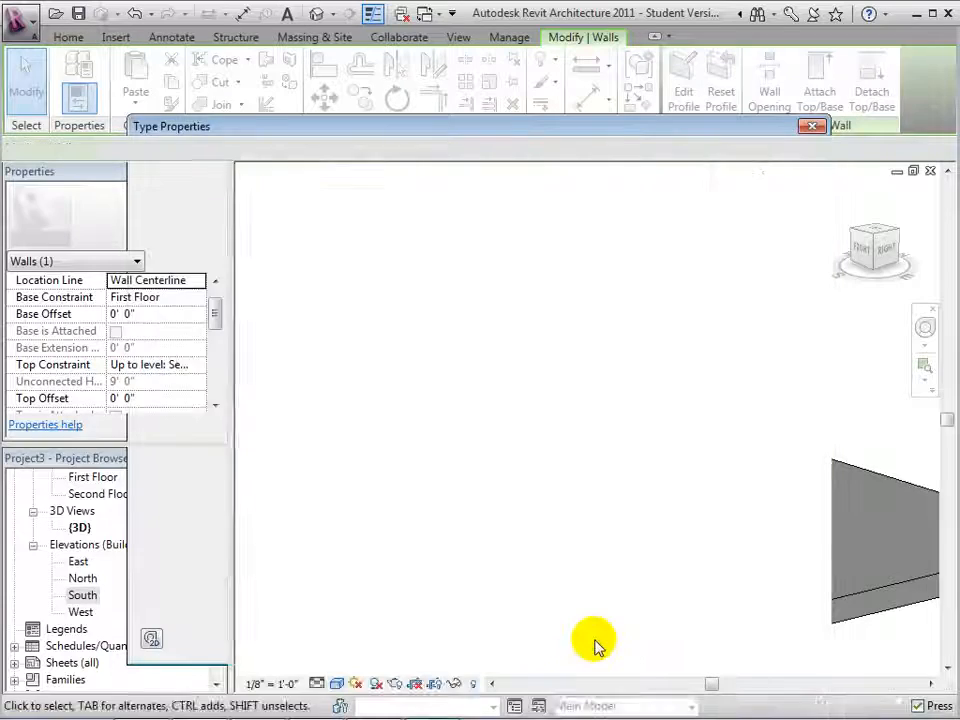
Deselect the front wall and examine the sweep along its brick face in the 3D view.
scroll(709, 560, up, 3)
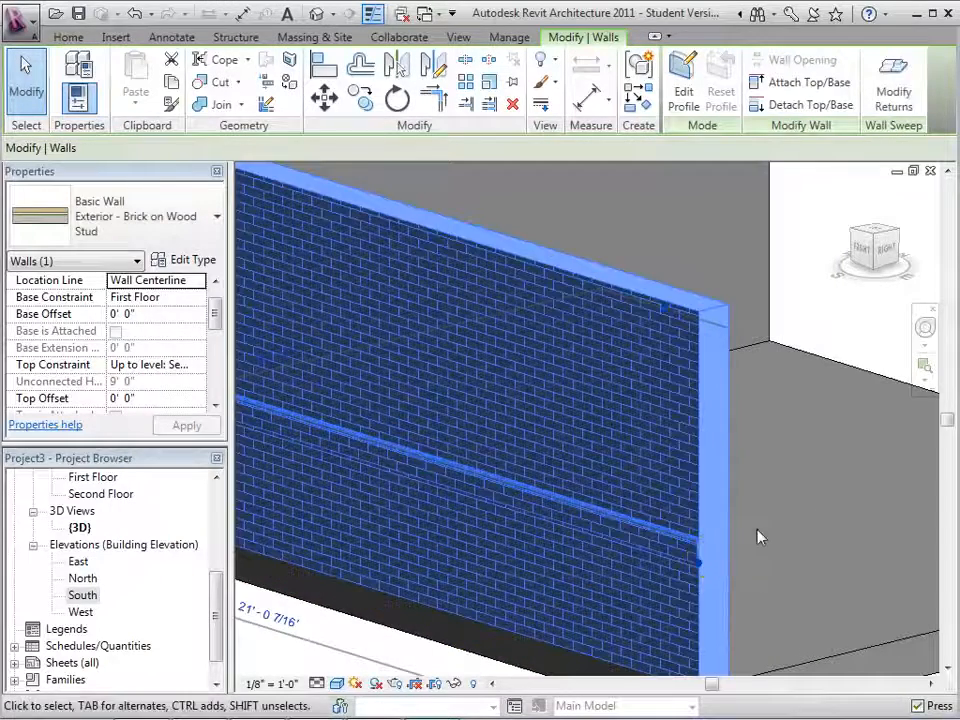
key(Escape)
scroll(715, 568, up, 2)
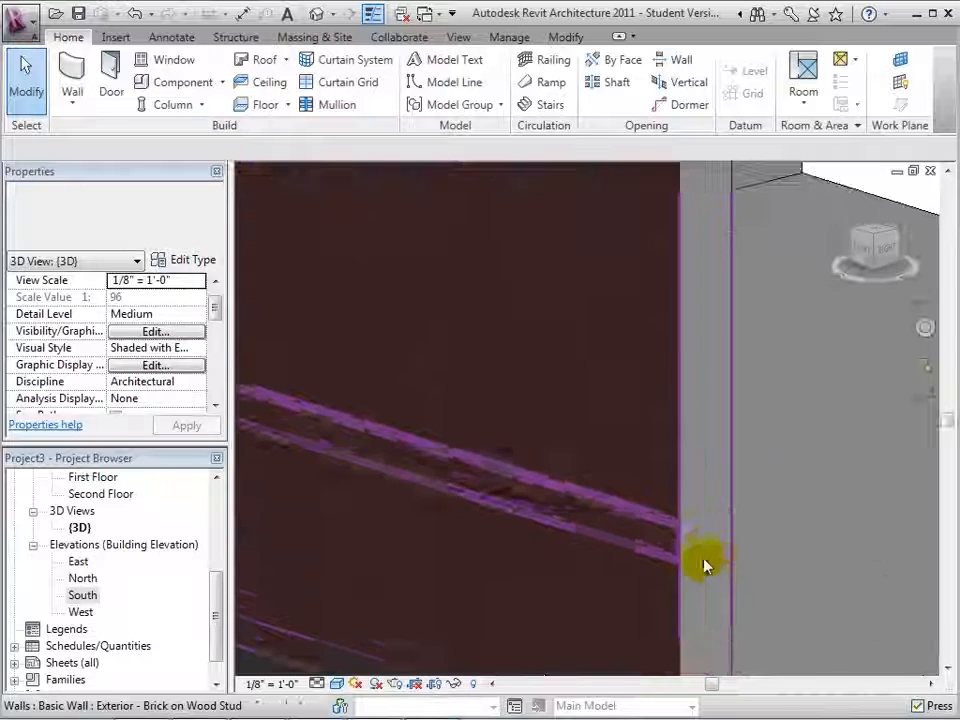
mouse_move(874, 251)
mouse_down()
mouse_move(855, 249)
mouse_move(859, 256)
mouse_up()
scroll(733, 481, down, 2)
scroll(731, 483, down, 3)
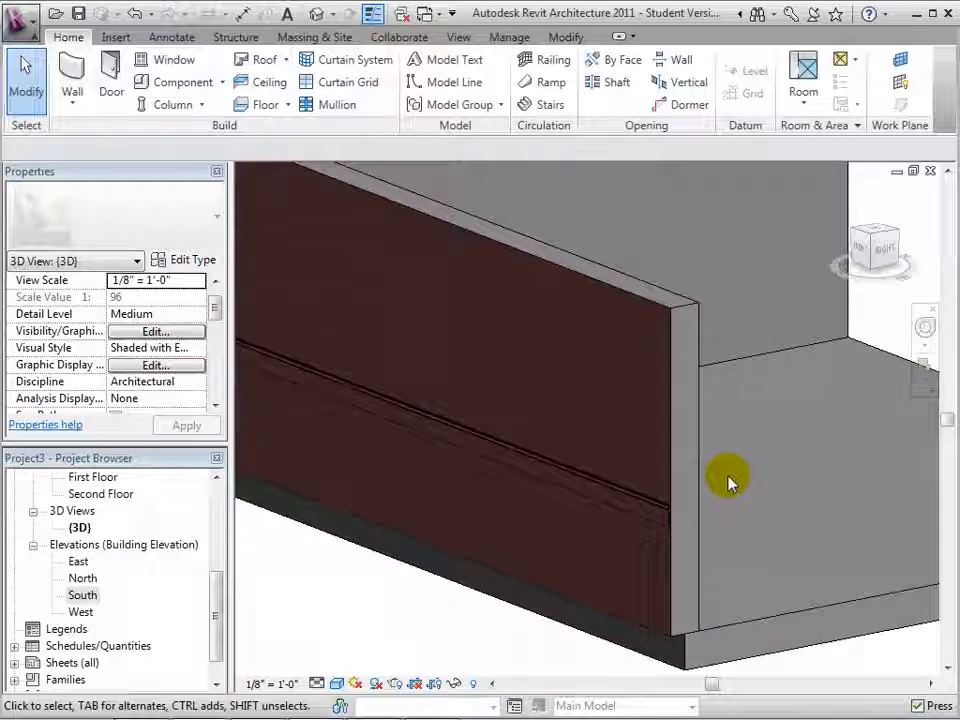
Reopen the front wall type's sweeps and add a second sweep with the Base 1 : 3 1/2" x 5/8" profile.
click(695, 483)
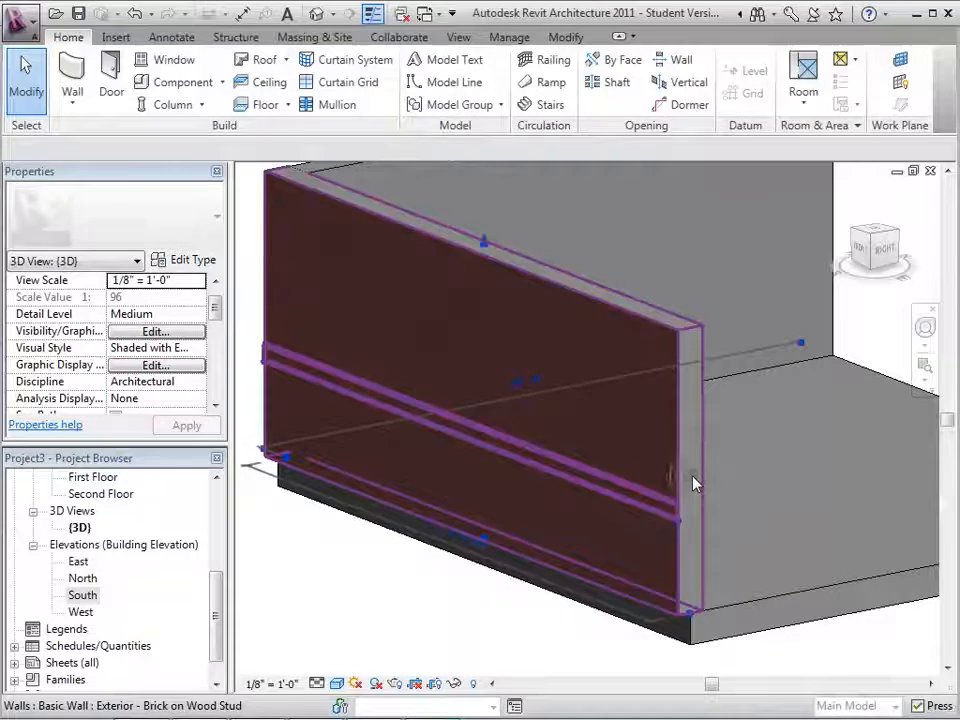
click(184, 261)
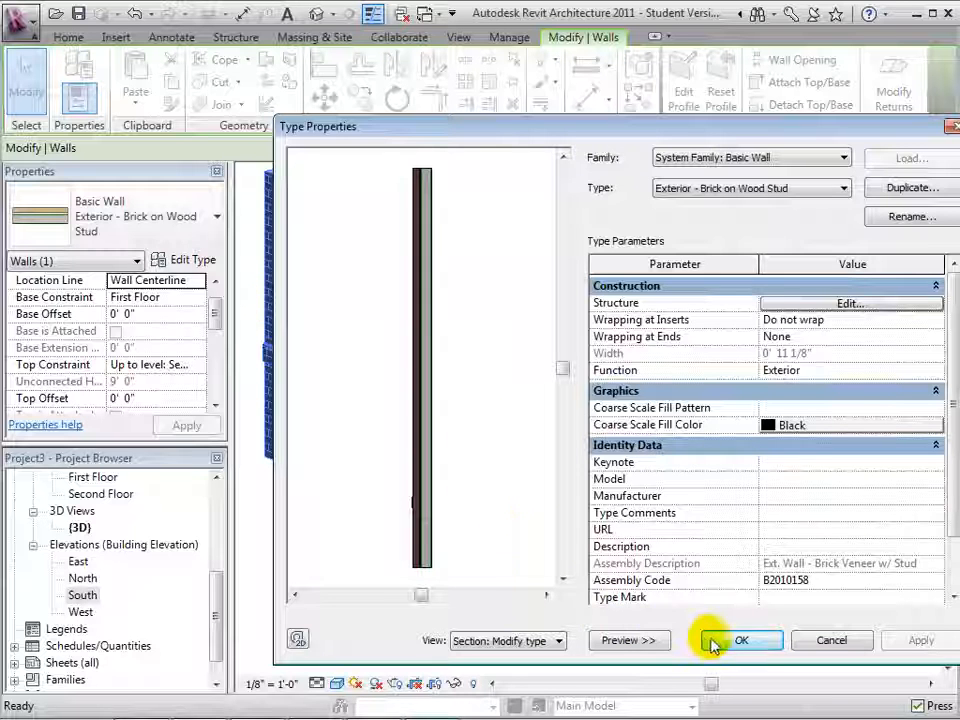
click(848, 304)
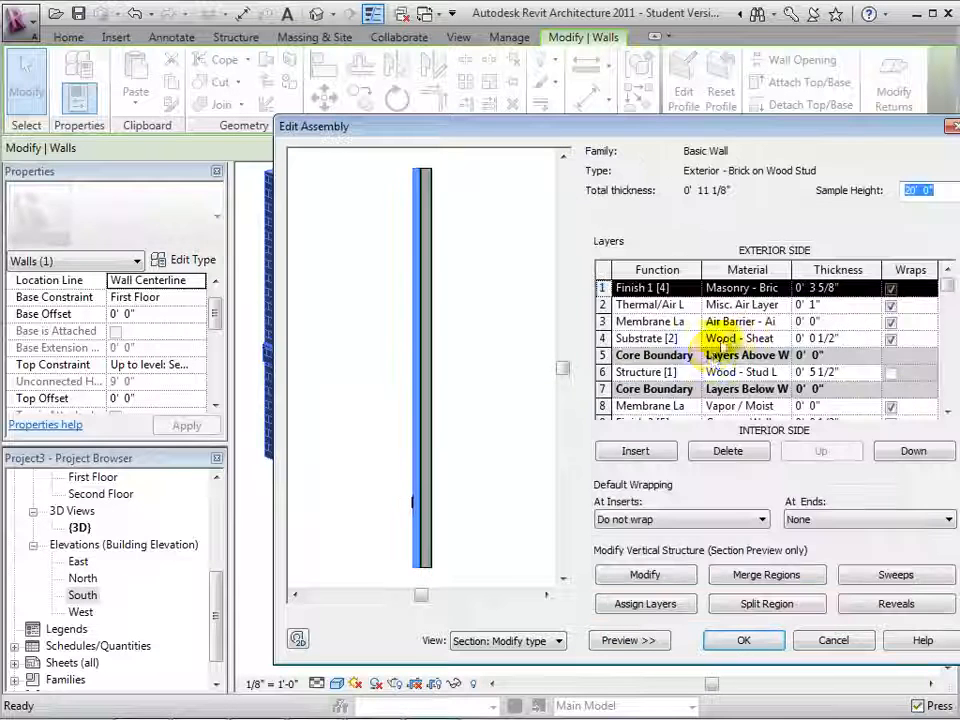
click(880, 577)
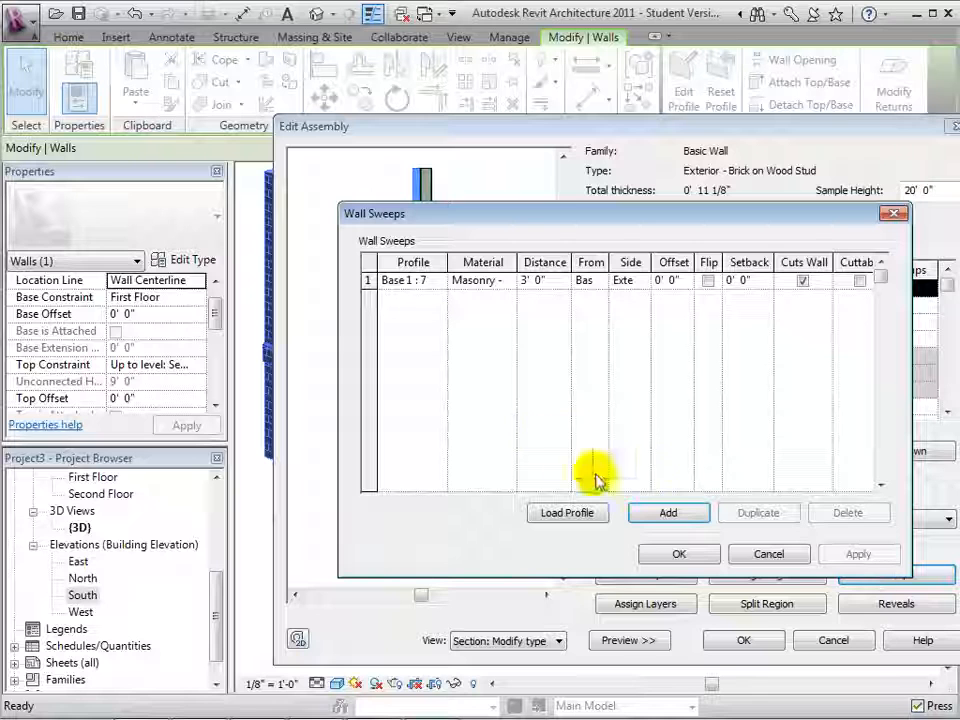
click(668, 512)
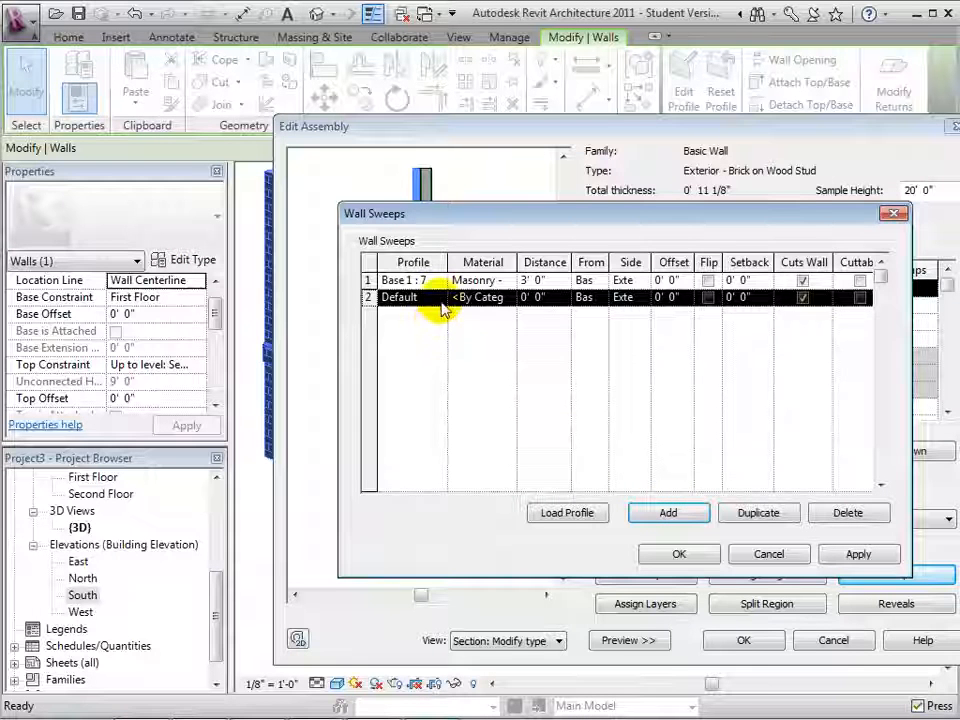
click(439, 299)
click(441, 299)
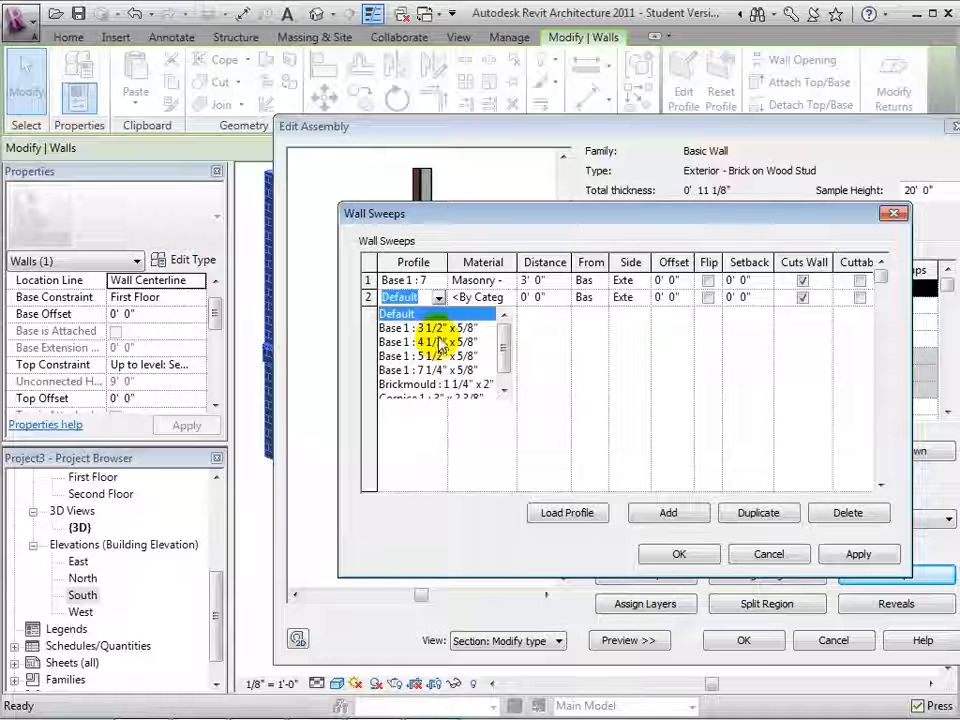
click(438, 327)
Set the second sweep's material to Masonry - Brick and its distance to 6' 0".
click(497, 297)
click(510, 297)
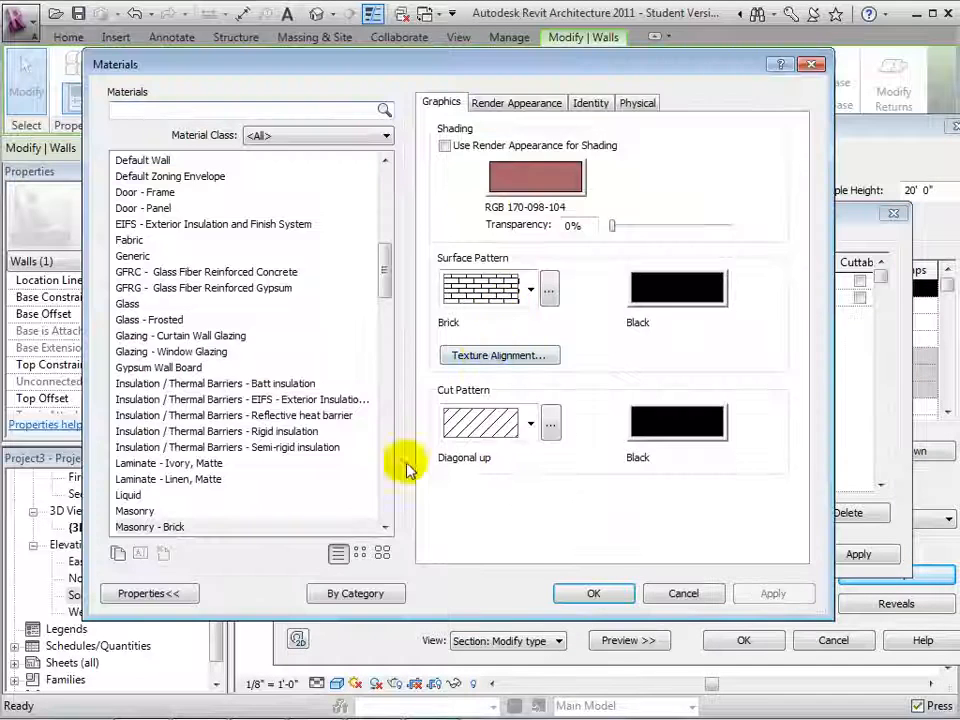
click(305, 526)
click(590, 592)
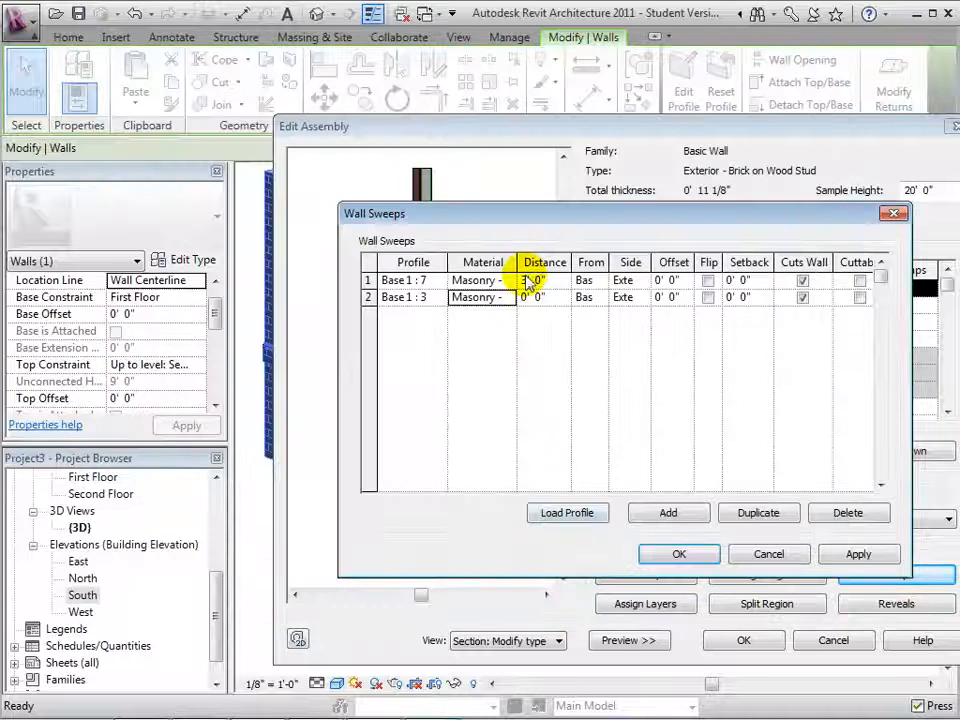
click(557, 297)
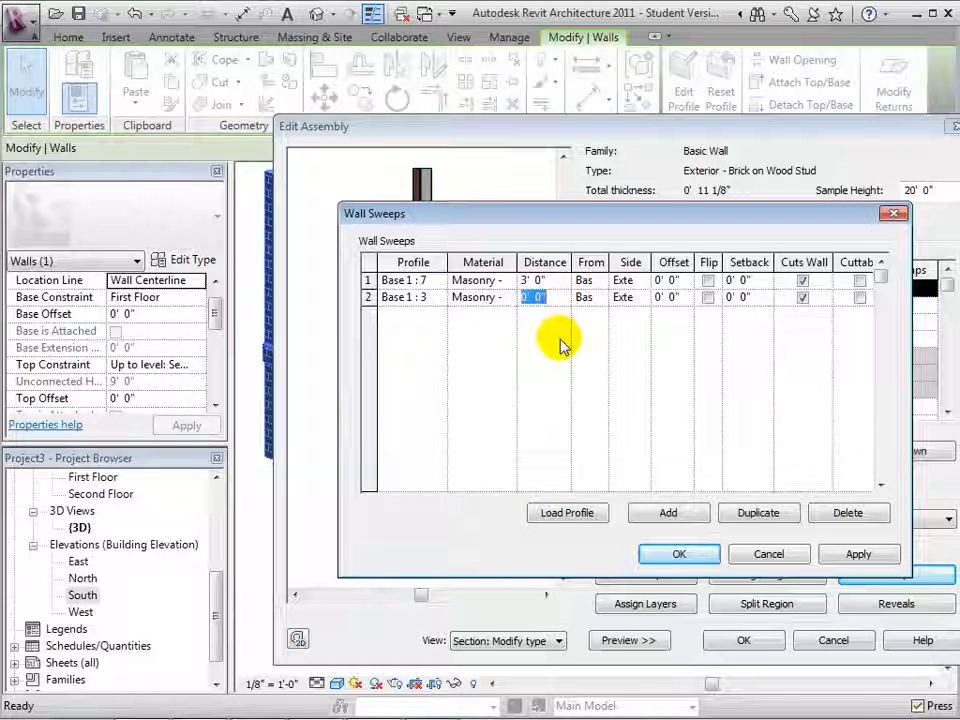
text(6)
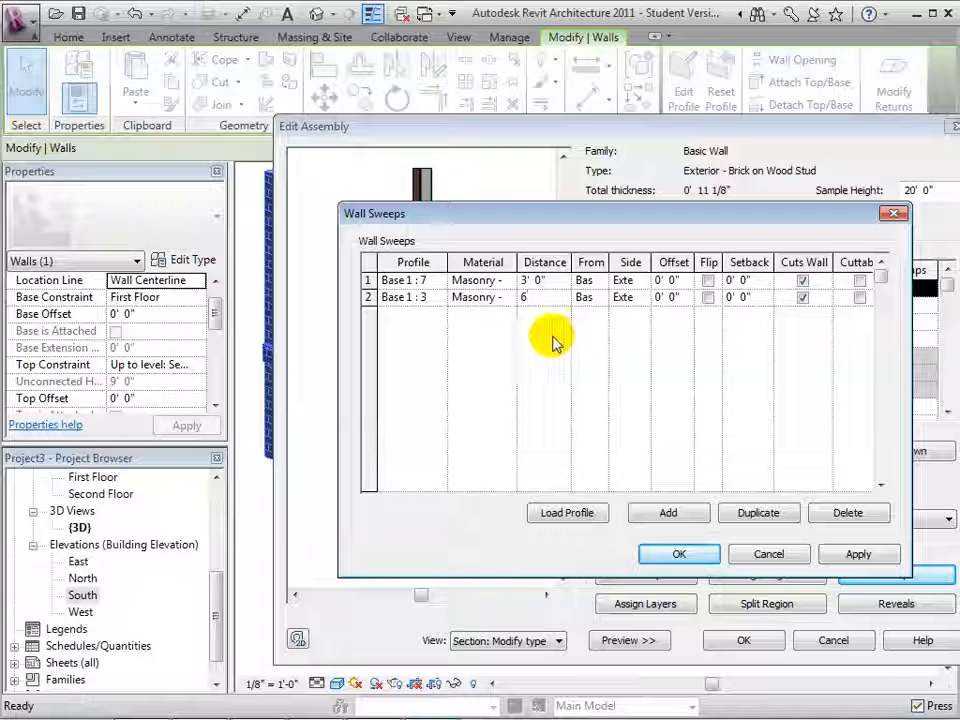
key(Tab)
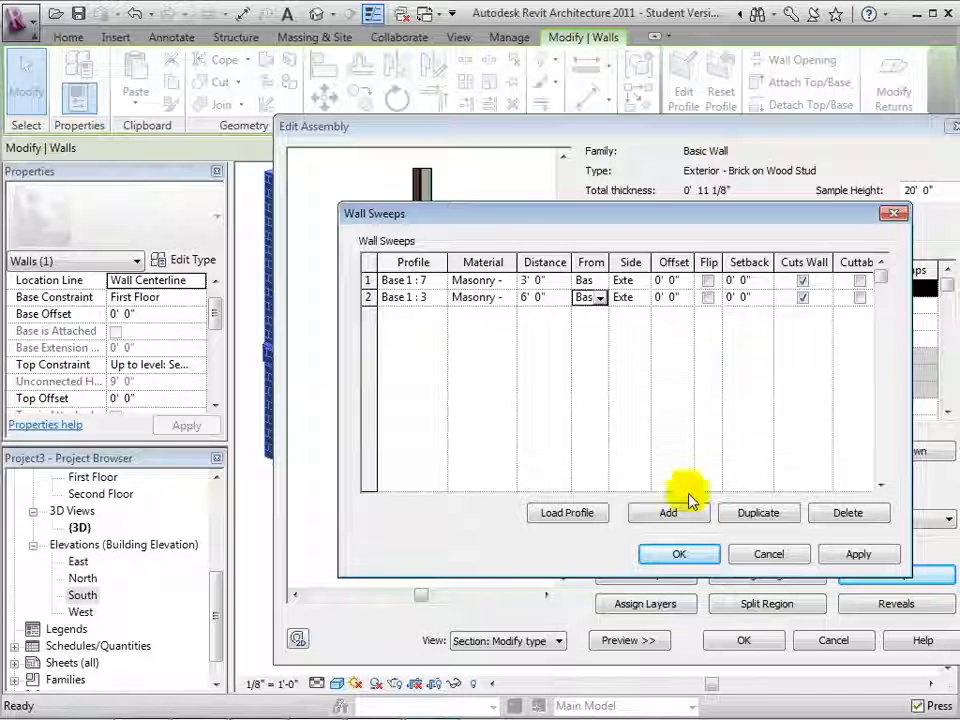
Accept the second sweep along with the front wall's assembly and type properties, and deselect the wall.
click(697, 555)
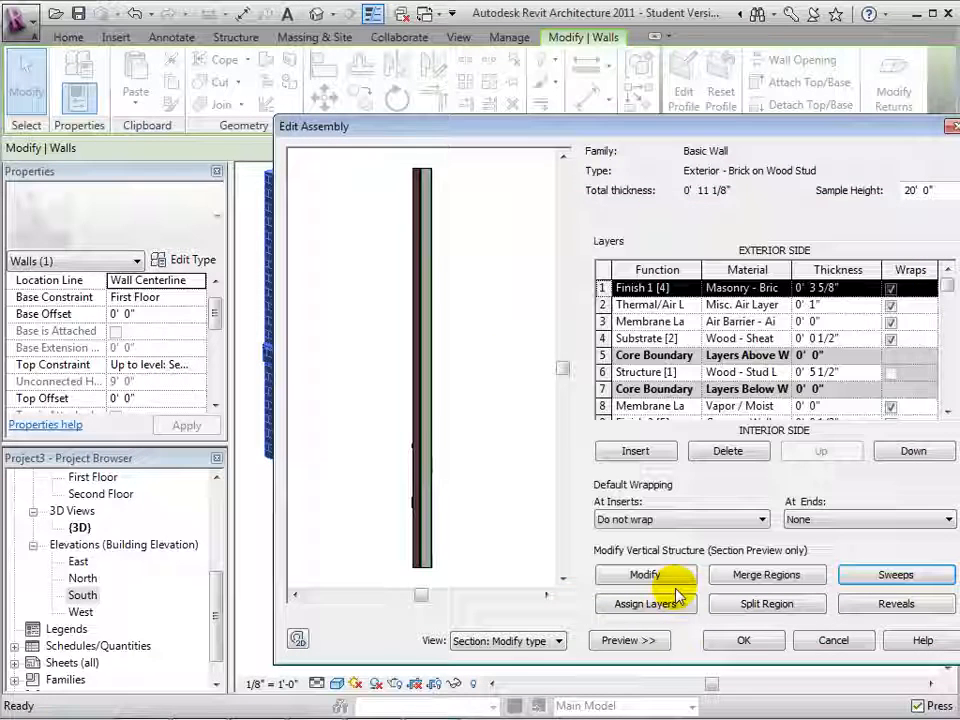
click(727, 640)
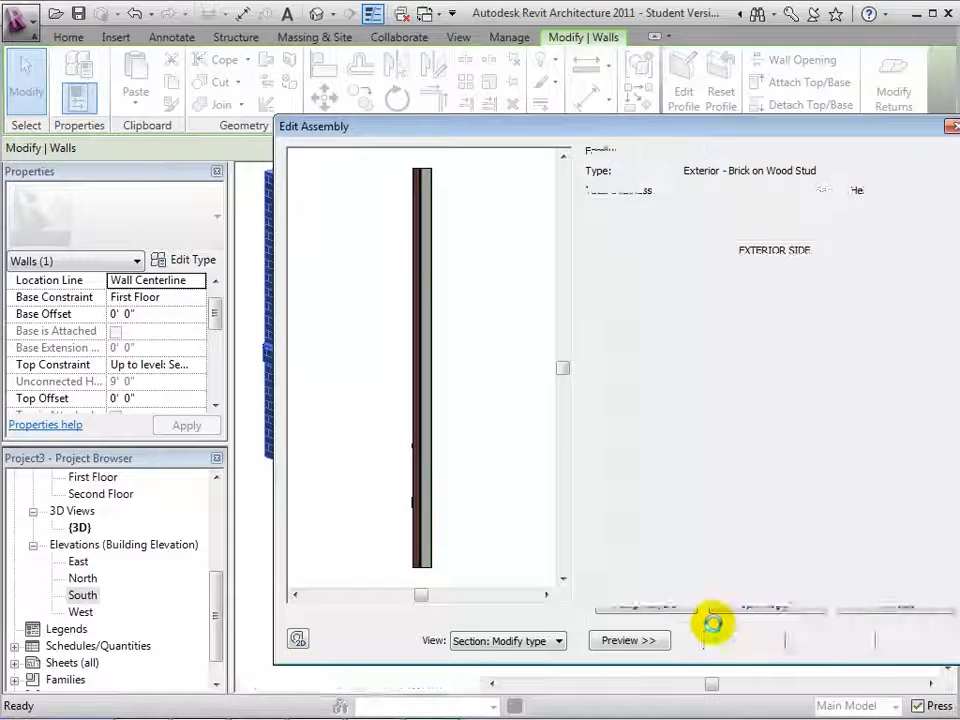
click(715, 632)
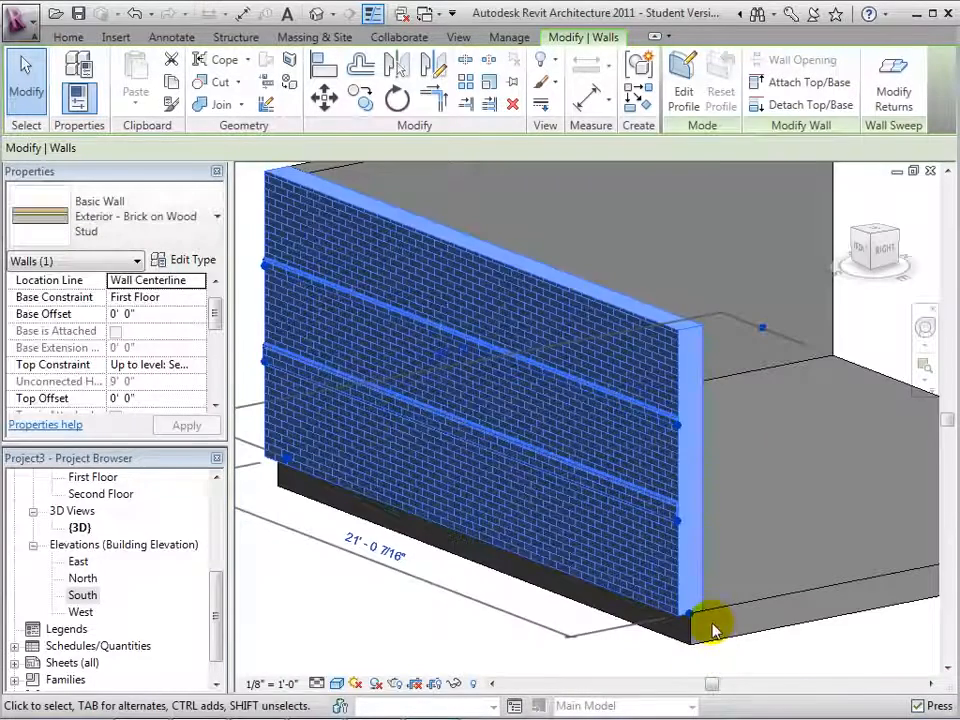
click(870, 320)
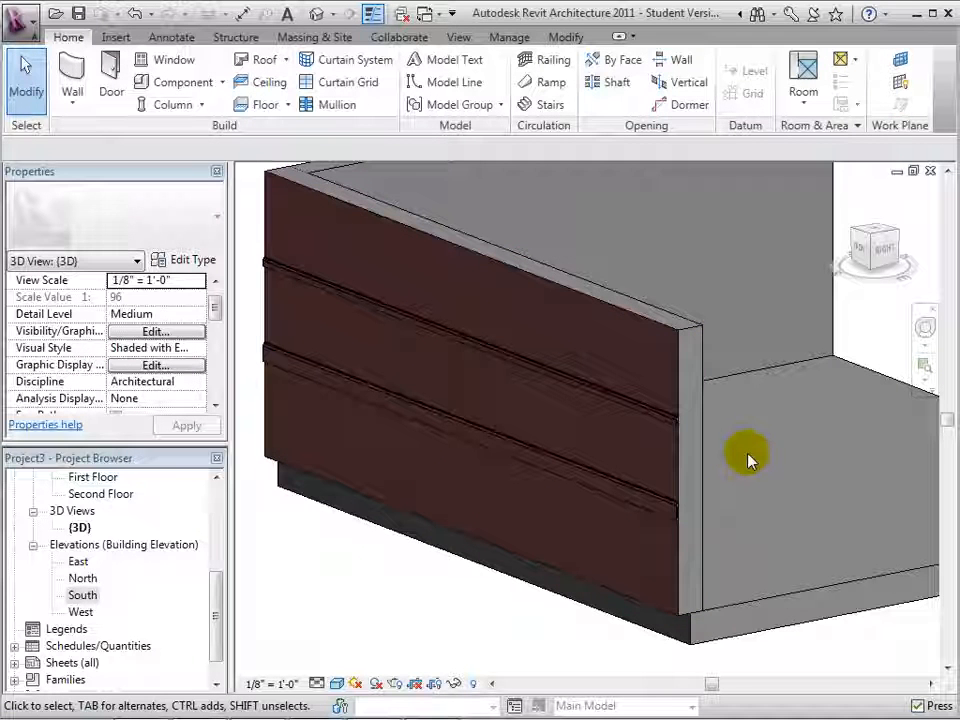
Open the reveals in the front wall type's structure and add one with the Base 1 : 7 1/4" x 5/8" profile.
click(680, 350)
click(193, 259)
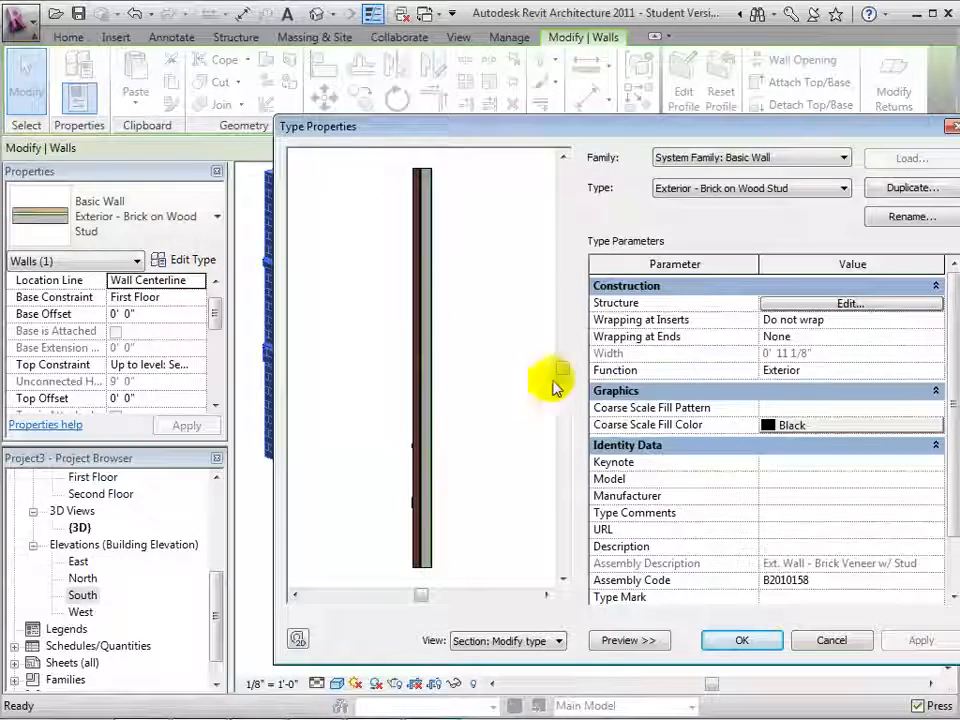
click(799, 305)
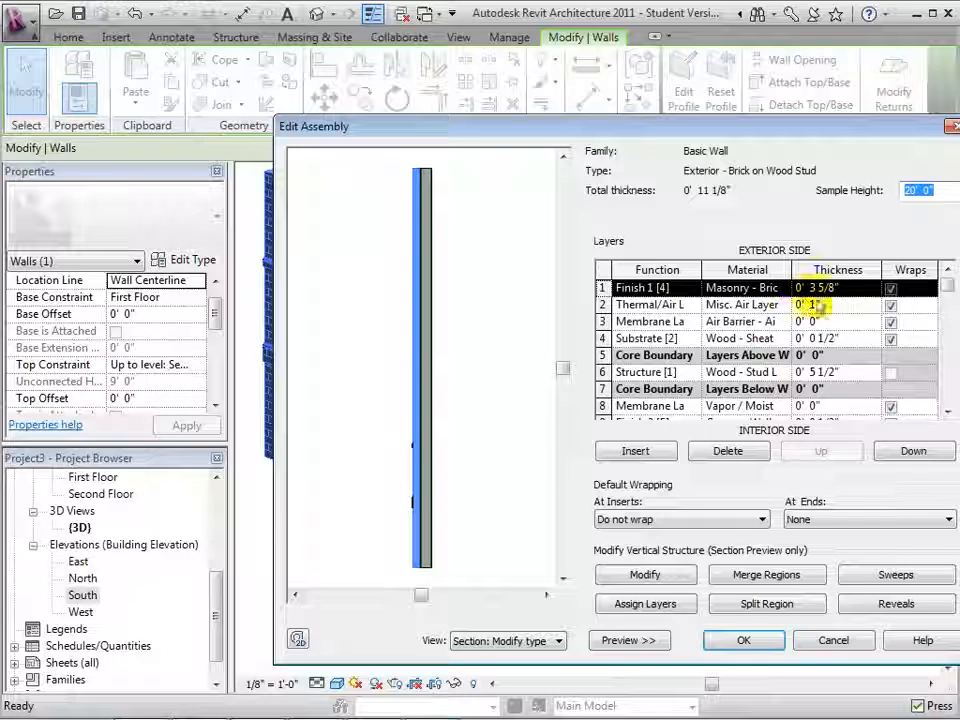
click(897, 603)
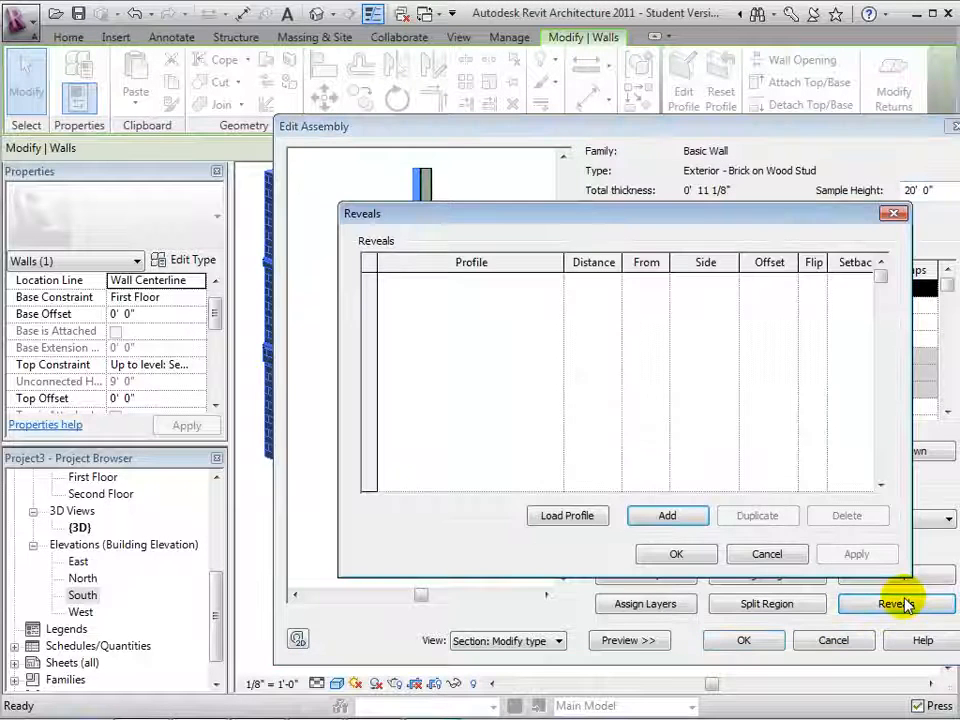
click(650, 516)
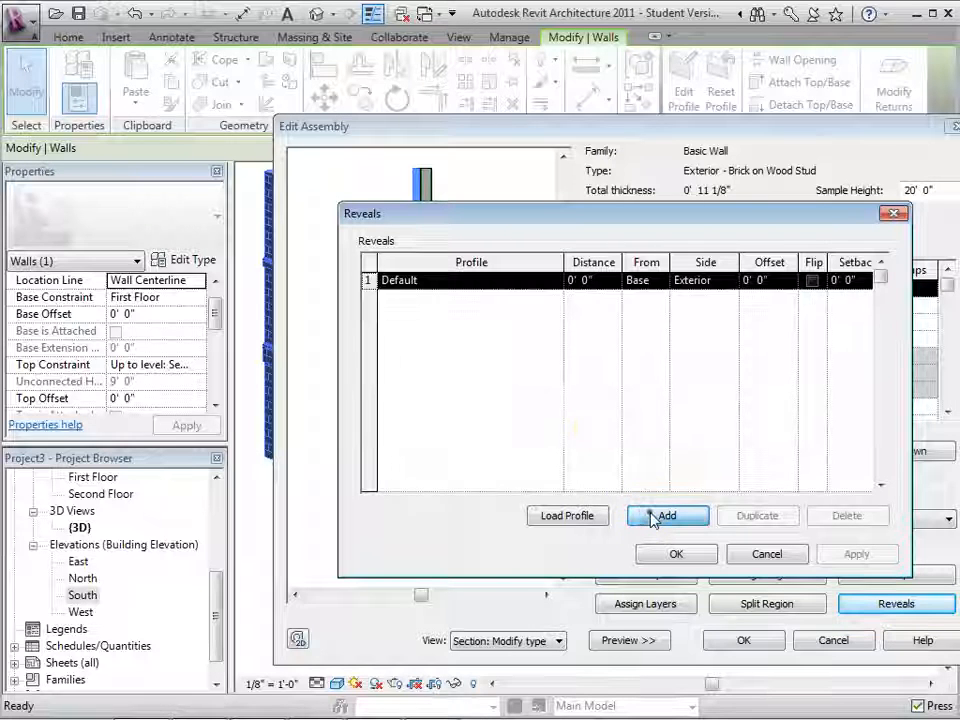
click(553, 281)
click(551, 283)
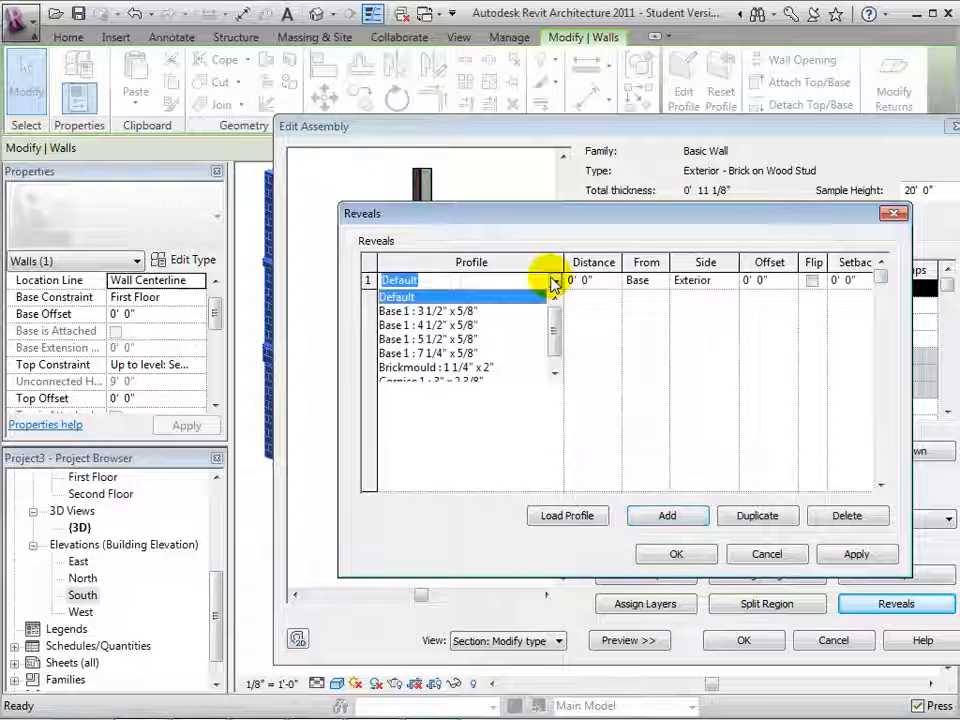
click(453, 353)
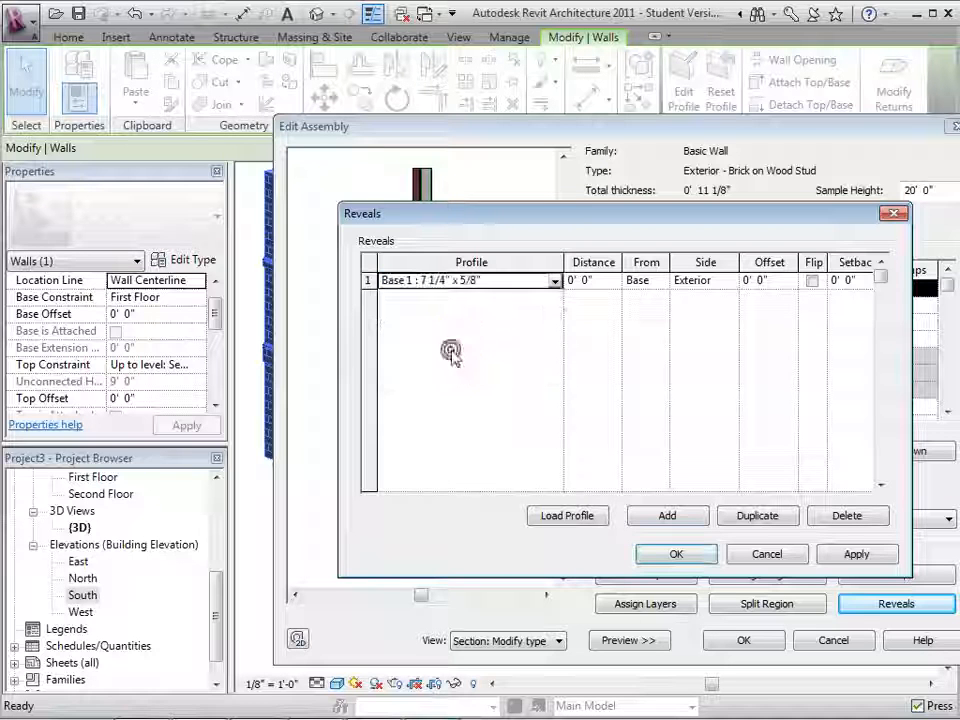
Set the reveal's distance from the base to 4' 6" and accept the wall's assembly and type properties.
click(600, 284)
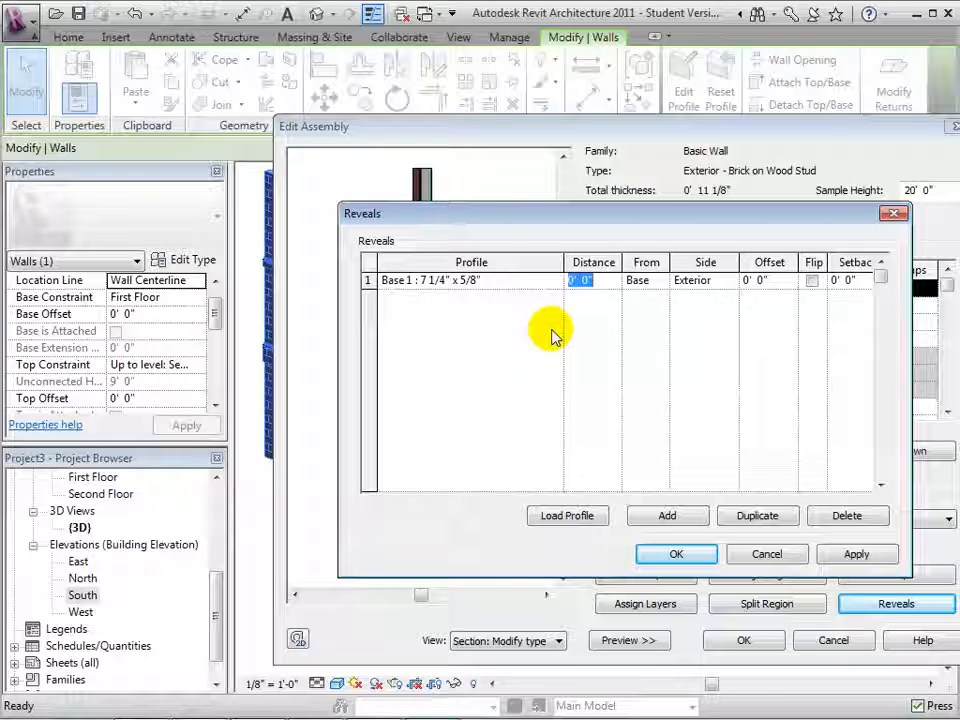
text(4.5)
key(Tab)
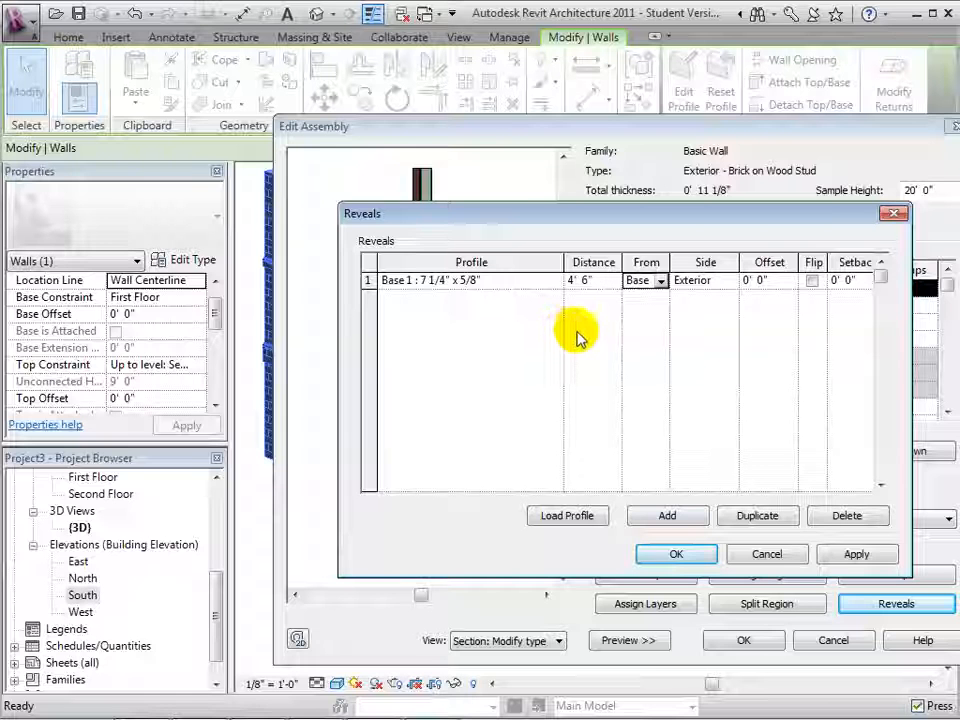
click(677, 553)
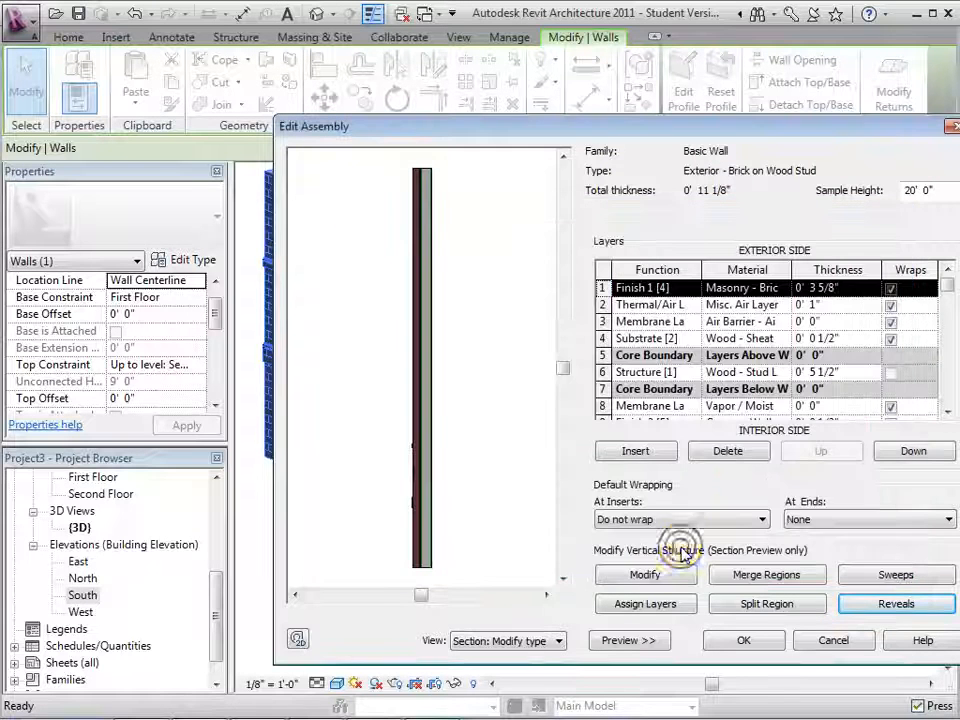
click(750, 640)
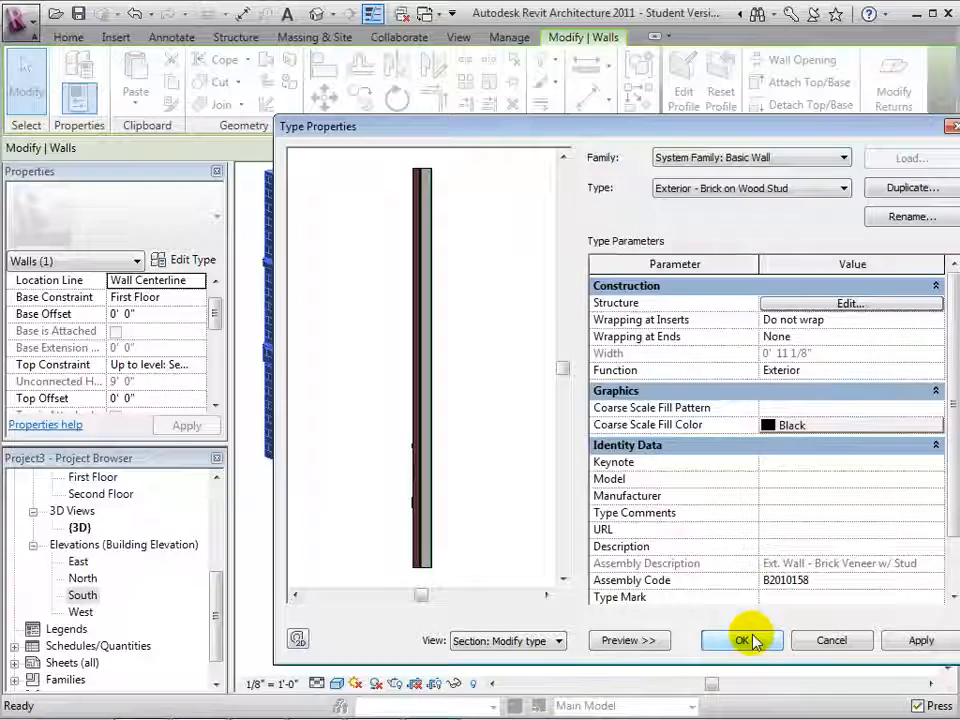
click(752, 640)
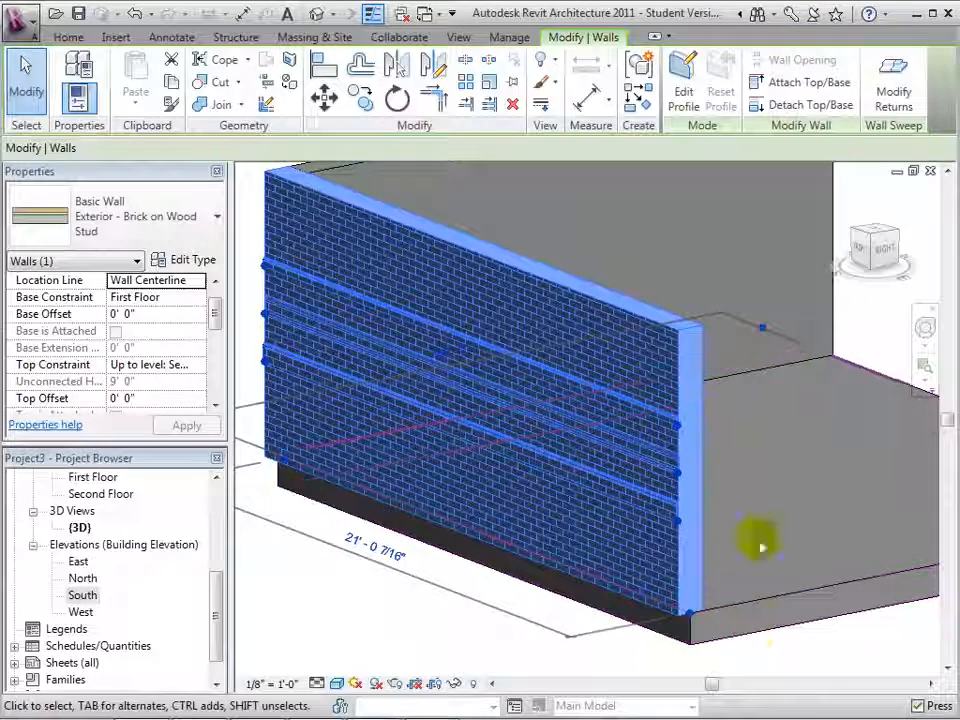
Deselect the front wall and examine the reveal between the two sweeps up close in the 3D view.
click(868, 343)
scroll(688, 460, up, 4)
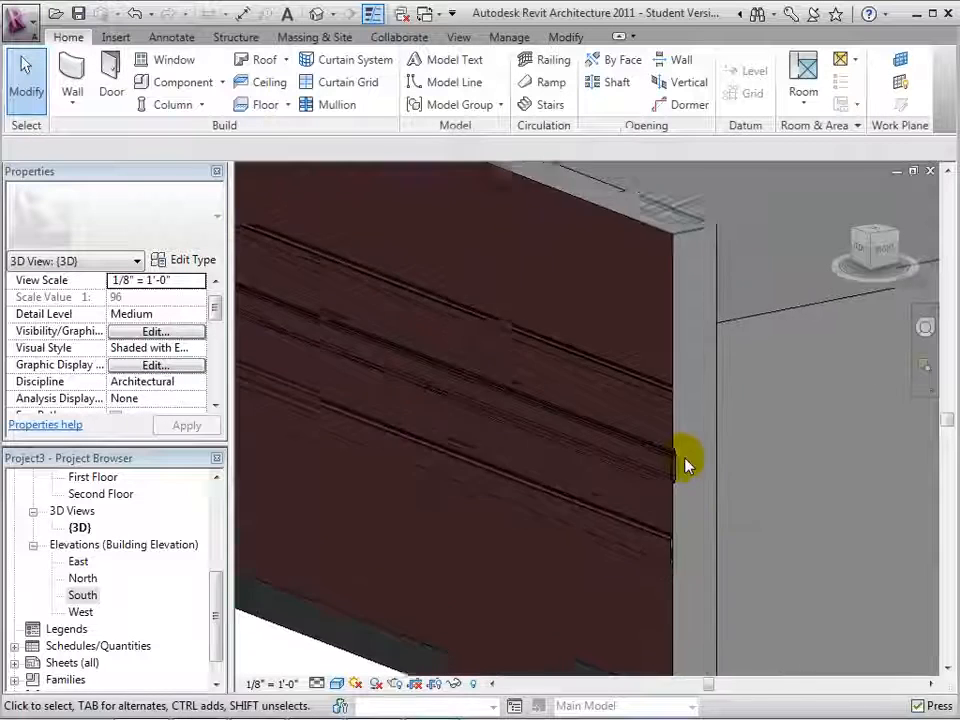
drag(880, 250, 742, 443)
scroll(742, 443, down, 4)
scroll(739, 444, up, 4)
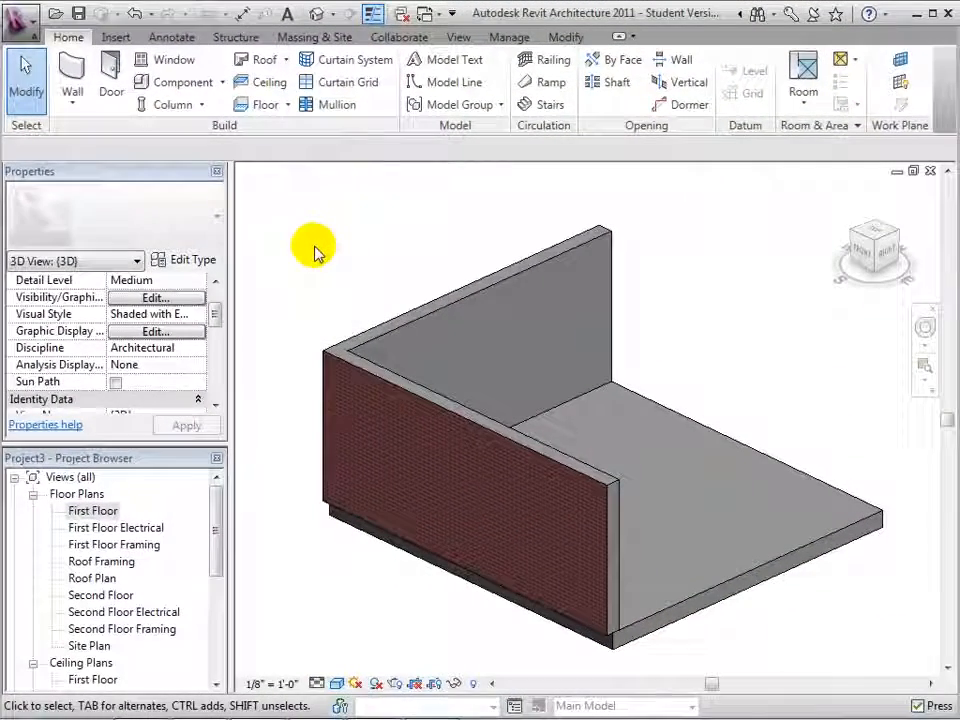
In the First Floor plan, draw a 20' 0" long Exterior Shingle Over Brick w Wood Stud stacked wall along the slab's right edge.
double_click(90, 511)
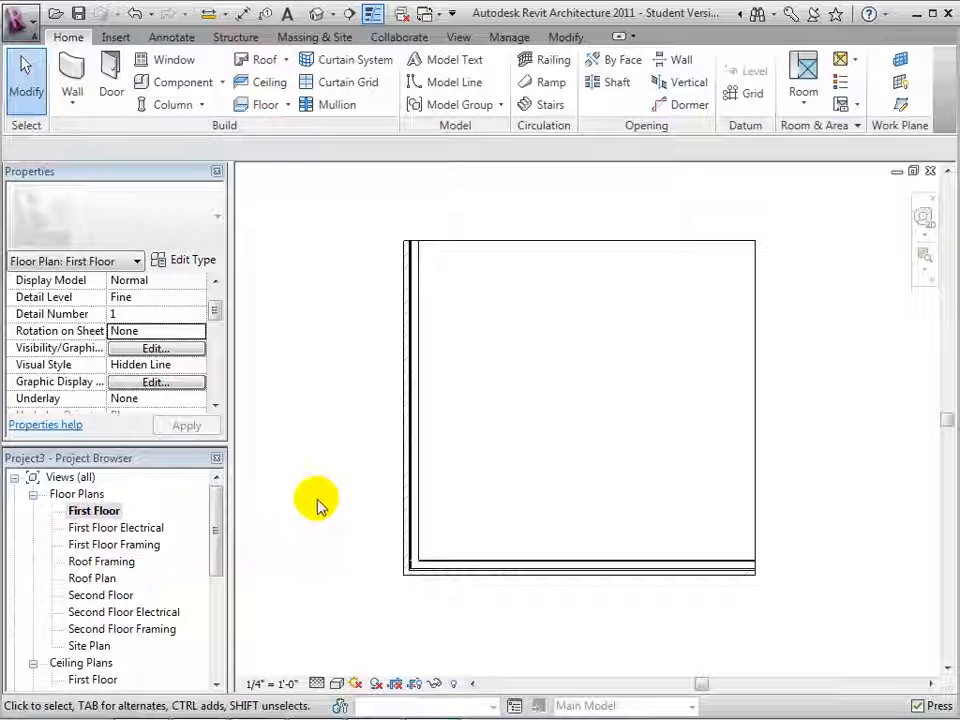
click(76, 80)
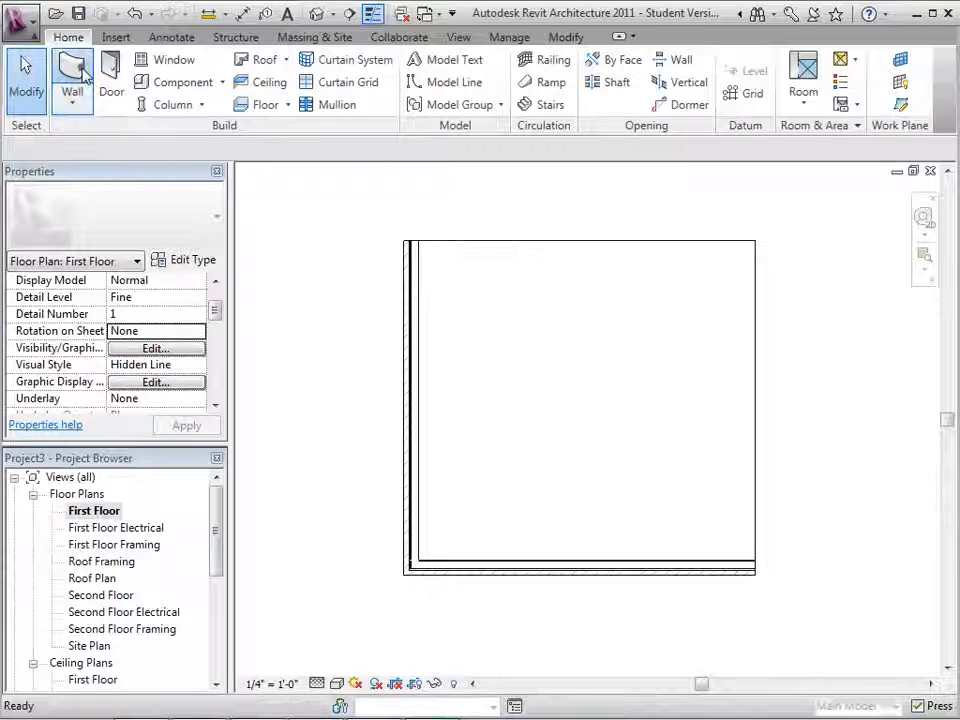
click(217, 217)
drag(336, 318, 326, 521)
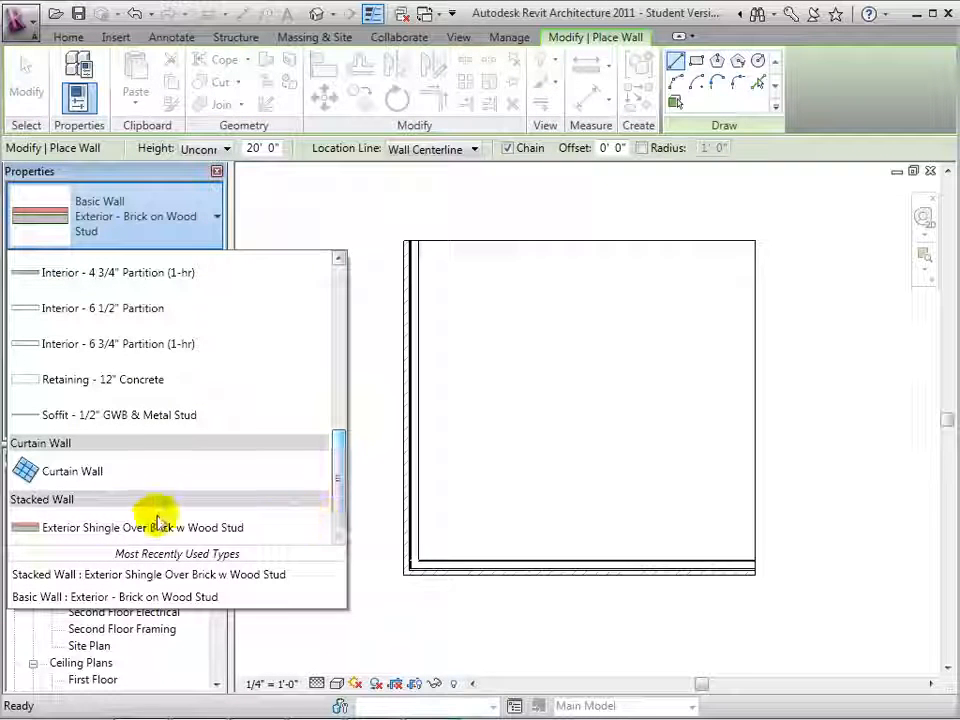
click(107, 528)
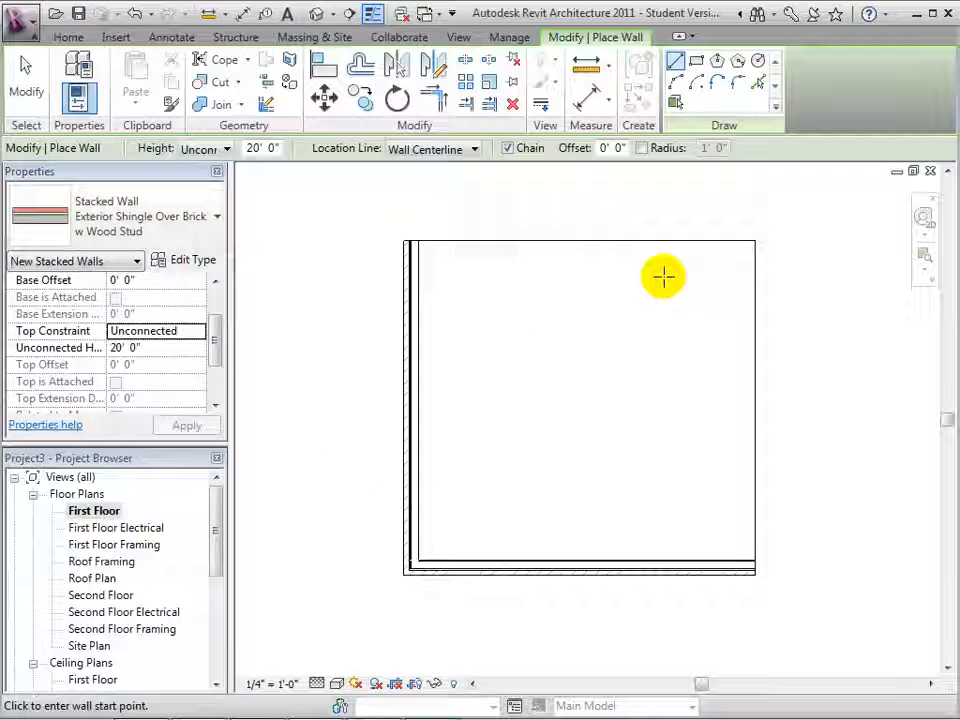
click(755, 240)
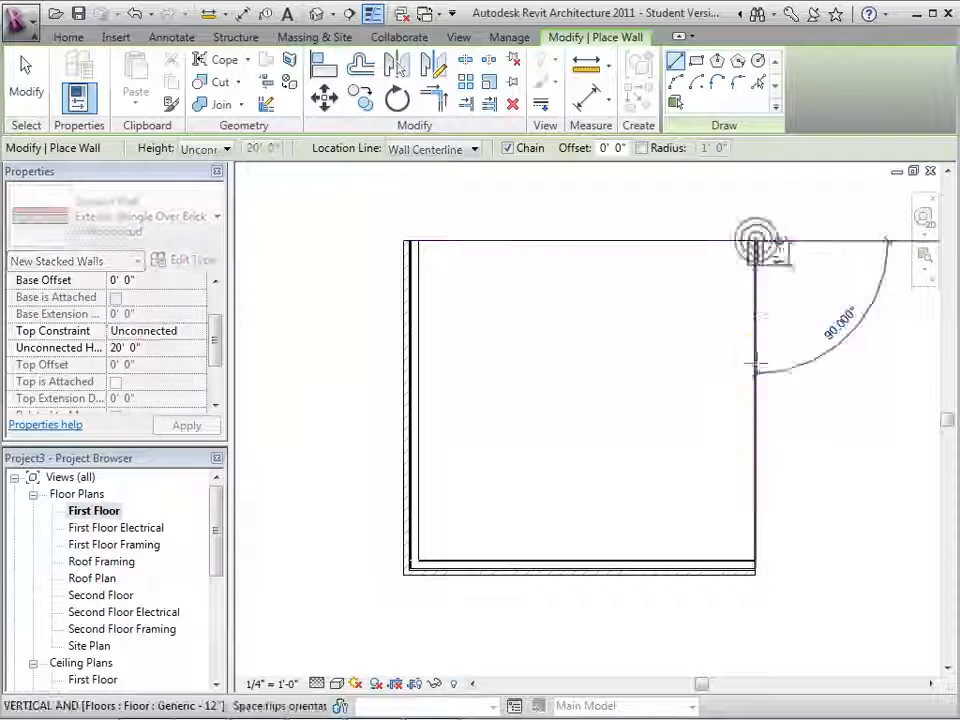
click(755, 565)
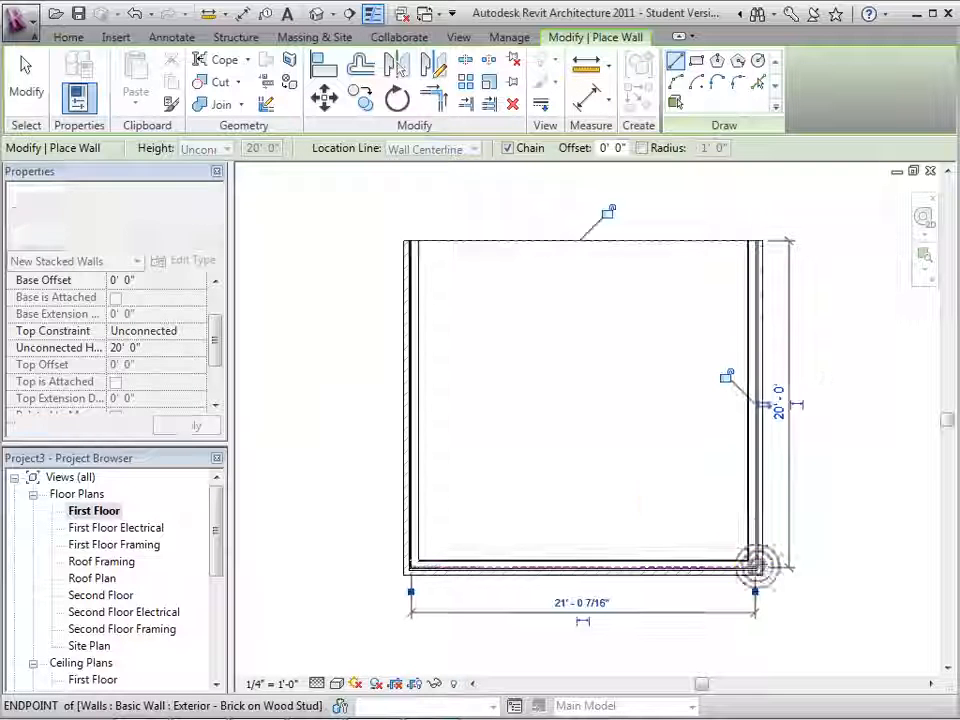
key(Escape)
click(17, 90)
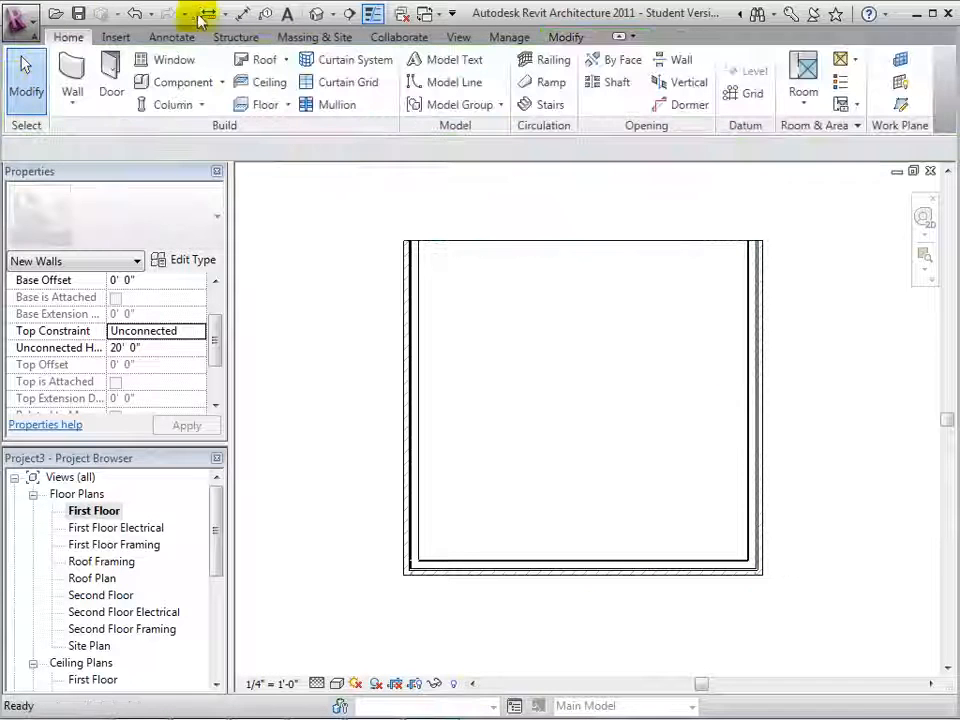
In the 3D view, set the stacked wall's top constraint to Up to level: Second Floor and deselect it.
click(312, 14)
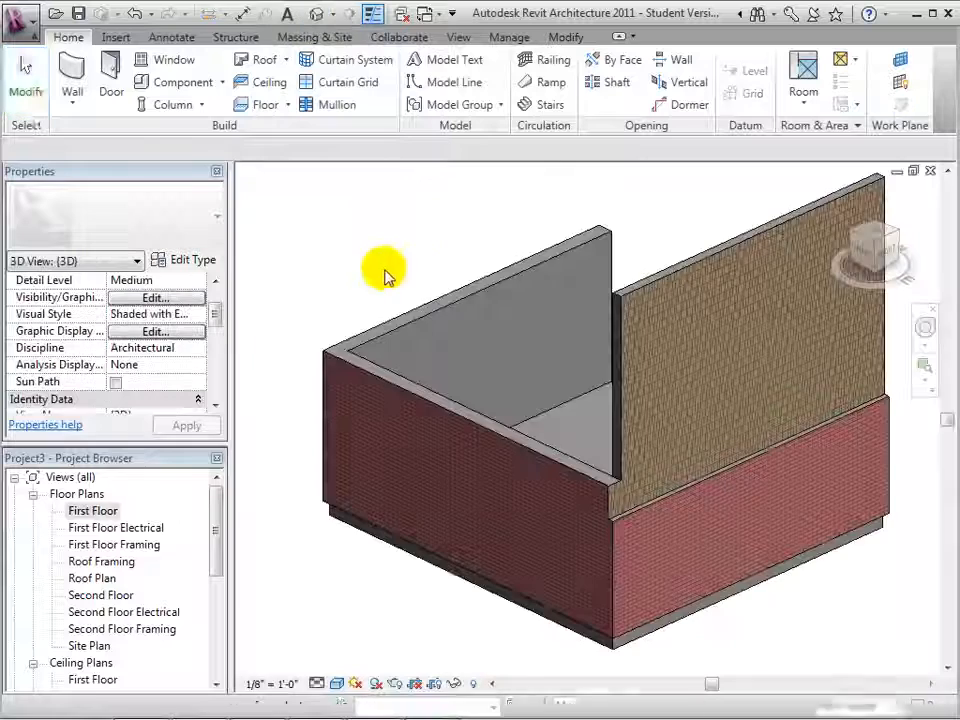
scroll(615, 385, up, 2)
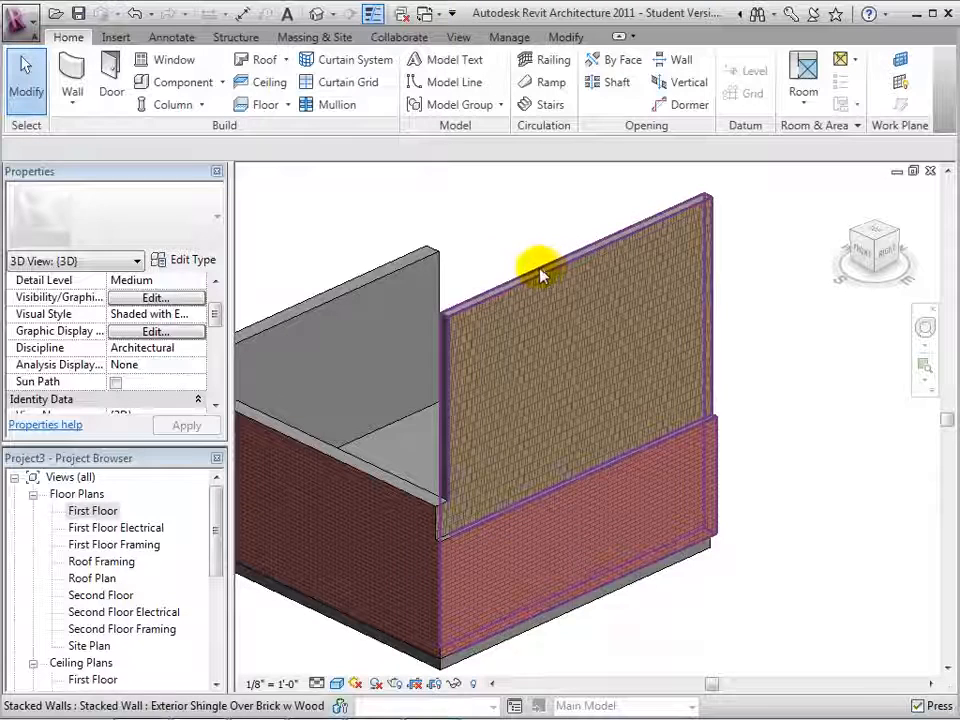
click(513, 285)
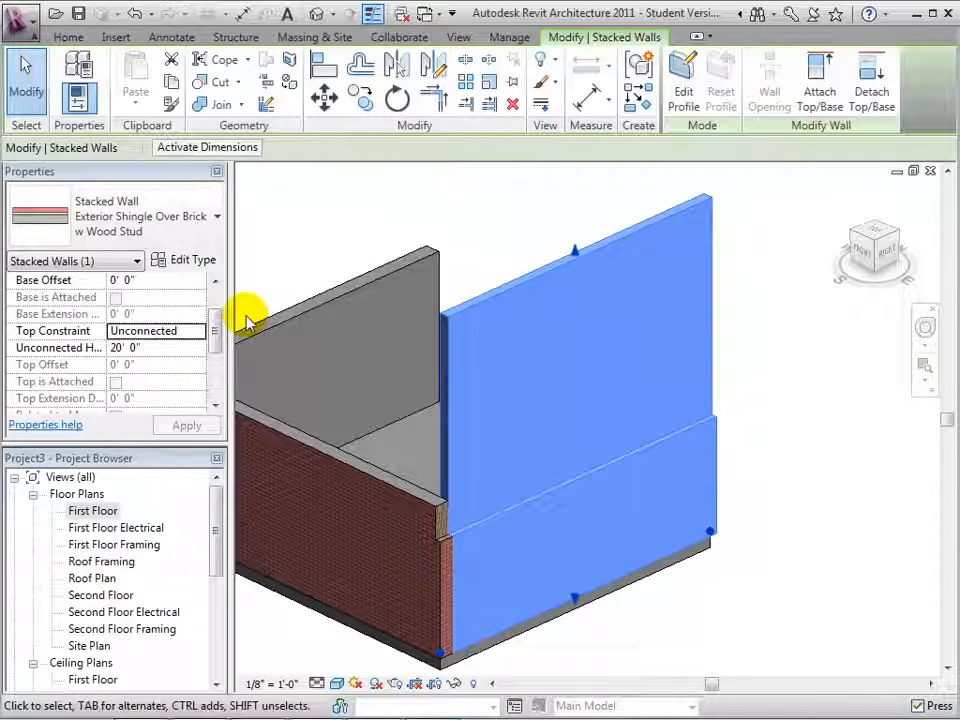
click(197, 336)
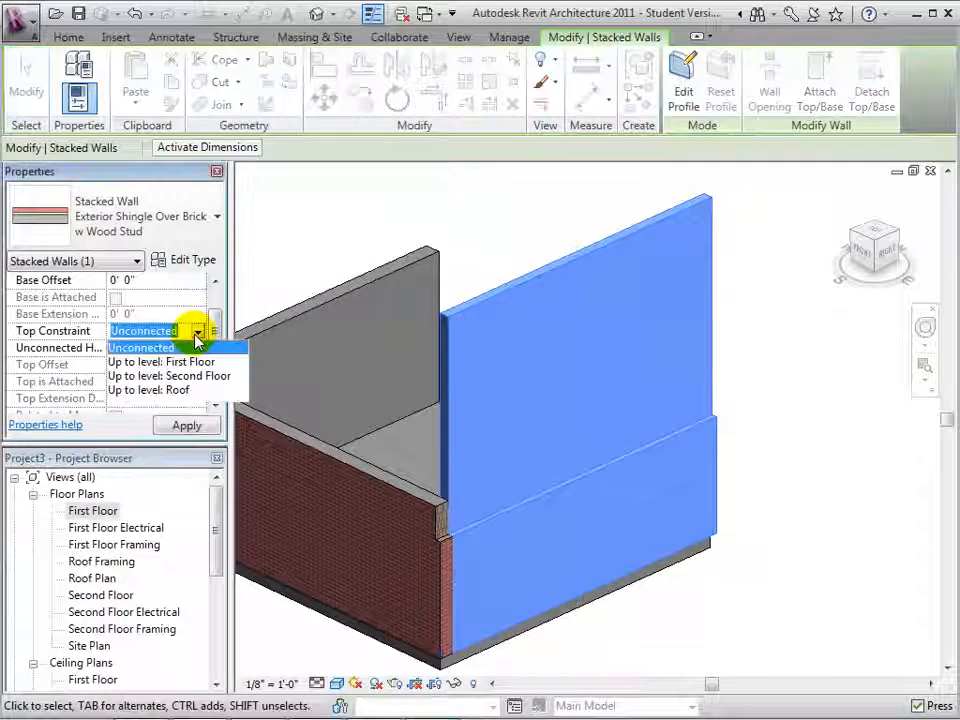
click(197, 375)
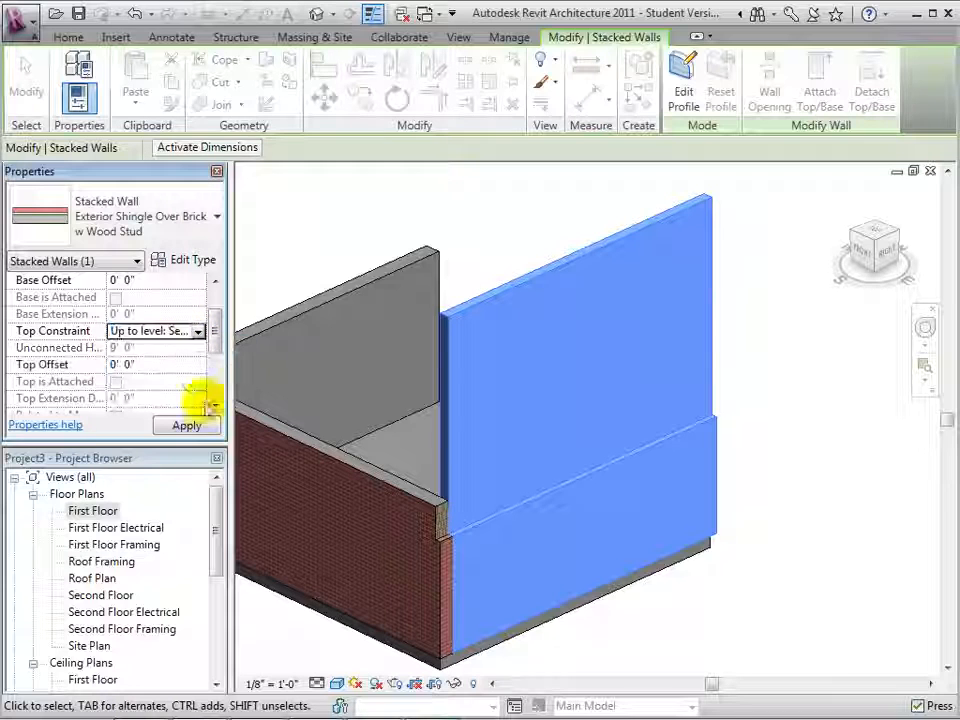
click(205, 426)
click(820, 456)
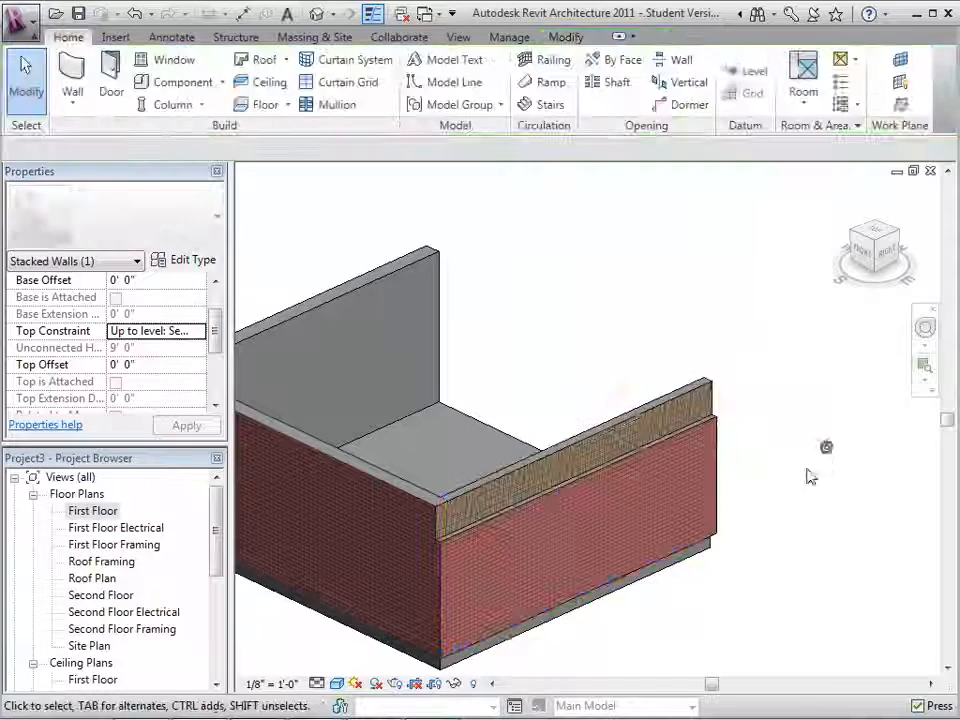
Open the stacked wall type's assembly with its section preview and inspect the brick base up close.
scroll(700, 625, up, 3)
middle_drag(688, 636, 718, 610)
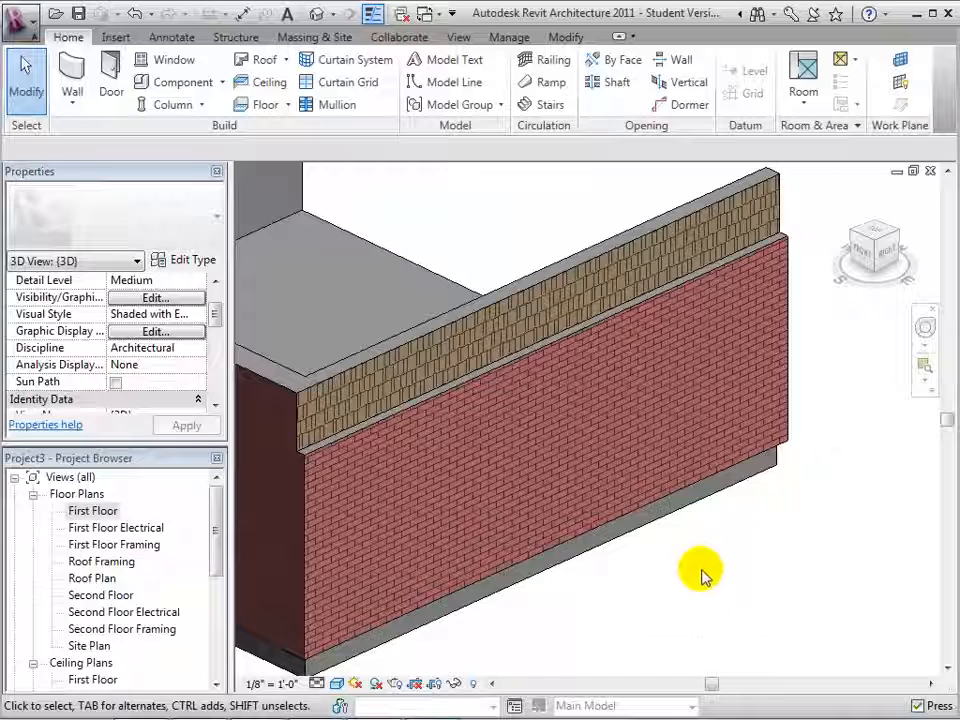
click(787, 364)
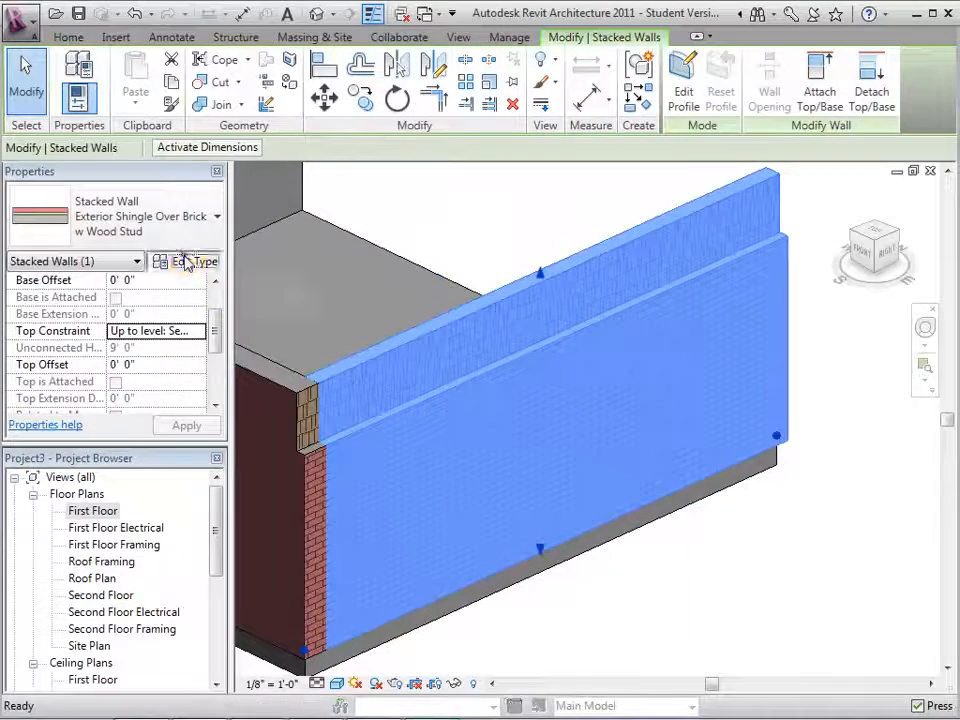
click(188, 259)
click(543, 305)
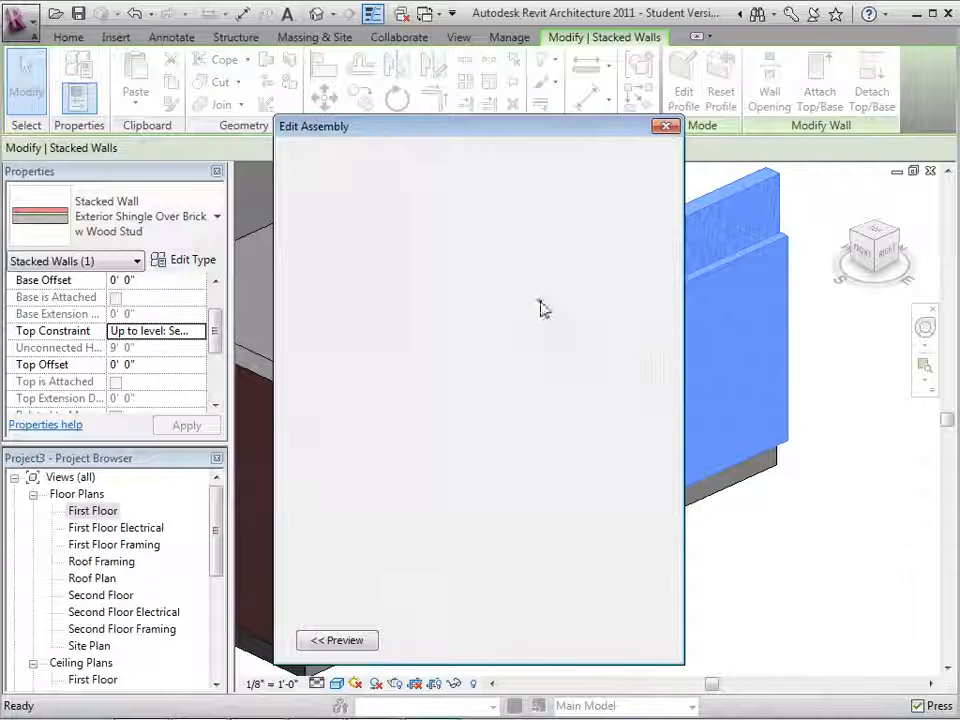
click(334, 640)
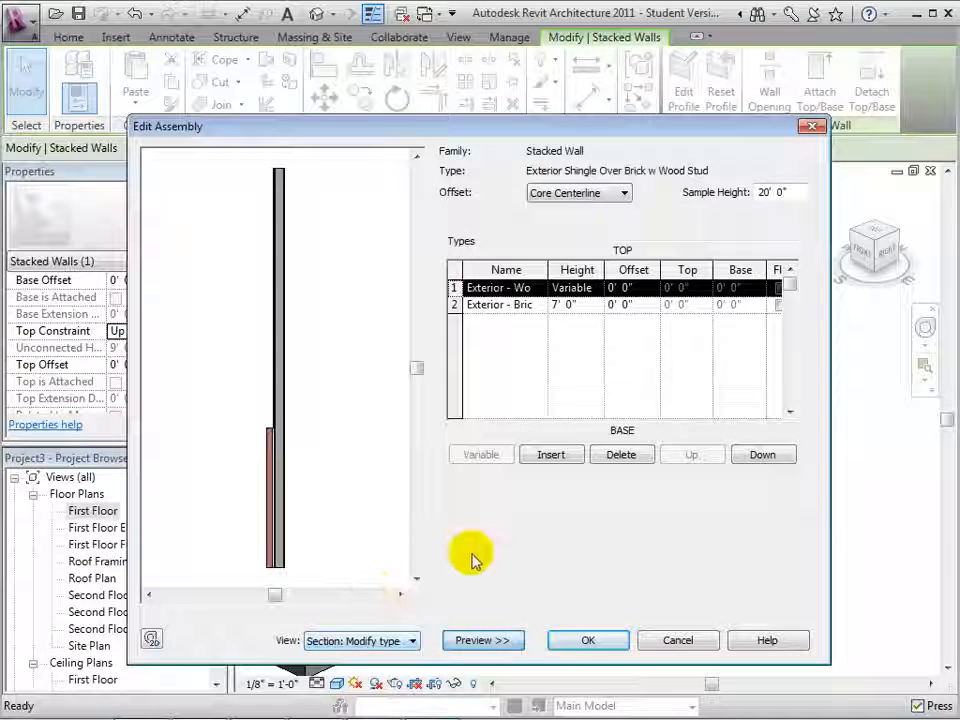
scroll(280, 484, up, 4)
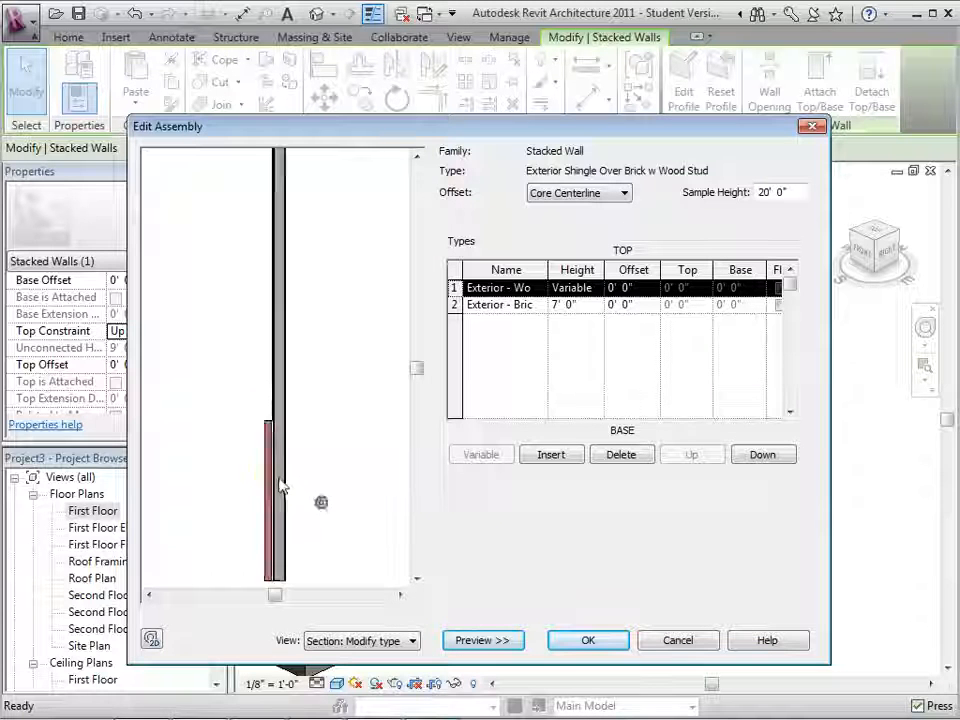
Try the Core Face: Exterior and Wall Centerline offsets in the stacked wall assembly, and return the offset to Core Centerline.
click(624, 194)
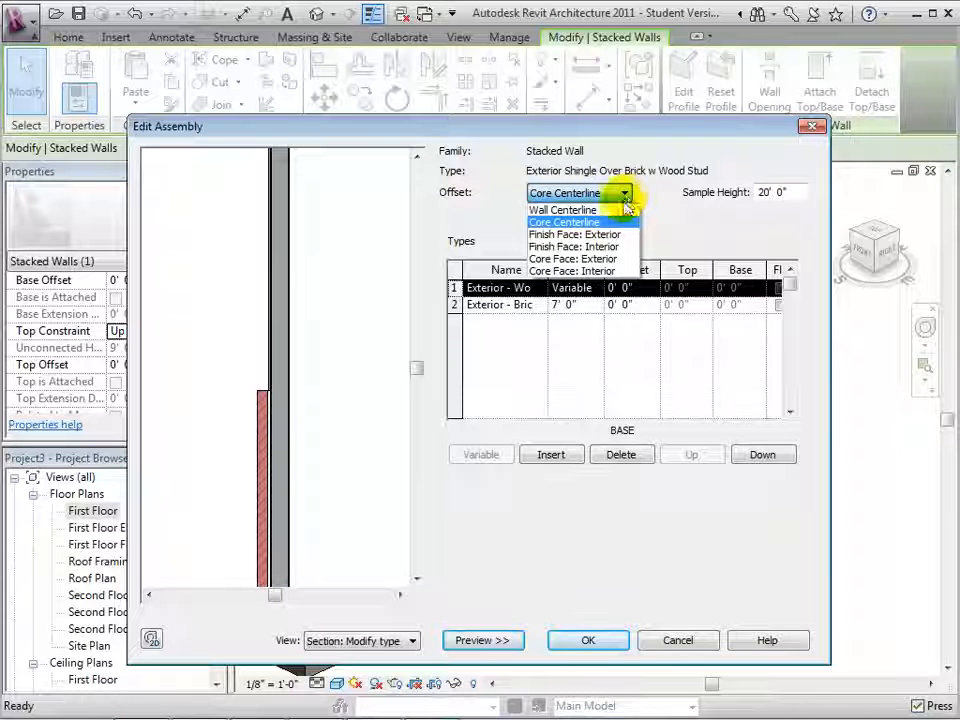
click(582, 262)
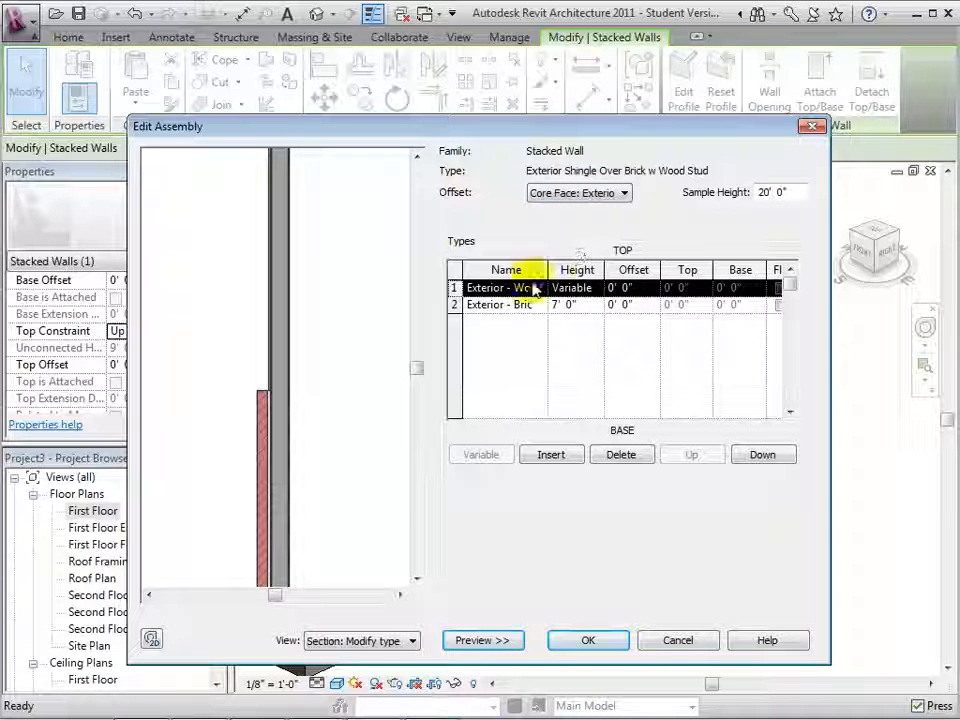
click(622, 194)
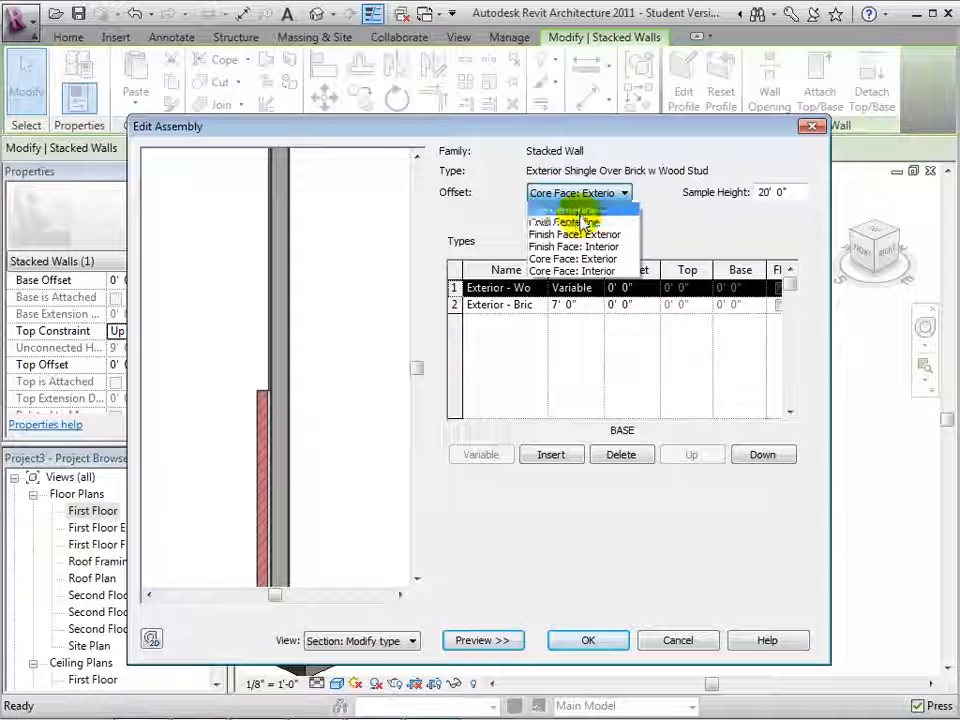
click(581, 211)
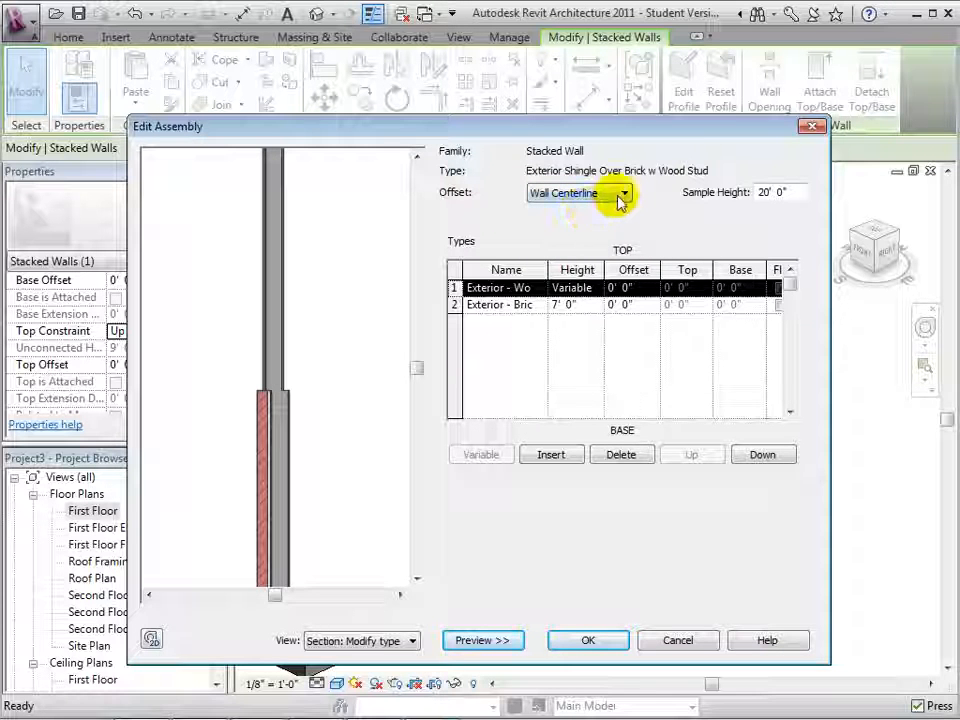
click(620, 197)
click(614, 219)
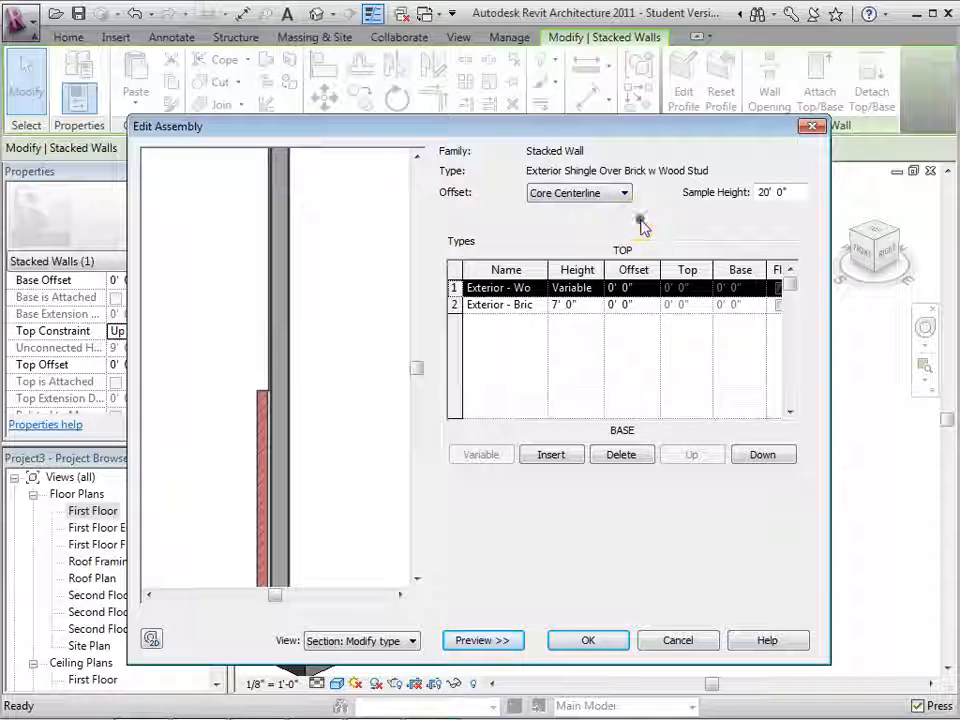
Examine the wall types available for the upper and base rows of the stacked wall assembly, keeping both current choices.
click(537, 288)
click(533, 288)
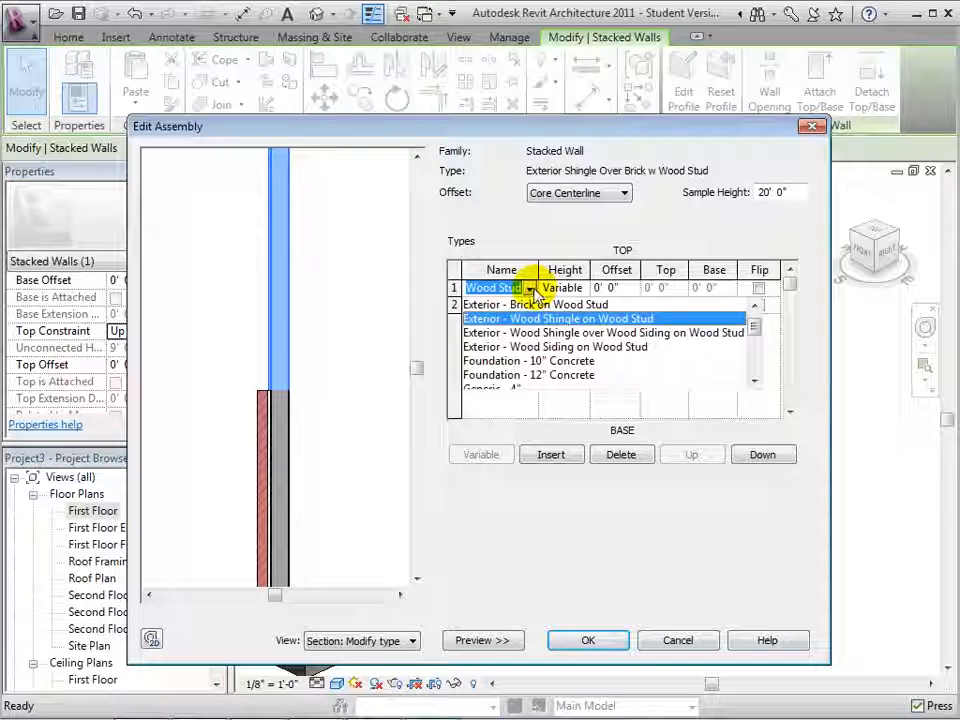
drag(753, 325, 724, 311)
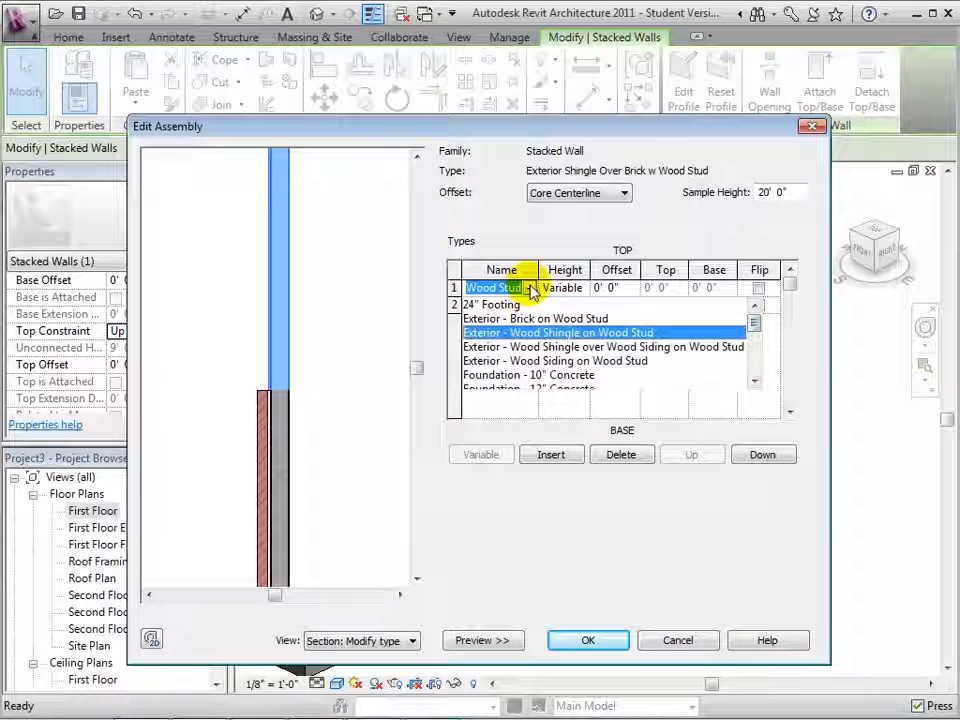
click(530, 288)
click(529, 305)
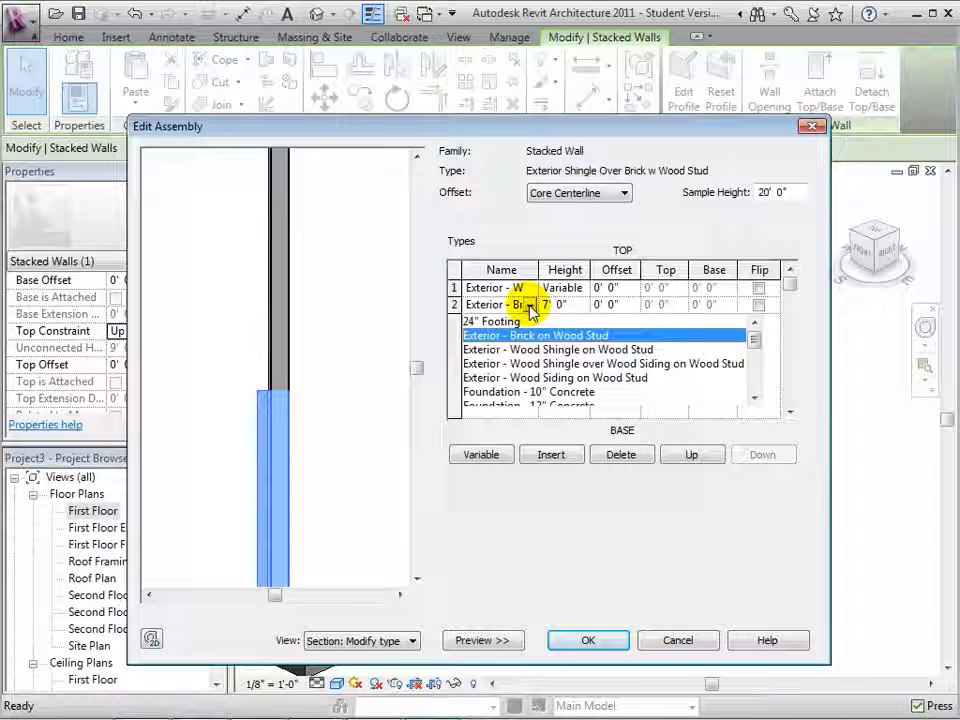
click(529, 306)
click(528, 306)
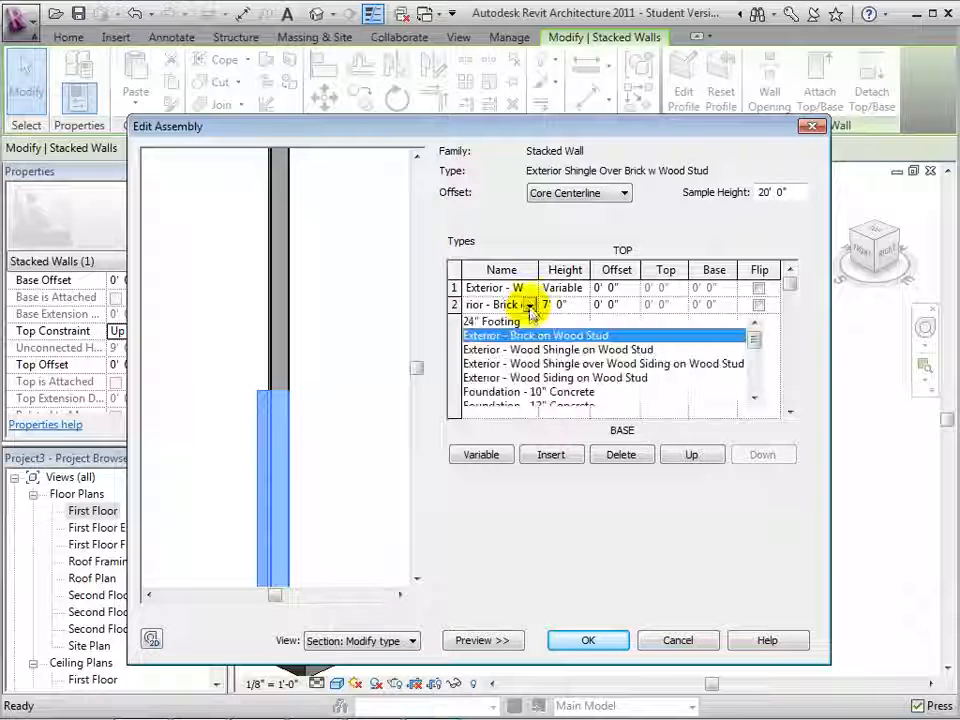
mouse_move(750, 338)
mouse_down()
mouse_move(754, 360)
mouse_move(754, 343)
mouse_up()
click(533, 309)
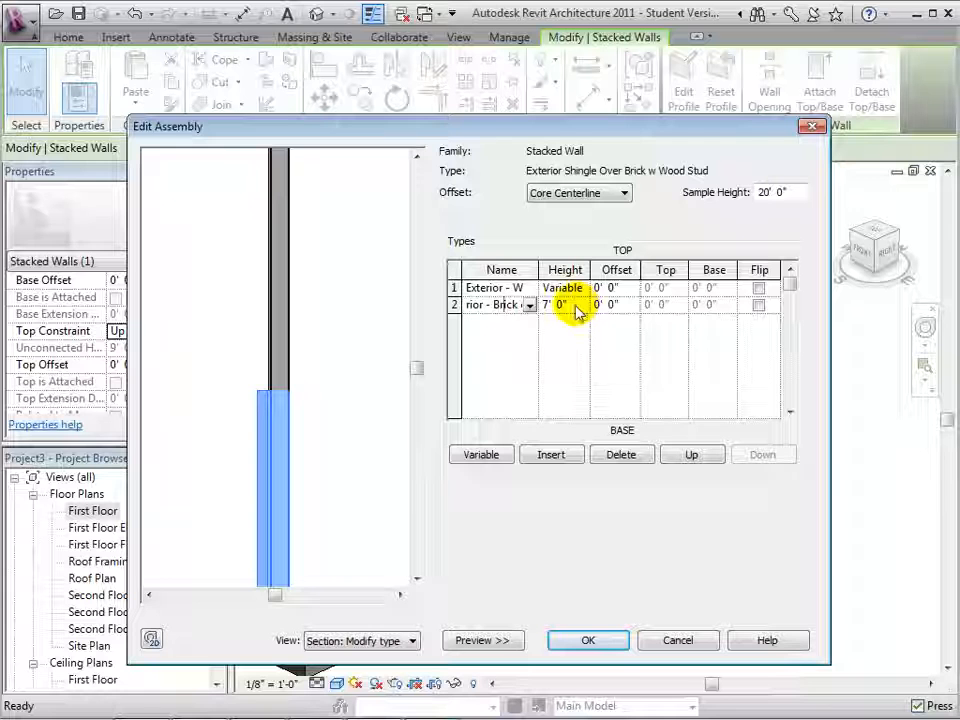
Set the brick base's height to 3' 0" in the assembly, apply the type change and view the wall in 3D.
click(575, 307)
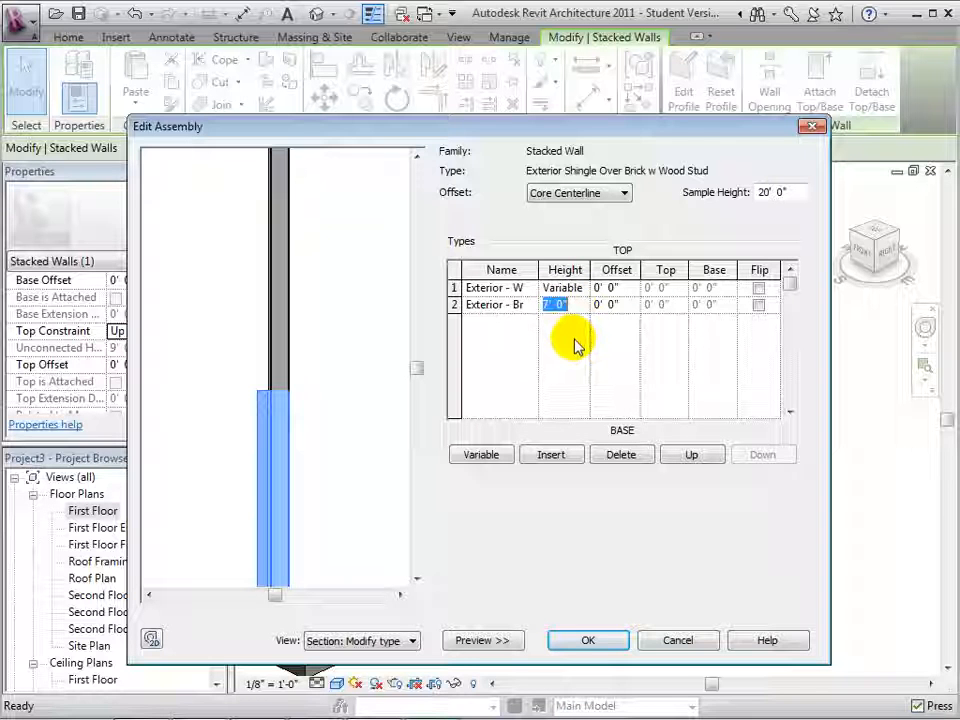
text(3)
key(Tab)
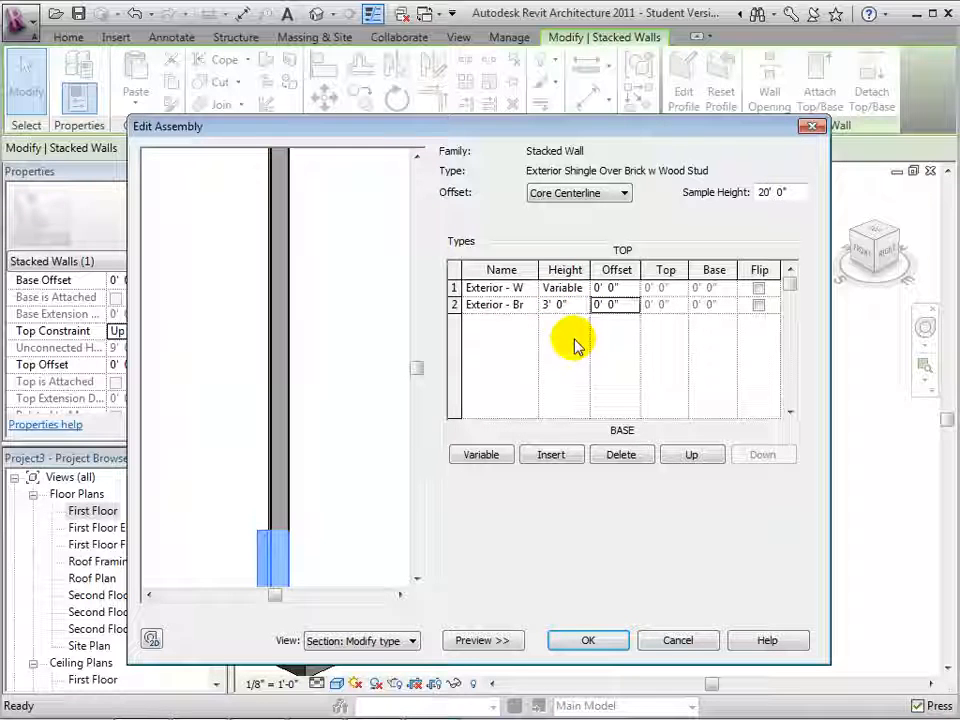
middle_drag(364, 506, 352, 425)
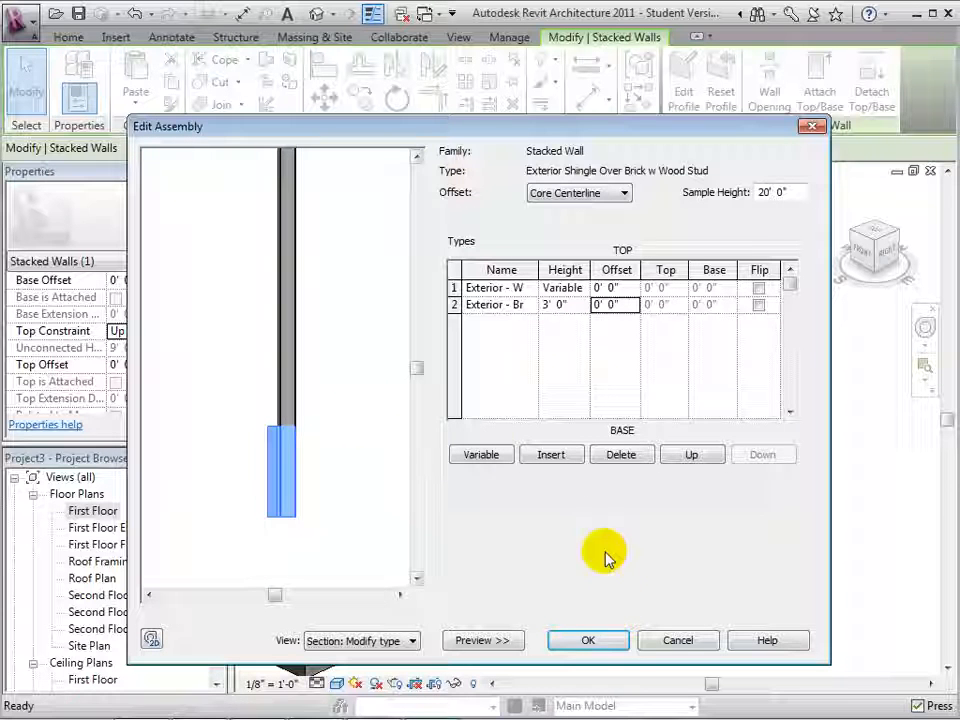
click(605, 636)
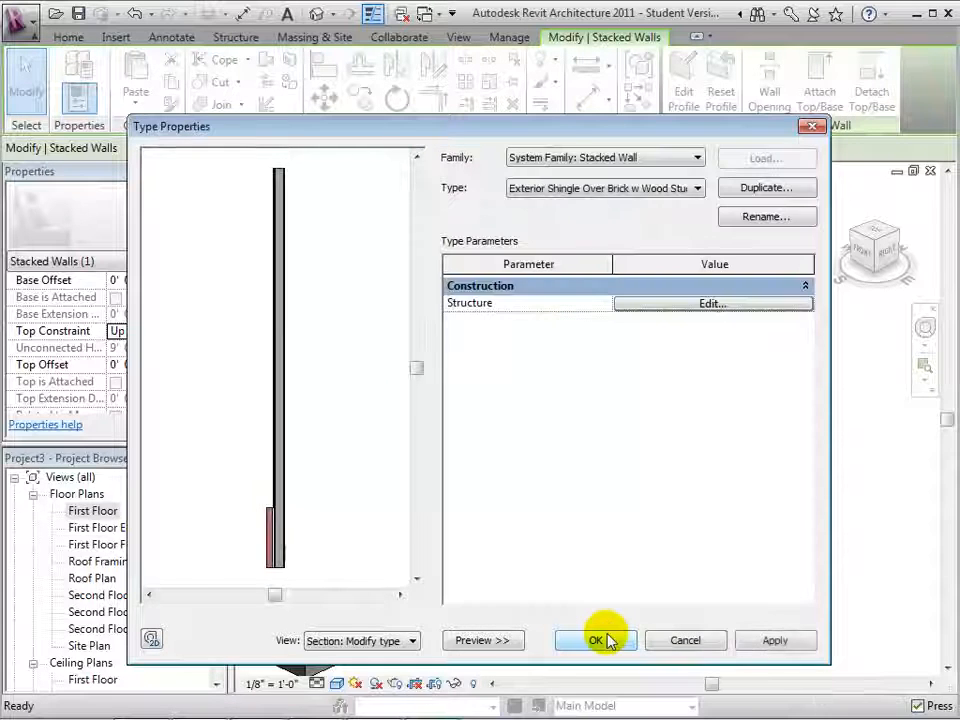
click(607, 639)
click(605, 636)
shift+middle_drag(604, 634, 687, 620)
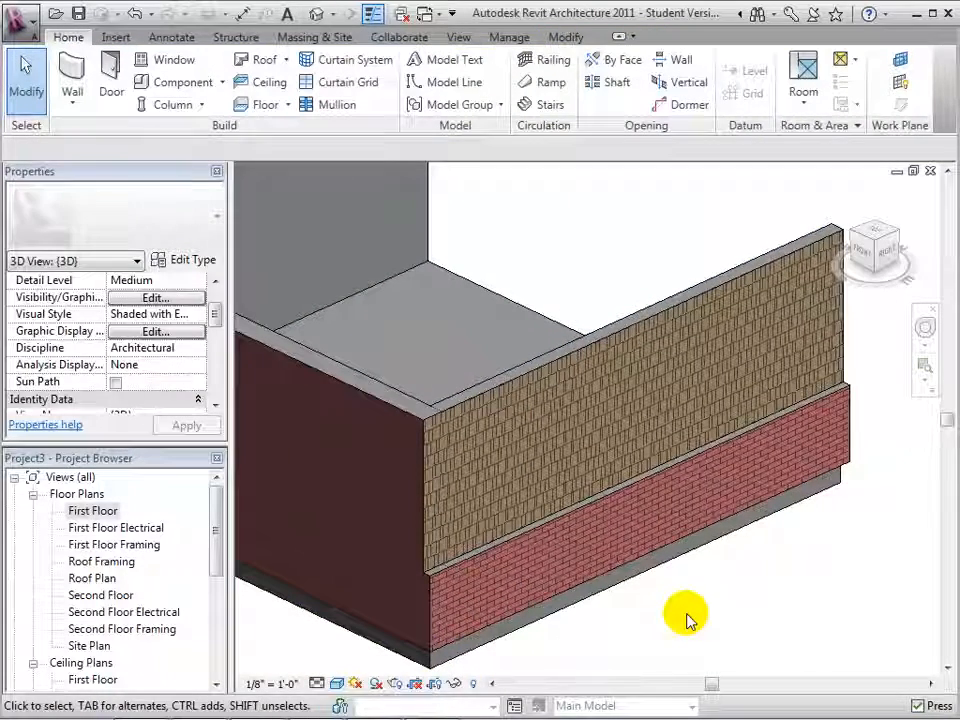
Duplicate the right-hand stacked wall's type under the name Brick on Concrete.
click(512, 396)
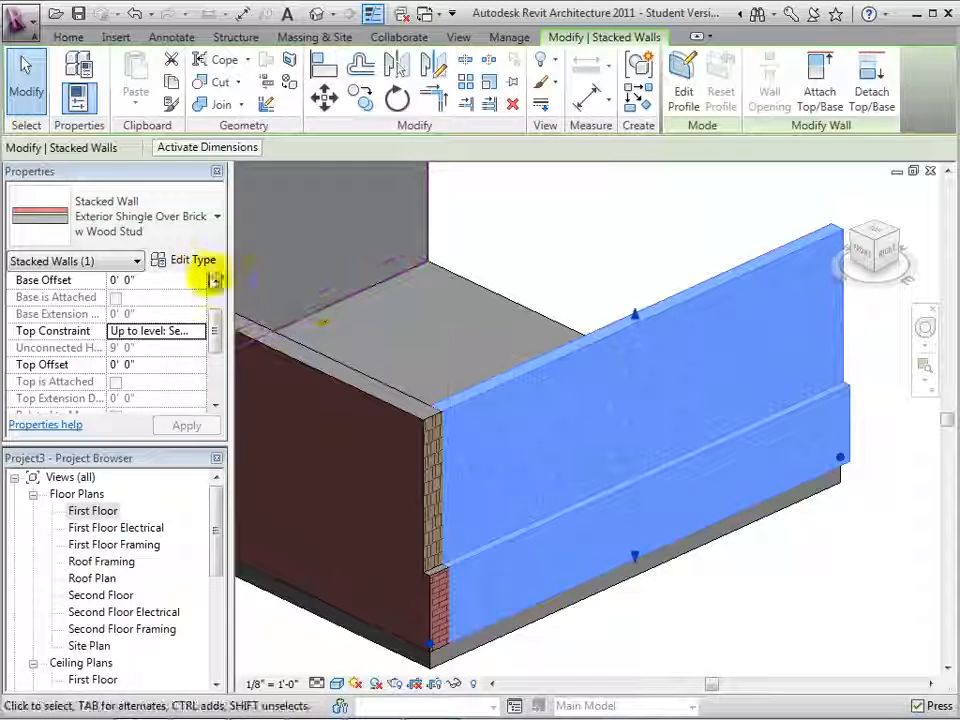
click(195, 262)
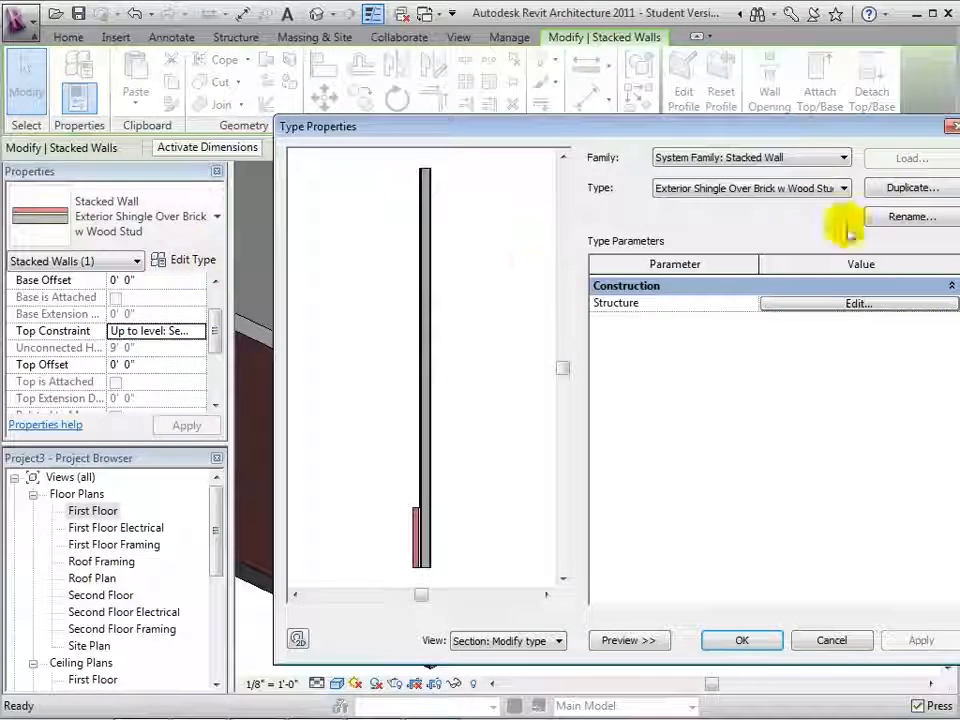
click(916, 191)
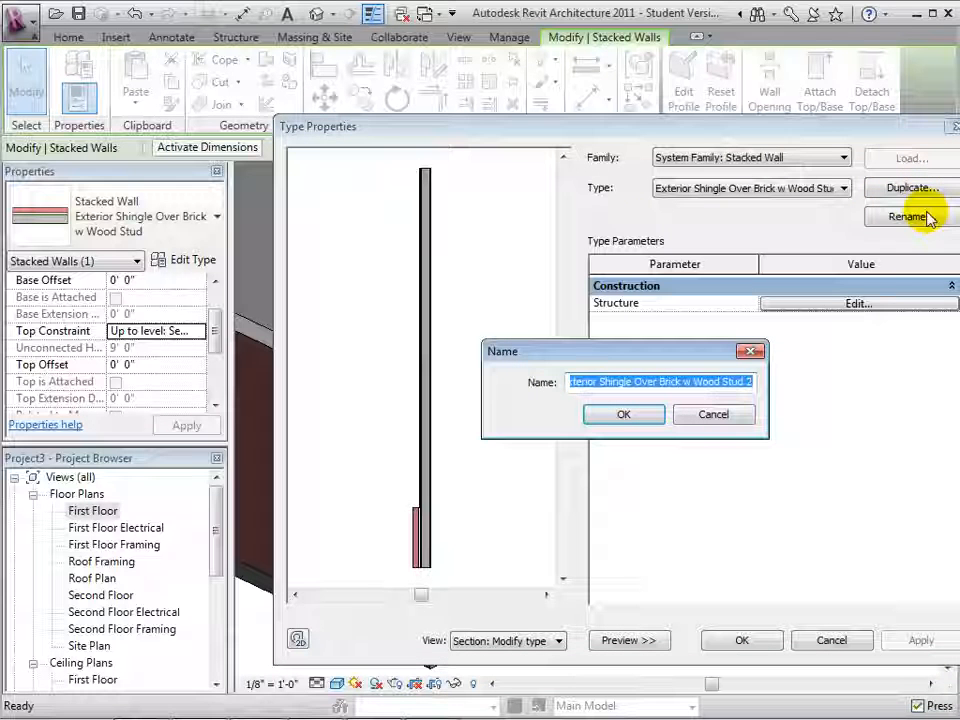
text(Brick on Concrete)
click(612, 410)
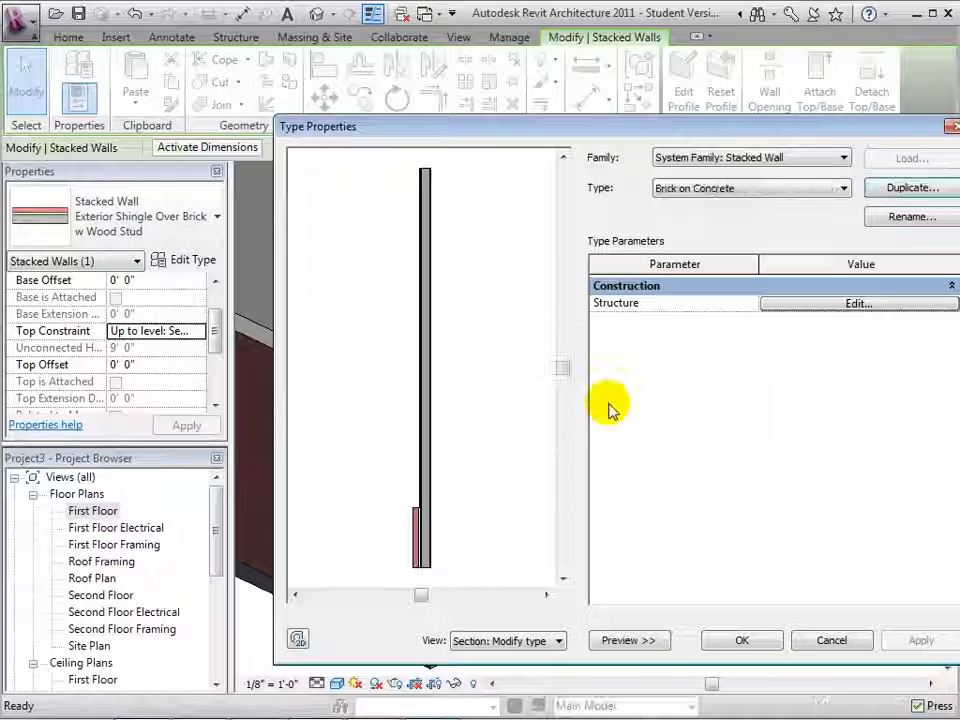
In the new type's assembly, set the upper wall to Exterior - Brick on Wood Stud and the base to Foundation - 12" Concrete.
click(768, 307)
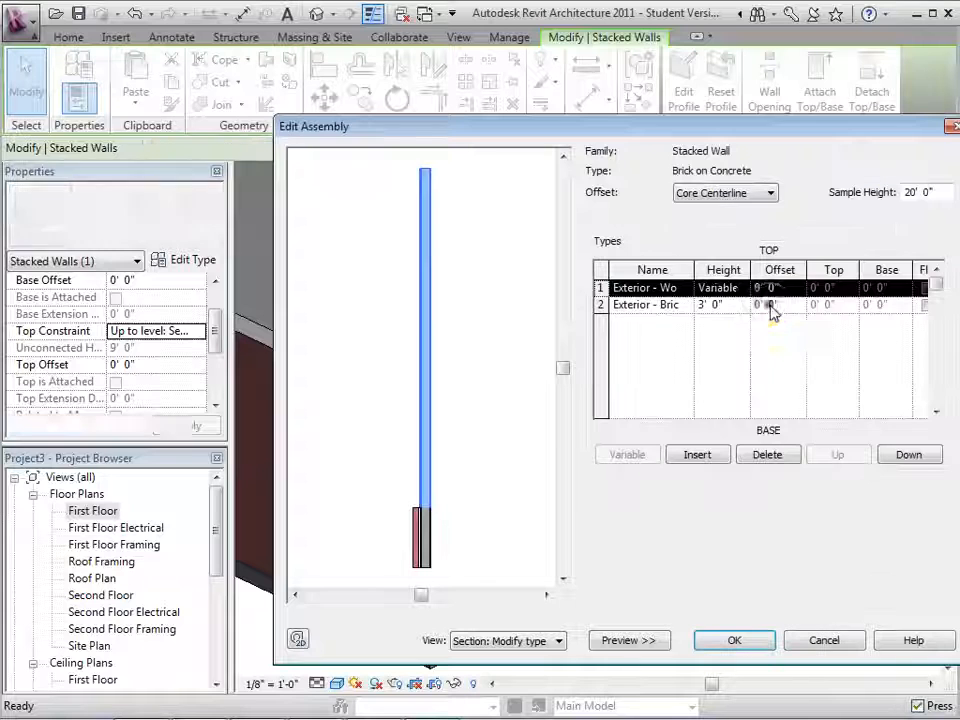
click(659, 288)
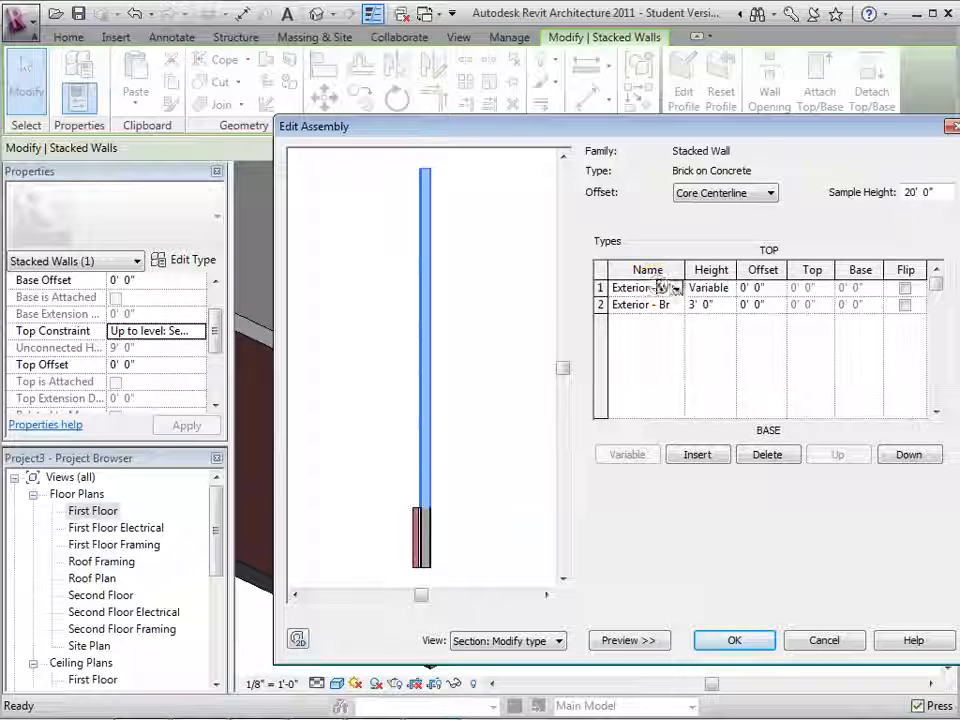
click(676, 289)
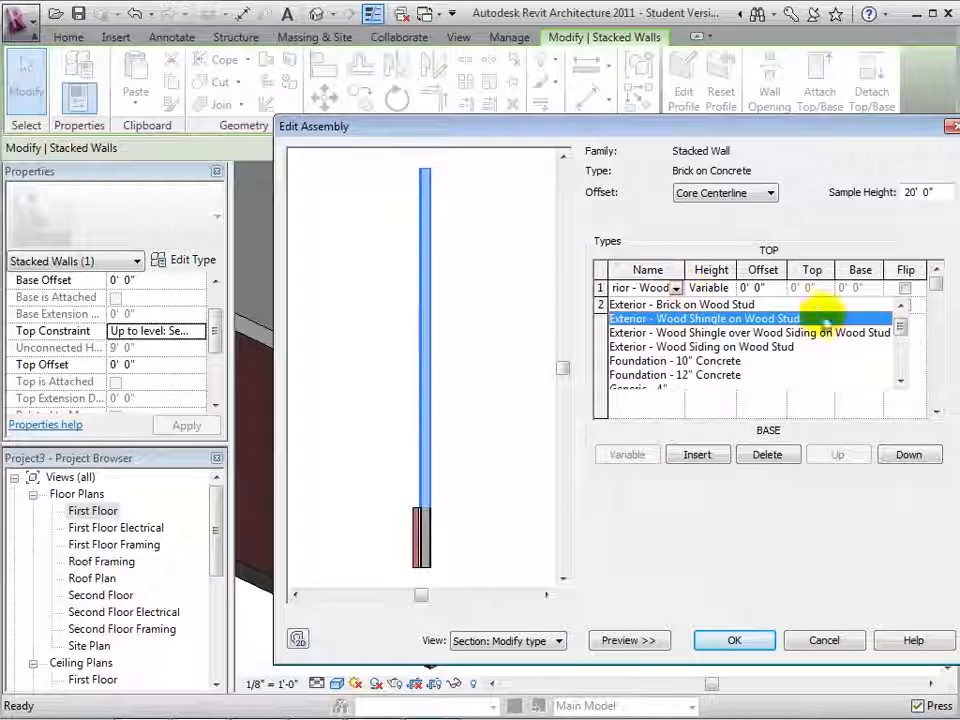
click(718, 306)
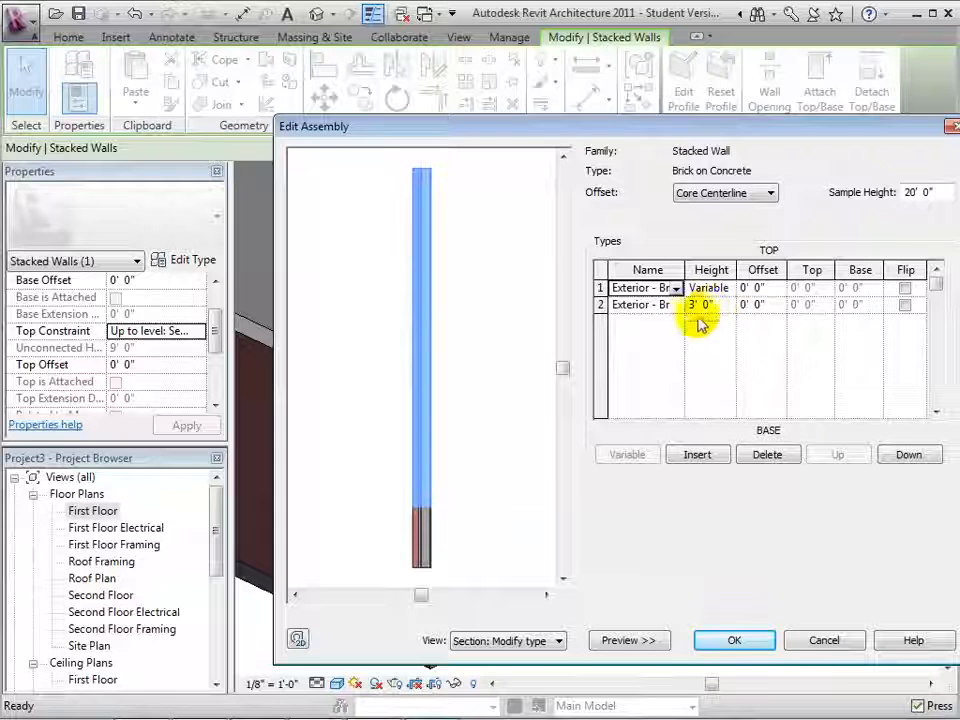
click(670, 306)
click(676, 305)
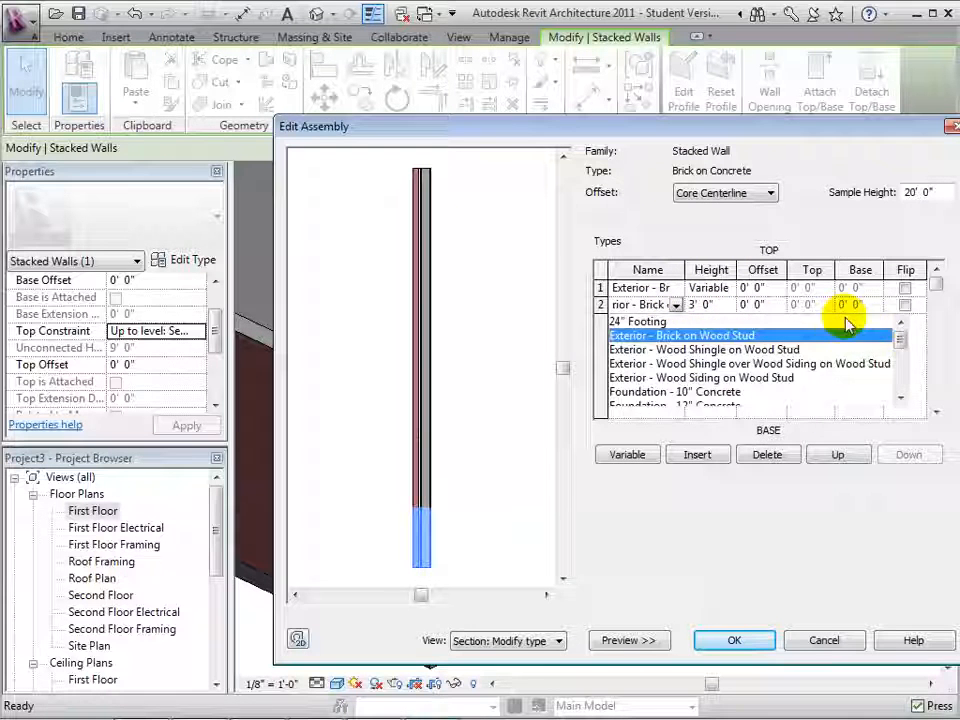
drag(898, 343, 902, 358)
click(702, 361)
click(469, 508)
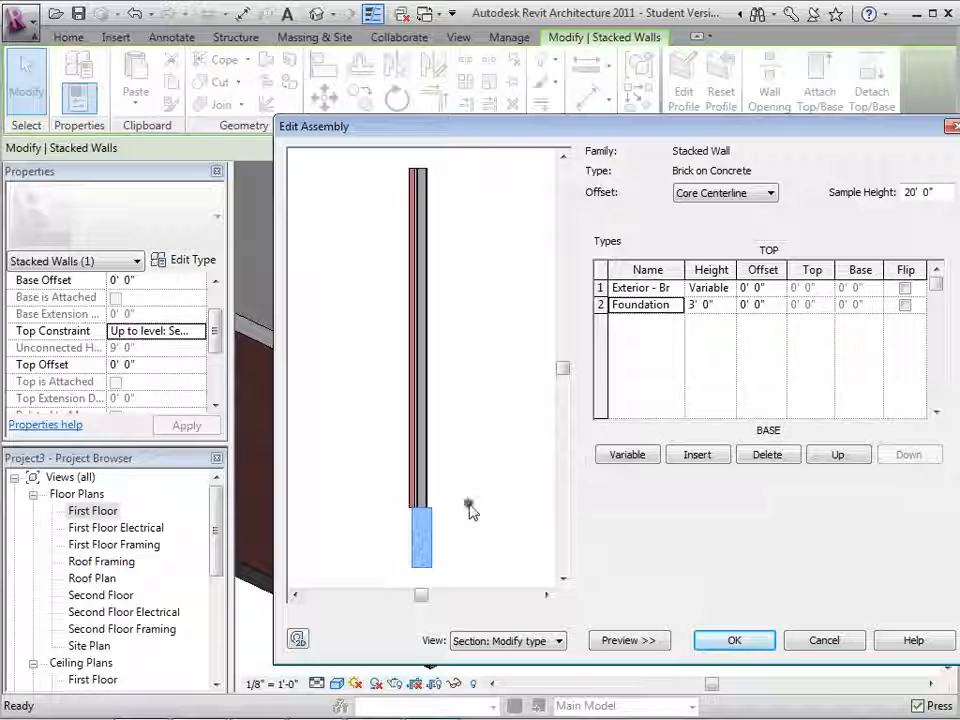
Set the assembly's offset to Finish Face: Interior, apply the type to the wall and deselect it.
click(764, 197)
click(748, 208)
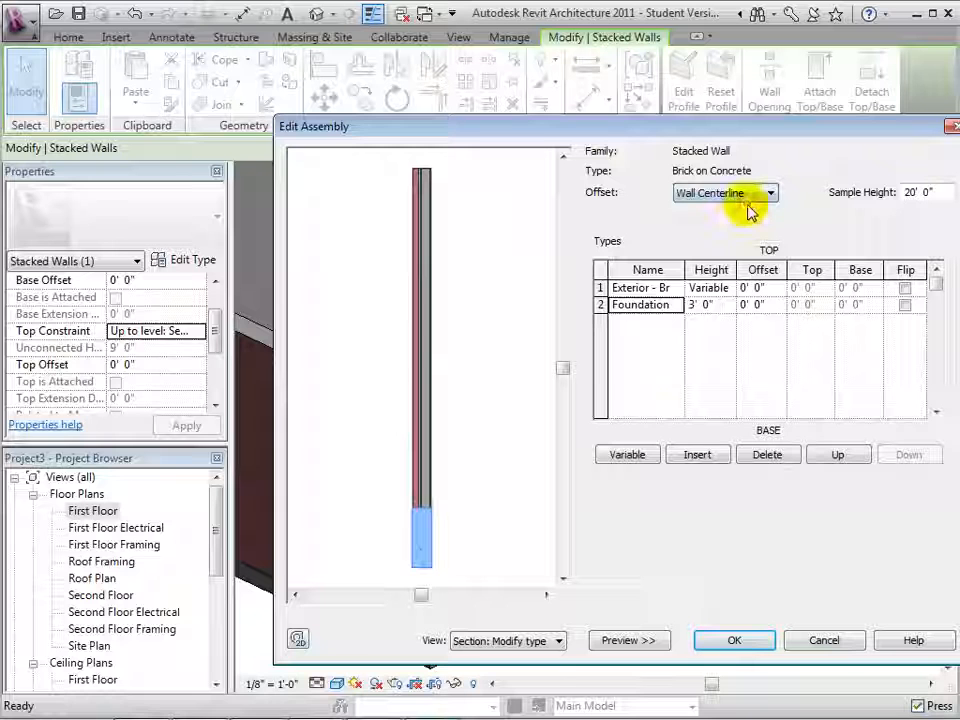
click(768, 195)
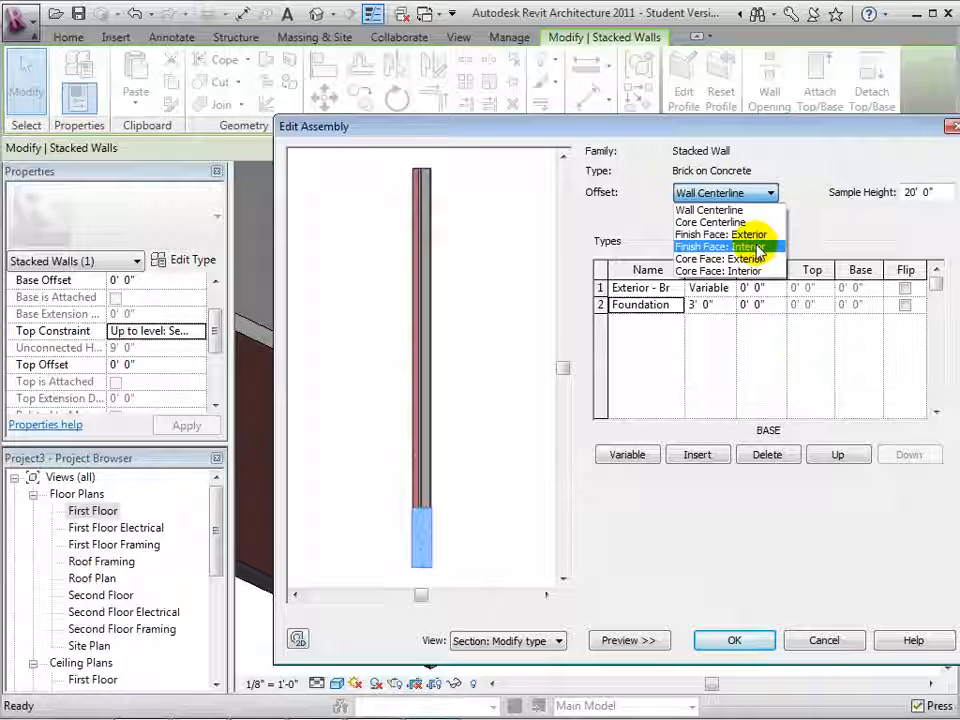
click(755, 246)
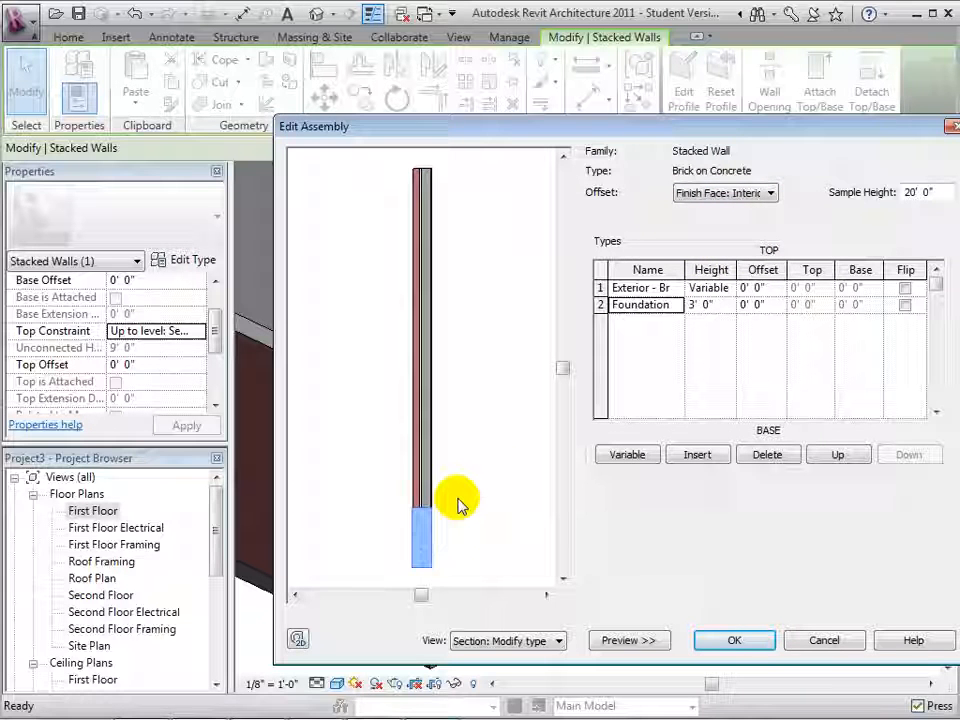
click(748, 643)
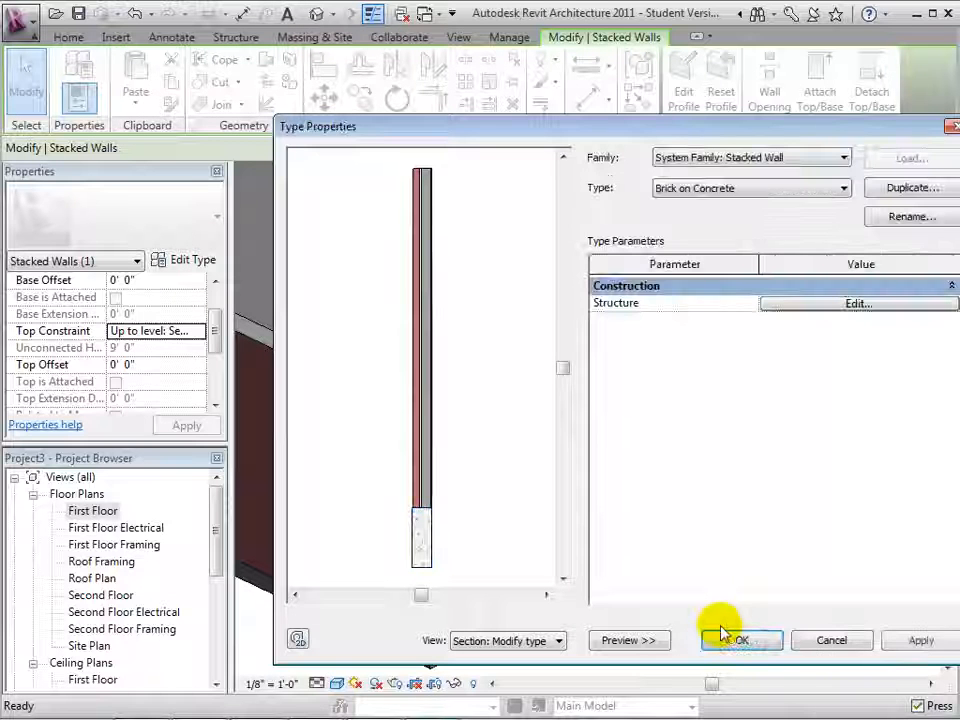
click(740, 641)
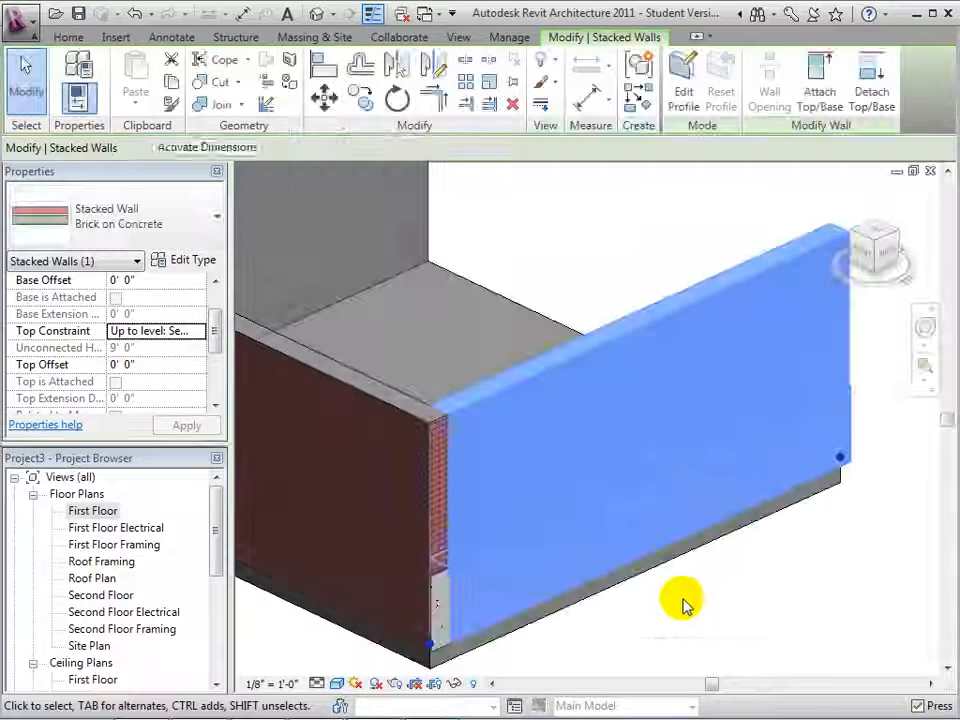
click(681, 598)
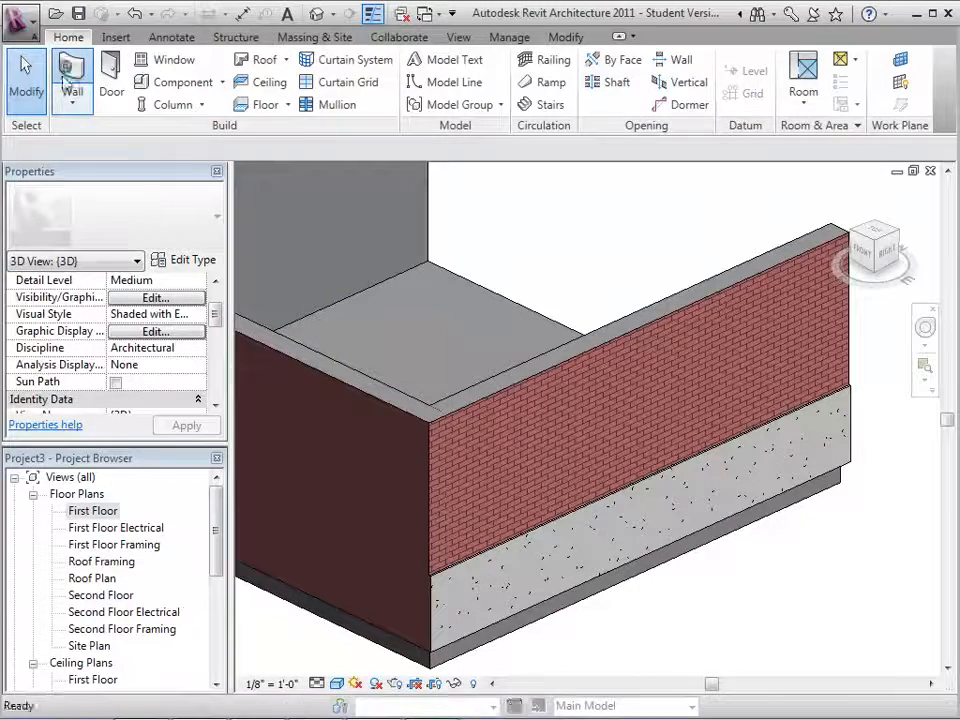
Start a new wall with the Foundation - 12" Concrete basic wall type and open its type properties.
click(70, 78)
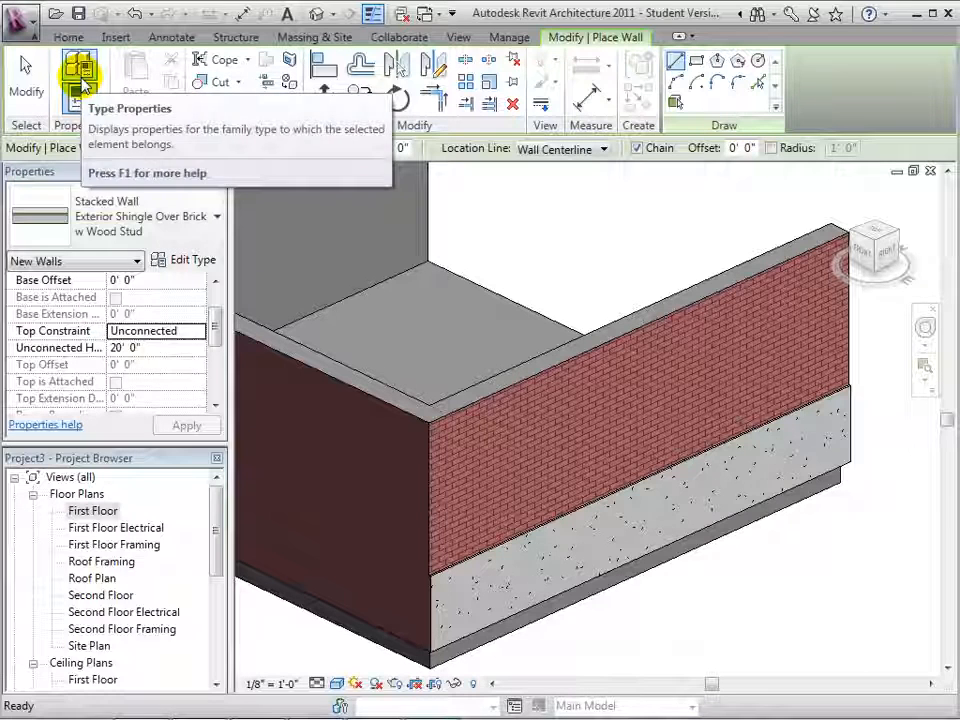
click(210, 208)
scroll(305, 315, up, 1)
drag(338, 447, 332, 318)
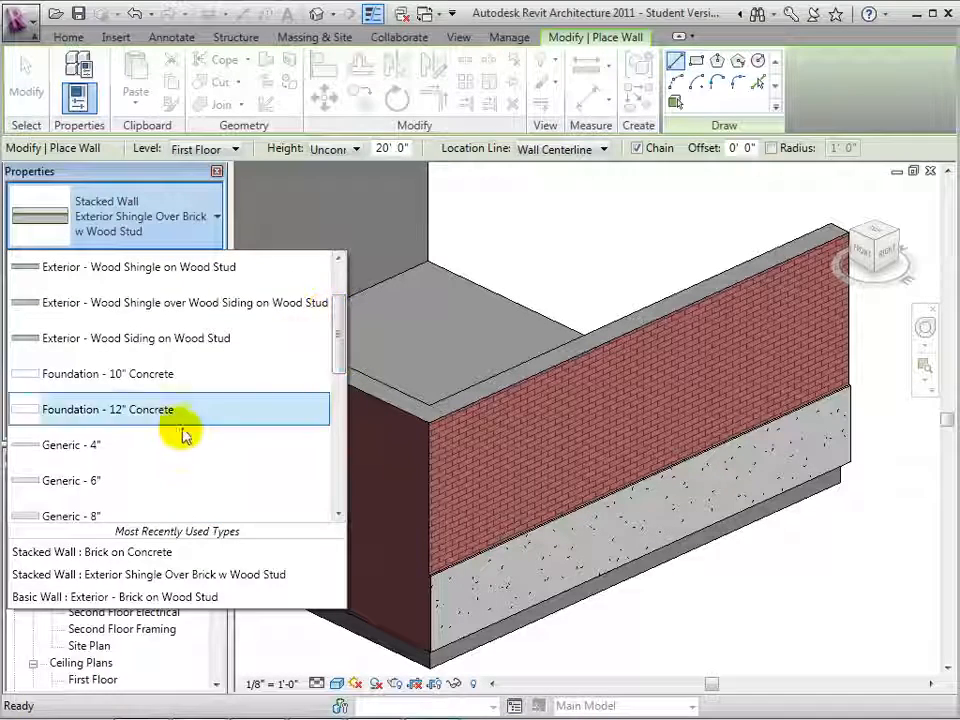
click(140, 409)
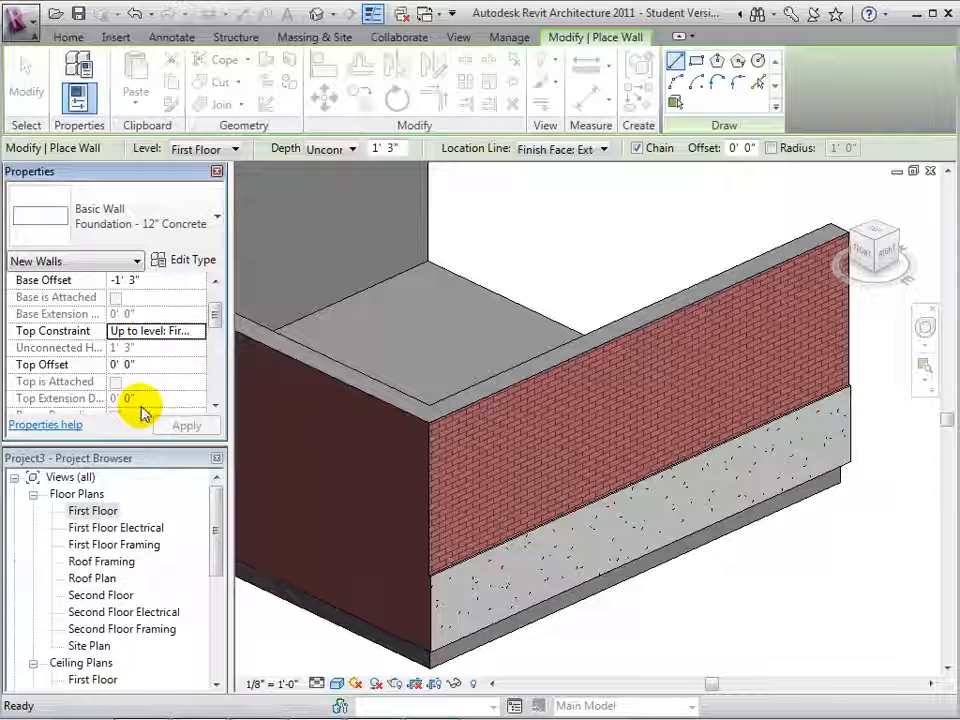
click(199, 261)
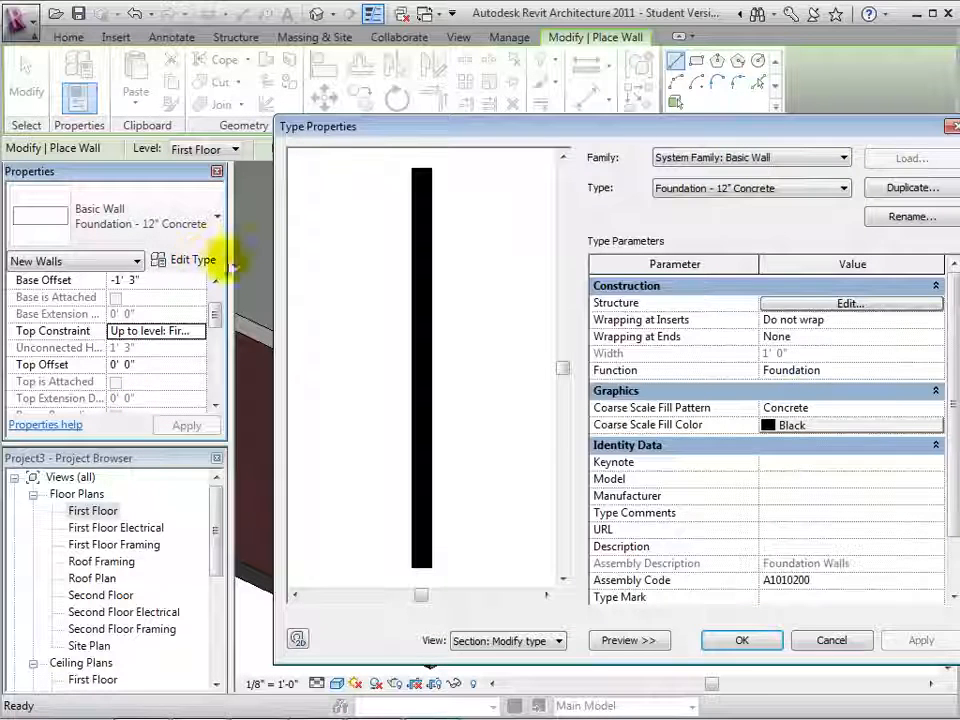
Add a default-profile wall sweep 2' 0" from the base to the Foundation - 12" Concrete assembly, accept the type changes and end wall placement.
click(805, 303)
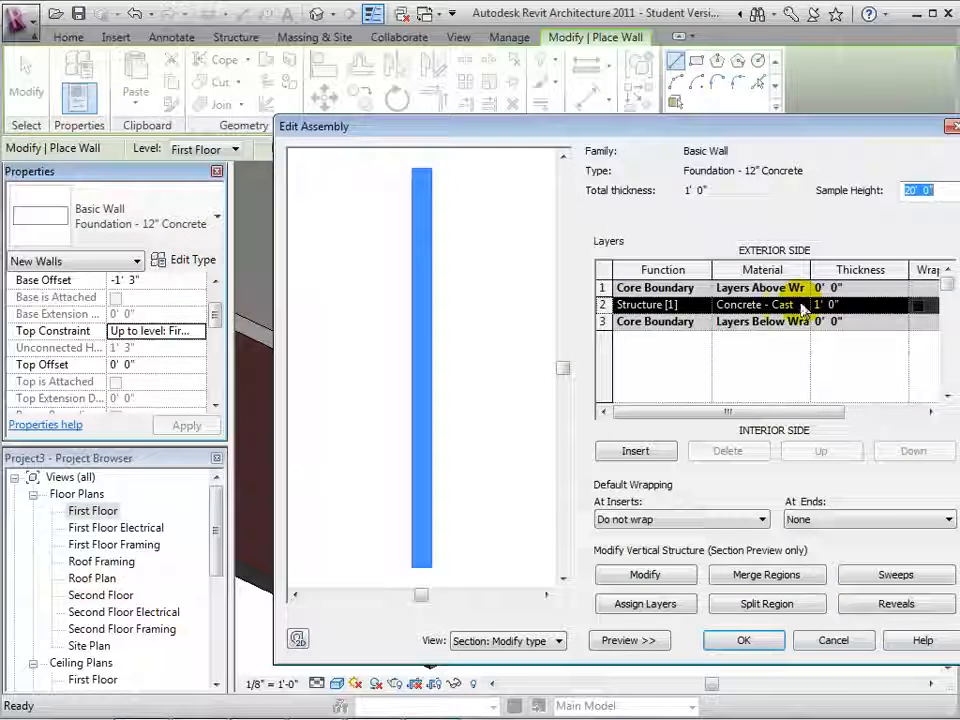
click(892, 574)
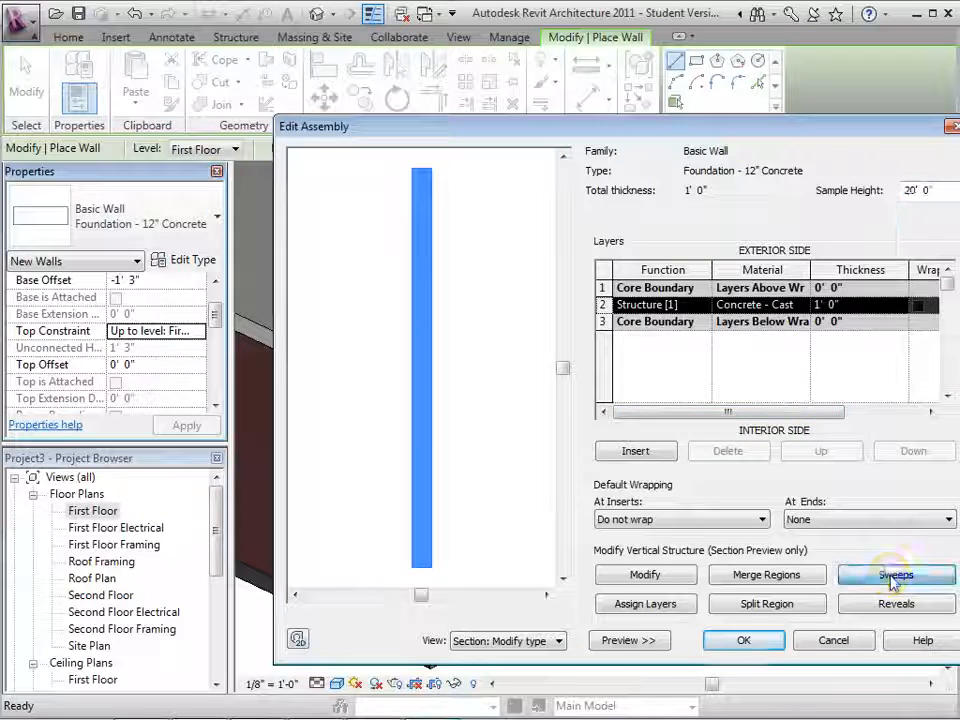
click(662, 514)
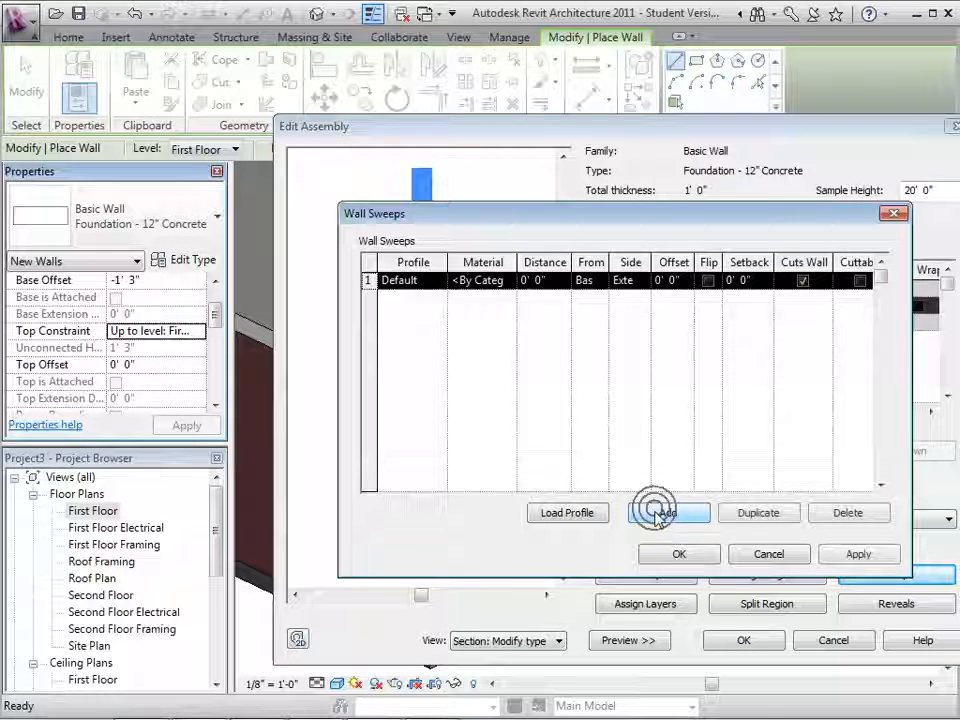
click(556, 282)
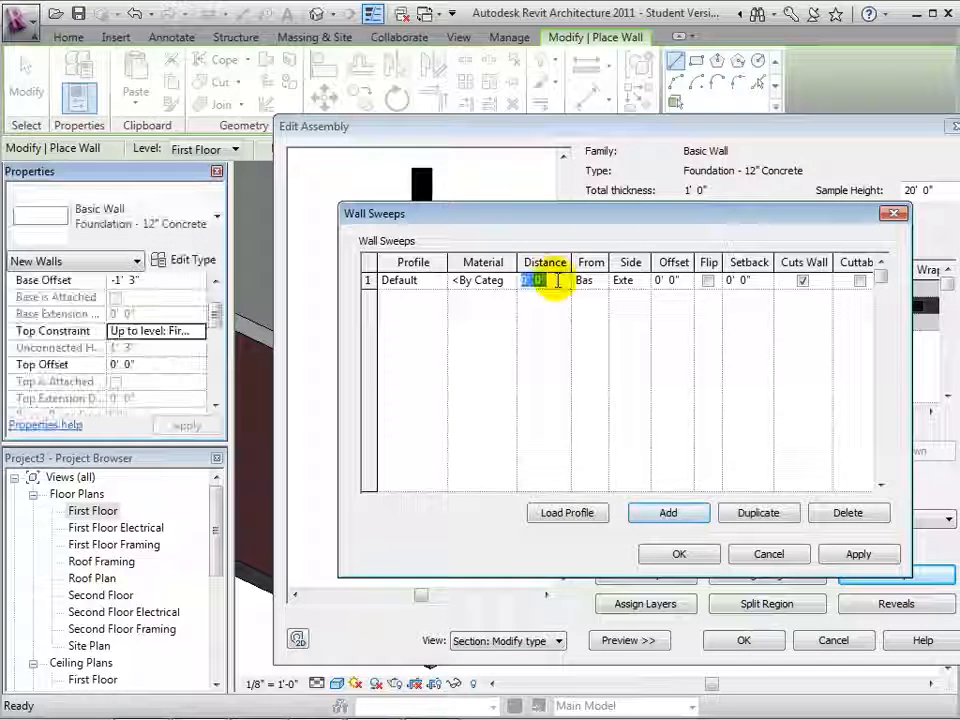
key(Tab)
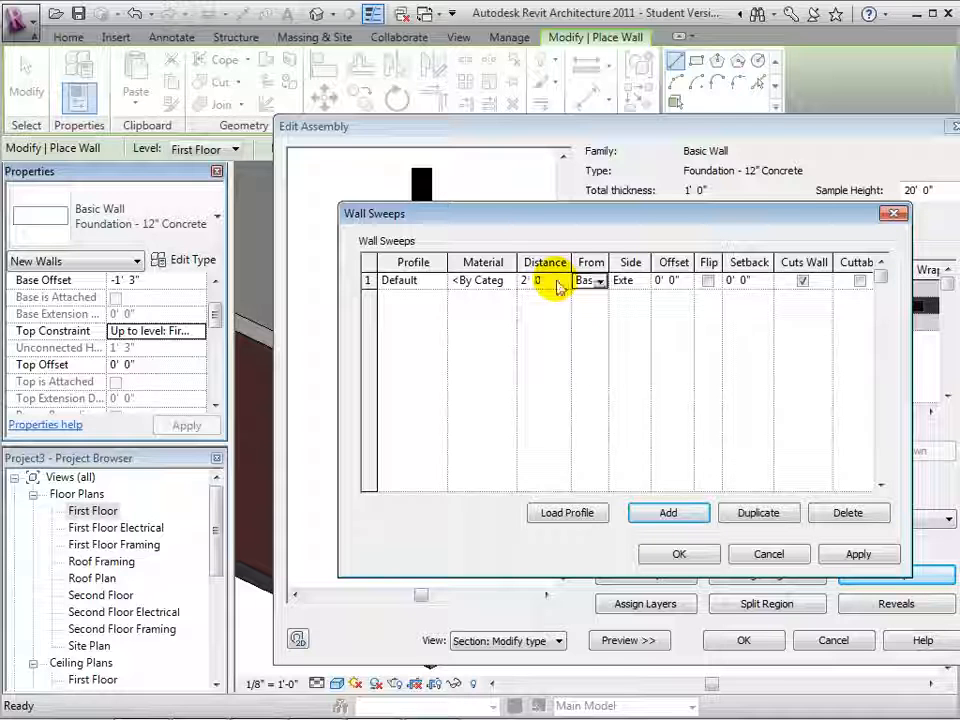
click(674, 554)
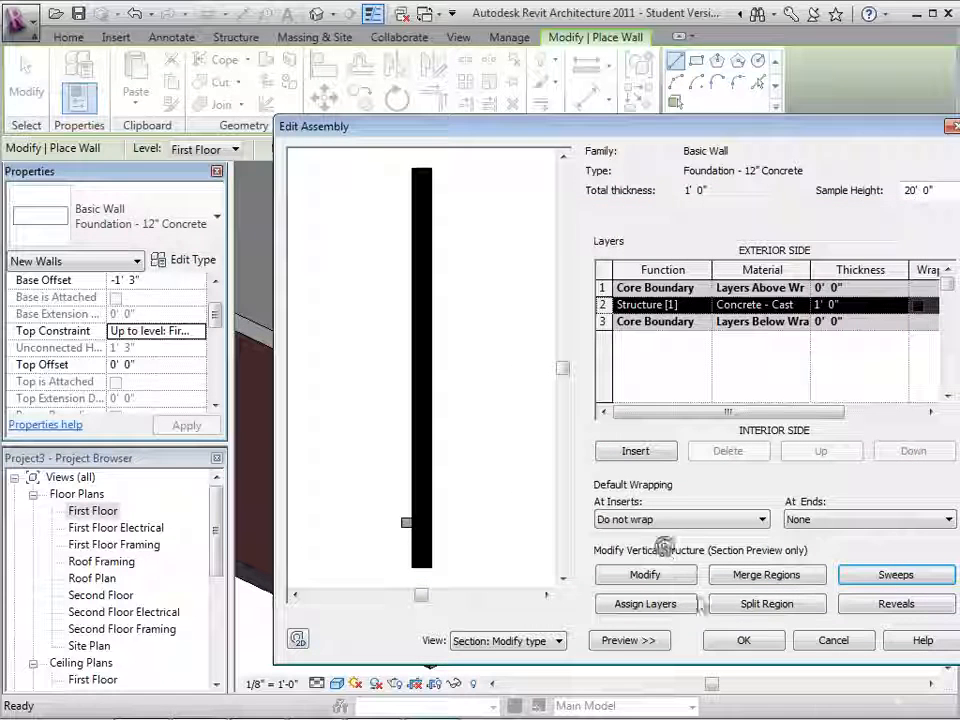
click(743, 638)
click(739, 638)
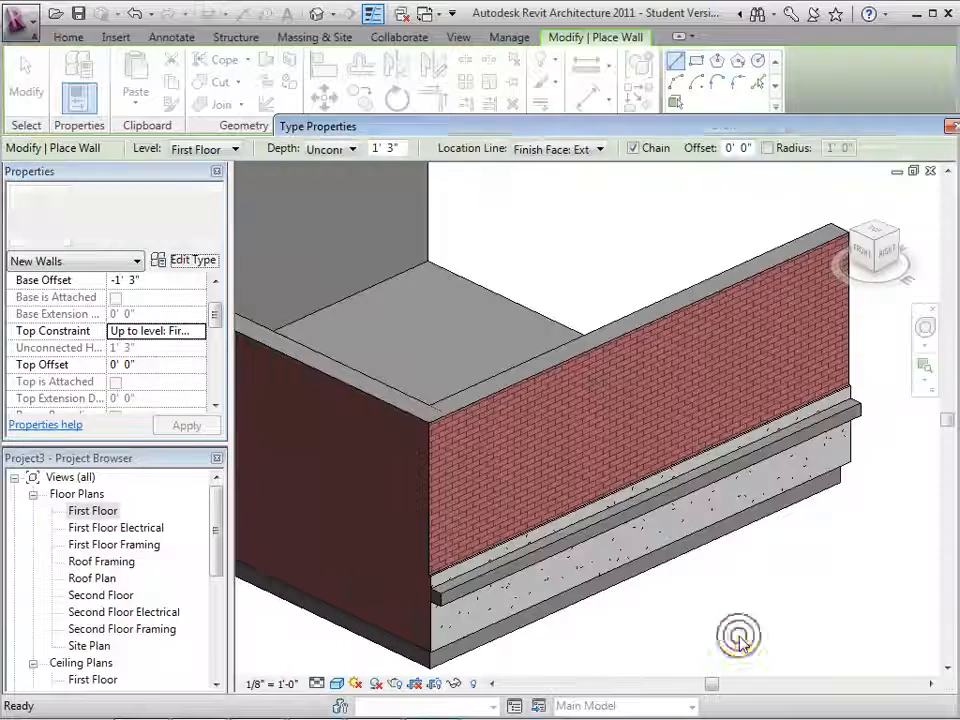
click(724, 624)
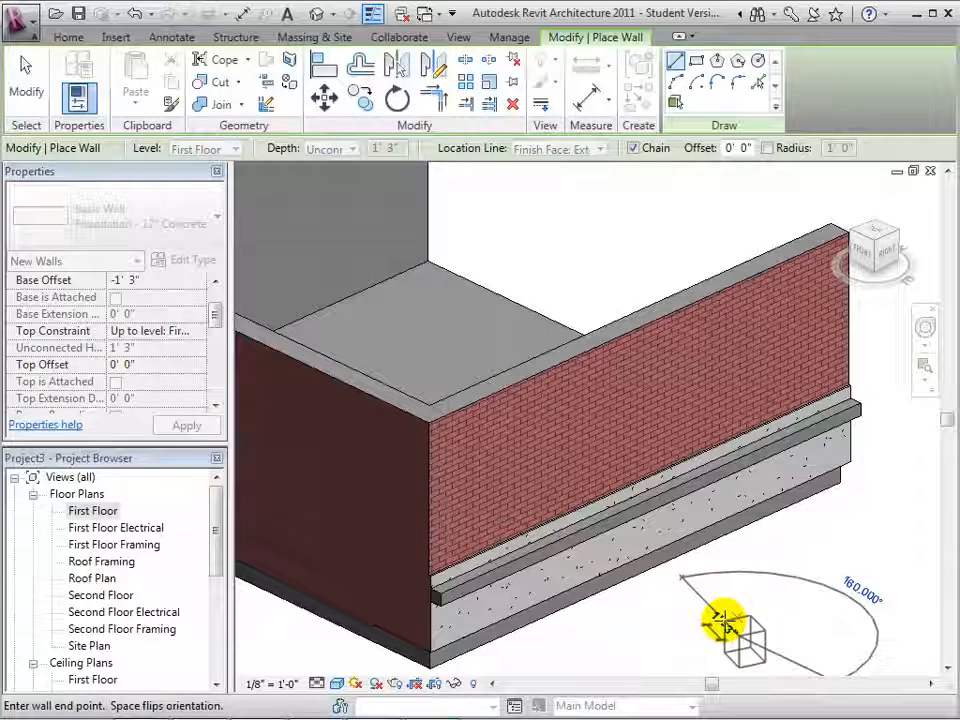
key(Escape)
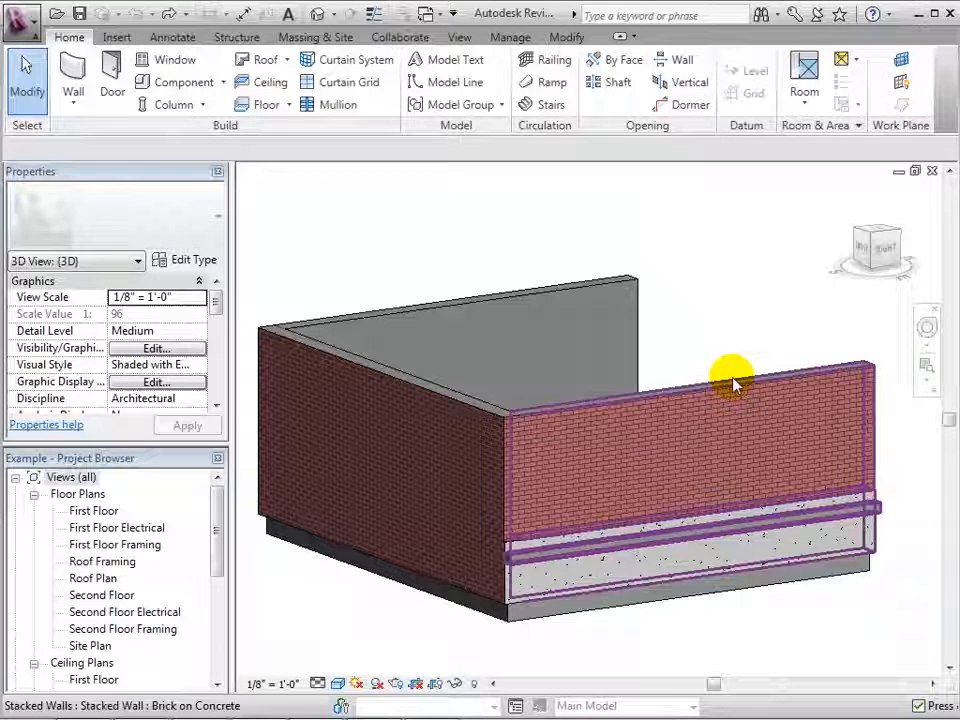
Edit the Brick on Concrete wall's profile by sketching a diagonal line from its top edge down to its far vertical edge.
click(734, 380)
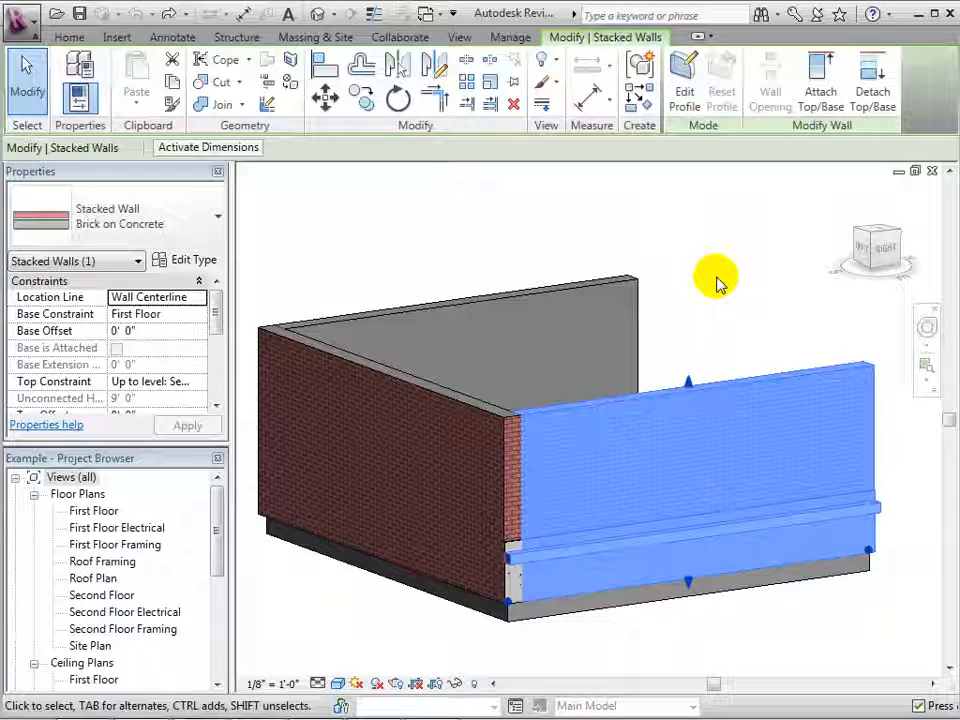
click(680, 85)
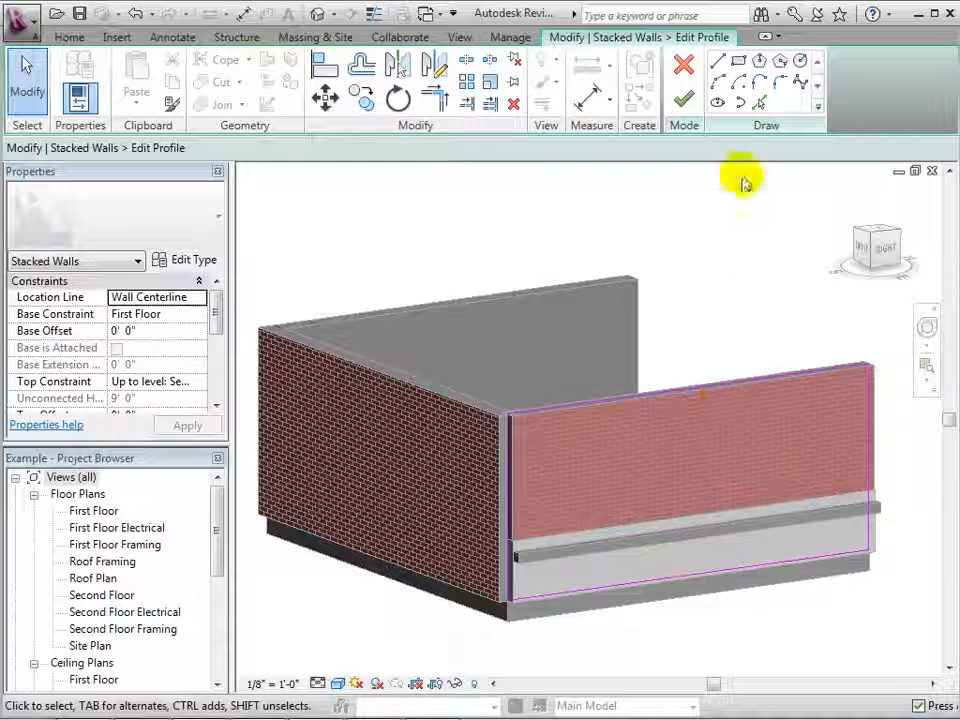
click(716, 62)
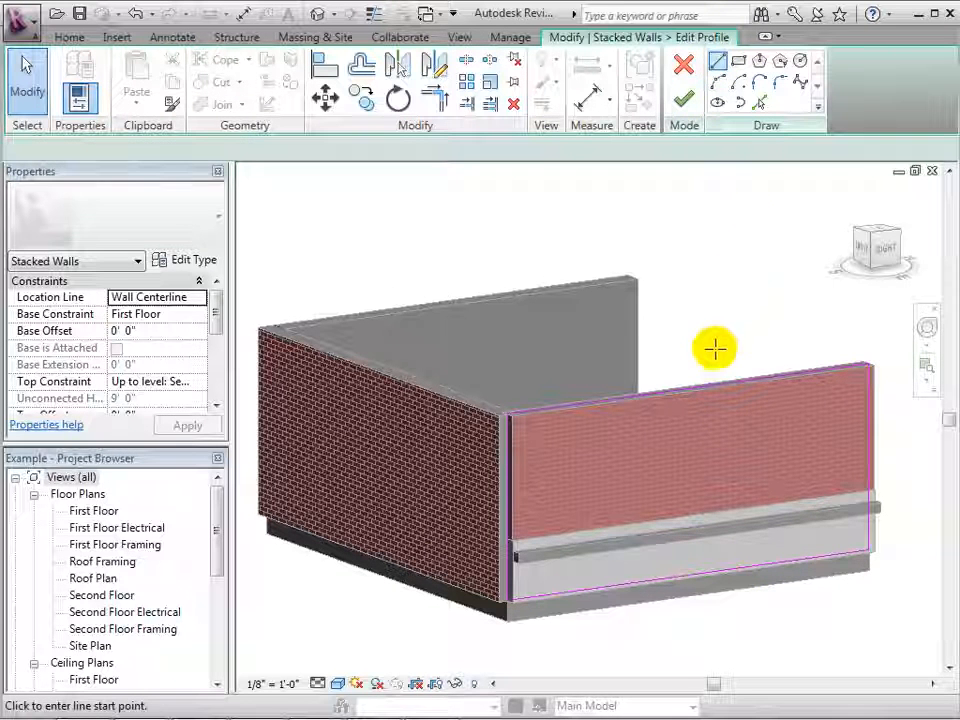
click(733, 381)
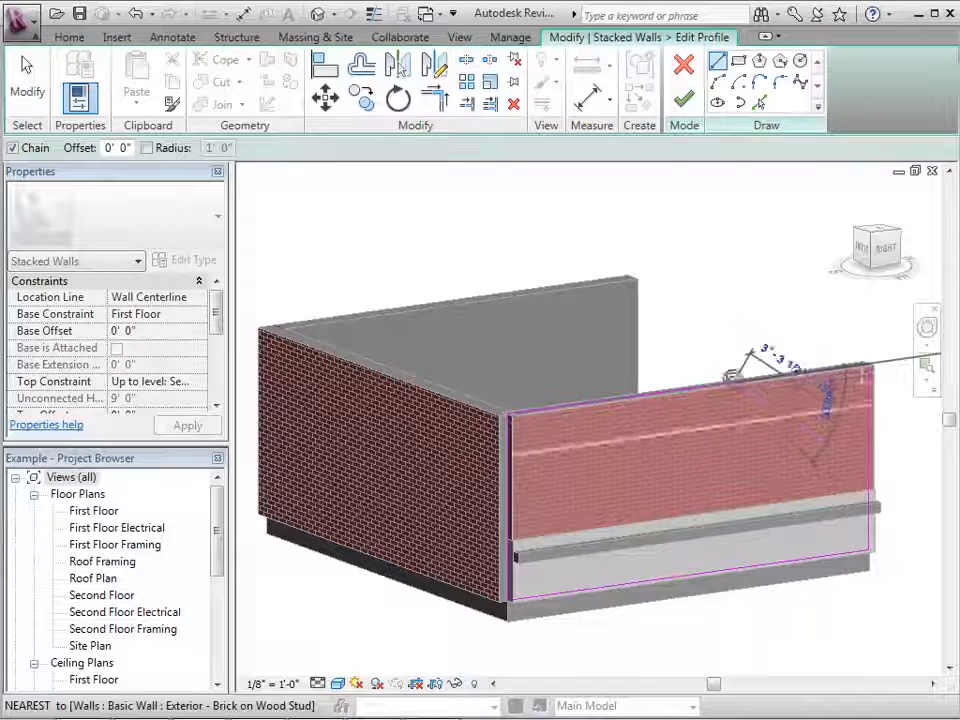
click(870, 482)
key(Escape)
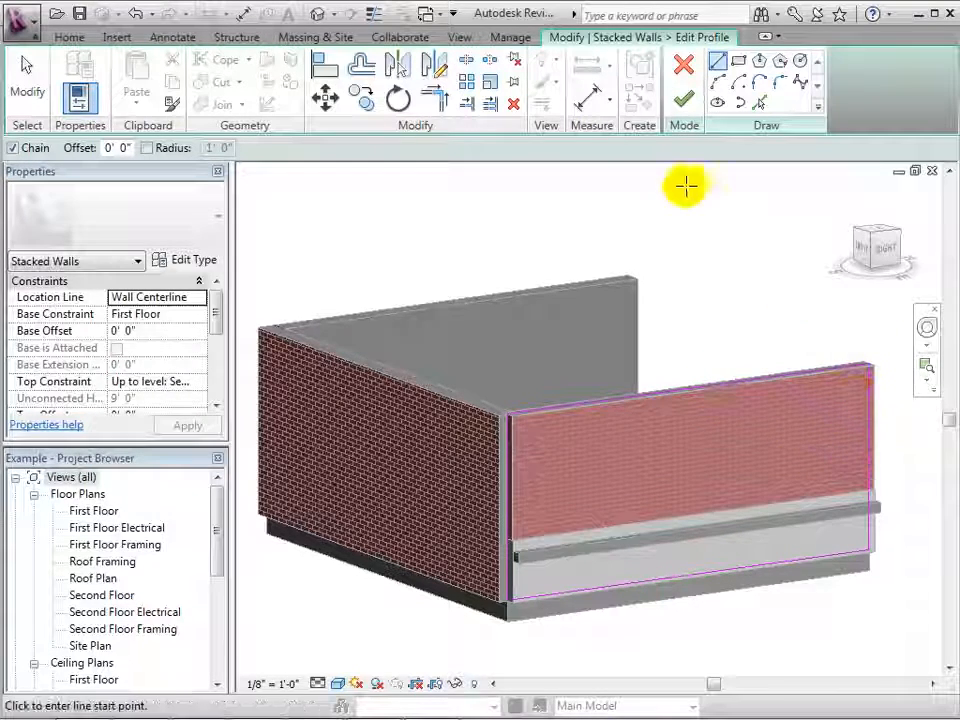
Trim the top and far vertical profile lines to the diagonal, finish the profile edit and deselect the wall.
click(437, 99)
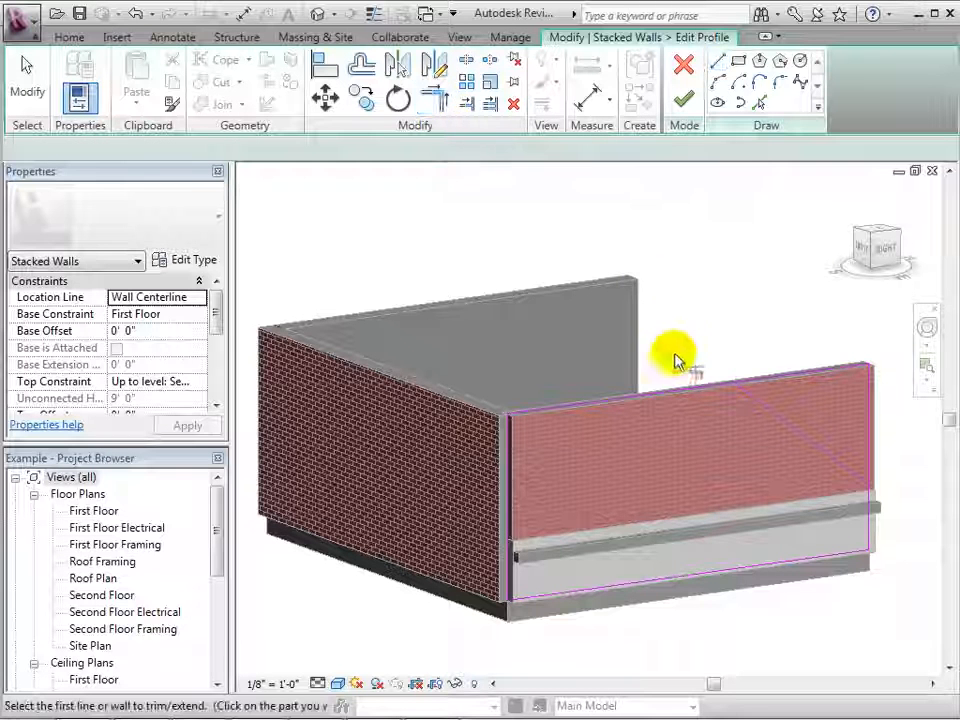
click(690, 393)
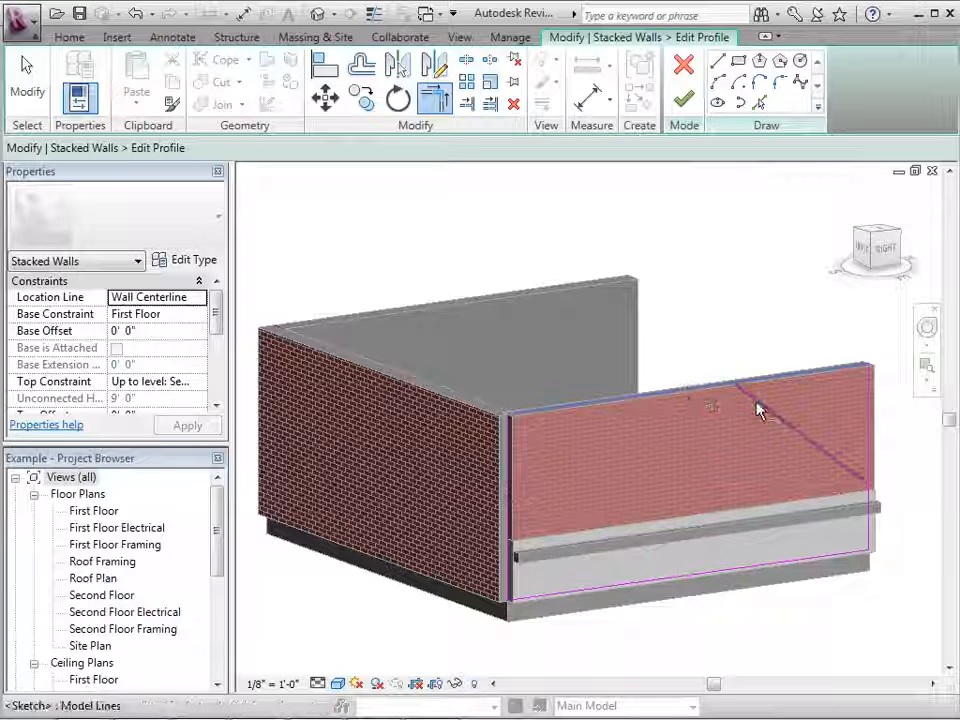
click(805, 470)
click(820, 451)
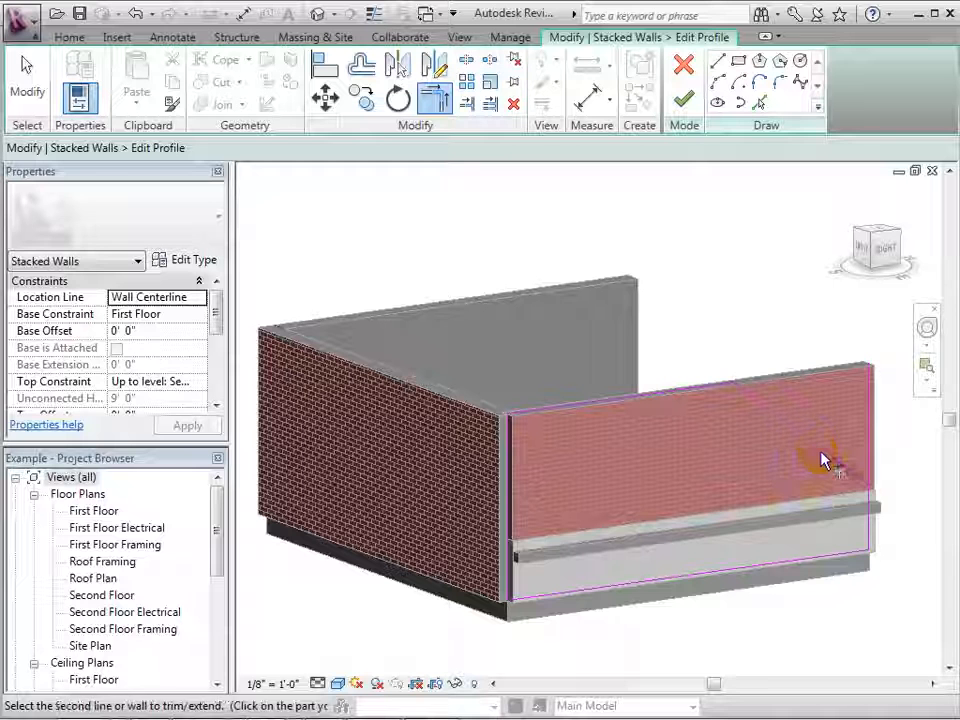
click(866, 497)
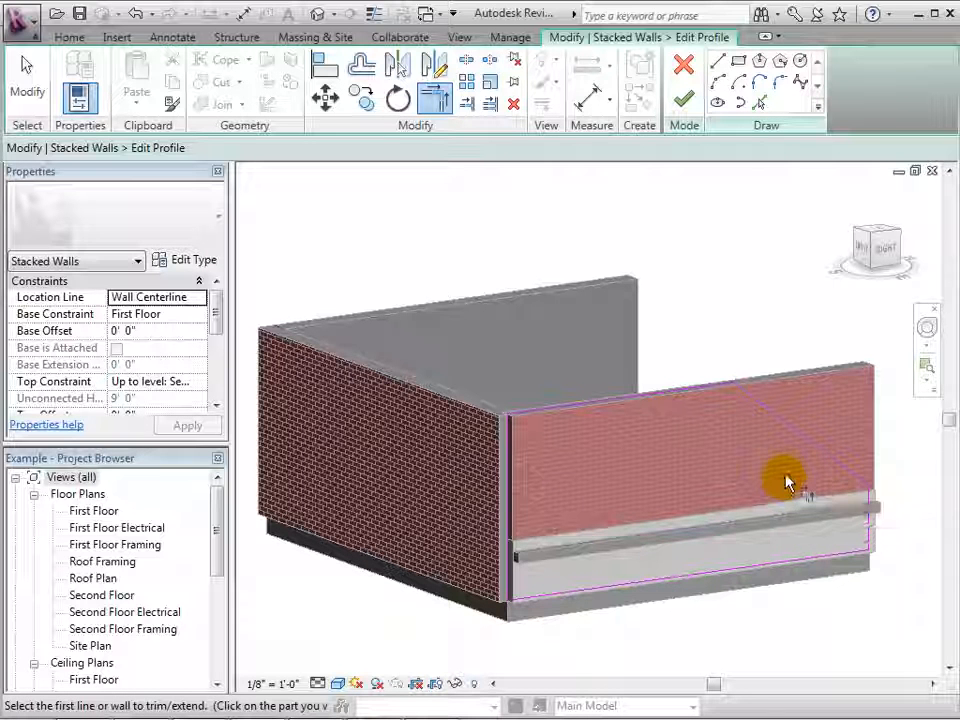
click(685, 112)
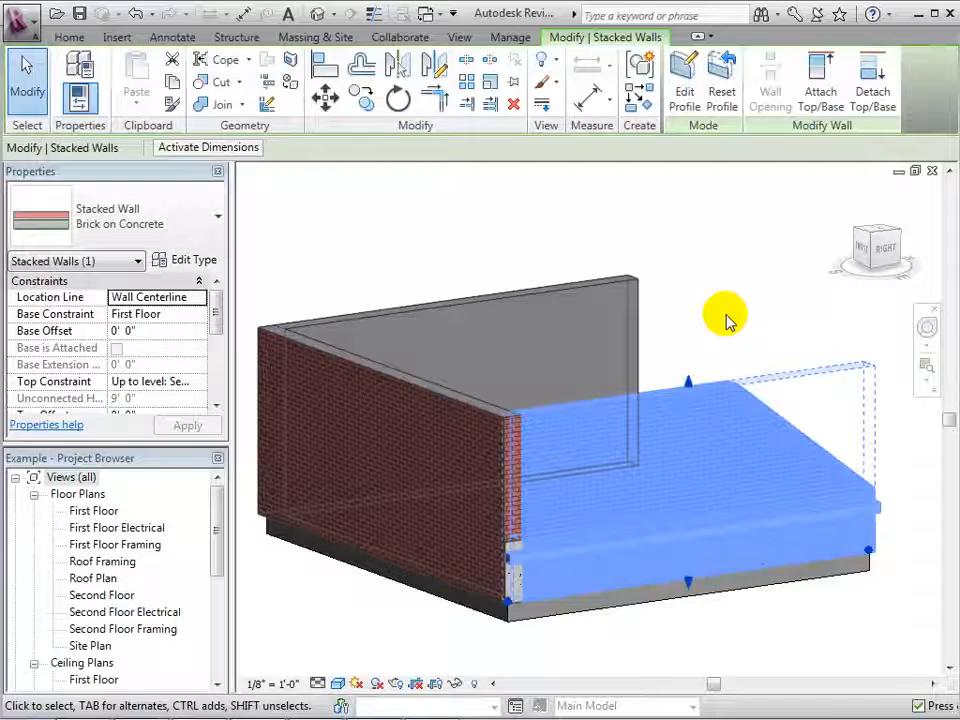
click(727, 320)
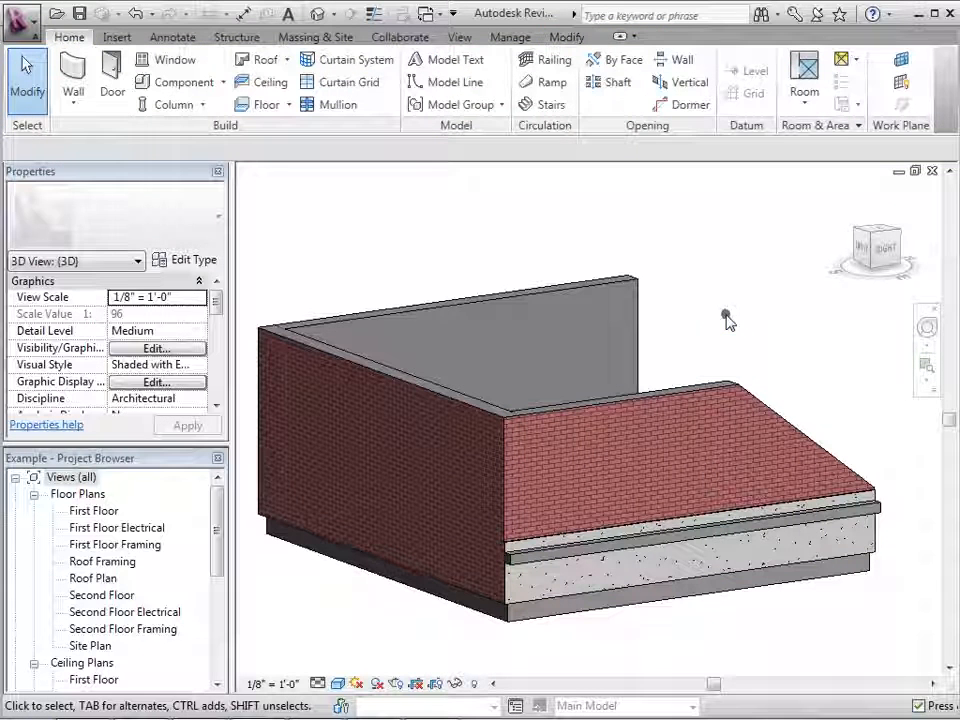
Cut two circular holes, each about 1' in radius, into the upper brick part of the stacked wall by editing its profile.
click(708, 384)
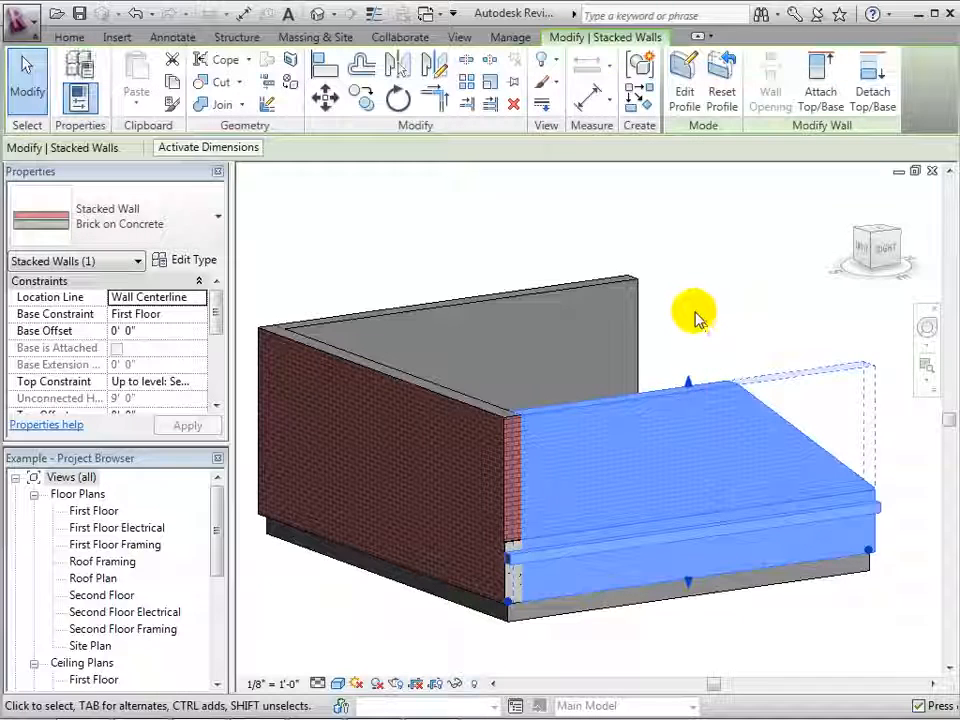
click(683, 90)
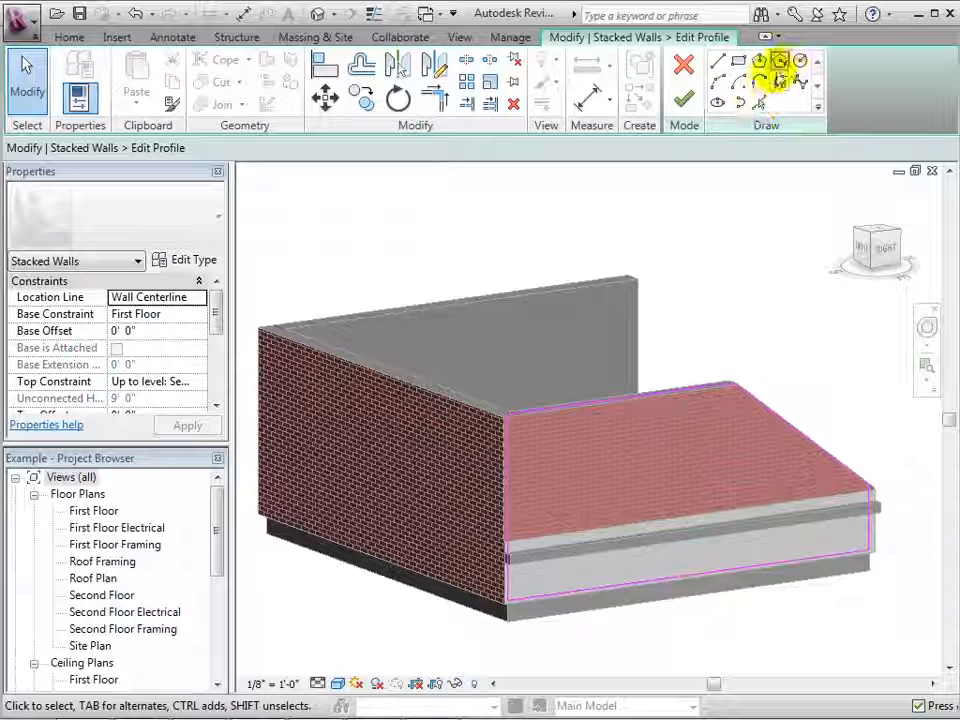
click(800, 63)
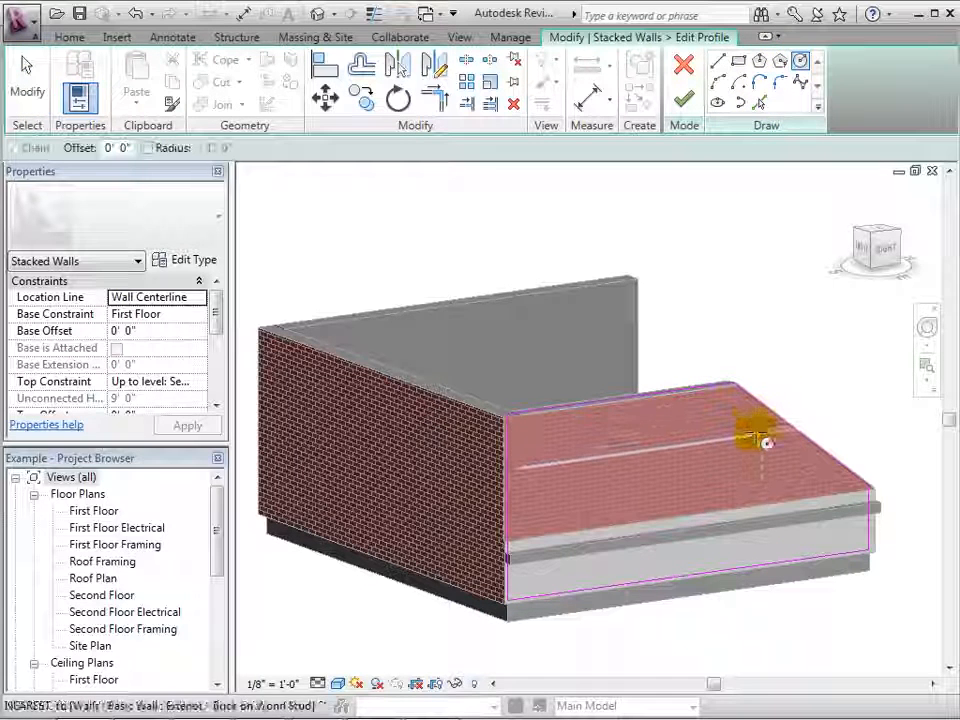
click(582, 450)
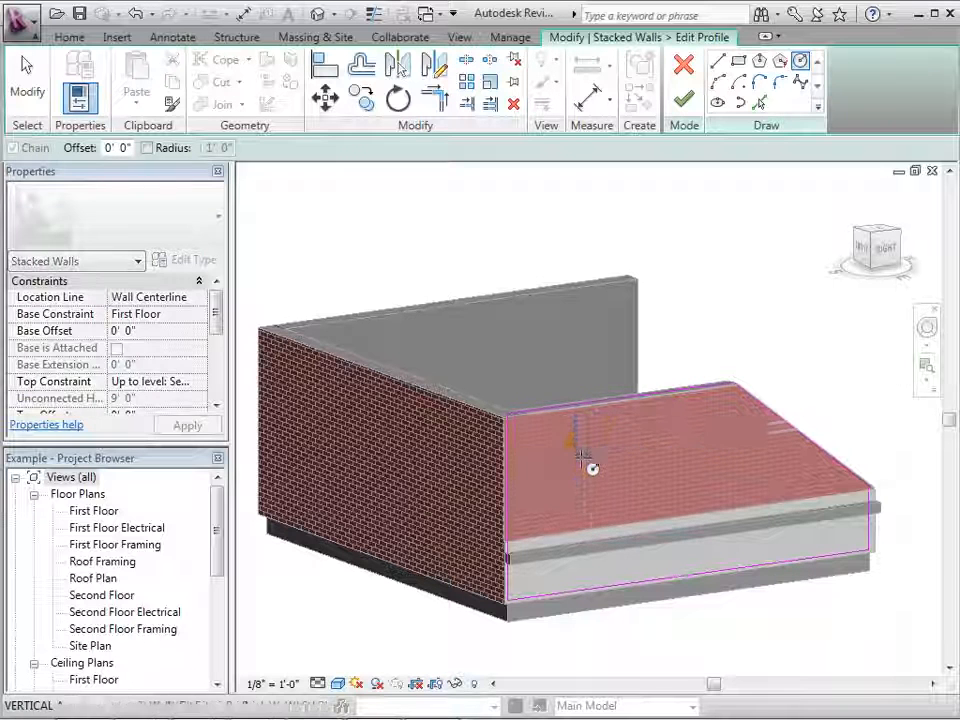
click(668, 466)
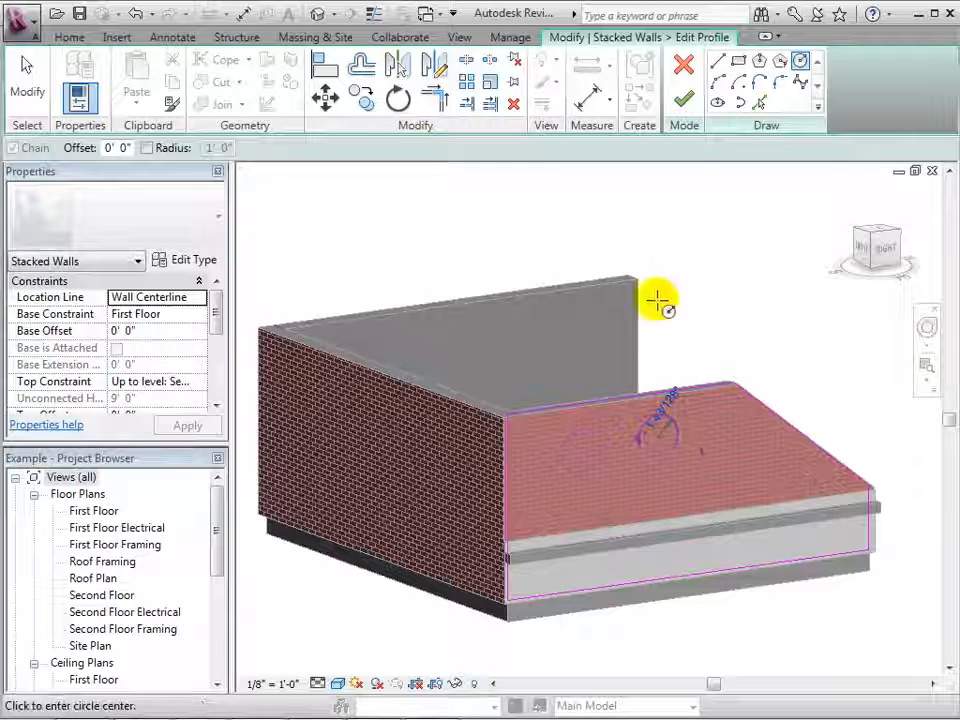
click(683, 99)
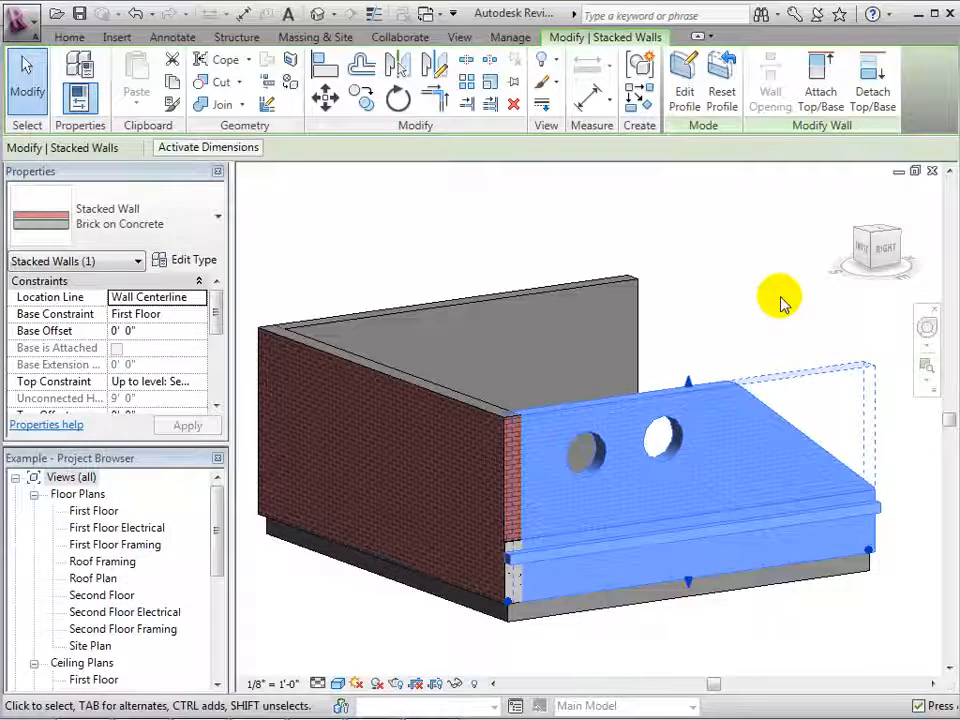
key(Escape)
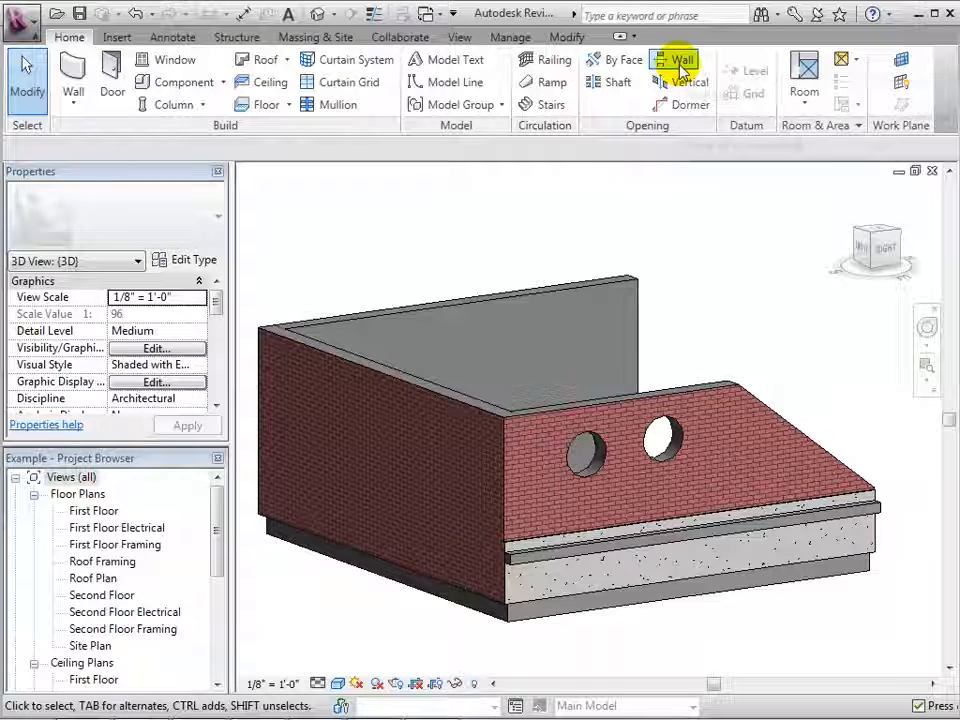
Cut a rectangular wall opening about 2' 3" wide into the brick between the circular holes and the sloped edge.
click(679, 62)
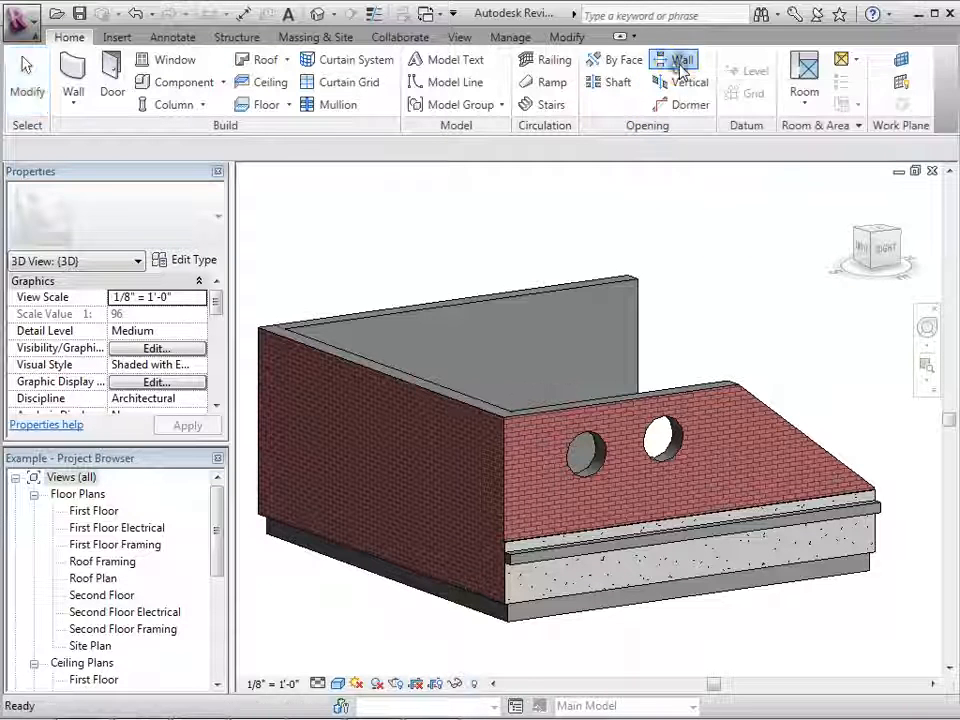
click(736, 381)
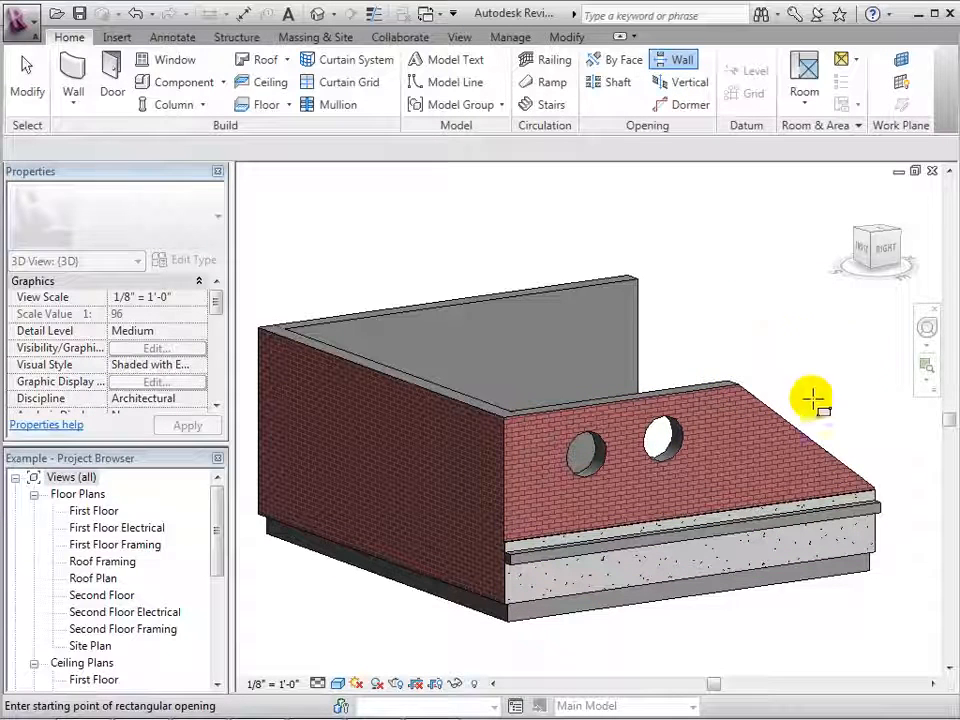
click(712, 434)
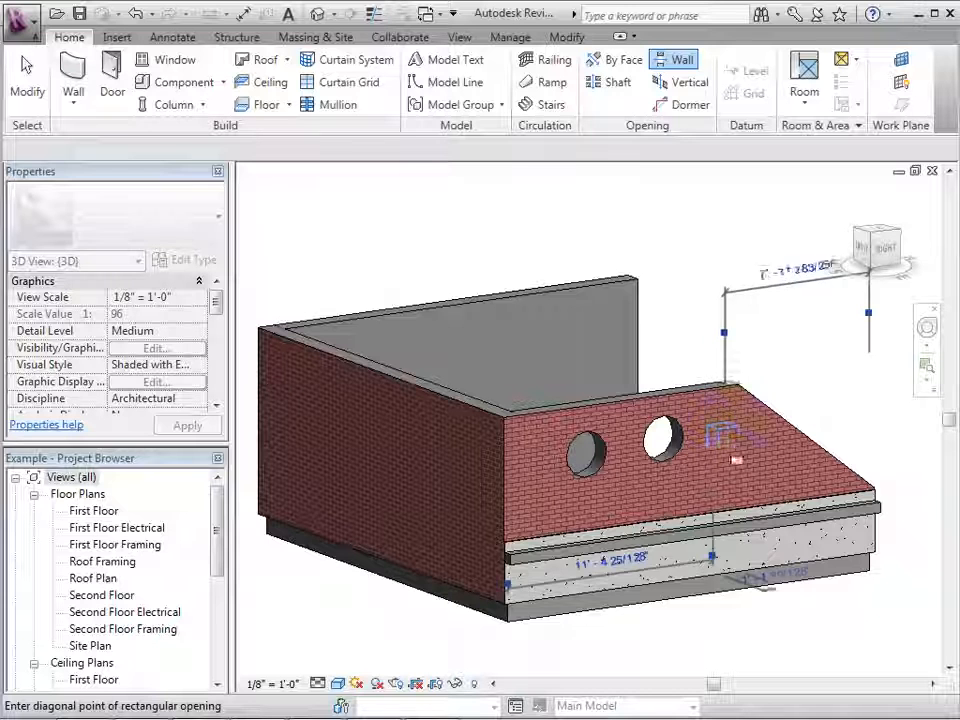
click(758, 474)
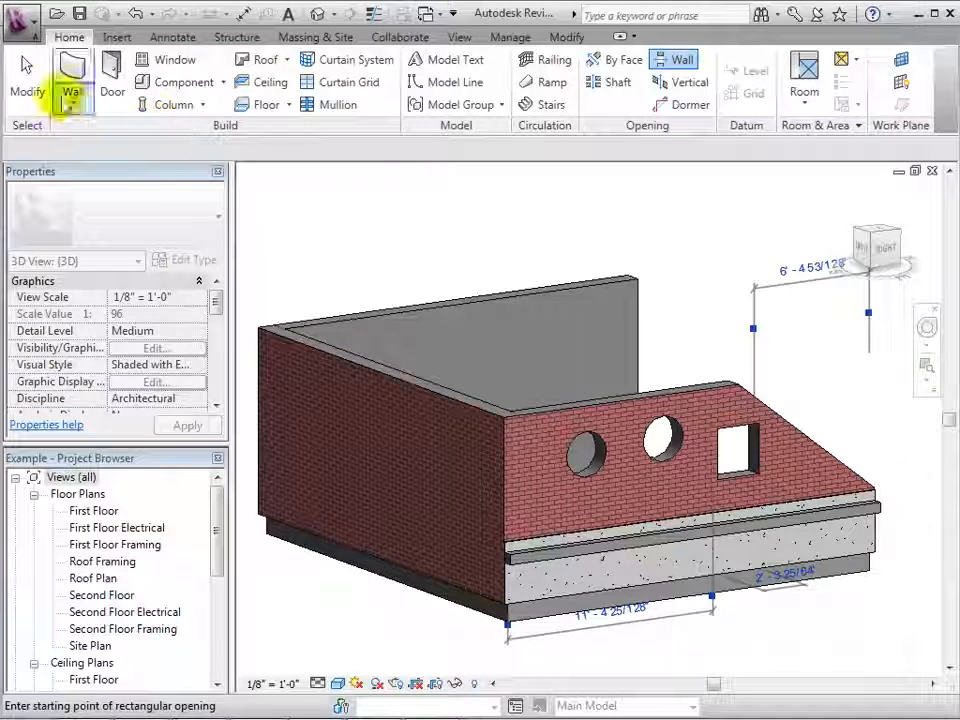
click(30, 88)
Orbit the L-shaped building in Project1 and open its First Floor plan at the lower wing.
drag(868, 246, 847, 277)
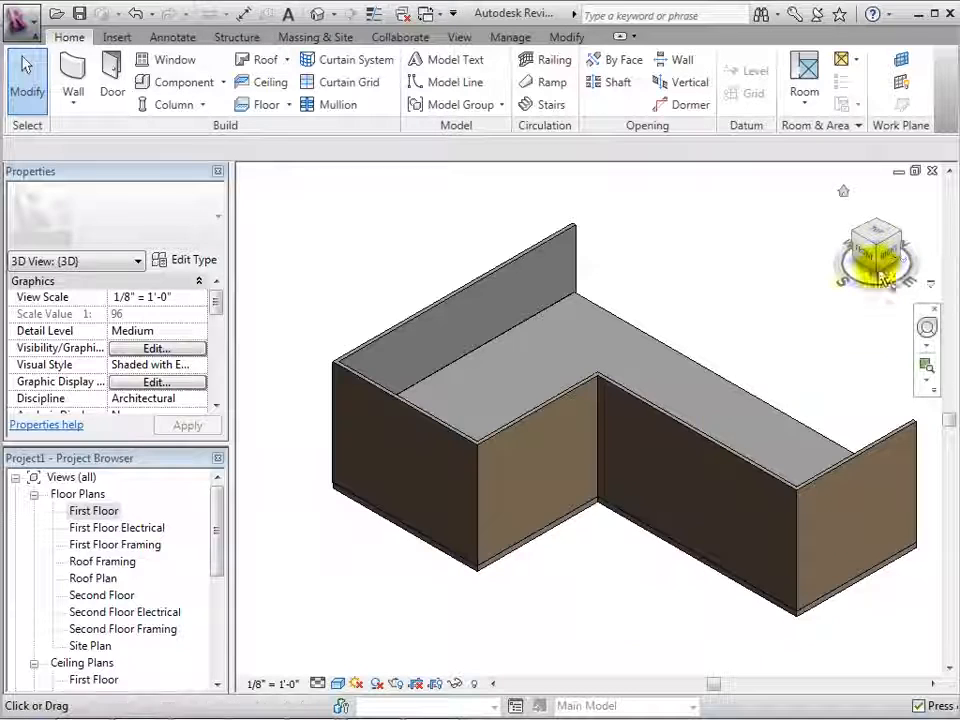
mouse_move(874, 230)
mouse_down()
mouse_move(885, 240)
mouse_move(857, 261)
mouse_move(880, 248)
mouse_move(872, 272)
mouse_move(896, 246)
mouse_up()
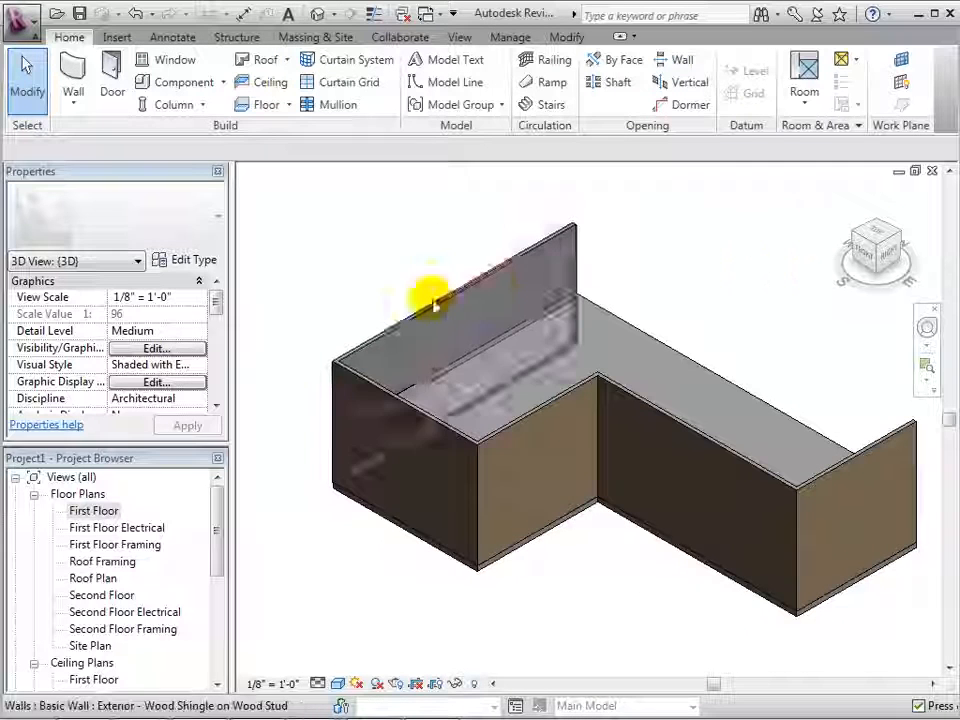
double_click(88, 510)
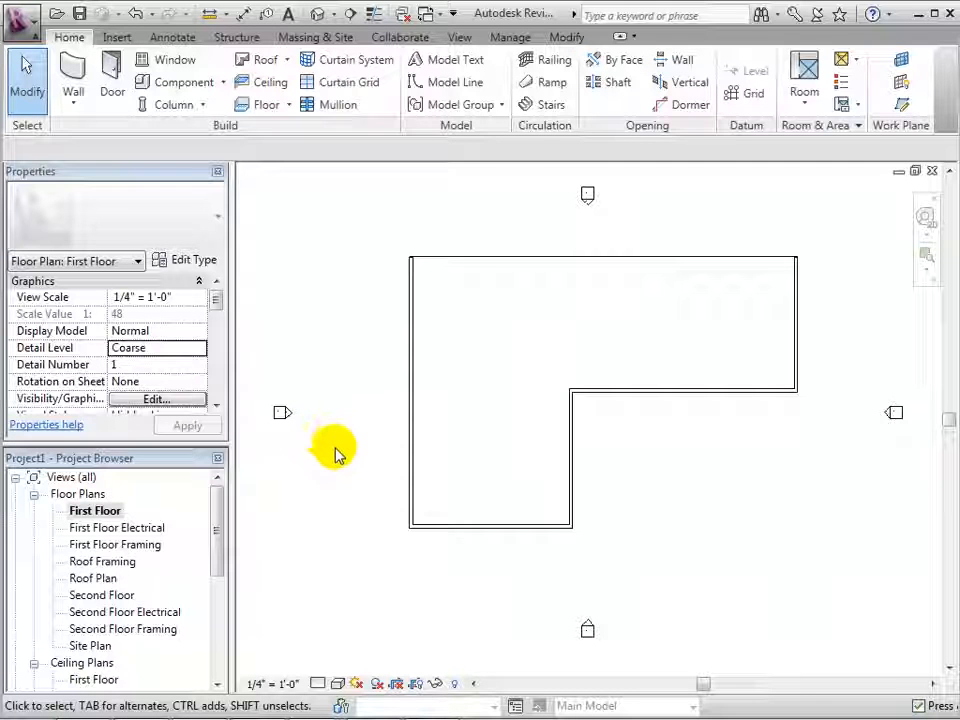
scroll(456, 581, up, 5)
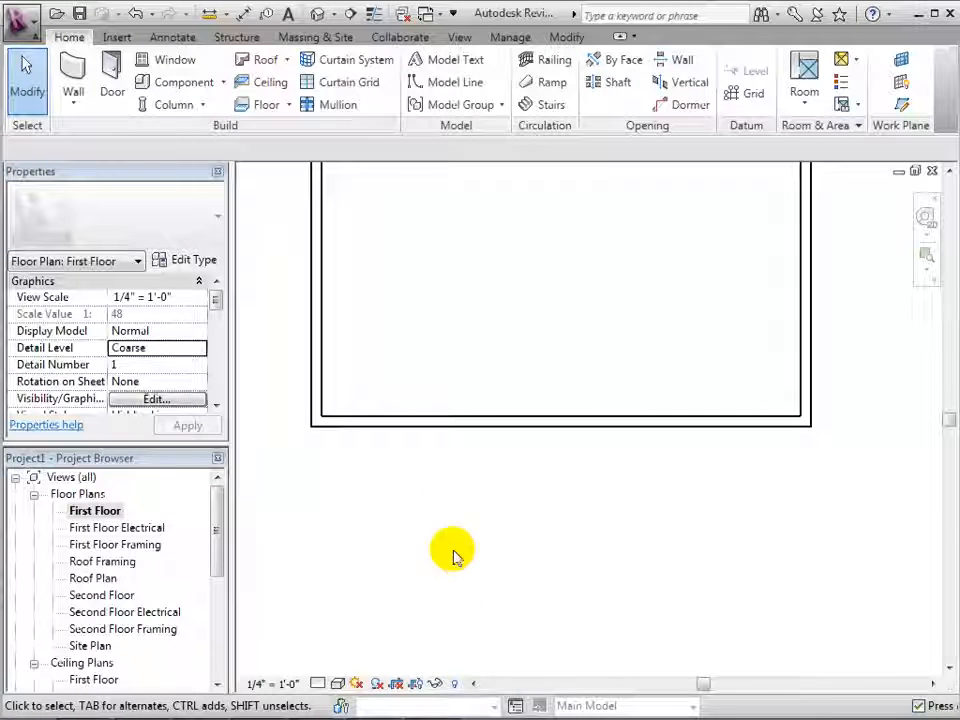
Place three tagged Fixed with Trim 24" x 48" windows in the lower wall, starting about 4' 6" from its left corner, spaced about 4' 6" and 5' apart.
click(168, 59)
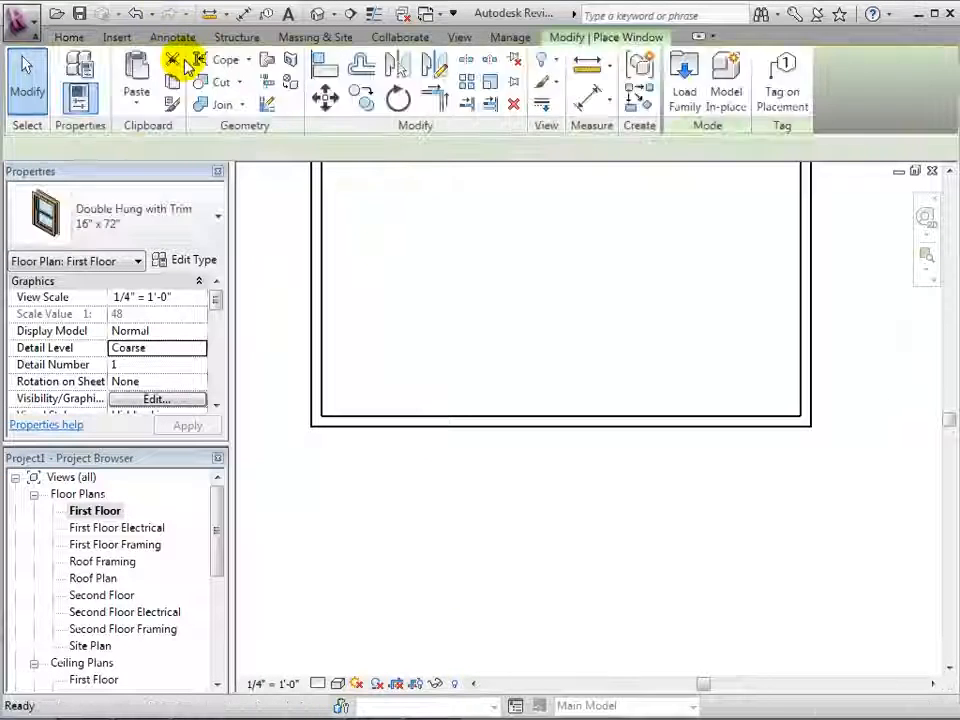
click(208, 203)
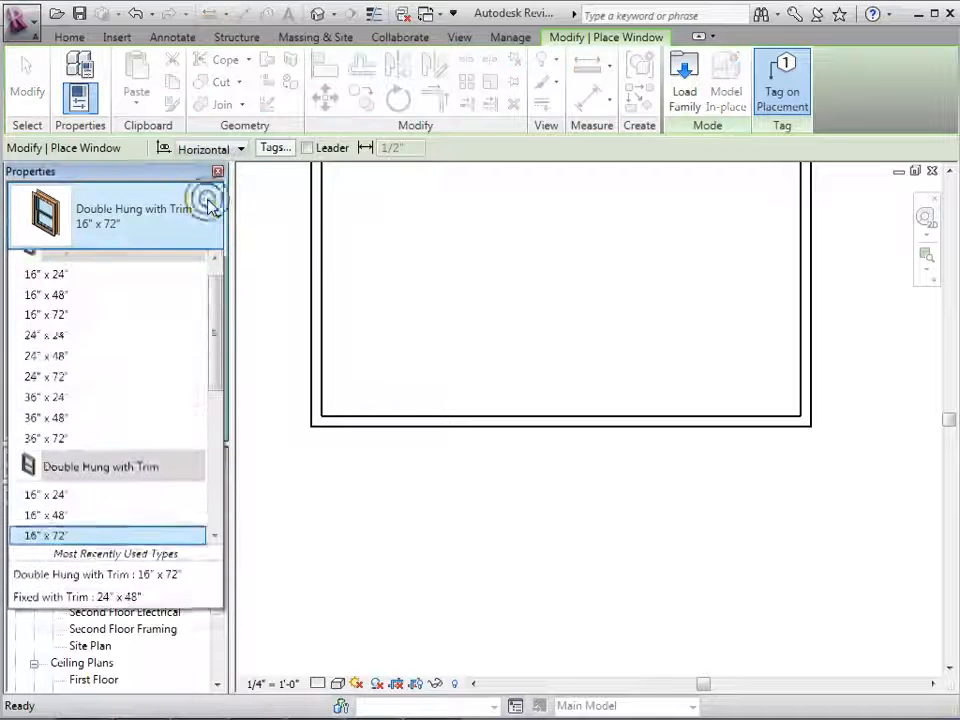
click(216, 264)
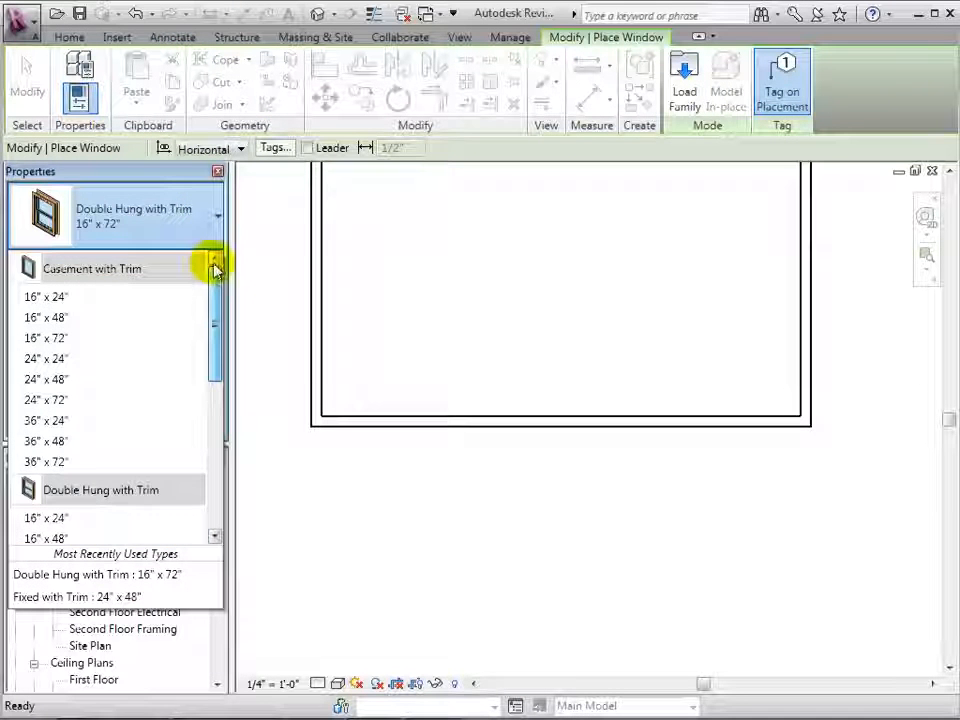
scroll(214, 347, down, 4)
drag(213, 432, 214, 450)
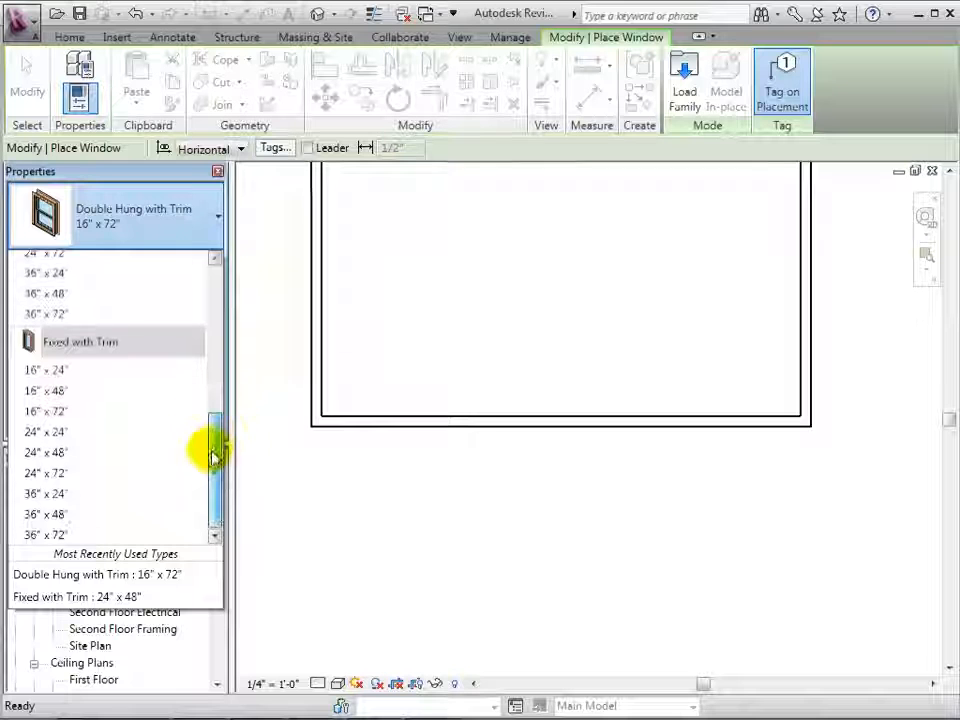
click(120, 455)
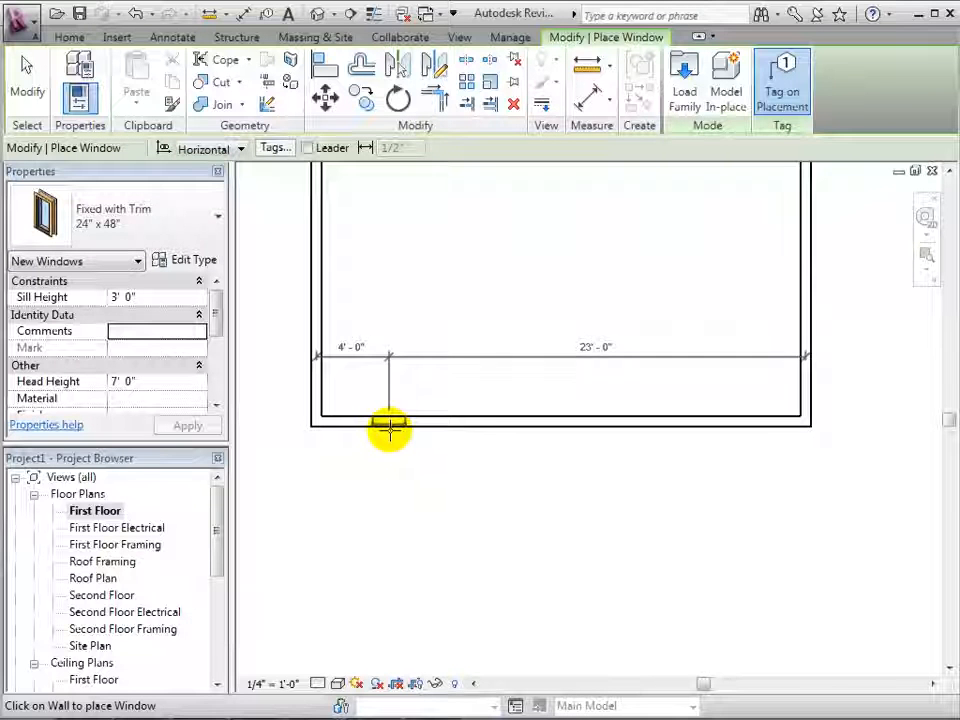
click(395, 418)
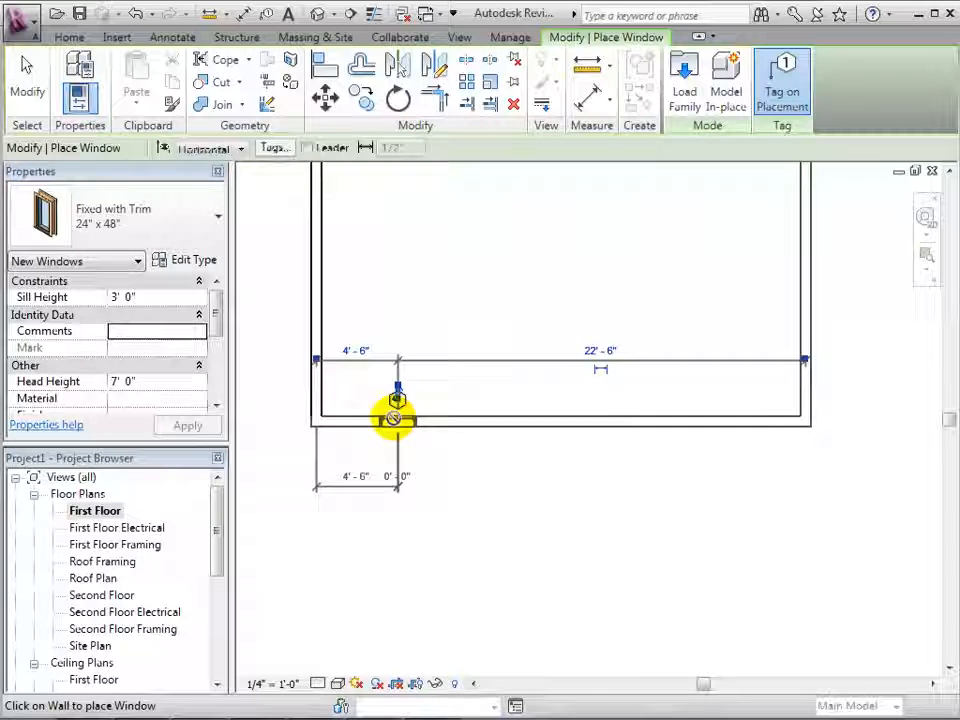
click(478, 412)
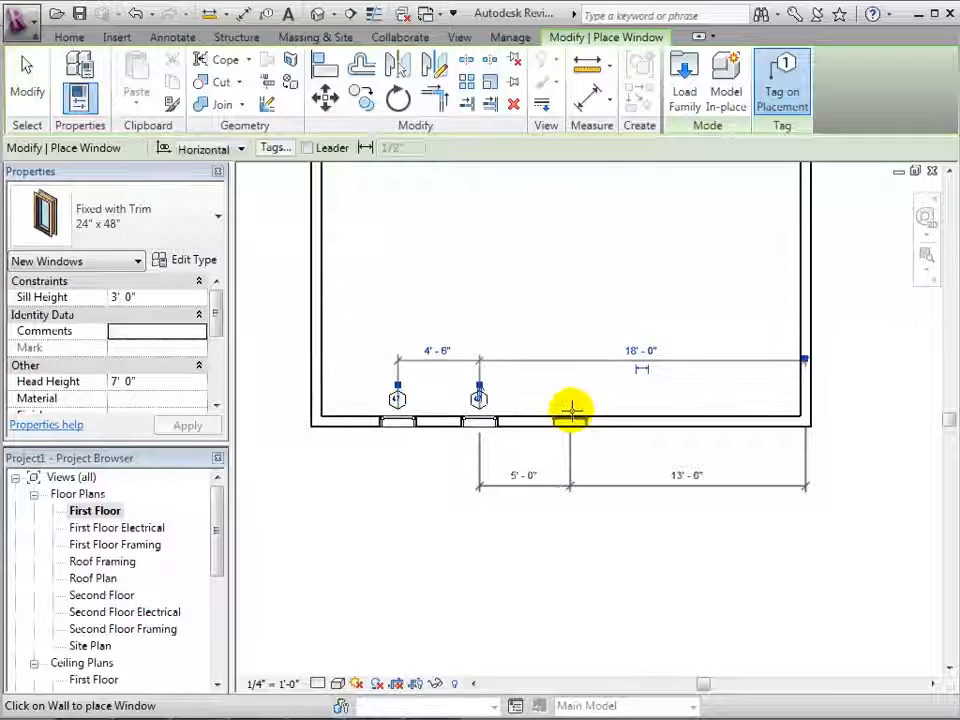
click(570, 410)
click(32, 92)
Examine the leftmost window's tag in plan, view the three windows in the 3D view, and return to the First Floor plan.
scroll(445, 445, up, 2)
scroll(444, 441, up, 2)
middle_drag(378, 325, 492, 297)
scroll(492, 297, down, 1)
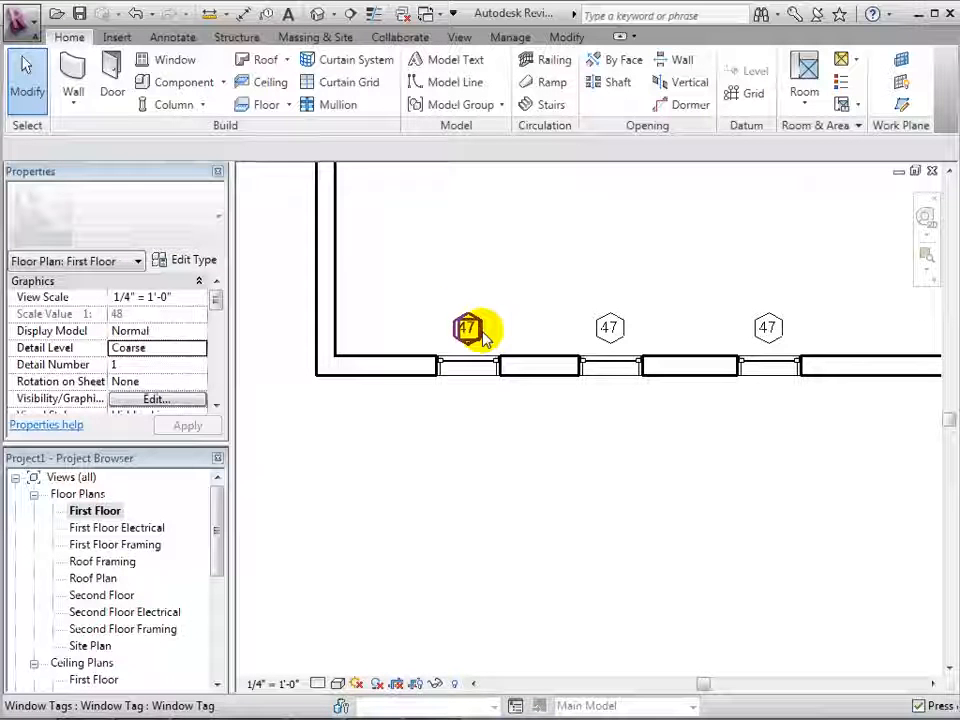
click(478, 334)
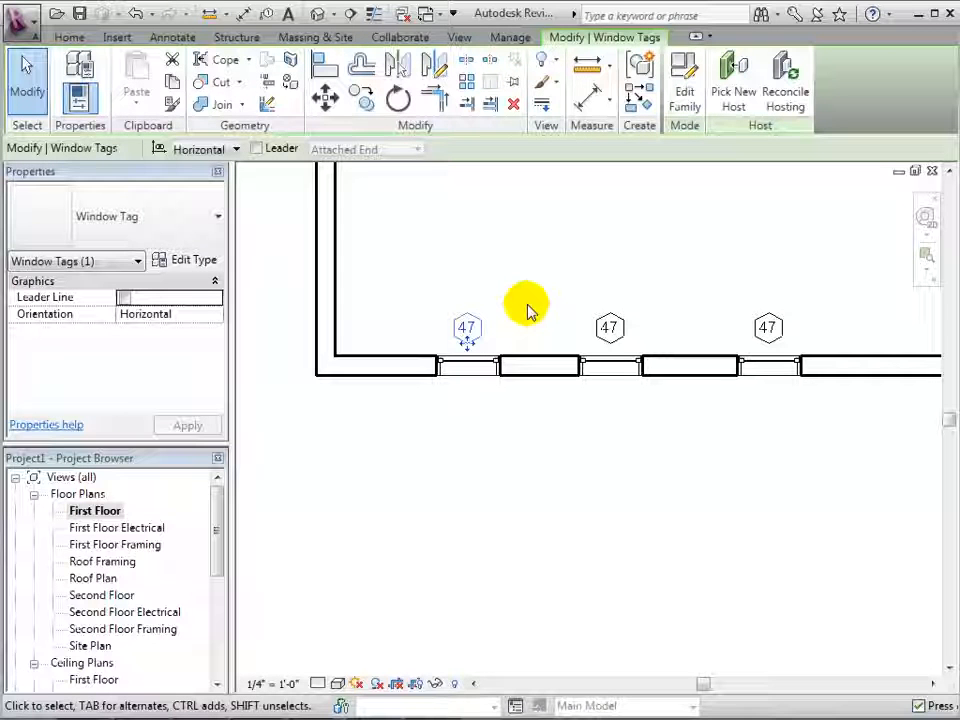
click(528, 310)
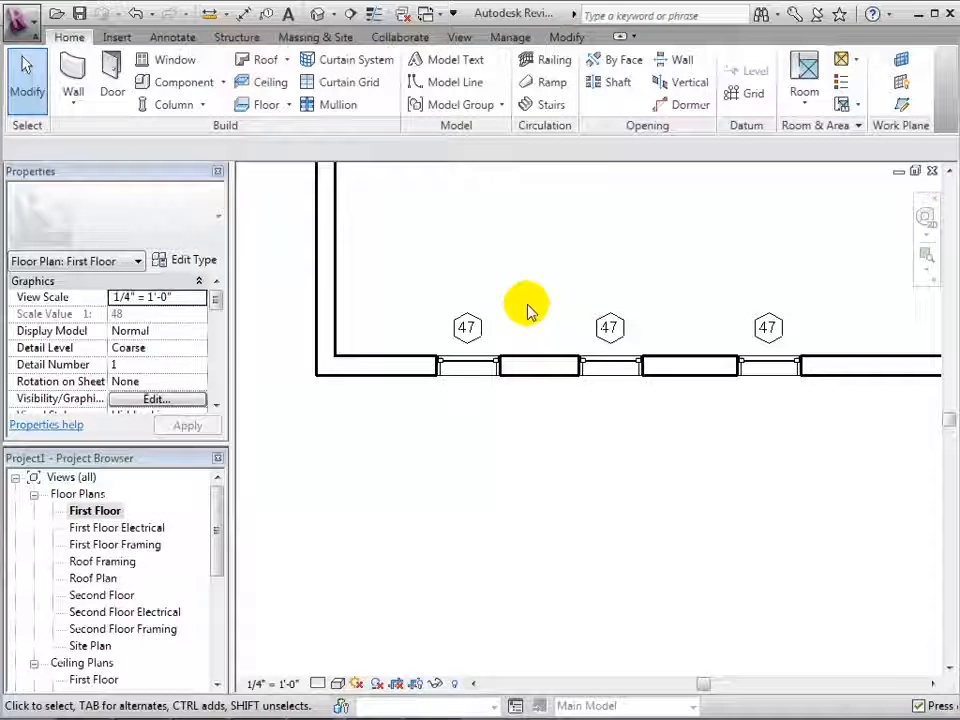
click(317, 14)
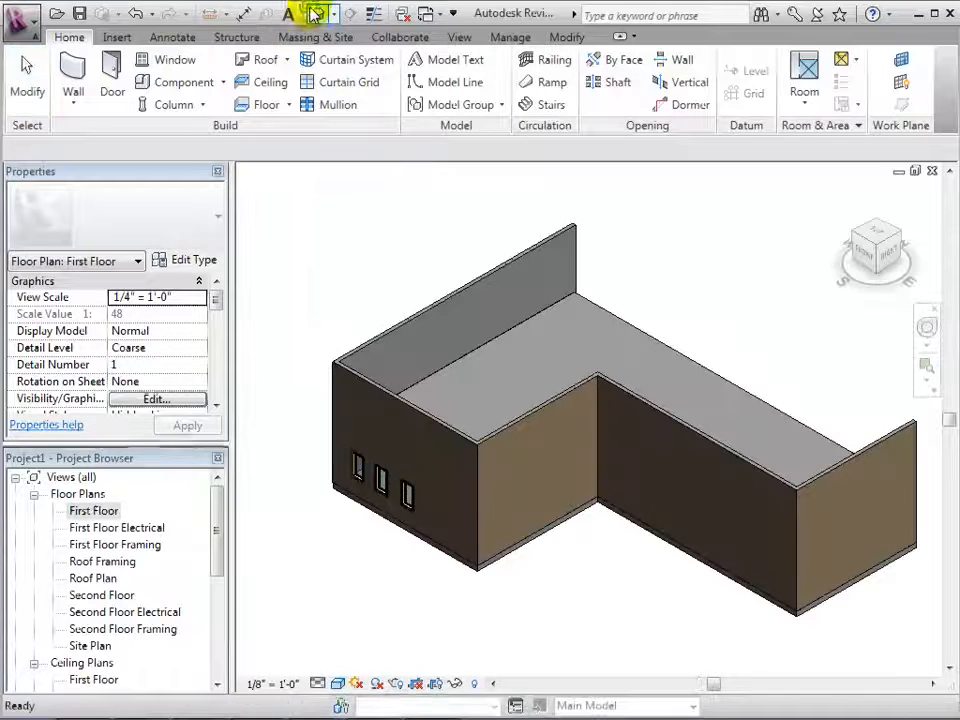
scroll(315, 549, up, 3)
middle_drag(315, 549, 388, 551)
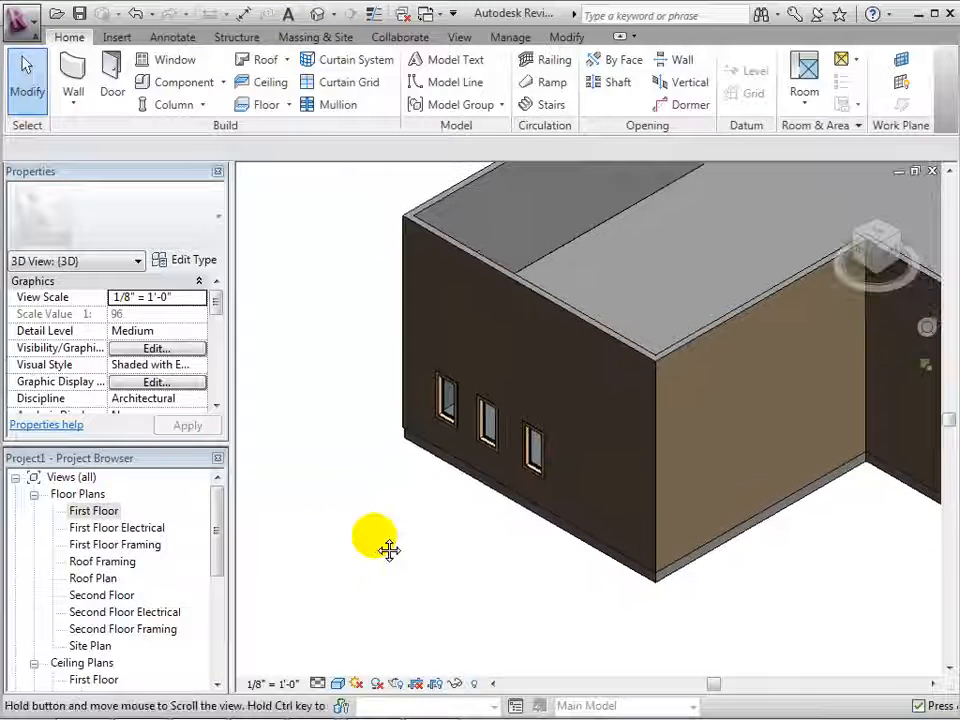
double_click(93, 510)
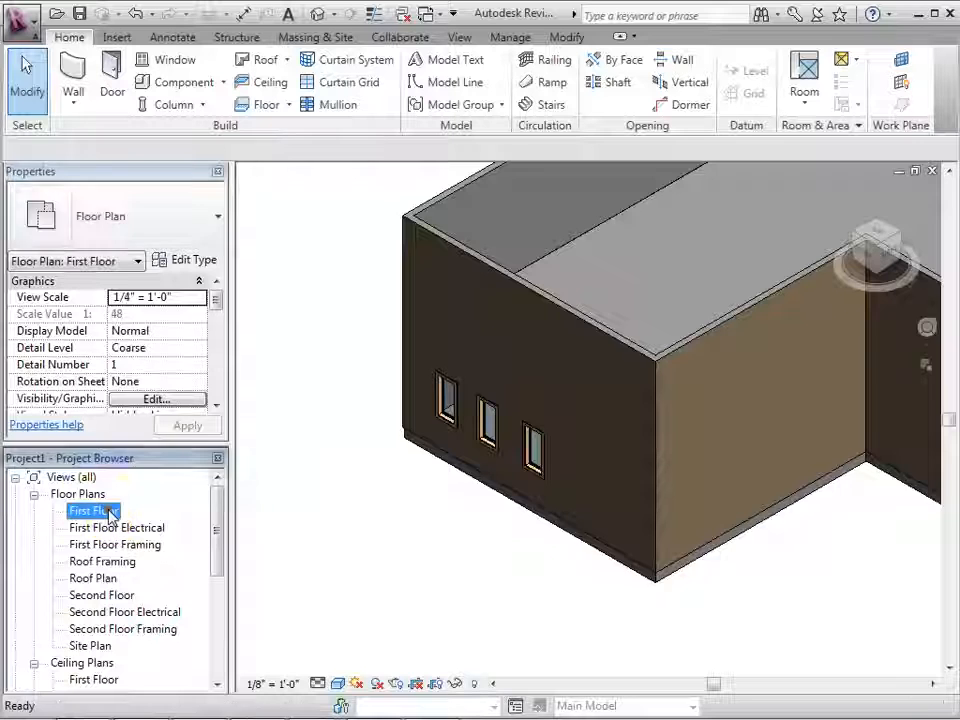
scroll(443, 465, down, 3)
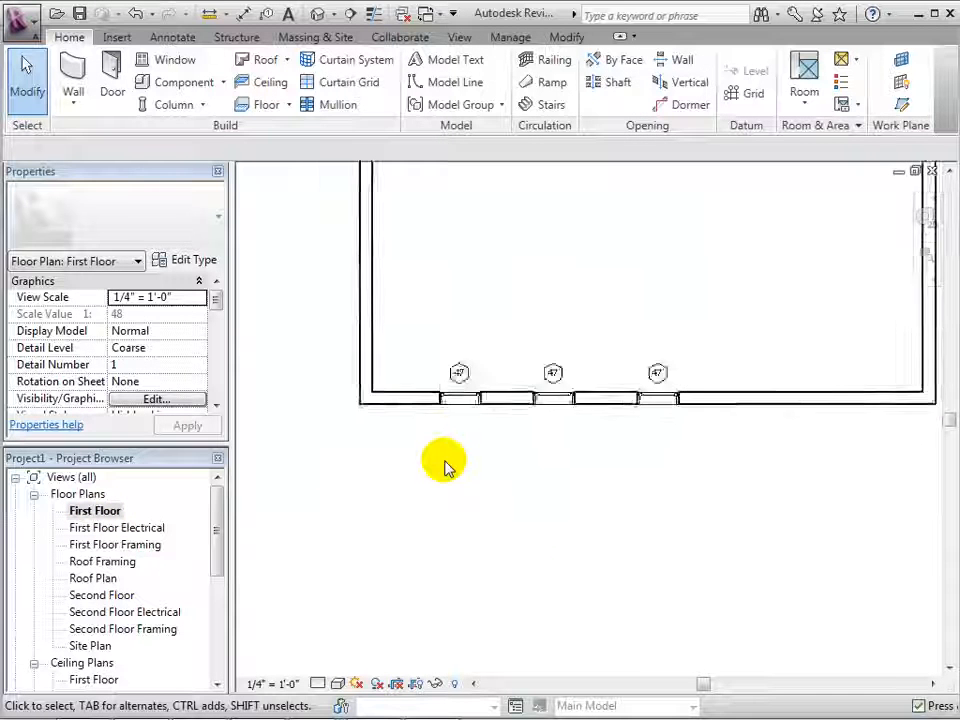
Set the leftmost window 3' 0" from the left wall and the middle window 4' from the leftmost one.
click(453, 418)
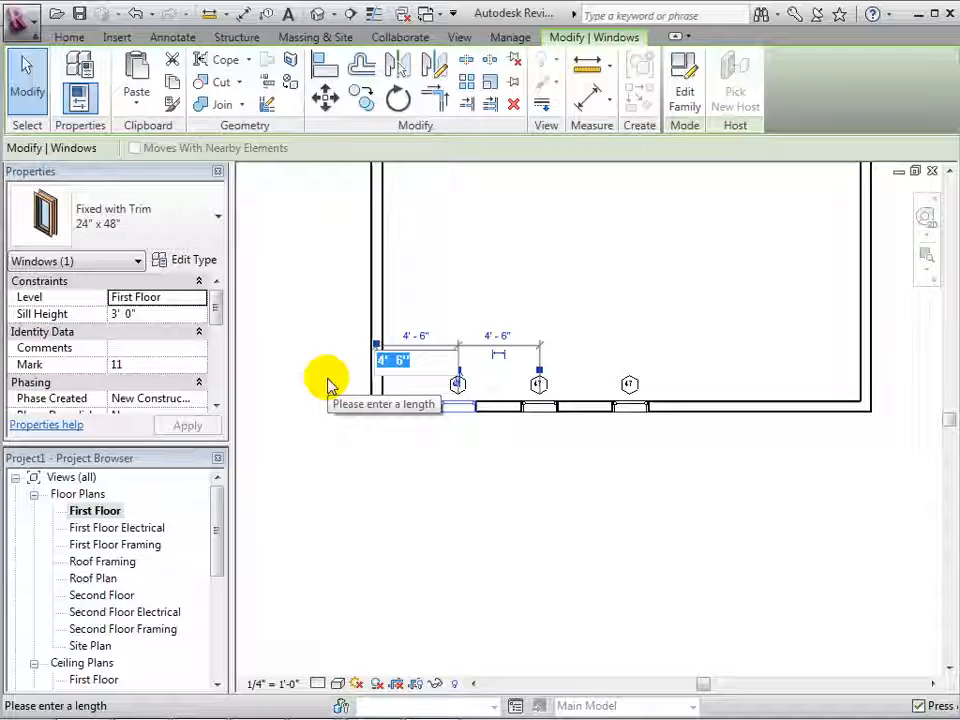
text(0)
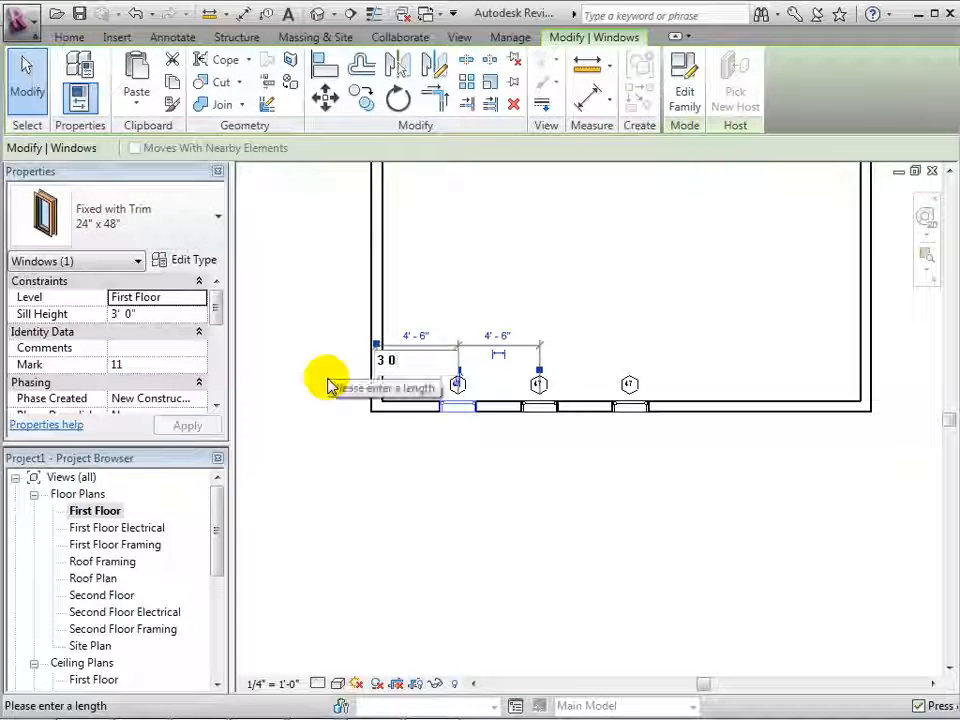
key(Return)
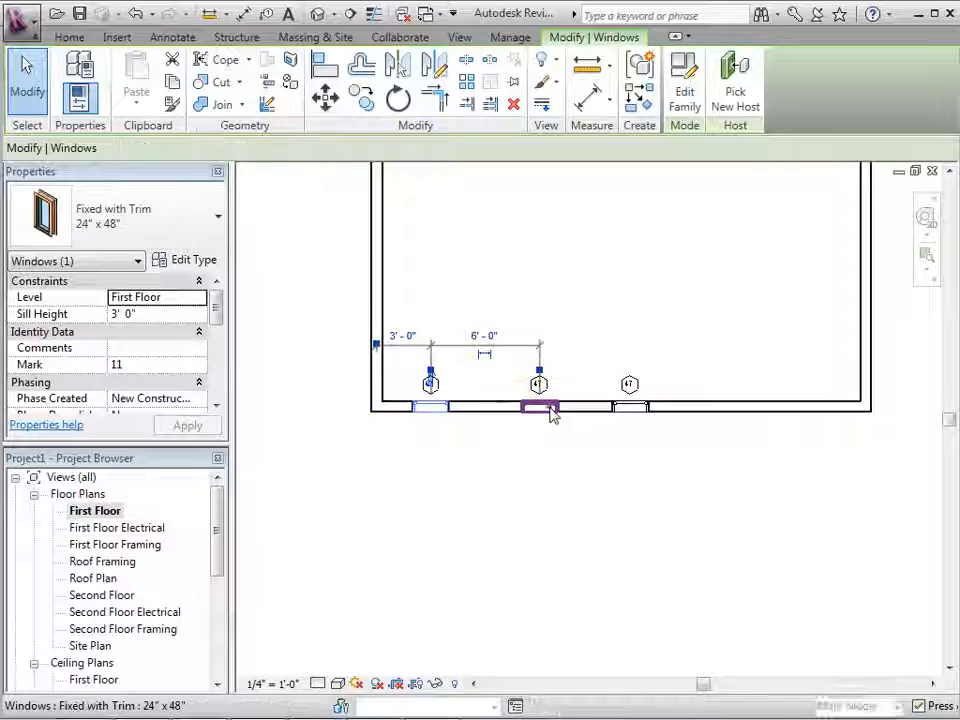
click(552, 410)
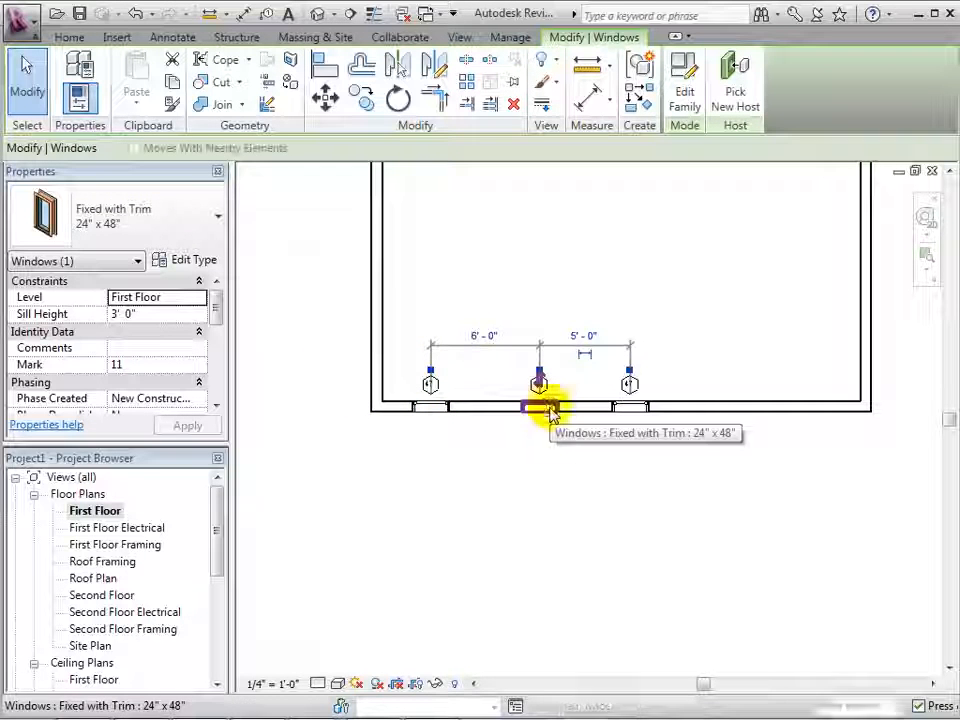
click(494, 353)
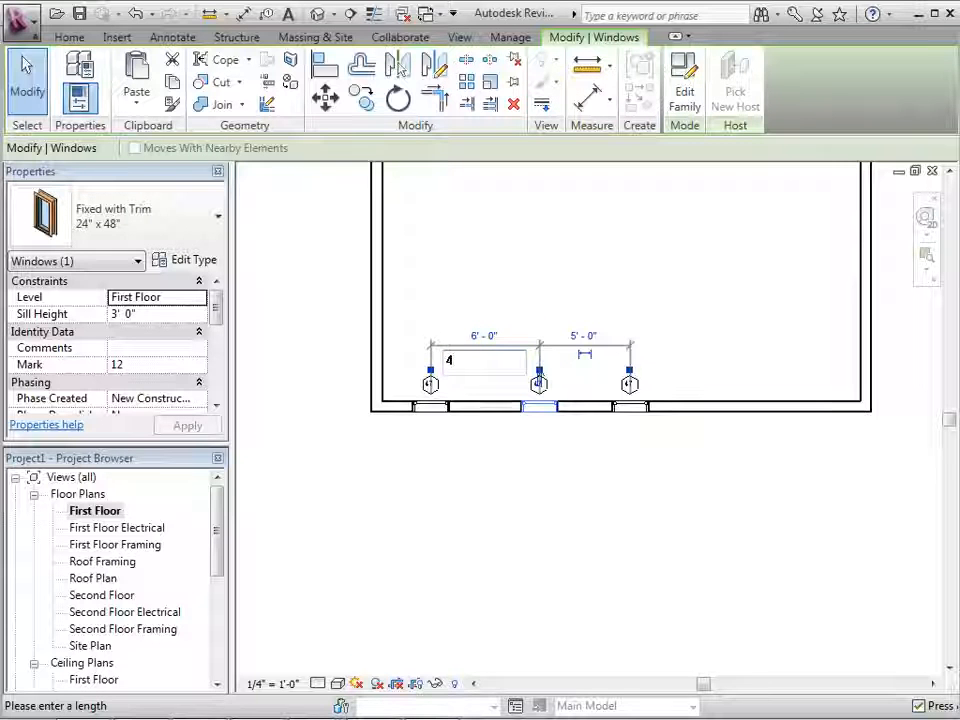
key(Return)
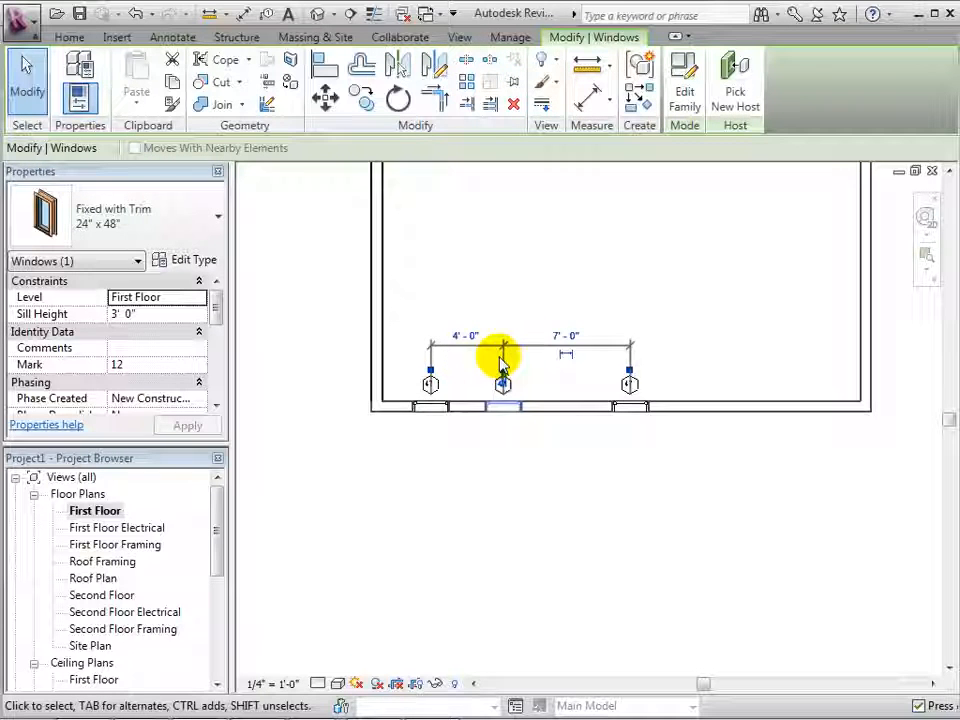
click(557, 289)
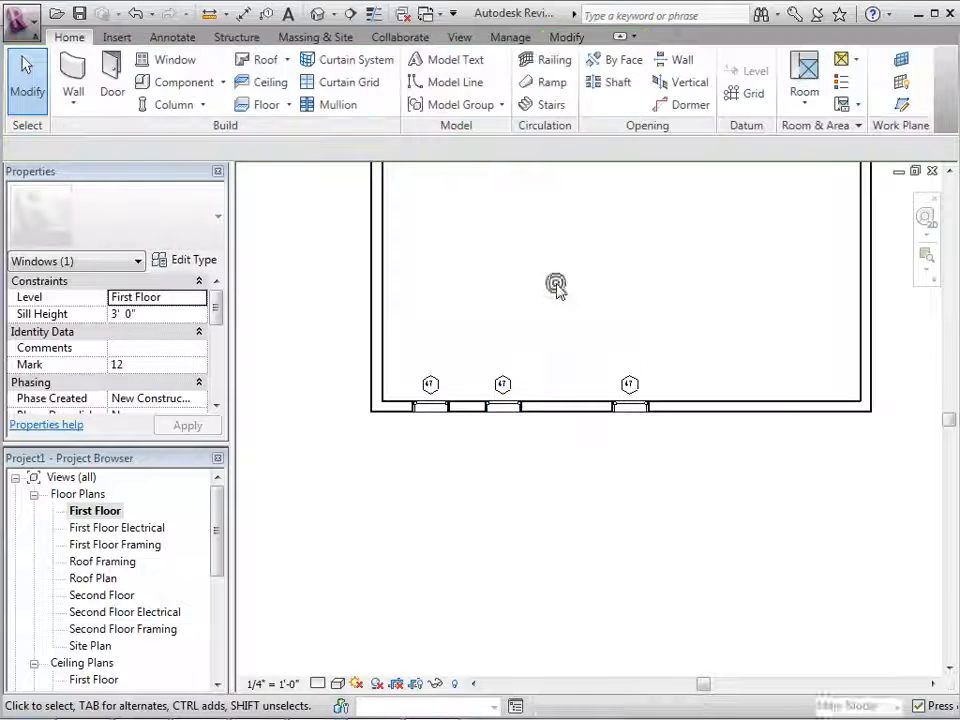
Place an aligned dimension string from the left wall's centerline through the three window centers to the right wall and make its segments equal.
click(190, 37)
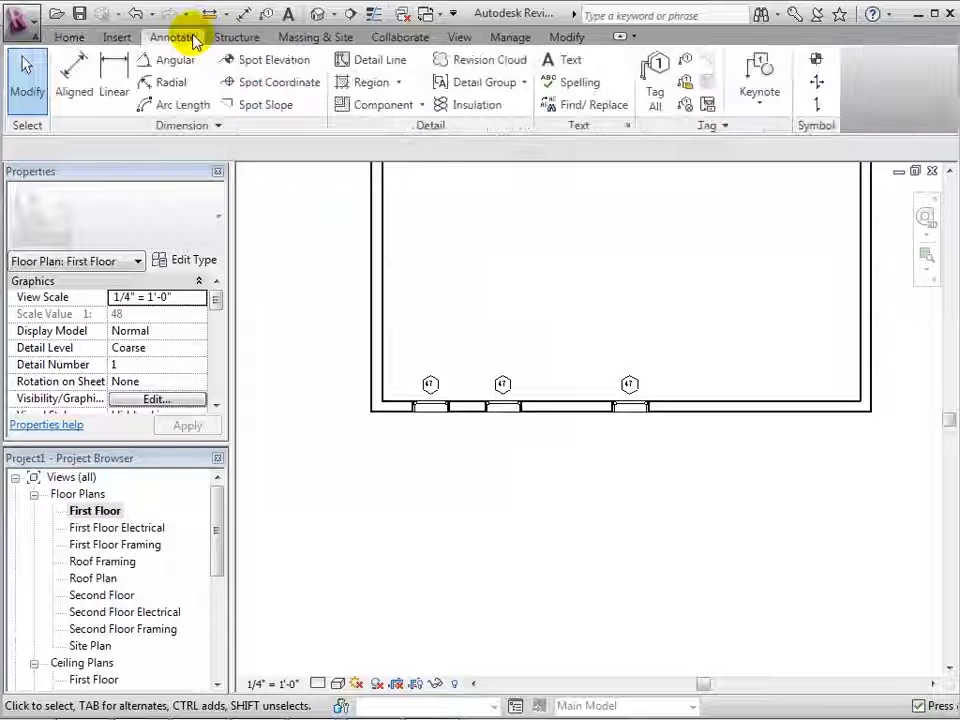
click(74, 75)
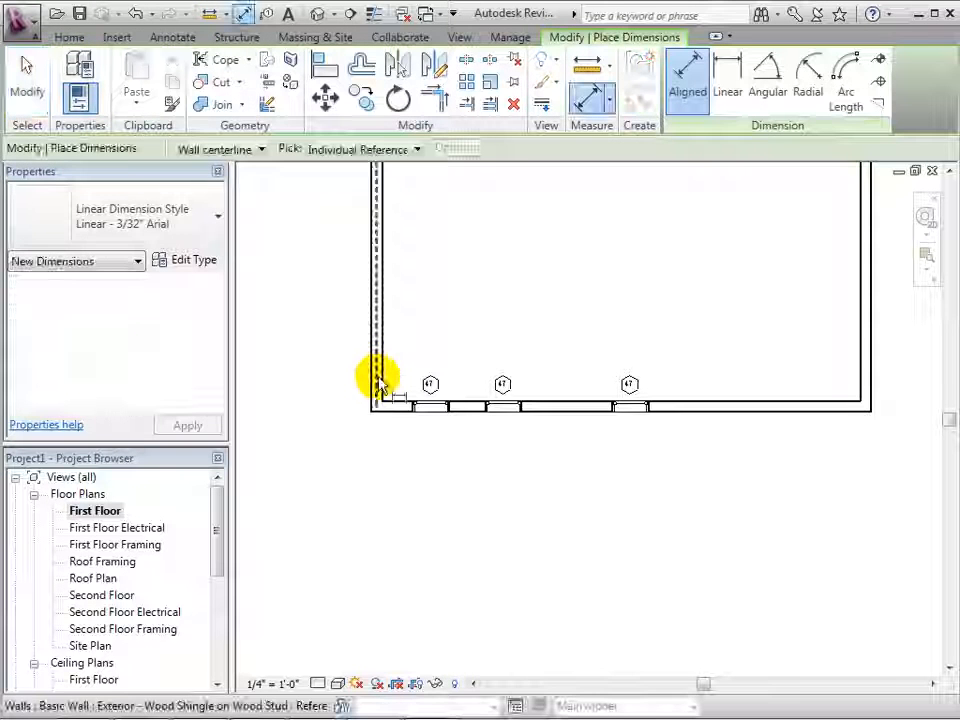
click(380, 386)
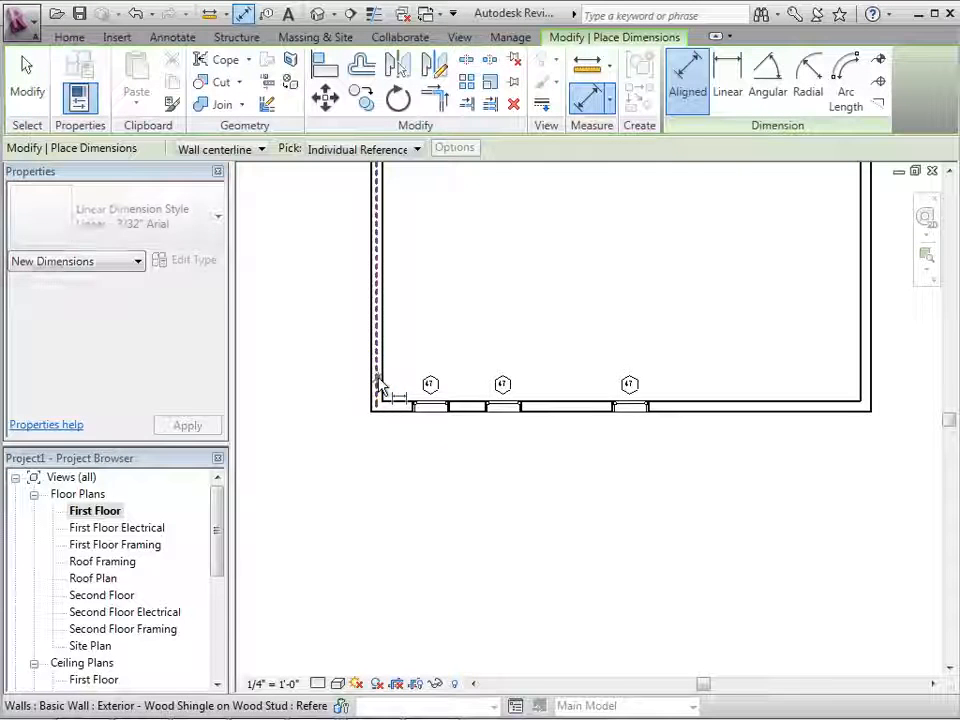
click(436, 412)
click(505, 411)
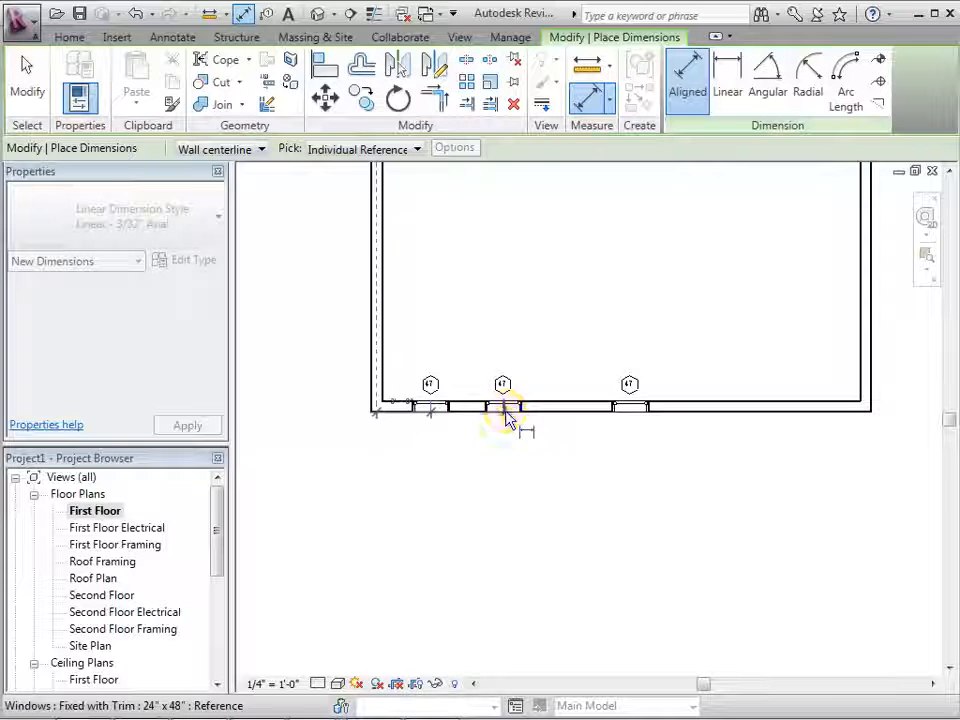
click(634, 414)
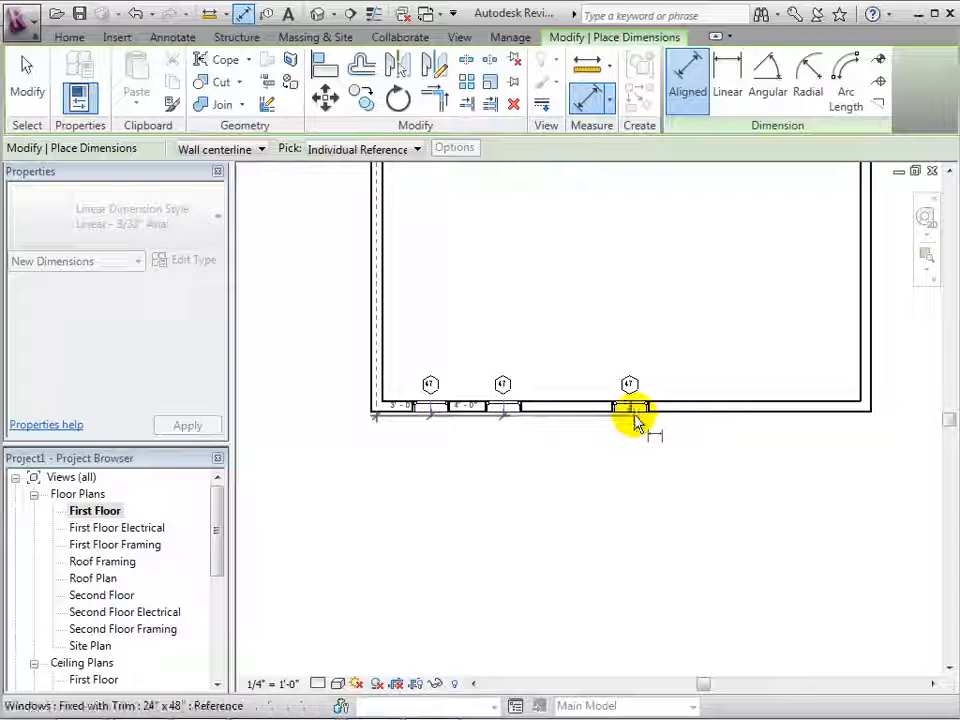
click(870, 403)
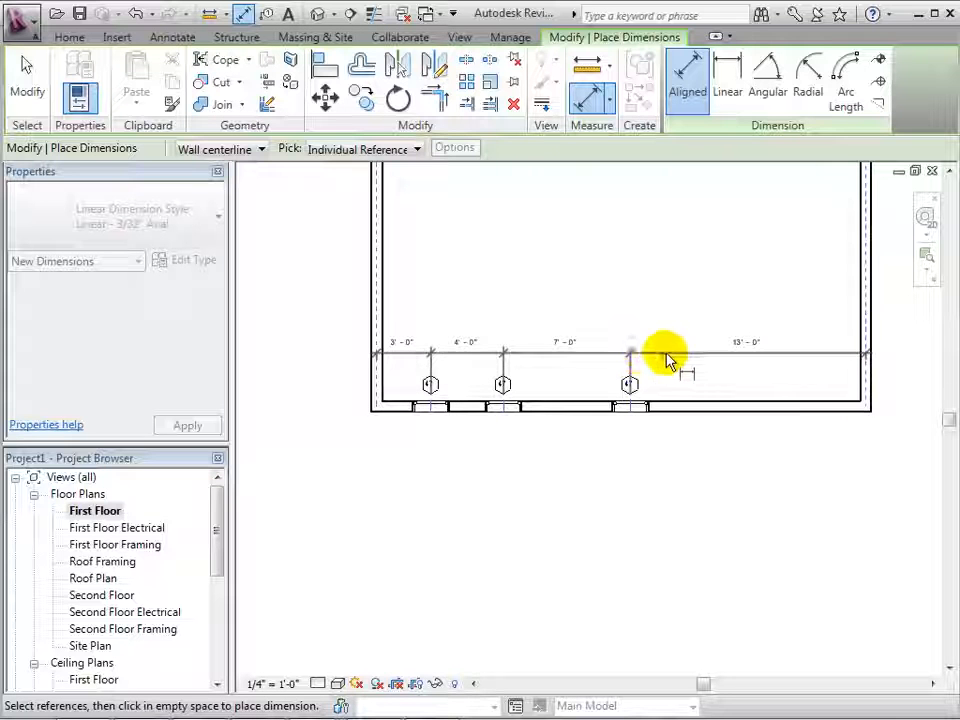
click(699, 368)
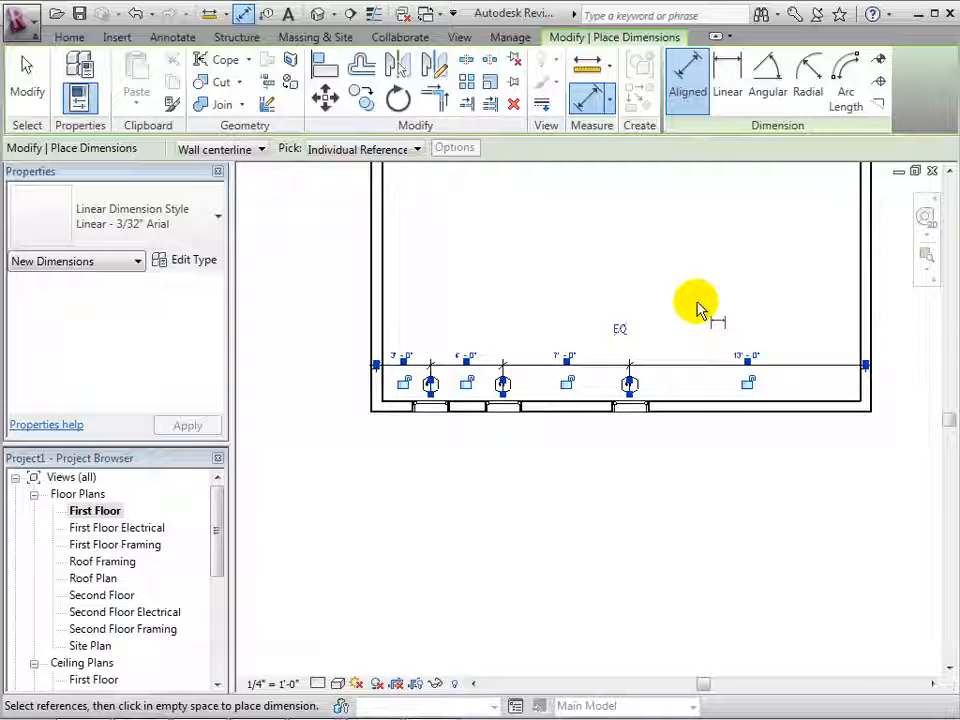
click(620, 331)
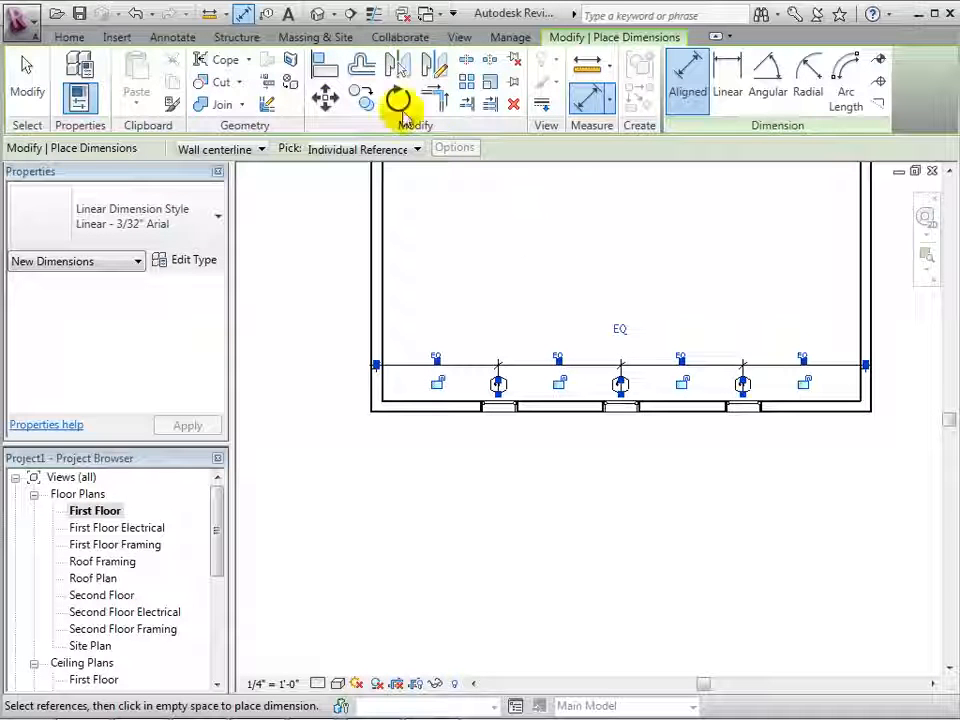
Examine the spacing of the three windows in the 3D view and end the dimension command.
click(318, 15)
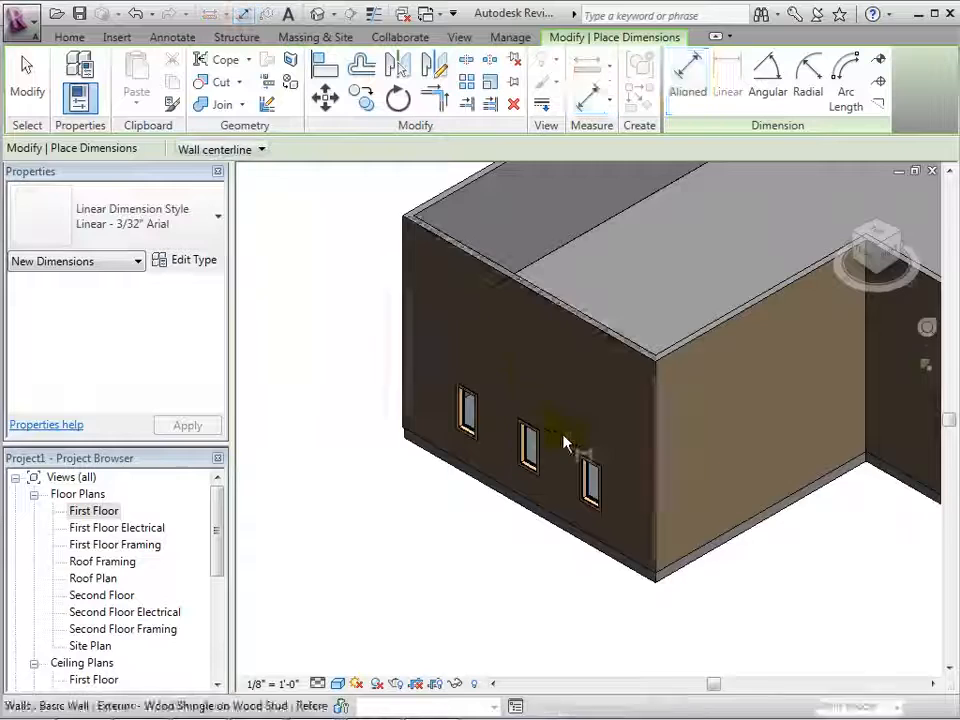
scroll(556, 440, up, 4)
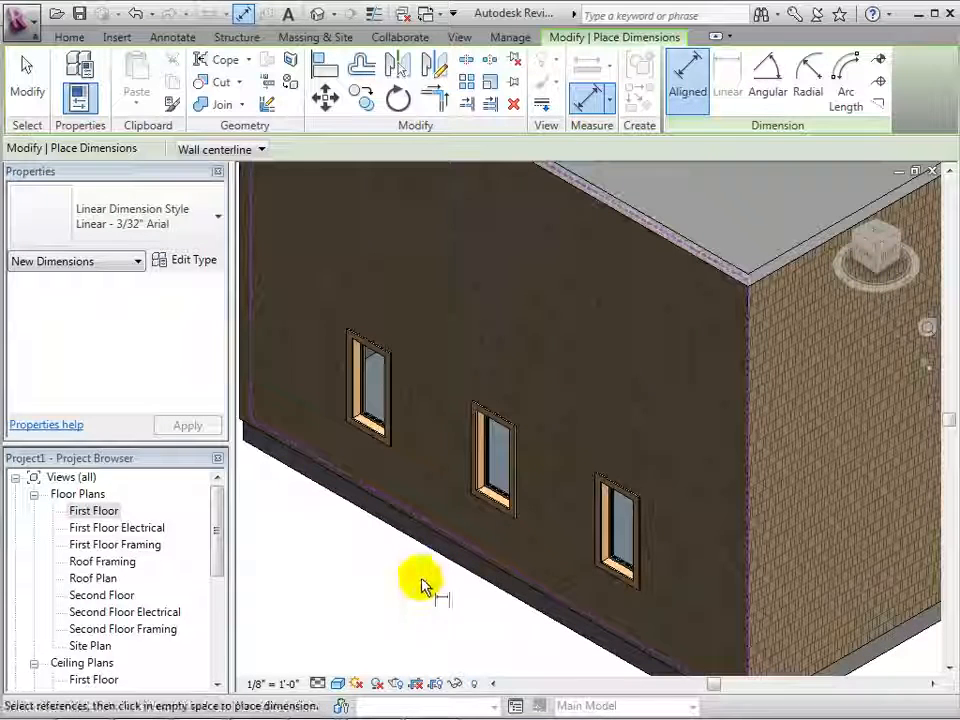
key(Escape)
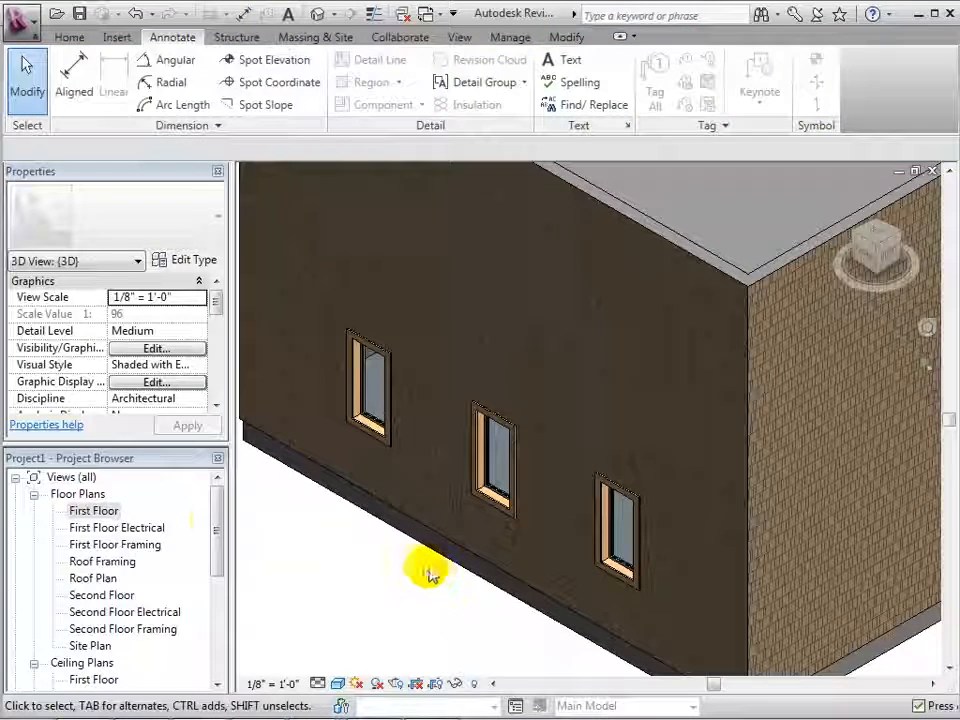
Return to the First Floor plan and flip the facing of the leftmost window in the lower wall.
double_click(93, 510)
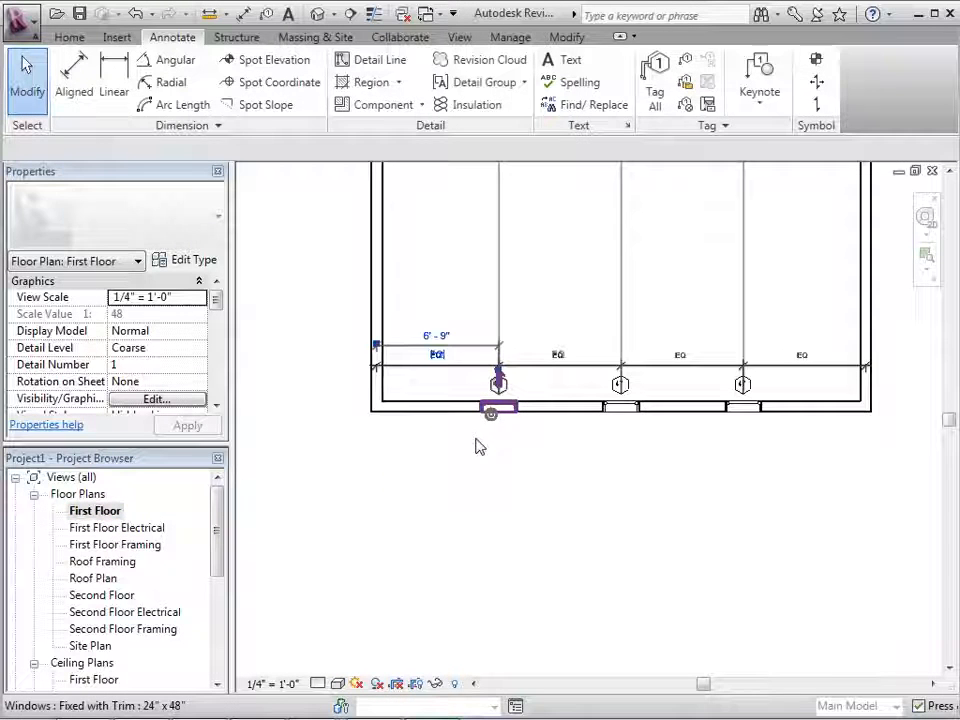
click(487, 425)
scroll(456, 384, up, 3)
scroll(495, 385, up, 2)
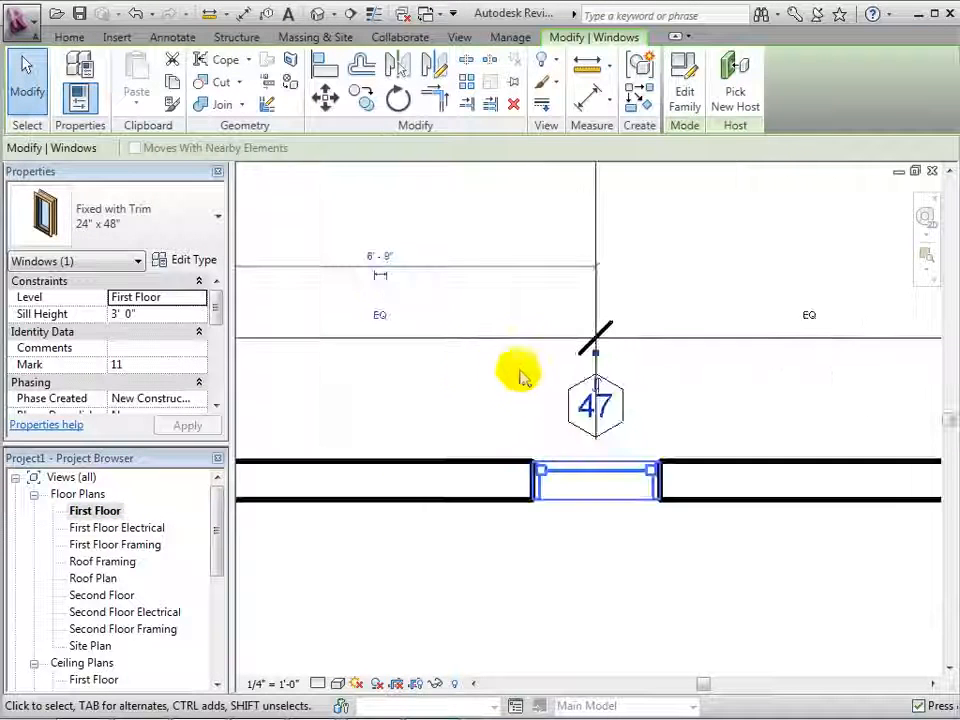
scroll(683, 377, up, 2)
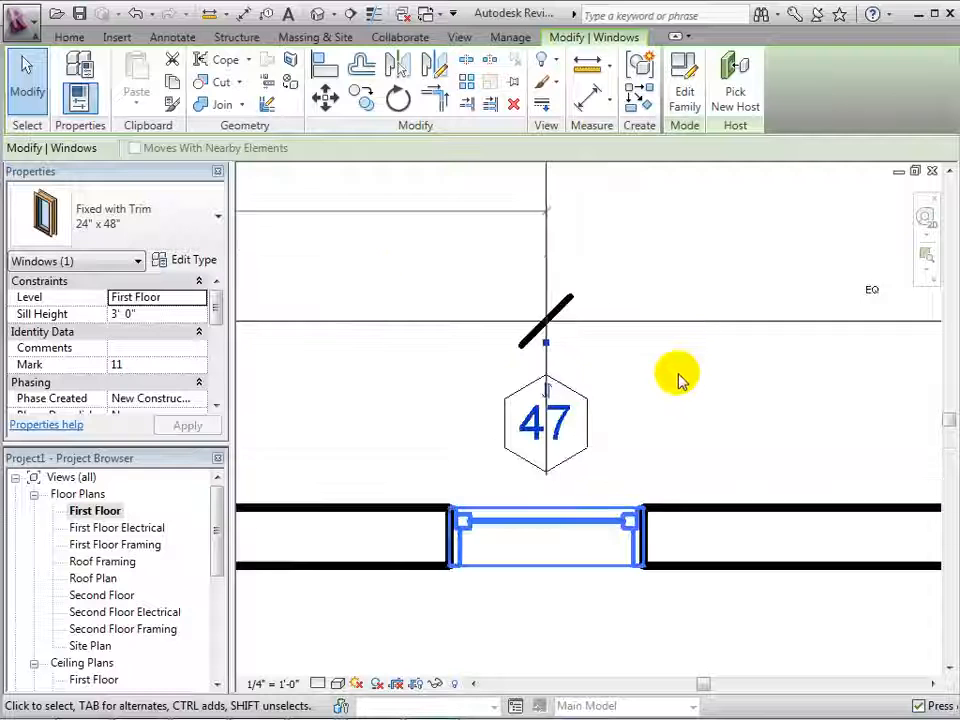
click(547, 390)
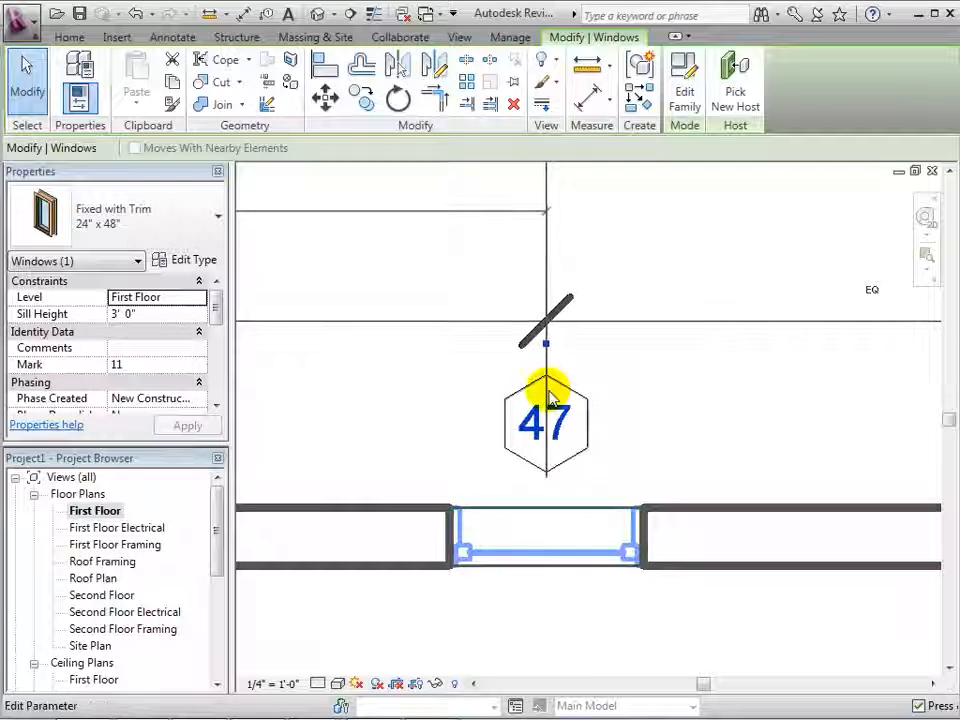
Flip the facing of the middle and rightmost windows in the lower wall to match the leftmost one, and clear the selection.
scroll(700, 428, down, 3)
middle_drag(720, 431, 495, 426)
scroll(495, 426, down, 1)
click(640, 470)
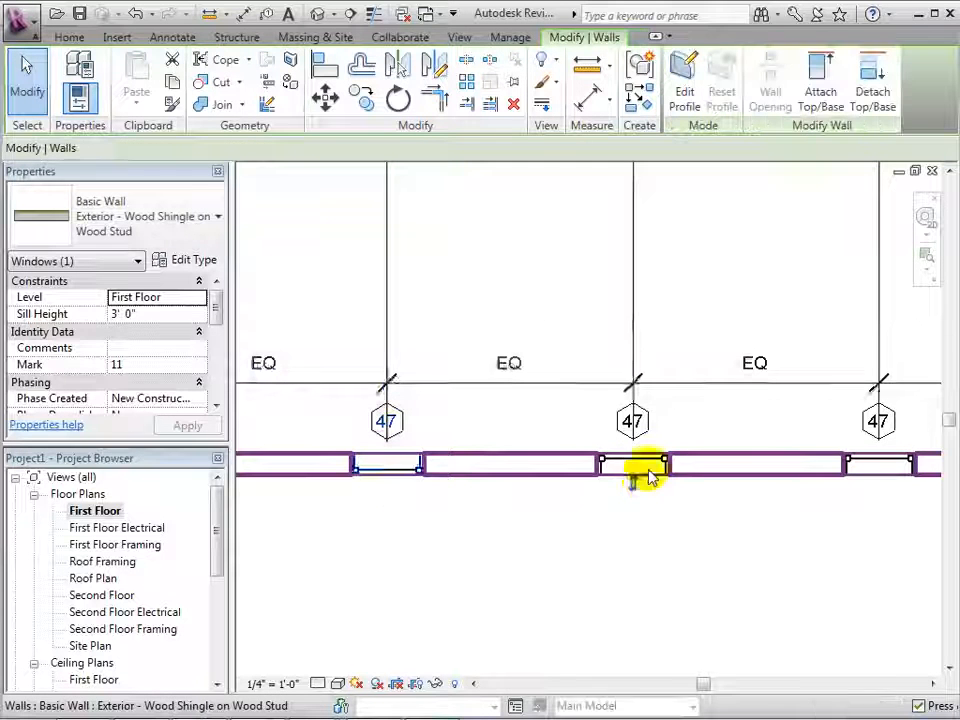
click(628, 456)
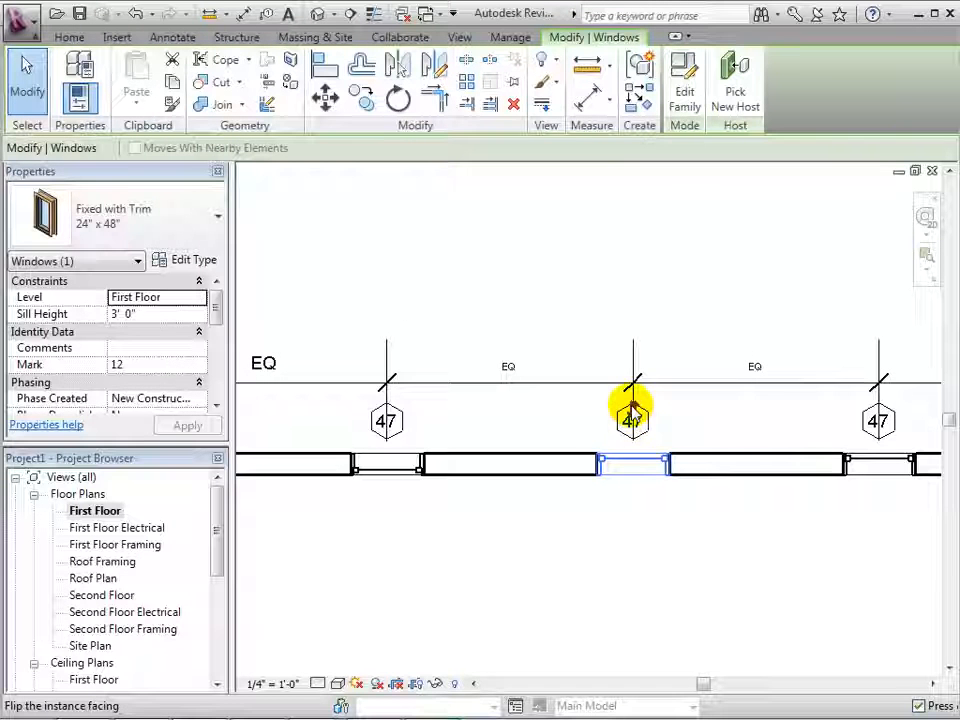
click(880, 465)
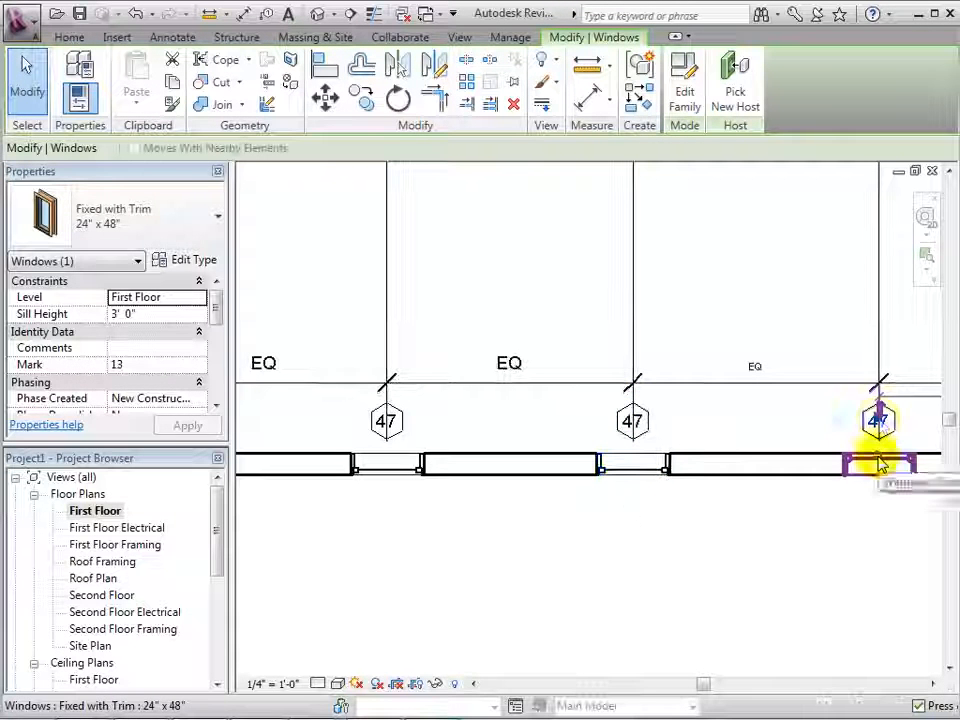
click(790, 418)
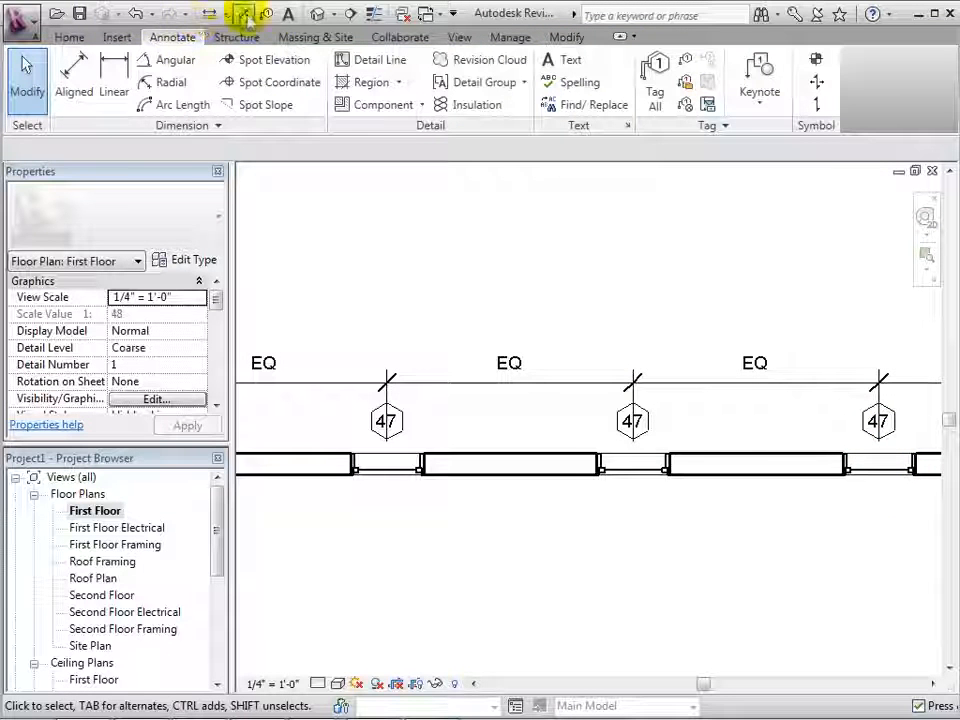
Examine the three flipped windows in the 3D view and orbit the building to show its left wall.
click(317, 14)
scroll(506, 528, up, 4)
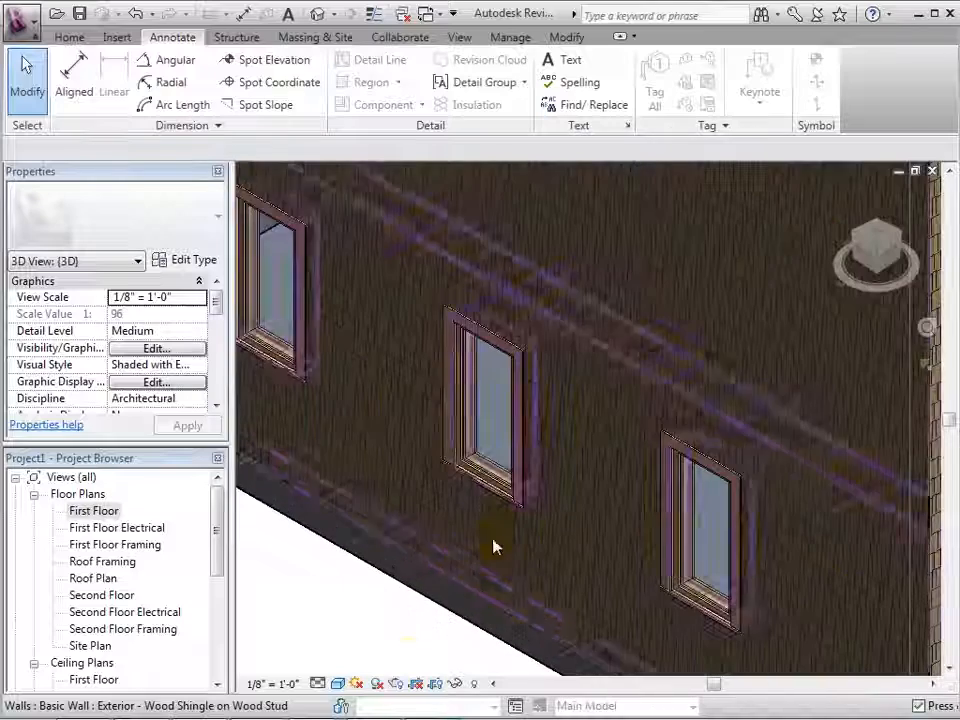
scroll(363, 640, down, 2)
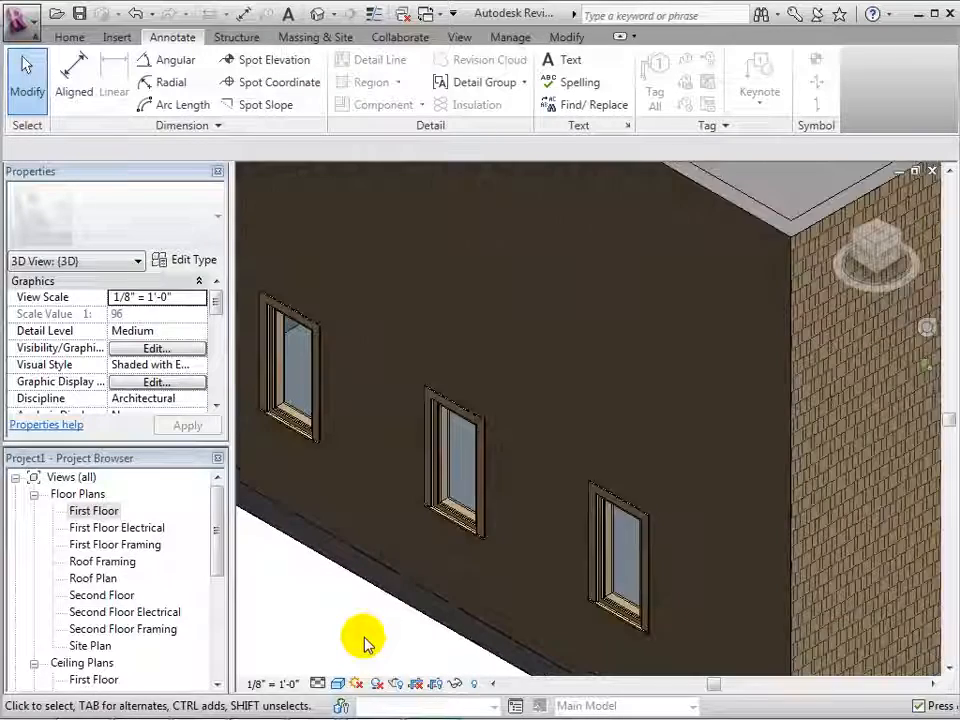
middle_drag(378, 650, 470, 612)
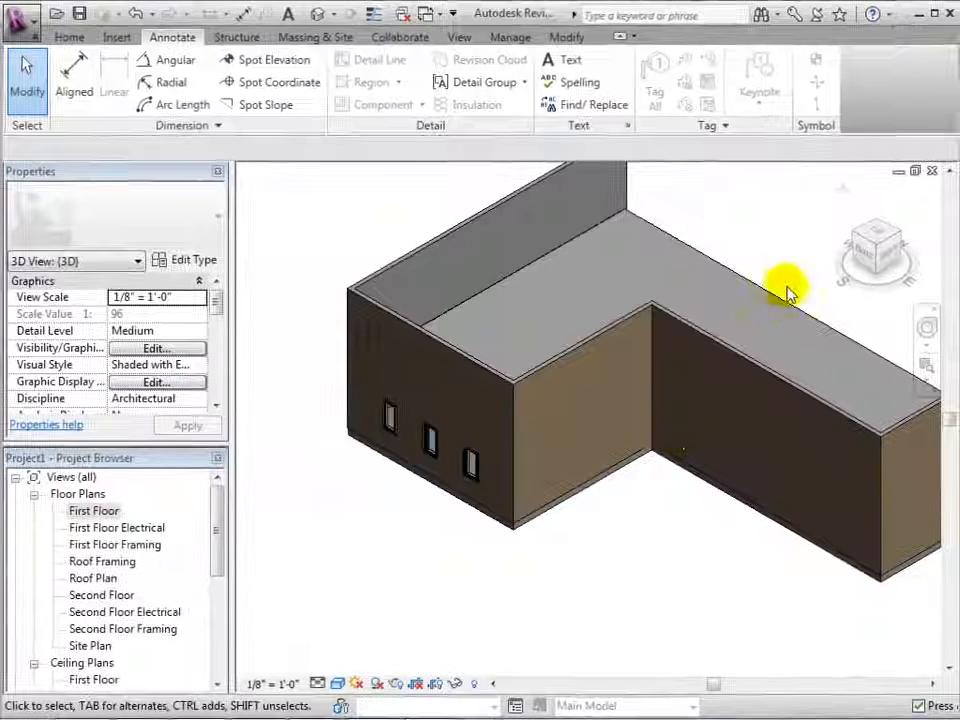
drag(855, 245, 955, 250)
drag(876, 250, 876, 229)
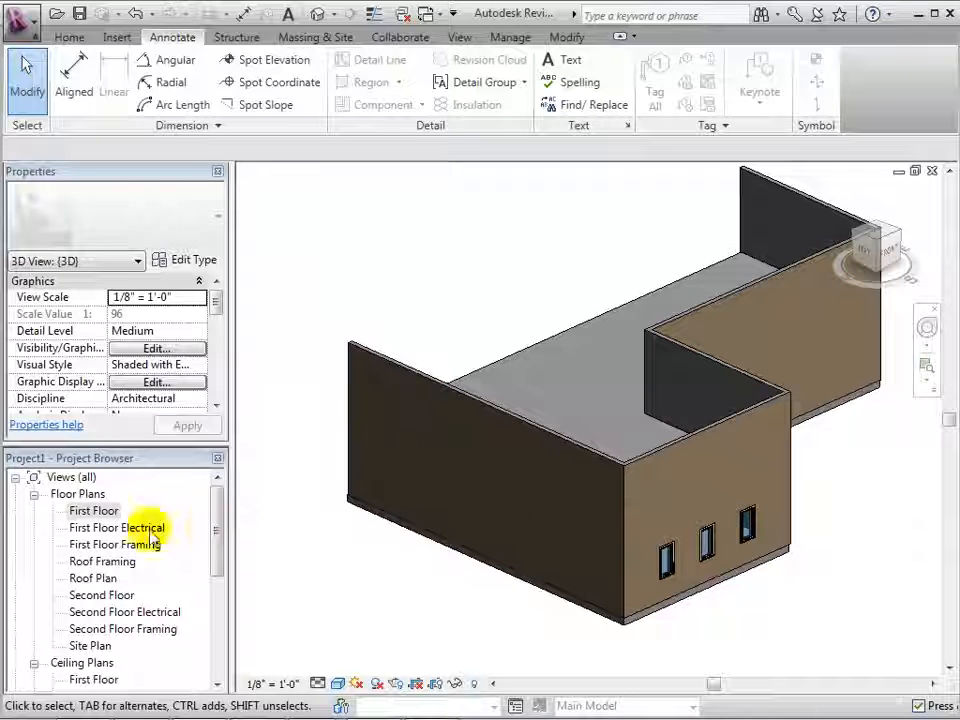
In the First Floor plan, place a tagged Fixed with Trim 24" x 48" window in the left wall, 5' 0" from its upper corner.
double_click(96, 511)
scroll(456, 525, down, 4)
middle_drag(461, 343, 553, 448)
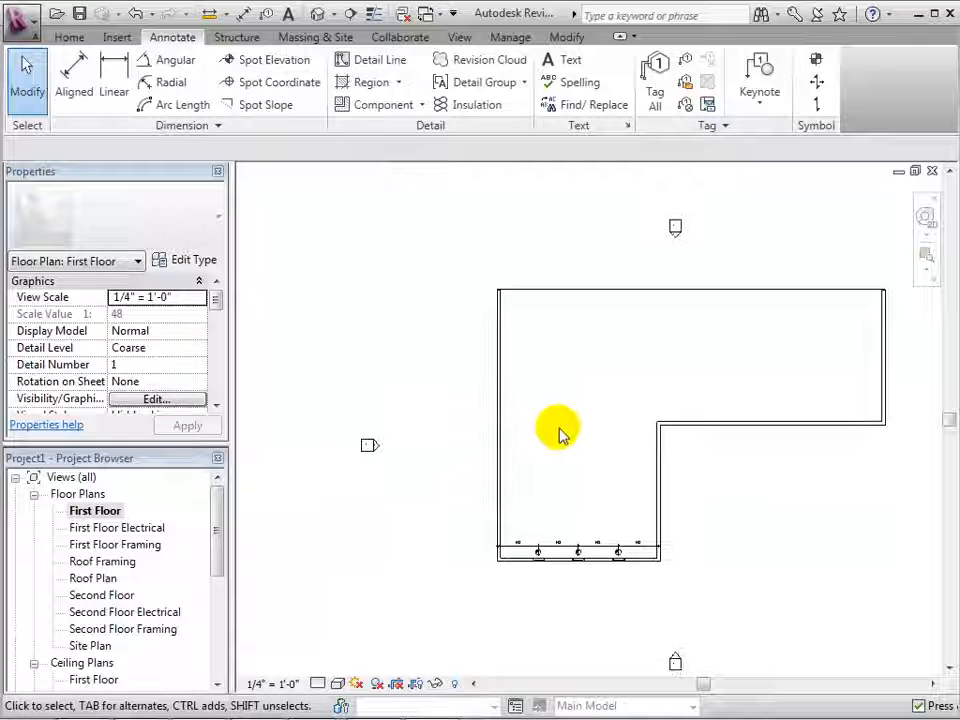
scroll(557, 437, up, 2)
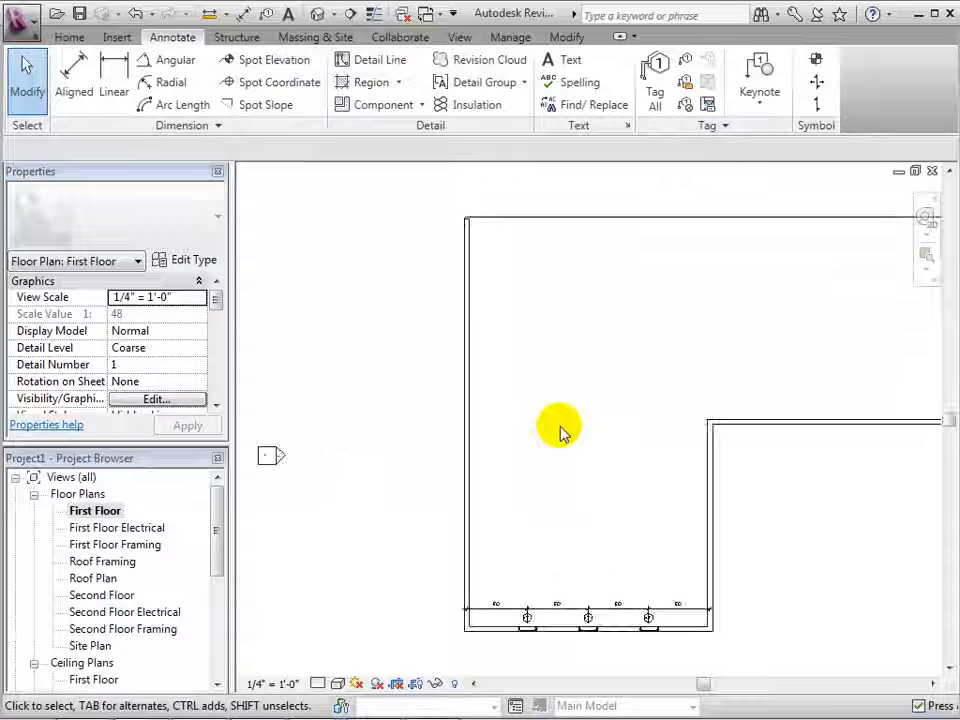
click(68, 40)
click(167, 61)
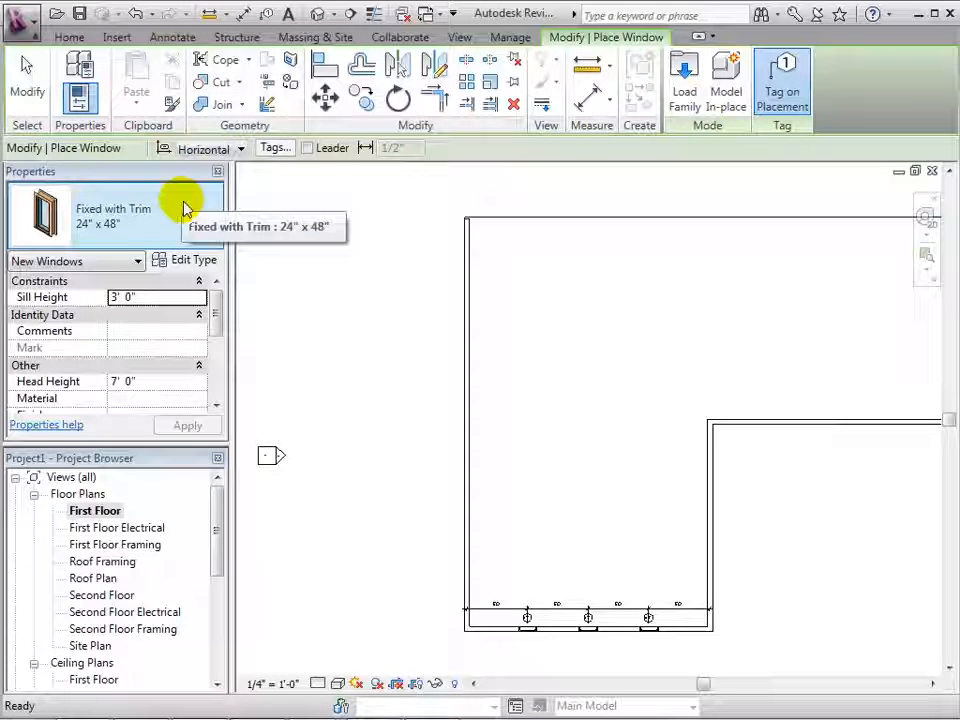
scroll(465, 263, up, 3)
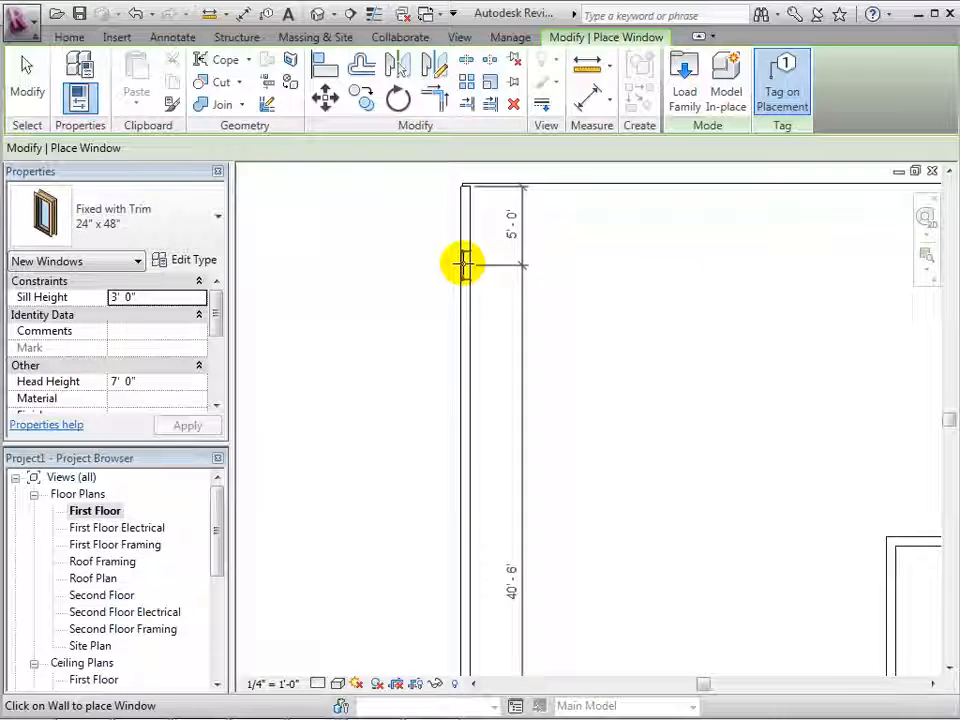
click(465, 263)
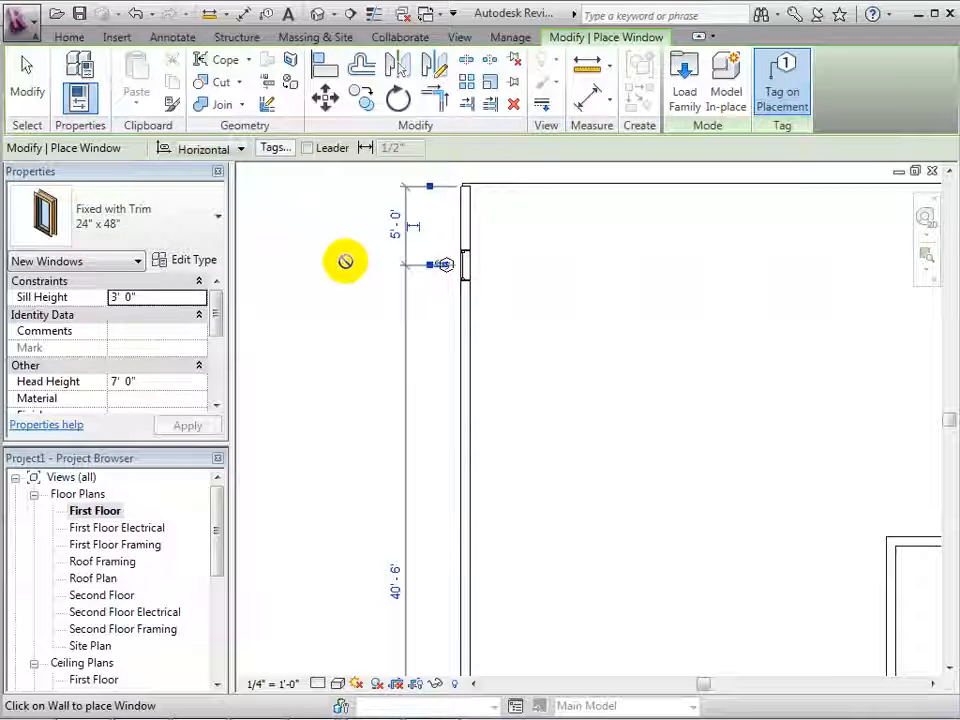
click(27, 80)
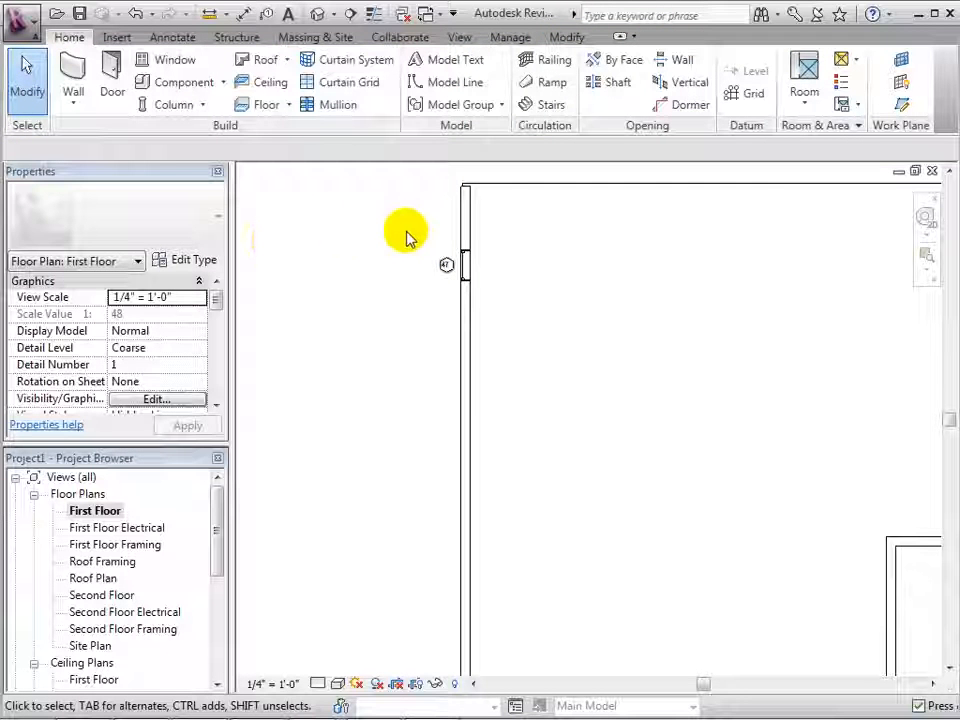
Array the left wall's window into 6 ungrouped copies running down the wall, with the 2nd placed 3' 6" from the first.
click(466, 263)
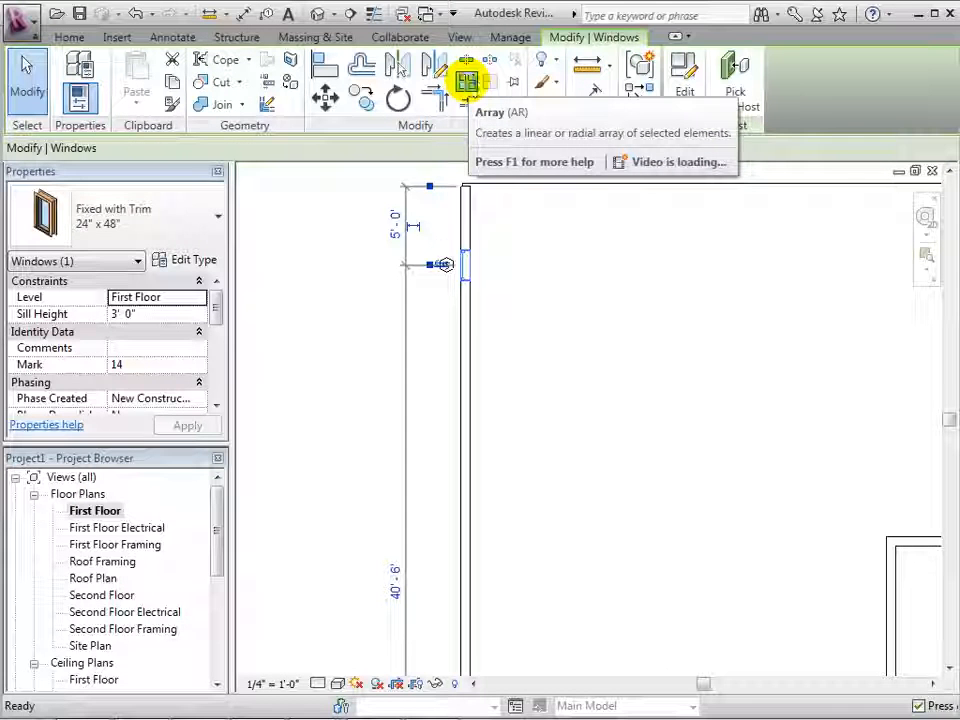
click(467, 84)
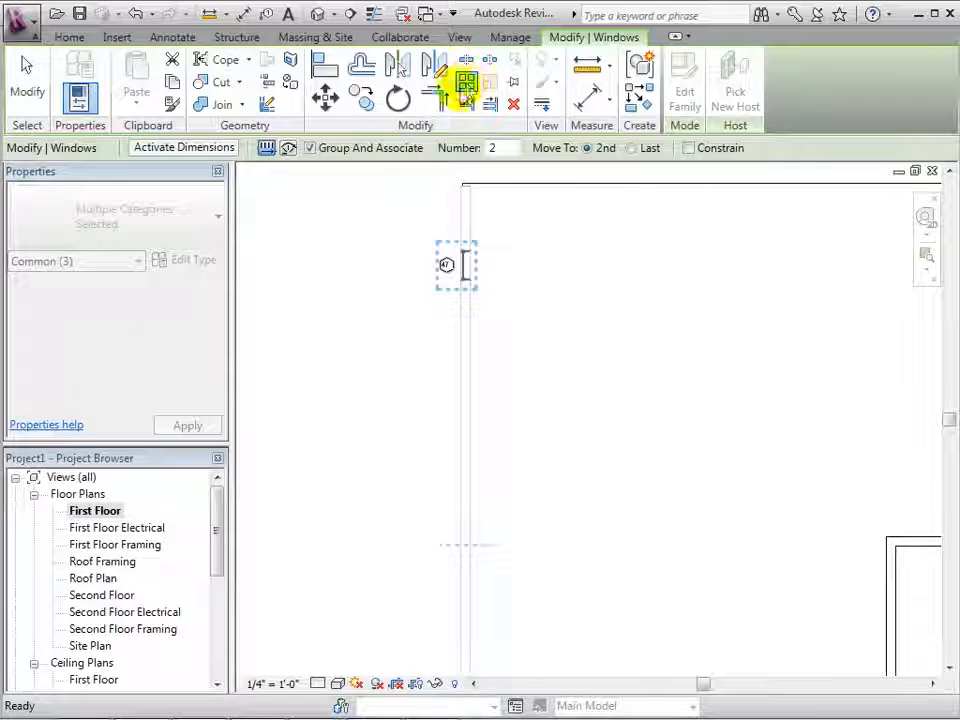
click(311, 148)
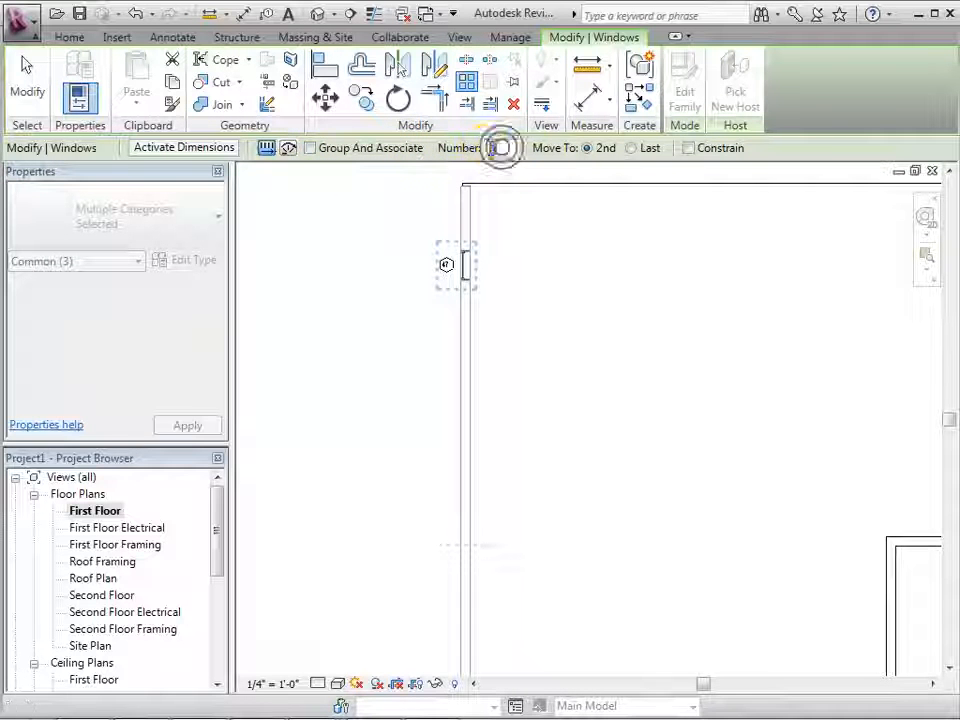
double_click(494, 148)
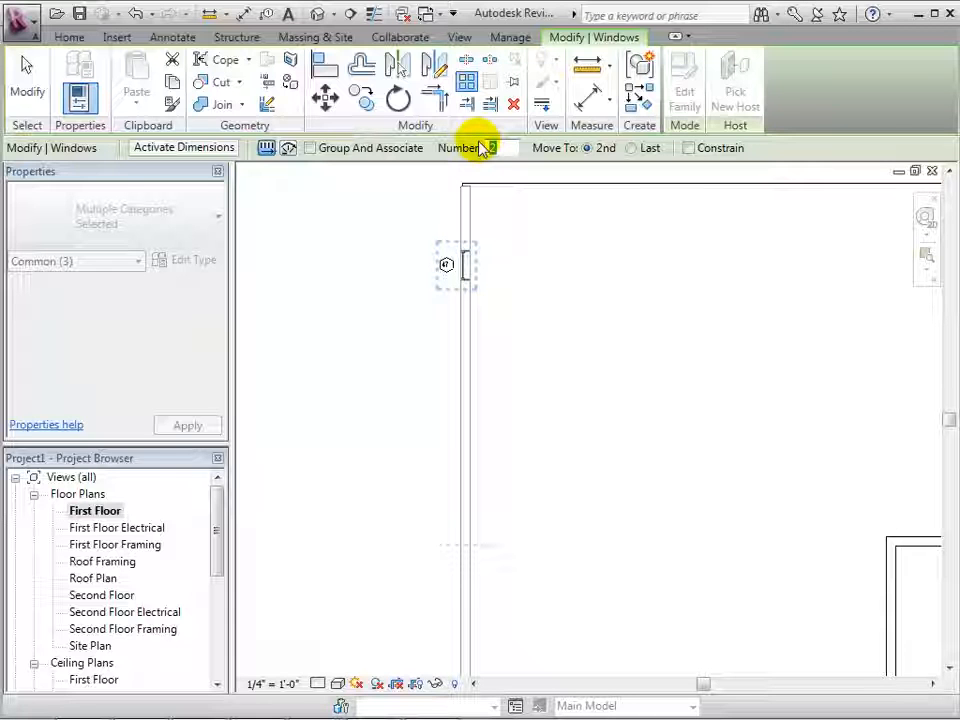
text(6)
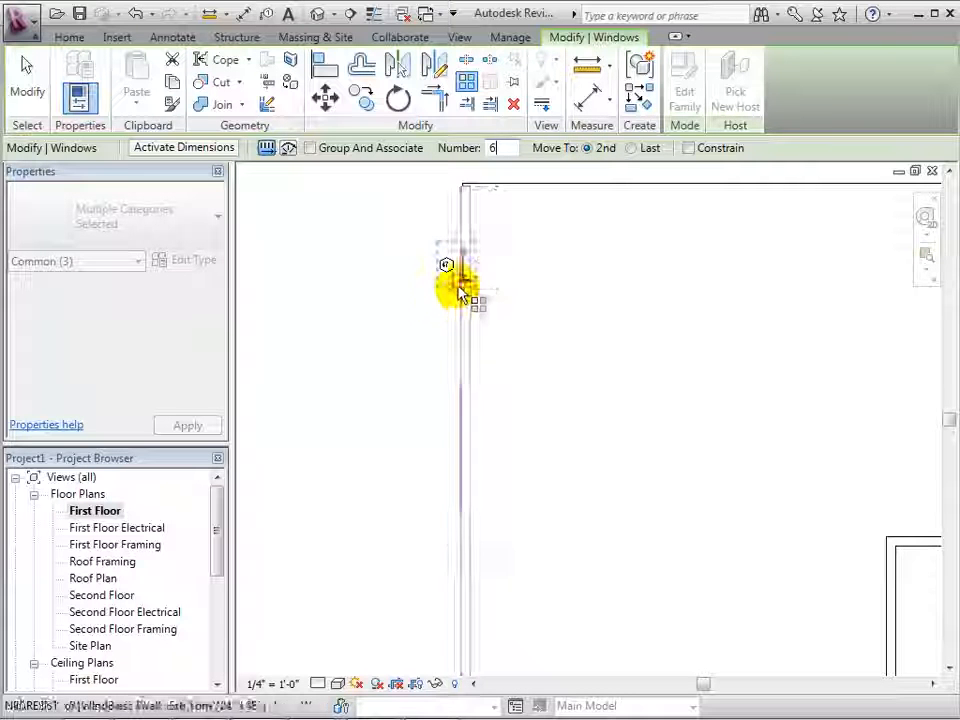
click(459, 265)
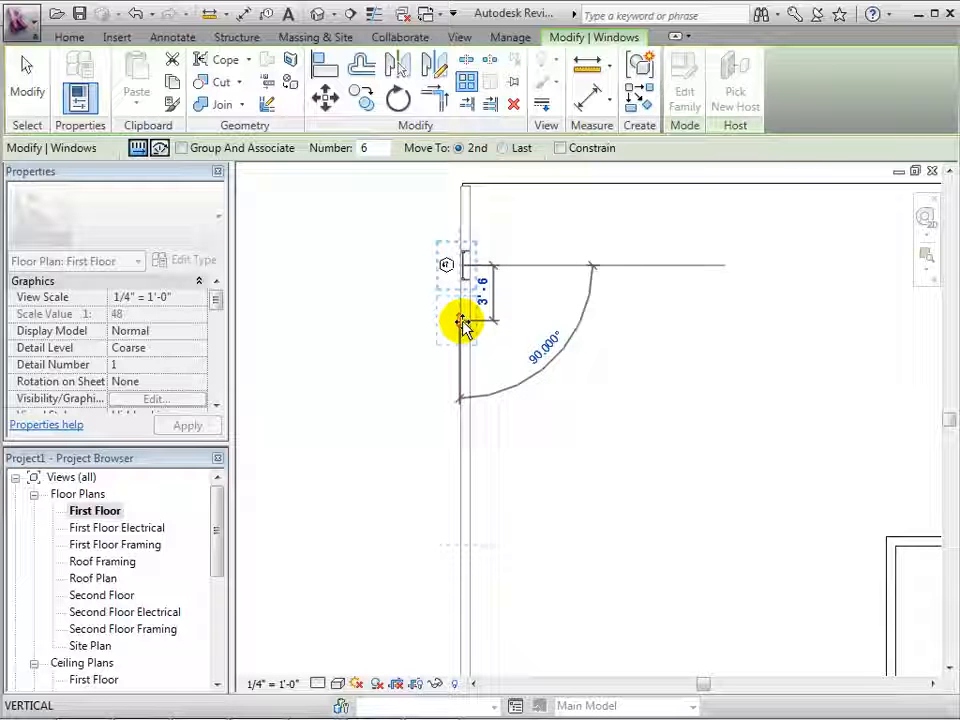
click(461, 321)
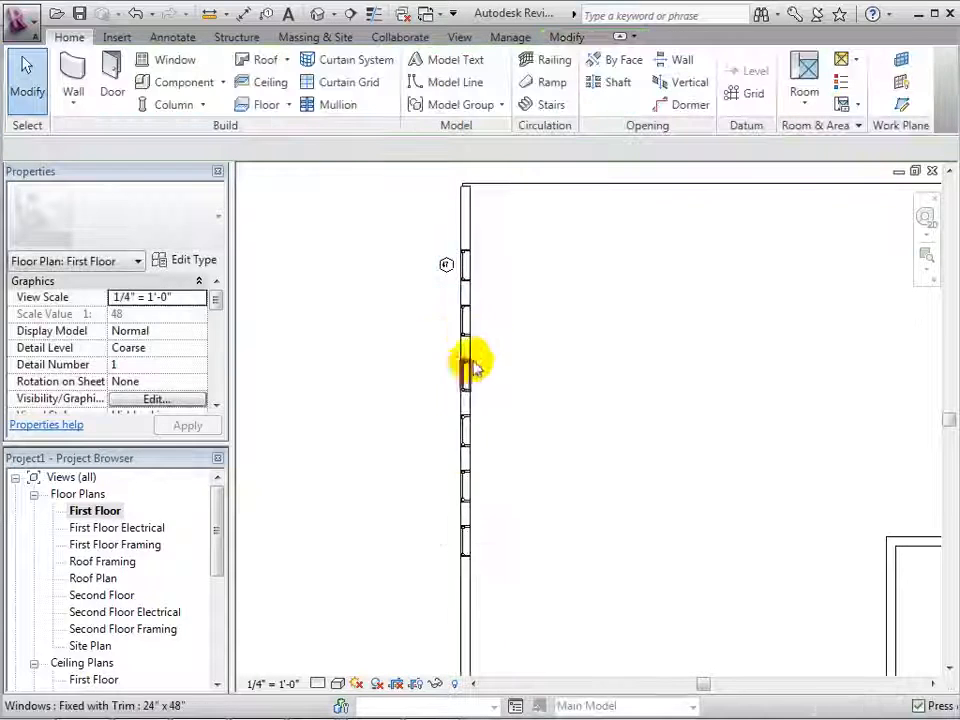
Examine the arrayed windows in the 3D view, then return to the First Floor plan and undo the array.
click(317, 14)
scroll(340, 495, up, 4)
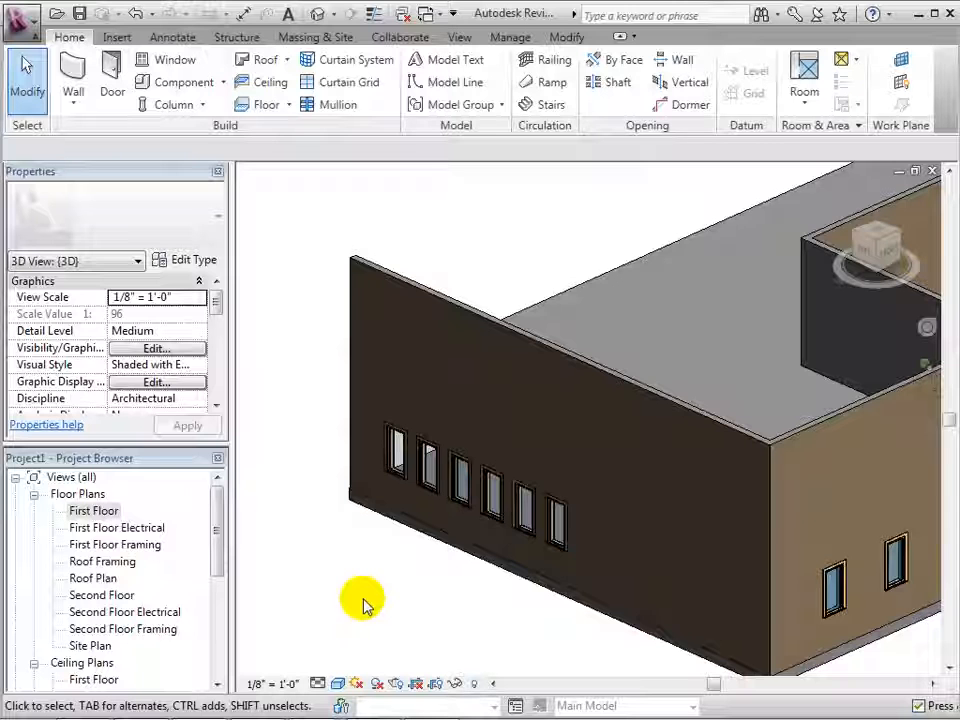
scroll(364, 603, down, 2)
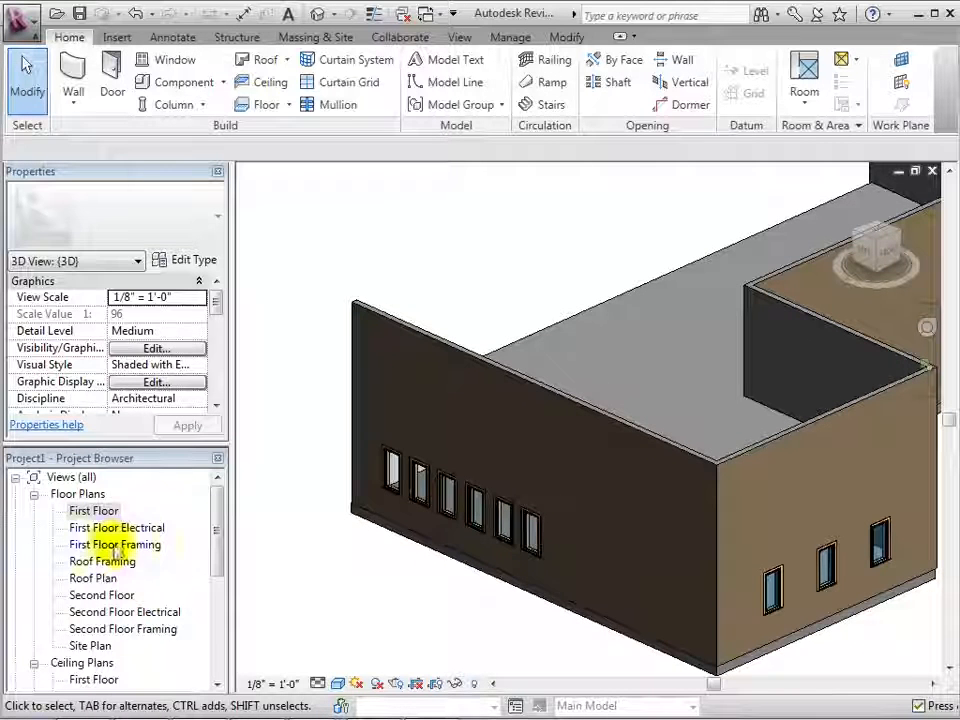
double_click(100, 512)
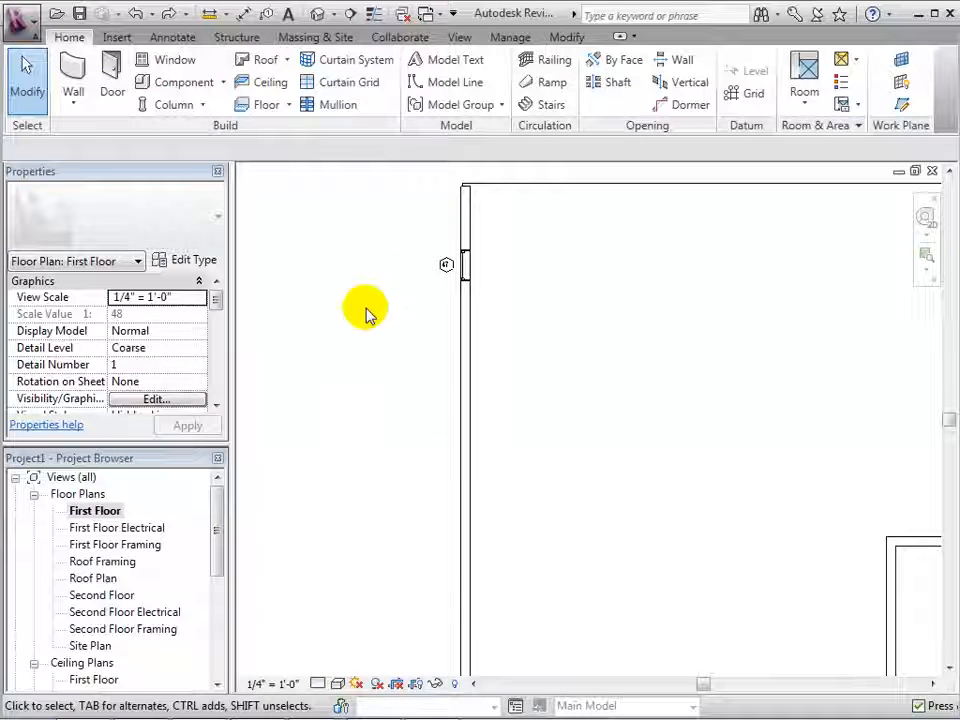
Array the left wall's window into 8 ungrouped copies down the wall, with the Last one placed 34' 0" from the first.
click(464, 266)
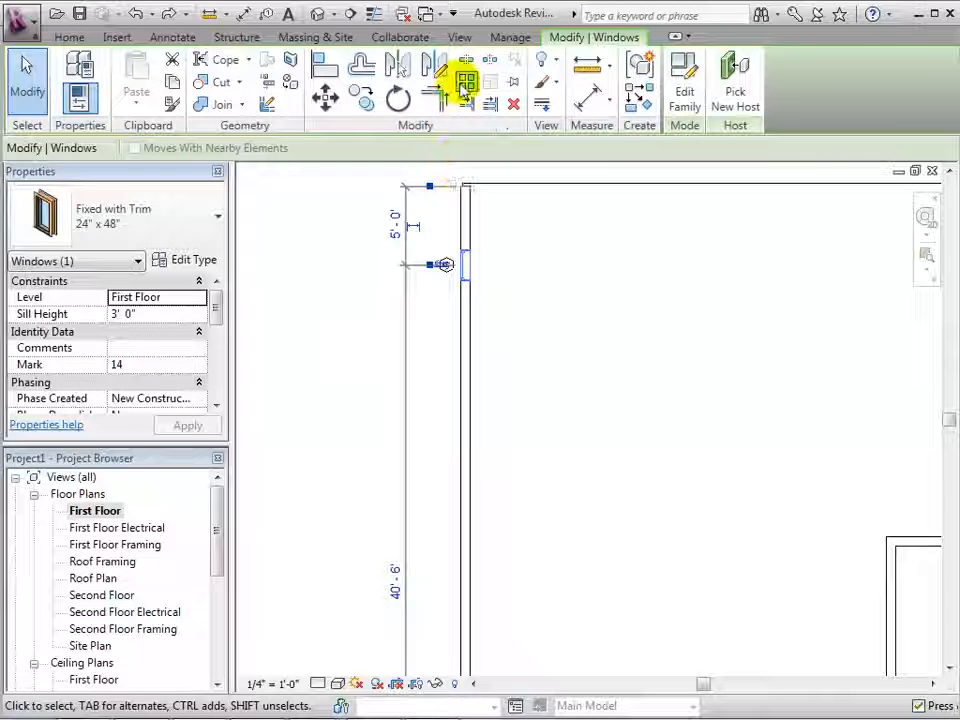
click(466, 84)
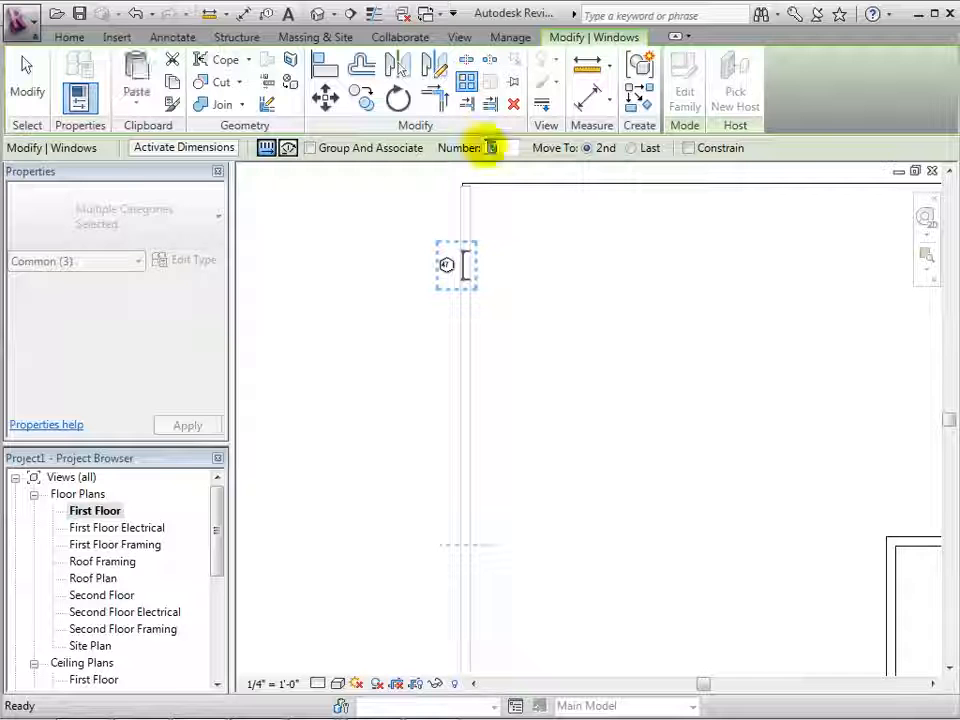
text(8)
click(522, 147)
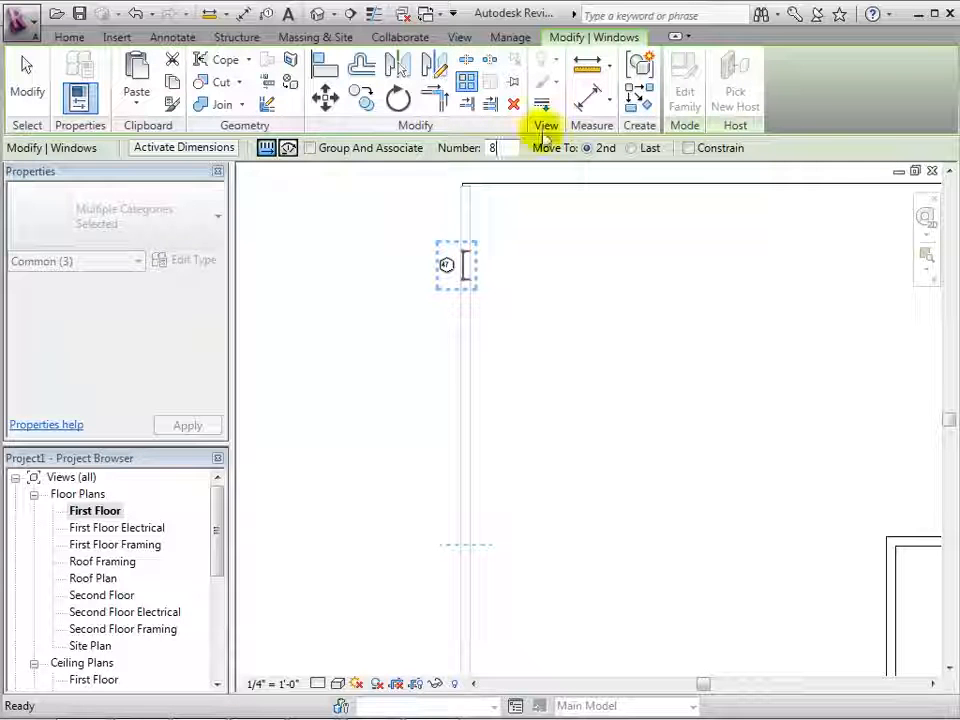
click(632, 148)
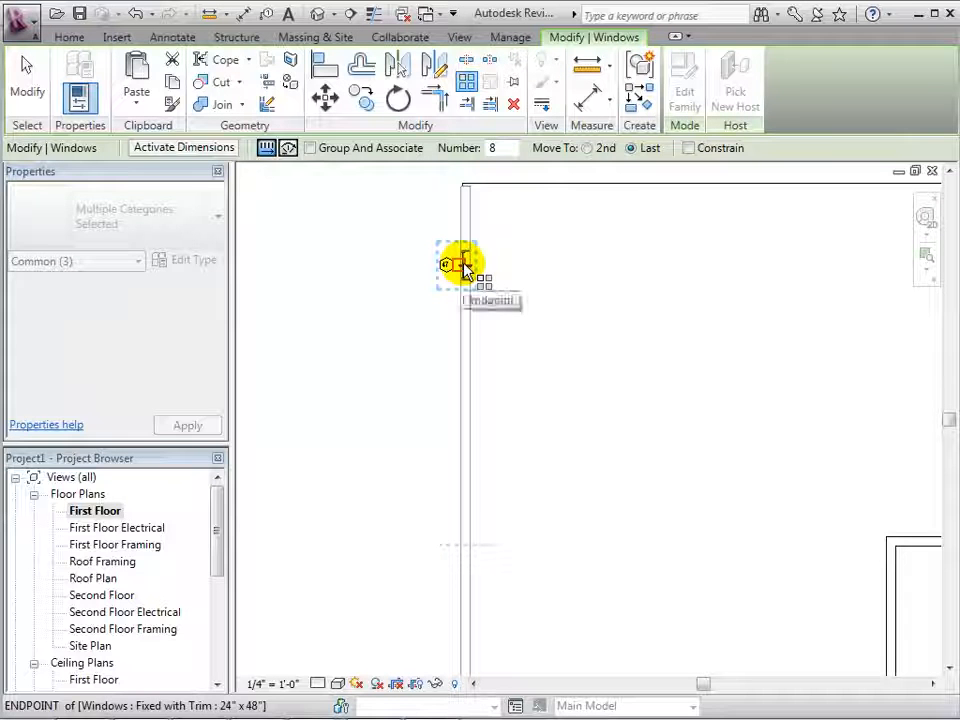
click(462, 266)
scroll(468, 385, down, 5)
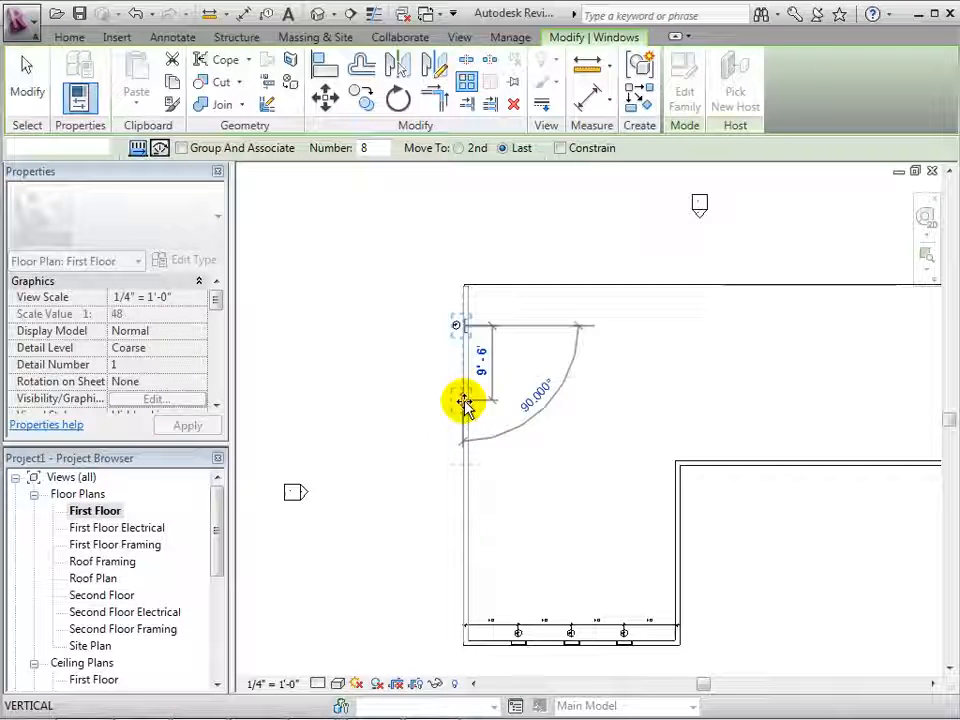
middle_drag(489, 406, 478, 325)
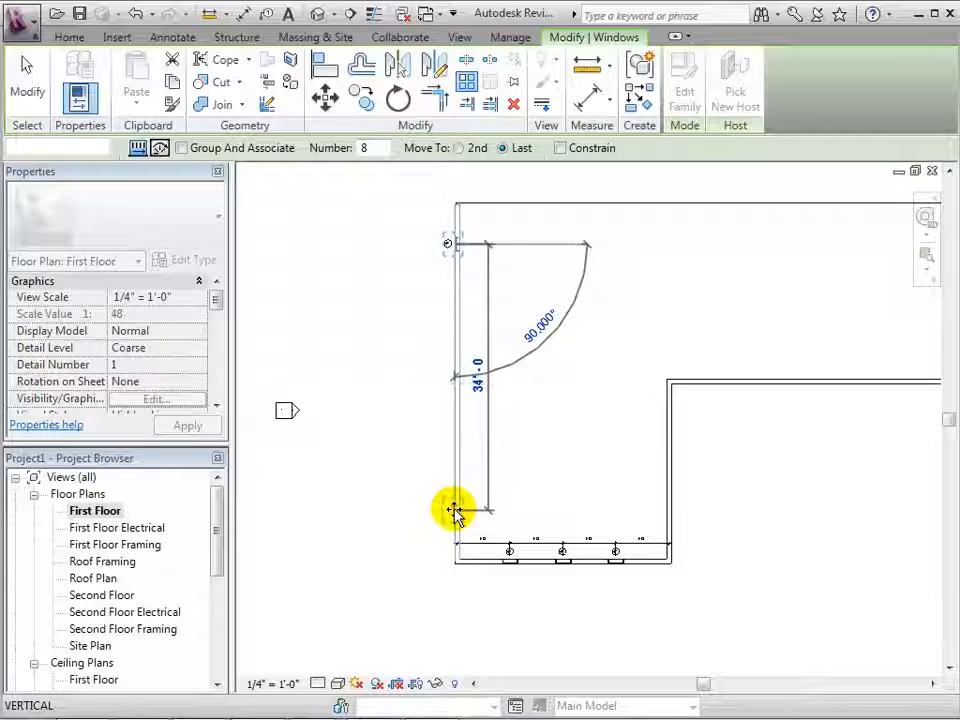
click(454, 511)
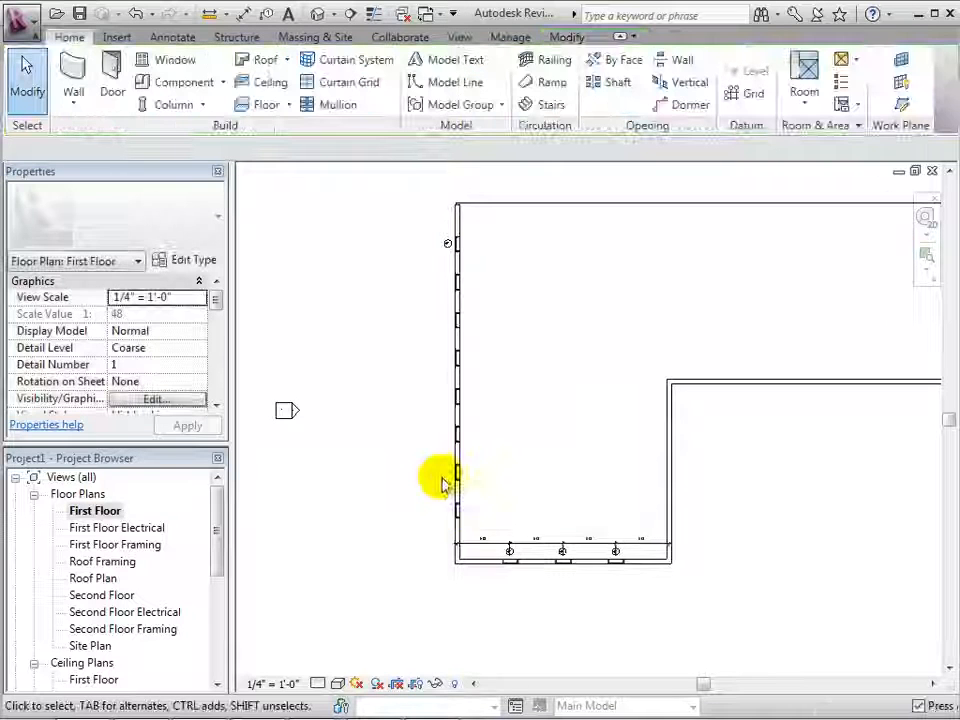
Inspect the left wall's evenly arrayed windows in plan and 3D, then undo that array in the First Floor plan.
scroll(410, 478, up, 1)
scroll(410, 478, up, 1)
middle_drag(415, 316, 414, 422)
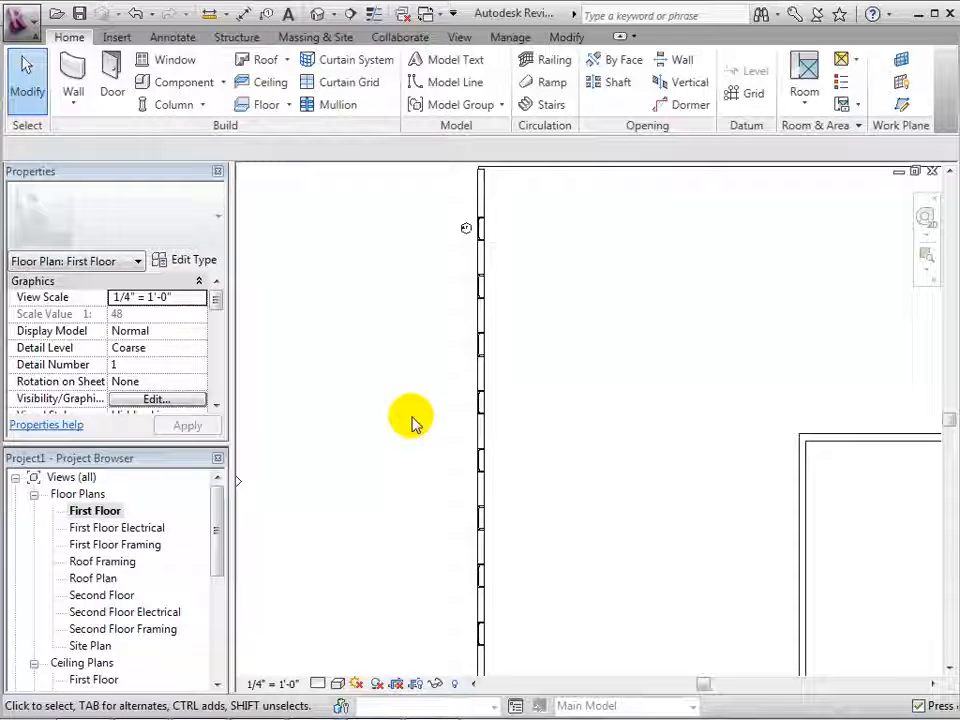
click(317, 13)
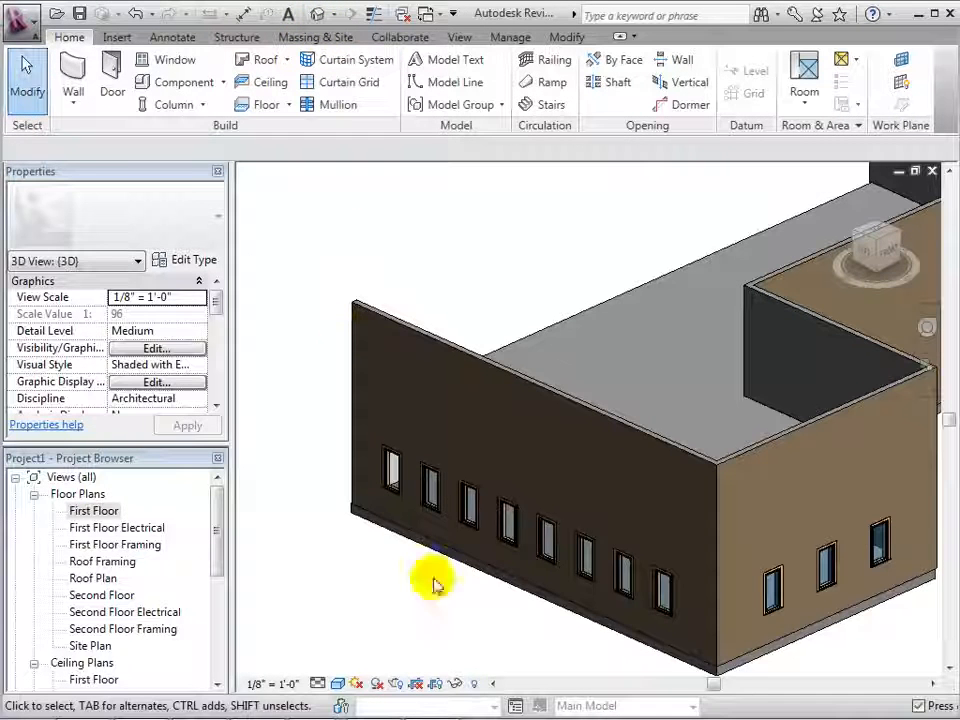
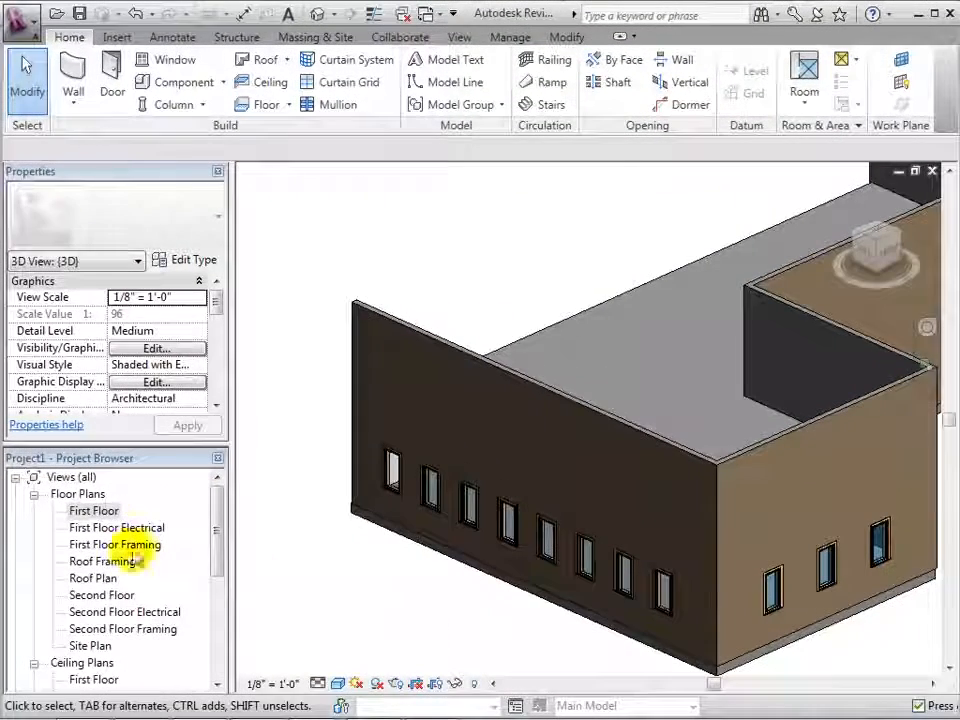
double_click(104, 512)
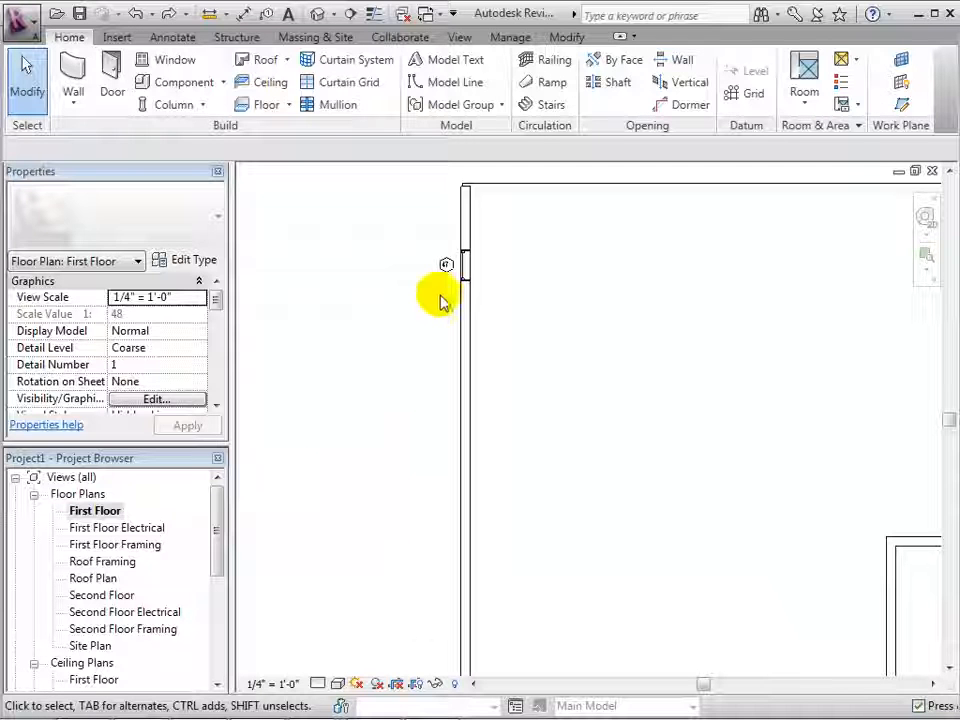
Array the left wall's window and its tag as 8 grouped and associated copies, with the Last one placed 36' 0" down the wall.
click(466, 266)
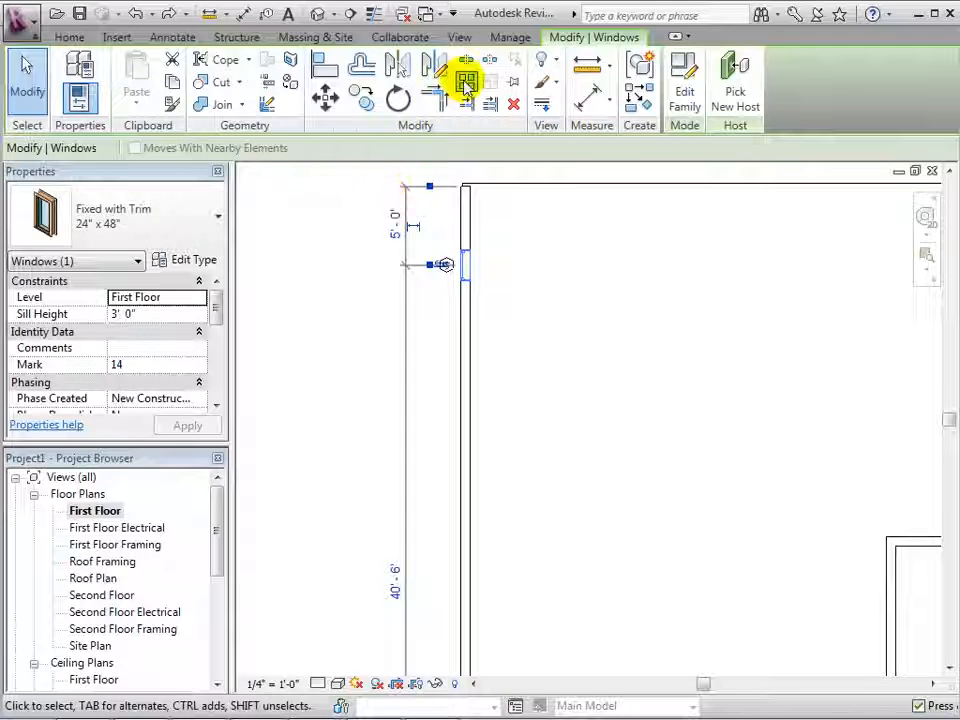
ctrl+click(444, 264)
click(466, 84)
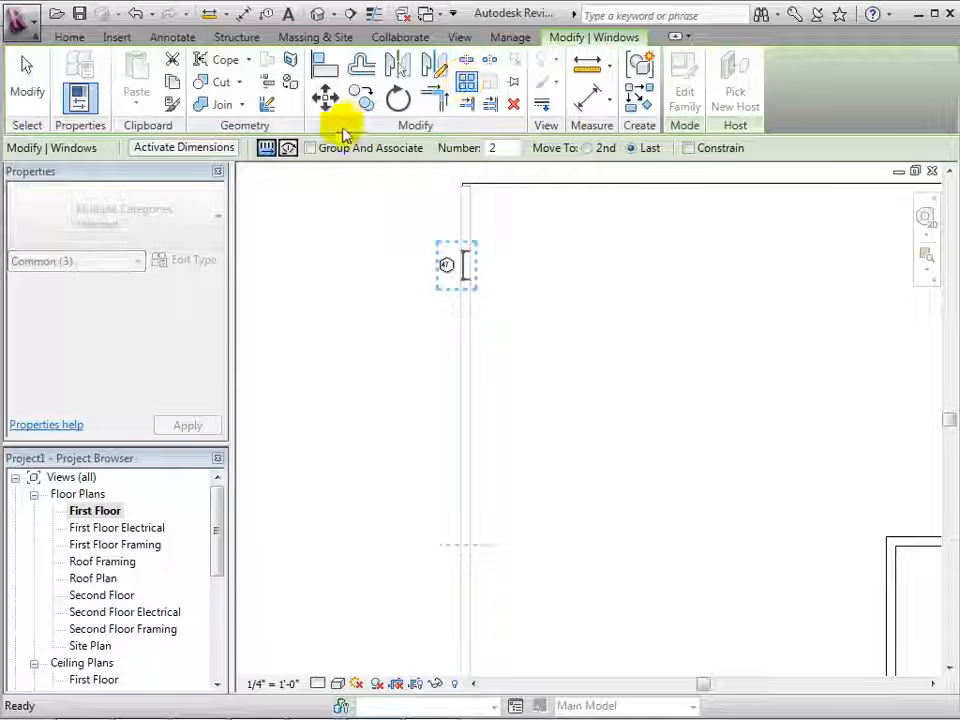
click(310, 149)
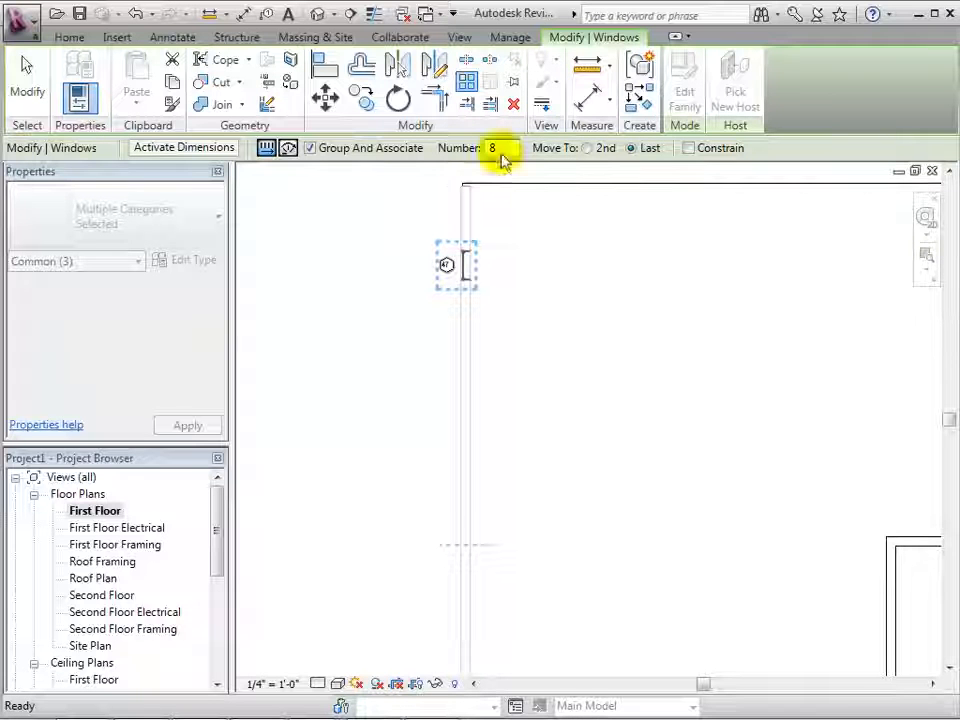
click(461, 267)
click(463, 266)
scroll(479, 386, down, 2)
middle_drag(480, 398, 485, 325)
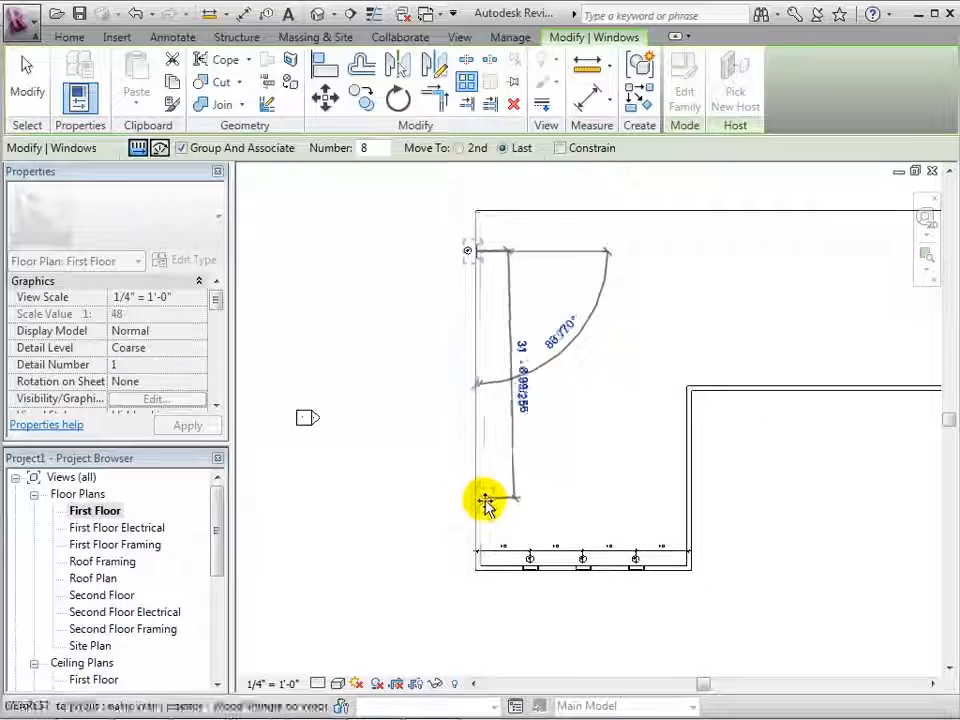
scroll(476, 519, up, 2)
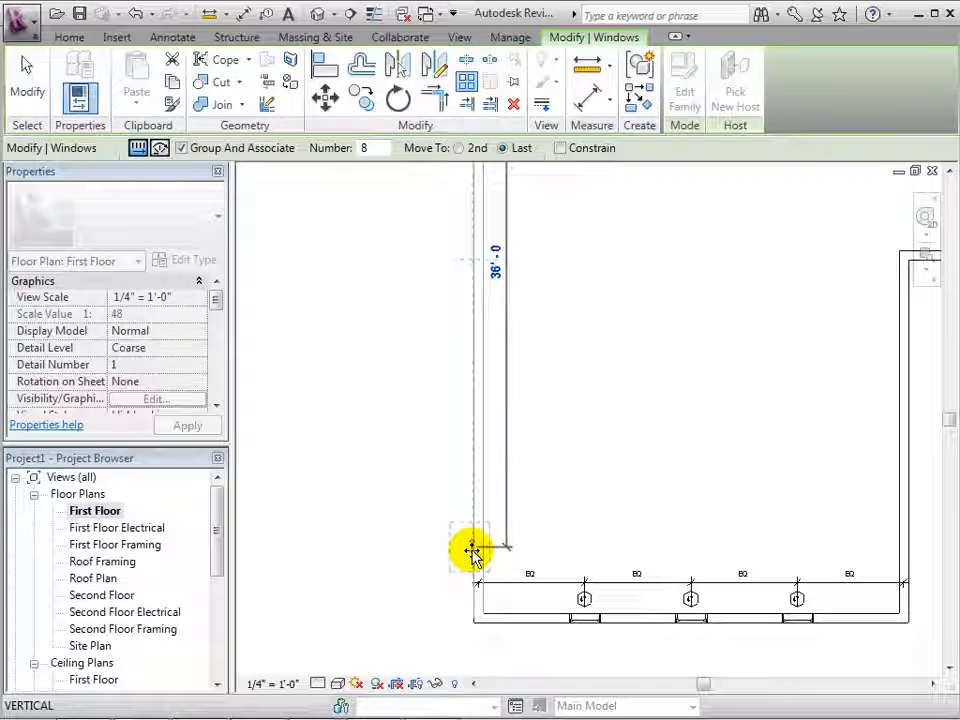
click(471, 550)
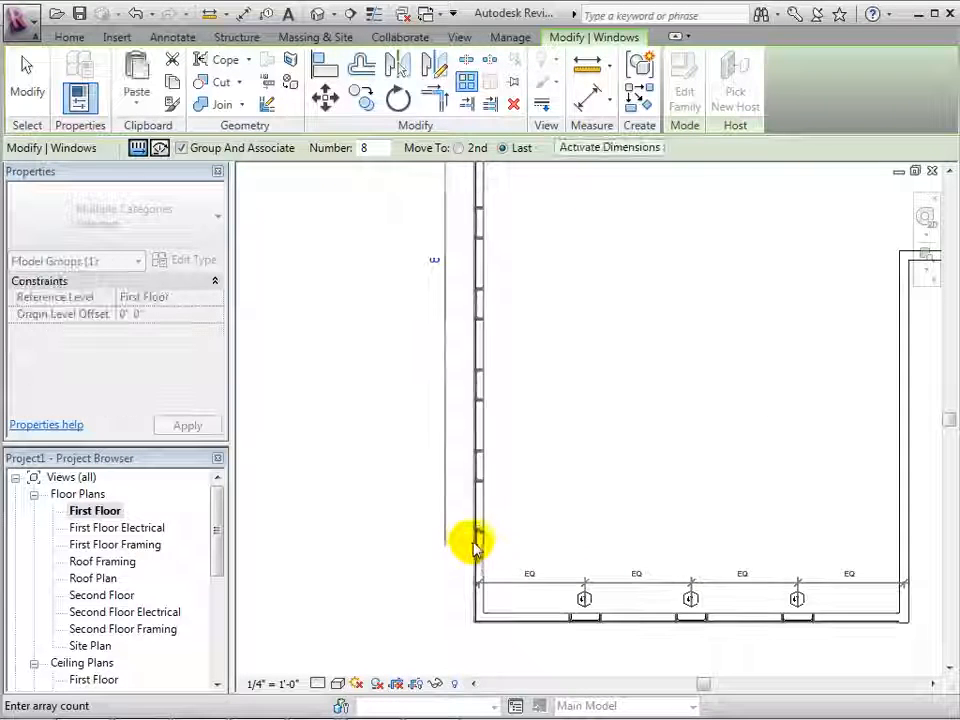
Set the count of the new grouped window array to 5.
scroll(474, 546, down, 1)
middle_drag(525, 371, 522, 420)
scroll(522, 420, down, 1)
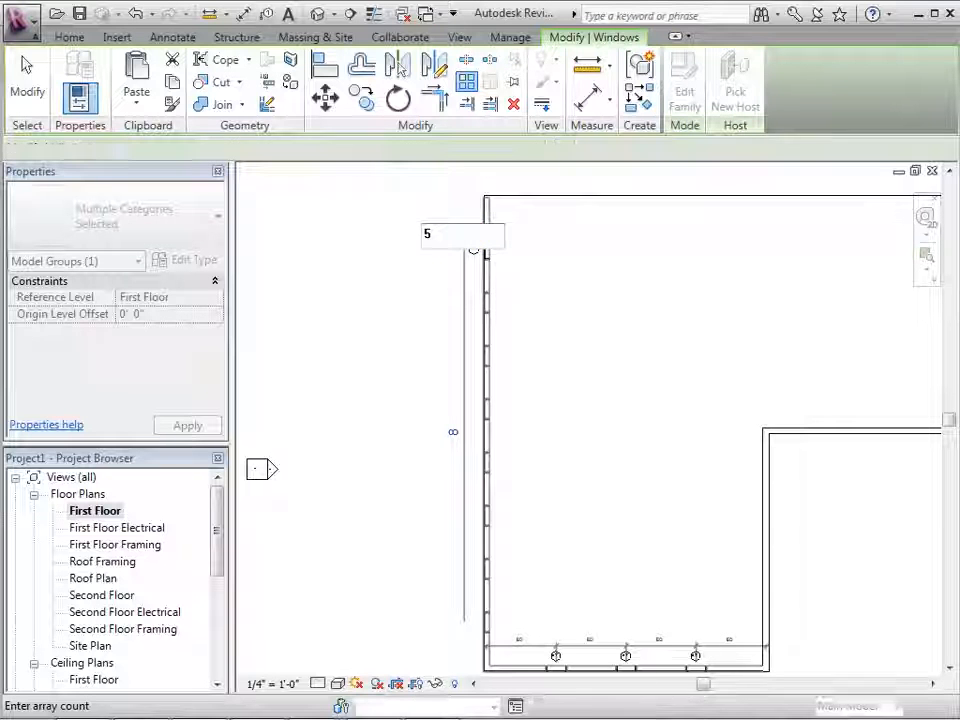
key(Return)
click(424, 356)
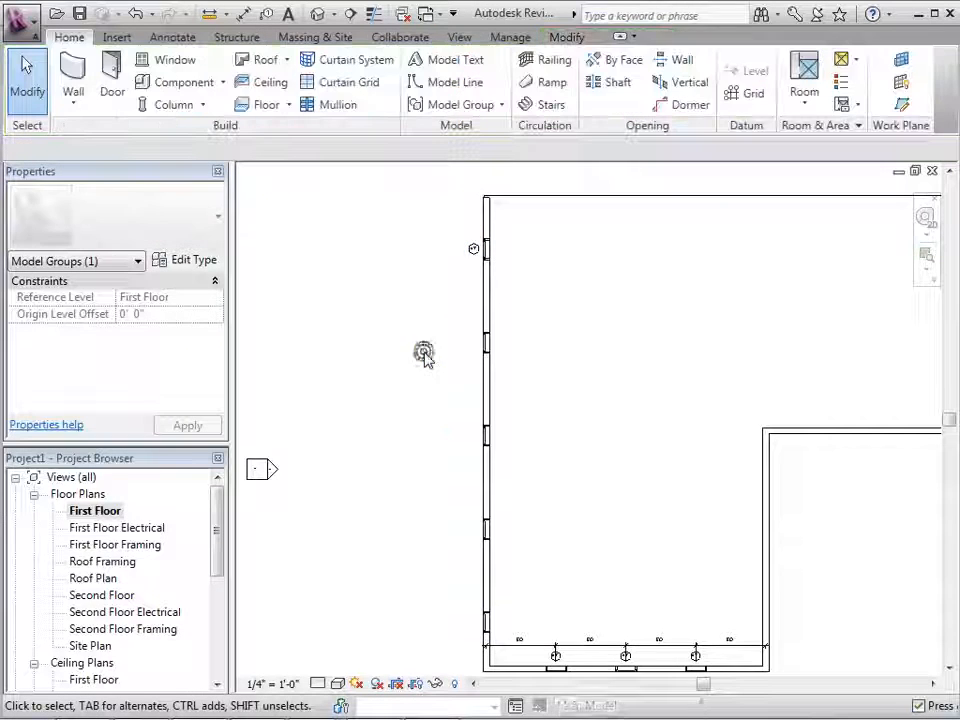
Select a window group in the finished left-wall array and change the array count to 7.
click(481, 340)
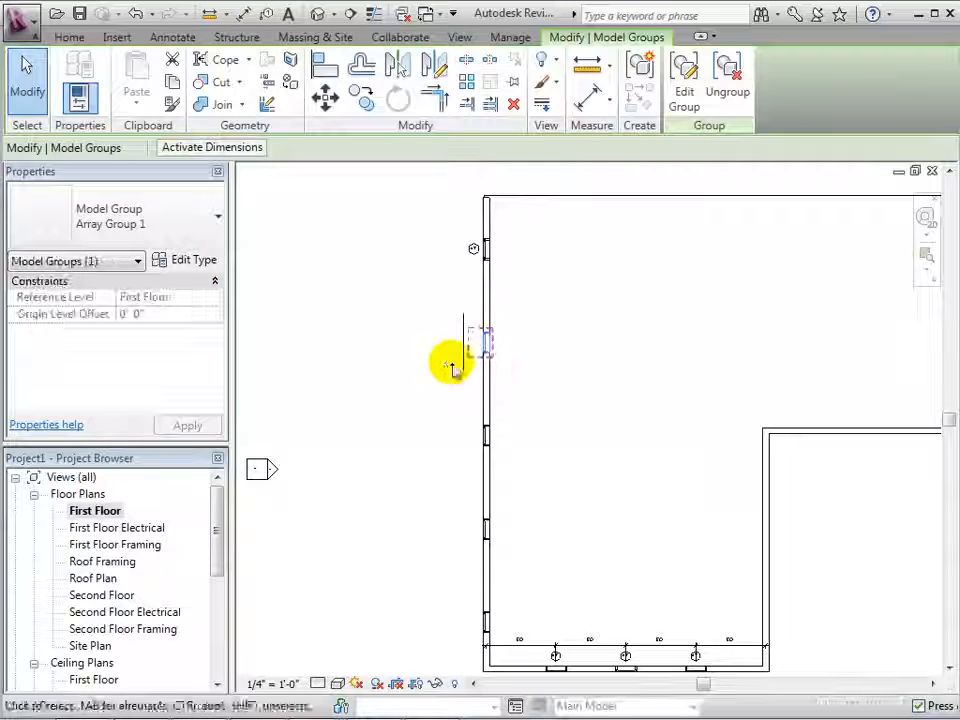
click(484, 432)
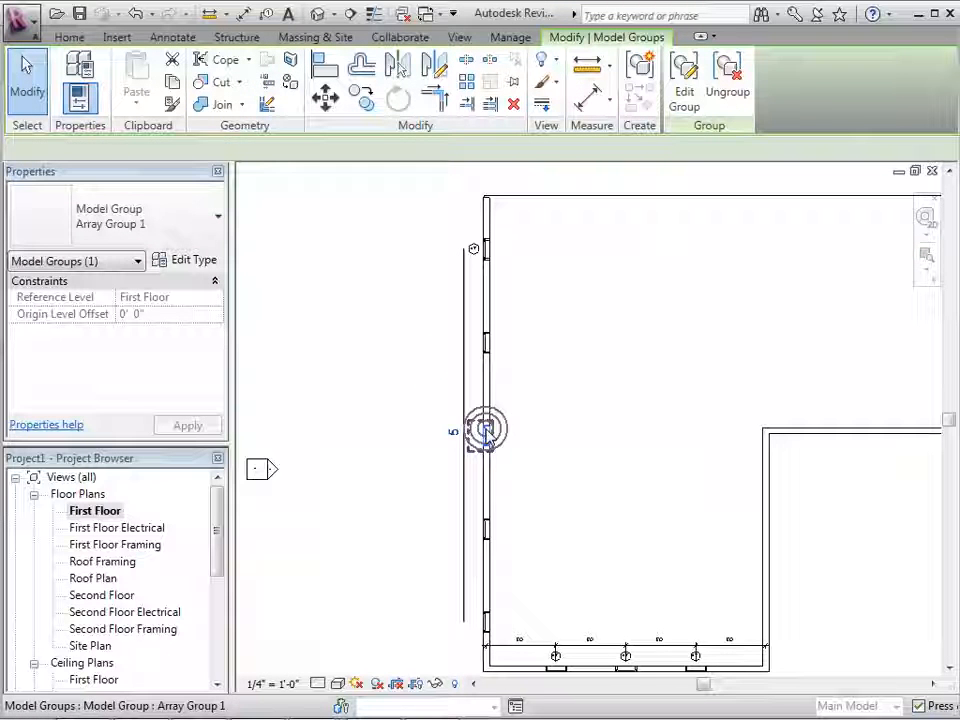
click(454, 432)
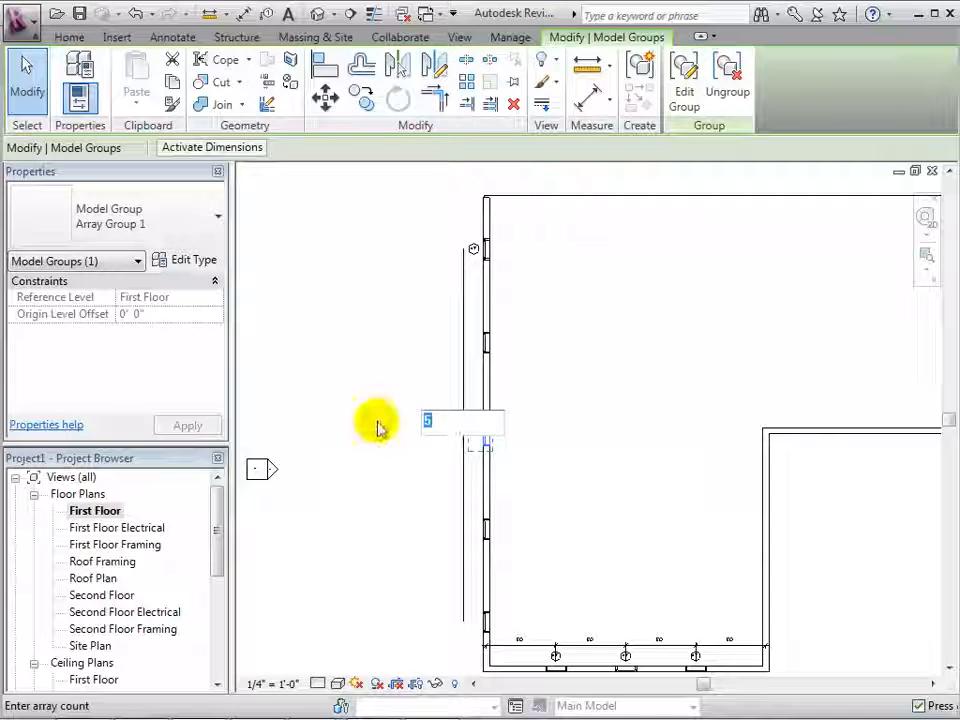
text(7)
key(Return)
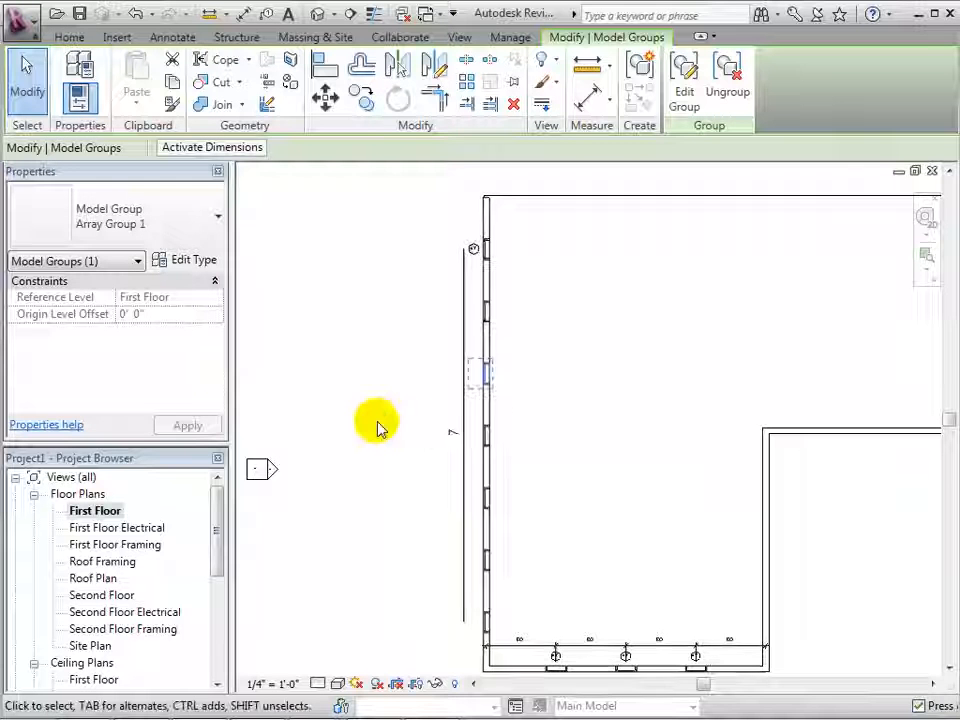
In the 3D view, open the window group at the far end of the arrayed wall for group editing.
click(317, 14)
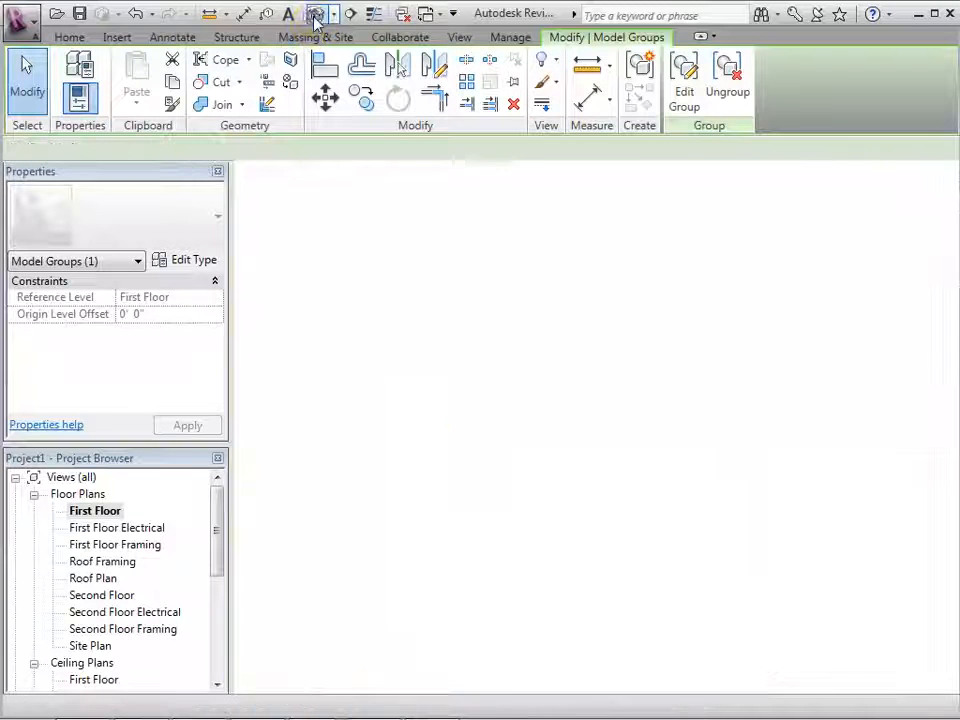
scroll(458, 591, up, 2)
middle_drag(462, 617, 452, 499)
scroll(453, 502, down, 1)
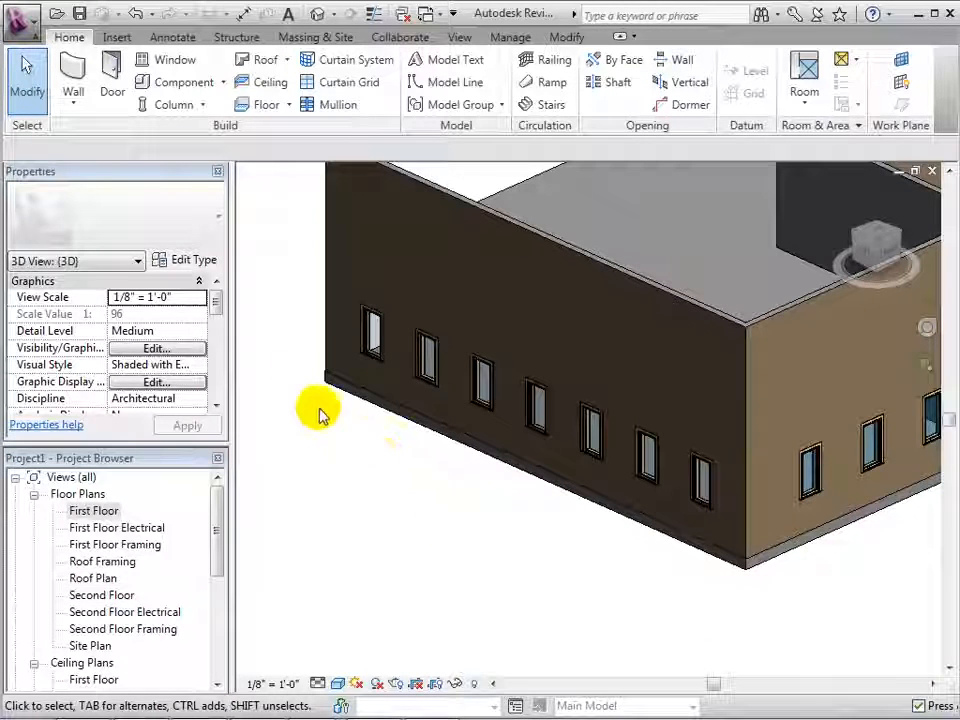
click(370, 350)
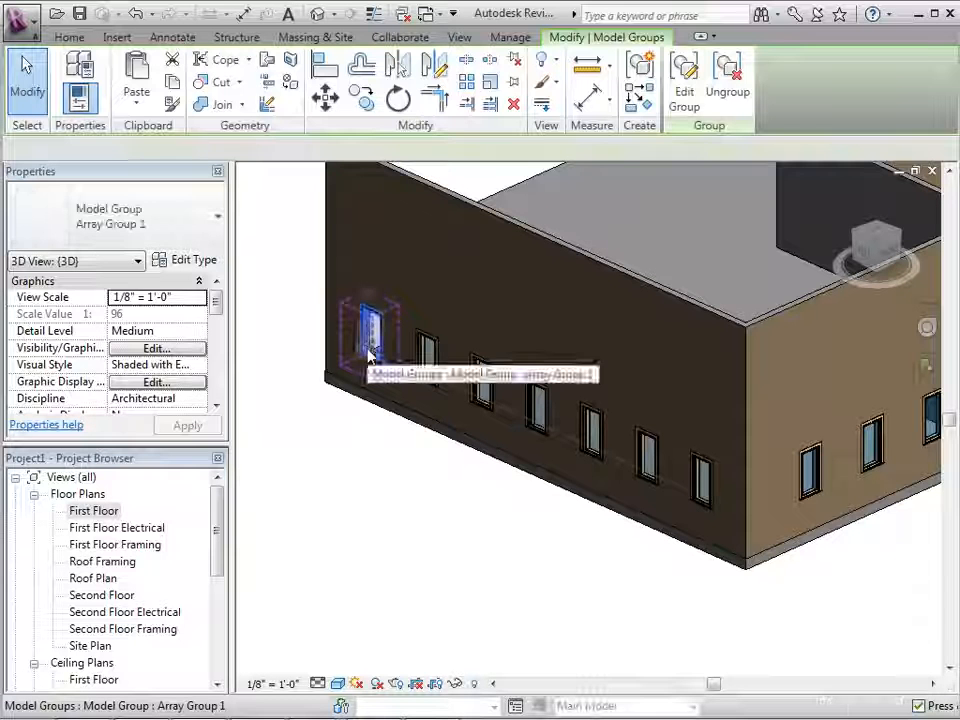
click(688, 88)
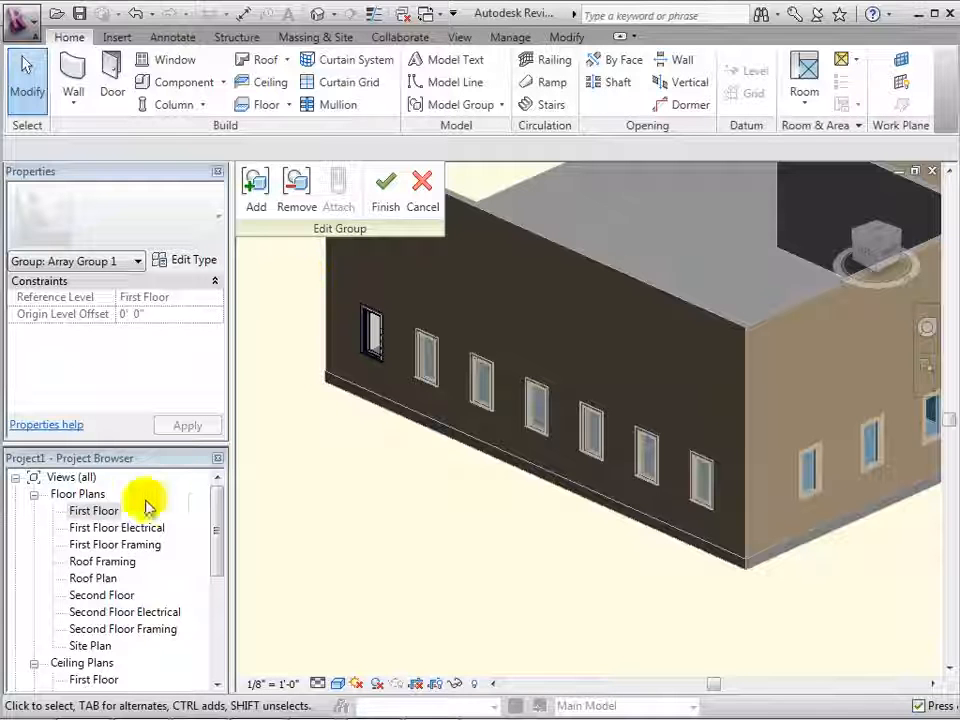
In the First Floor plan, sketch two railing path lines about 5" outward from the wall, about 2' 7" apart on either side of the window.
double_click(95, 512)
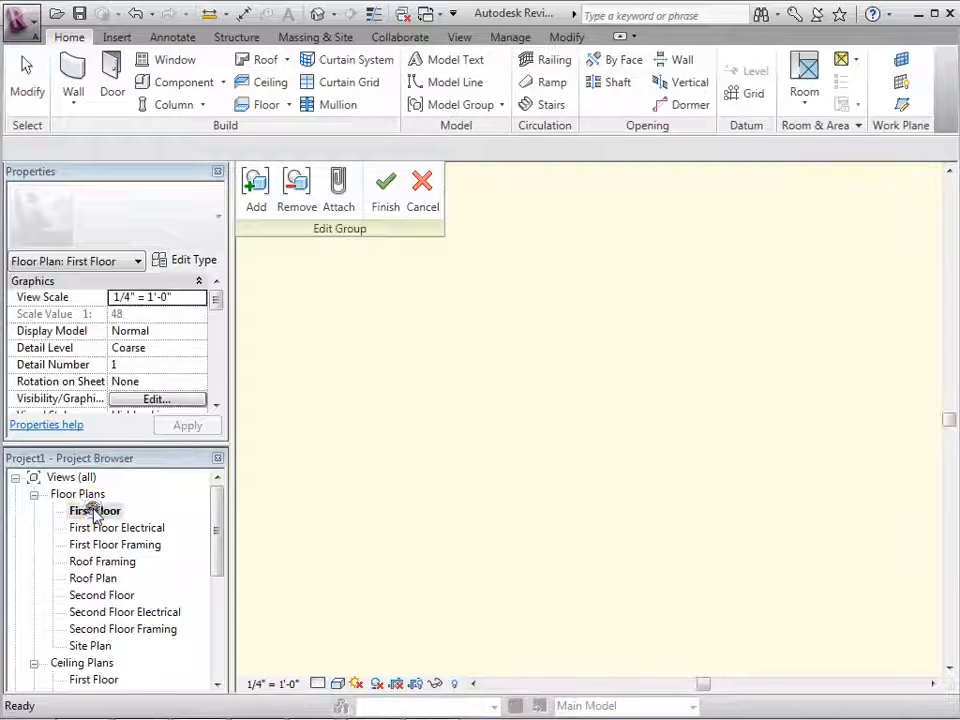
scroll(527, 231, up, 5)
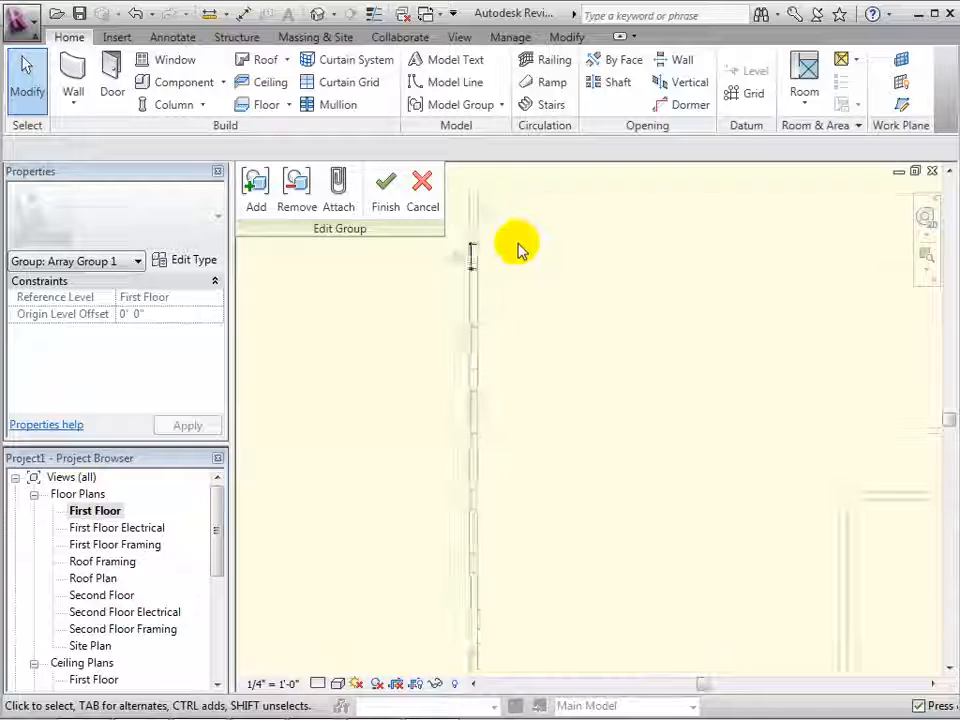
middle_drag(493, 225, 527, 396)
scroll(527, 443, up, 2)
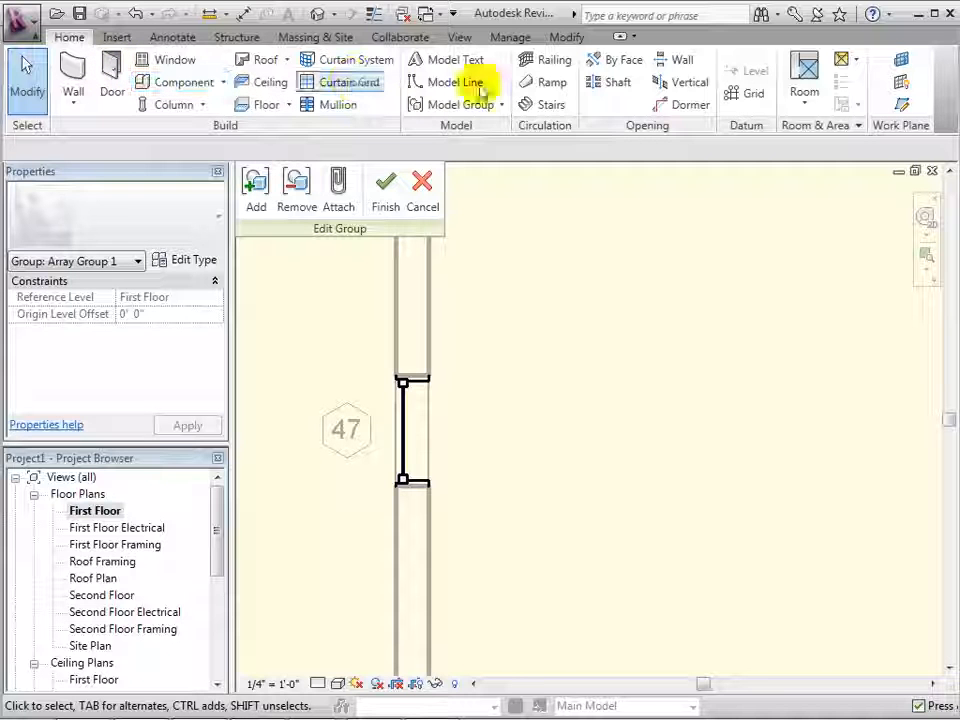
click(542, 76)
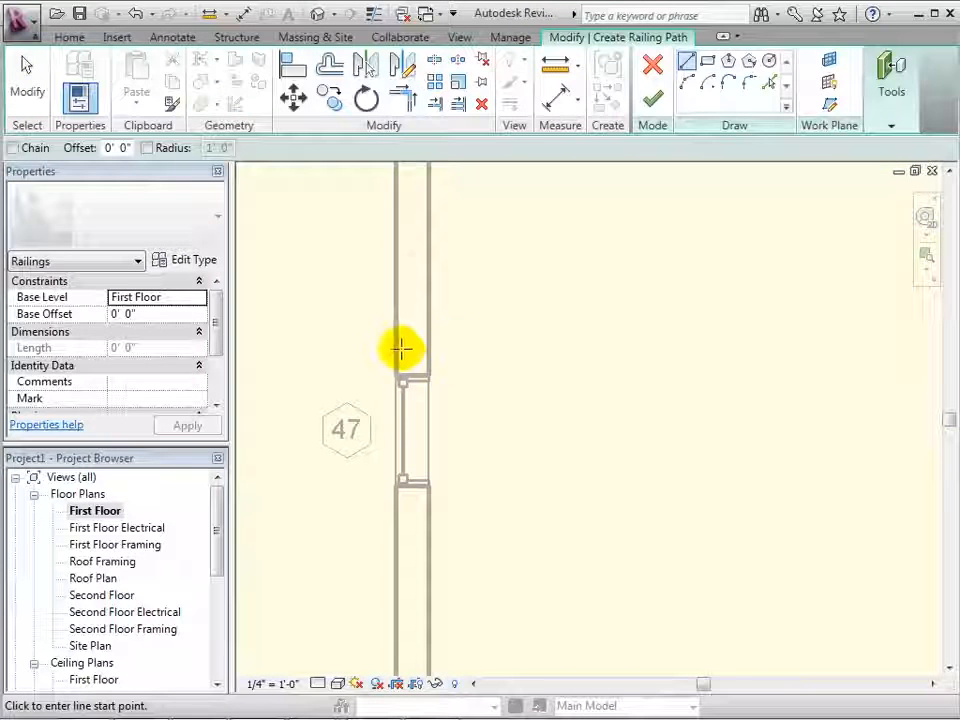
click(396, 353)
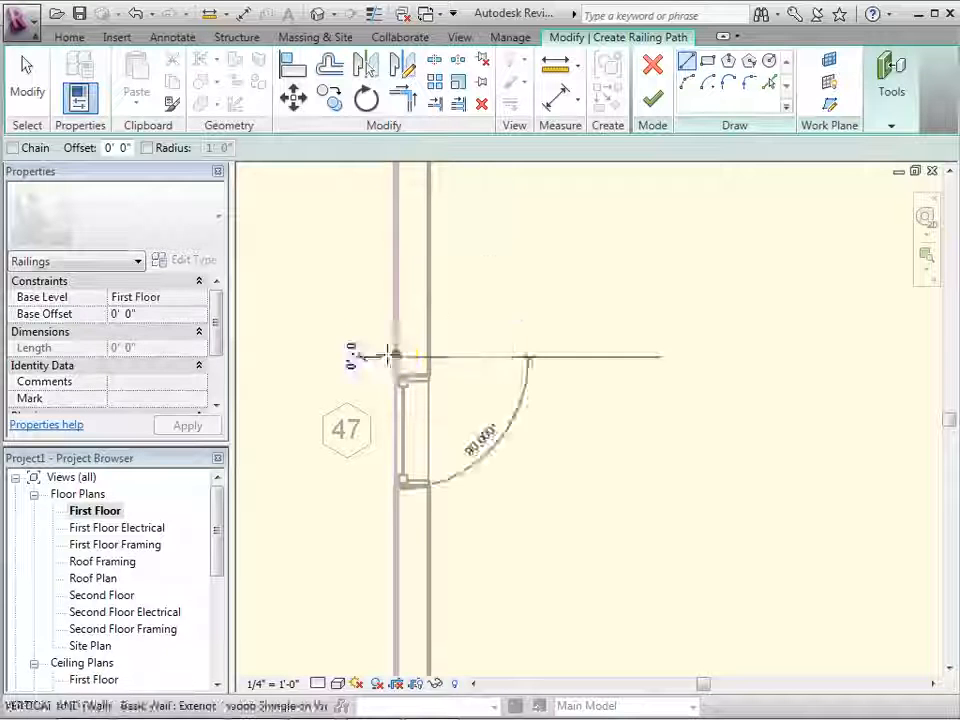
click(373, 354)
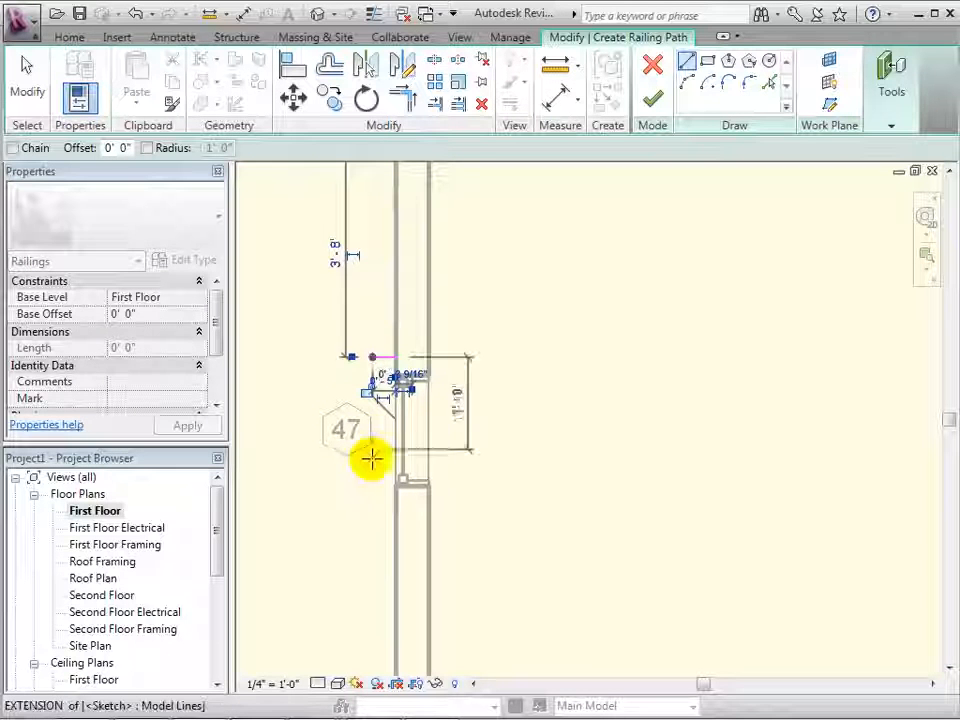
click(369, 501)
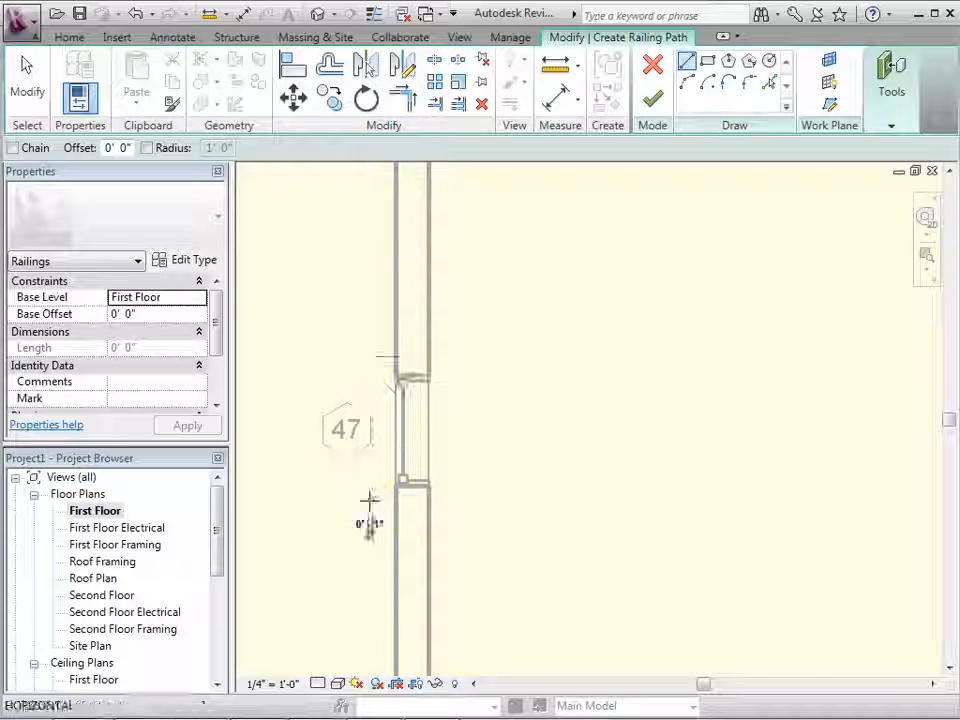
click(394, 501)
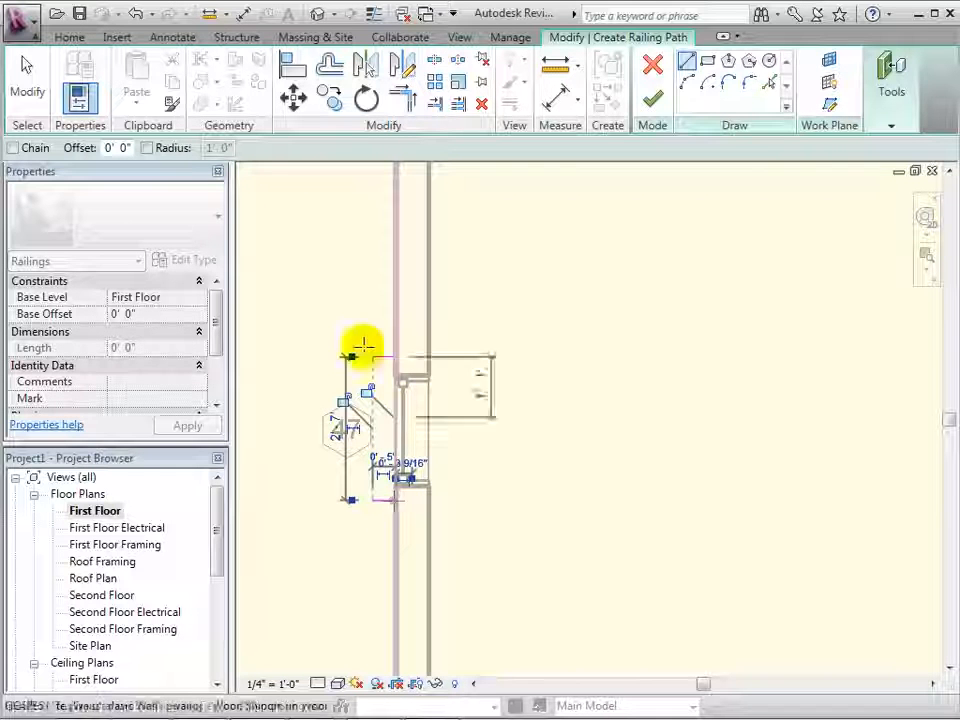
click(36, 90)
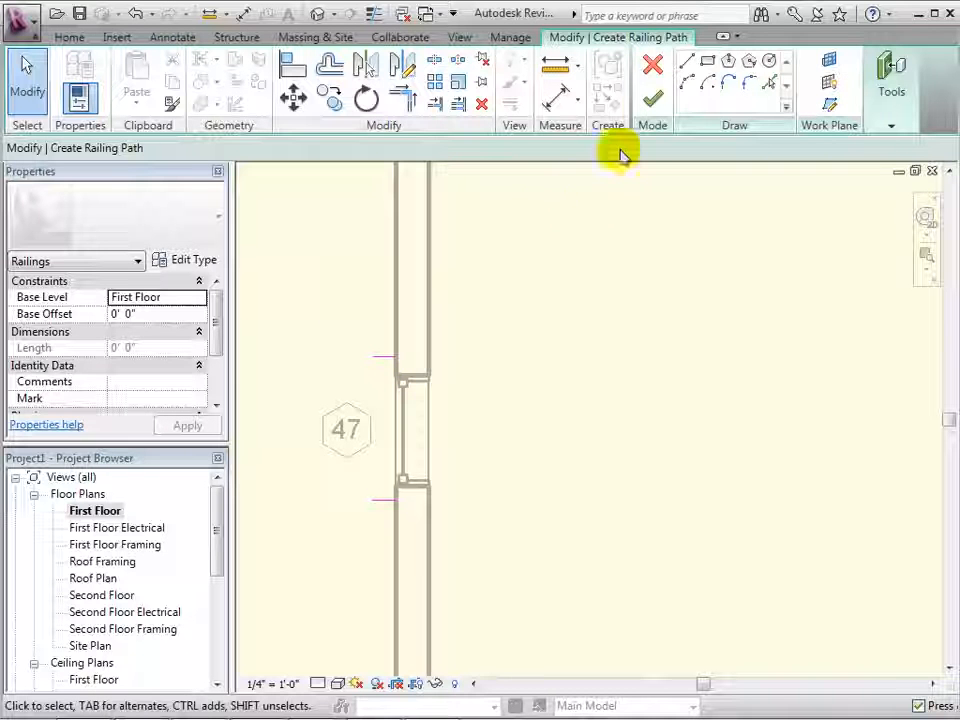
Join the outer ends of the two short railing path lines with a straight line and finish the railing.
click(686, 62)
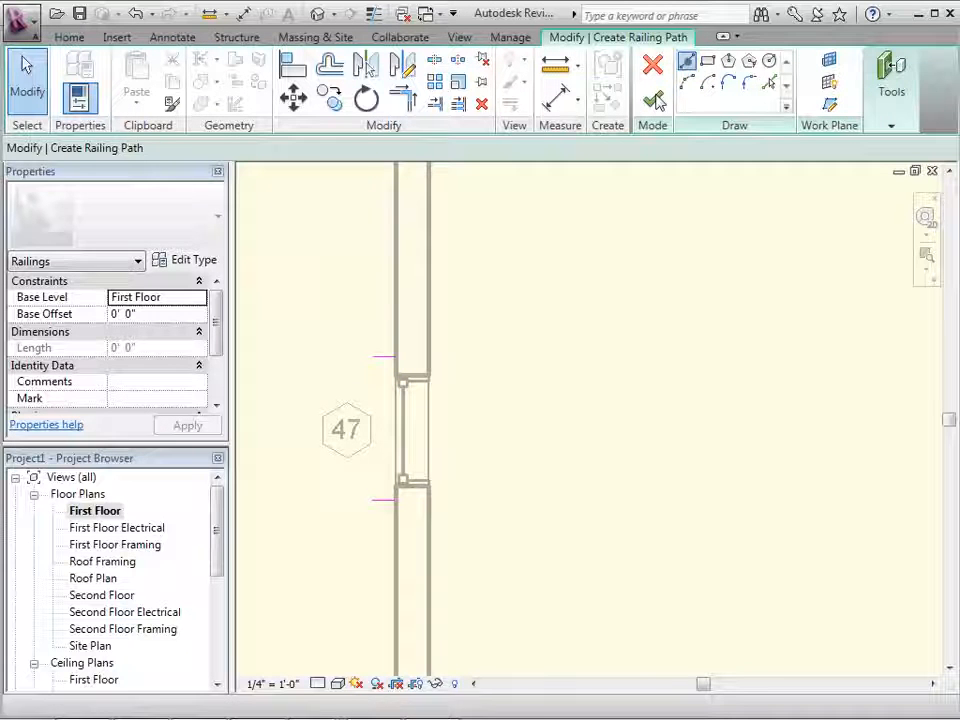
click(373, 357)
click(372, 500)
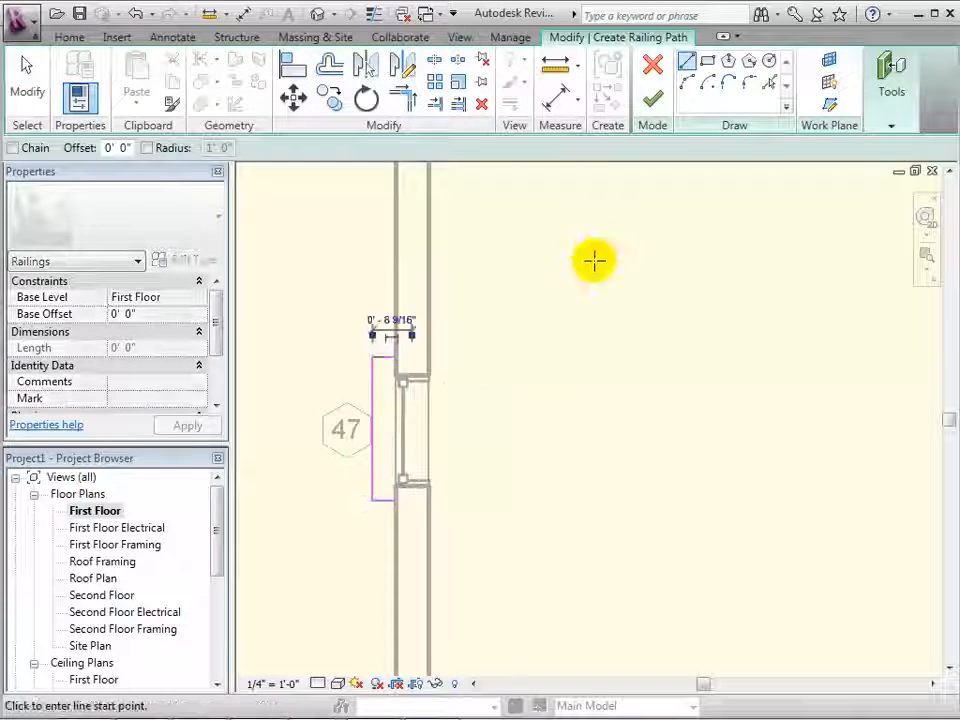
key(Escape)
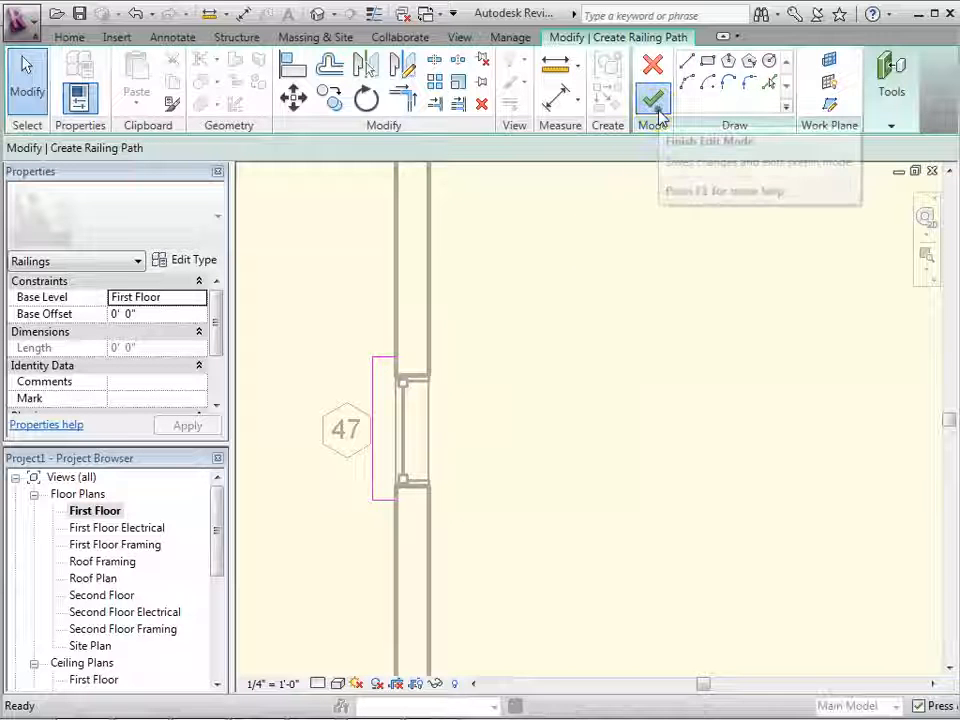
click(658, 115)
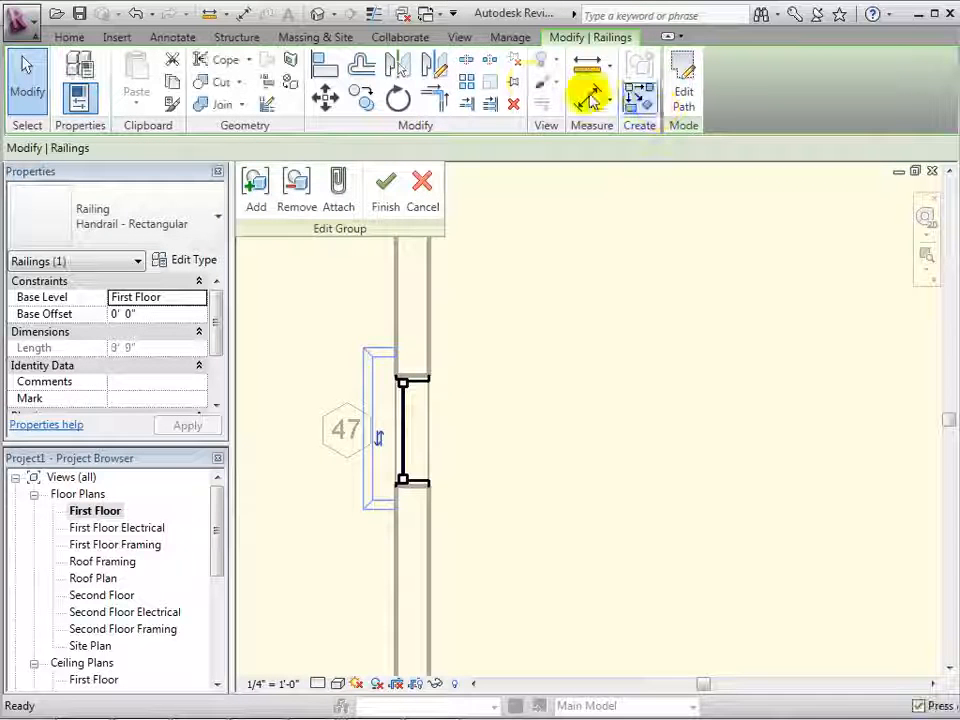
In the 3D view, set the new railing's base offset to 2' 0" and finish editing the window group.
click(316, 15)
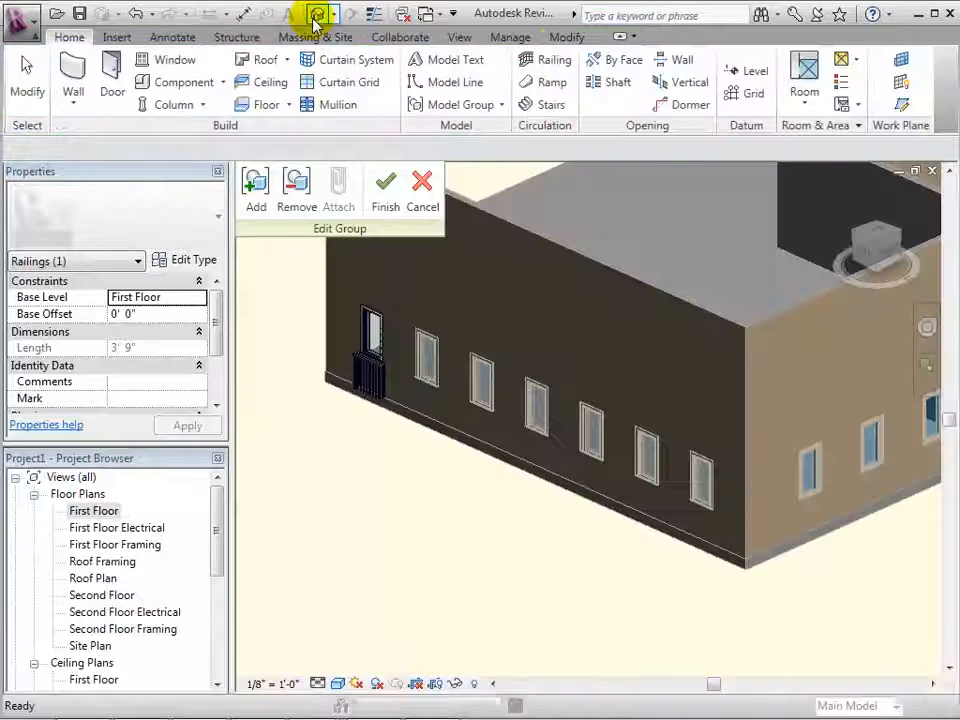
click(364, 370)
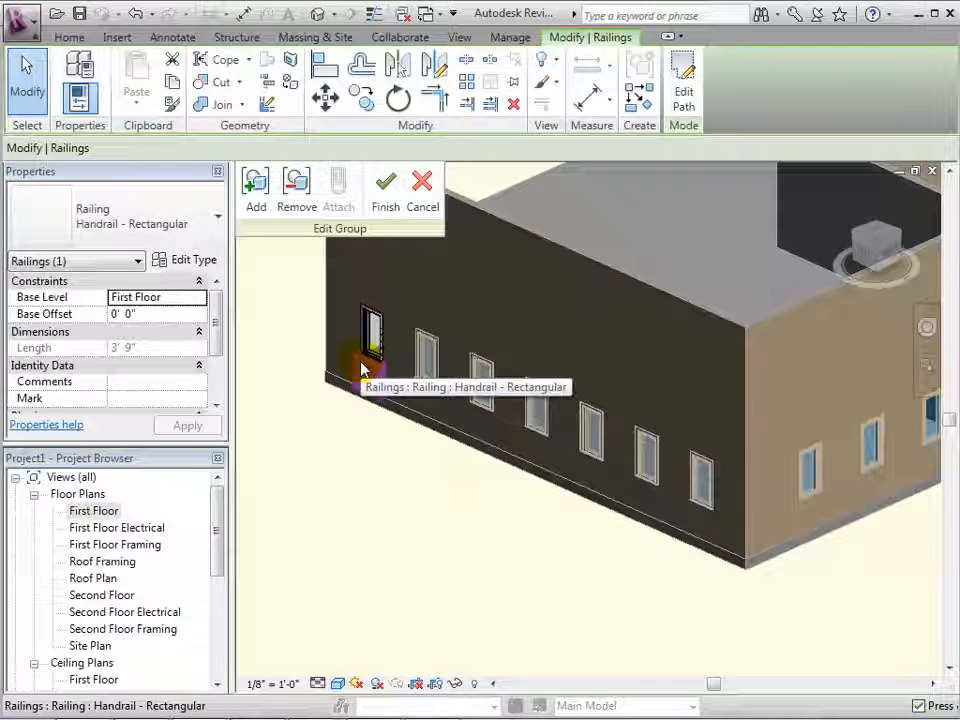
click(165, 314)
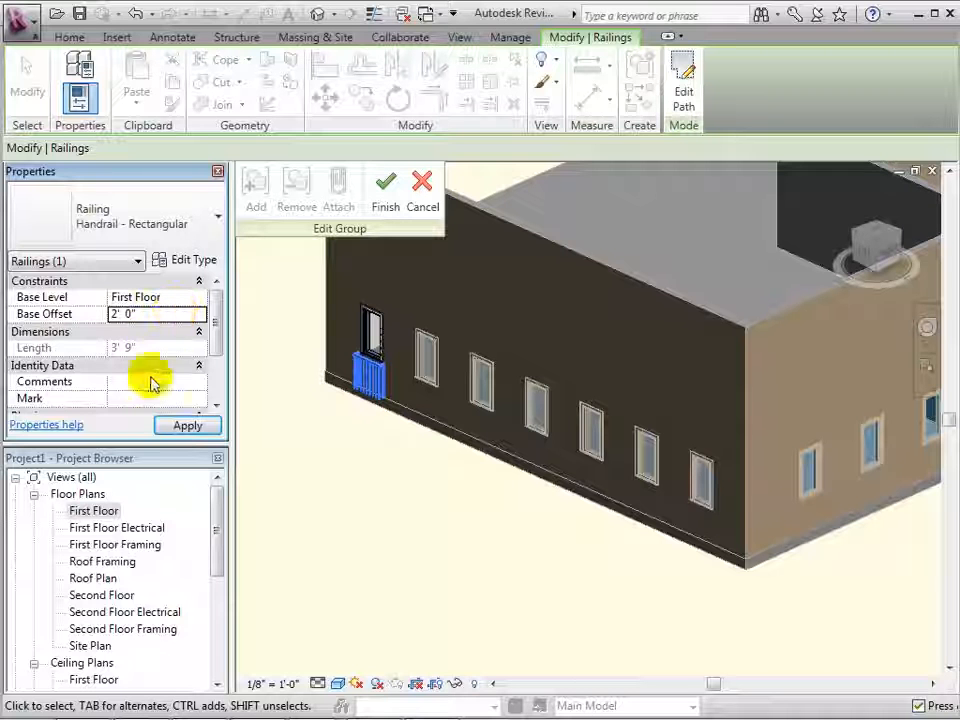
click(186, 425)
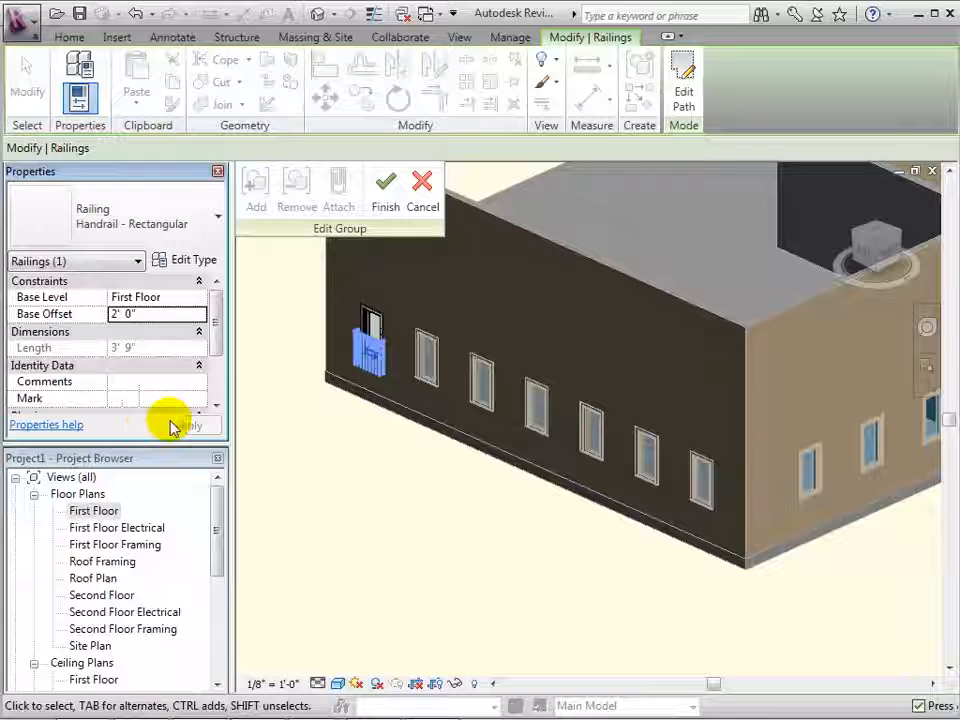
click(279, 431)
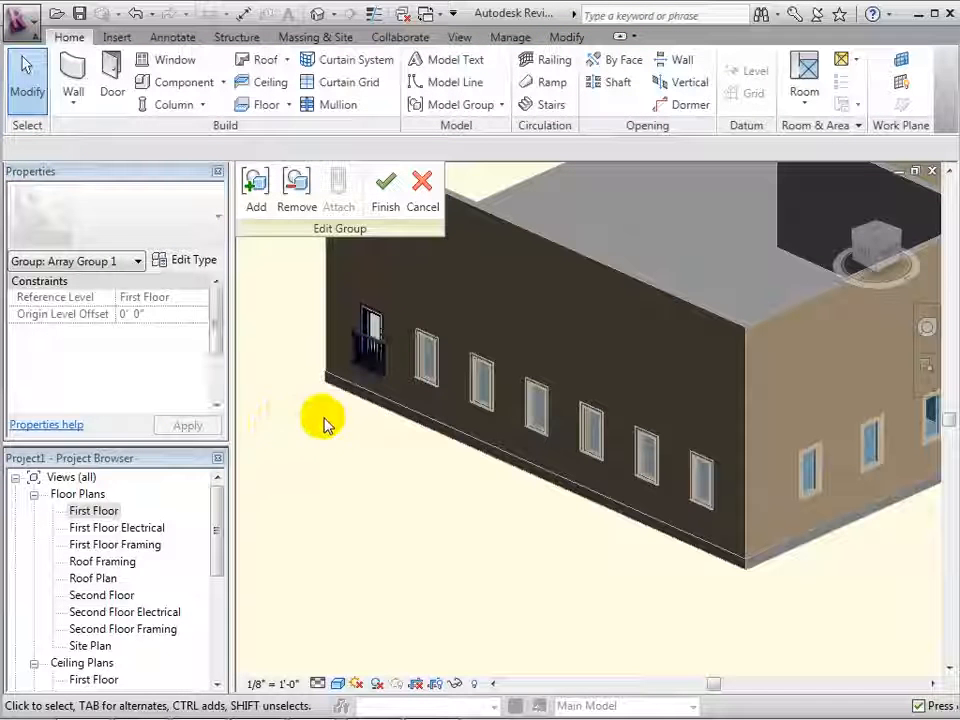
click(386, 195)
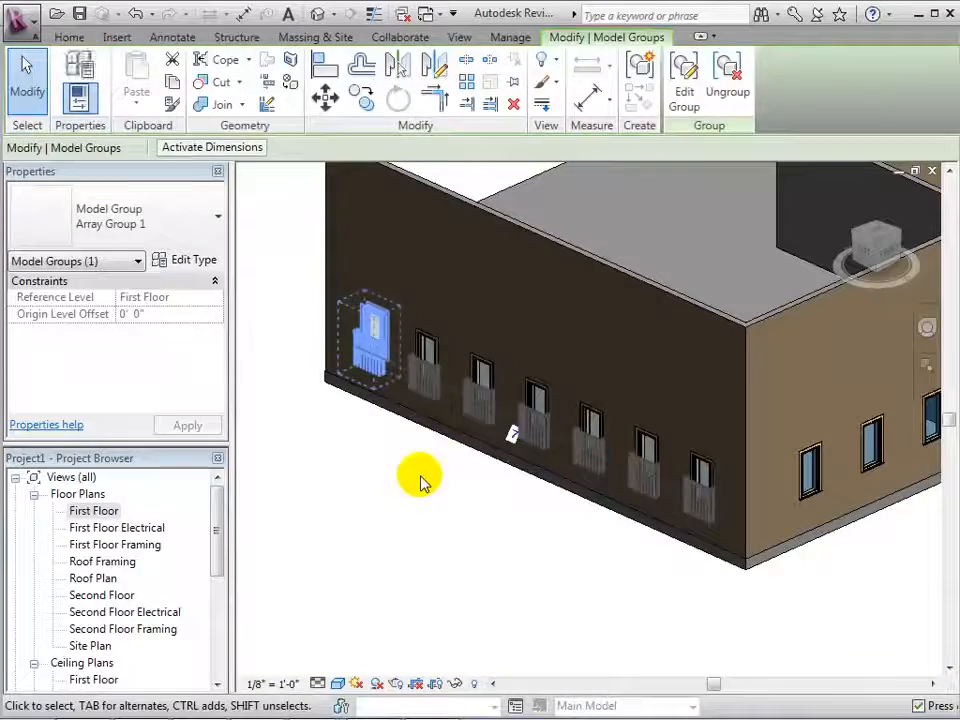
click(420, 478)
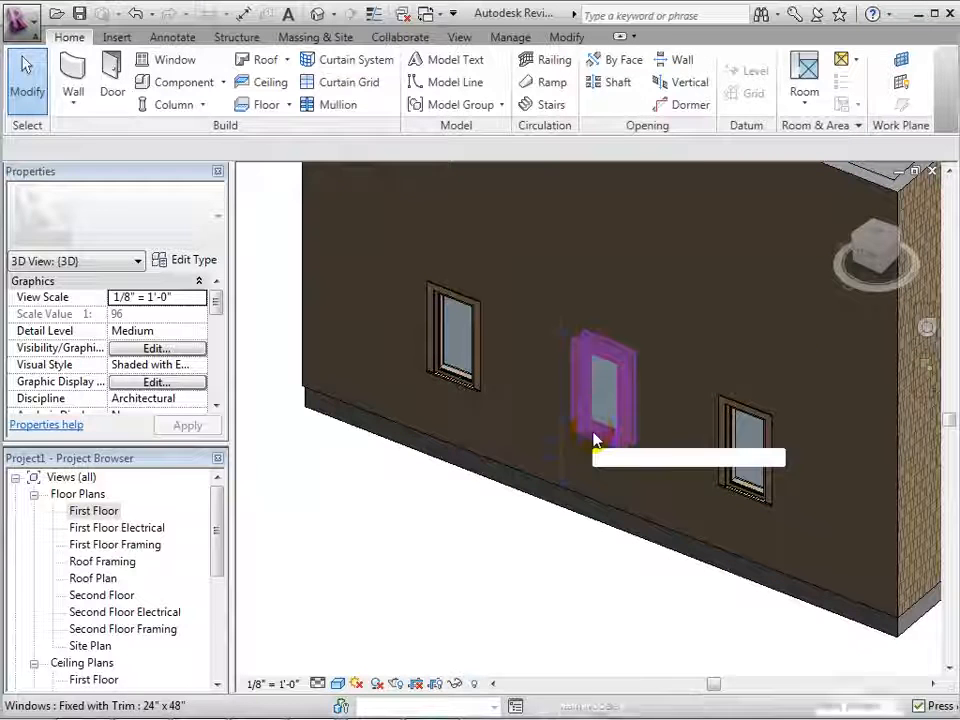
Change the level of the middle one of the three ungrouped windows to Second Floor.
click(594, 440)
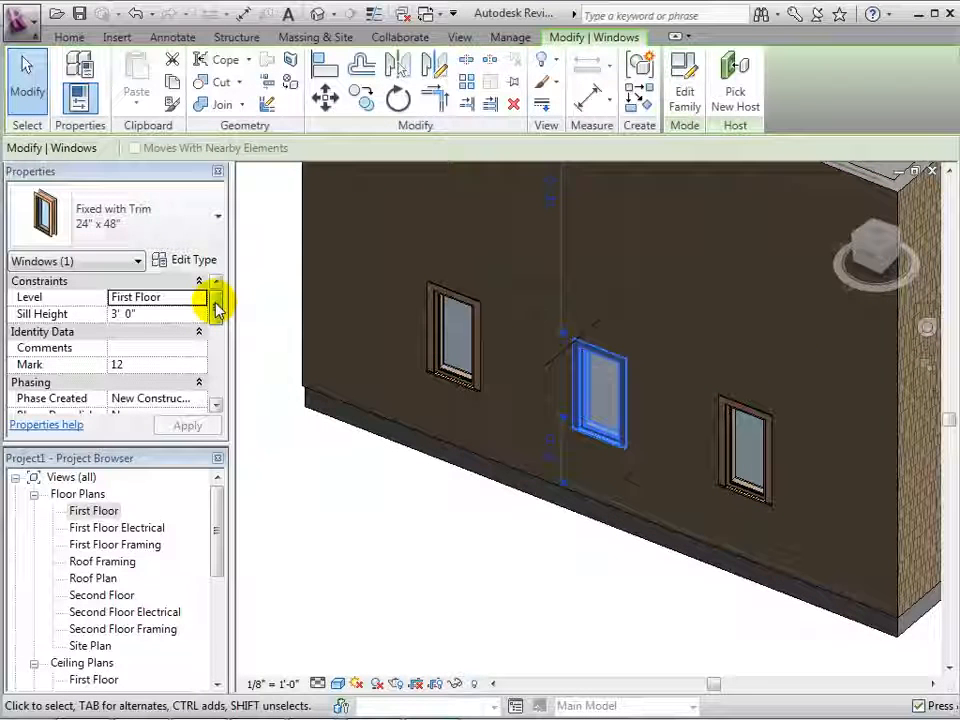
click(217, 310)
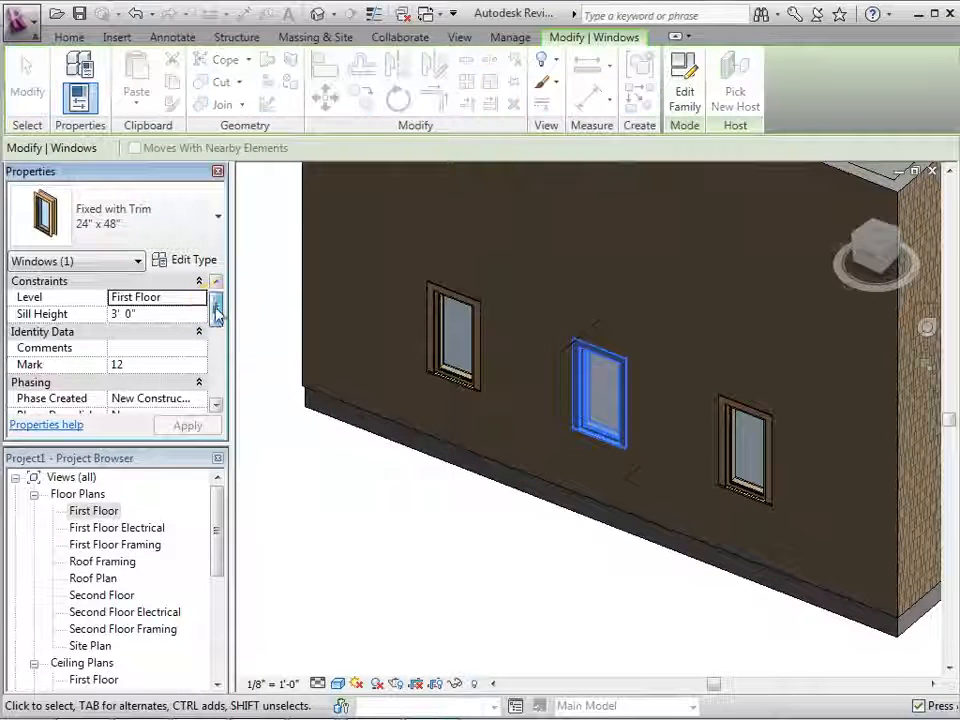
scroll(216, 308, down, 2)
scroll(216, 318, up, 2)
drag(120, 445, 128, 520)
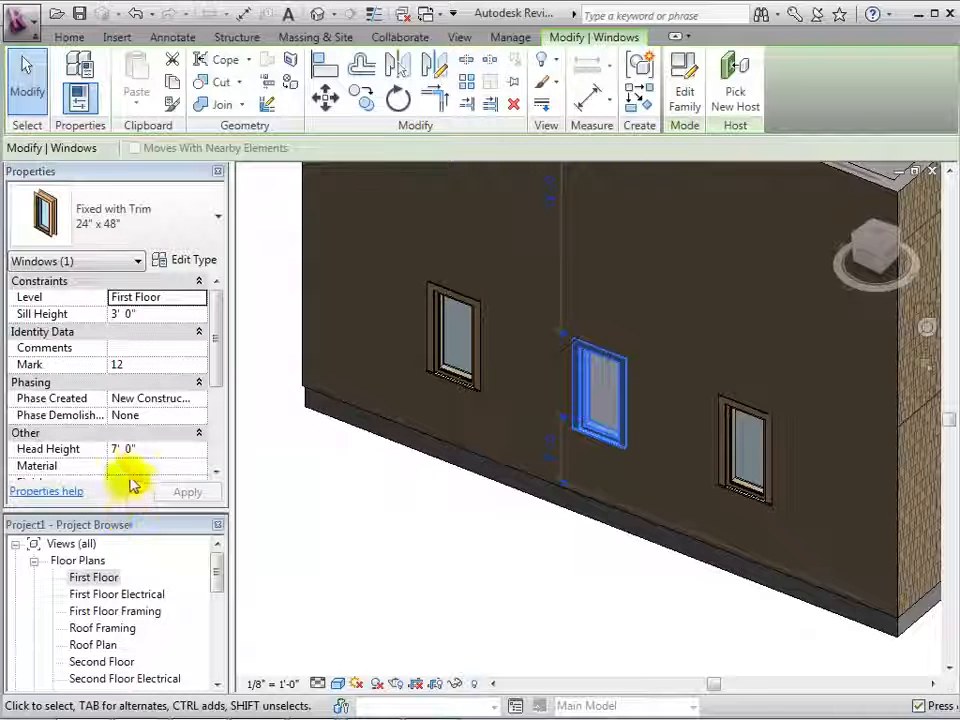
click(185, 297)
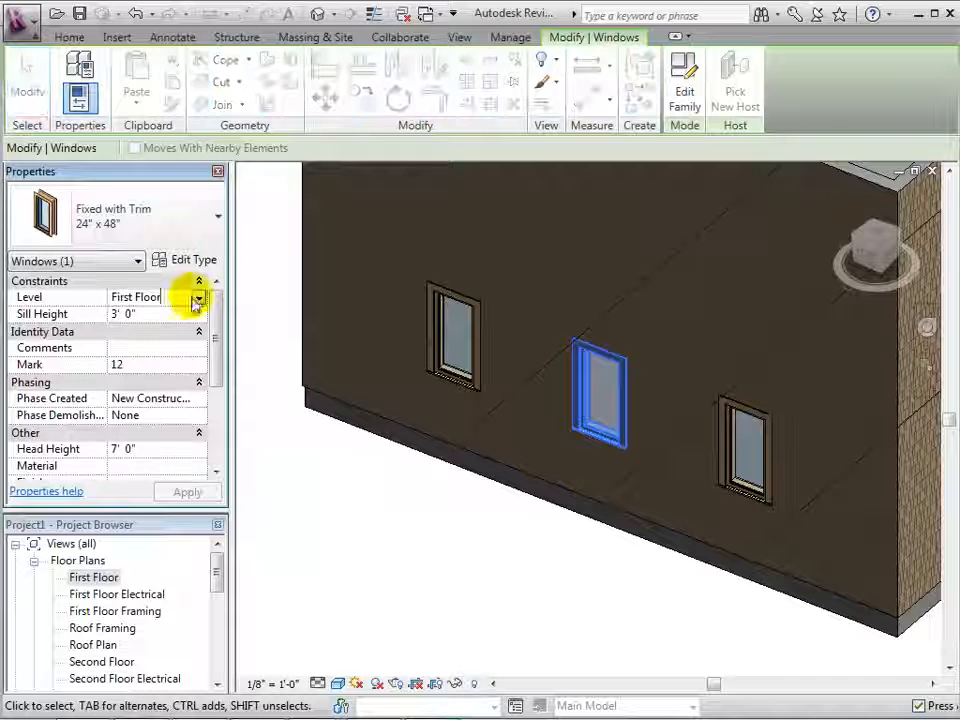
click(198, 300)
click(160, 327)
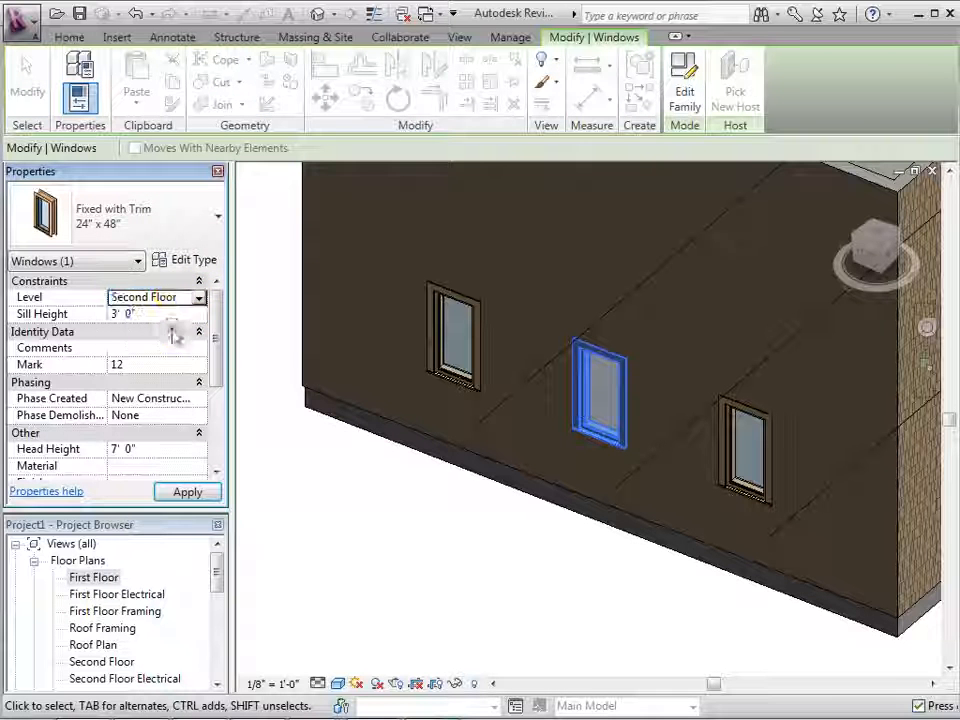
click(182, 495)
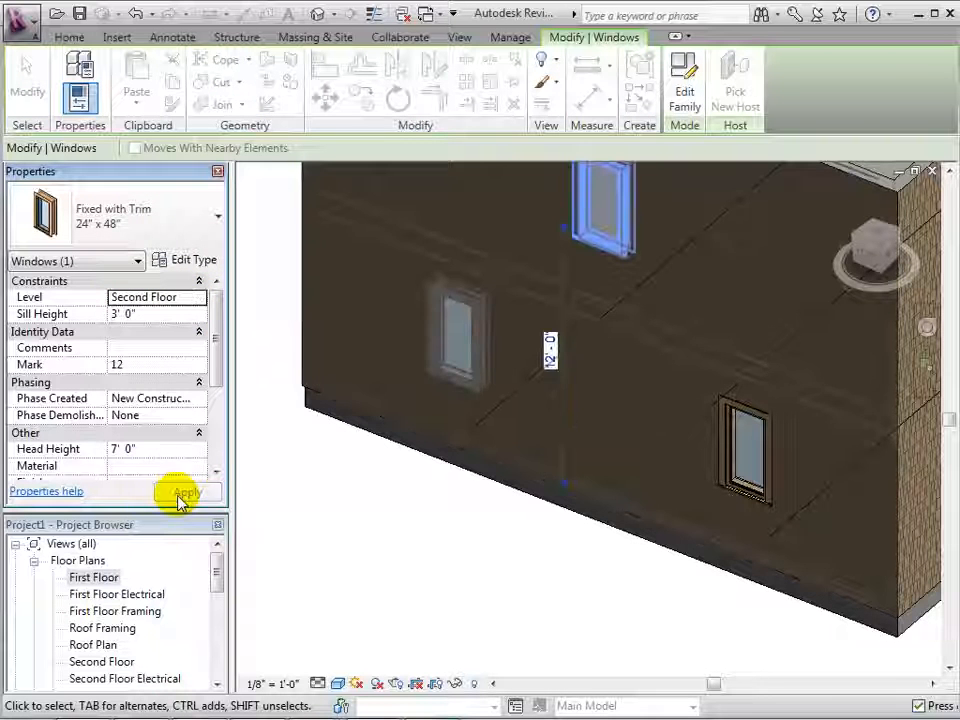
click(388, 497)
Set the sill height of the first-floor window nearest the building corner to 4'.
middle_drag(388, 497, 362, 572)
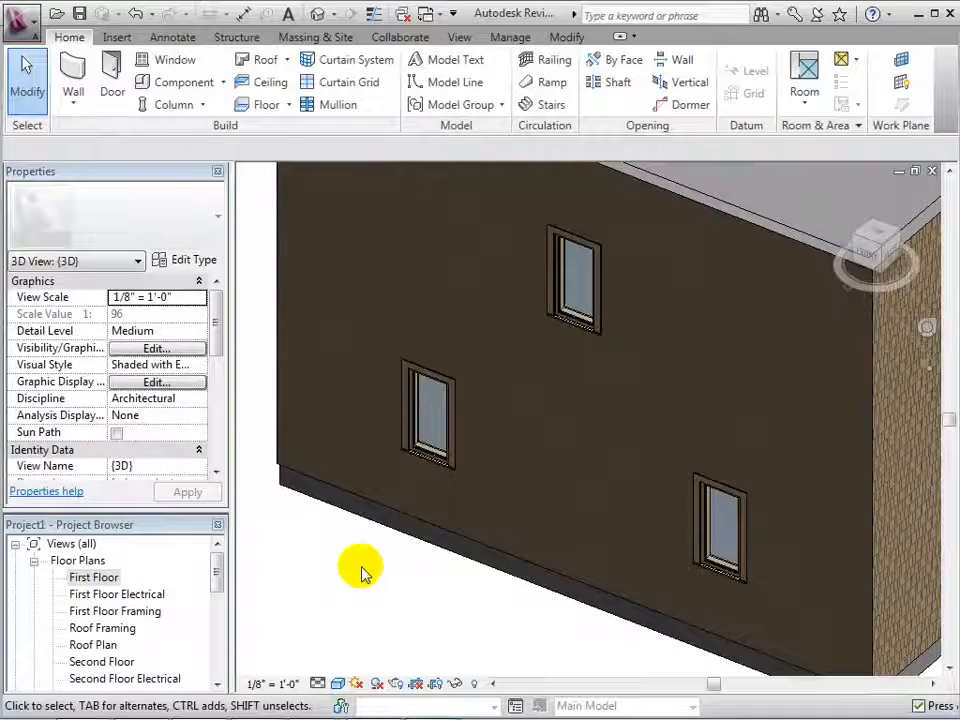
scroll(364, 570, down, 1)
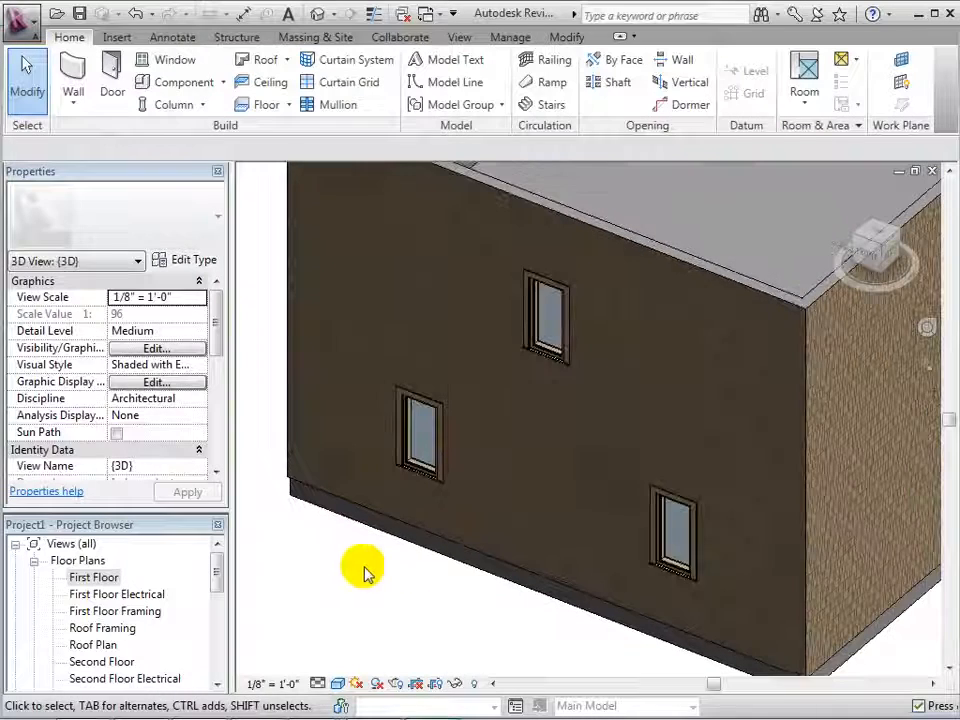
click(676, 503)
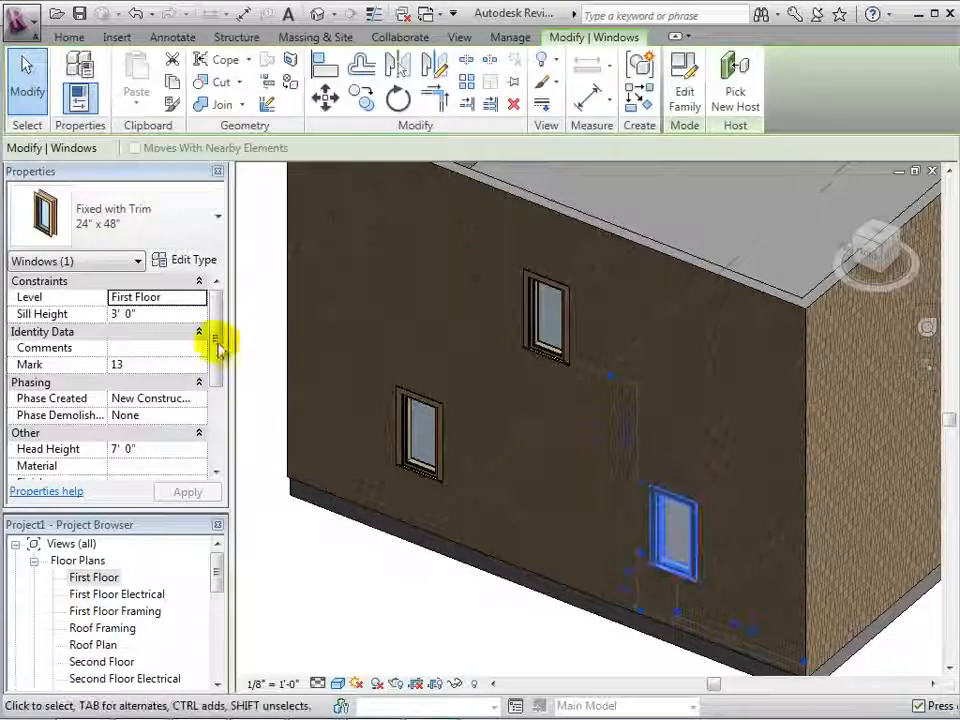
click(174, 314)
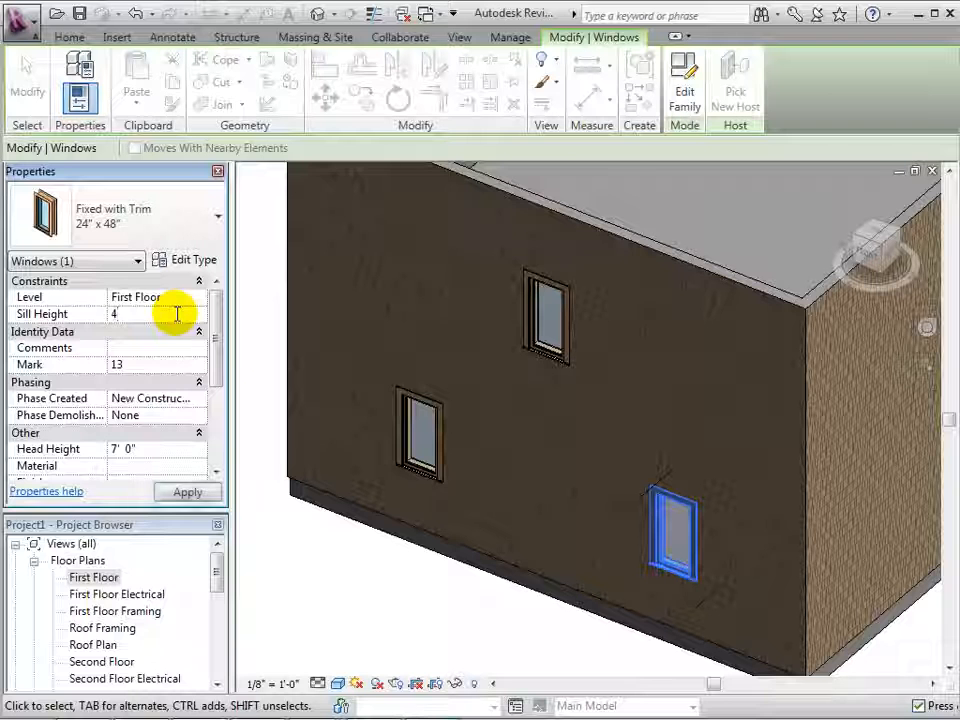
click(190, 492)
click(349, 542)
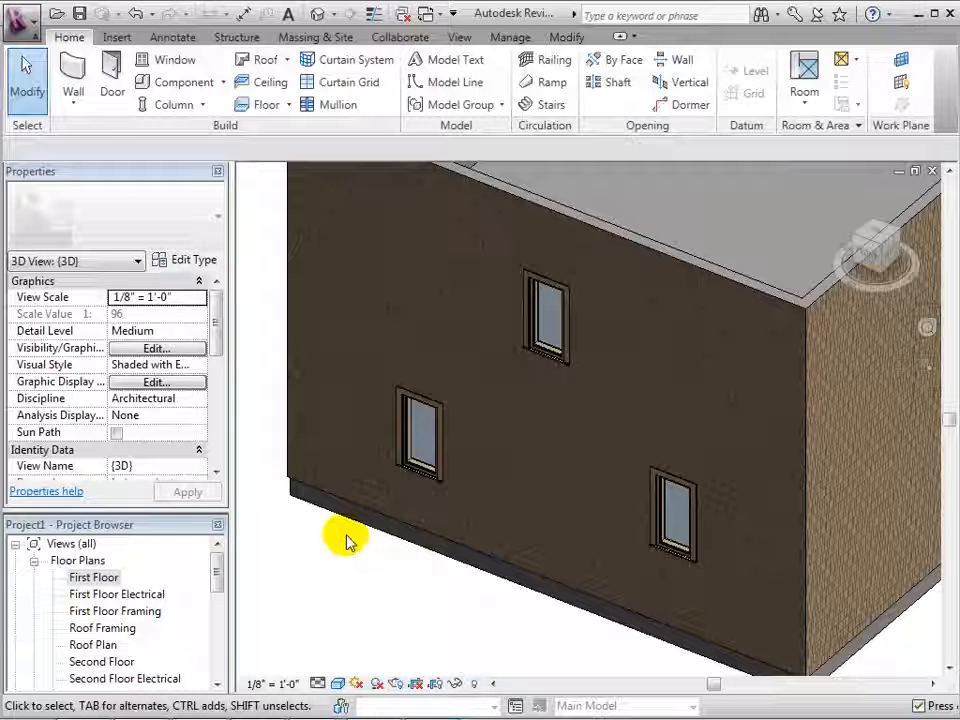
Set the sill height of the other first-floor window, directly below and beside the raised one, to 2' 0".
click(403, 415)
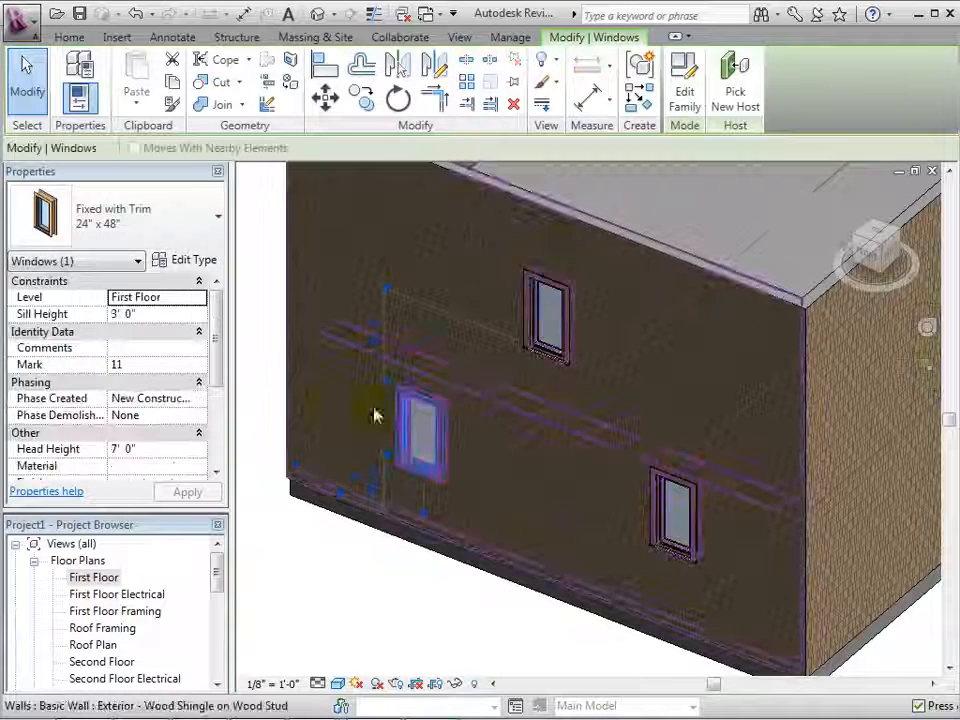
click(158, 315)
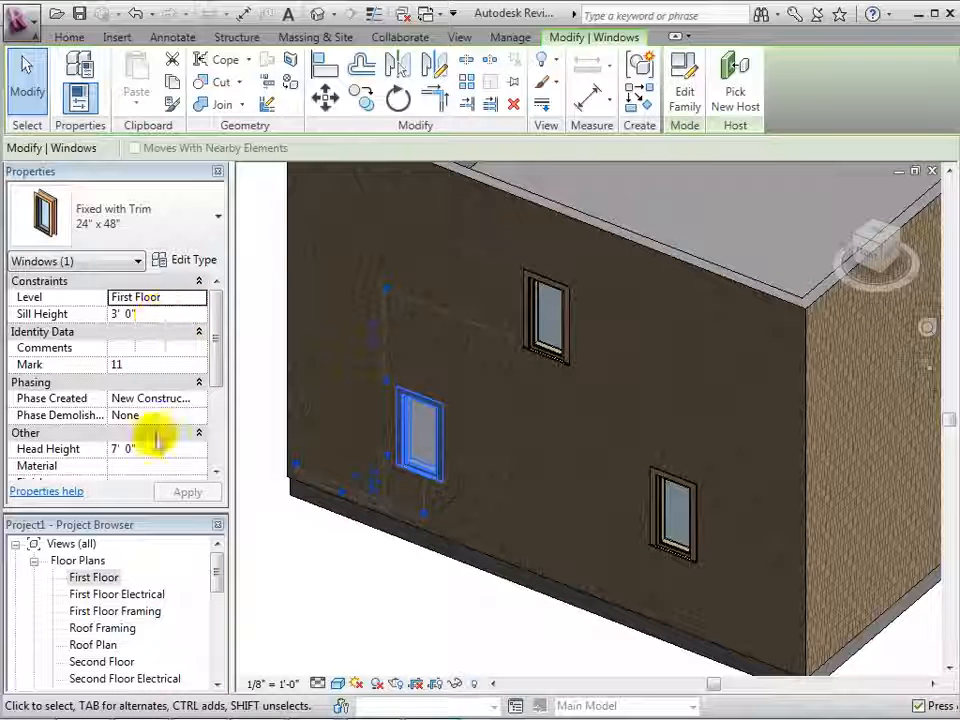
double_click(151, 315)
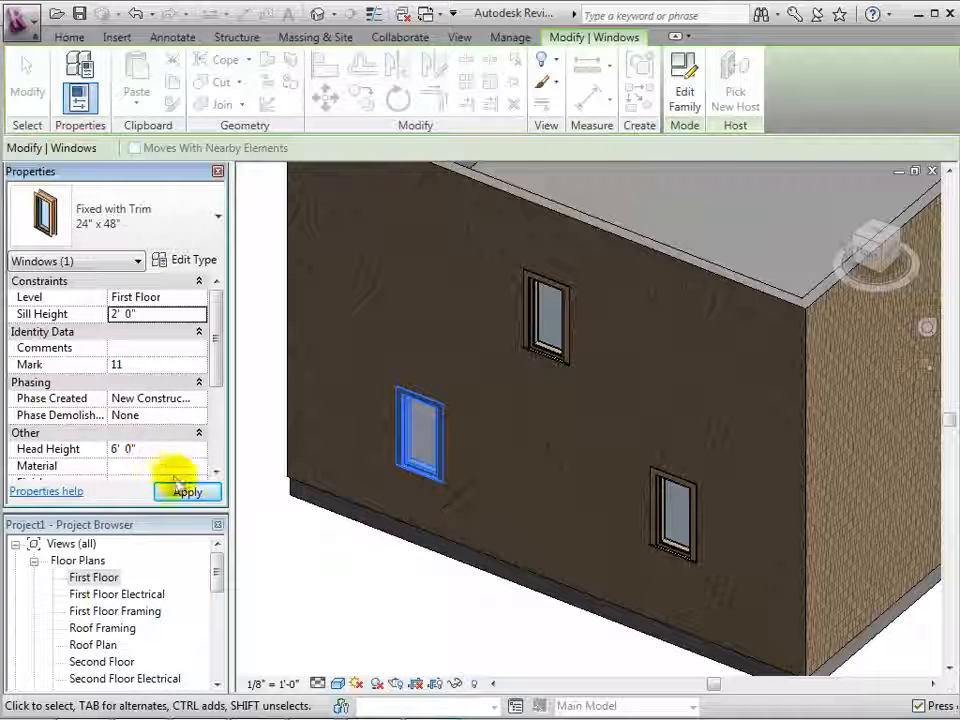
click(185, 497)
click(318, 561)
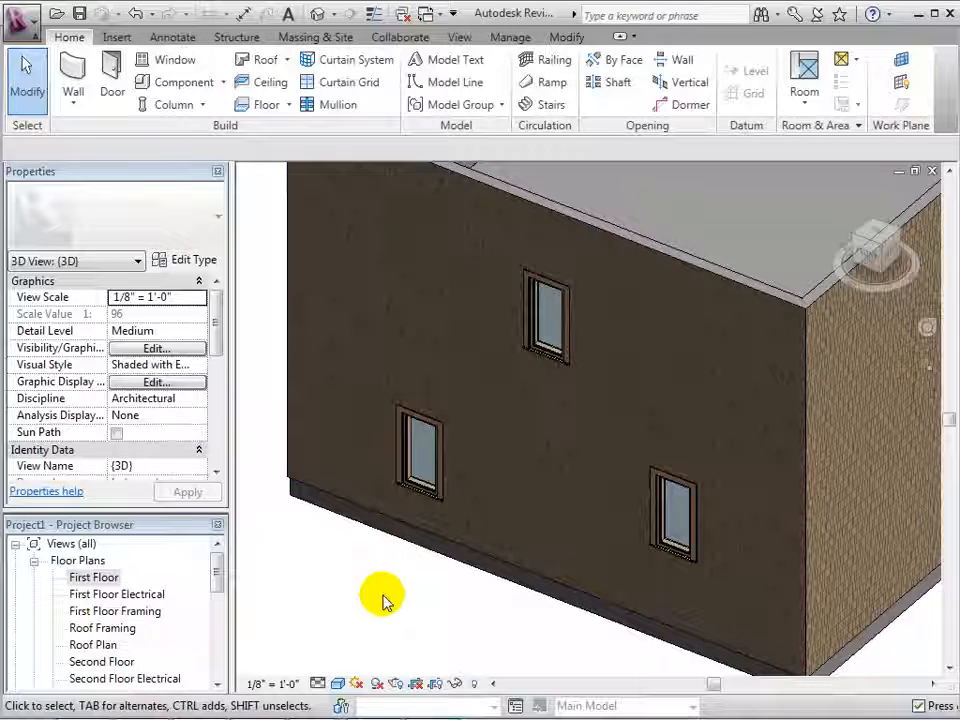
Open the Mark value of the window with the 2' 0" sill for editing.
click(401, 486)
click(185, 362)
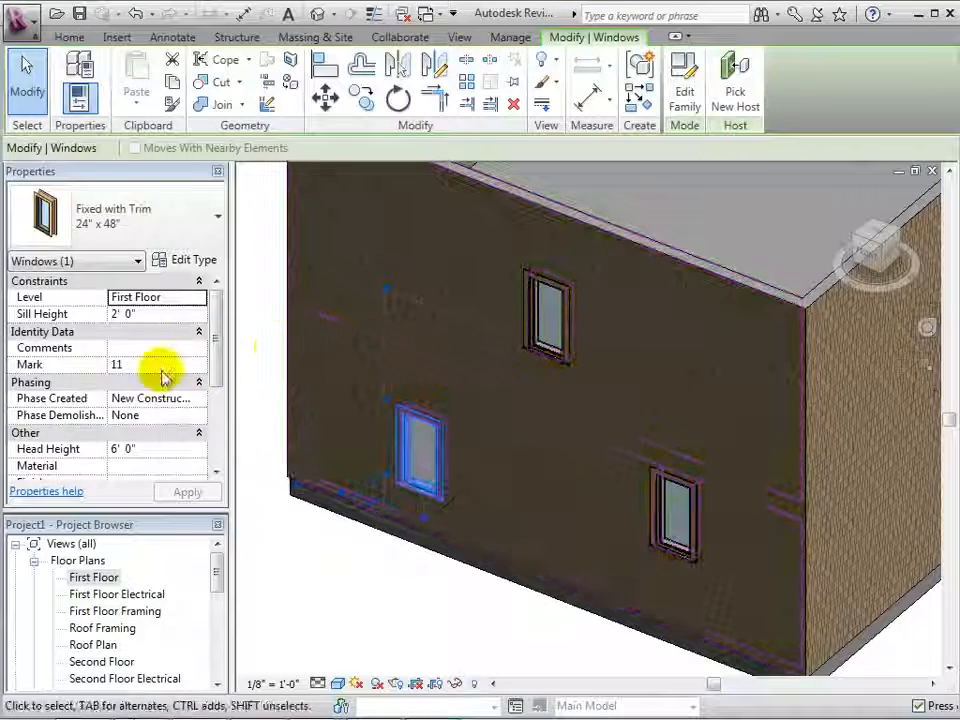
double_click(163, 368)
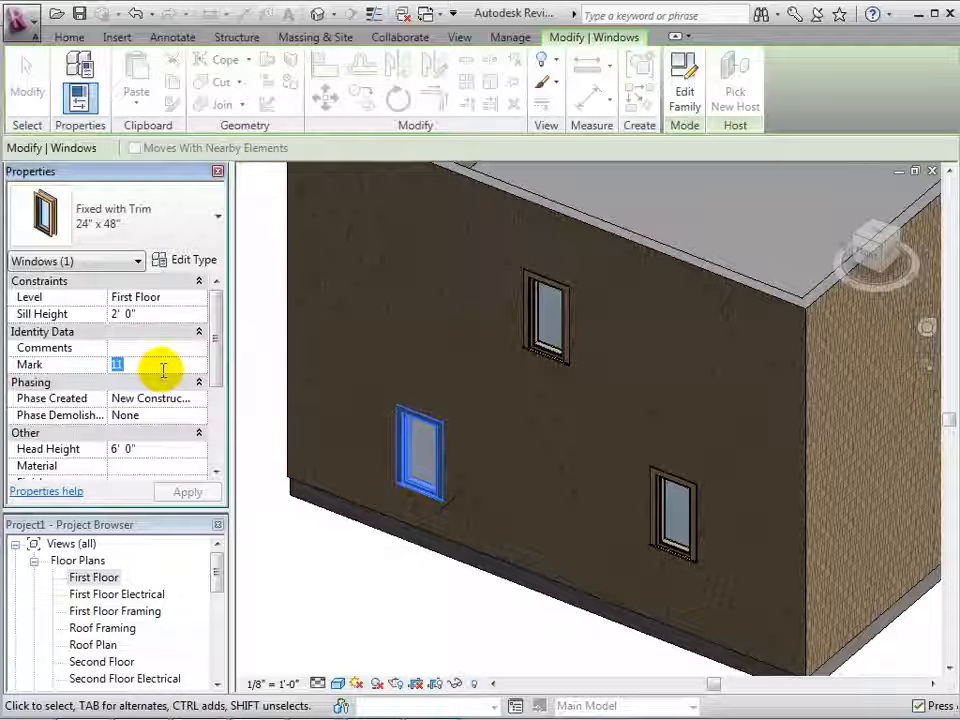
key(Return)
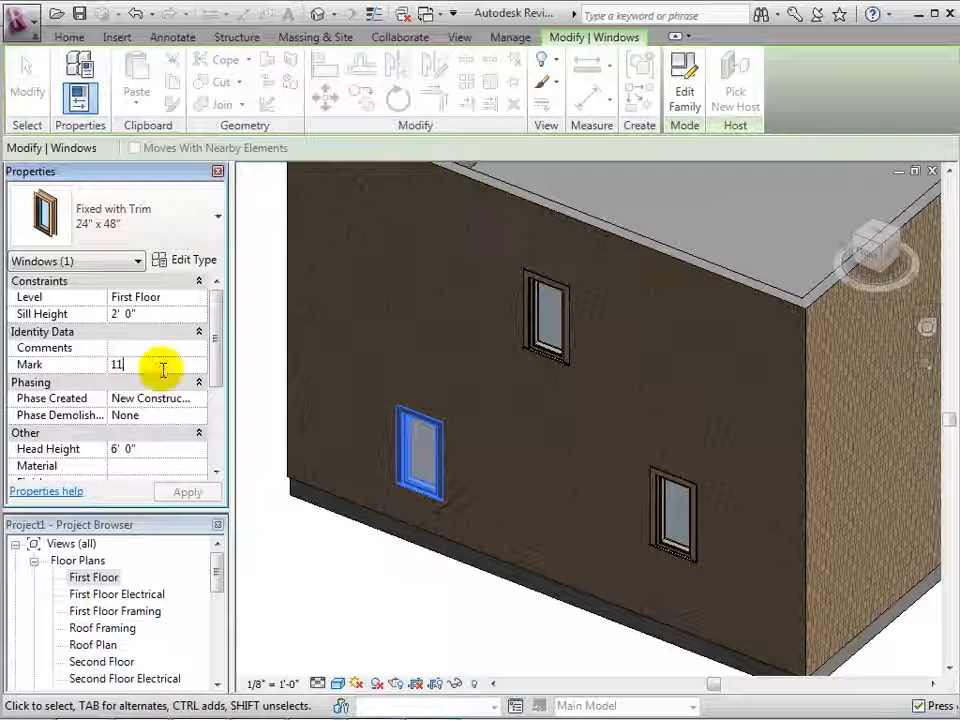
click(392, 564)
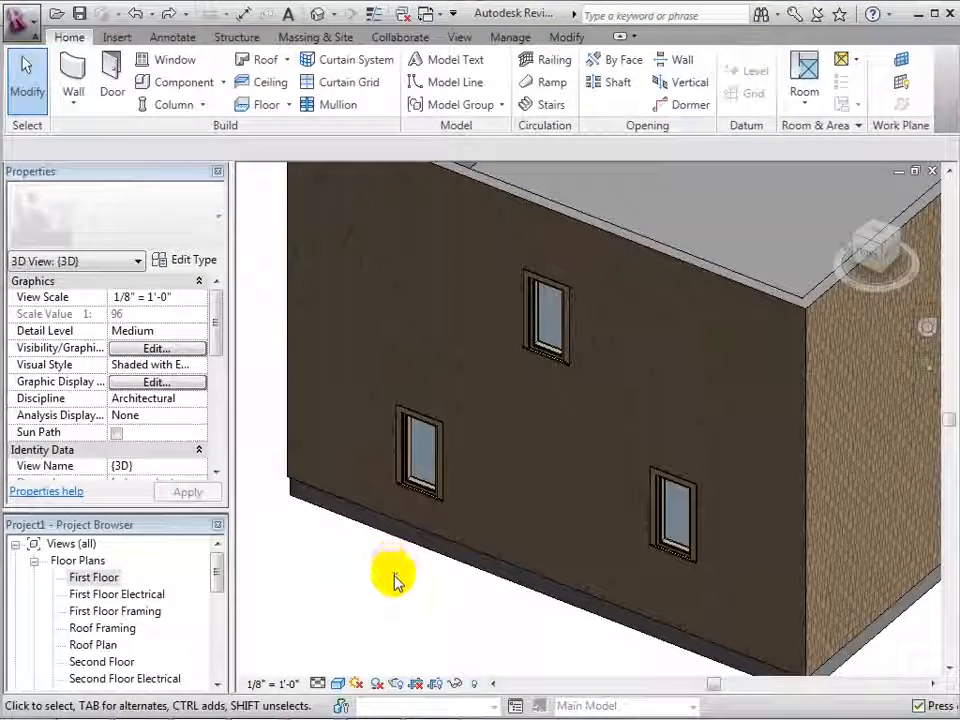
Open the type properties of the Fixed with Trim 24" x 48" window that has the 2' 0" sill.
click(404, 487)
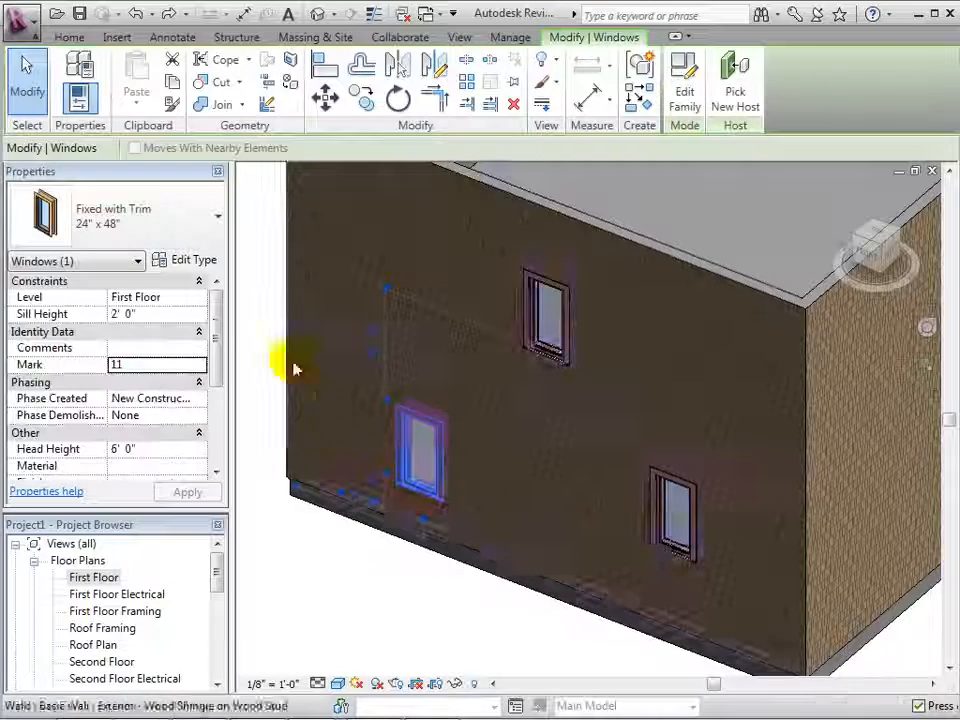
click(197, 260)
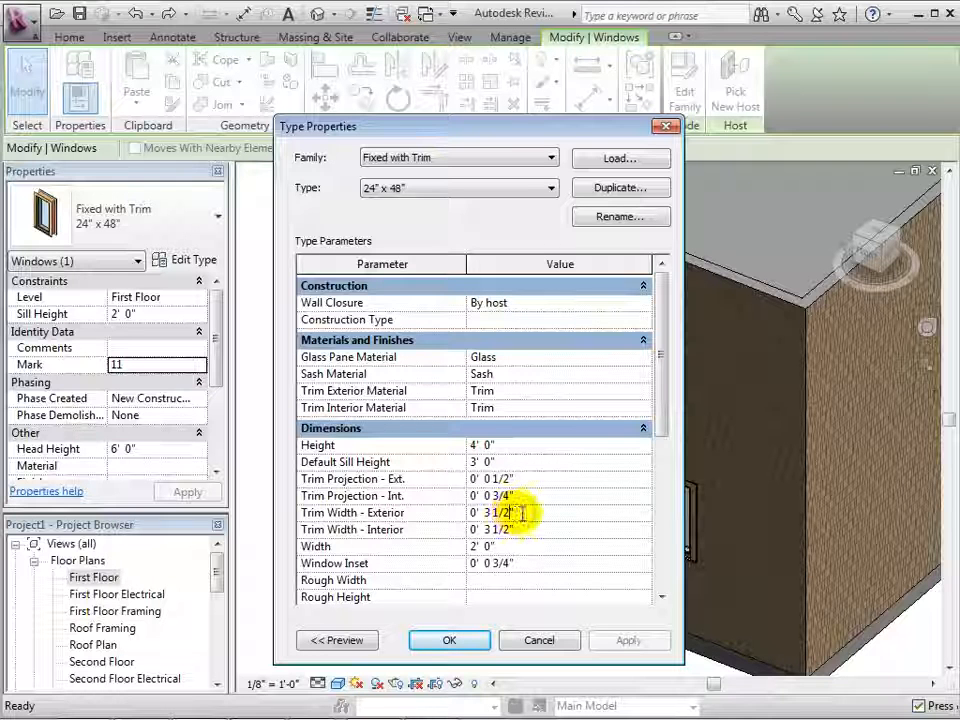
Set both the exterior and interior trim widths of the Fixed with Trim 24" x 48" window type to 6".
key(BackSpace)
key(BackSpace)
key(BackSpace)
key(BackSpace)
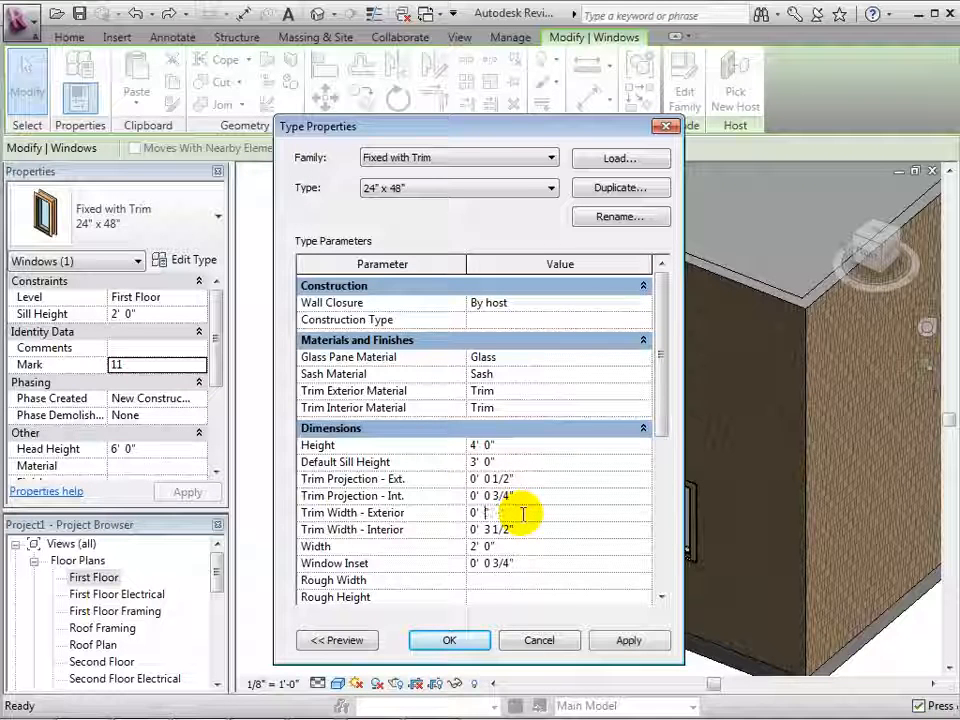
text(6)
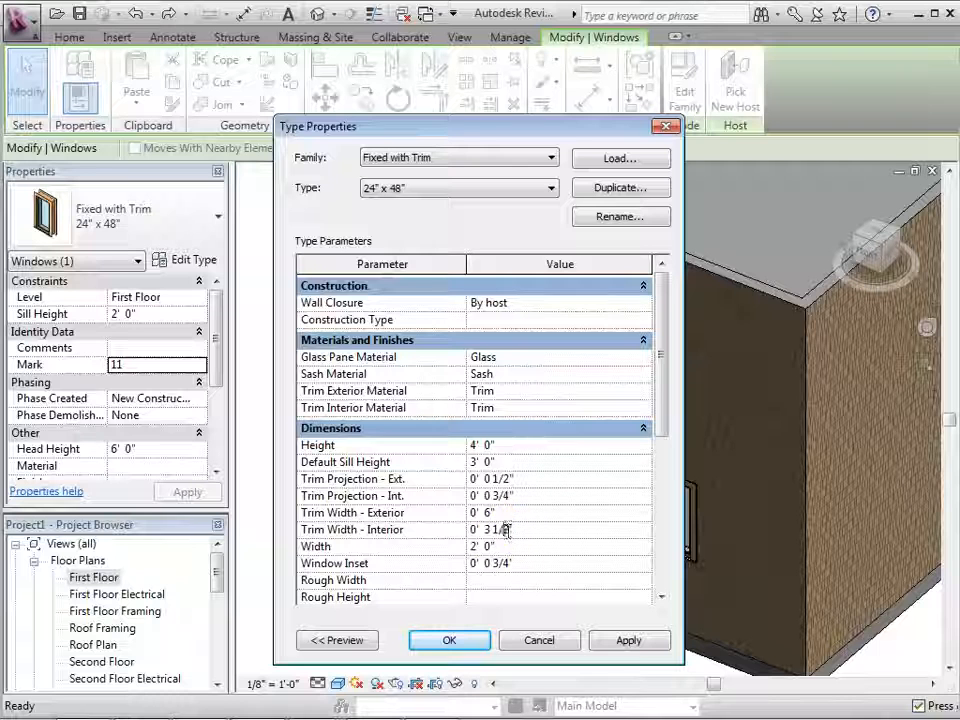
click(547, 529)
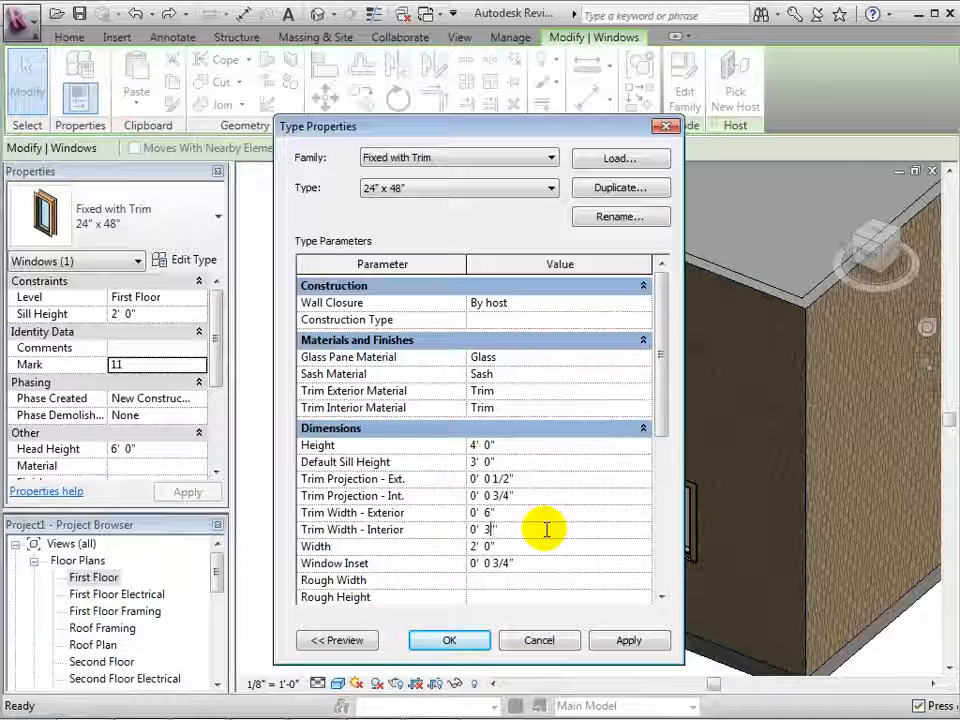
click(476, 648)
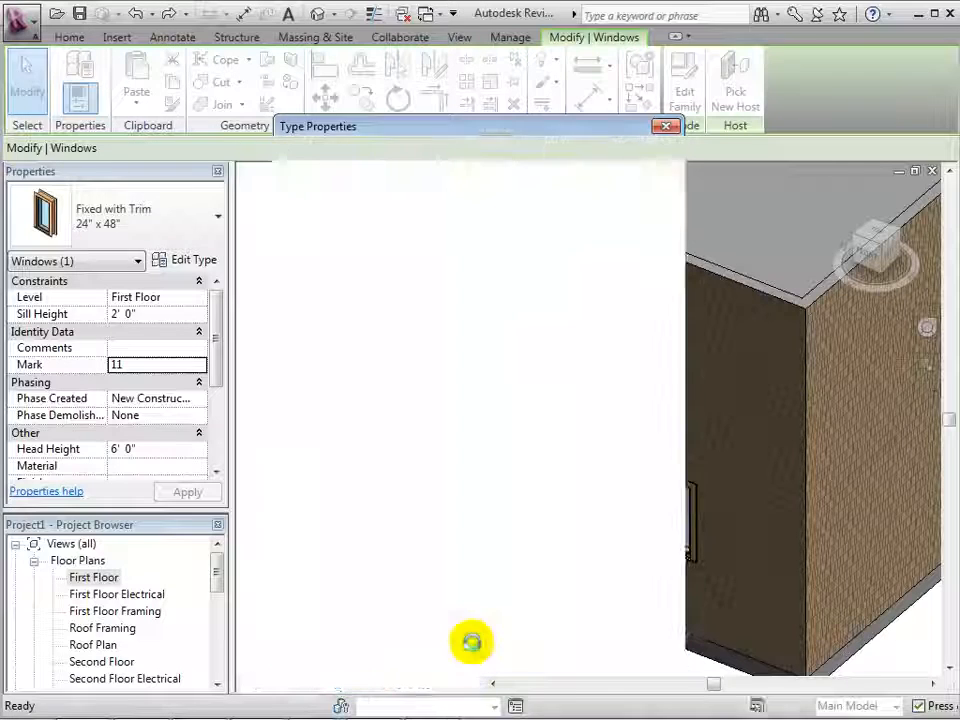
click(462, 617)
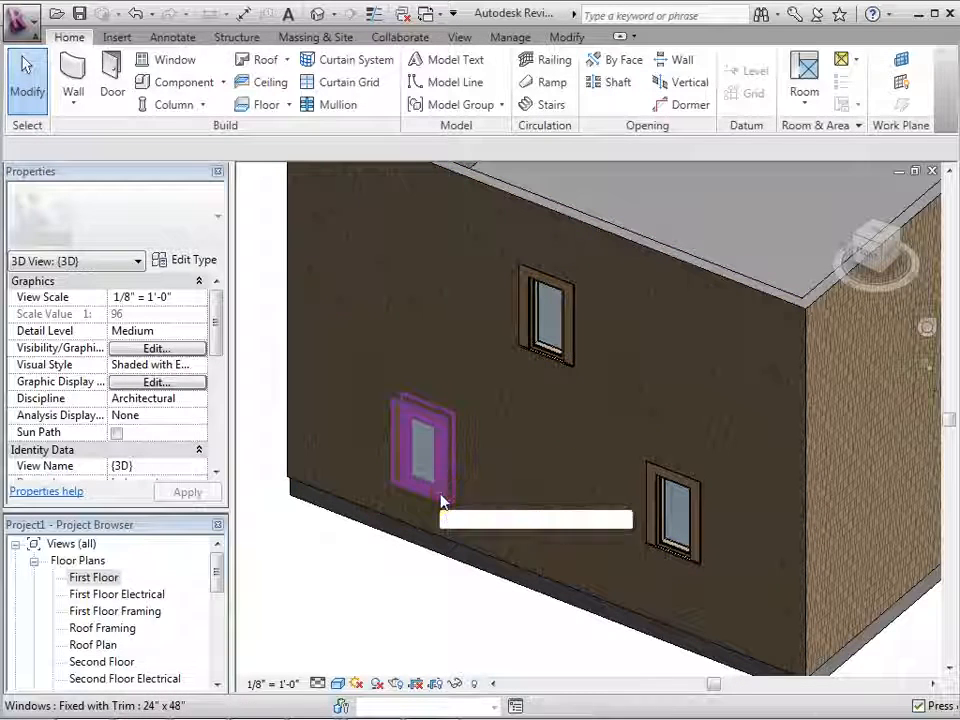
Assign Metal - Steel as the exterior trim material in the type properties of the lower-floor window nearest the wall's far corner.
click(405, 452)
click(189, 260)
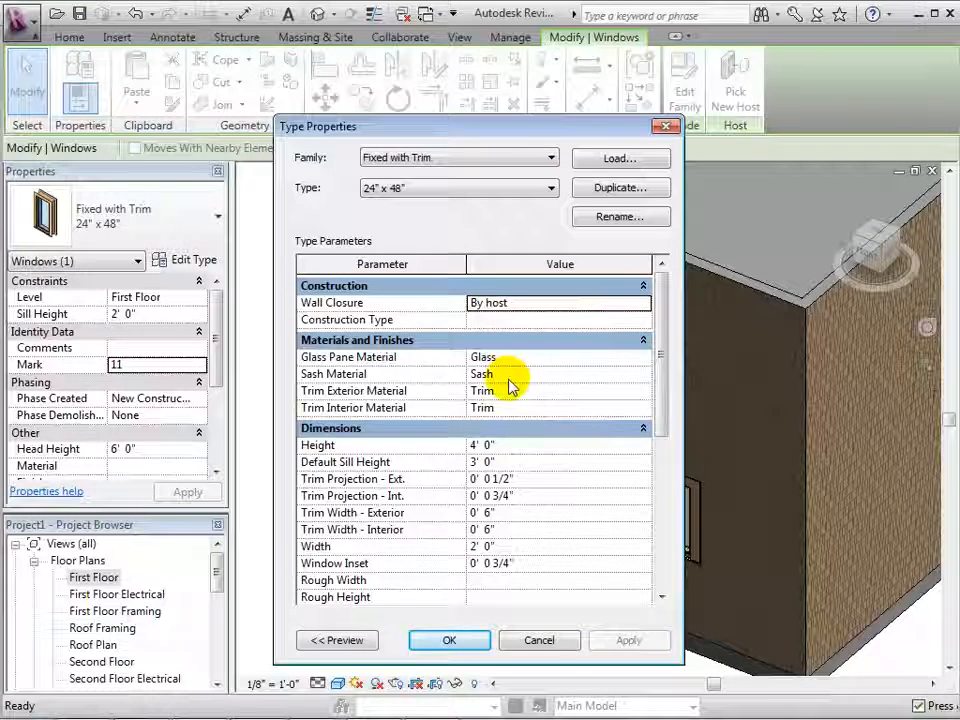
click(645, 395)
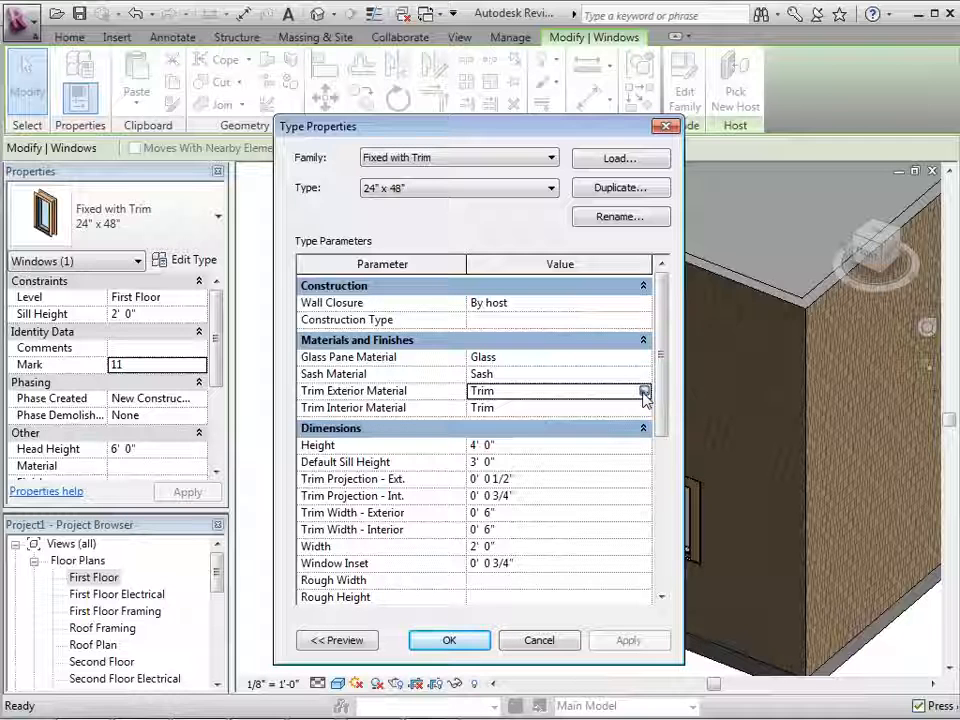
click(645, 392)
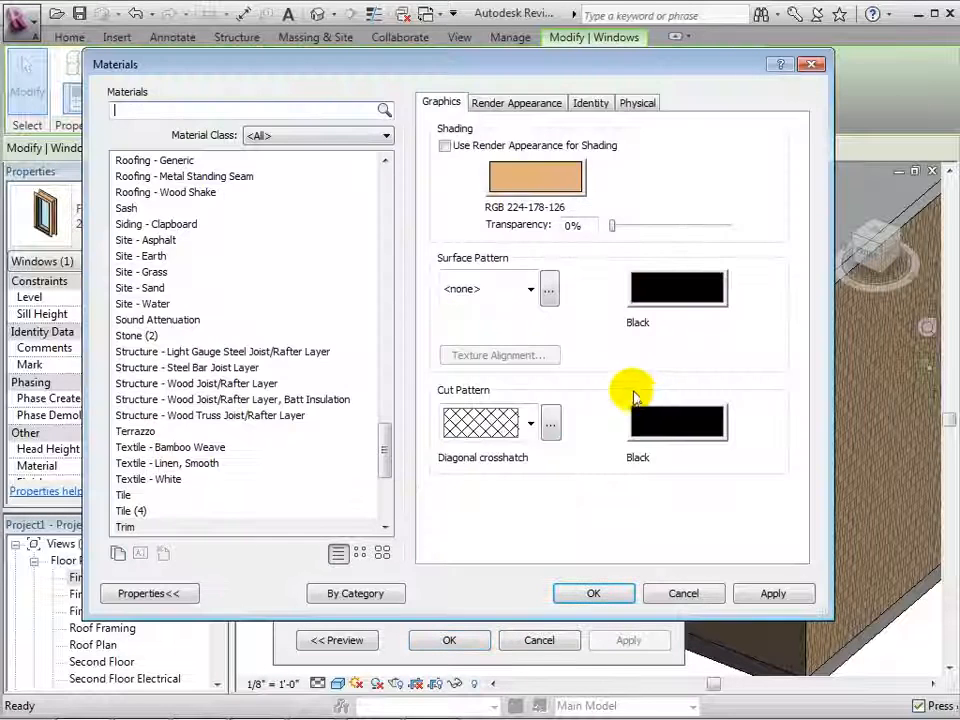
drag(386, 443, 387, 343)
click(160, 240)
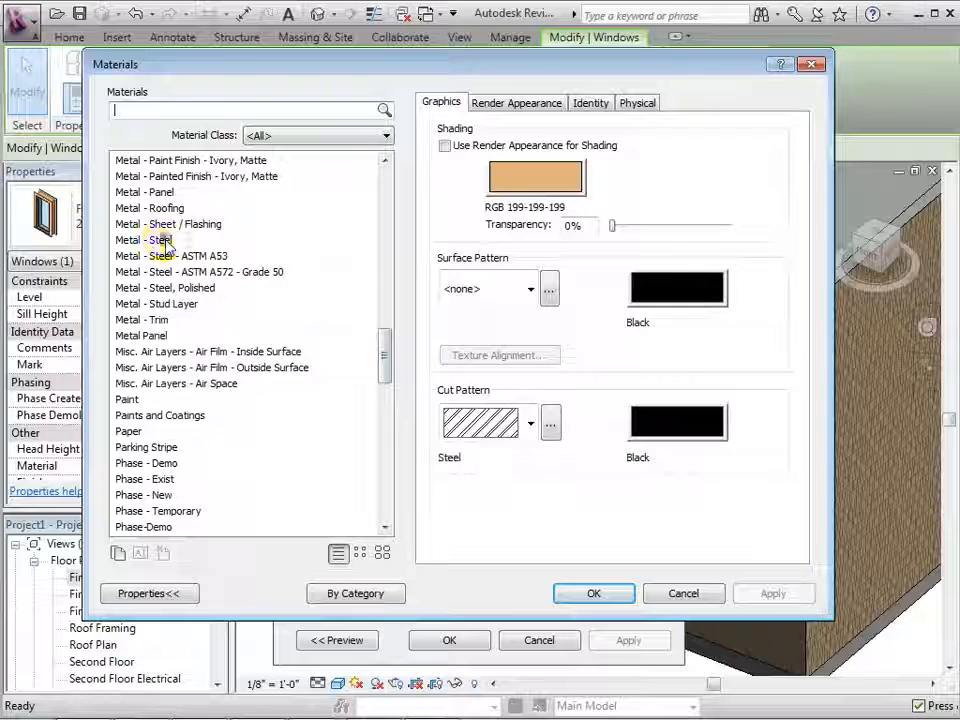
click(591, 595)
Assign Metal - Steel as the window type's interior trim material and apply the type changes.
click(606, 407)
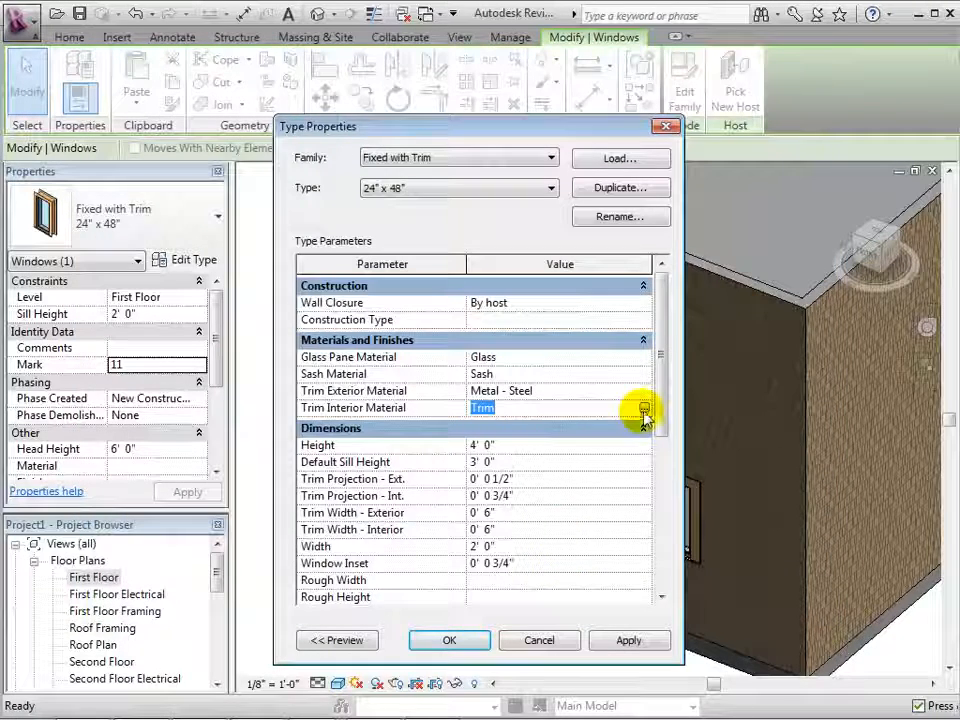
click(642, 410)
drag(388, 439, 392, 343)
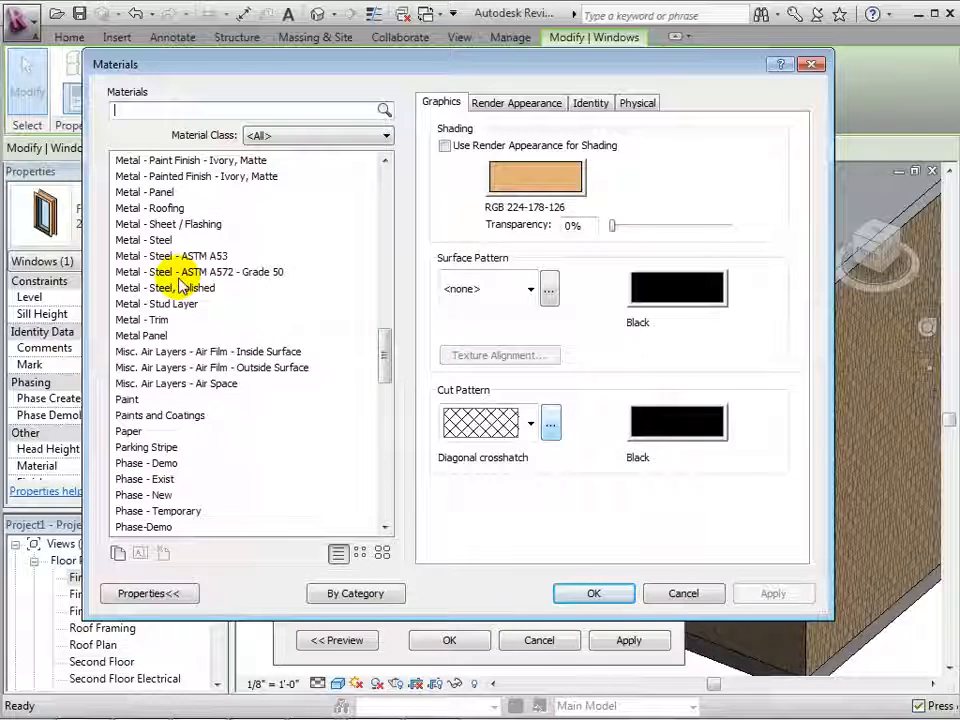
click(161, 241)
click(583, 593)
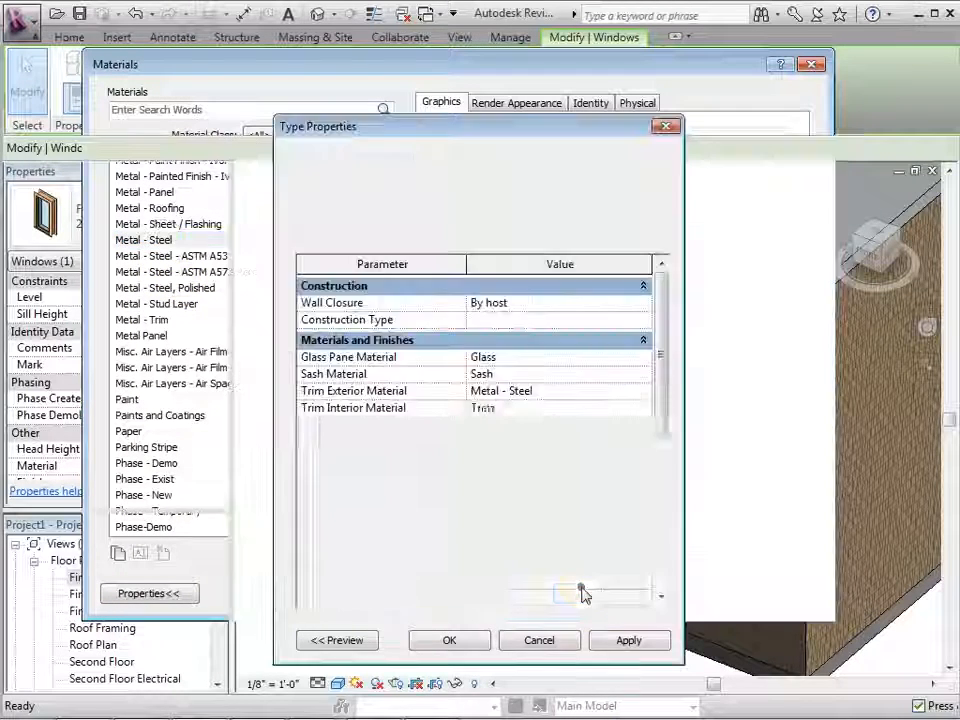
click(451, 641)
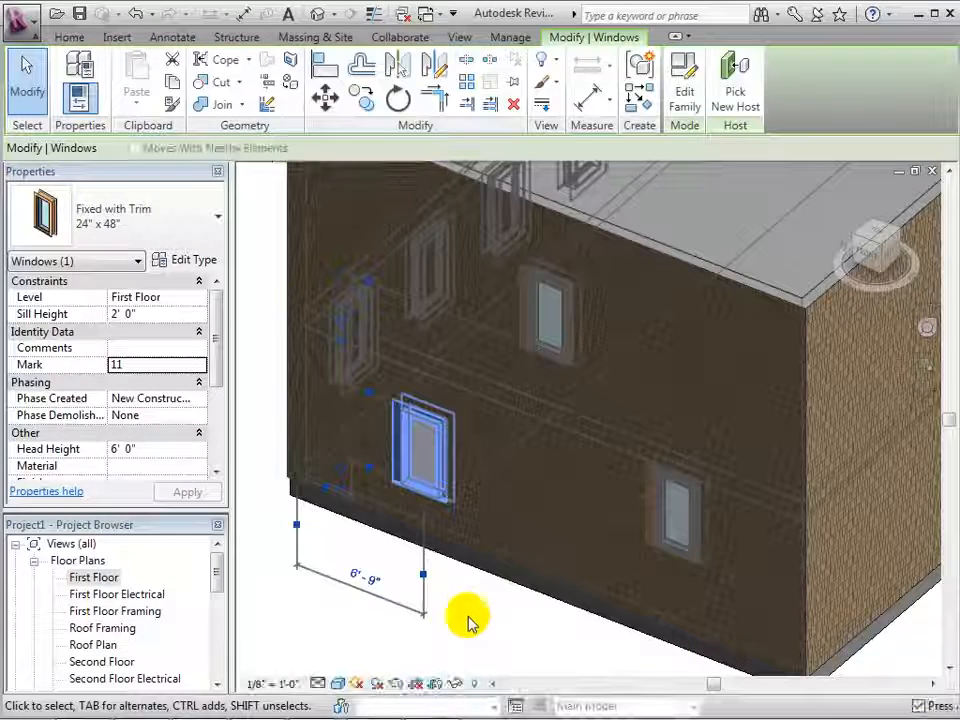
click(471, 611)
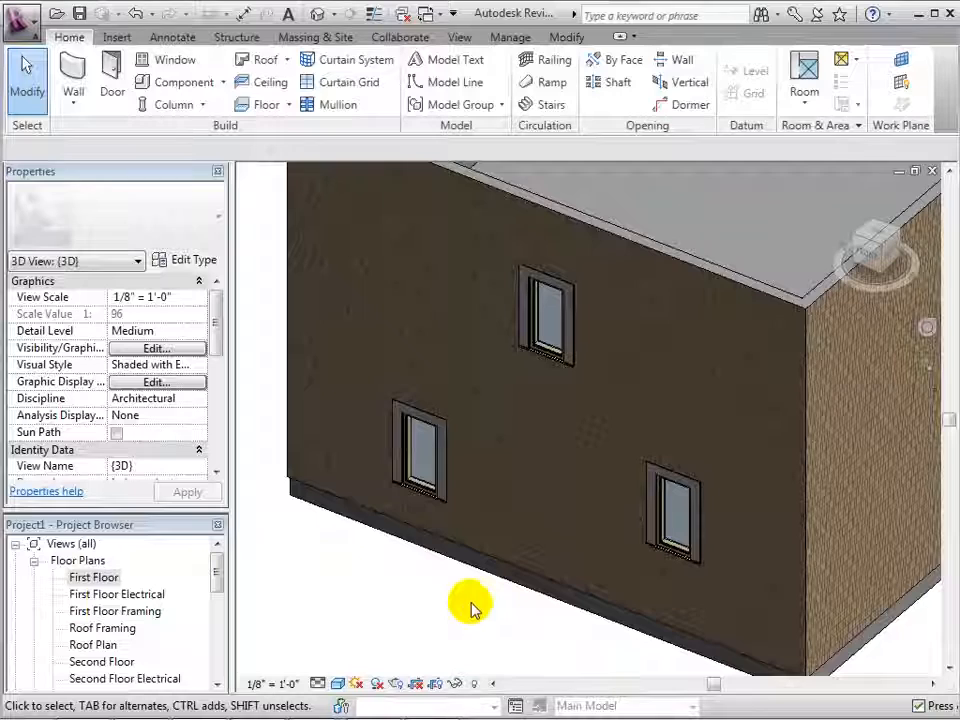
Set the Window Inset of the Fixed with Trim 24" x 48" type to 4".
scroll(380, 585, up, 6)
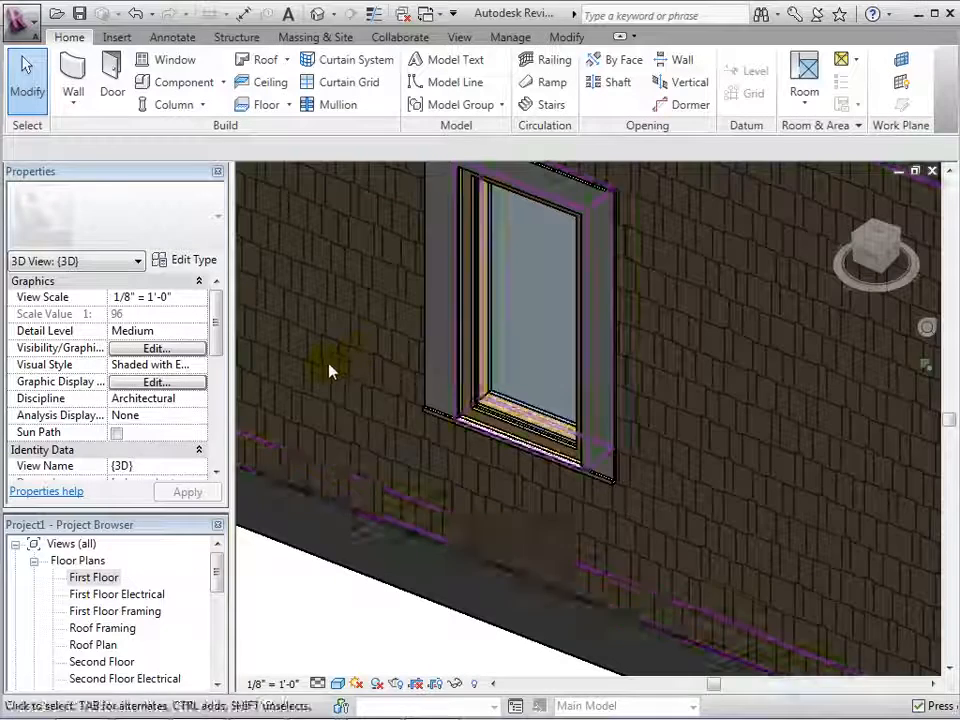
click(435, 362)
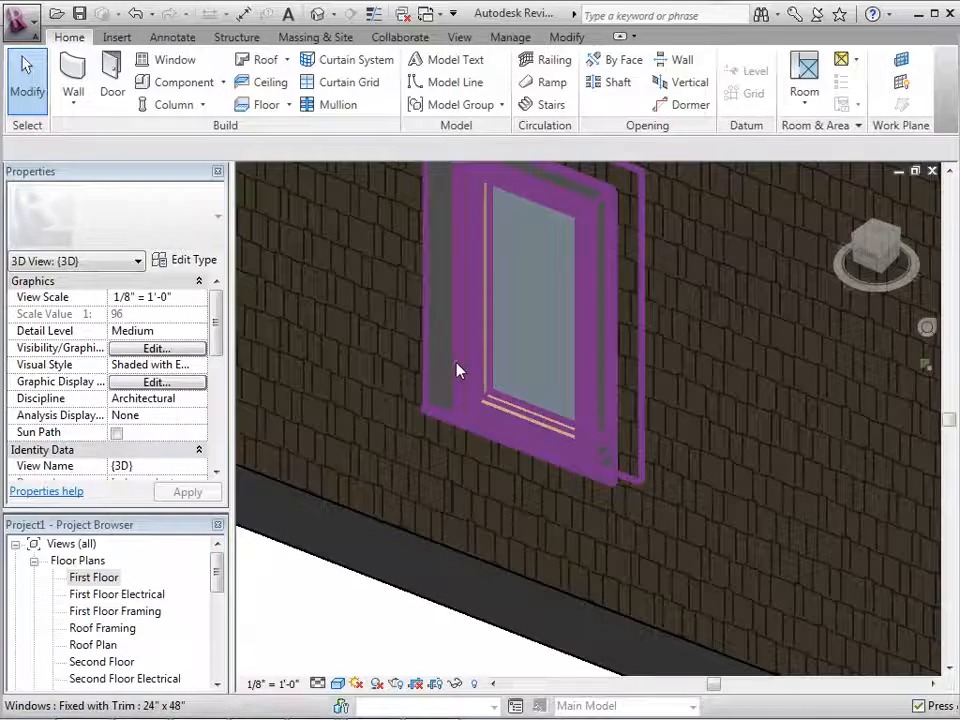
click(205, 260)
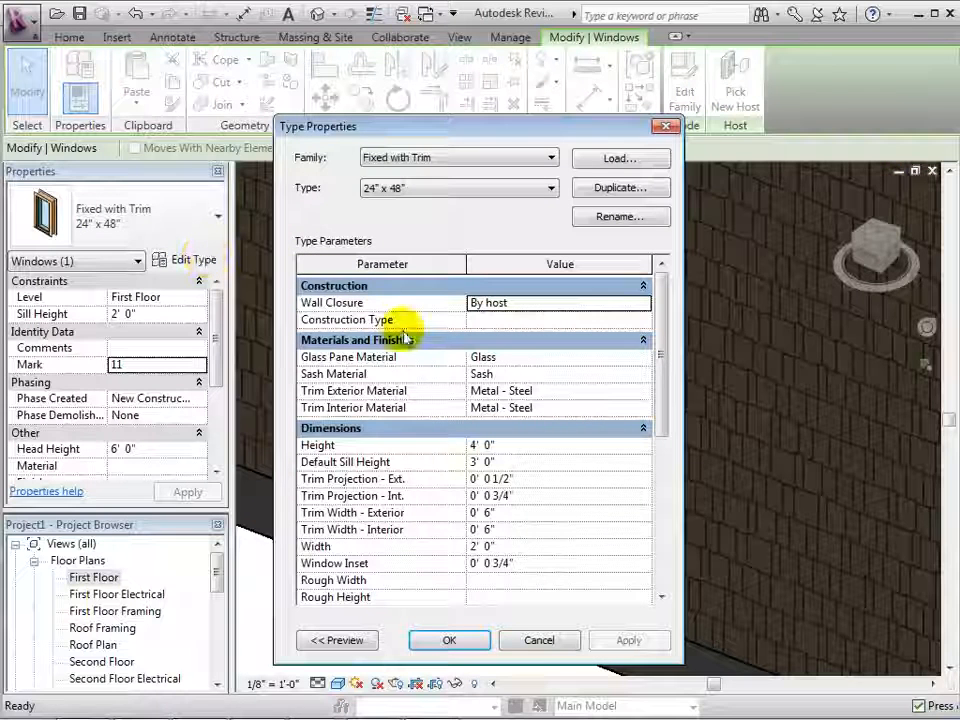
click(507, 565)
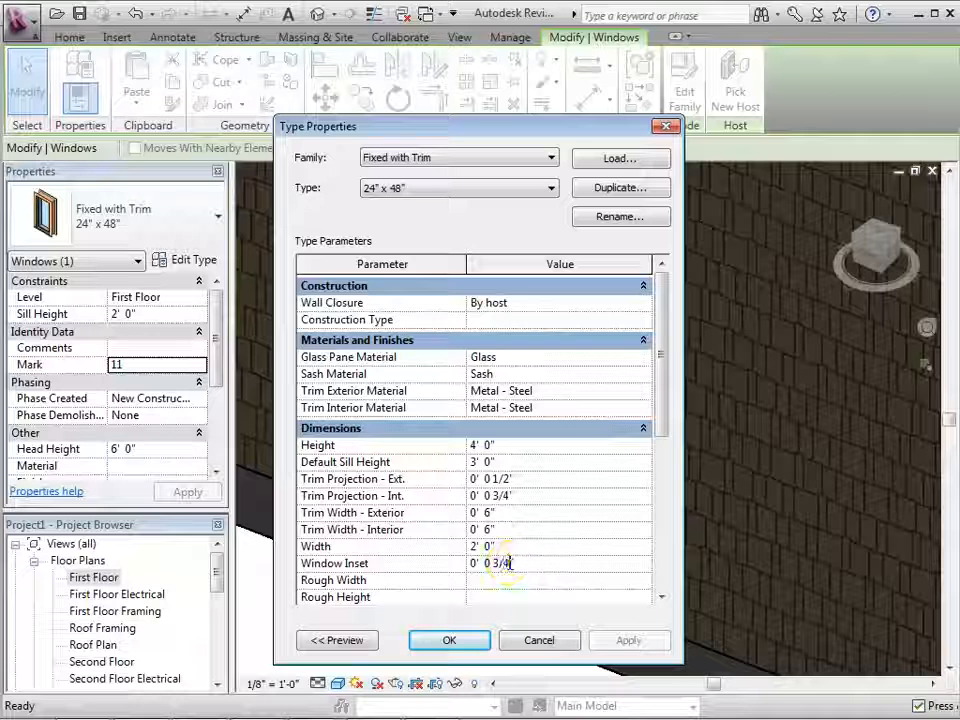
drag(498, 563, 489, 562)
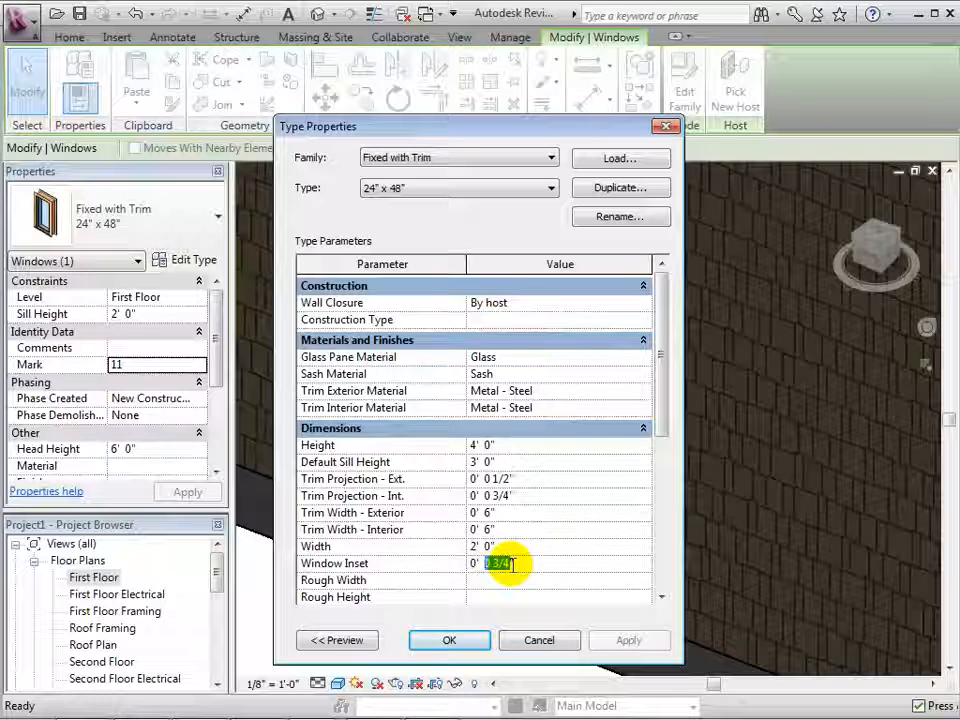
click(455, 640)
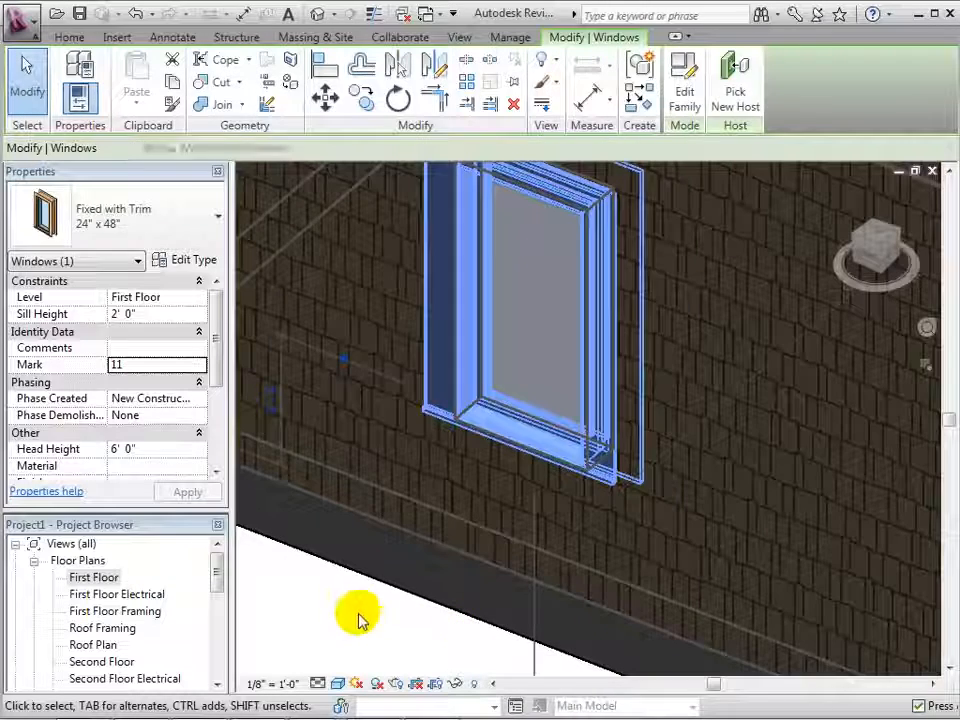
click(348, 606)
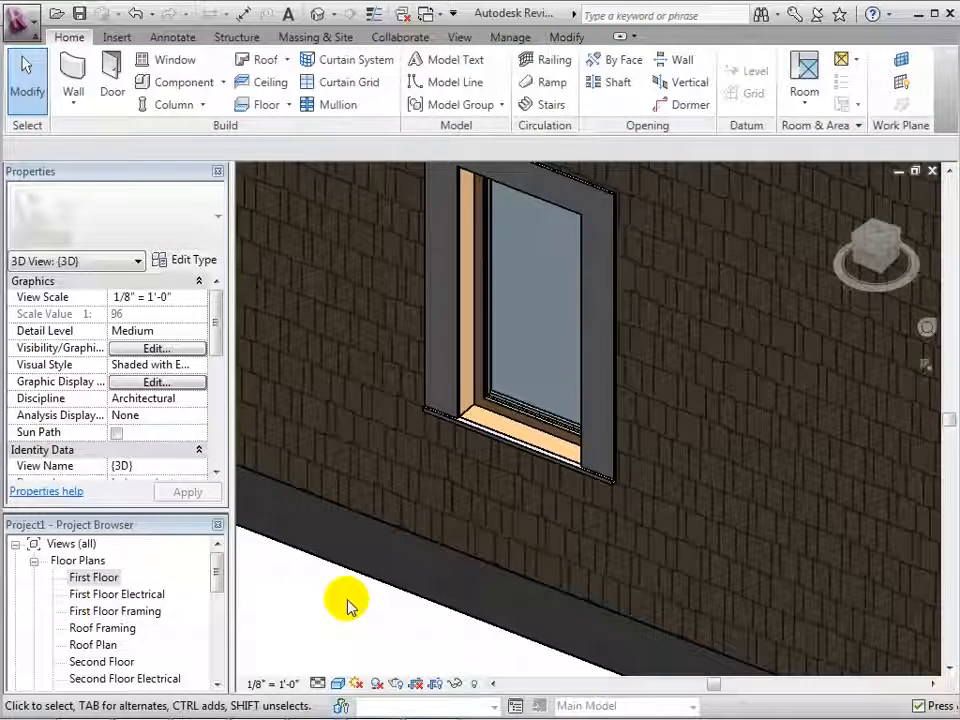
Duplicate the same first-floor window's type as a new type named 20" x 52".
scroll(348, 606, down, 4)
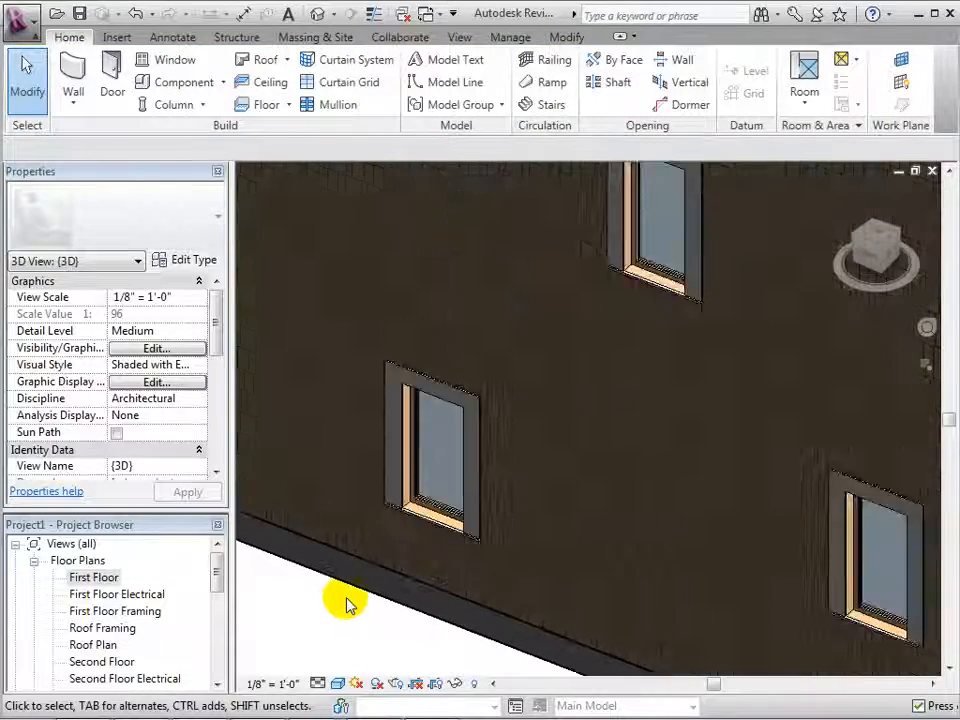
click(438, 502)
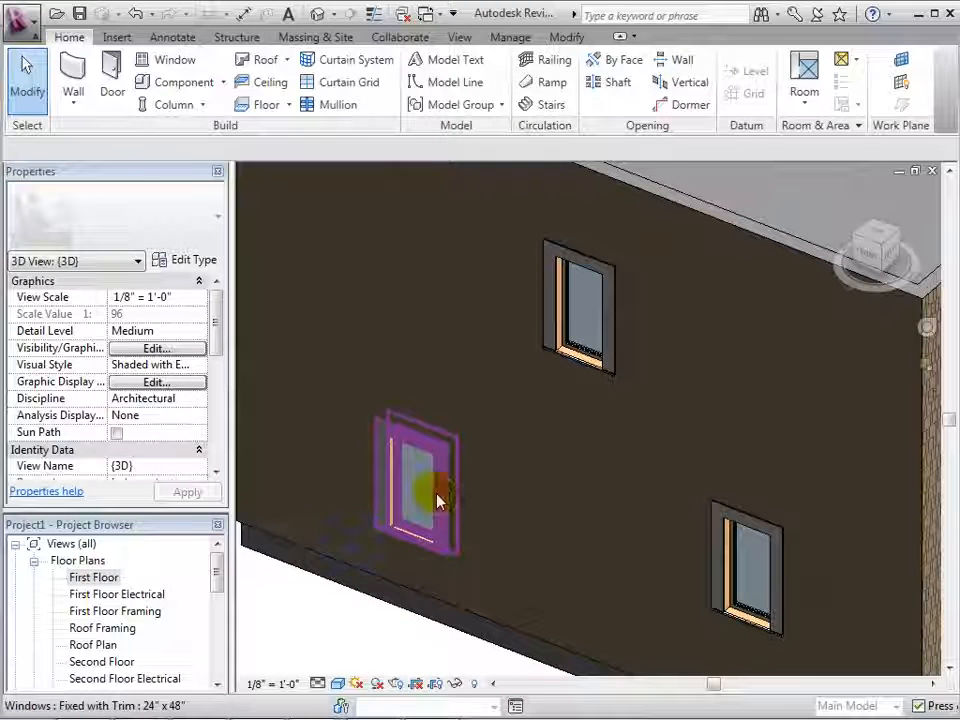
click(189, 259)
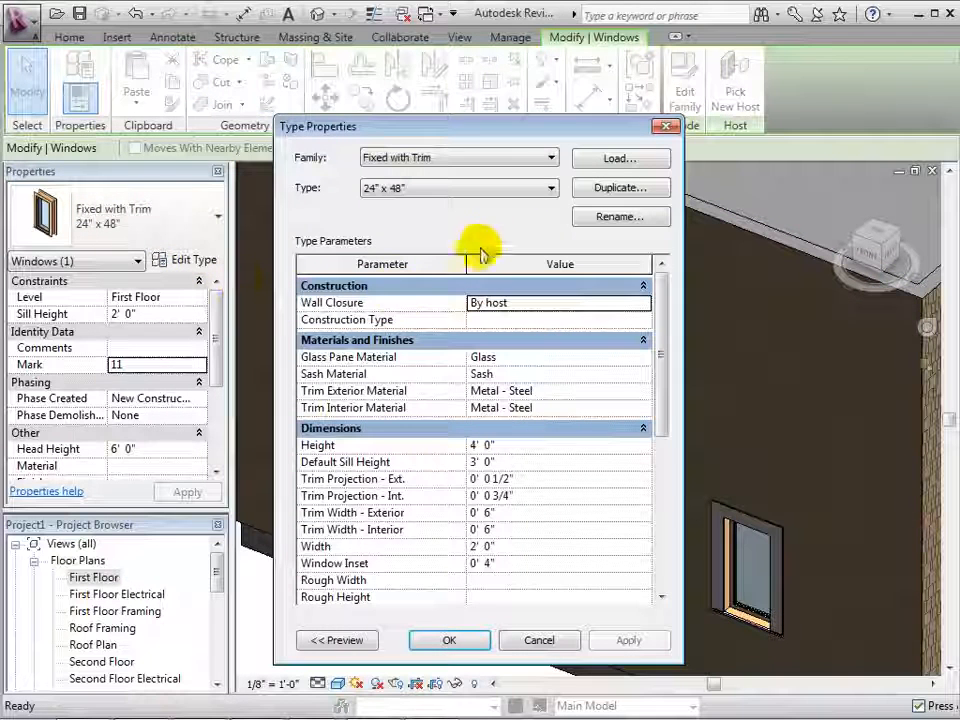
click(591, 193)
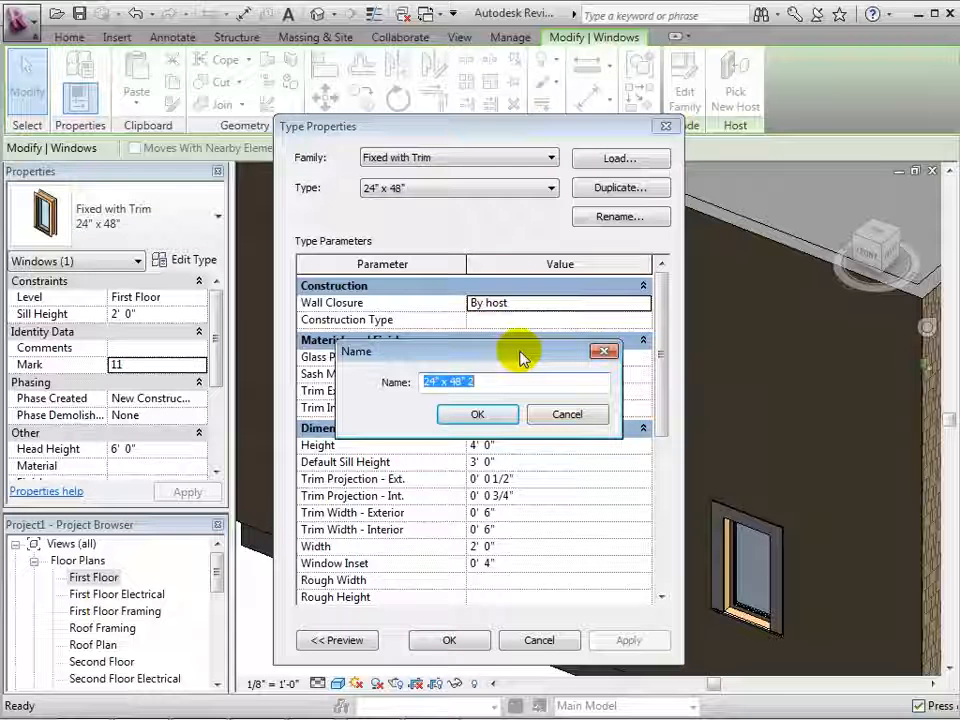
text(20" x )
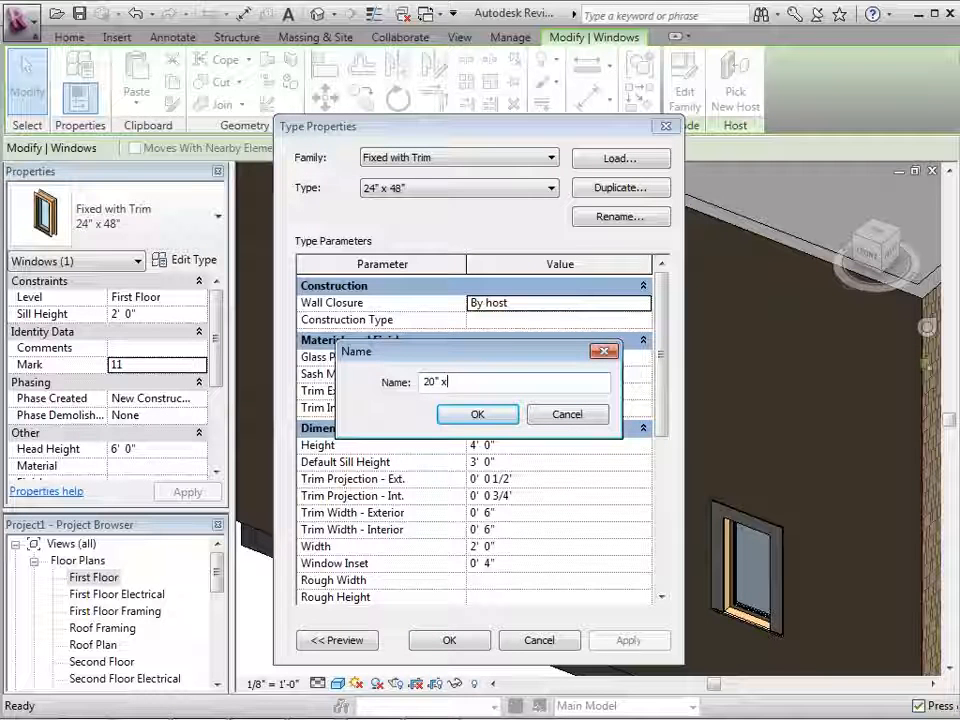
text(53)
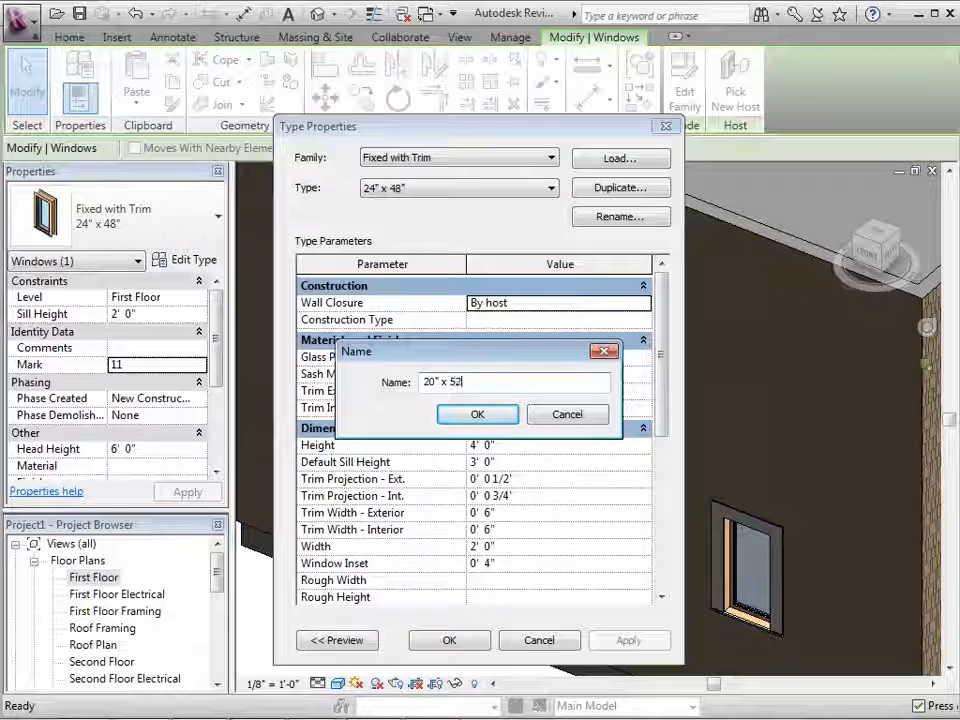
key(Return)
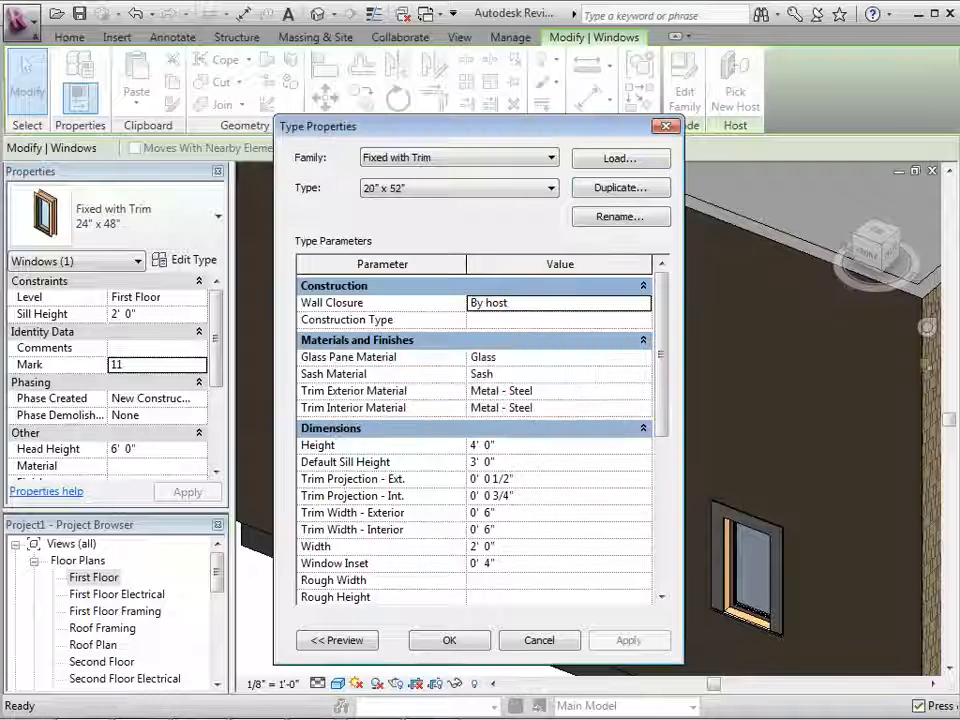
Set the new 20" x 52" window type's height to 4' 4" and width to 1' 8", and apply it to the window.
click(516, 443)
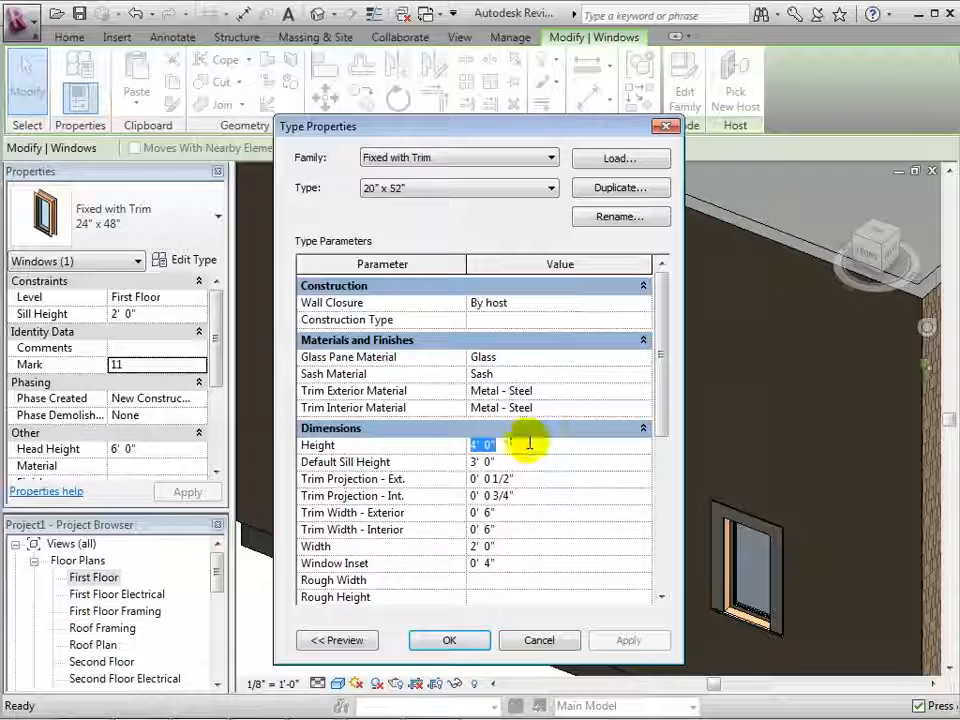
key(Return)
text(0 52)
key(Return)
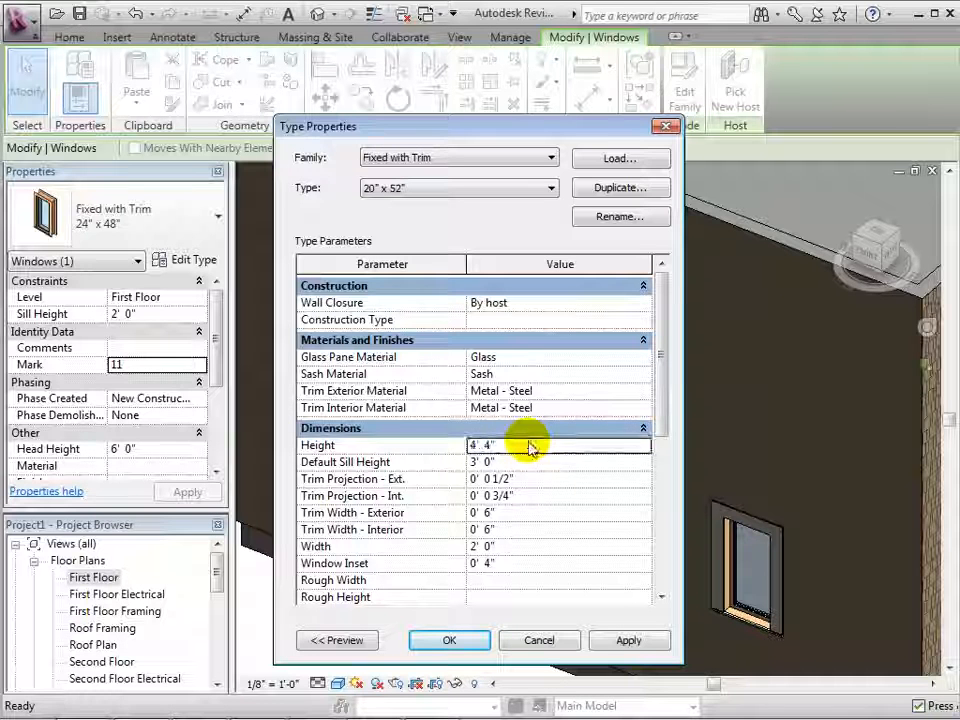
click(513, 545)
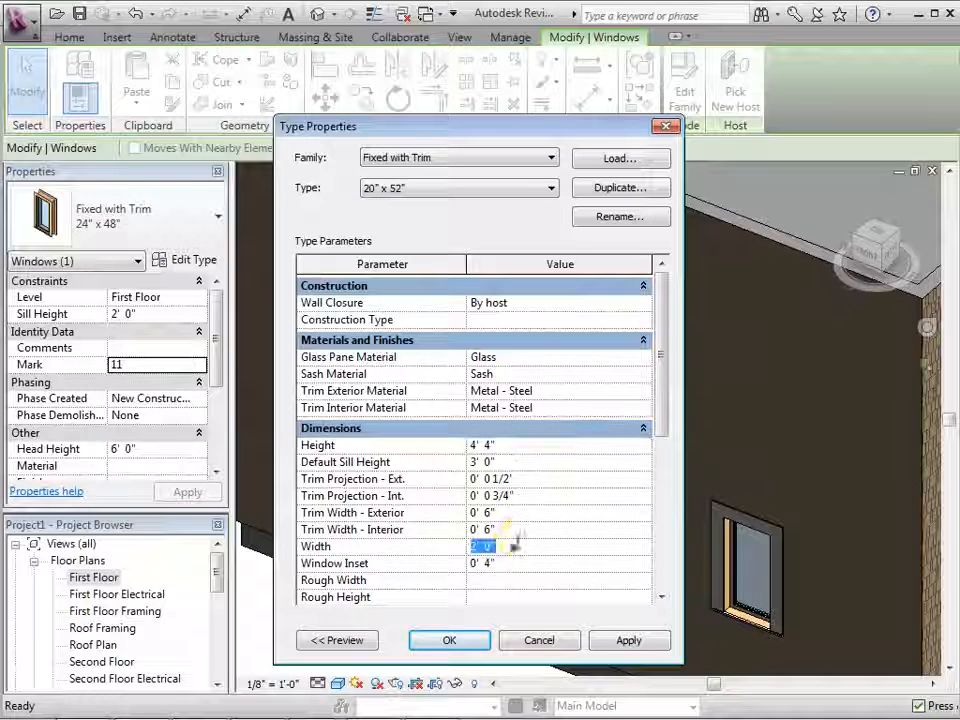
text(0)
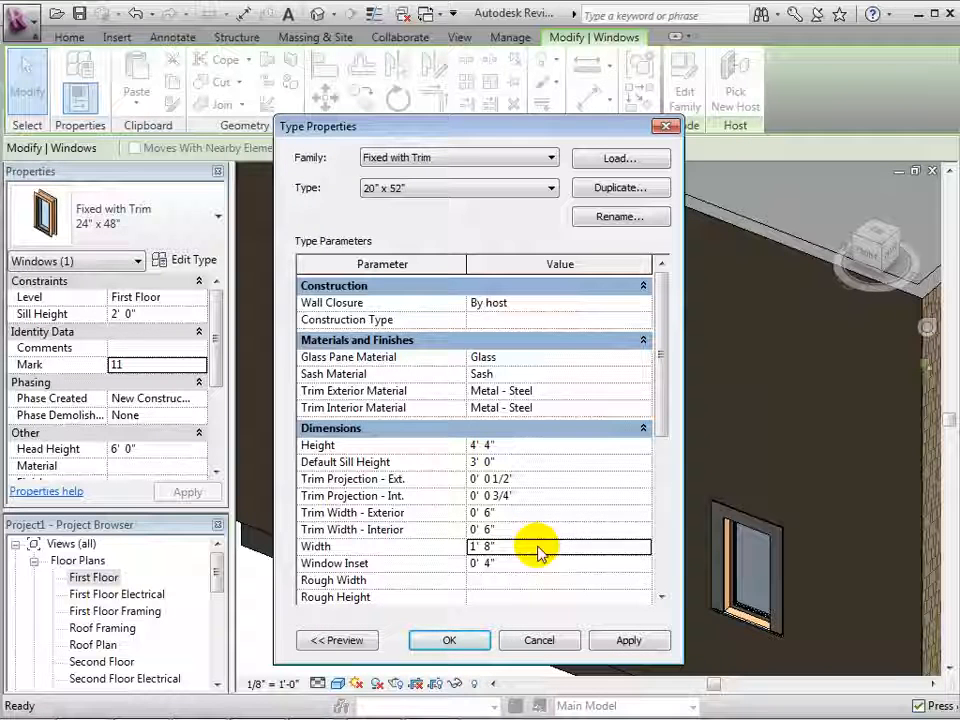
click(465, 640)
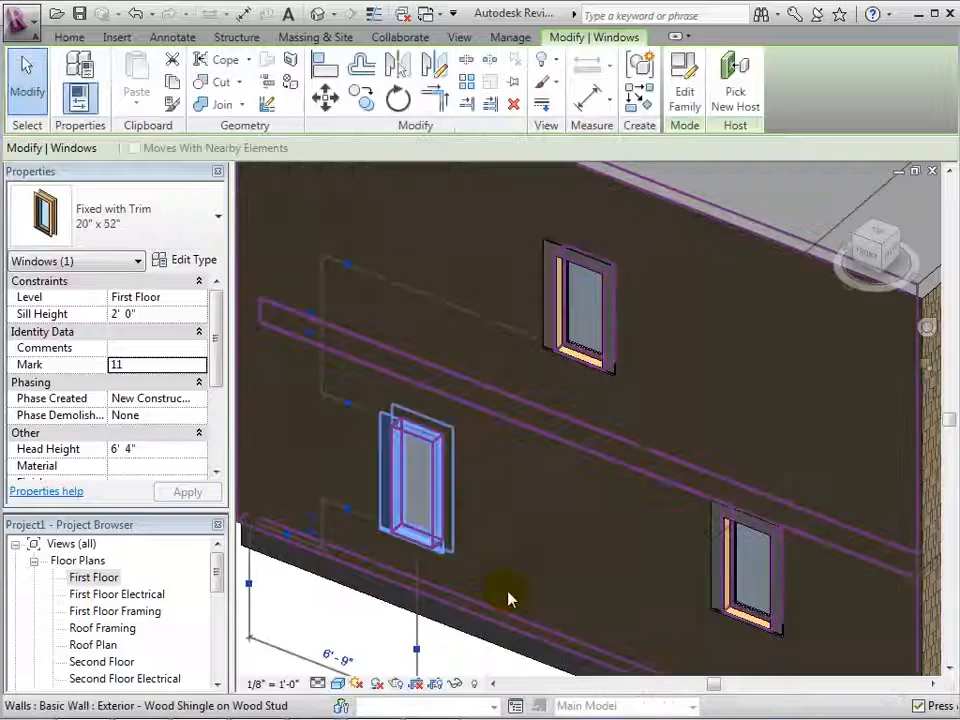
click(544, 536)
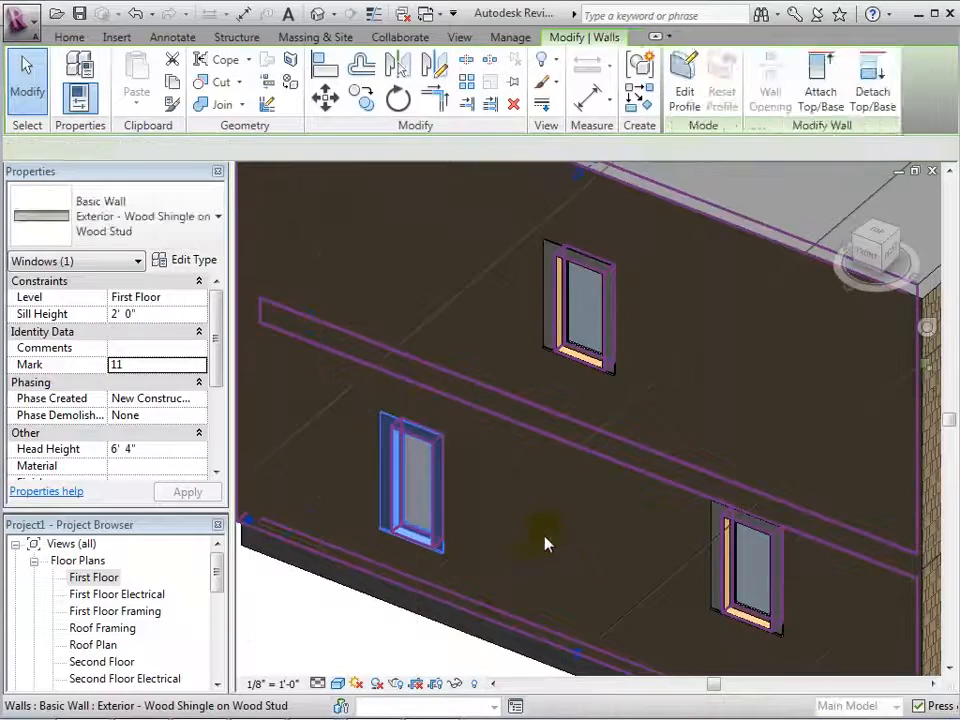
click(383, 625)
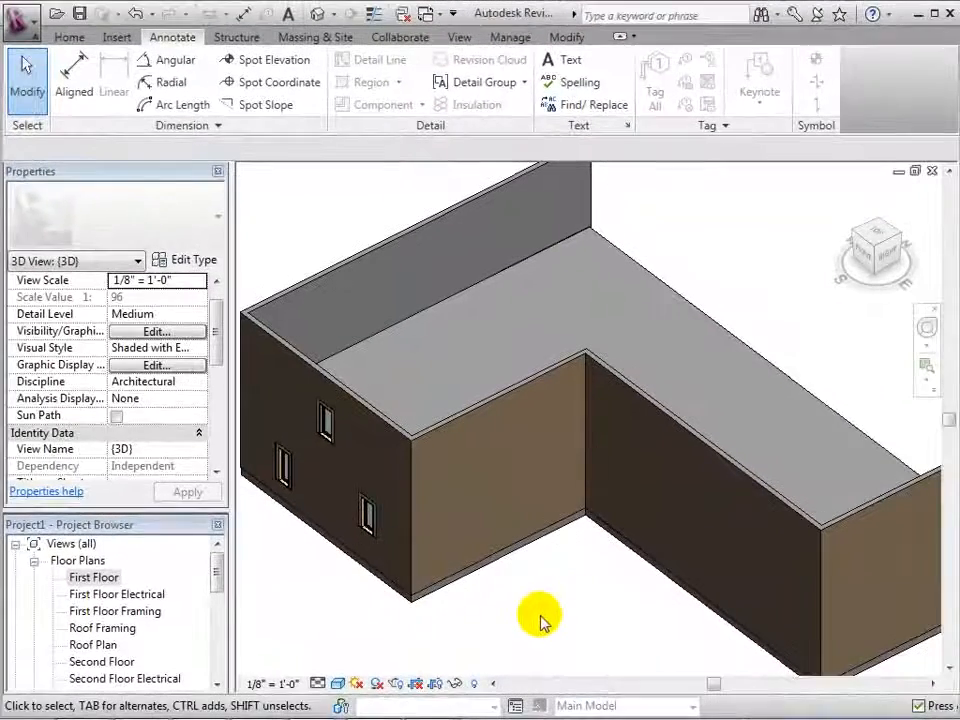
On the First Floor plan, place a Single-Raised Panel with Sidelights 36" x 84" door in the vertical wall, about 4' 6" from the upper corner.
double_click(82, 580)
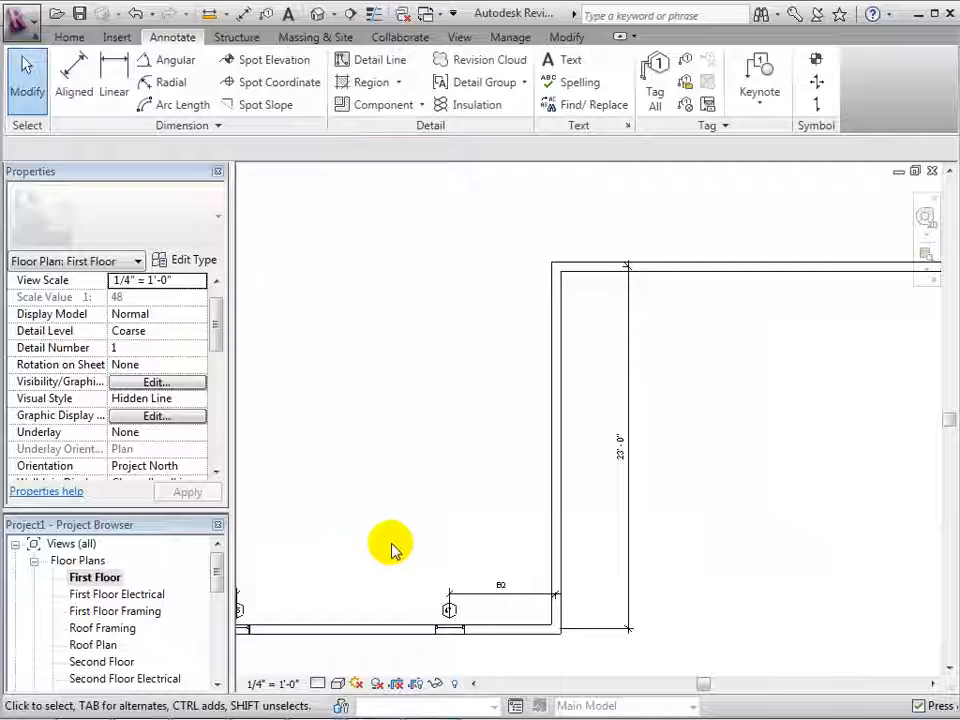
click(68, 38)
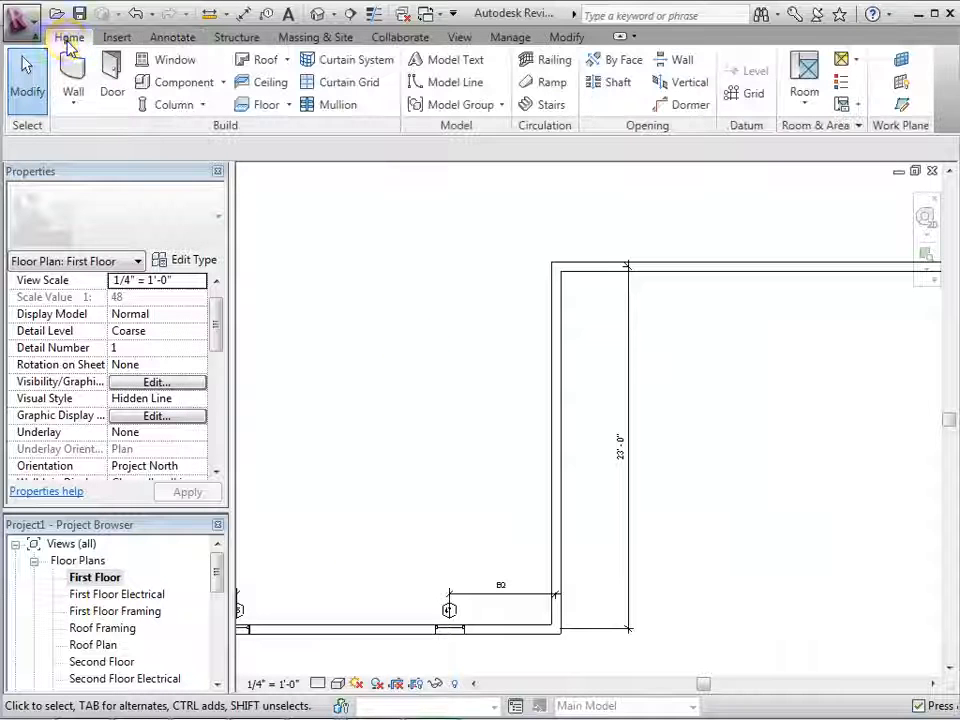
click(107, 67)
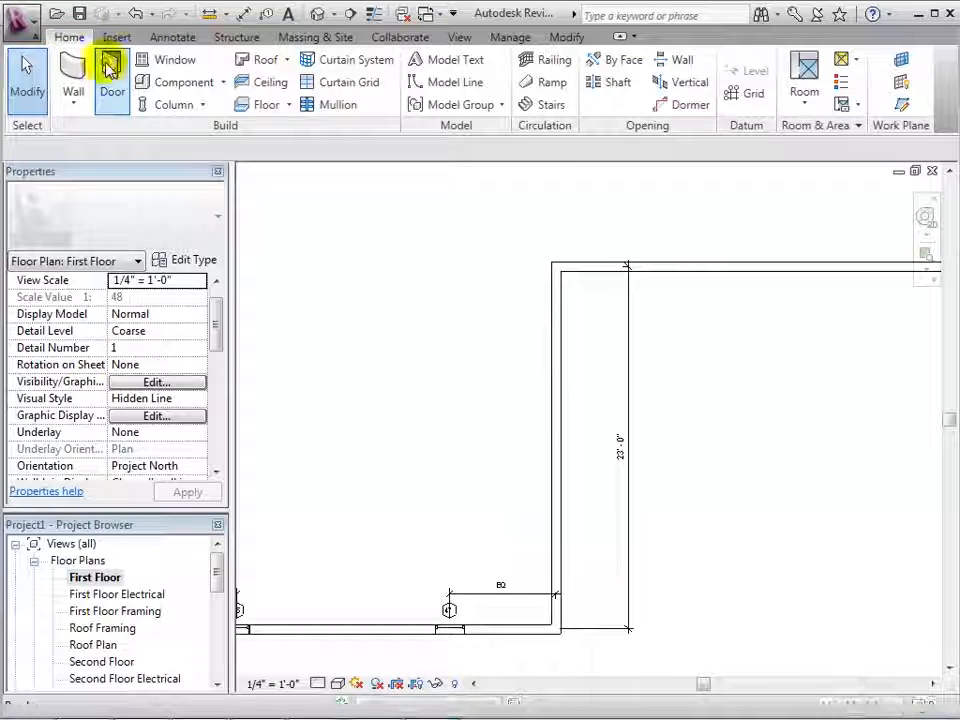
click(217, 216)
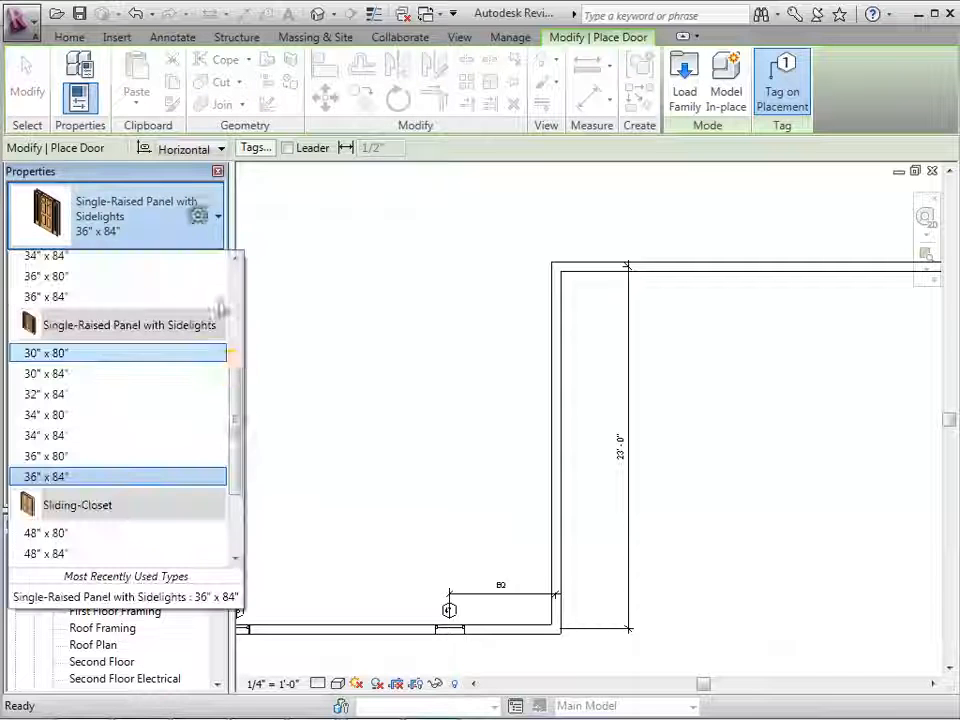
drag(233, 333, 242, 396)
click(55, 466)
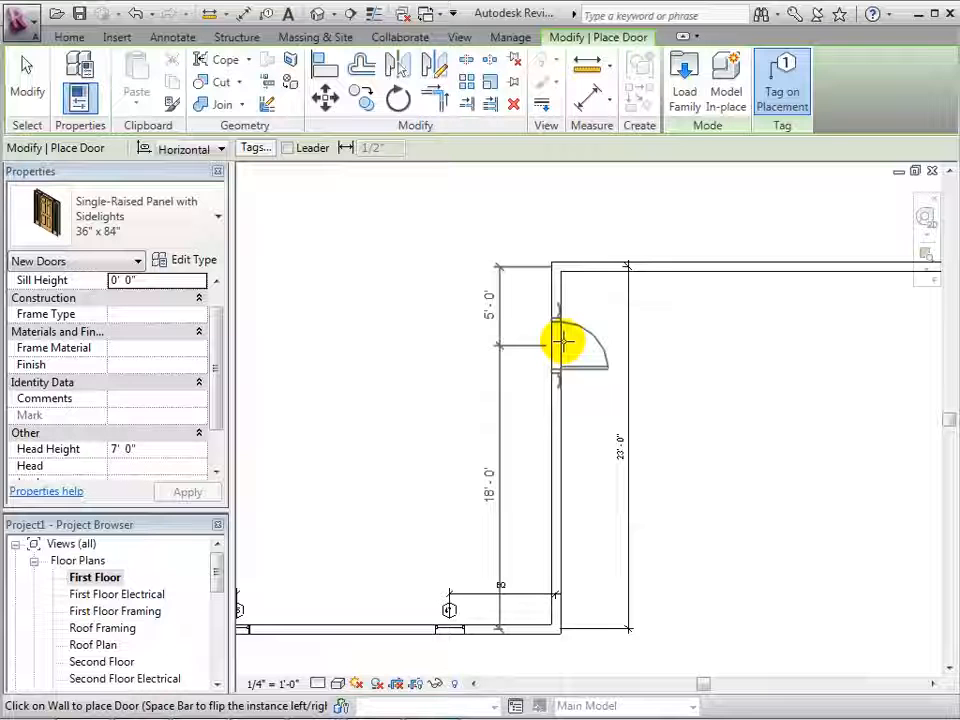
click(551, 340)
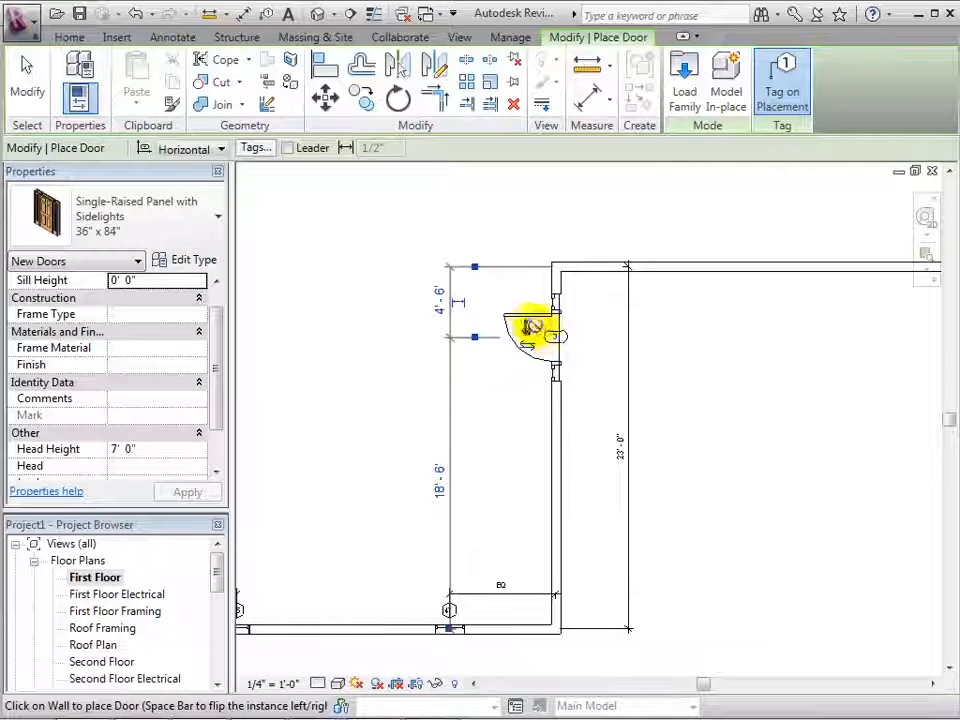
Flip the door to swing outward with its leaf on the lower side, and set its distance from the upper wall to 7'.
click(528, 330)
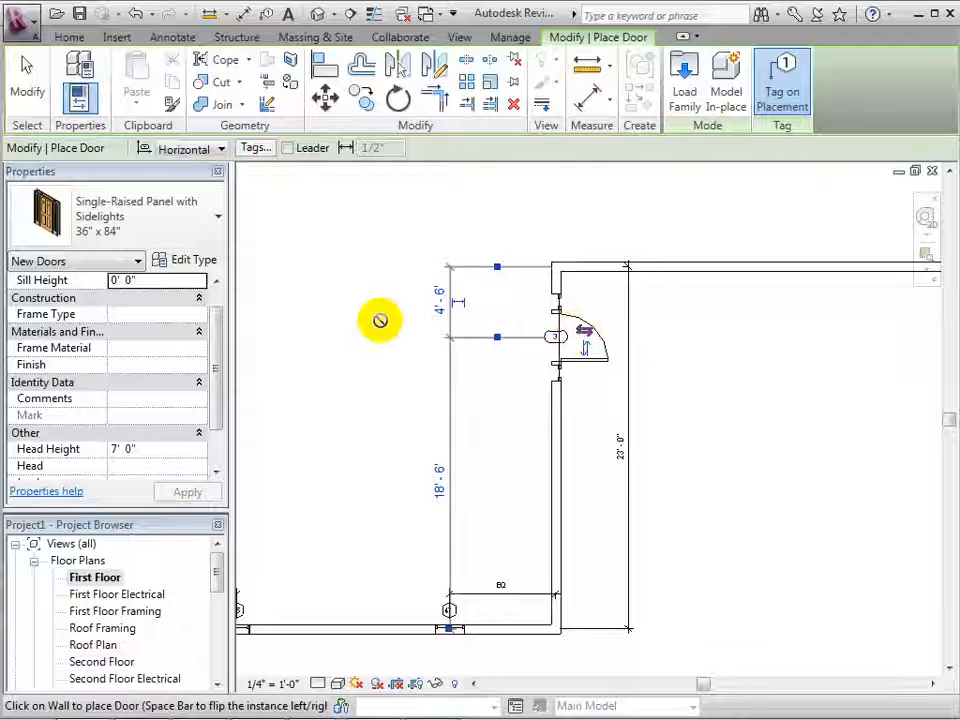
key(space)
click(437, 306)
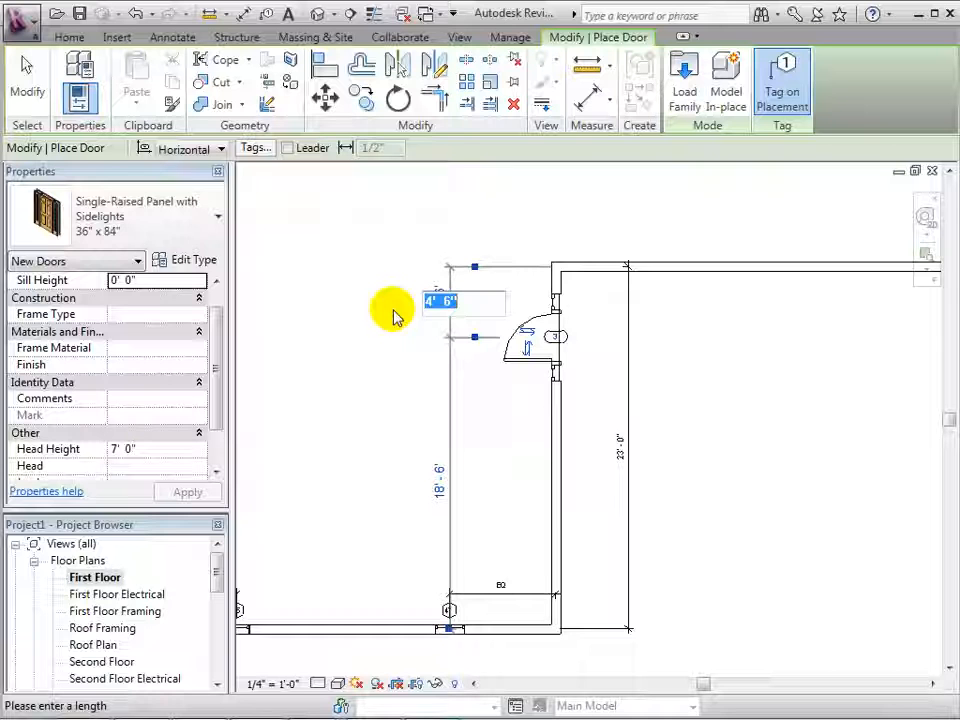
text(7)
key(Return)
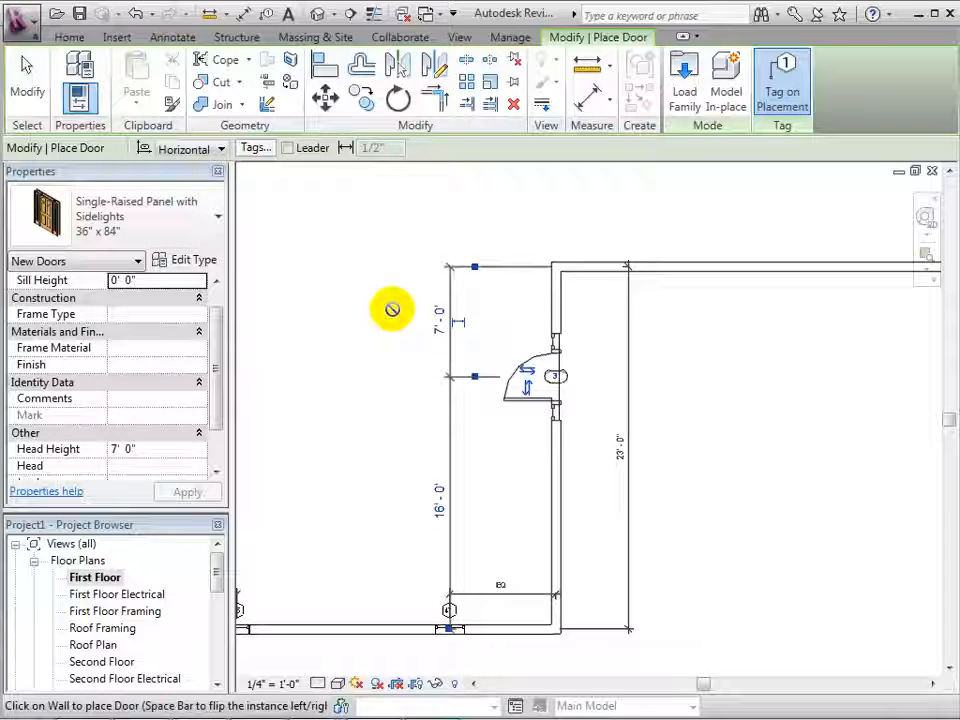
click(24, 68)
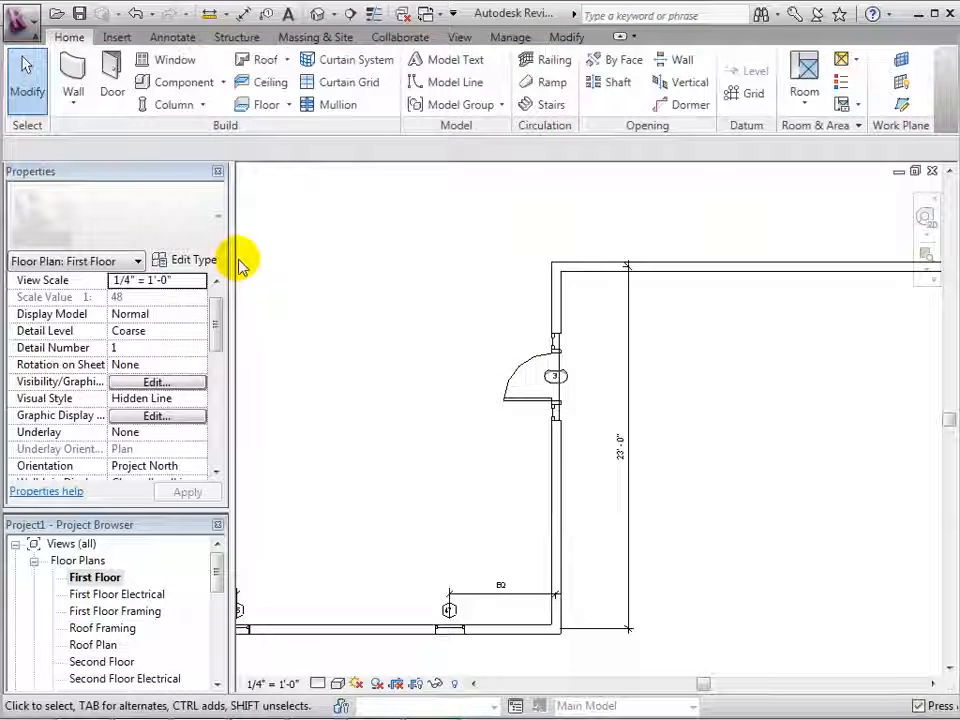
Add an aligned dimension string from the upper wall through the door's center to the lower wall, and make its segments equal.
click(175, 38)
click(72, 78)
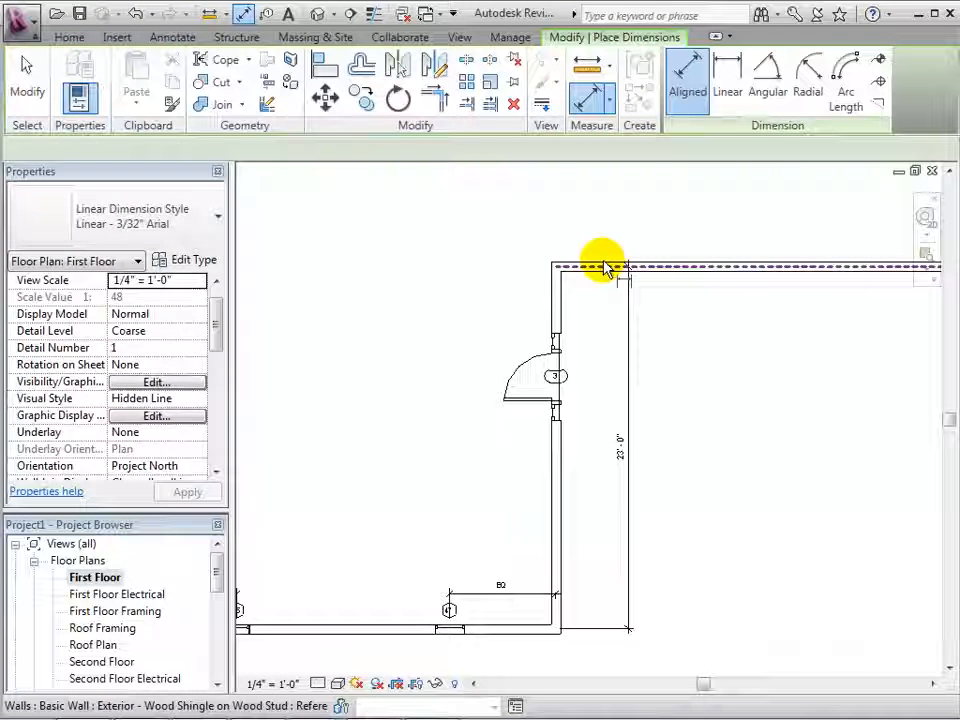
click(556, 378)
click(553, 628)
click(681, 628)
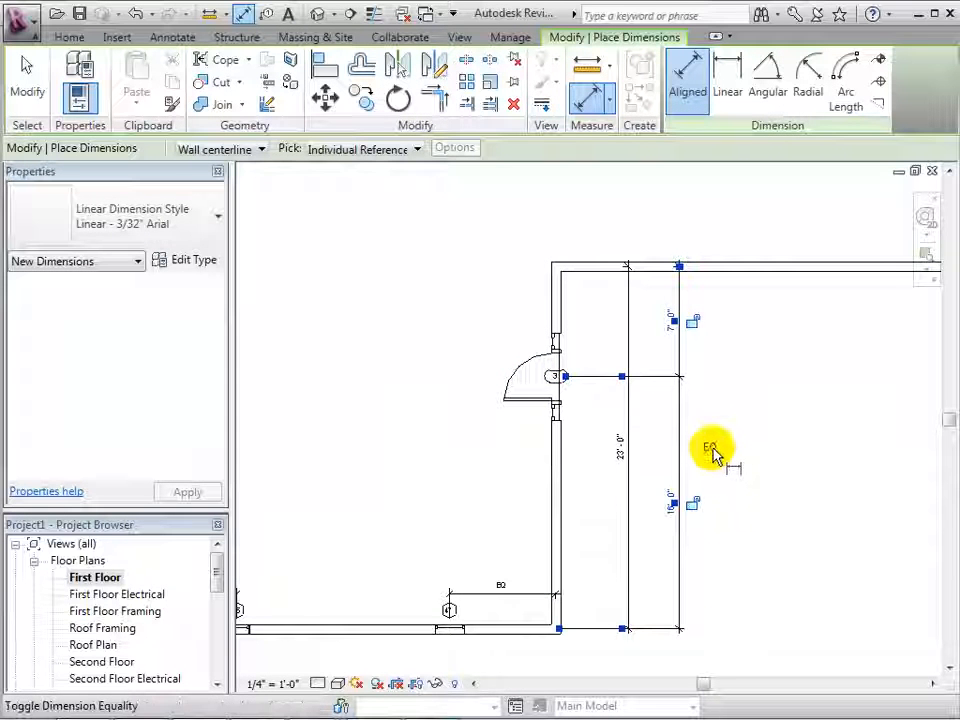
click(712, 450)
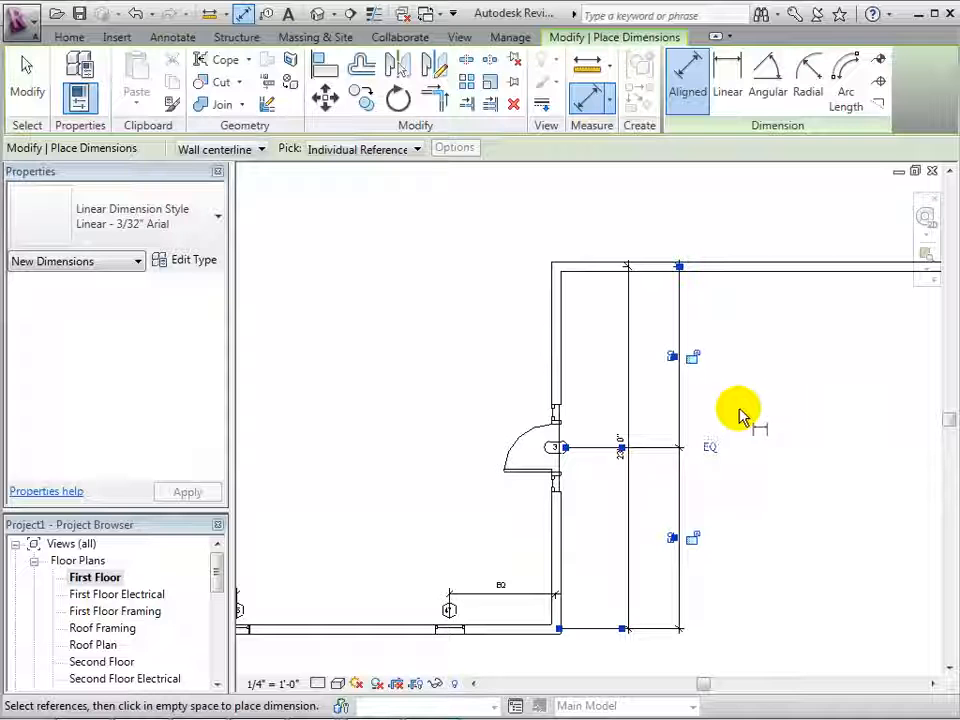
click(29, 85)
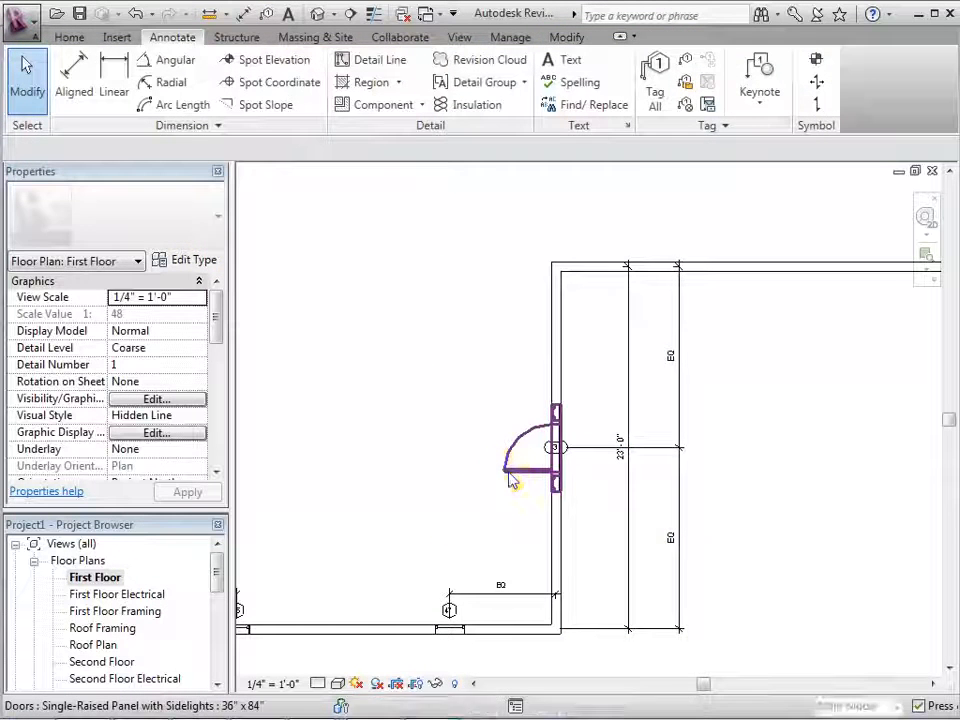
Set the door's distance from the upper wall to 4' and remove the equality constraint that conflicts with it.
click(511, 481)
click(441, 362)
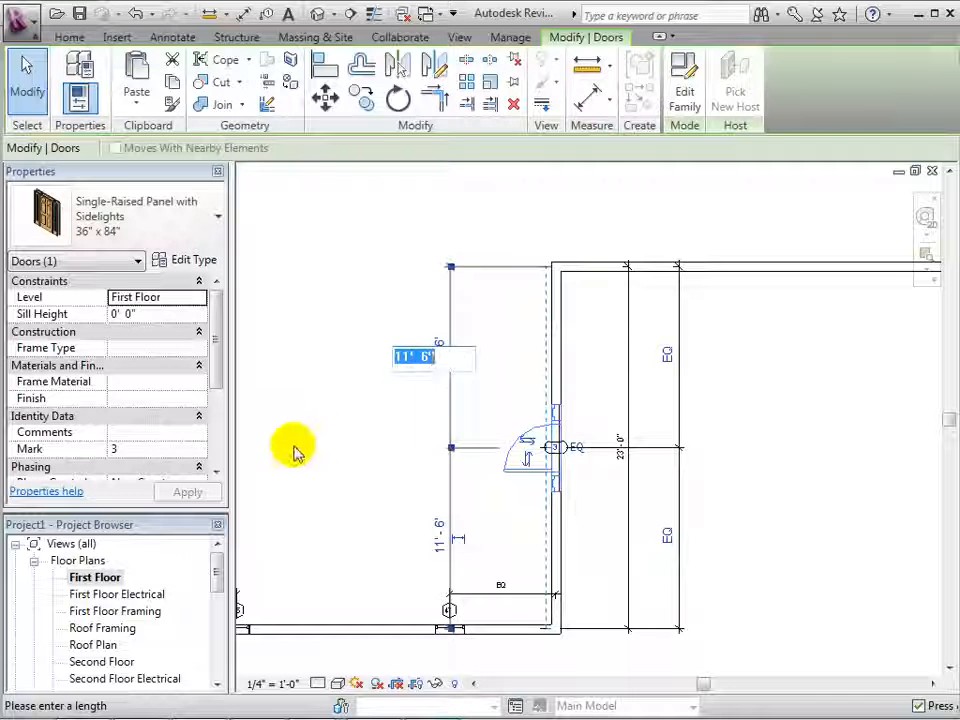
text(4)
key(Return)
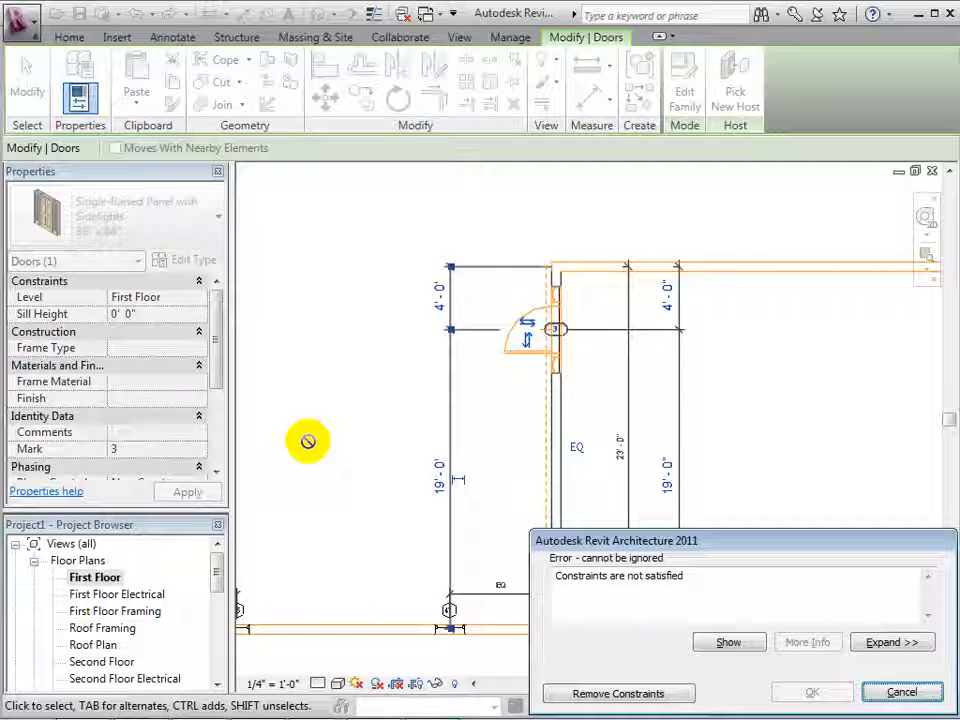
click(620, 694)
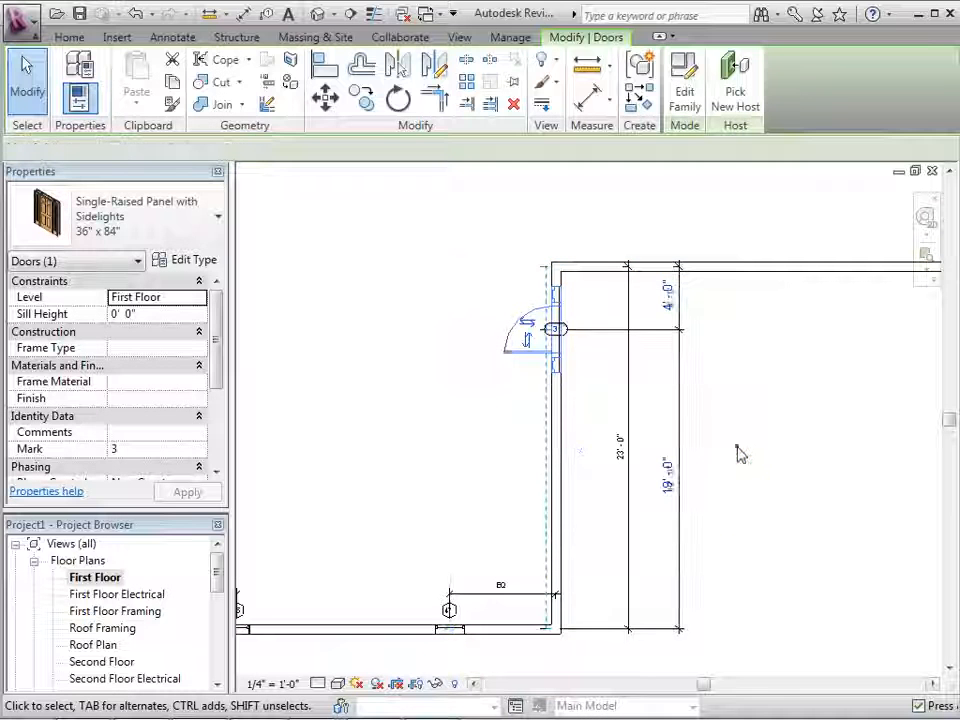
click(740, 455)
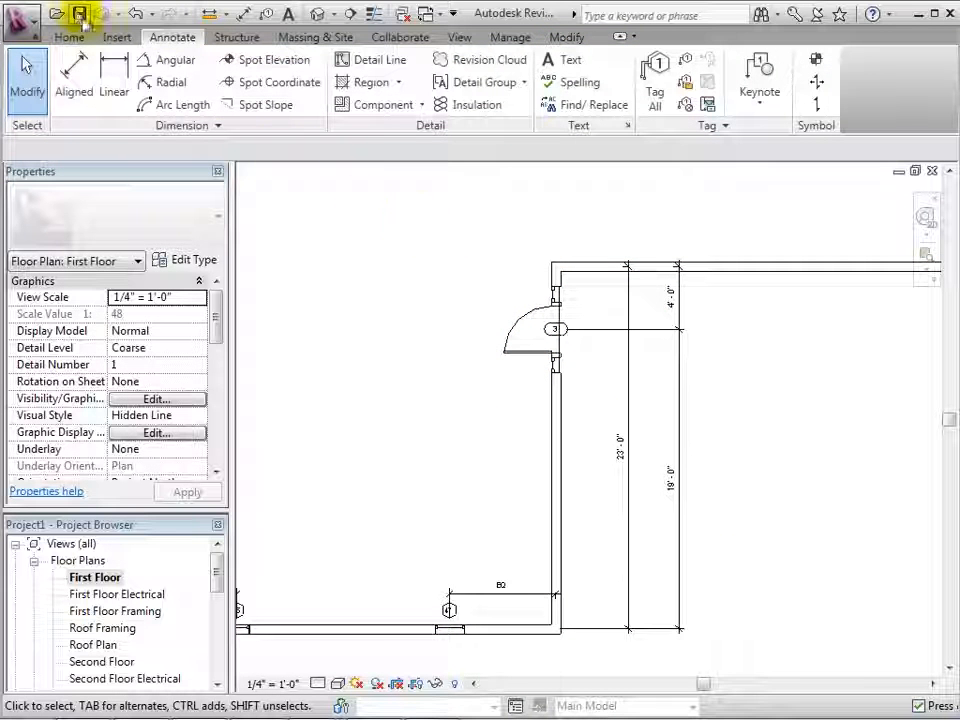
Examine the new entry door up close in the 3D view and review its instance and type properties.
click(318, 15)
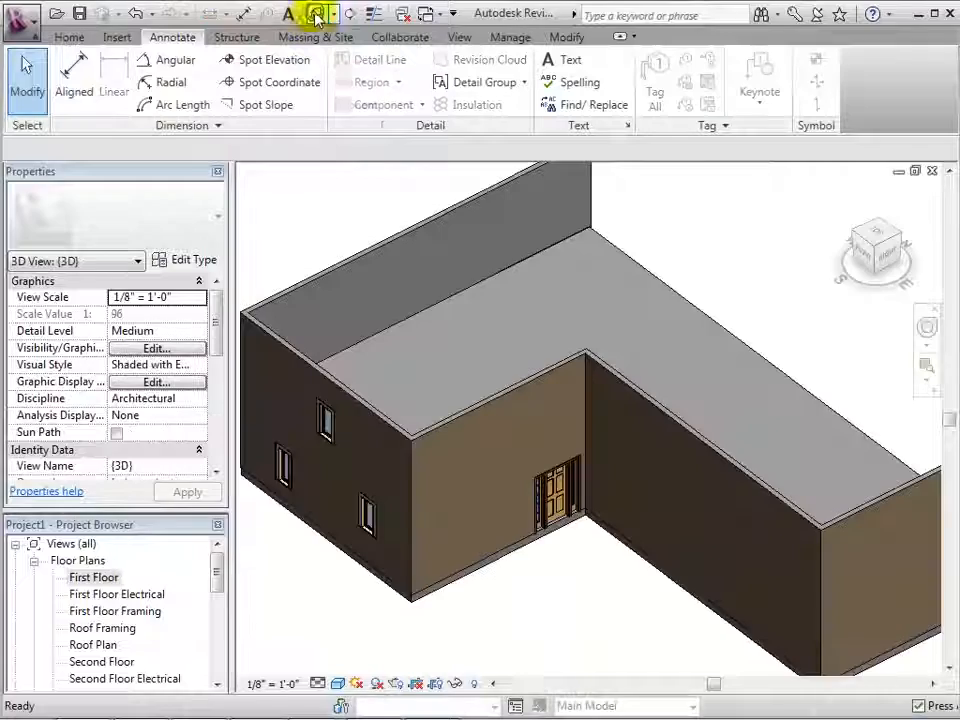
scroll(590, 578, up, 3)
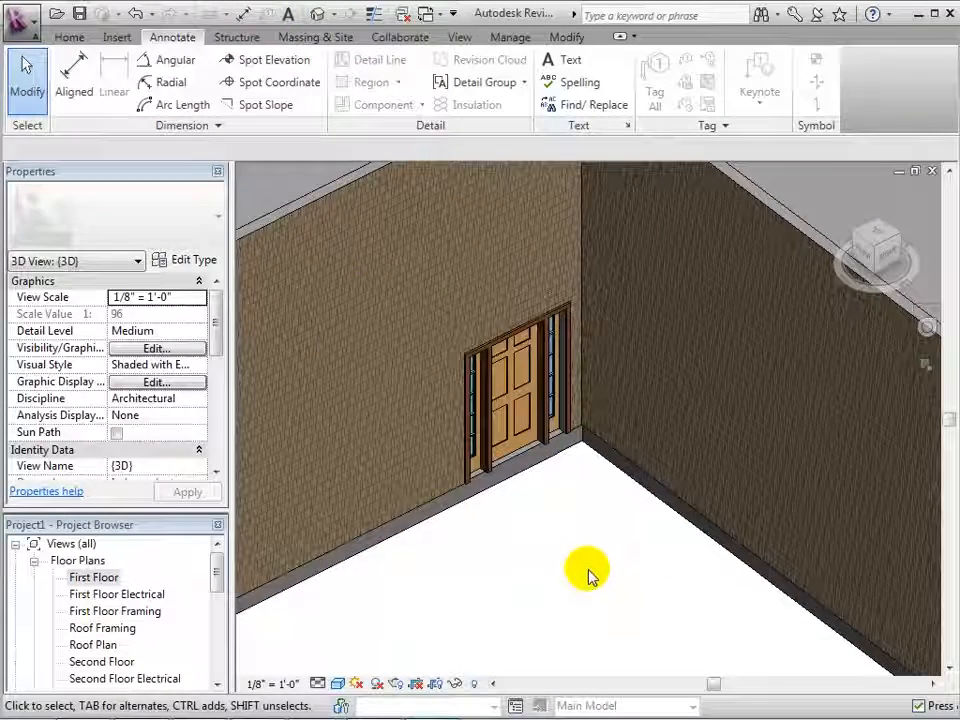
middle_drag(549, 557, 645, 579)
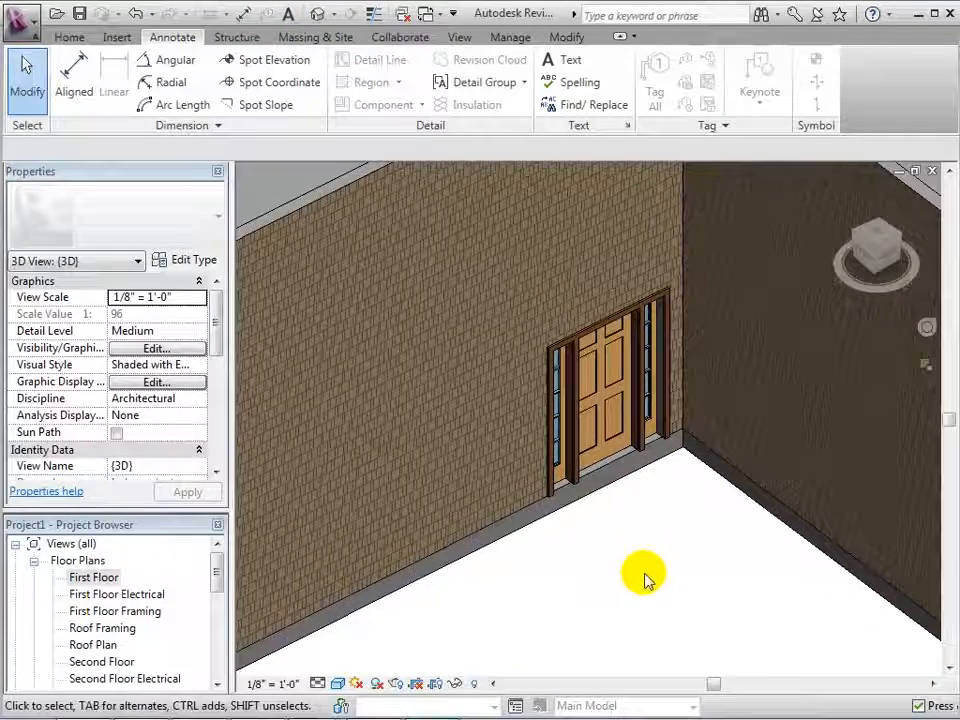
click(585, 468)
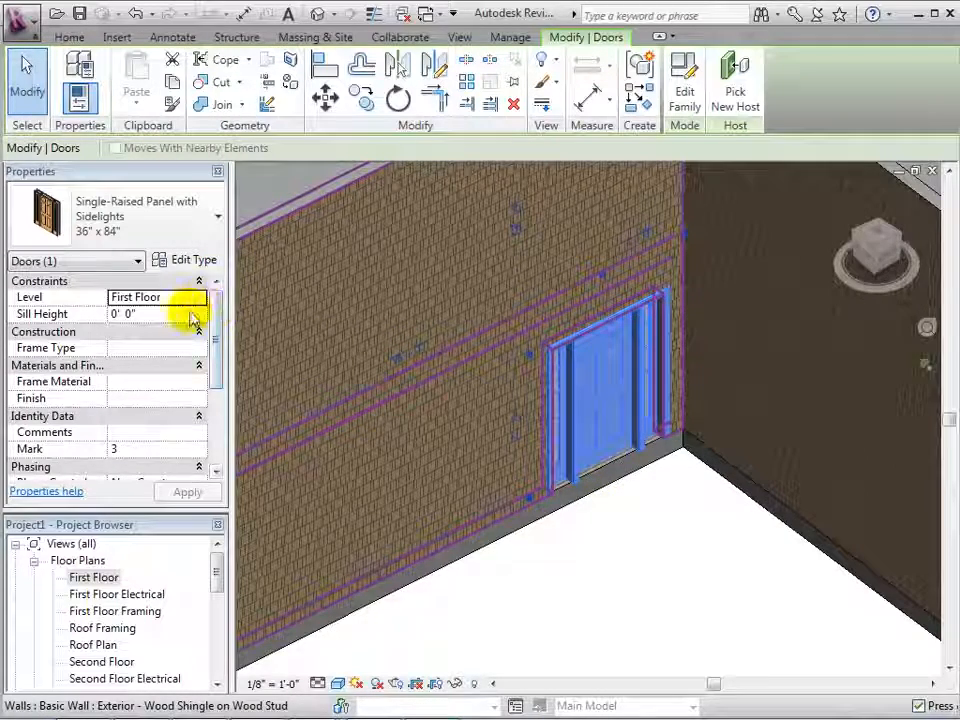
drag(214, 315, 220, 395)
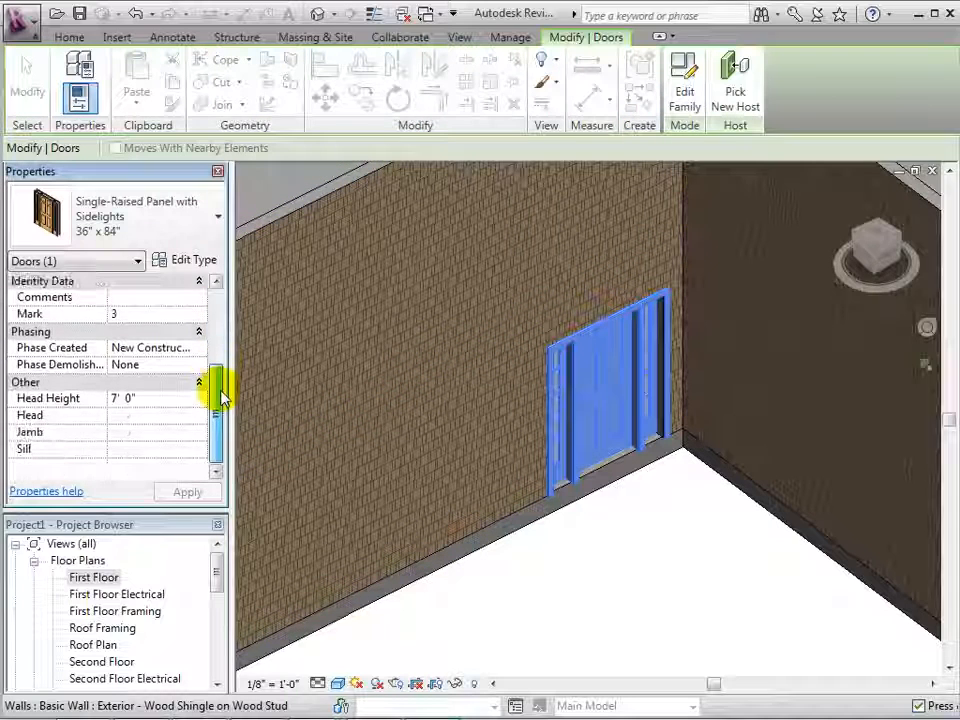
click(195, 261)
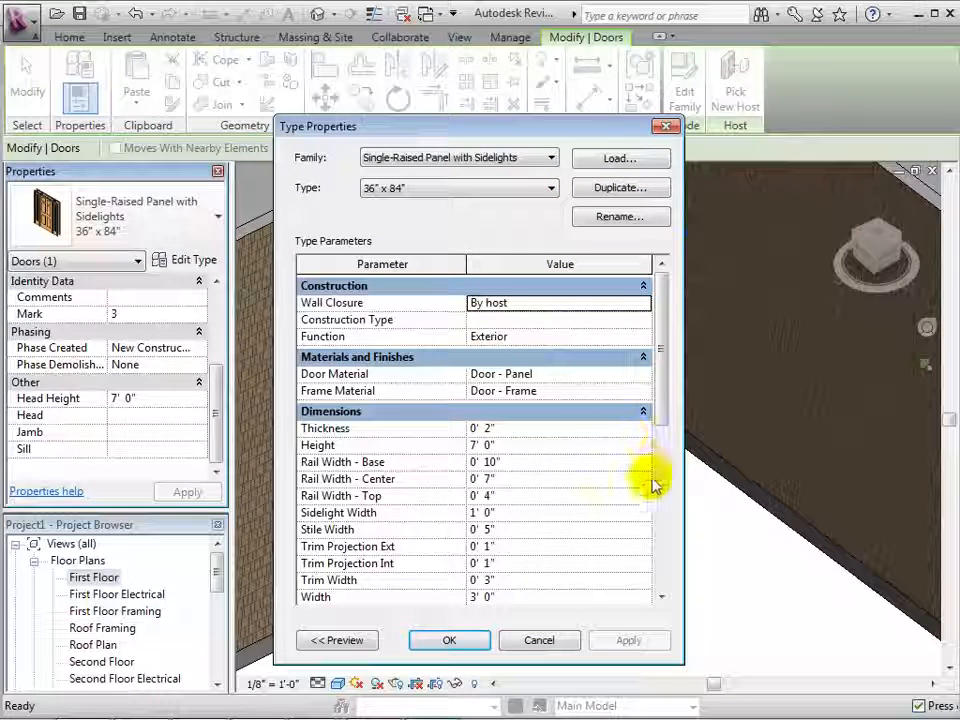
drag(658, 425, 660, 455)
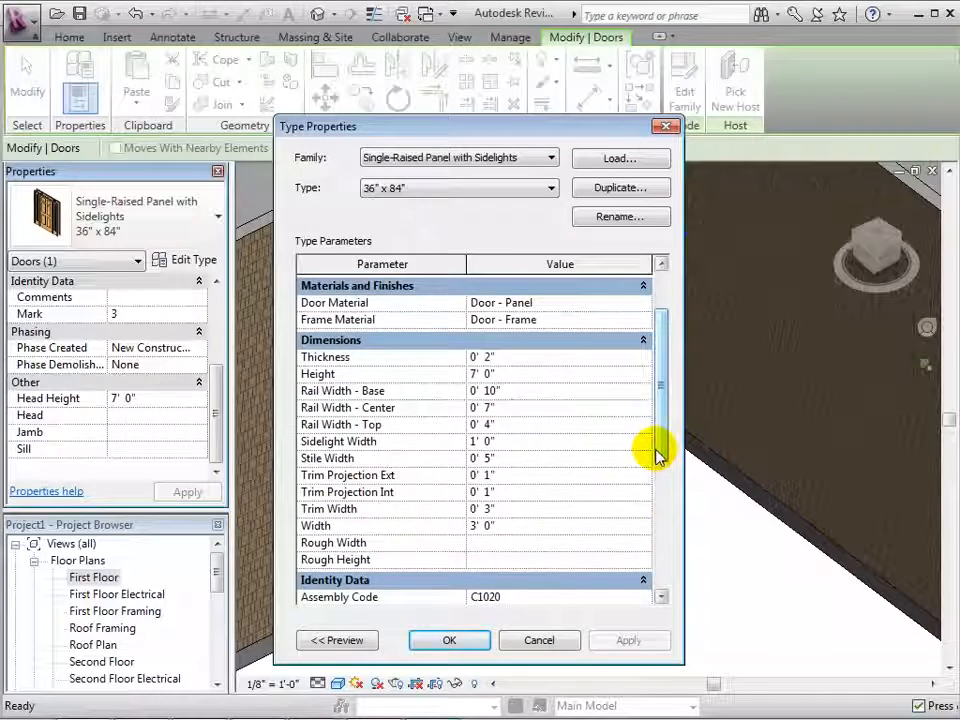
click(476, 640)
click(609, 557)
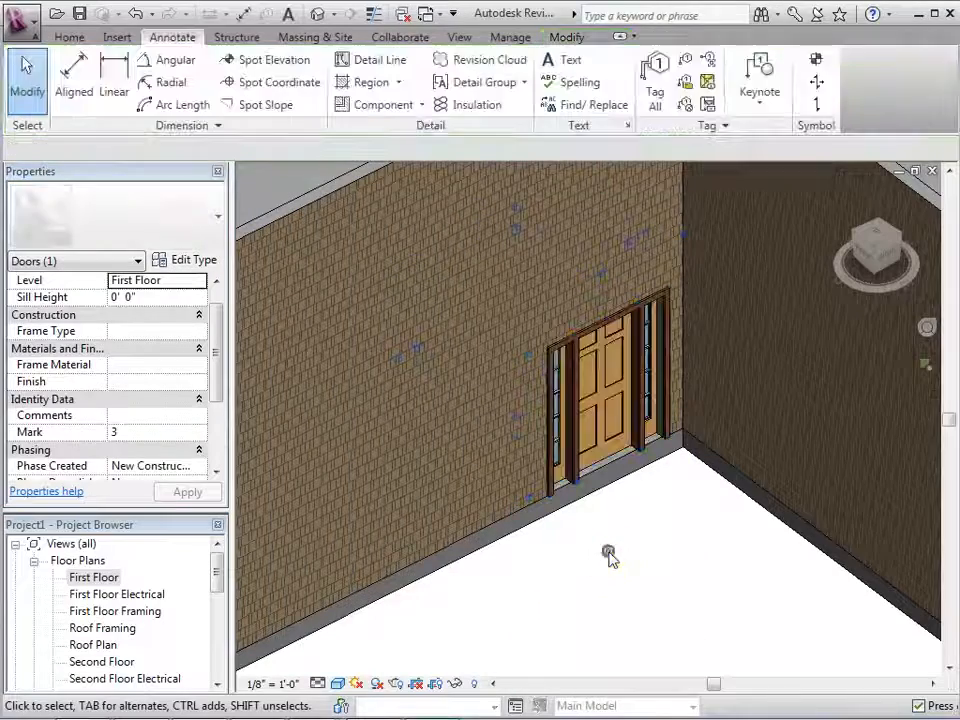
click(610, 557)
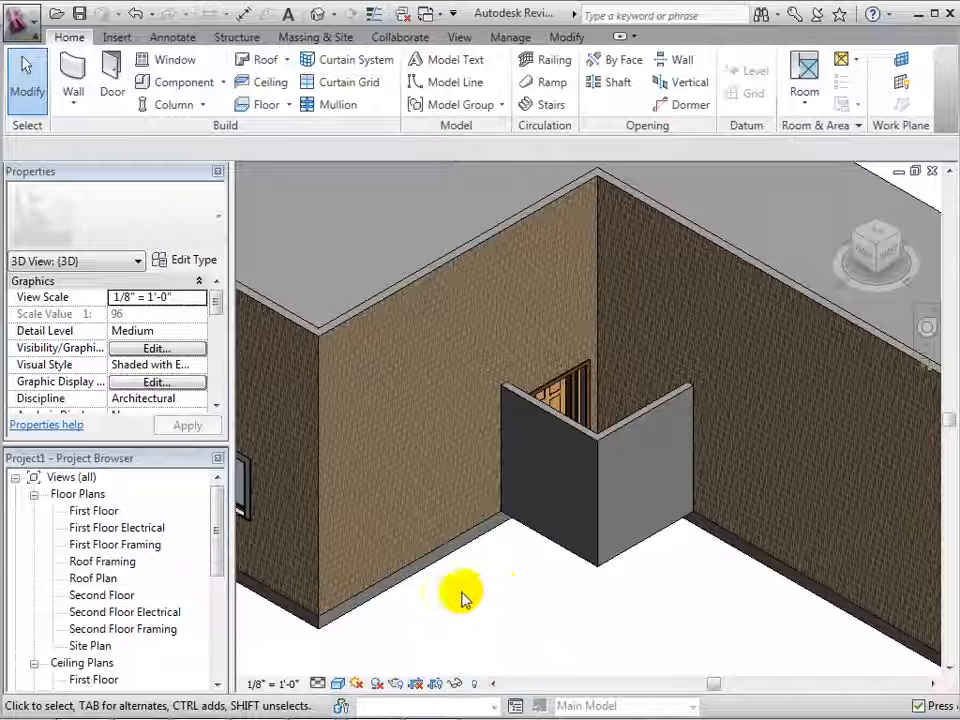
For the First Floor plan, load the Opening-Elliptical Arch family as a component from the Imperial Library's Doors folder.
double_click(100, 514)
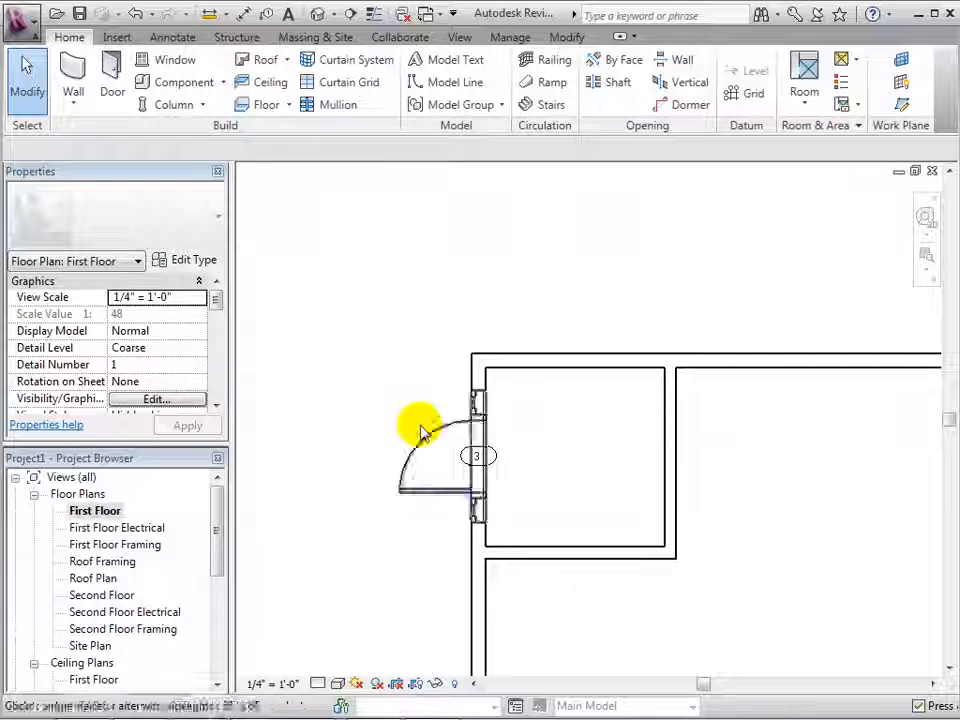
click(190, 84)
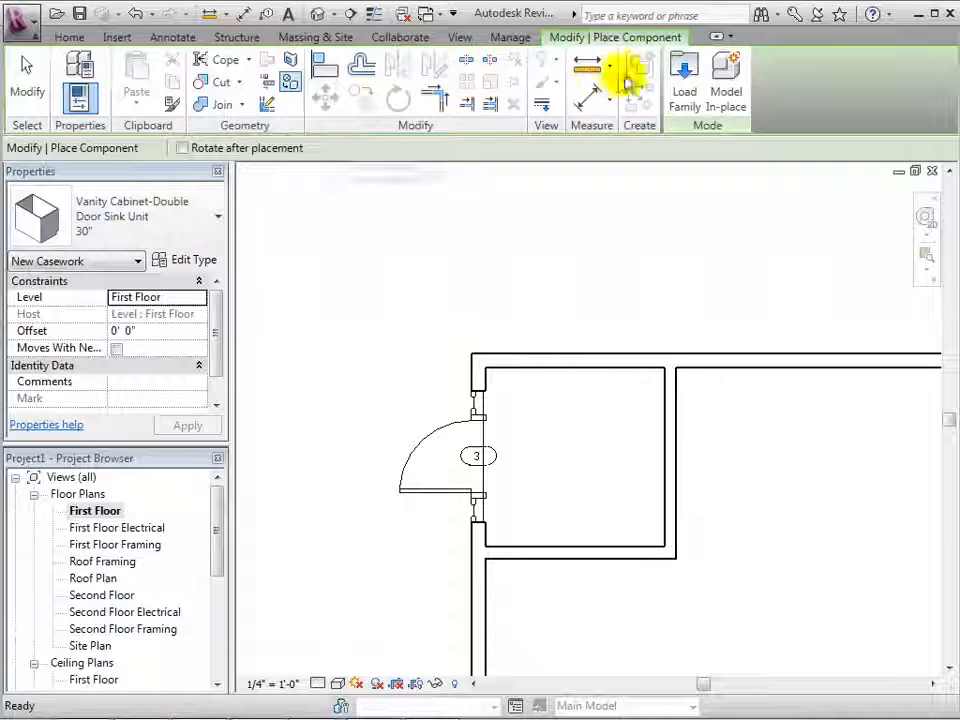
click(688, 82)
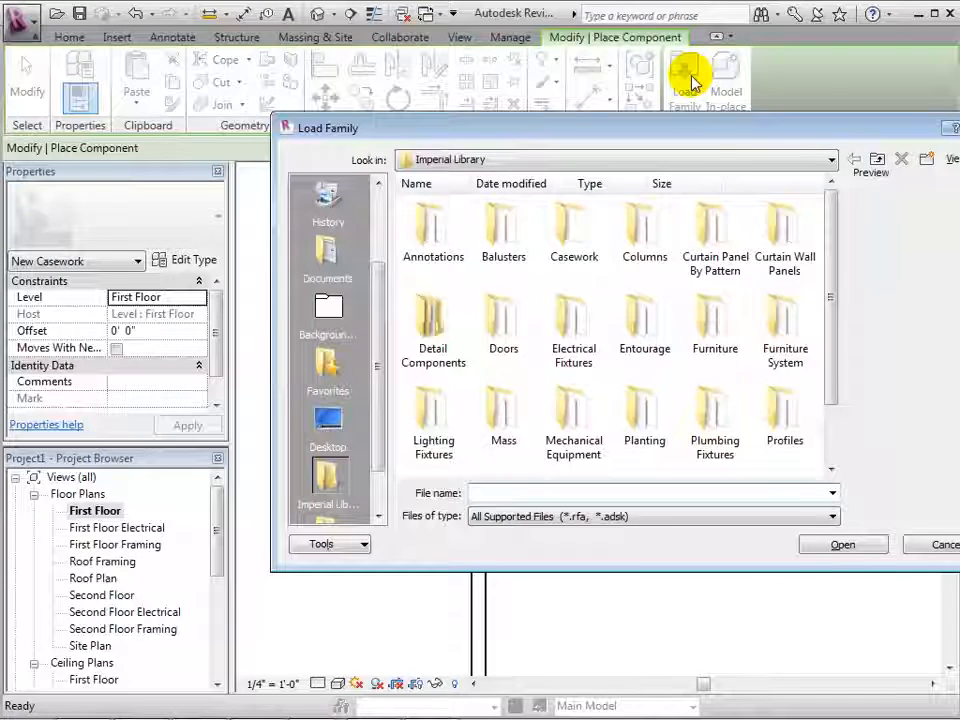
double_click(505, 332)
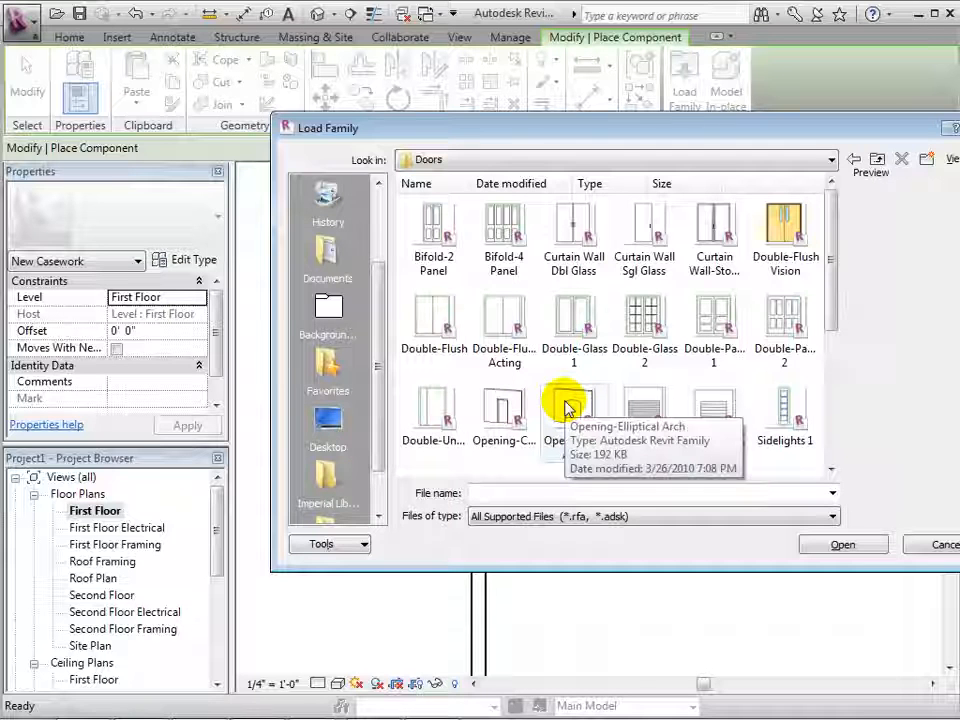
double_click(565, 408)
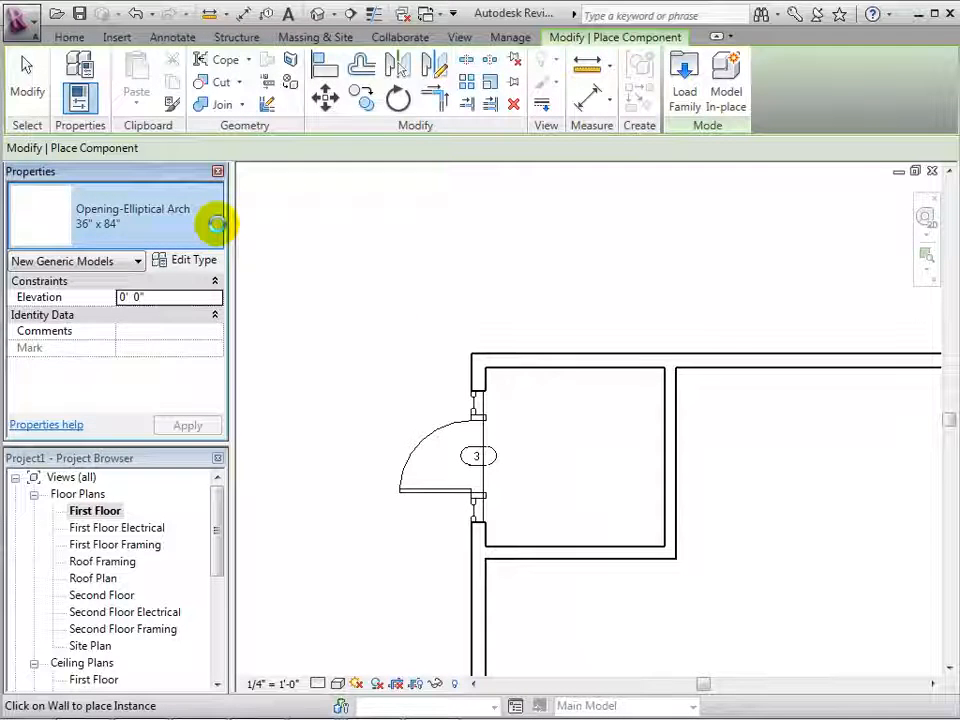
Place a 60" x 84" elliptical arch opening midway along the entry's lower wall and show it in the 3D view.
click(216, 225)
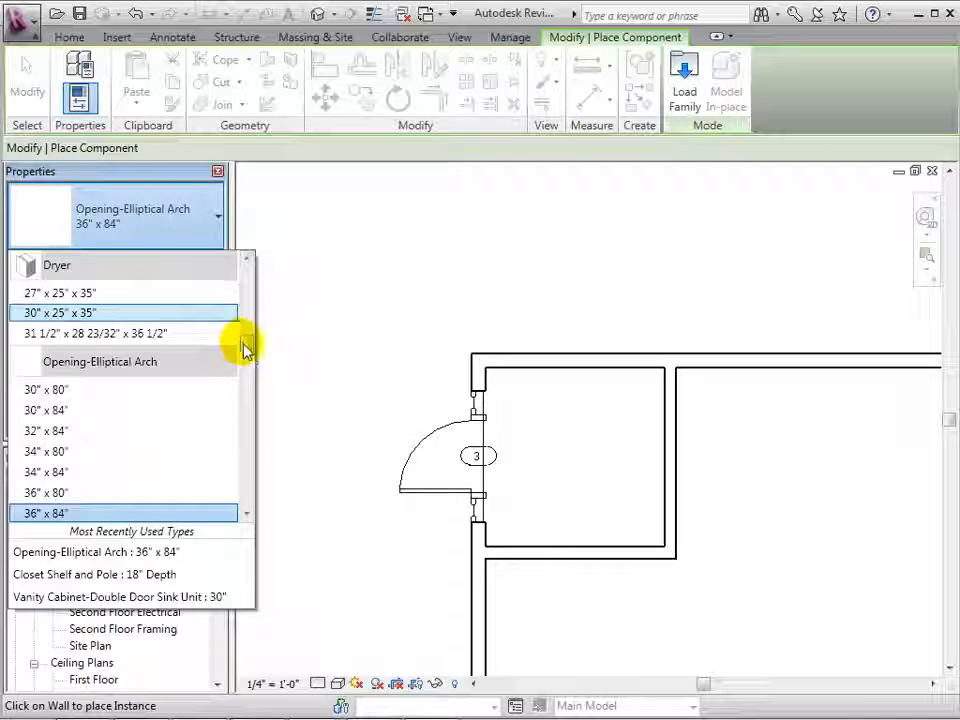
scroll(249, 354, down, 4)
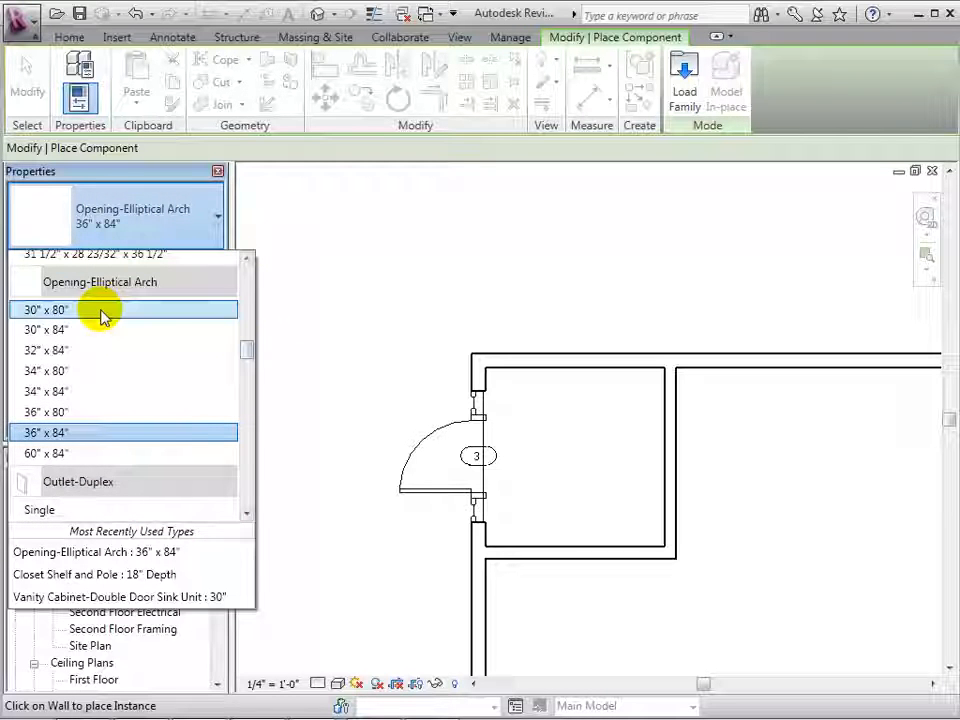
click(60, 453)
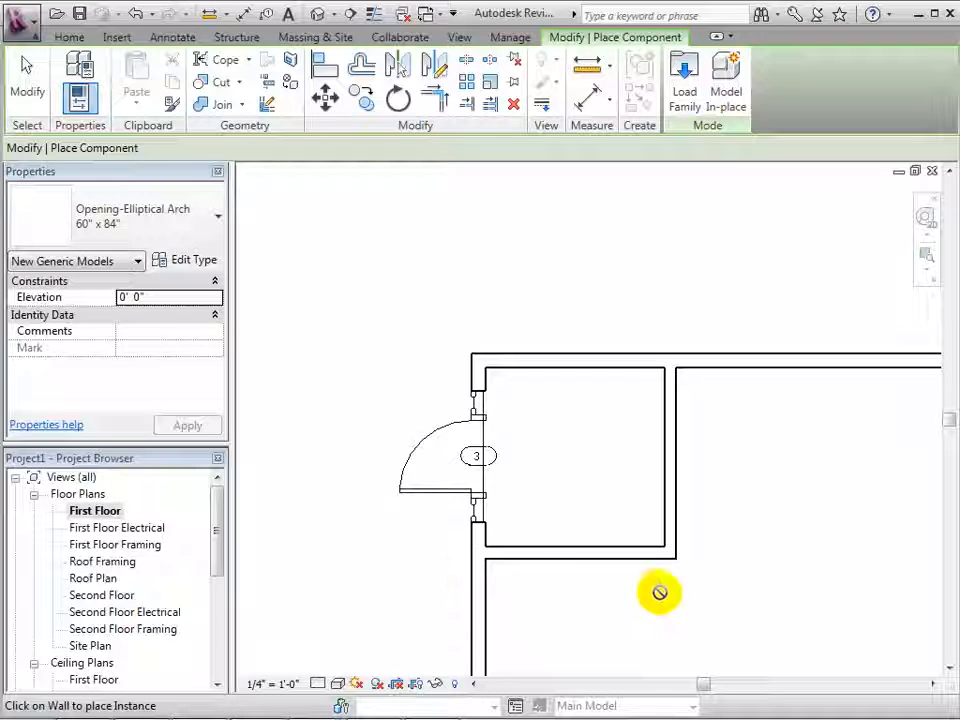
click(573, 552)
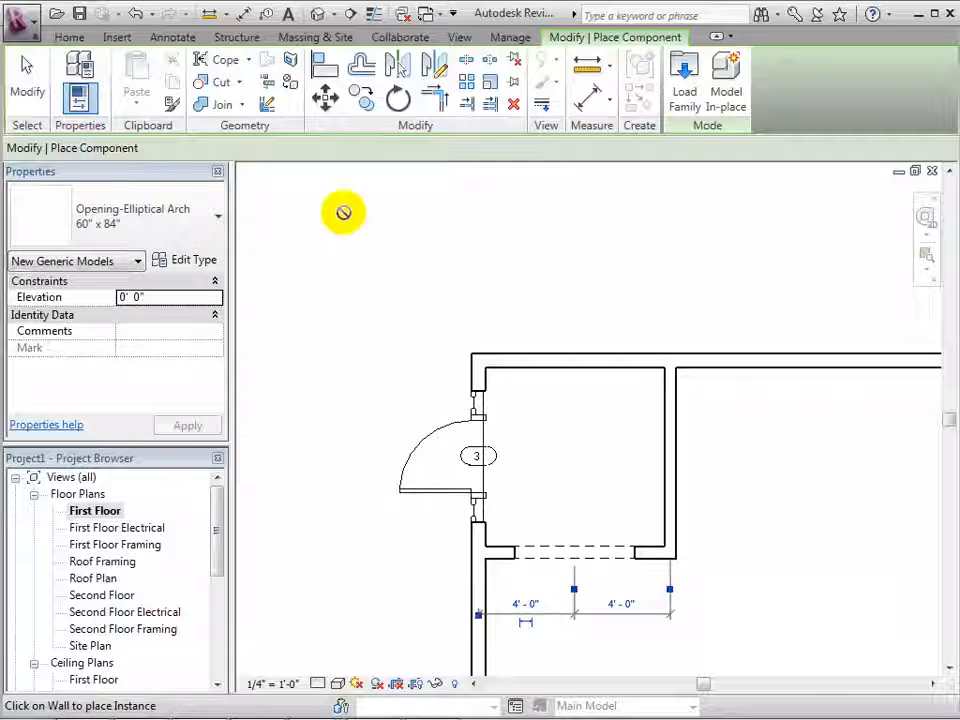
click(317, 14)
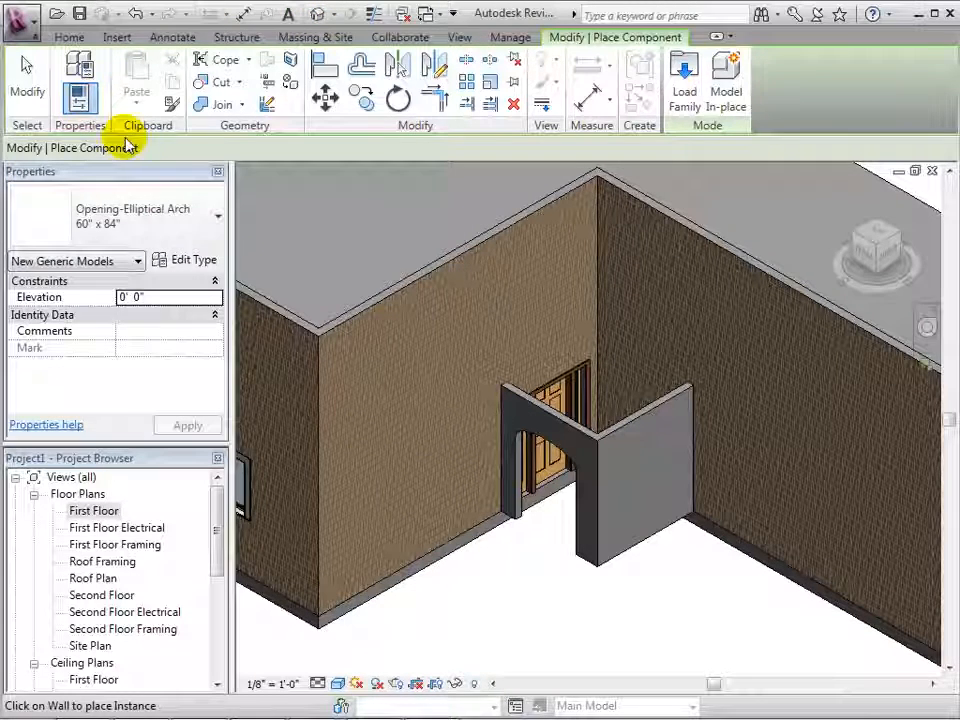
click(27, 82)
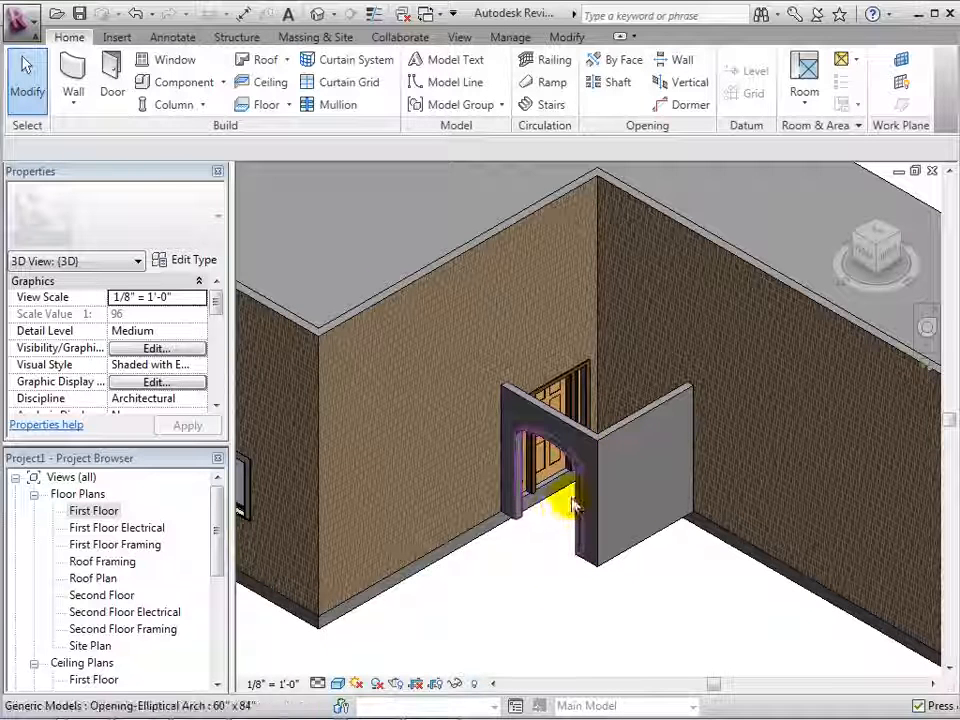
Open the arch opening's family for editing, enter its opening cut's boundary sketch and face the Back view.
key(Tab)
click(576, 507)
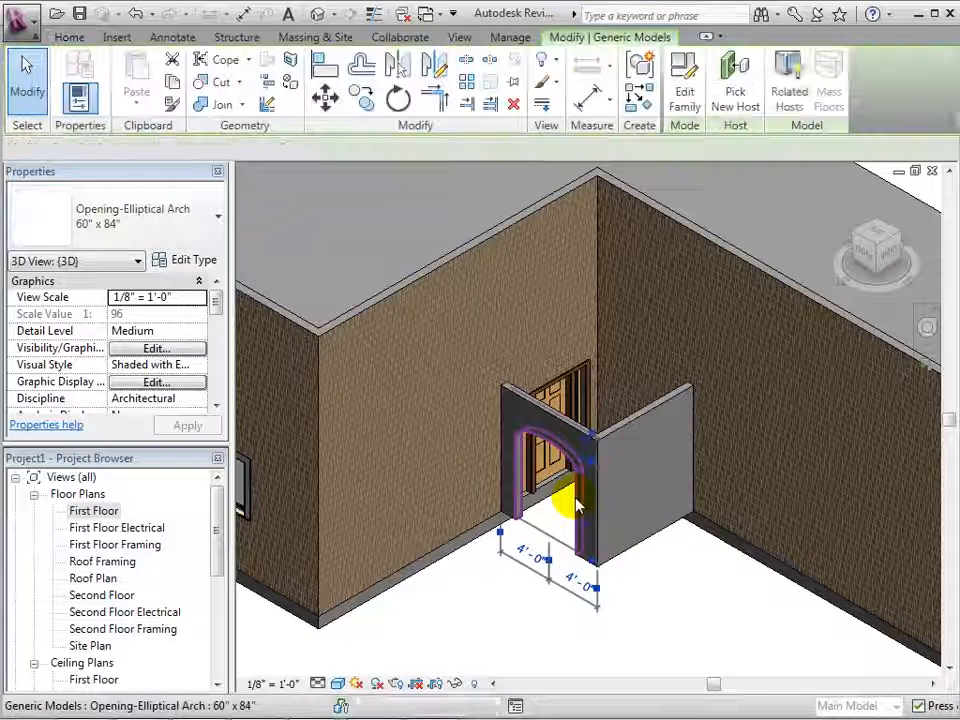
click(687, 80)
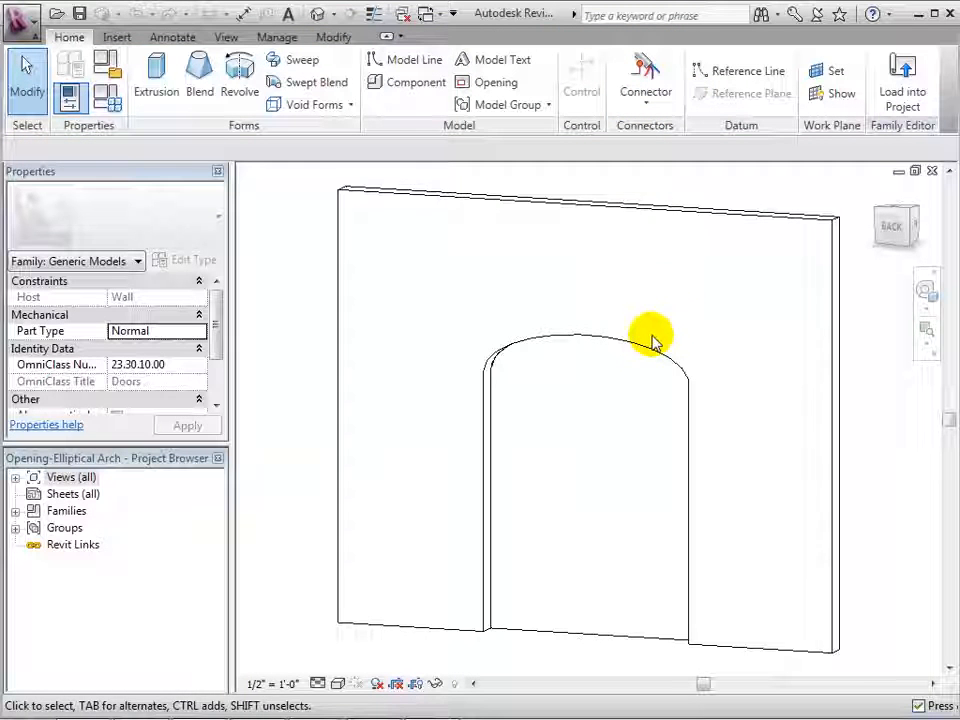
click(532, 636)
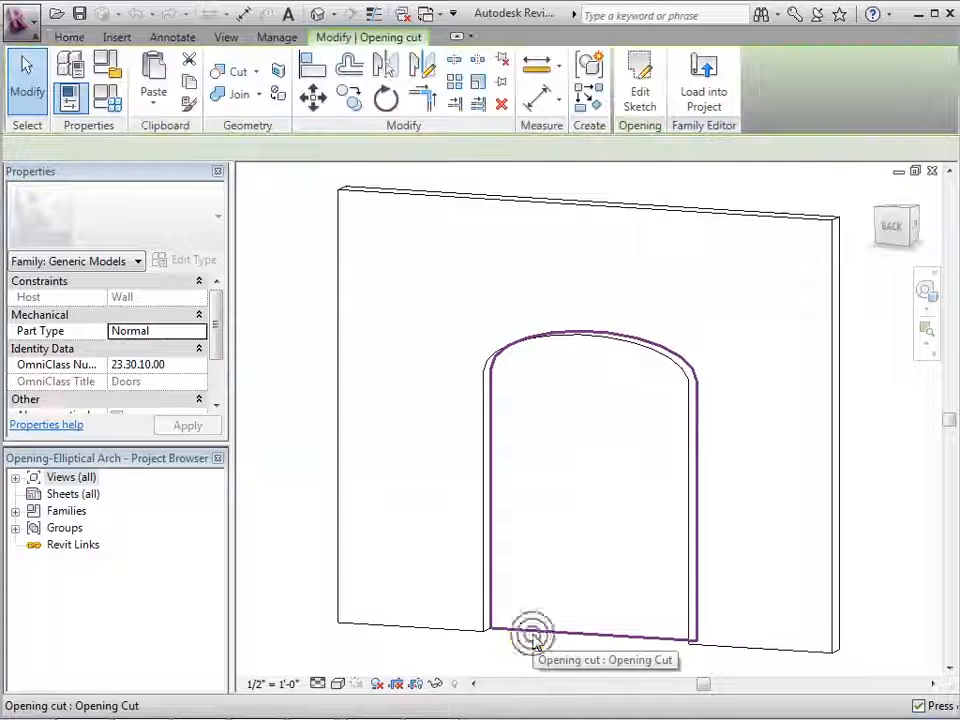
click(640, 88)
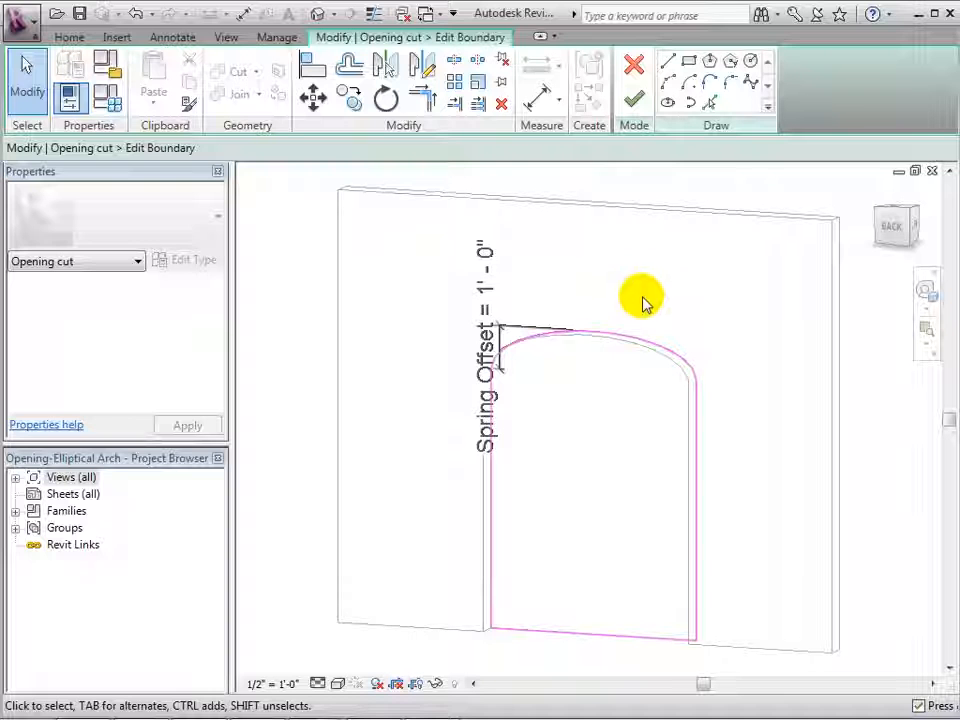
click(900, 230)
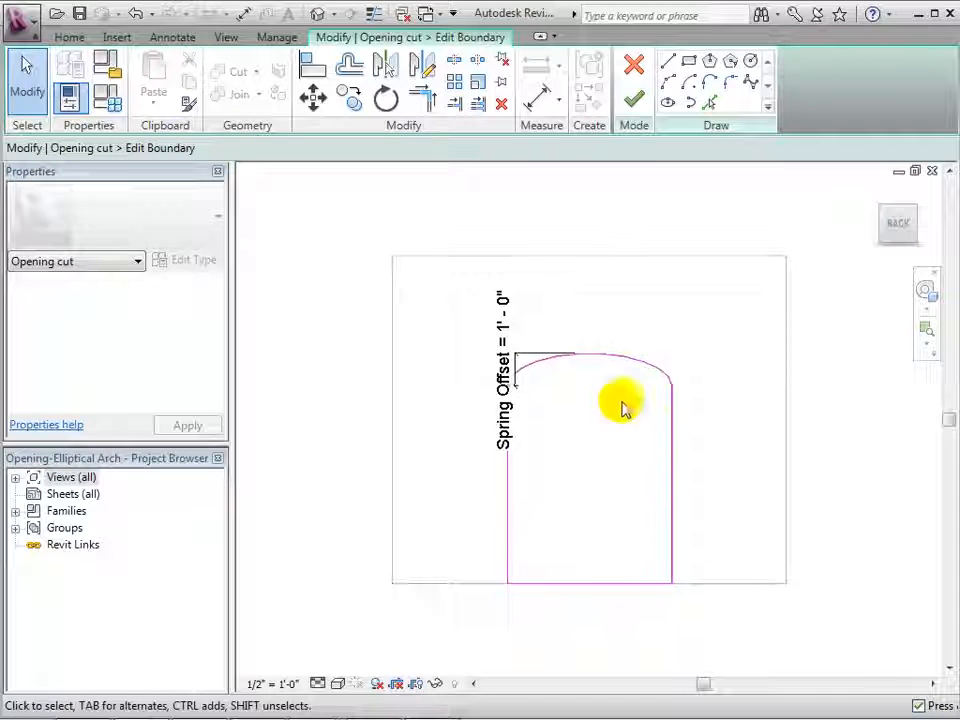
Replace the elliptical curve in the opening's boundary with two sloped lines meeting at a peak and finish the sketch.
click(626, 366)
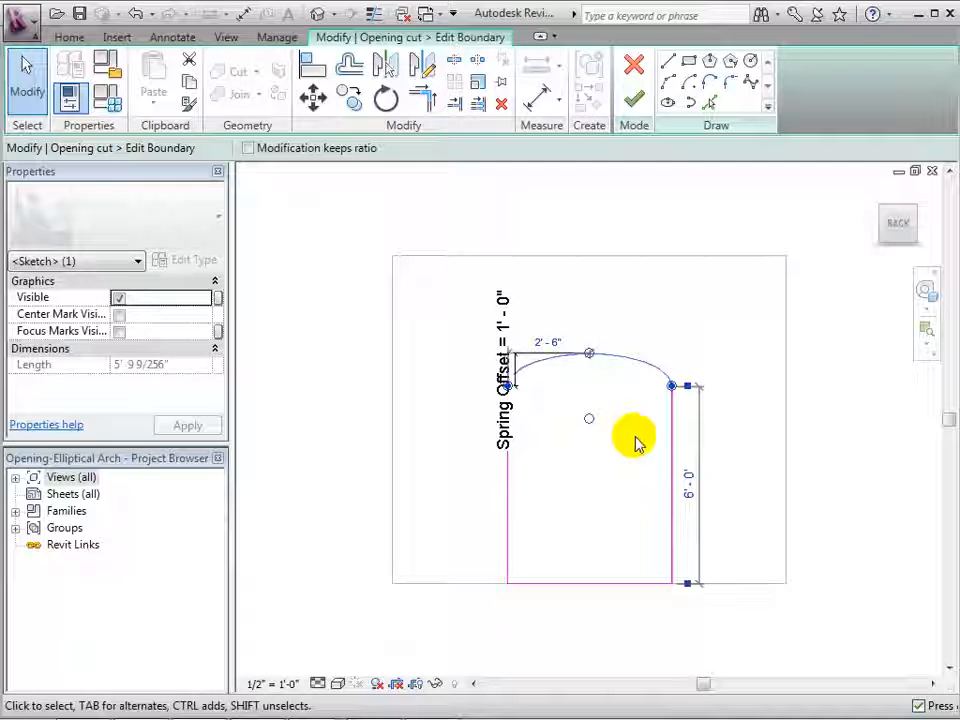
key(Delete)
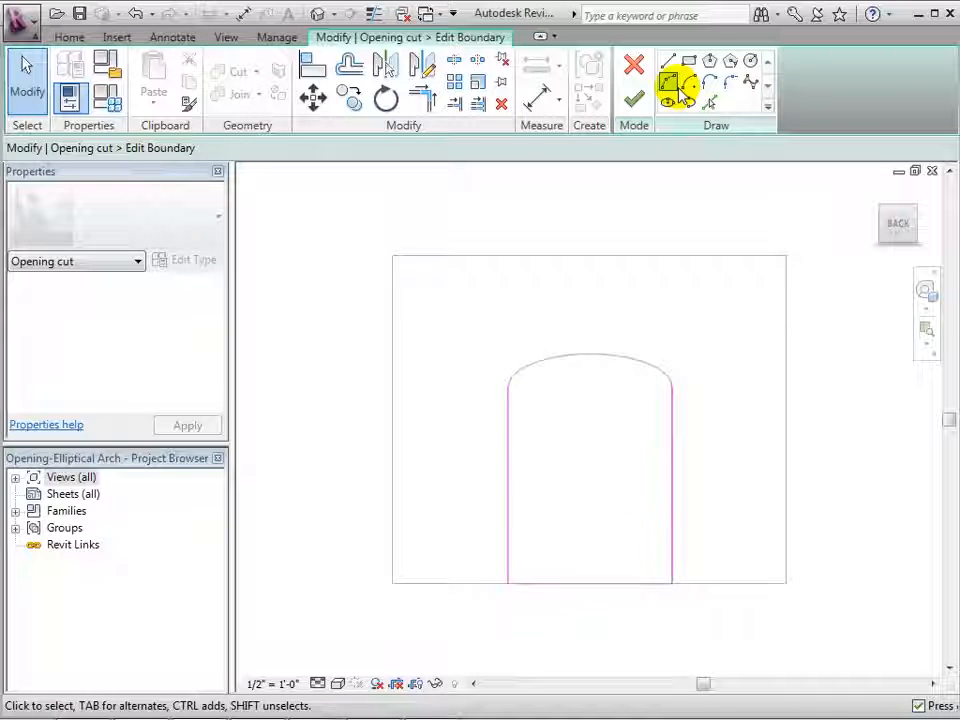
click(670, 65)
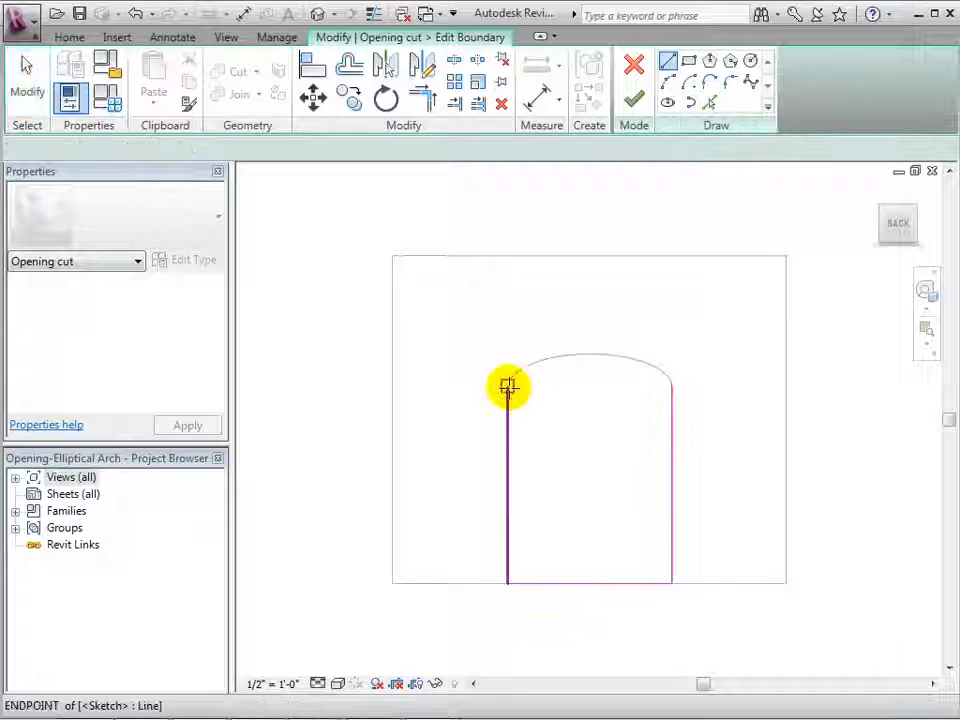
click(508, 386)
click(575, 345)
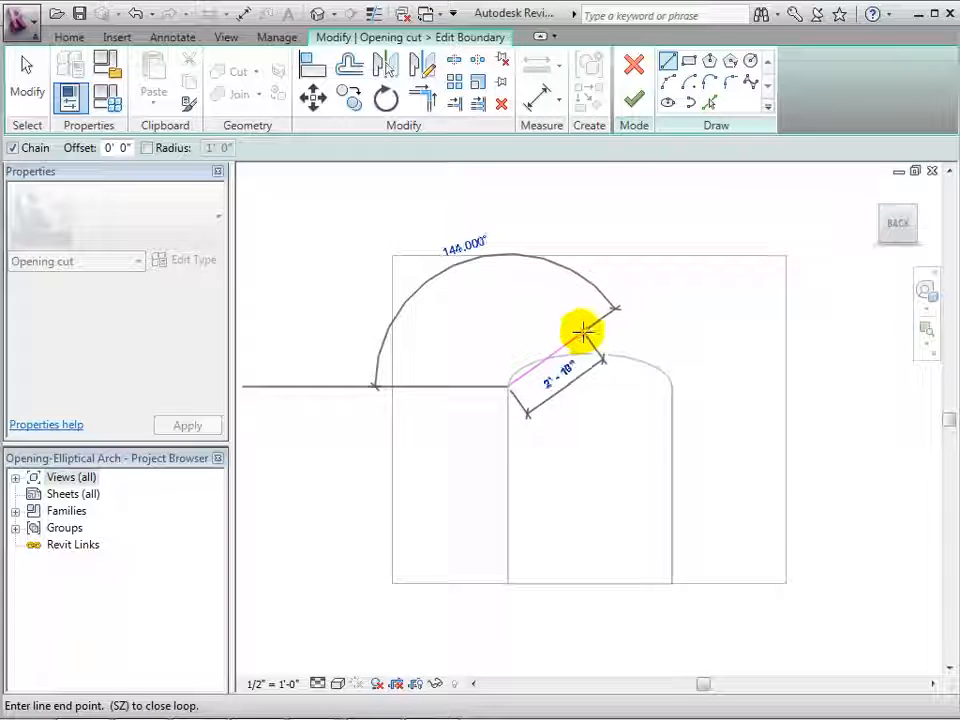
click(583, 330)
click(671, 381)
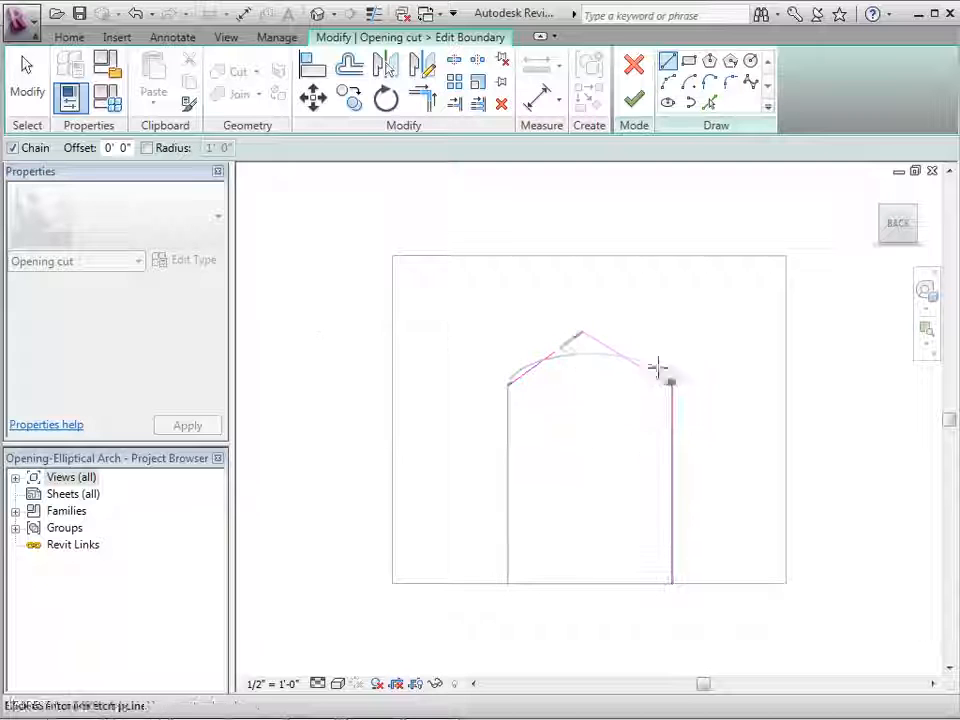
click(635, 101)
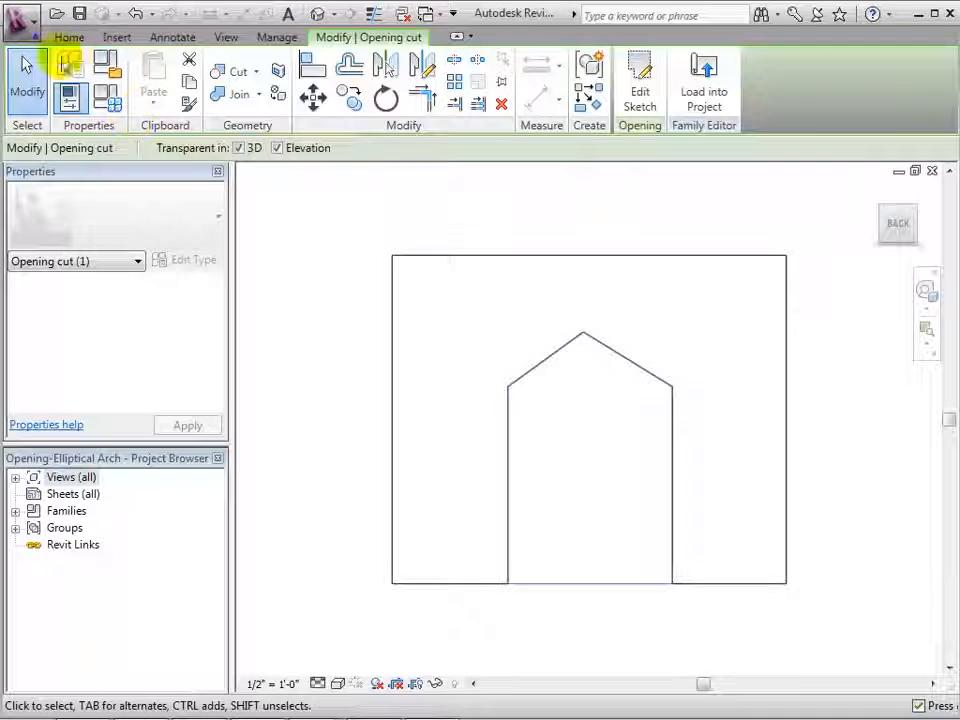
Save the edited family in the Doors folder under the new name Opening-Point.
click(20, 20)
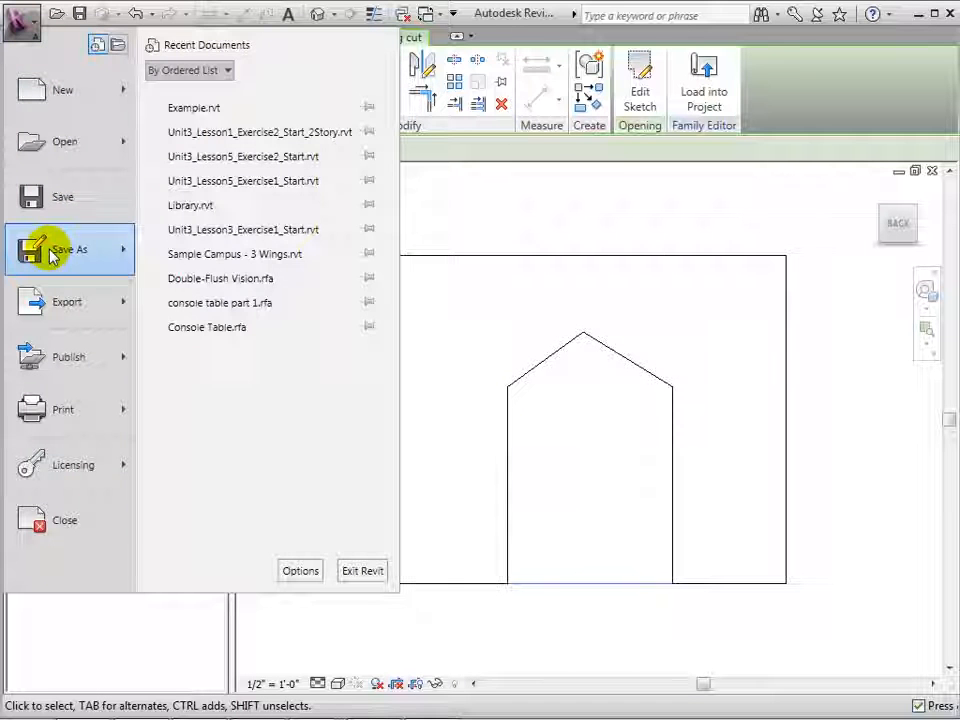
mouse_move(96, 253)
click(208, 159)
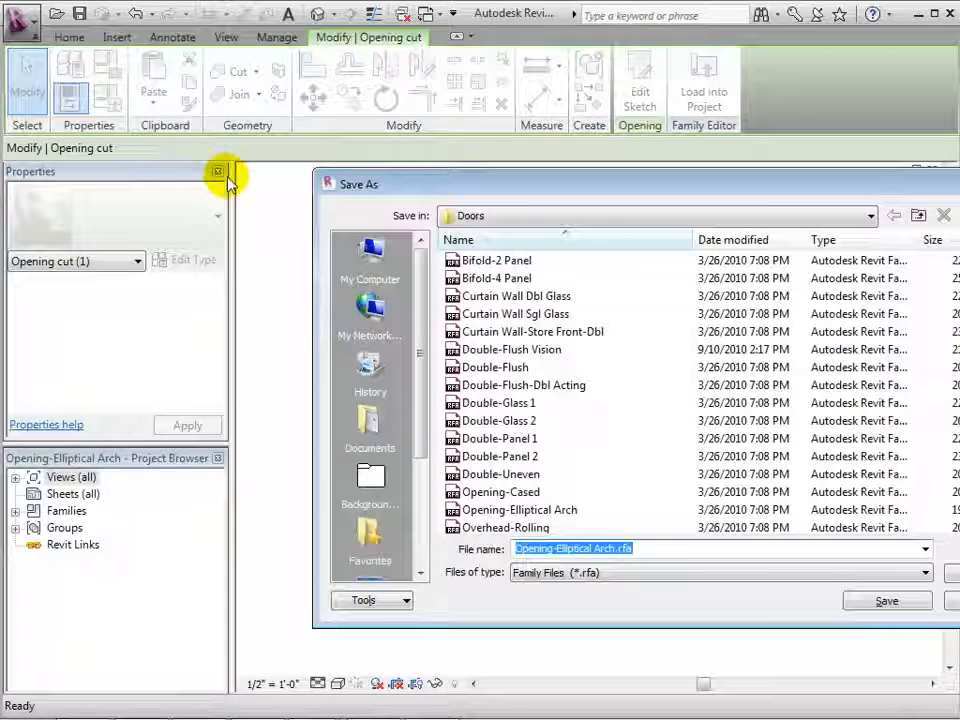
key(End)
key(BackSpace)
key(BackSpace)
key(BackSpace)
key(BackSpace)
key(BackSpace)
key(BackSpace)
key(BackSpace)
key(BackSpace)
key(BackSpace)
key(BackSpace)
key(BackSpace)
key(BackSpace)
key(BackSpace)
key(BackSpace)
key(BackSpace)
key(BackSpace)
key(BackSpace)
text(Point)
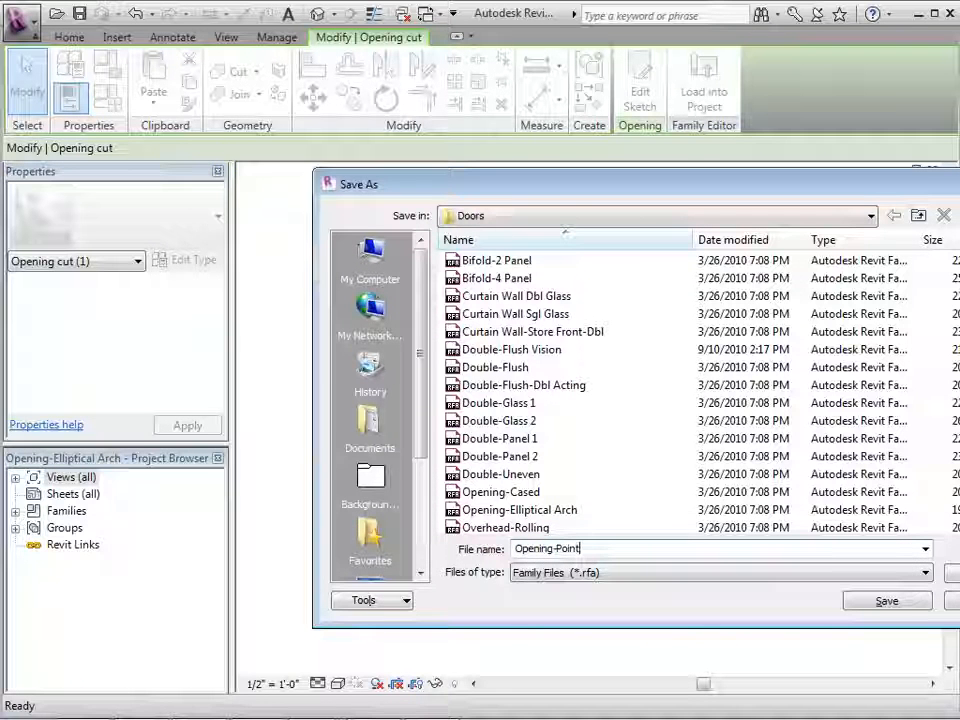
click(858, 603)
click(829, 467)
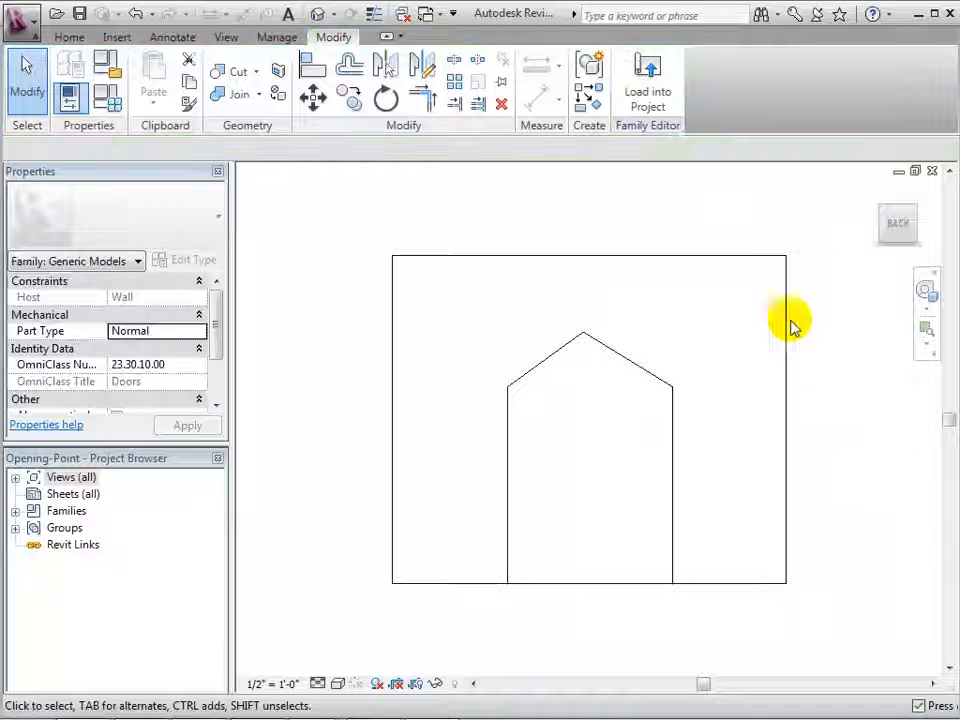
Load the Opening-Point family into the project and change the entry's arch opening to its 60" x 84" type.
click(650, 90)
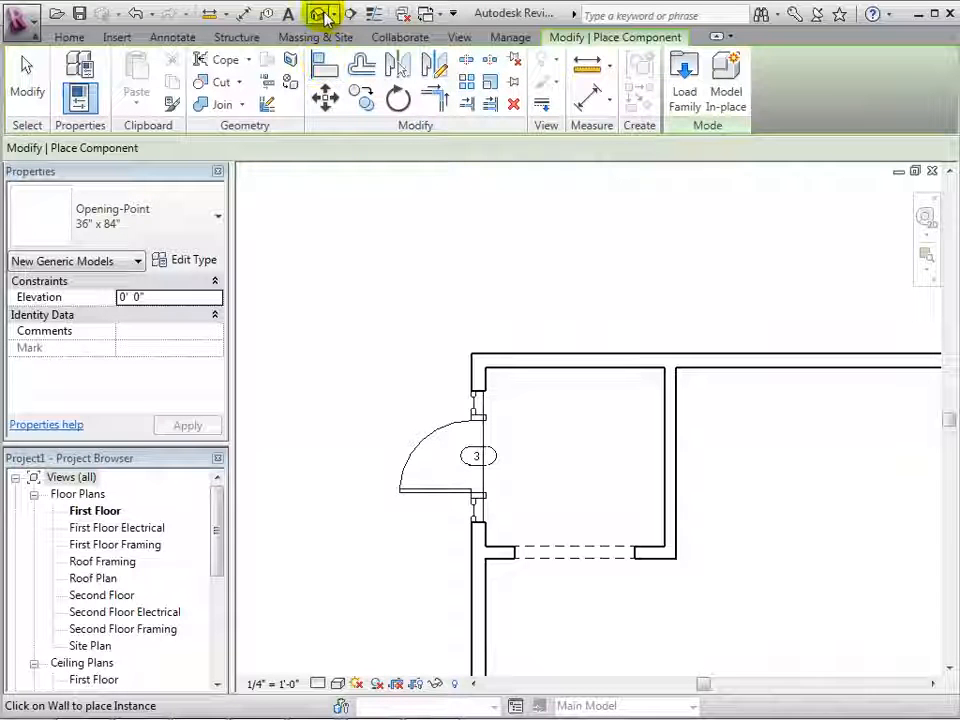
click(322, 15)
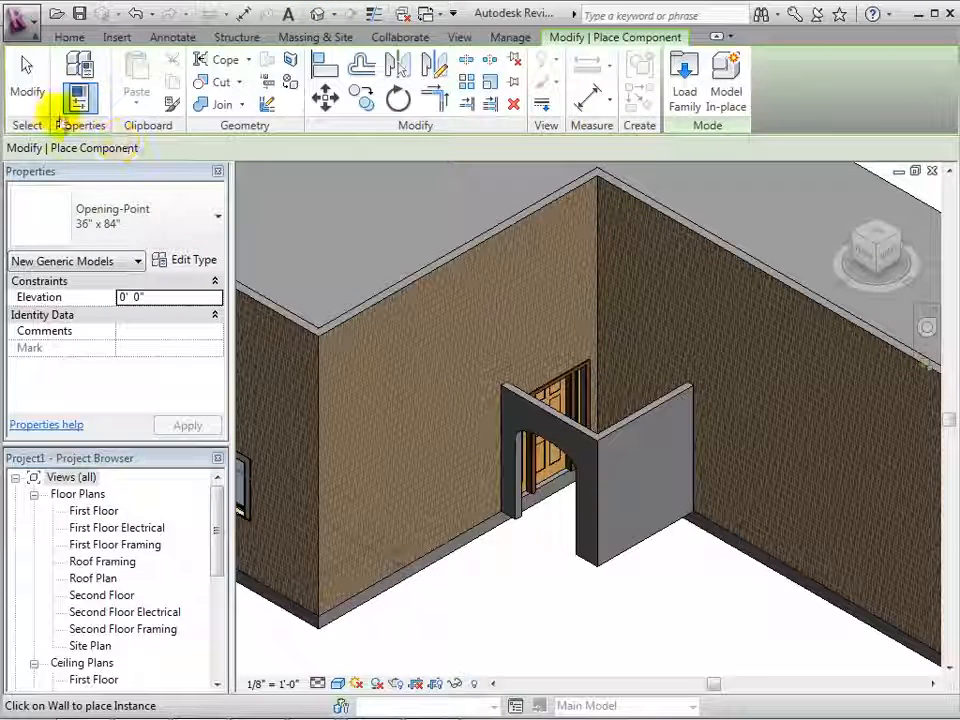
click(28, 82)
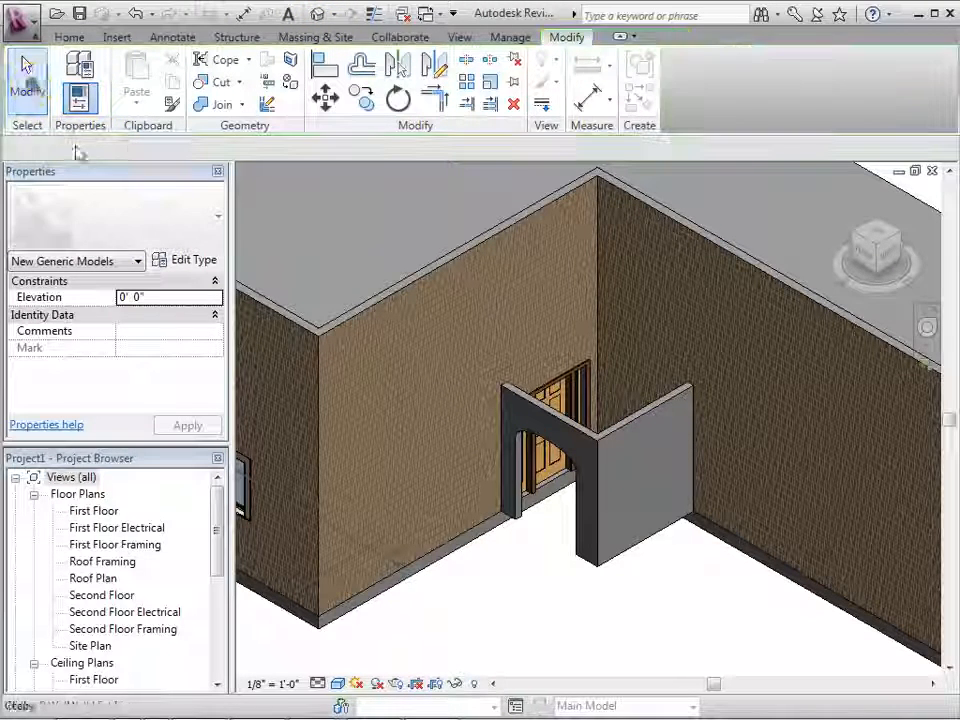
click(562, 454)
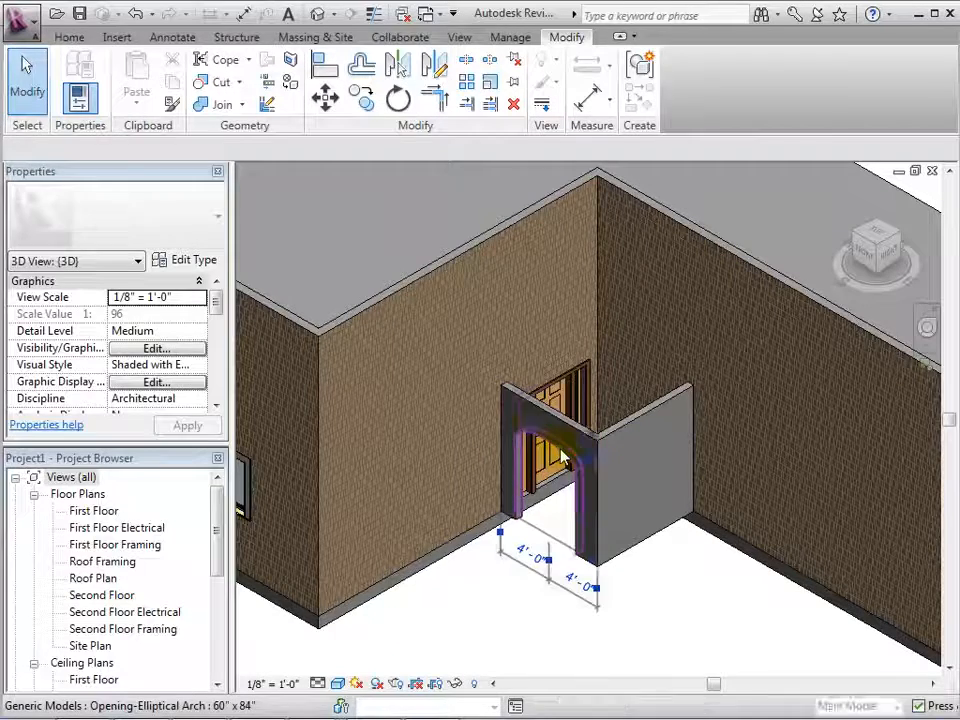
click(197, 224)
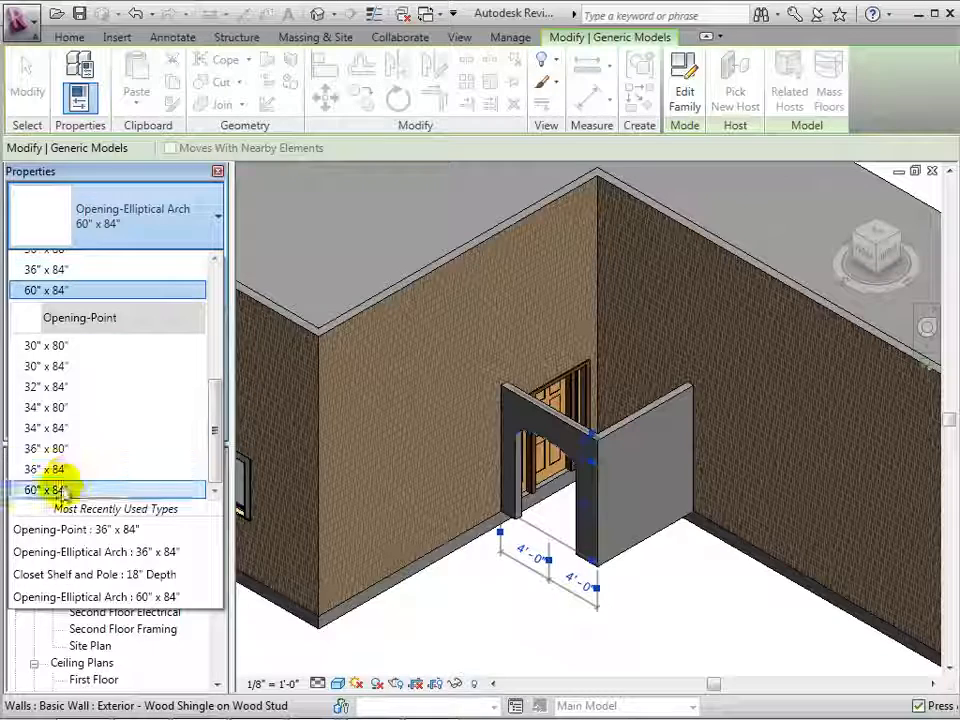
click(60, 490)
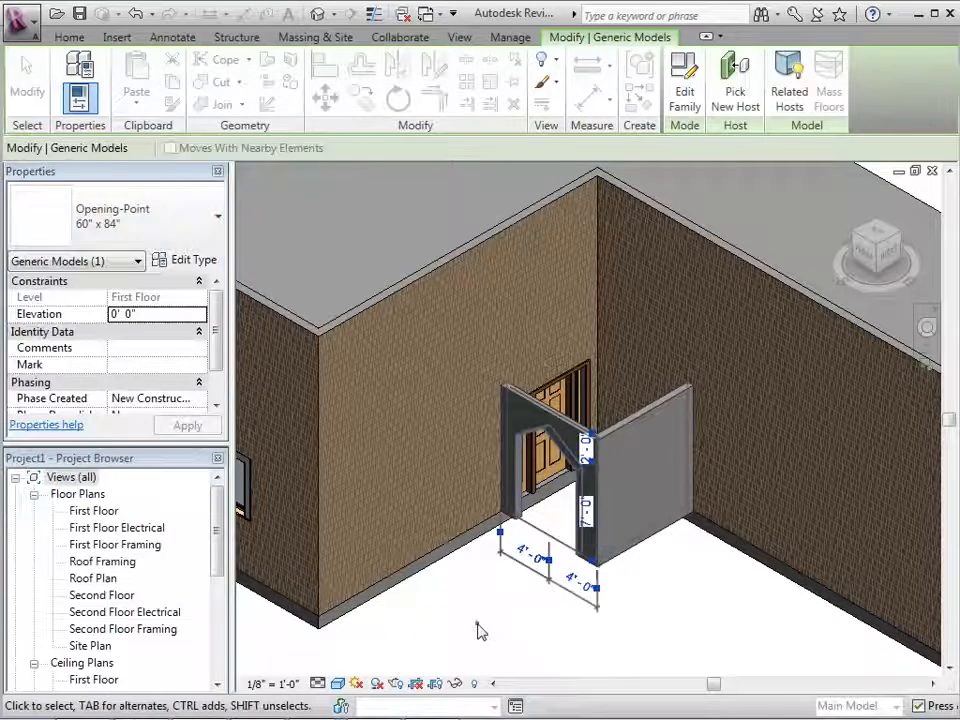
click(477, 625)
click(478, 624)
scroll(487, 610, down, 1)
scroll(490, 610, up, 3)
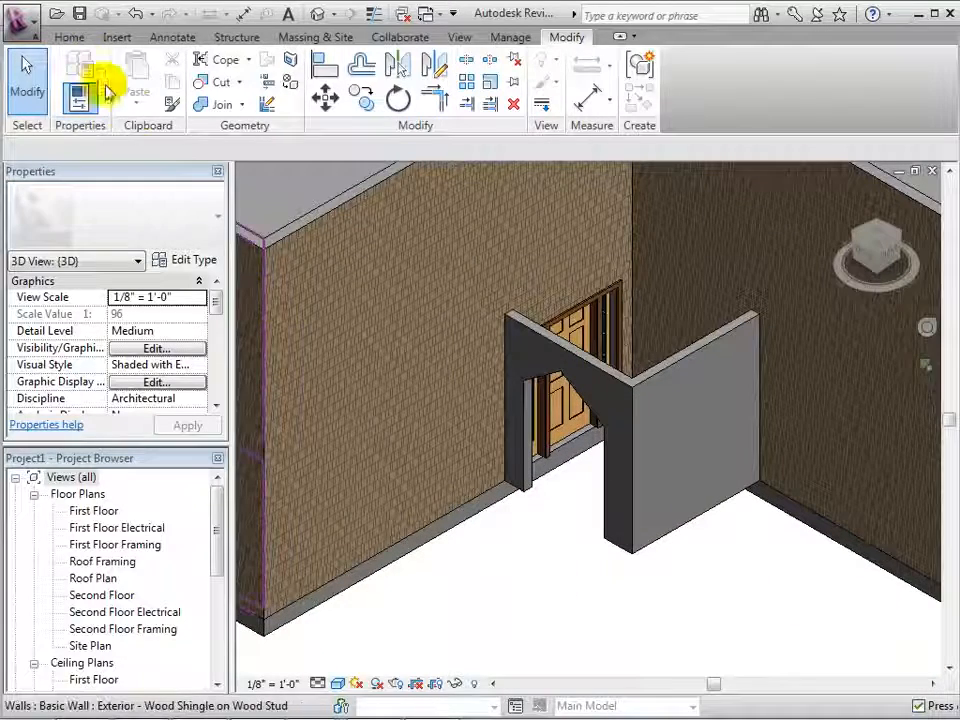
Cut a rectangular wall opening about 5' wide through the plain entry wall beside the pointed opening, reaching down to its base.
click(74, 37)
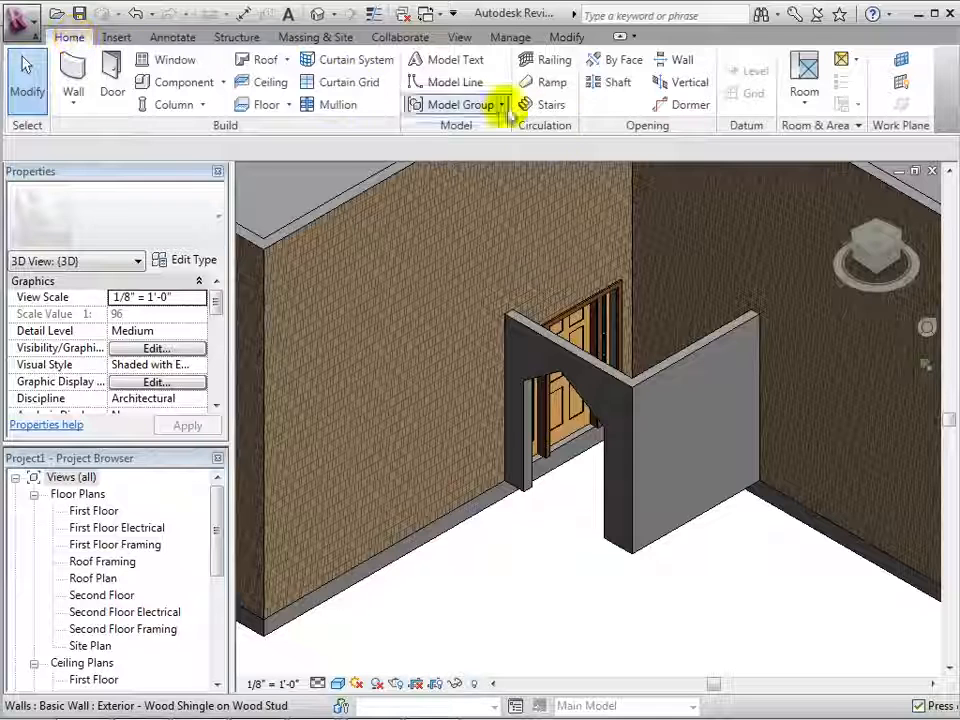
click(684, 61)
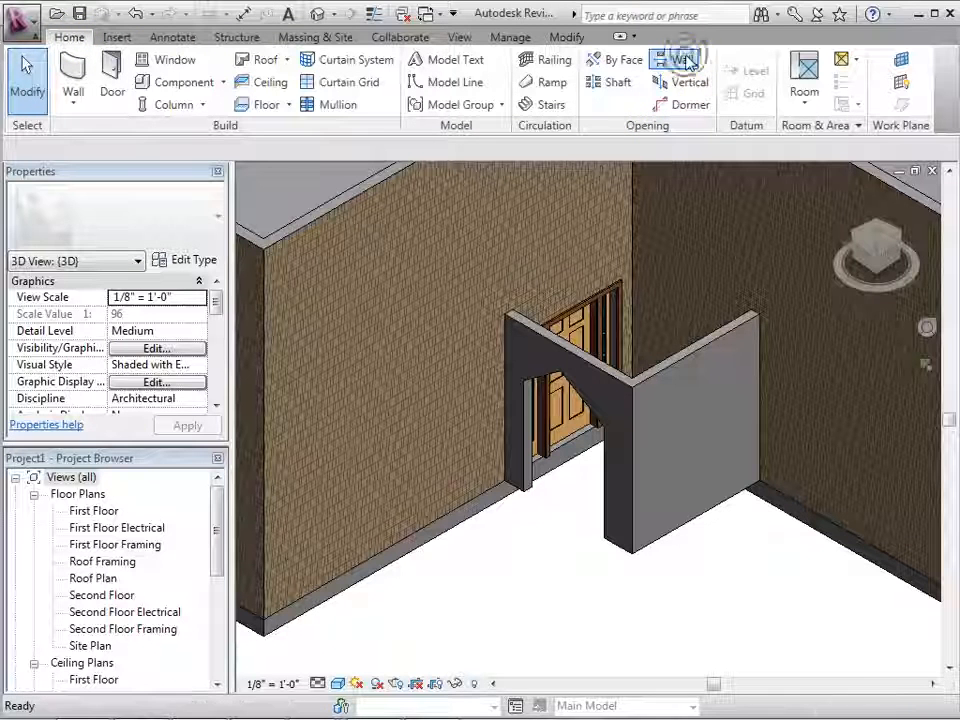
click(681, 360)
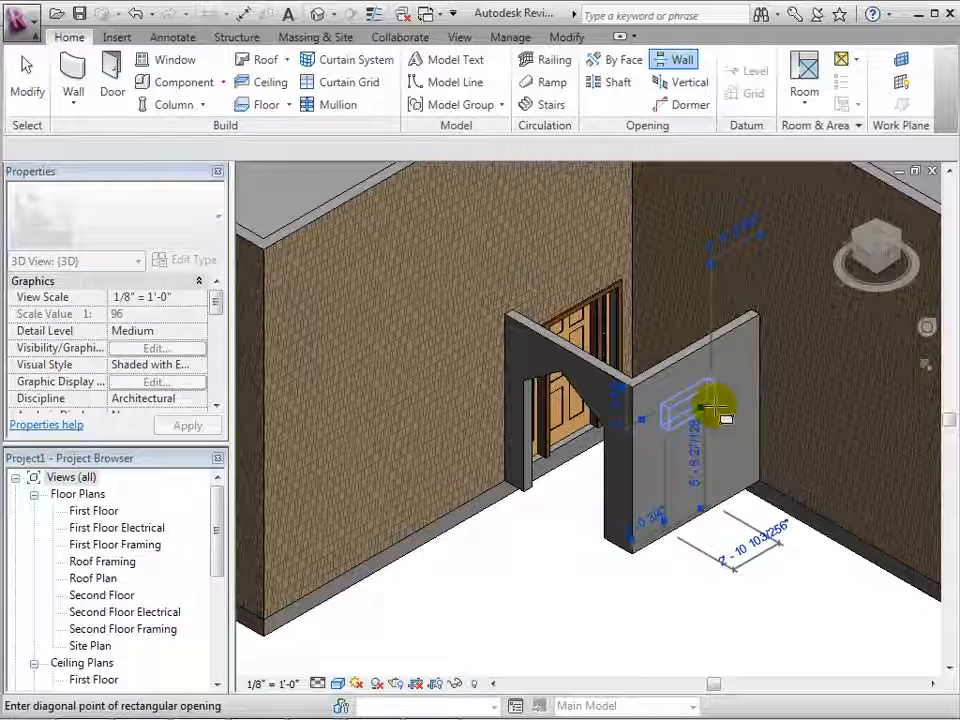
click(745, 505)
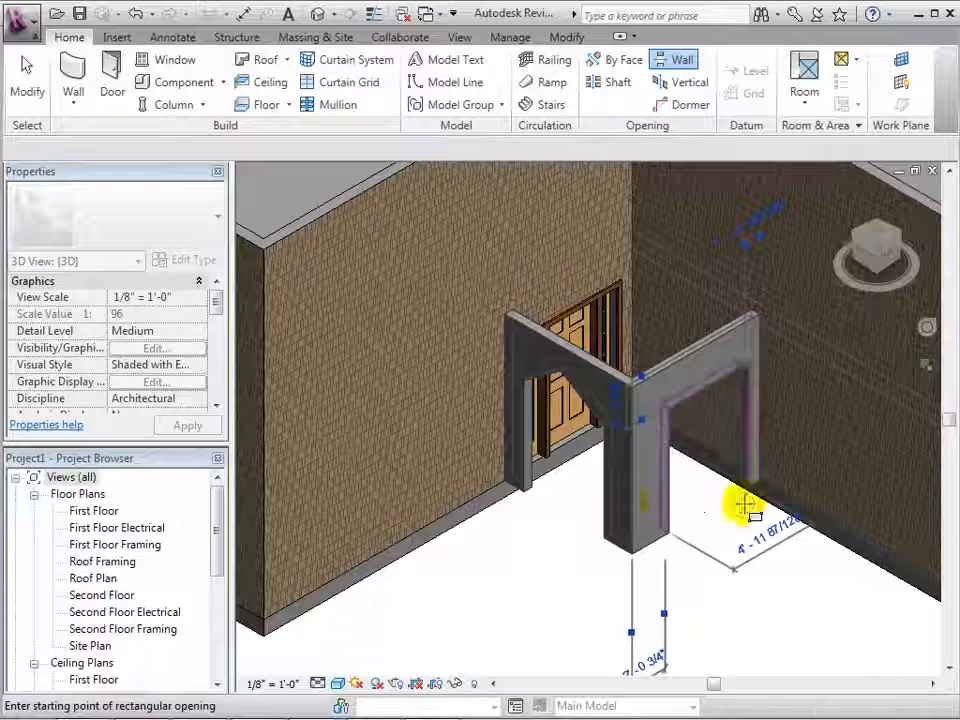
click(26, 90)
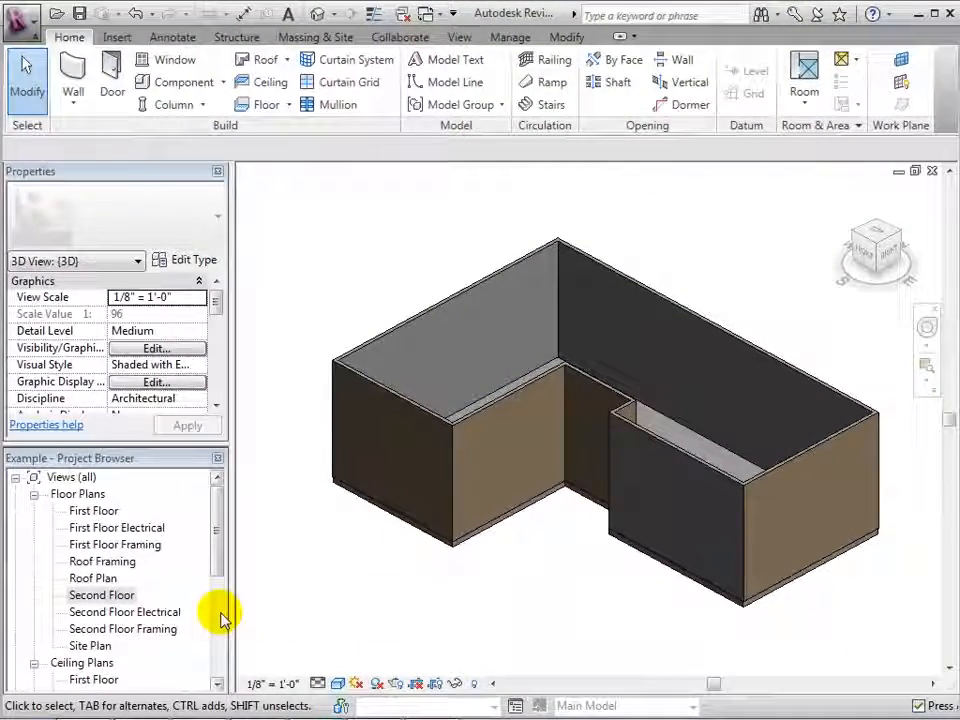
On the Second Floor plan, sketch a footprint roof boundary along all eight exterior walls with a 1' overhang and defined slopes.
double_click(108, 597)
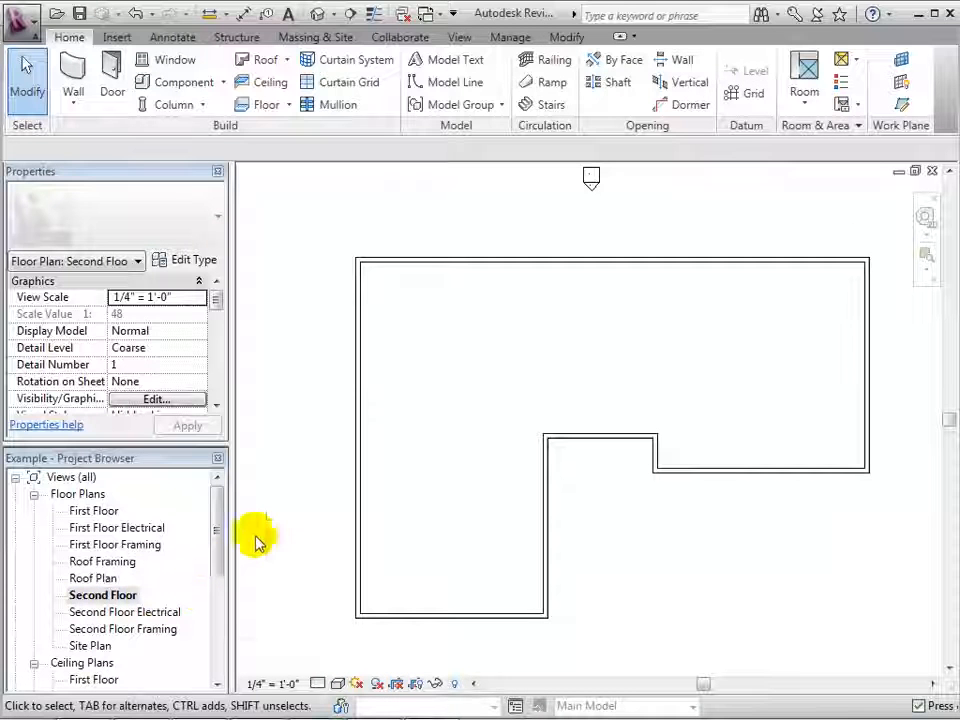
click(264, 60)
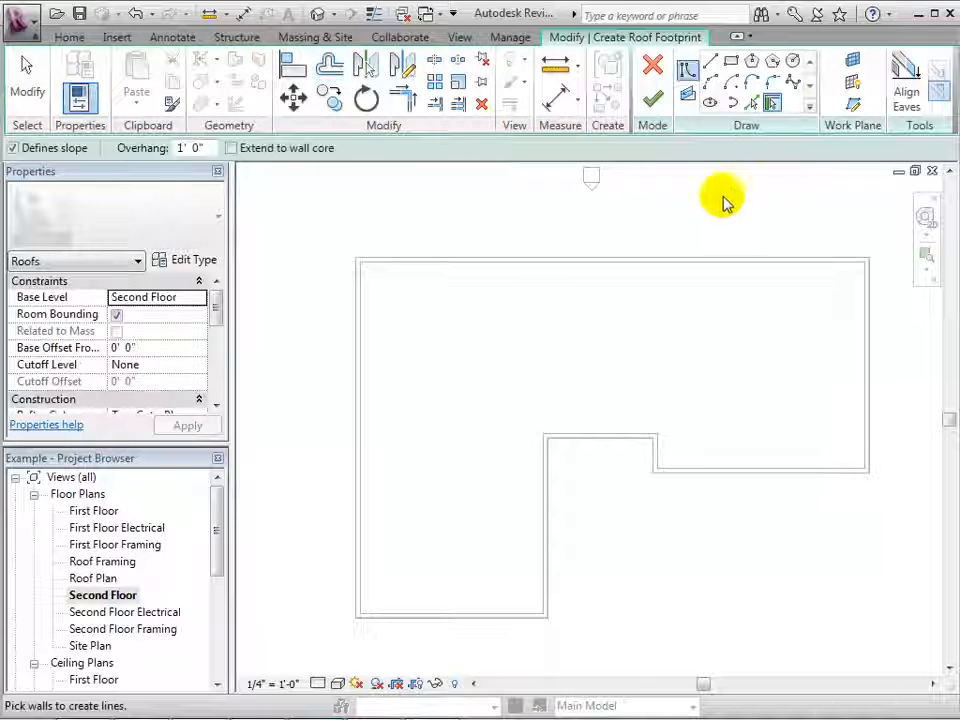
click(588, 260)
click(867, 318)
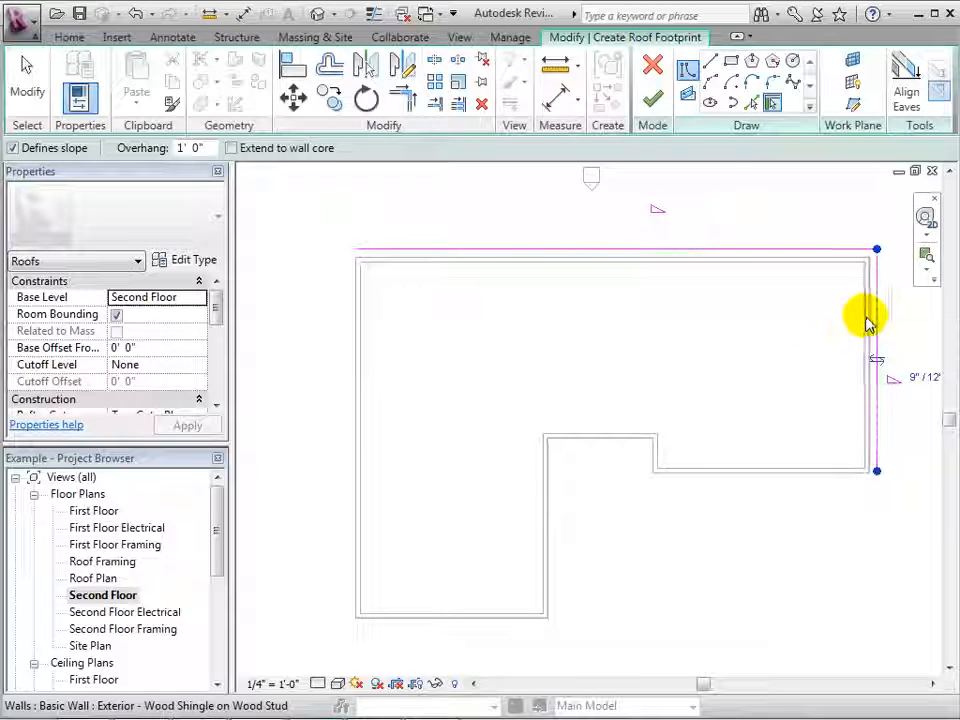
click(750, 475)
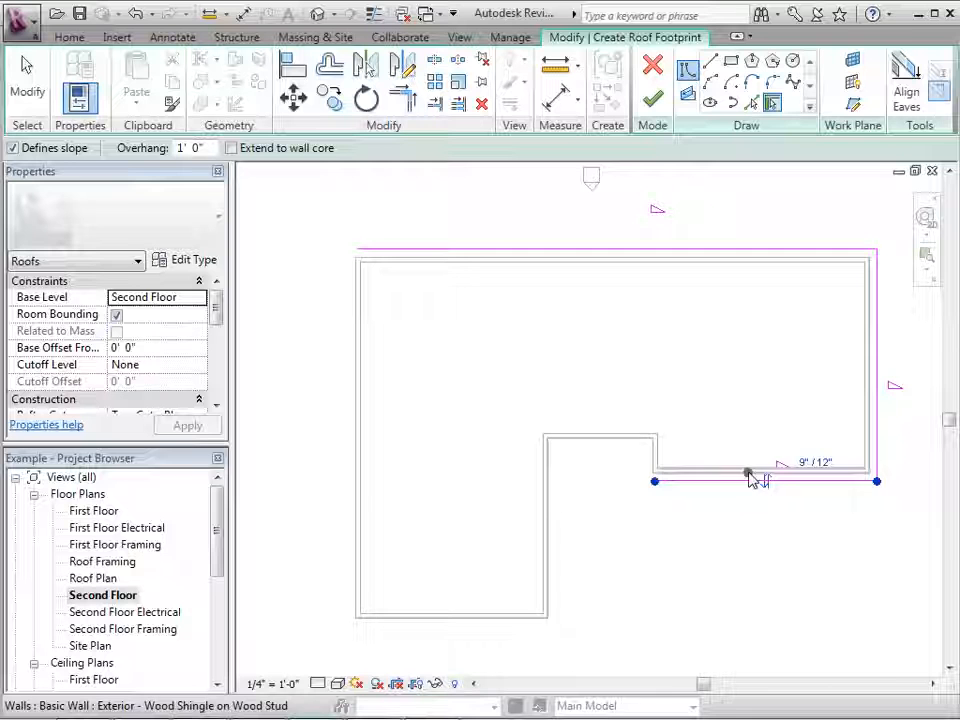
click(658, 460)
click(600, 441)
click(551, 506)
click(452, 616)
click(357, 577)
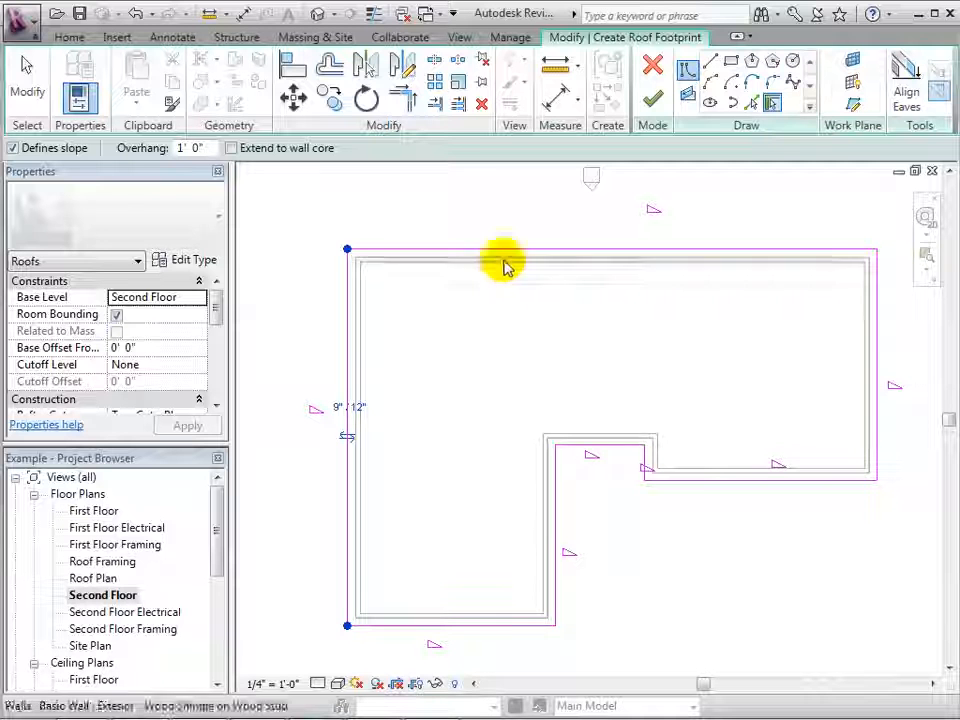
Finish the roof footprint, attach the highlighted walls to the roof and show the model in 3D.
click(652, 104)
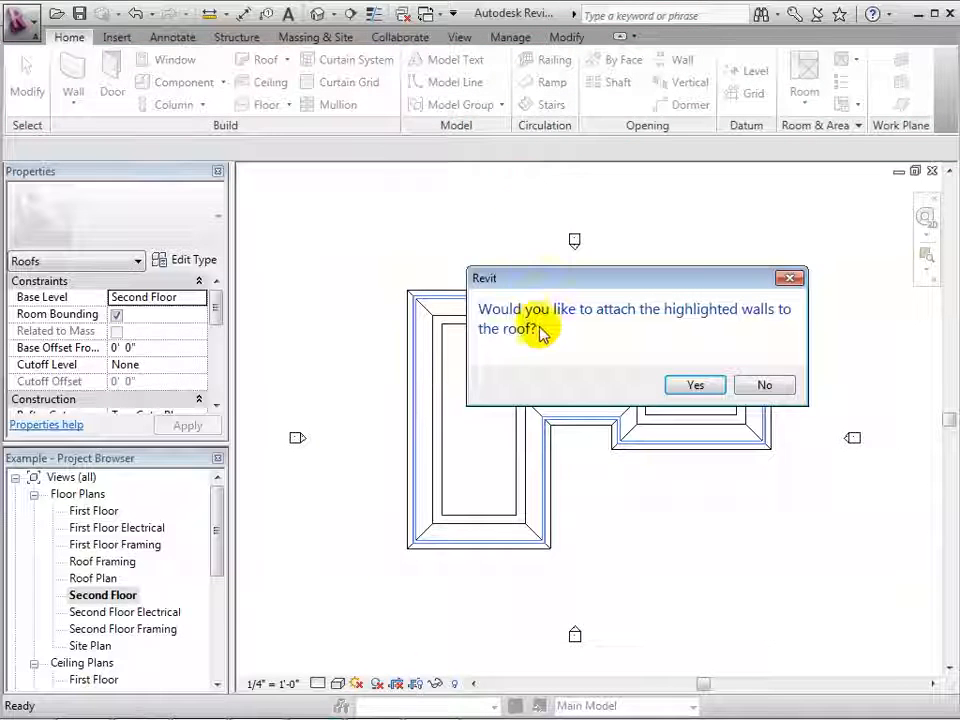
click(694, 386)
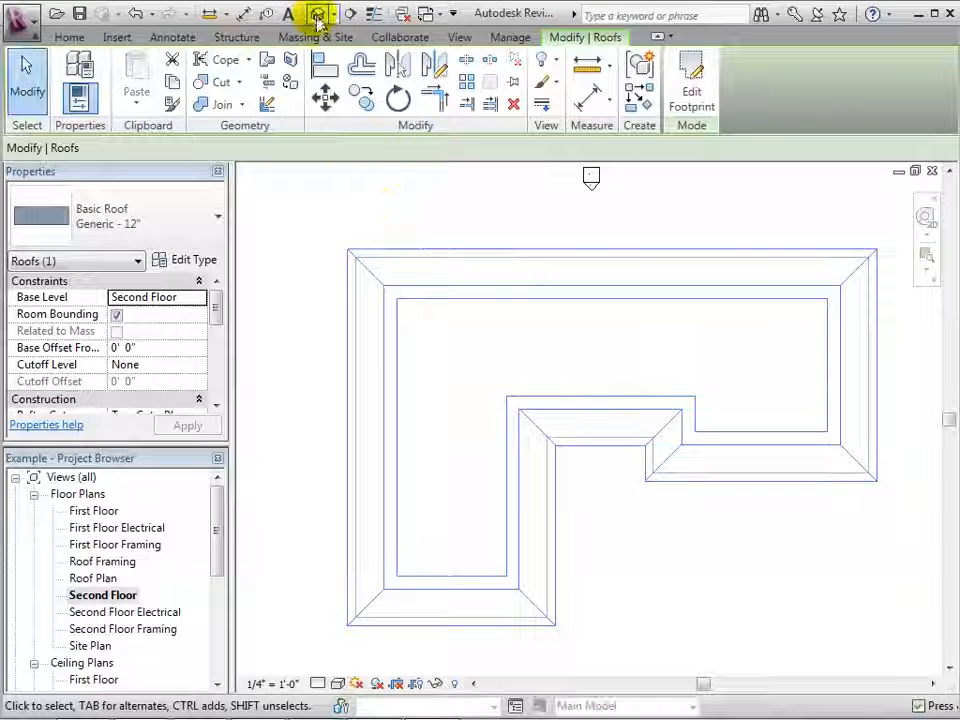
click(318, 14)
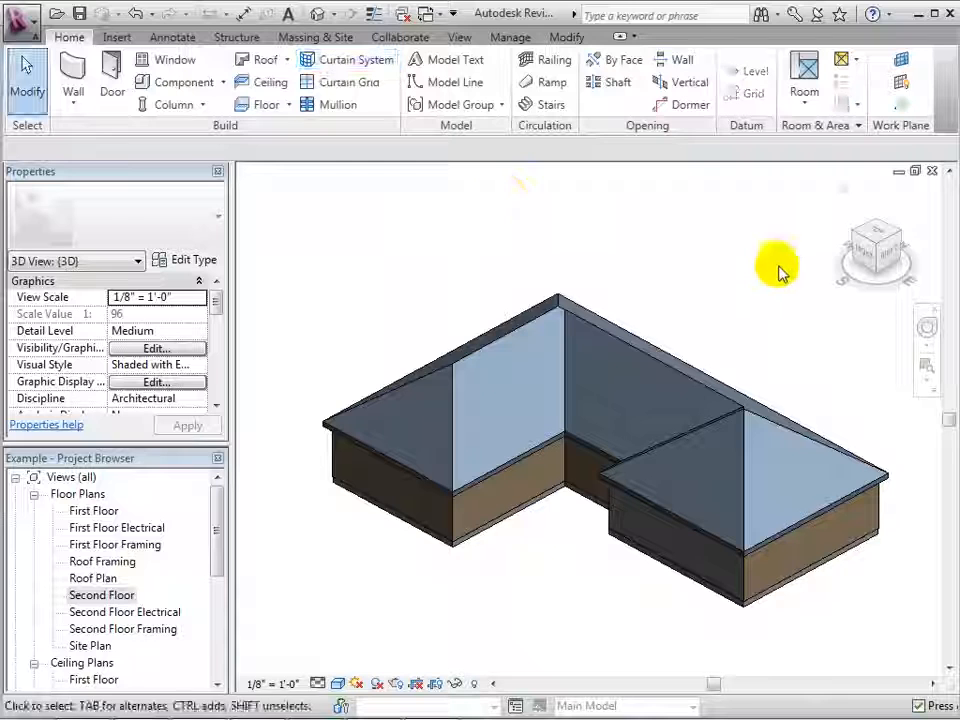
mouse_move(876, 258)
mouse_down()
mouse_move(850, 218)
mouse_move(860, 243)
mouse_up()
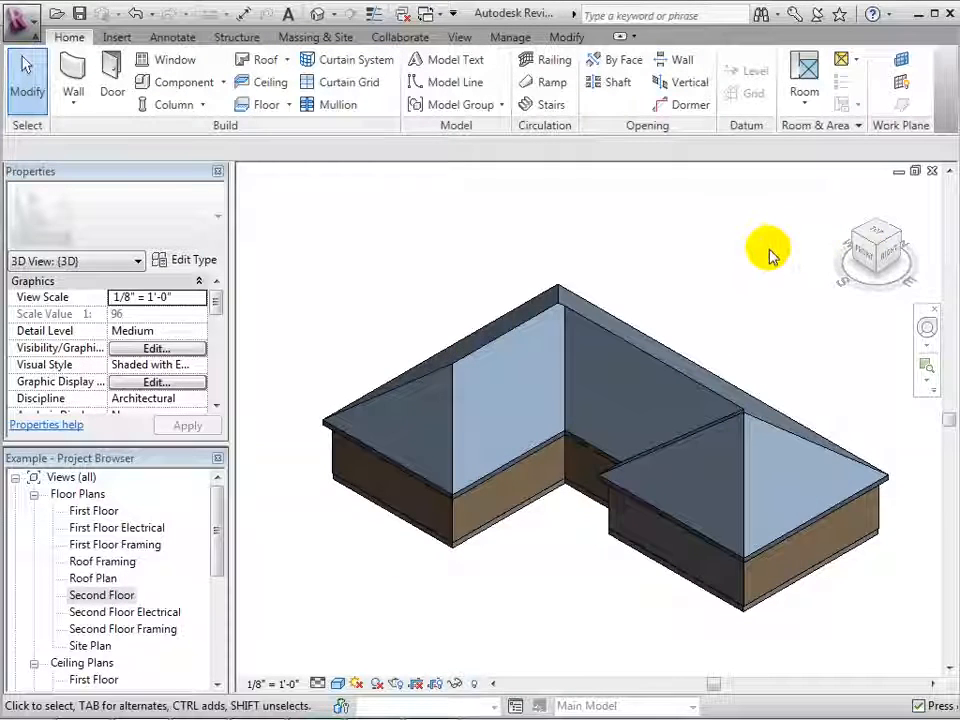
Edit the roof's footprint on the Second Floor plan, giving all eight boundary lines a 2' 0" overhang and a 4" / 12" slope.
click(560, 313)
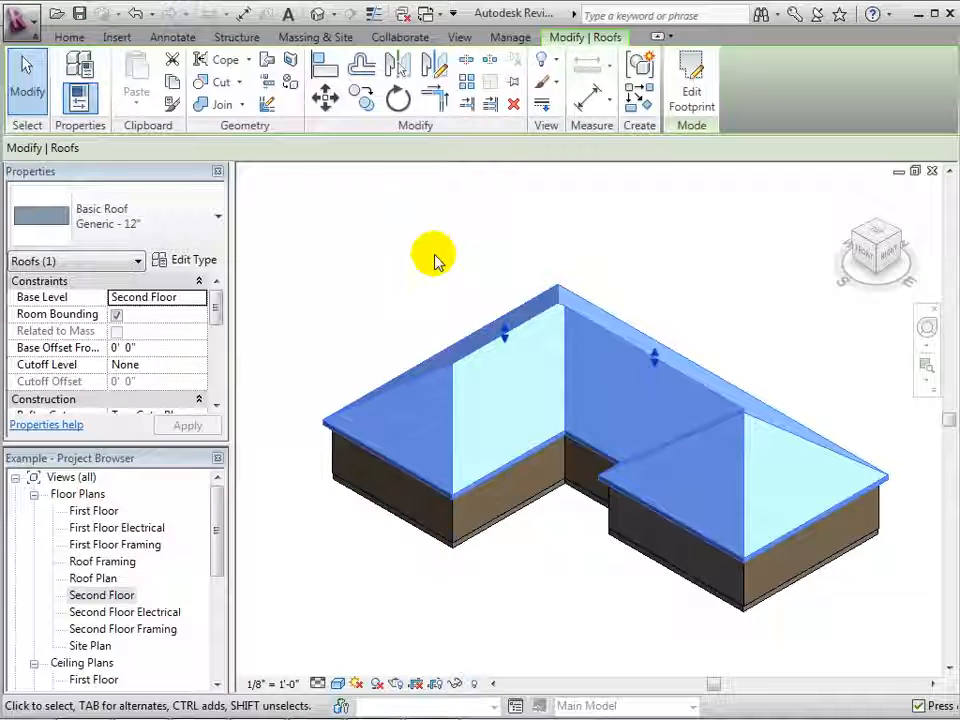
click(688, 97)
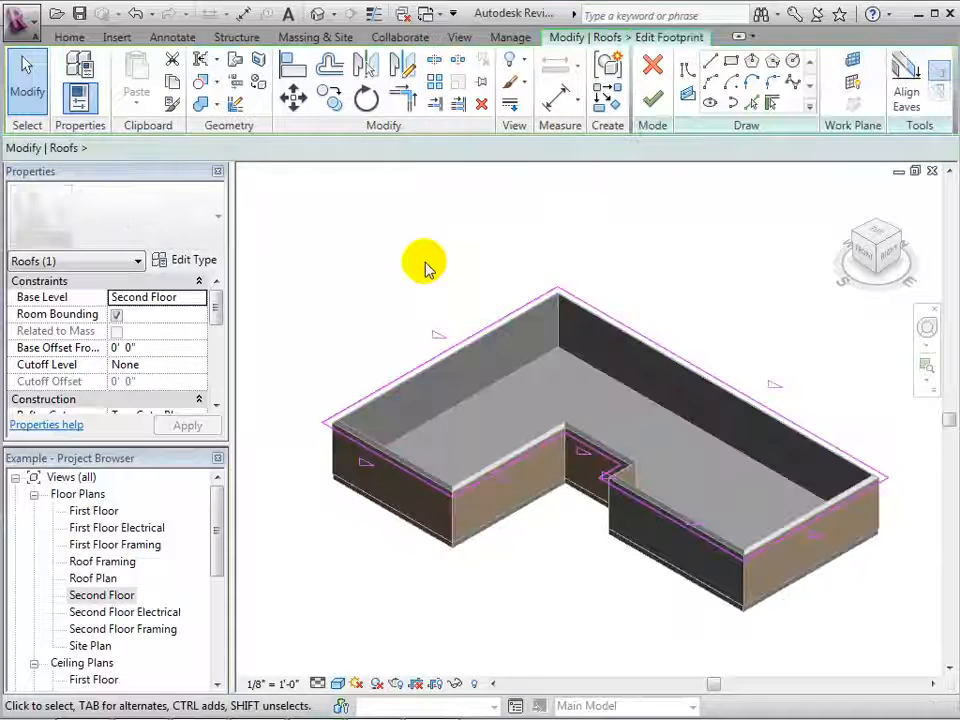
double_click(115, 595)
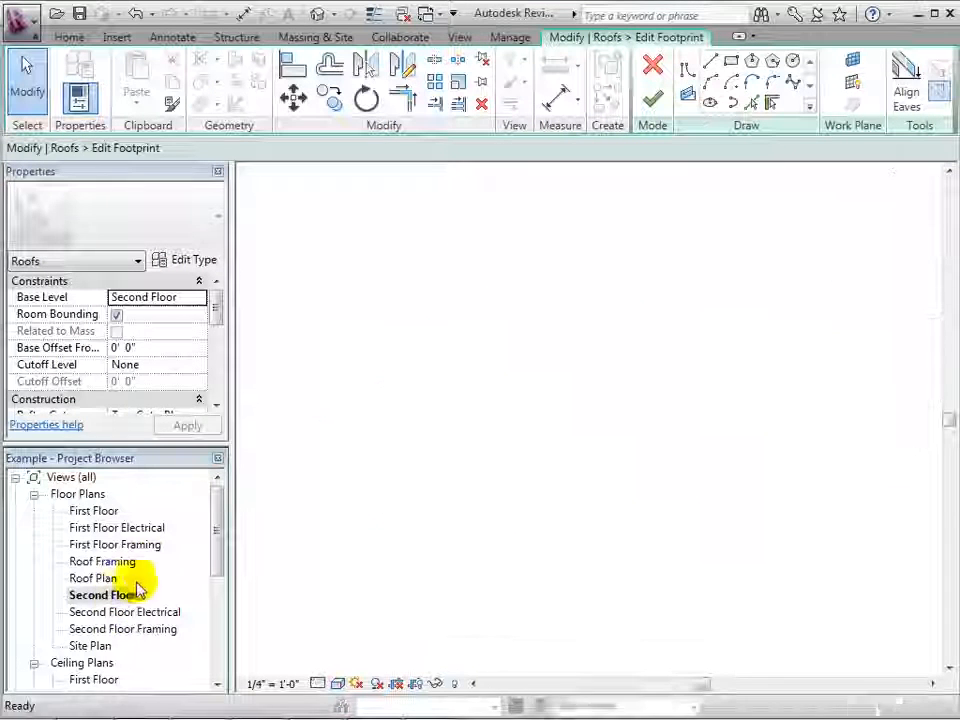
click(348, 298)
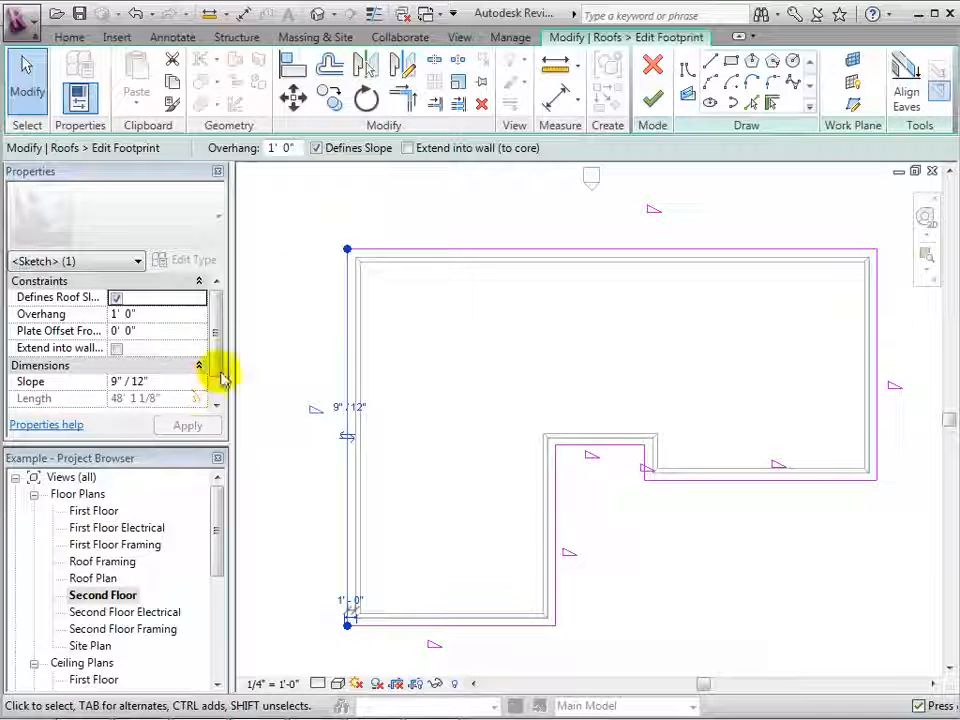
mouse_move(327, 215)
mouse_down()
mouse_move(692, 495)
mouse_move(885, 602)
mouse_move(900, 650)
mouse_up()
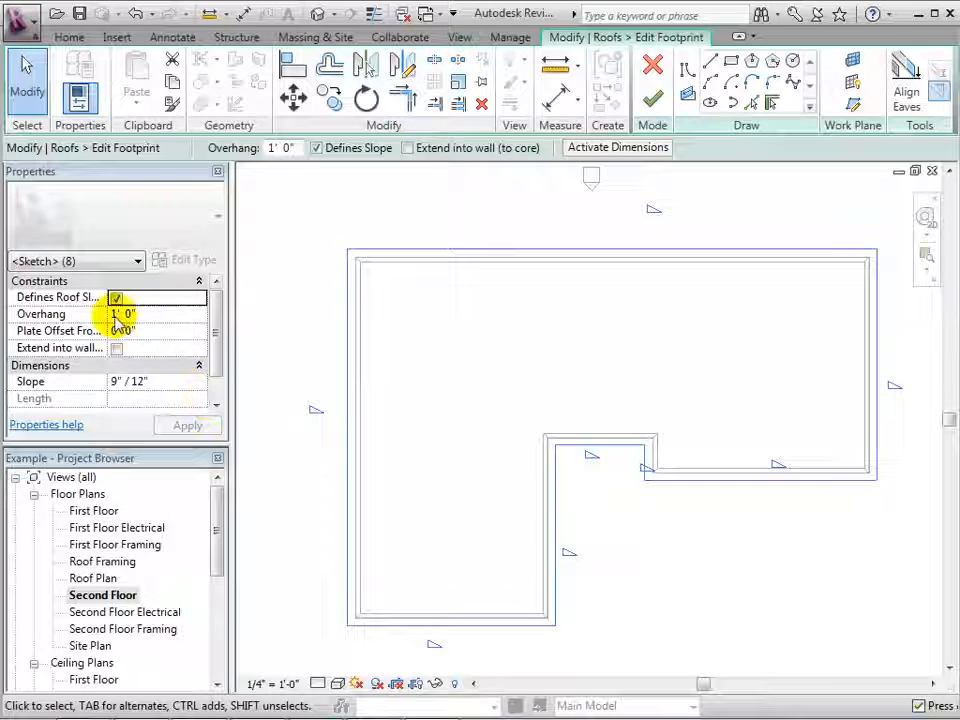
click(114, 315)
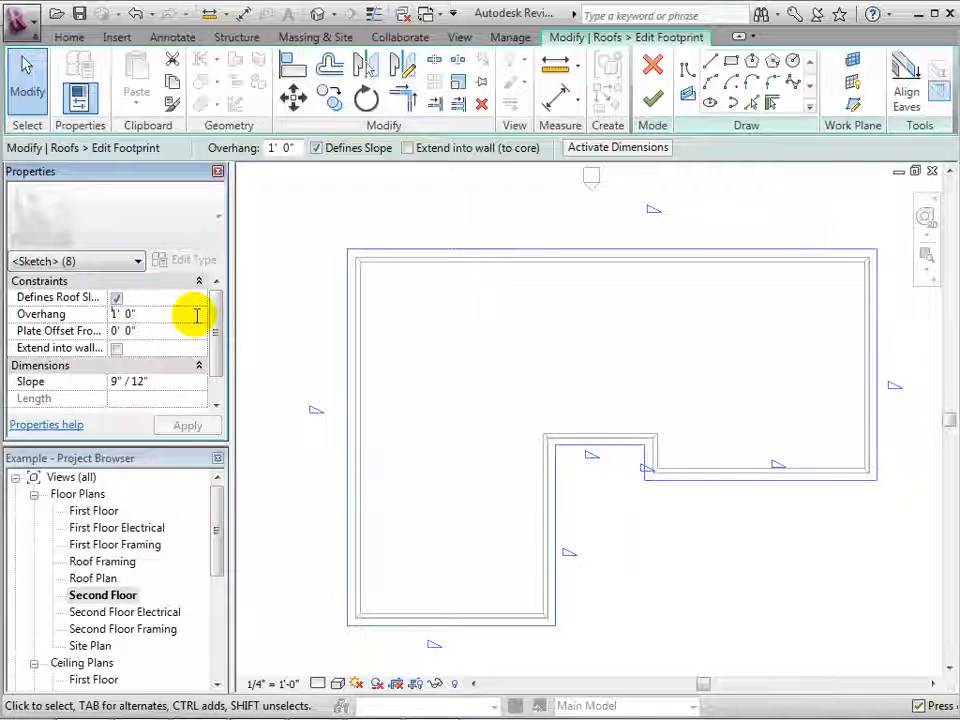
text(2)
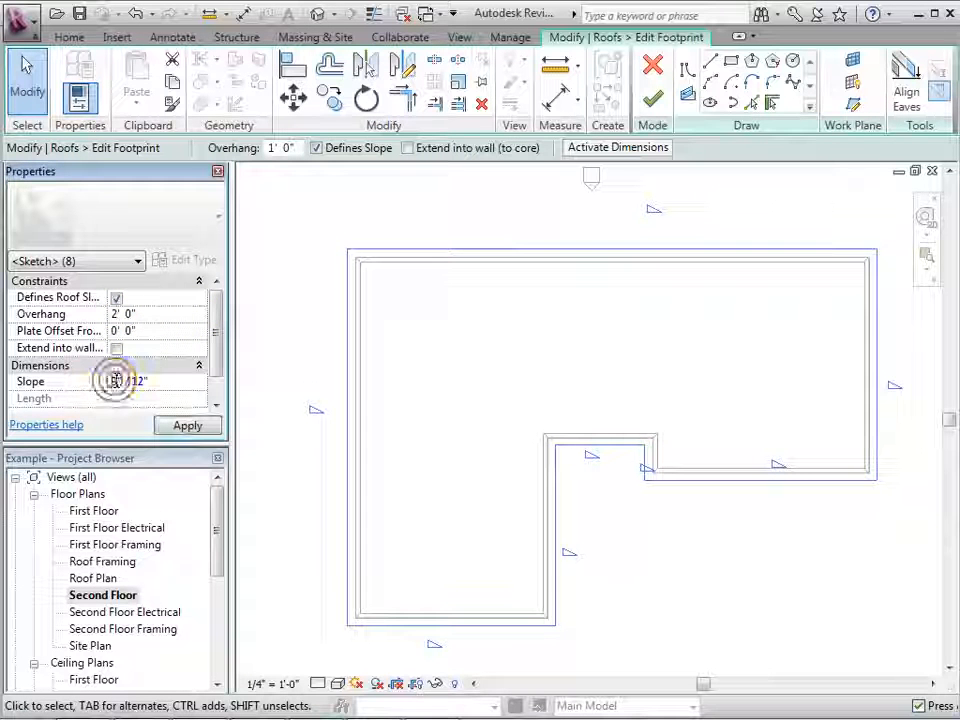
text(4)
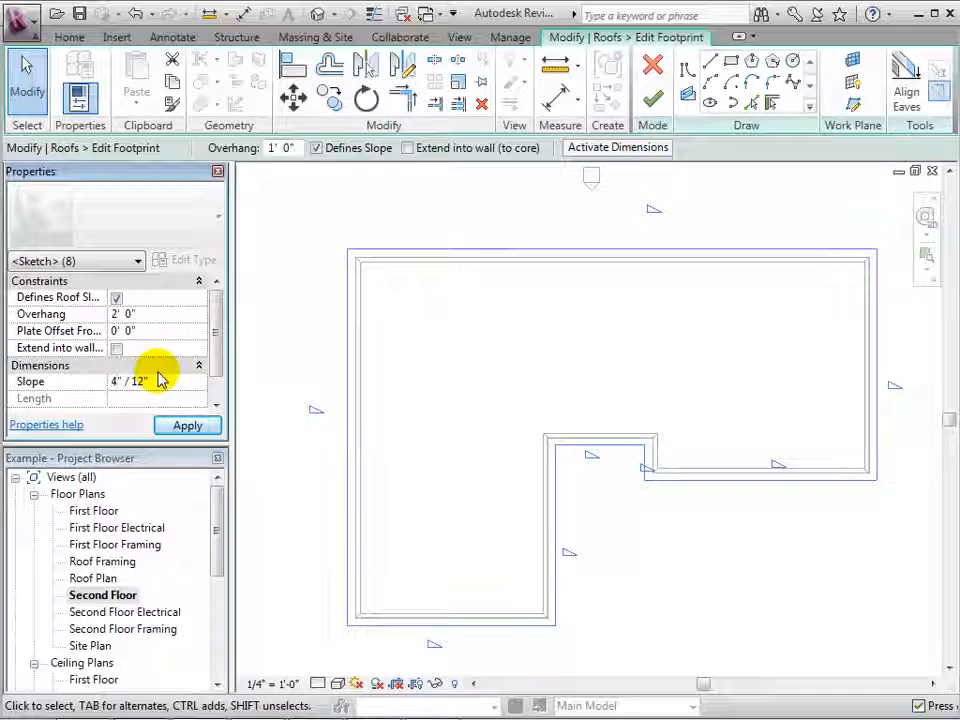
click(186, 425)
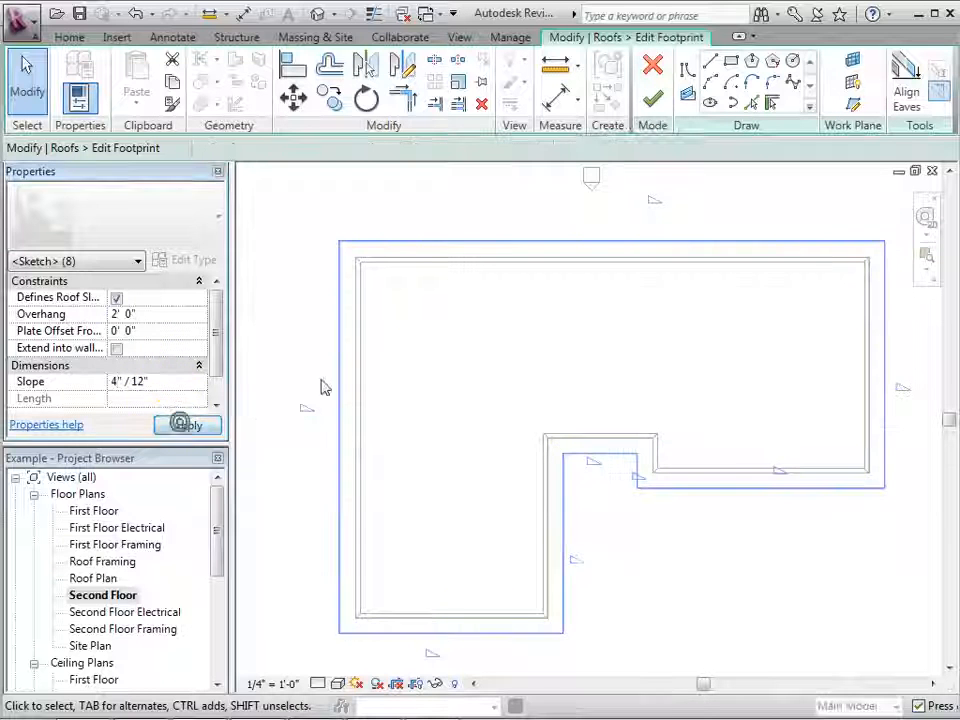
click(443, 386)
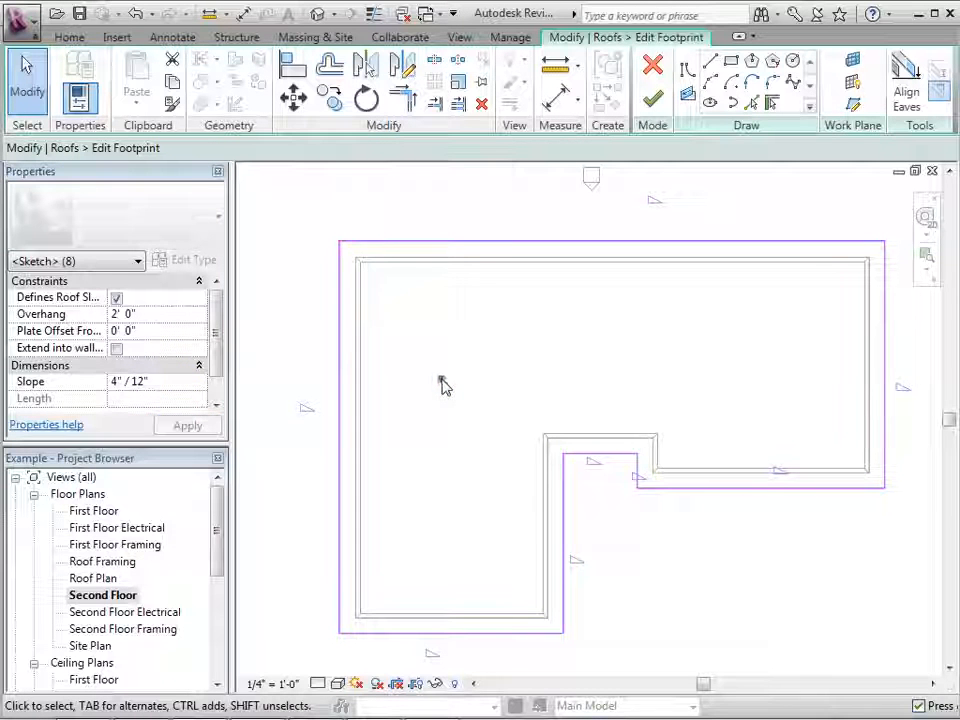
Delete the two short boundary lines at the recess and extend the adjoining eave lines until they meet at a corner.
click(621, 456)
key(Delete)
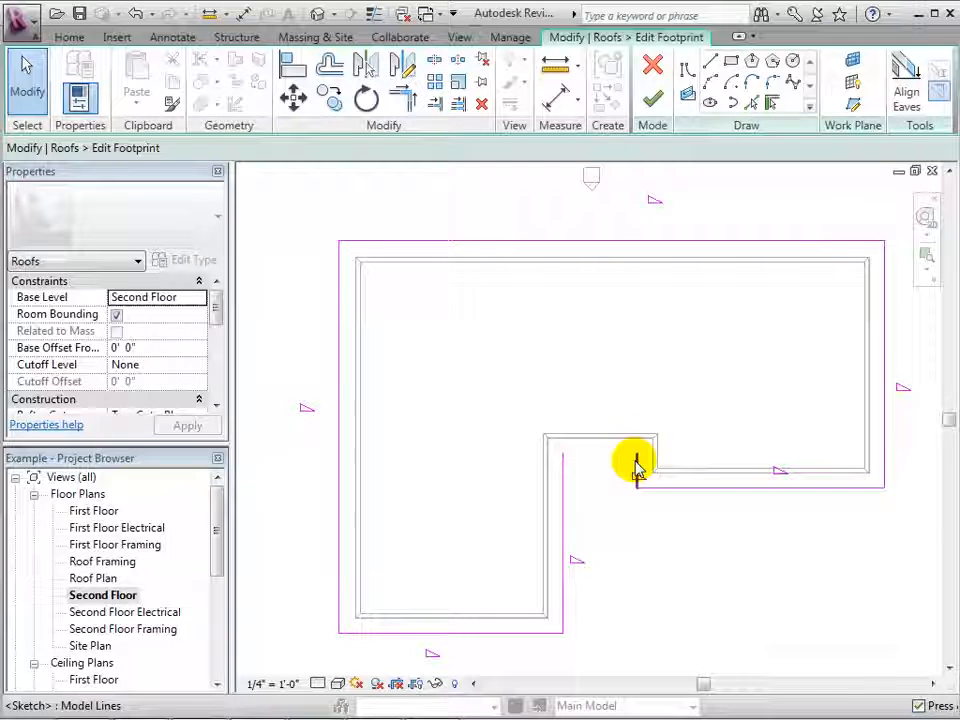
click(635, 461)
key(Delete)
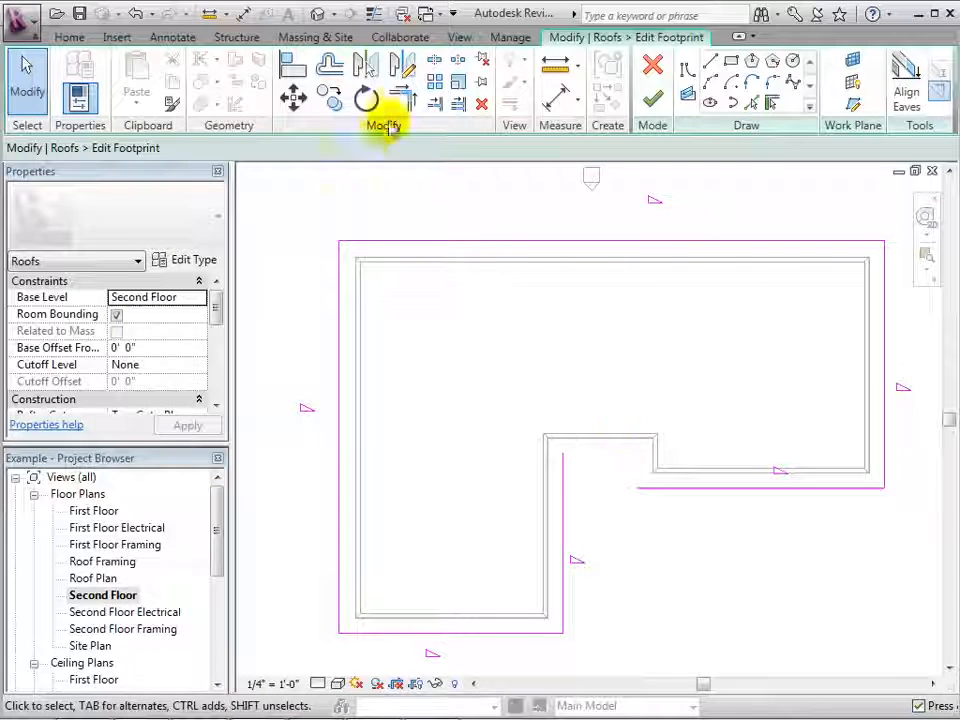
click(400, 97)
click(651, 488)
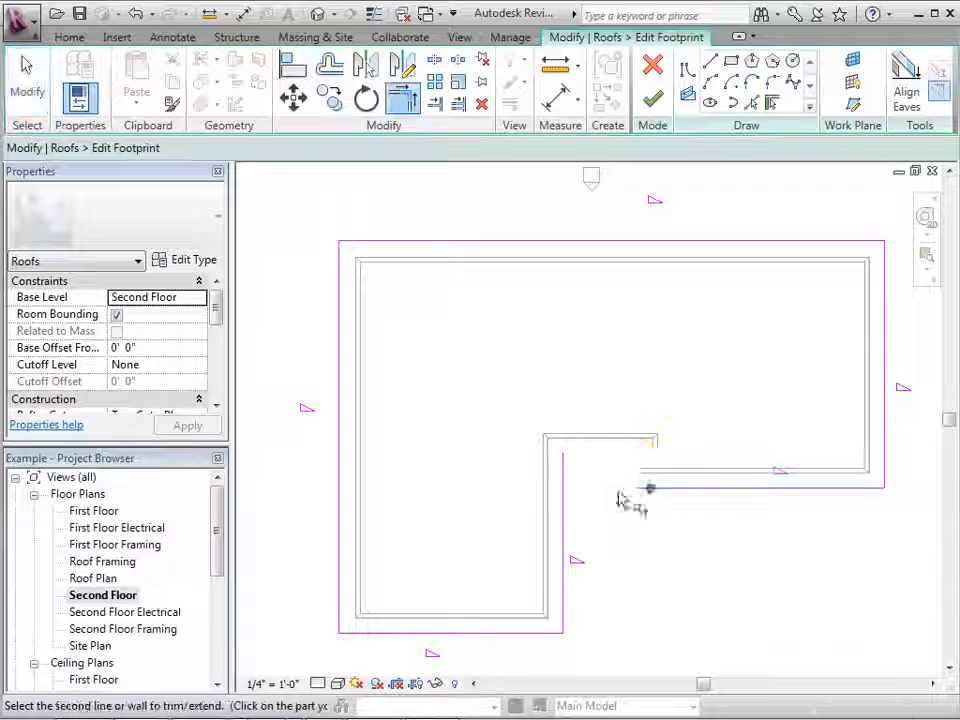
click(567, 503)
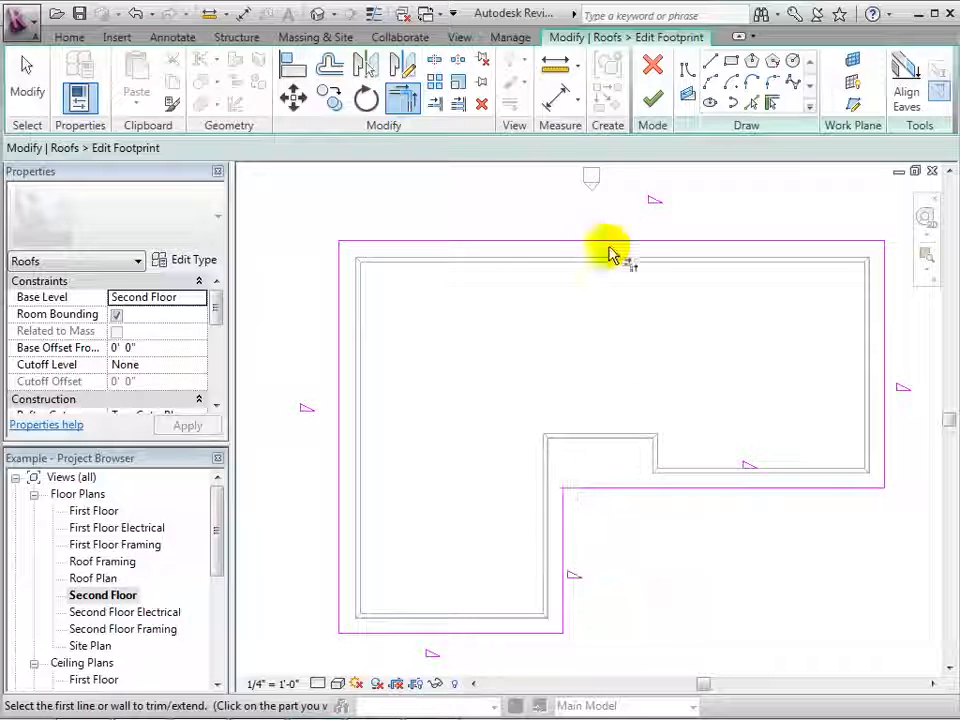
Finish the footprint edit and inspect the simplified hip roof in 3D from low and raised angles.
click(651, 103)
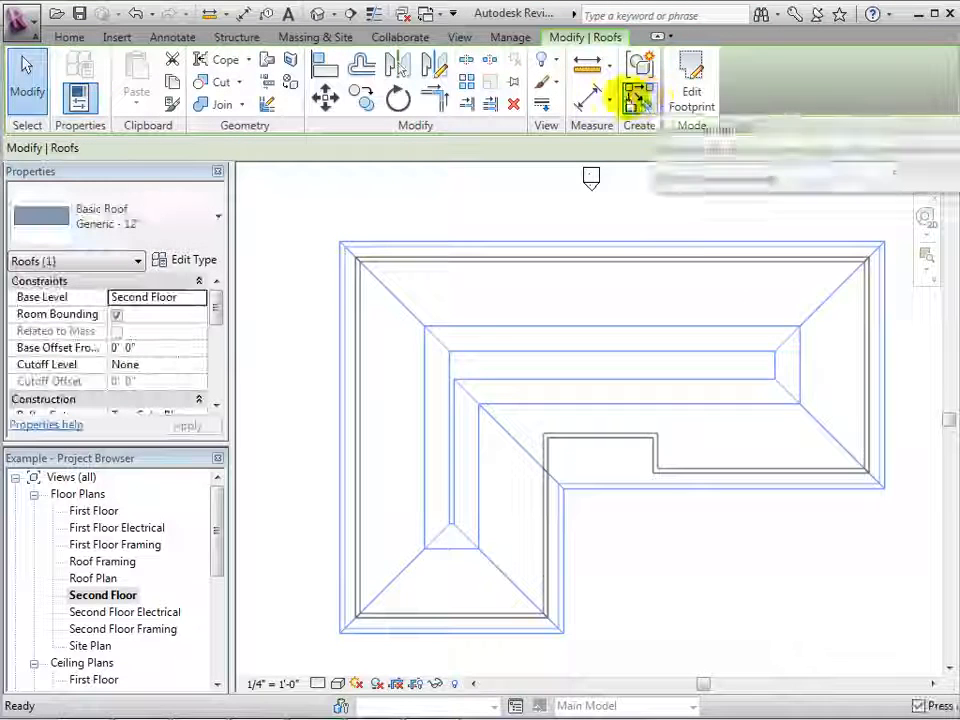
click(315, 16)
click(539, 536)
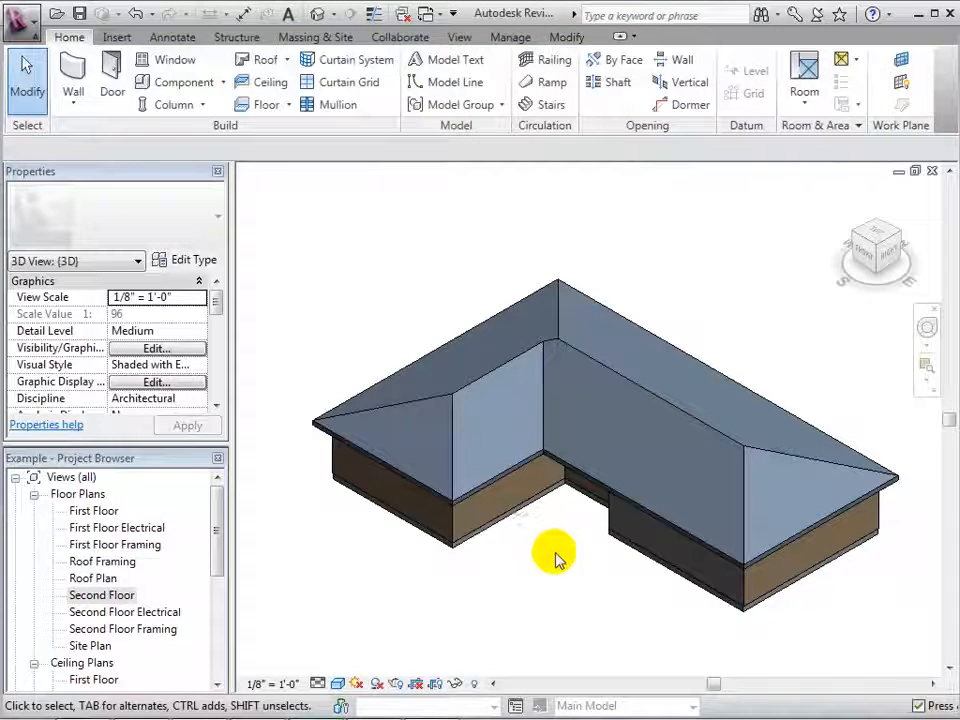
drag(862, 247, 861, 216)
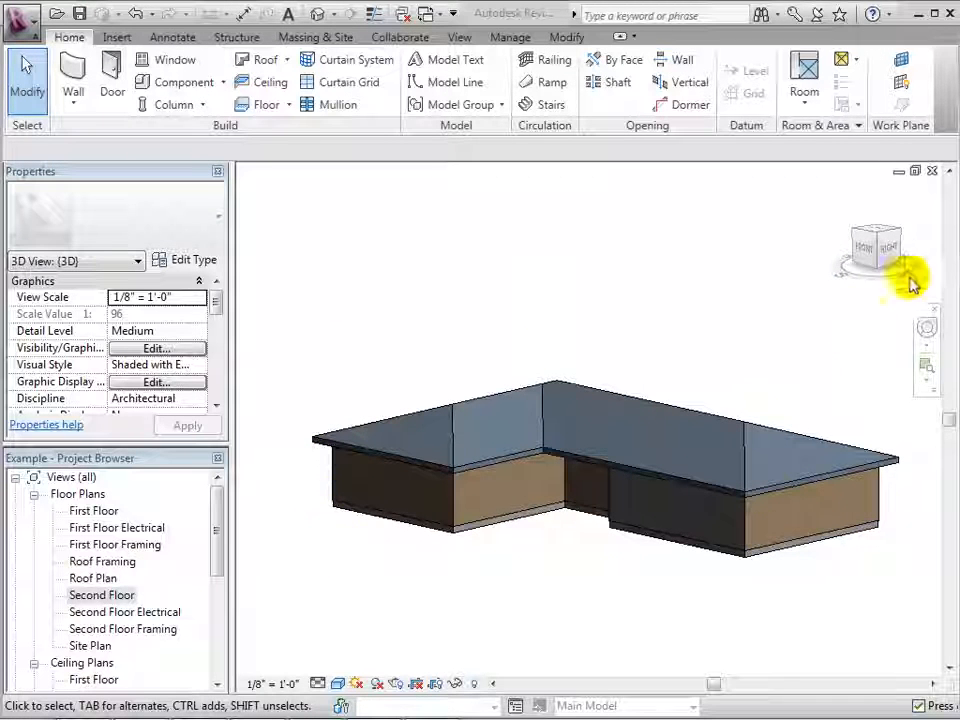
drag(873, 242, 870, 246)
Set the roof's base level to Roof.
click(462, 390)
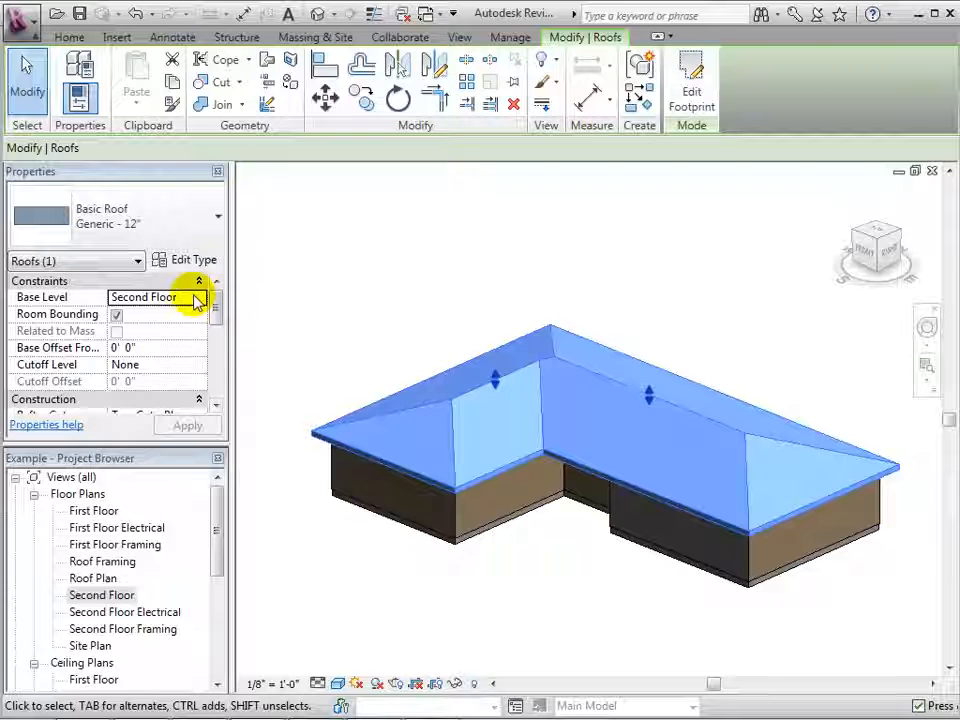
click(197, 300)
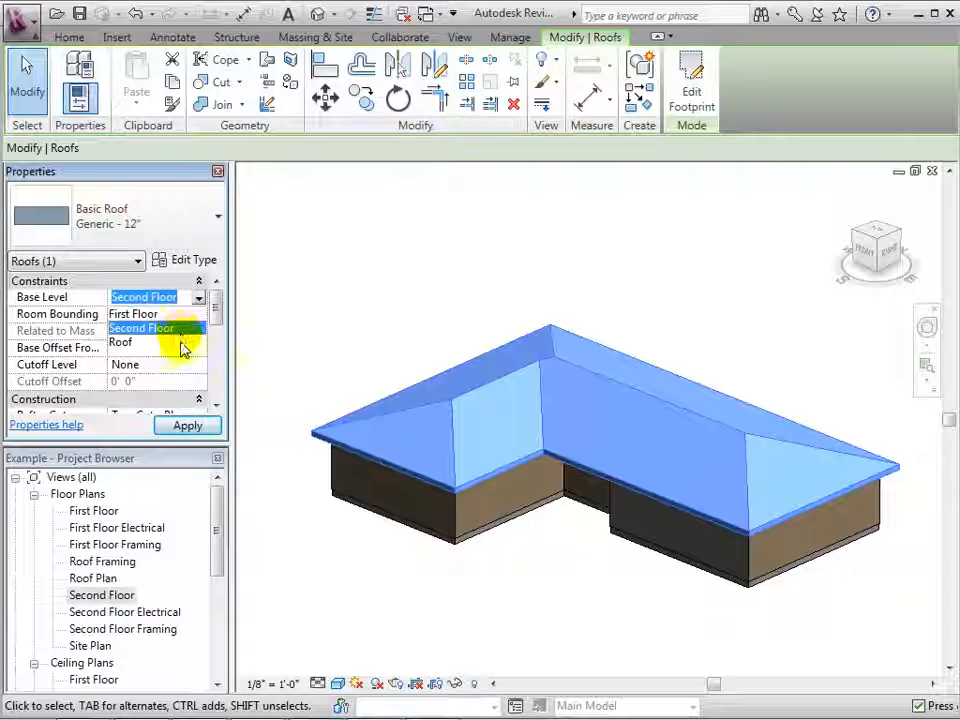
click(182, 343)
click(205, 431)
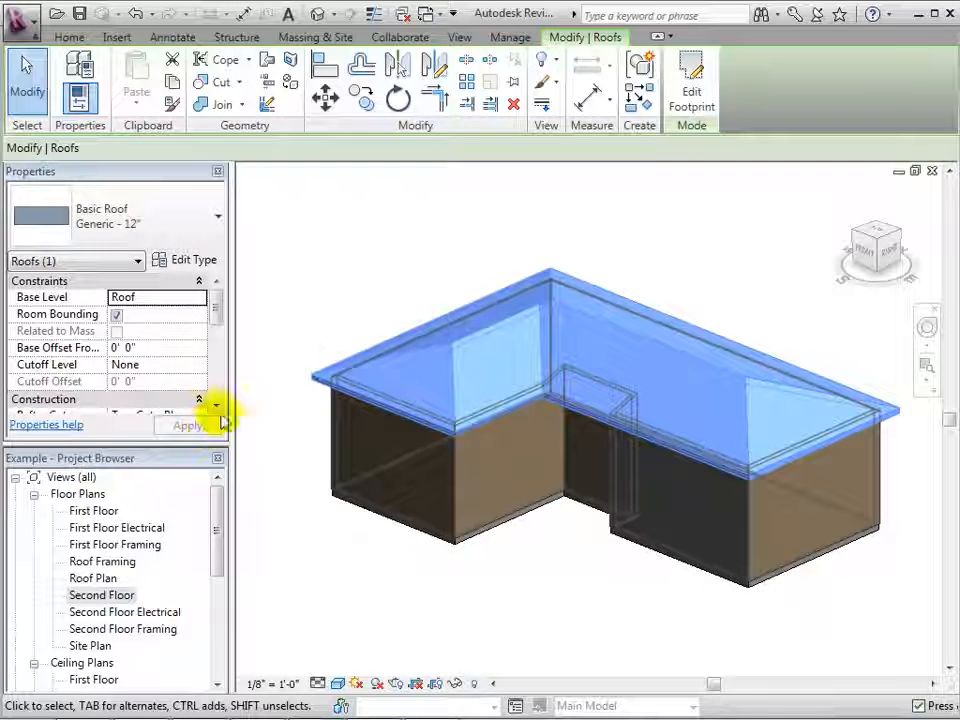
click(299, 330)
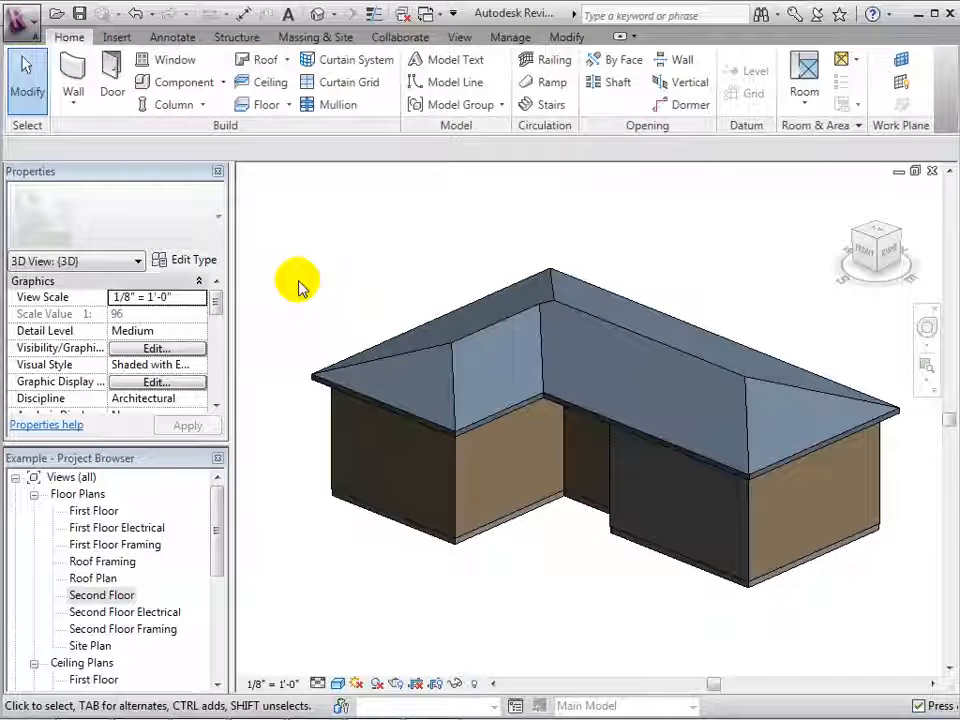
Return the roof's base level to Second Floor.
click(442, 357)
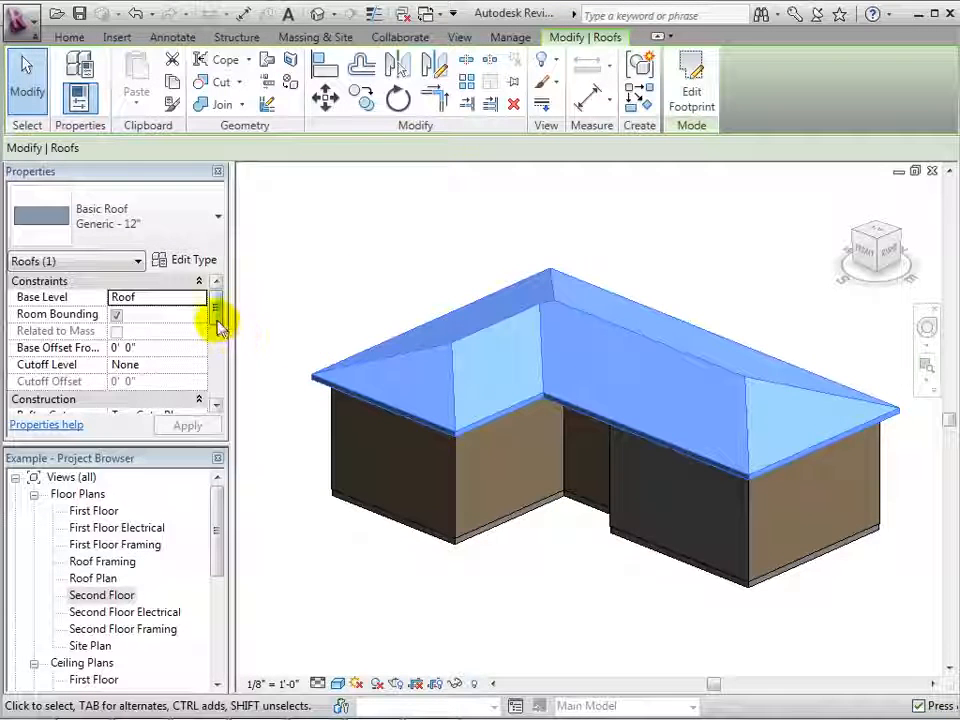
click(197, 300)
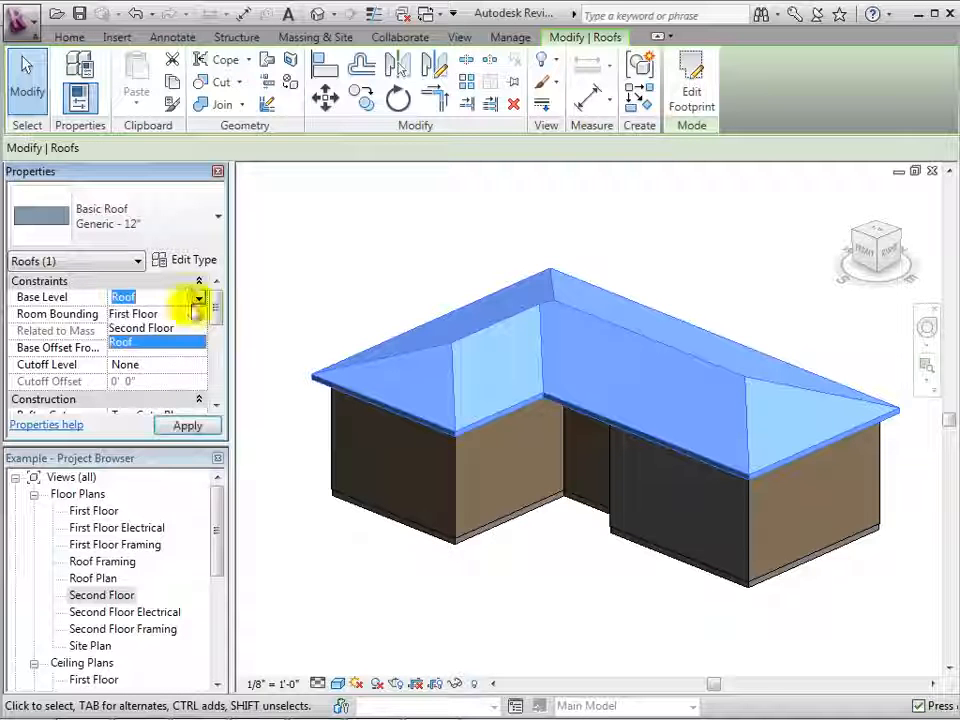
click(186, 329)
click(189, 424)
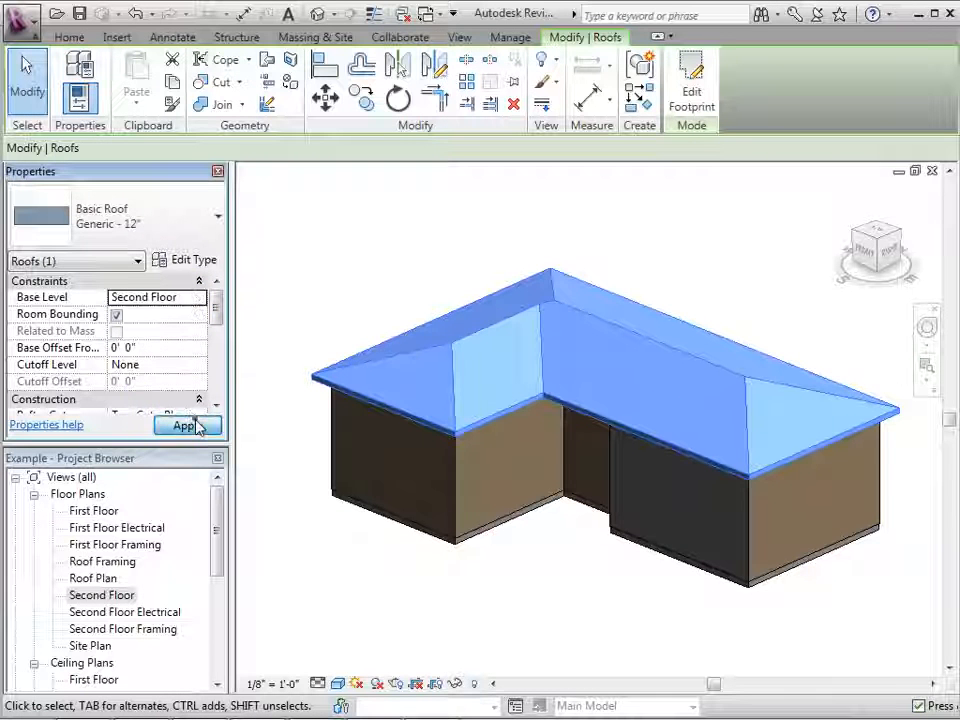
click(190, 426)
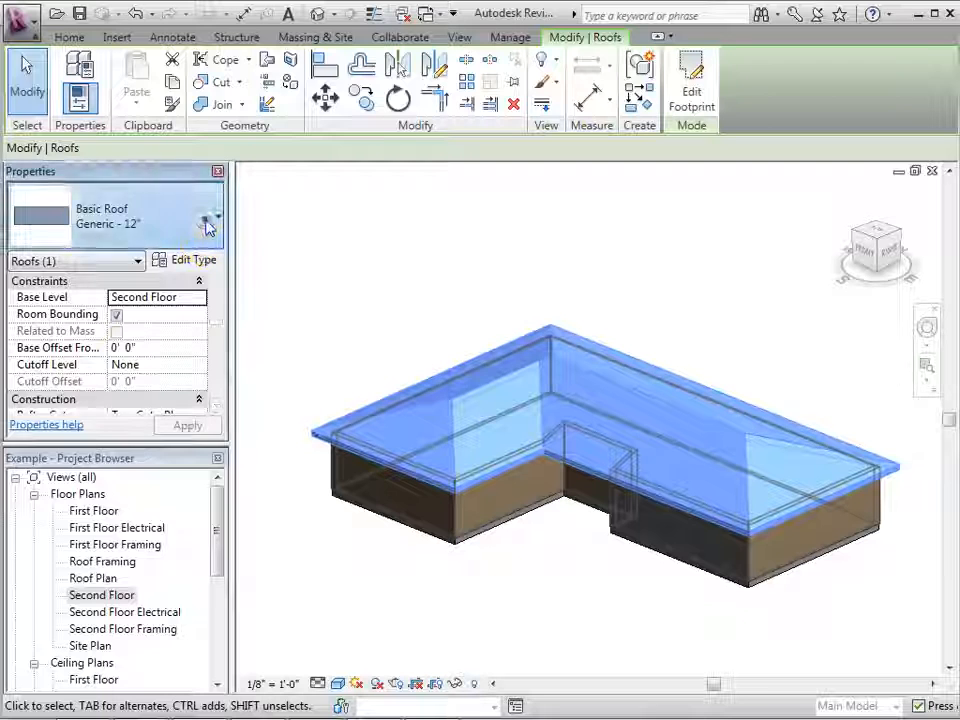
Change the roof's type to Wood Rafter 10" - Asphalt Shingle.
click(207, 224)
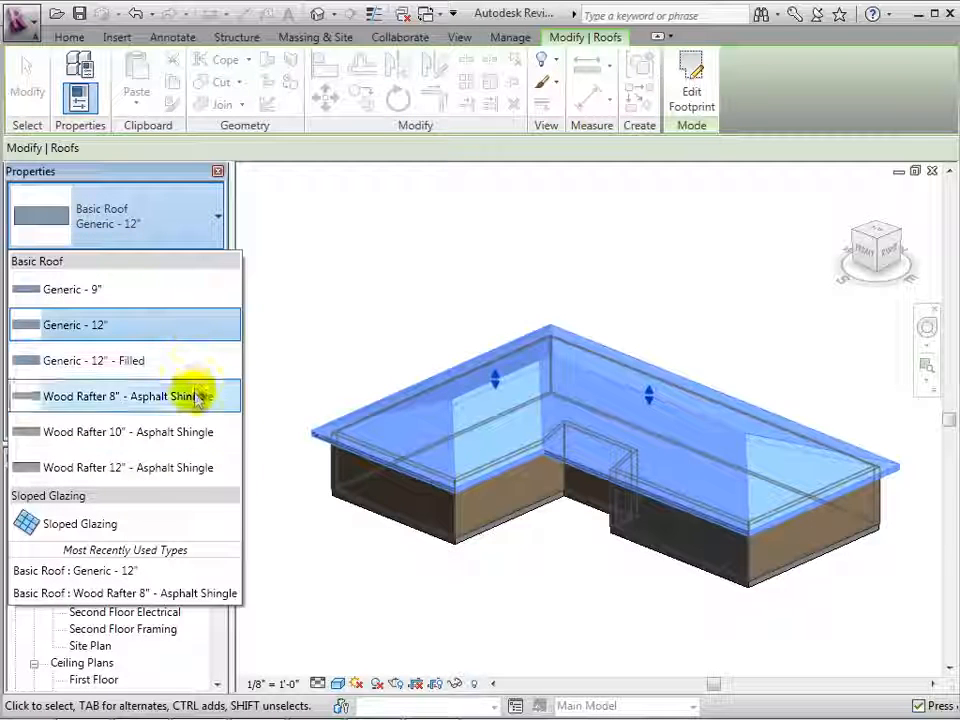
click(196, 432)
click(334, 343)
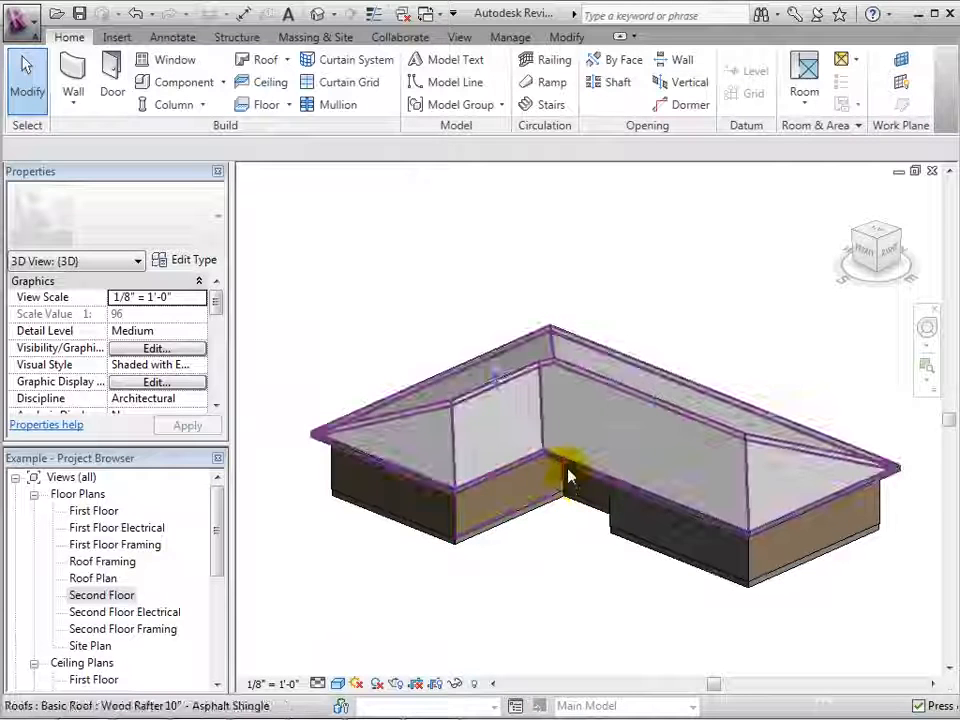
Edit the roof's footprint to turn off Defines Slope for all boundary lines, finish the sketch and show the flat roof in 3D.
click(567, 474)
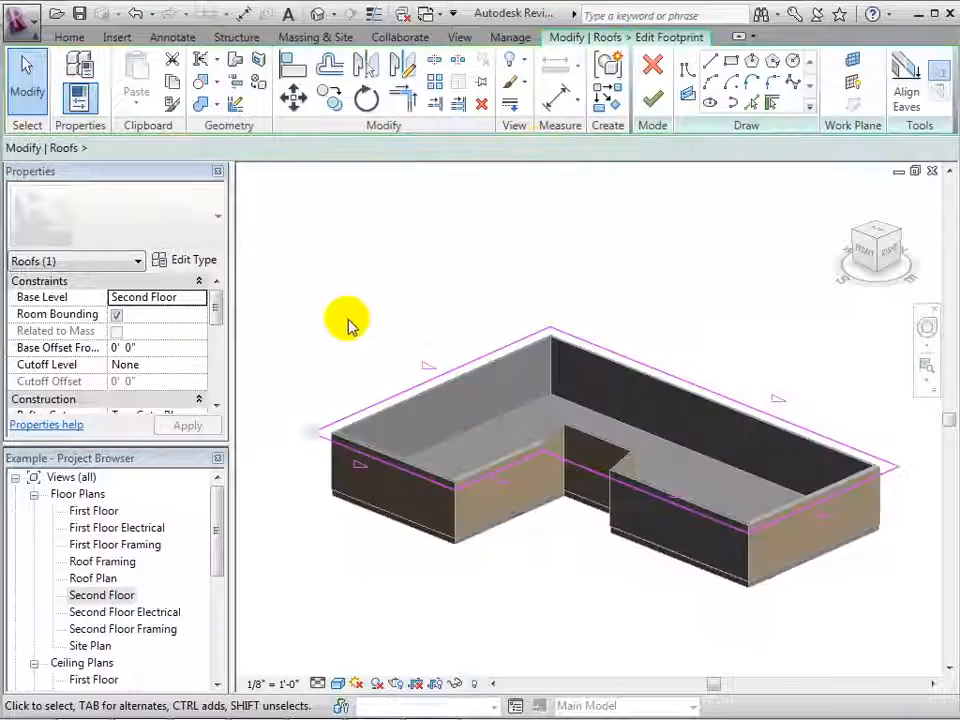
double_click(100, 595)
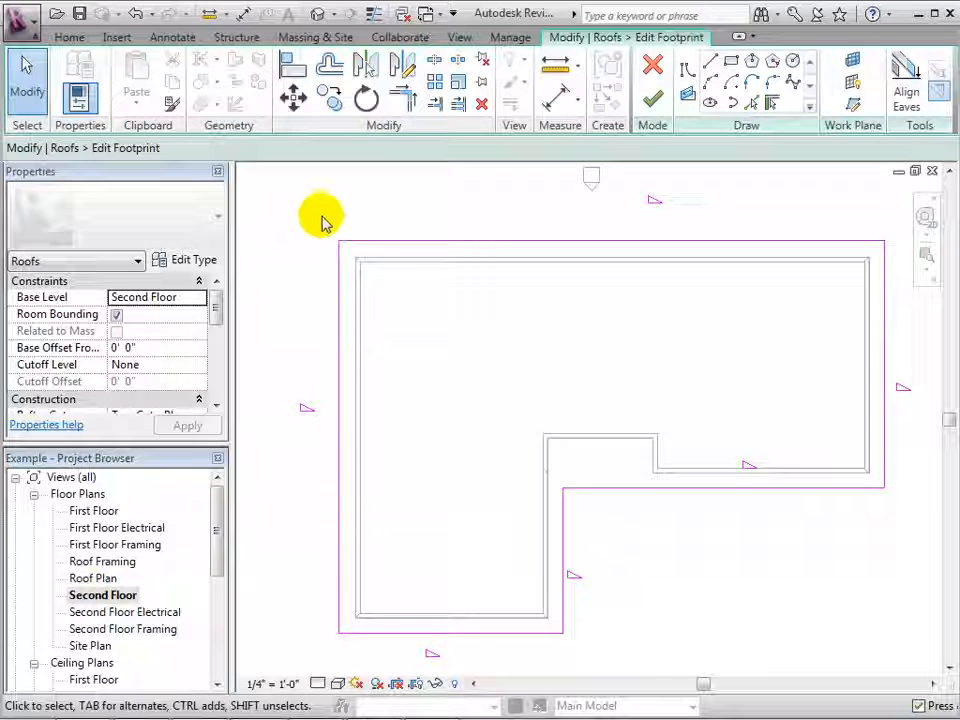
mouse_move(322, 212)
mouse_down()
mouse_move(568, 403)
mouse_move(909, 642)
mouse_move(900, 660)
mouse_up()
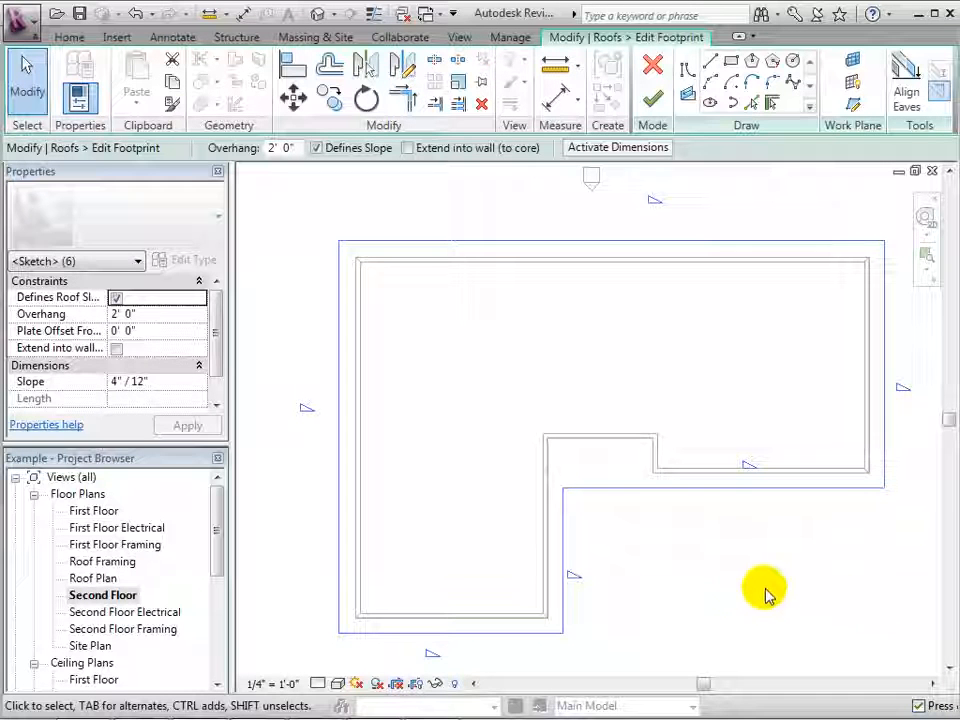
click(315, 149)
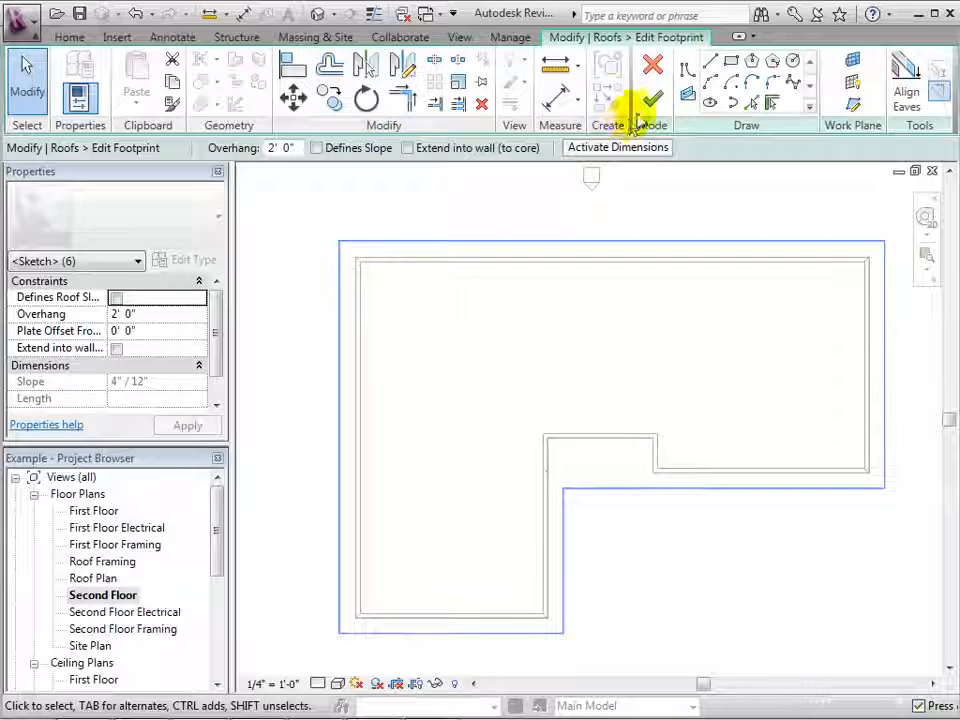
click(648, 104)
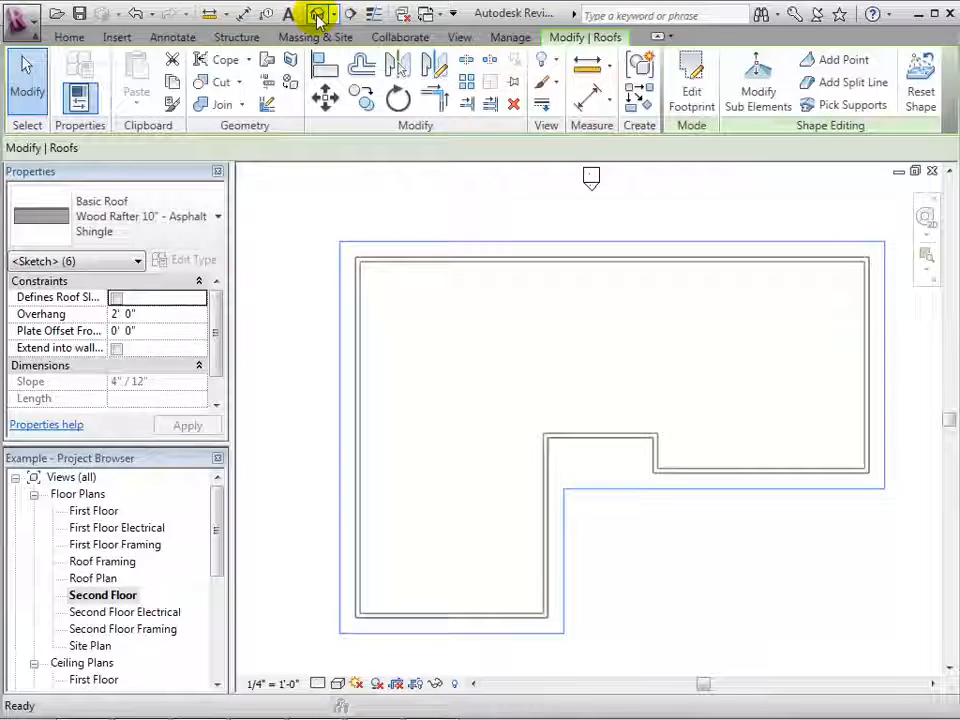
click(316, 17)
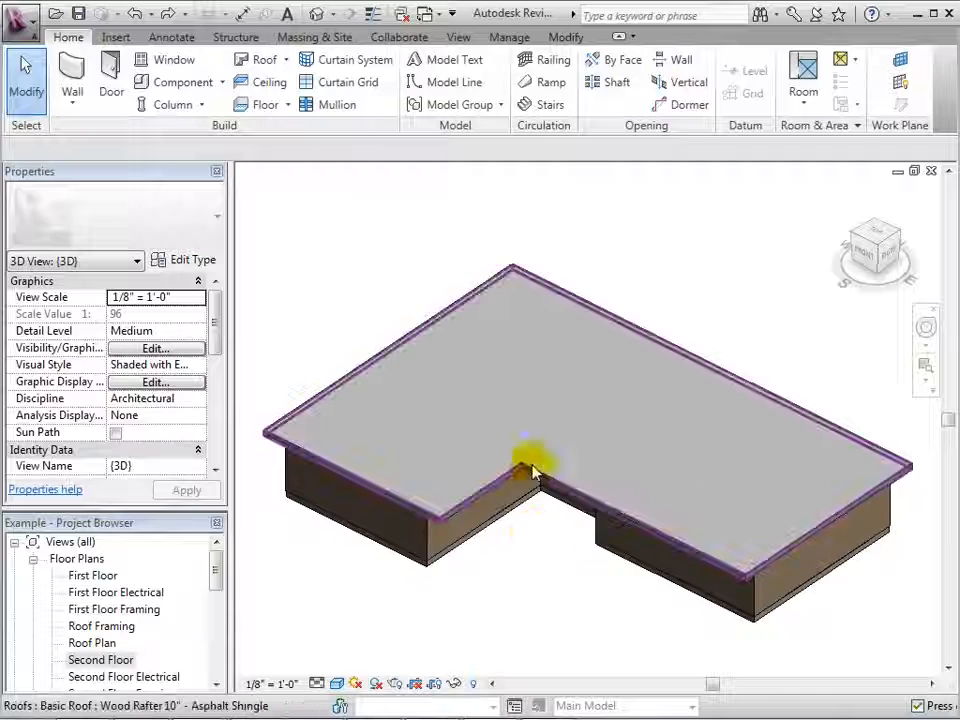
Add a non-sloping rectangle about 10' 6" wide at the wall recess to the roof footprint, finish it and view the opening in 3D.
click(533, 473)
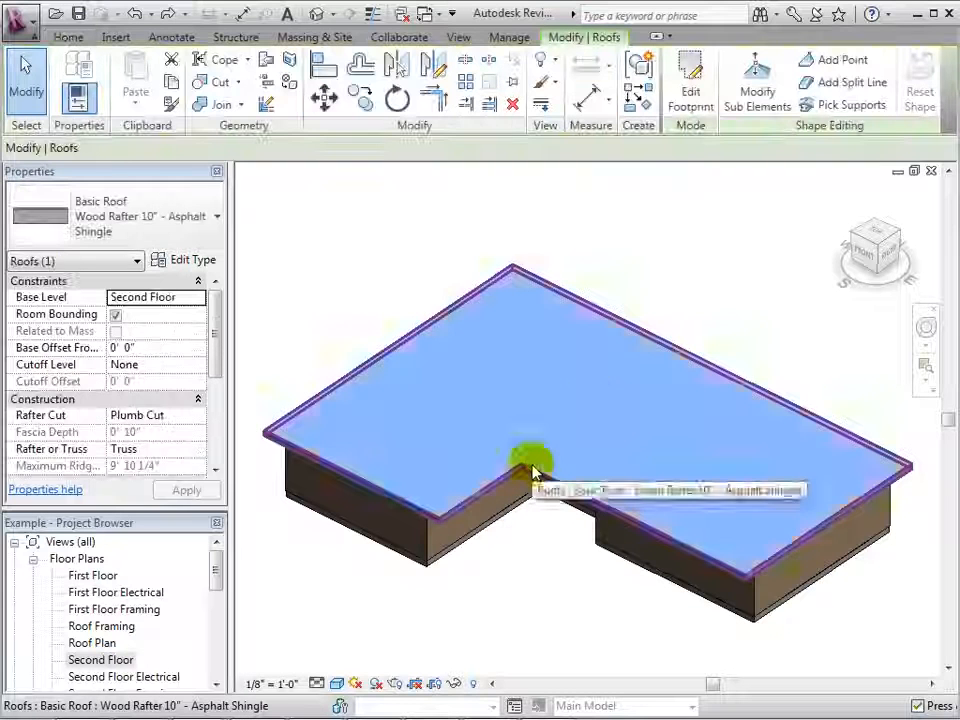
click(690, 85)
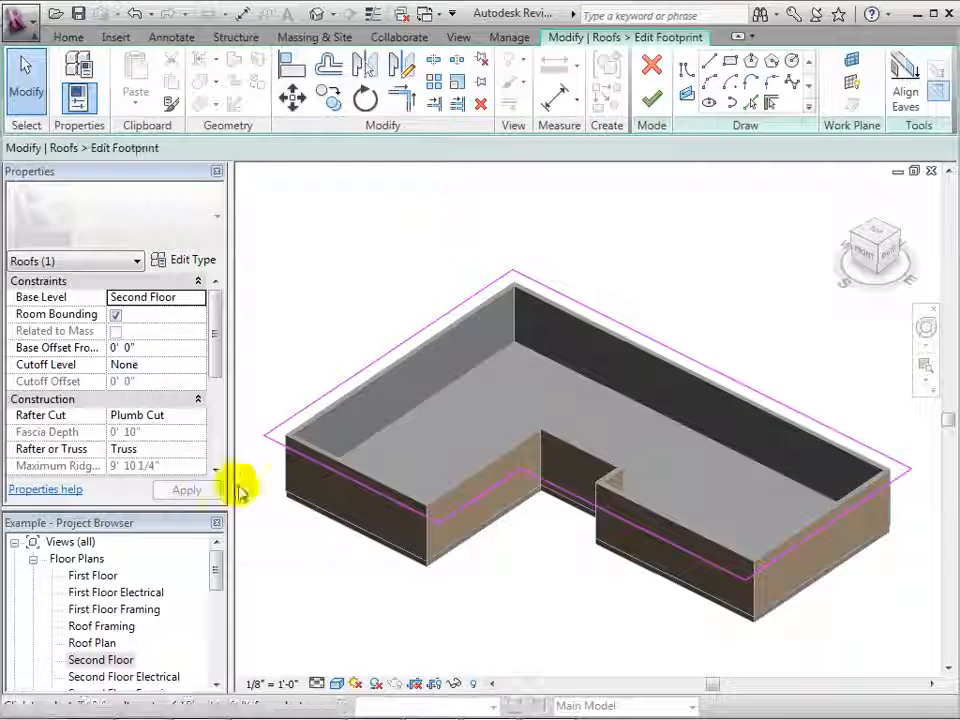
double_click(115, 660)
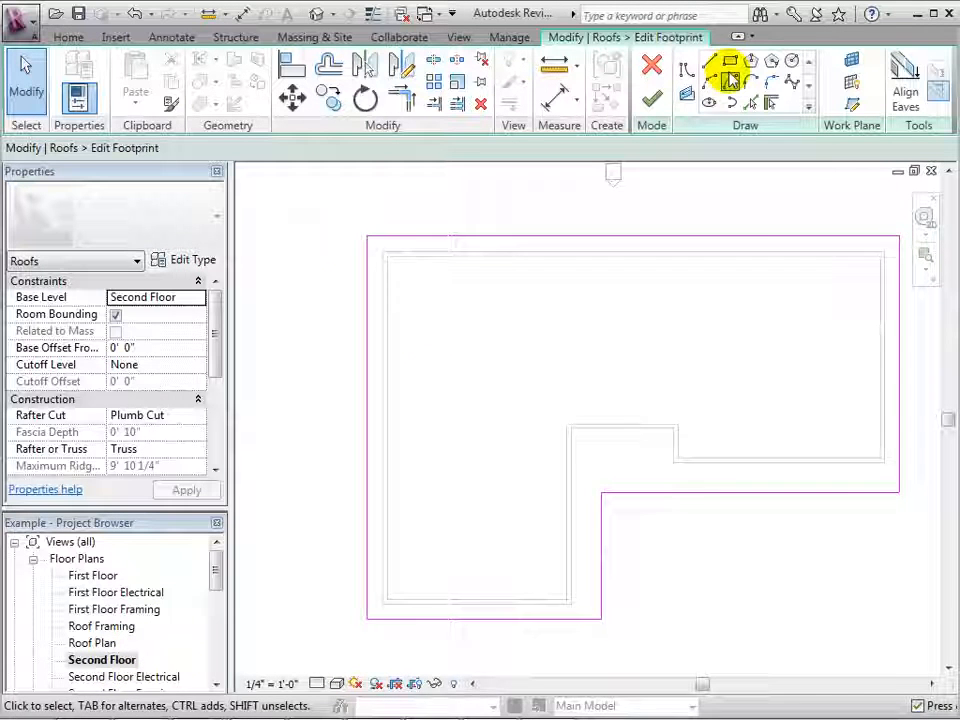
click(730, 62)
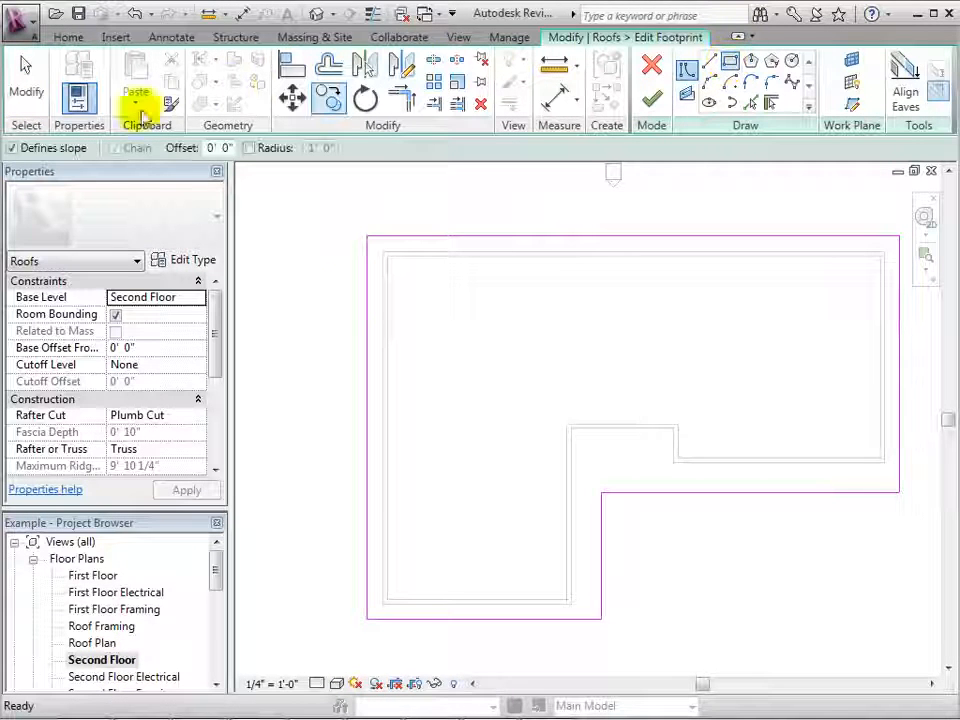
click(12, 148)
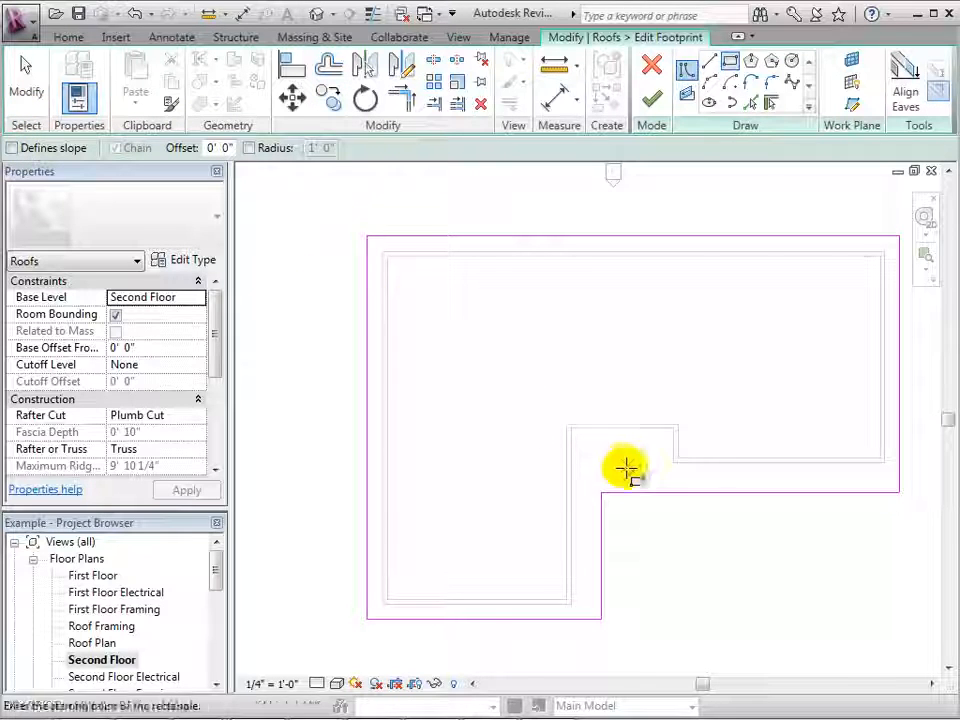
click(580, 438)
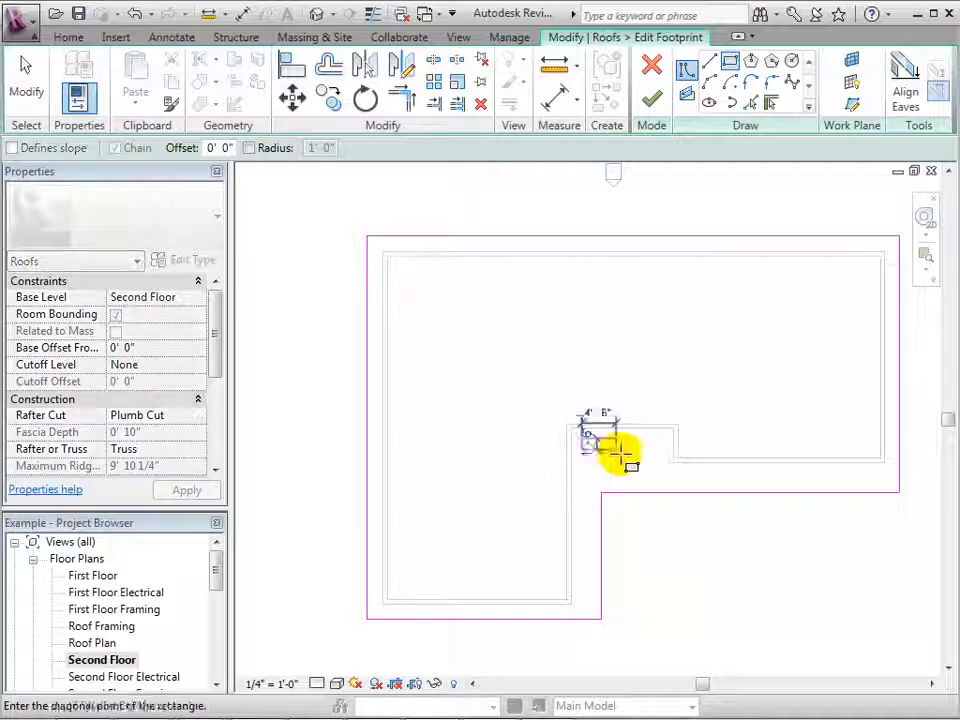
click(660, 475)
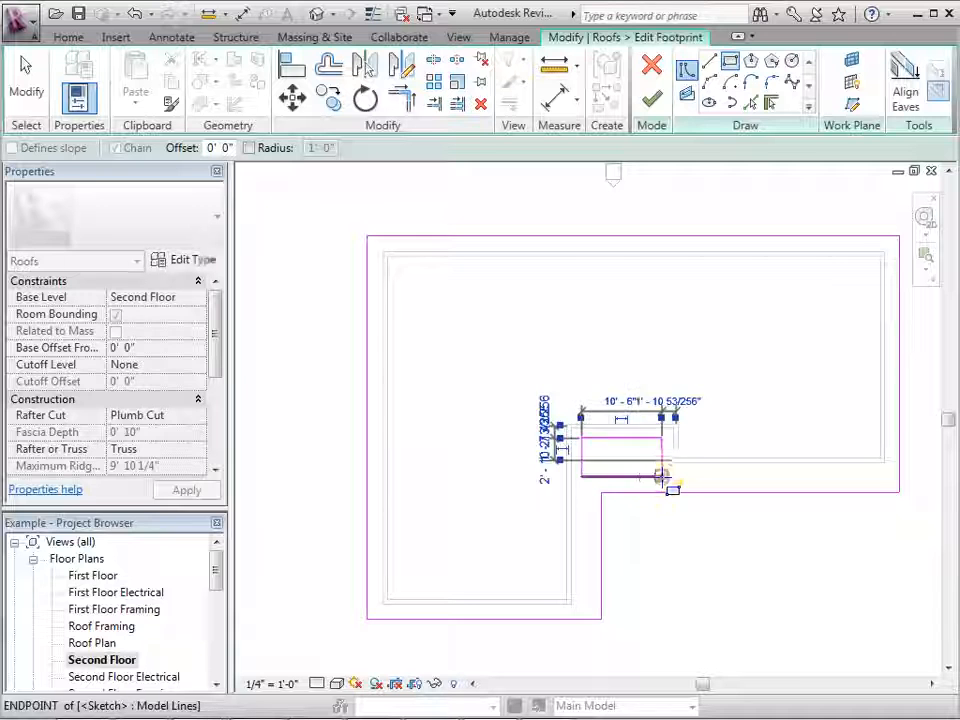
click(651, 98)
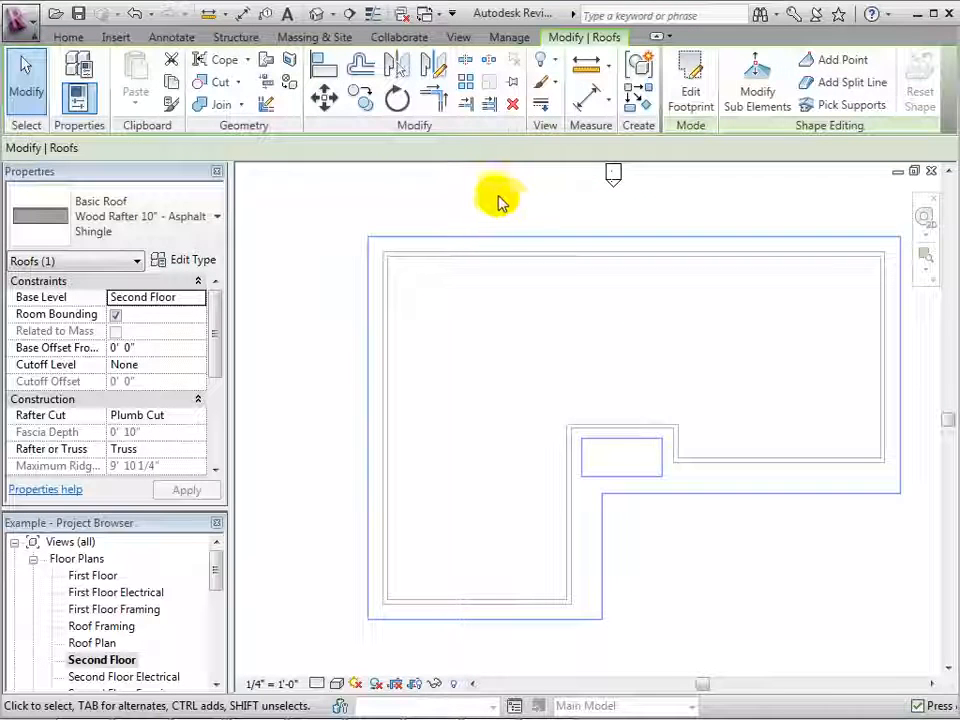
click(316, 14)
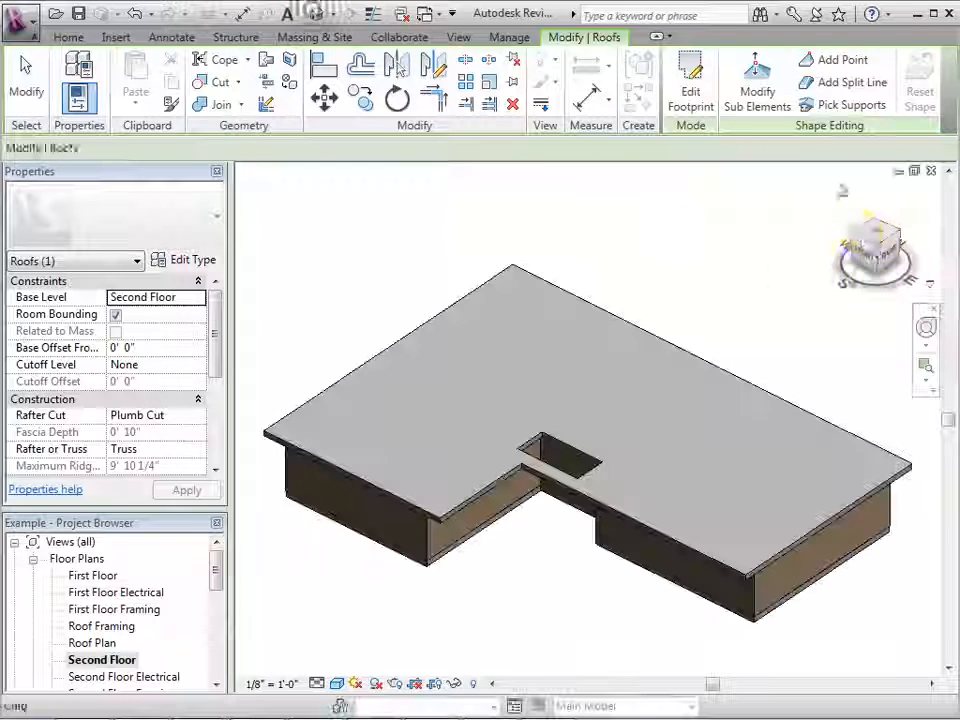
mouse_move(870, 257)
mouse_down()
mouse_move(865, 250)
mouse_move(870, 266)
mouse_move(874, 242)
mouse_up()
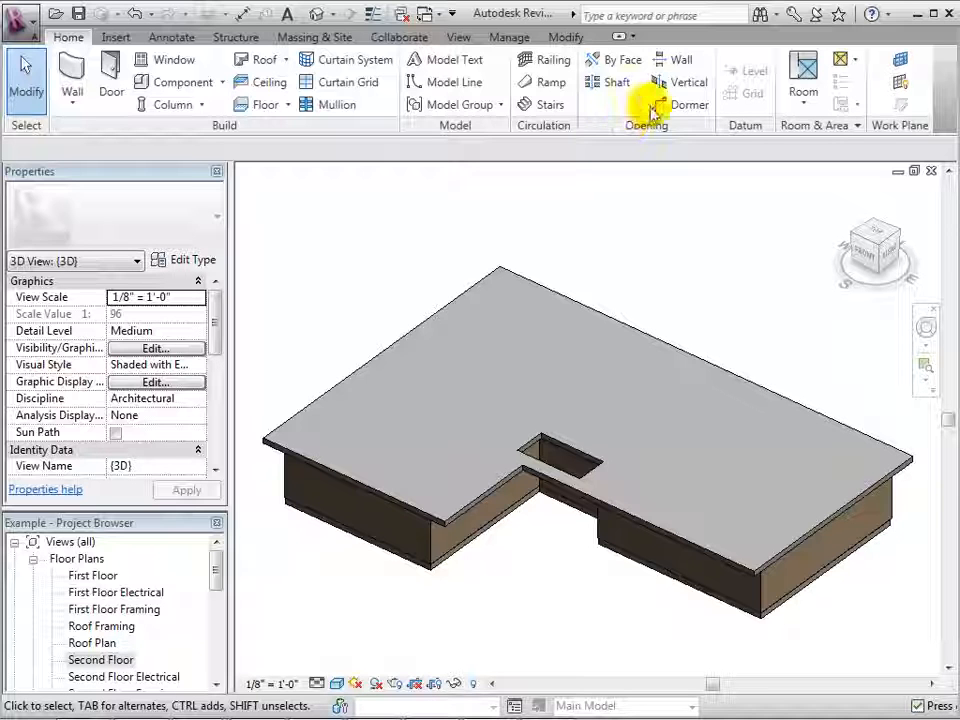
Cut a vertical opening with an irregular five-sided boundary through the roof of the shorter wing.
click(672, 81)
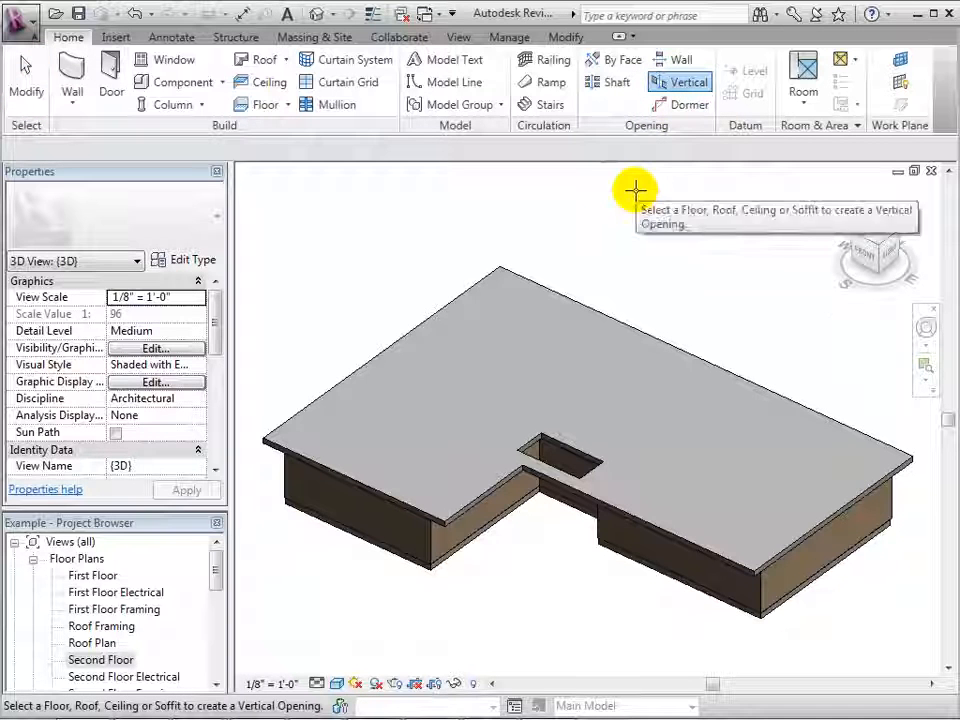
click(594, 310)
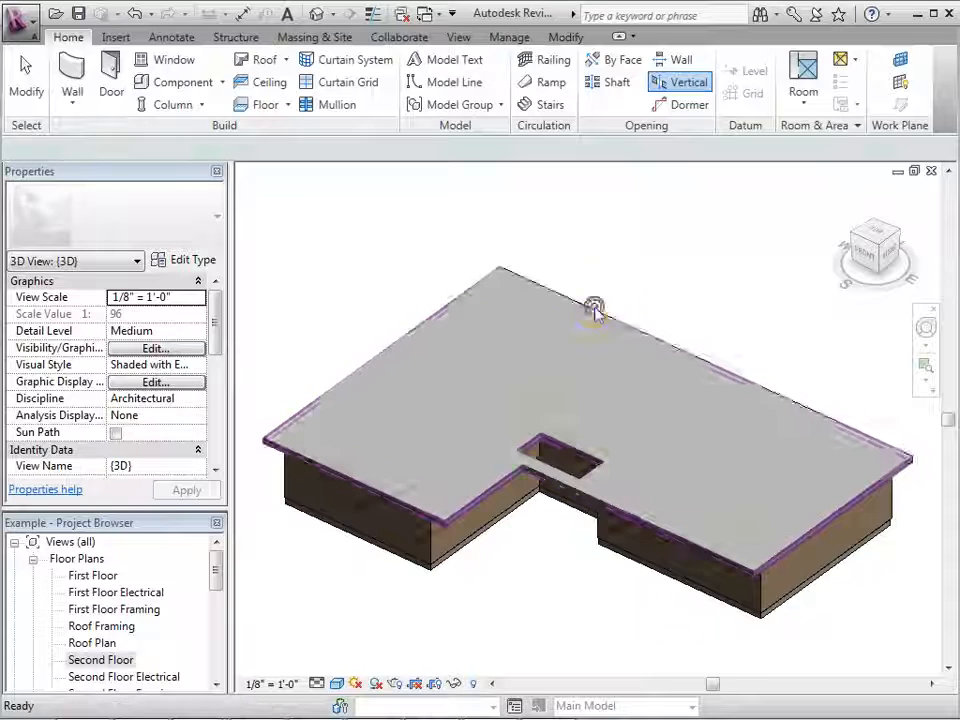
click(396, 409)
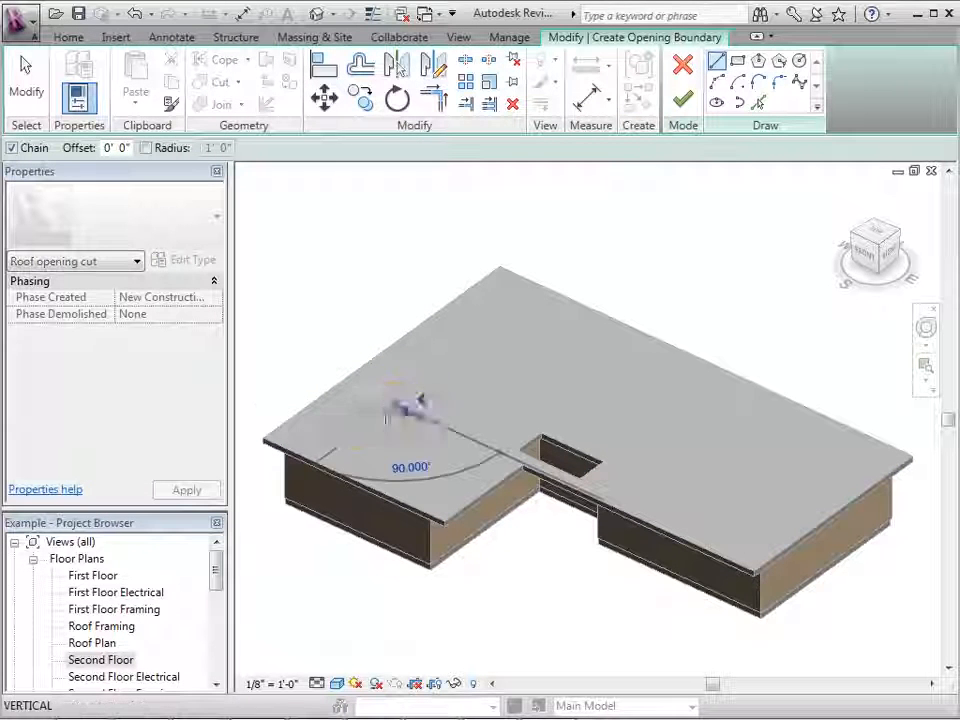
click(343, 420)
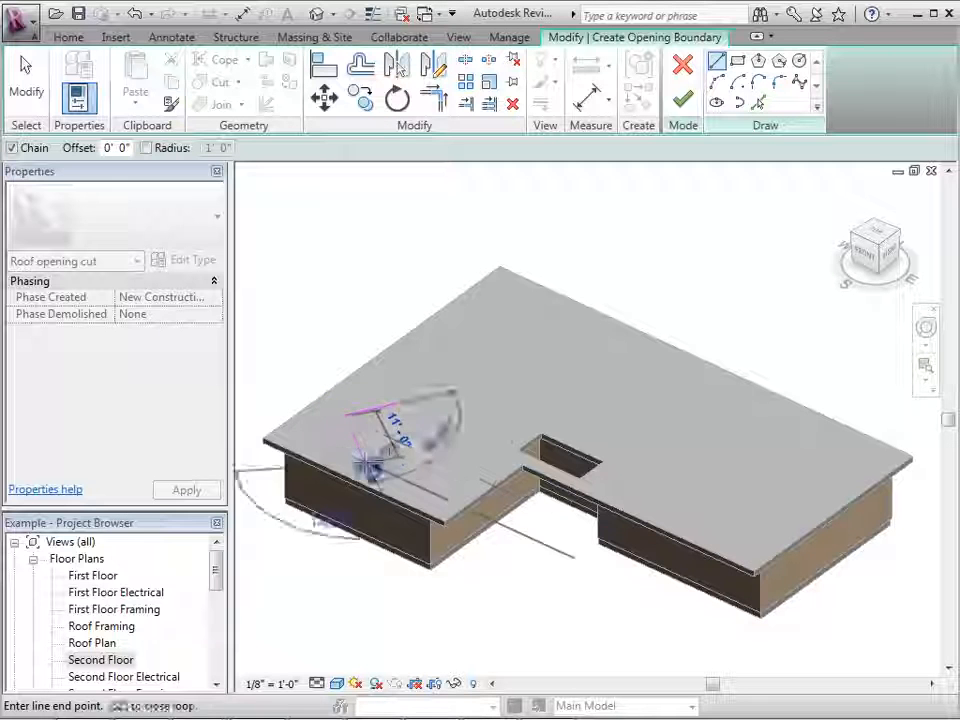
click(386, 446)
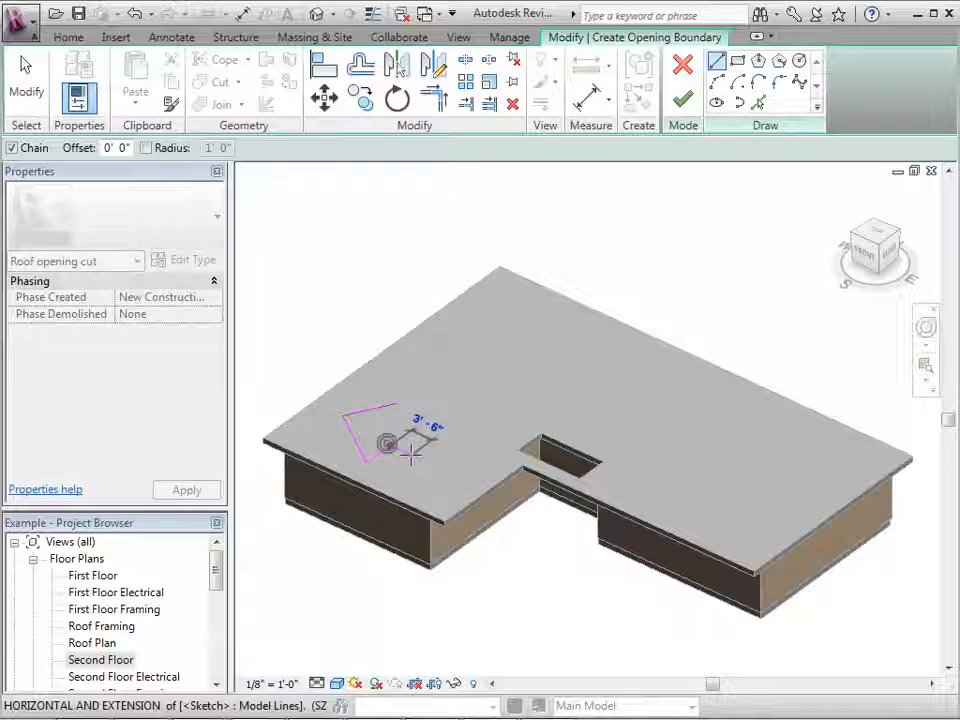
click(397, 404)
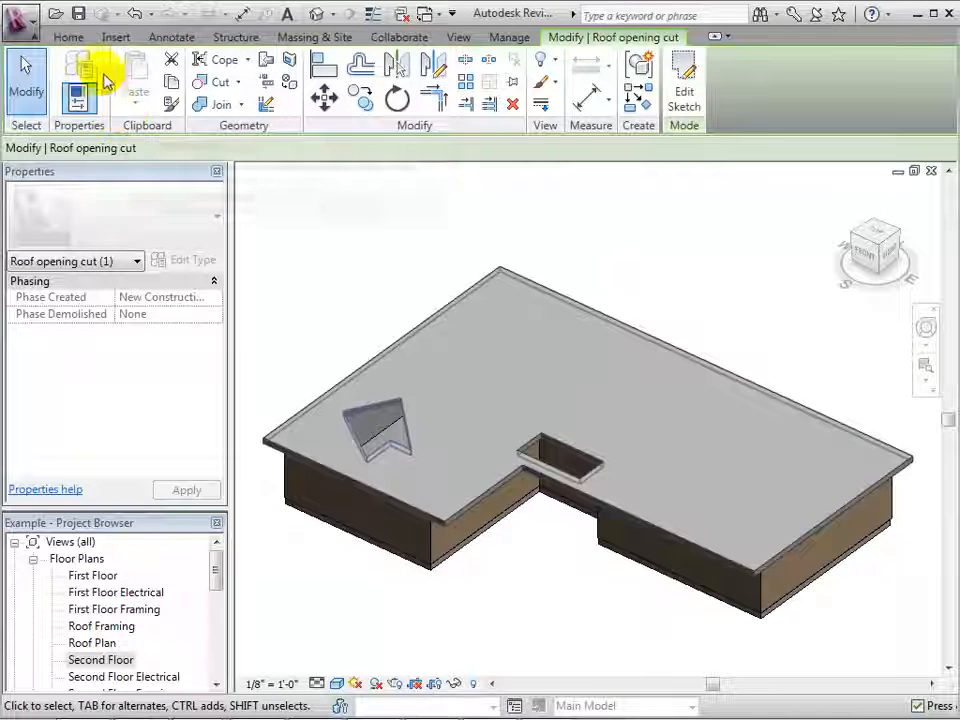
click(78, 37)
click(349, 252)
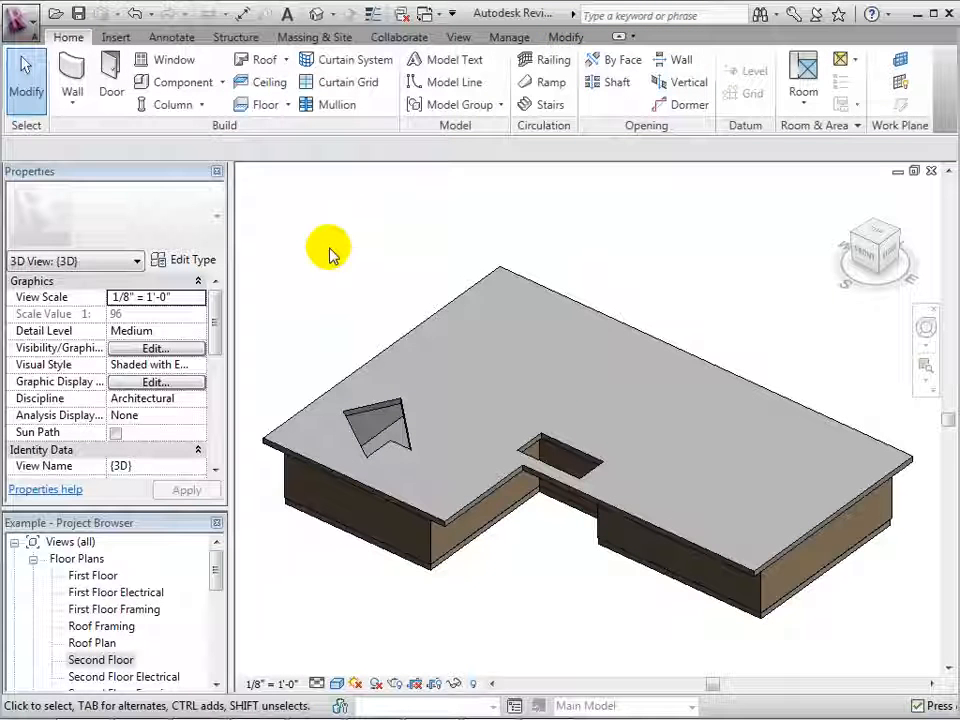
Start placing a window and load the Skylight family from the Windows folder of the Imperial Library.
click(171, 60)
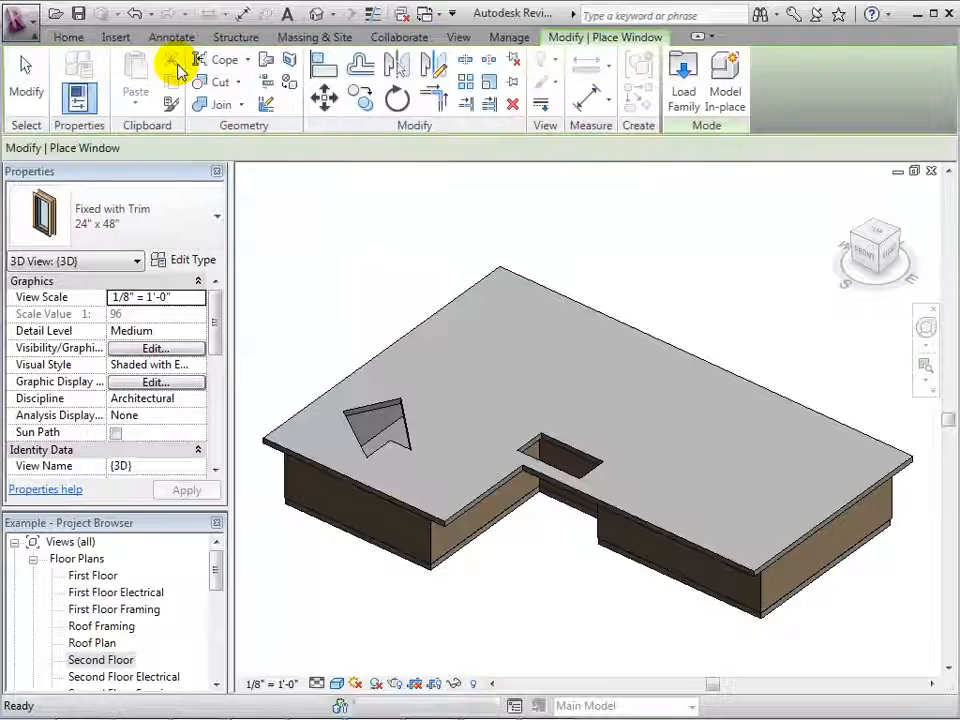
click(213, 222)
drag(212, 394, 221, 262)
click(681, 80)
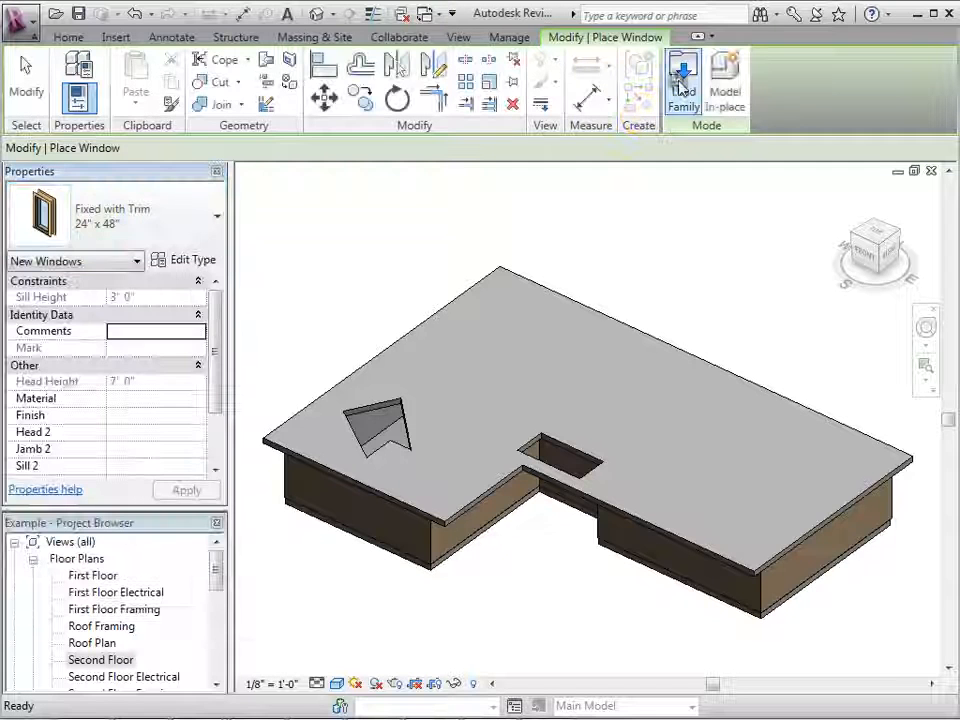
click(680, 82)
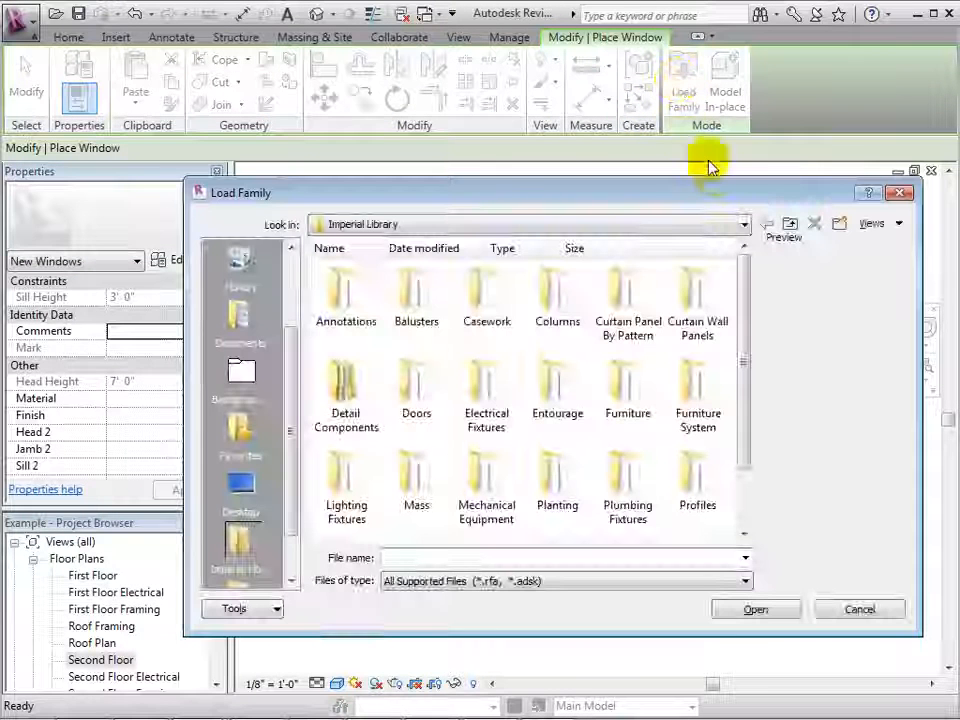
drag(740, 287, 743, 393)
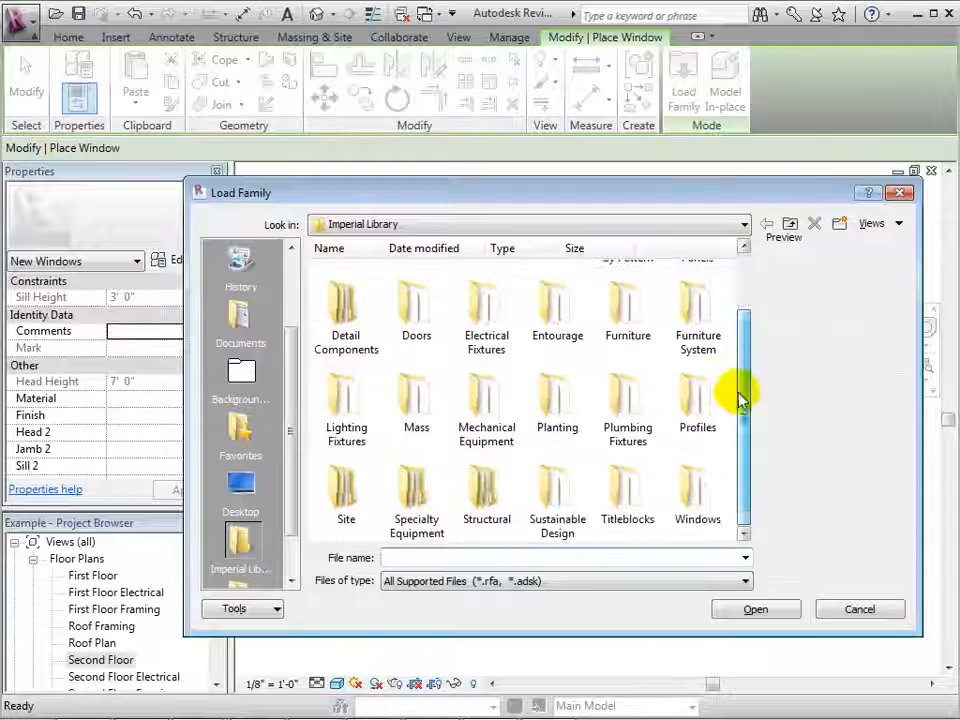
double_click(695, 495)
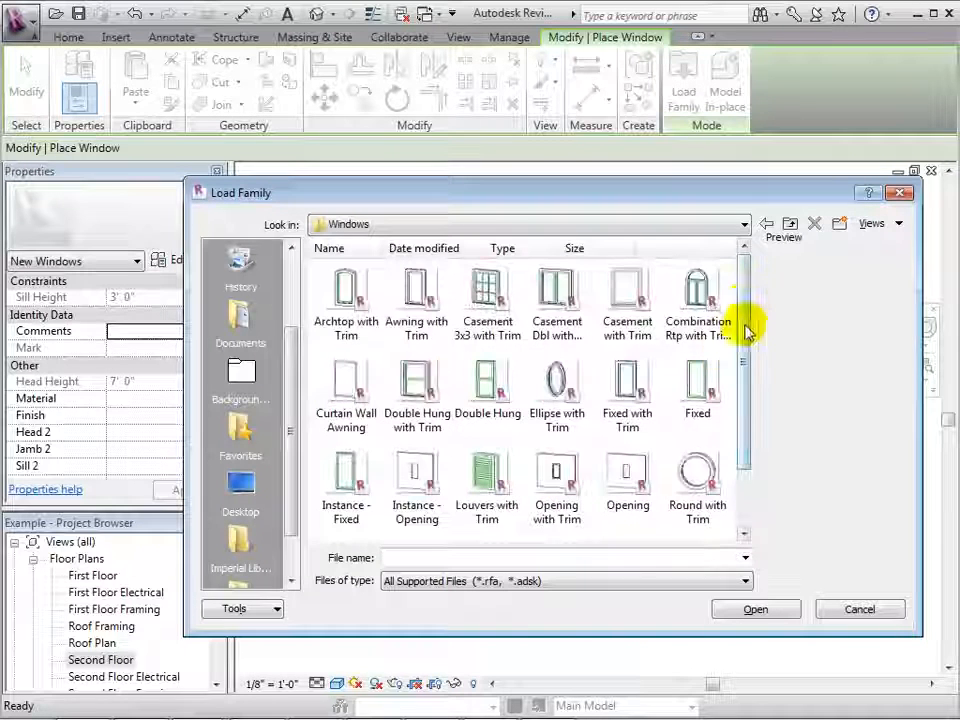
drag(745, 313, 747, 374)
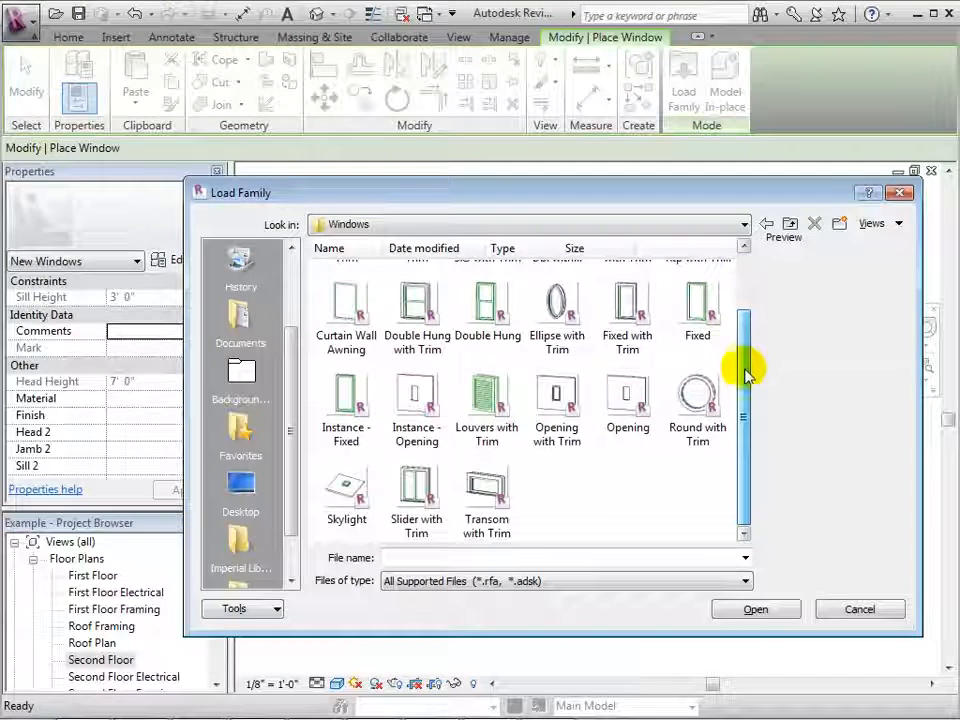
double_click(347, 493)
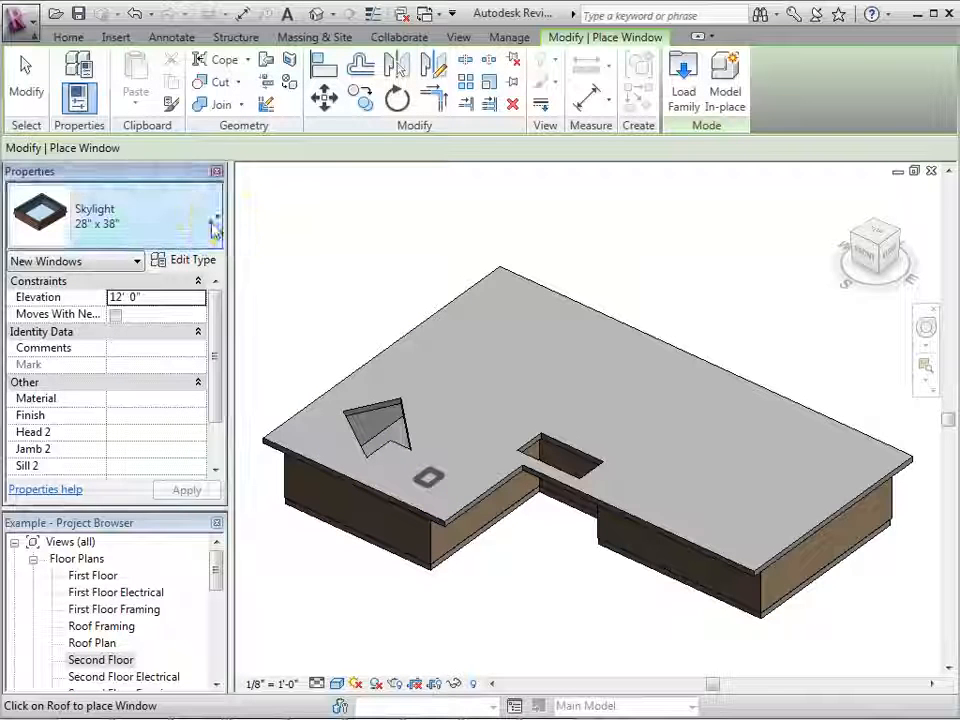
Choose the 44" x 46" skylight type and place one on the roof near the far end of the longer wing.
click(213, 225)
scroll(214, 419, down, 1)
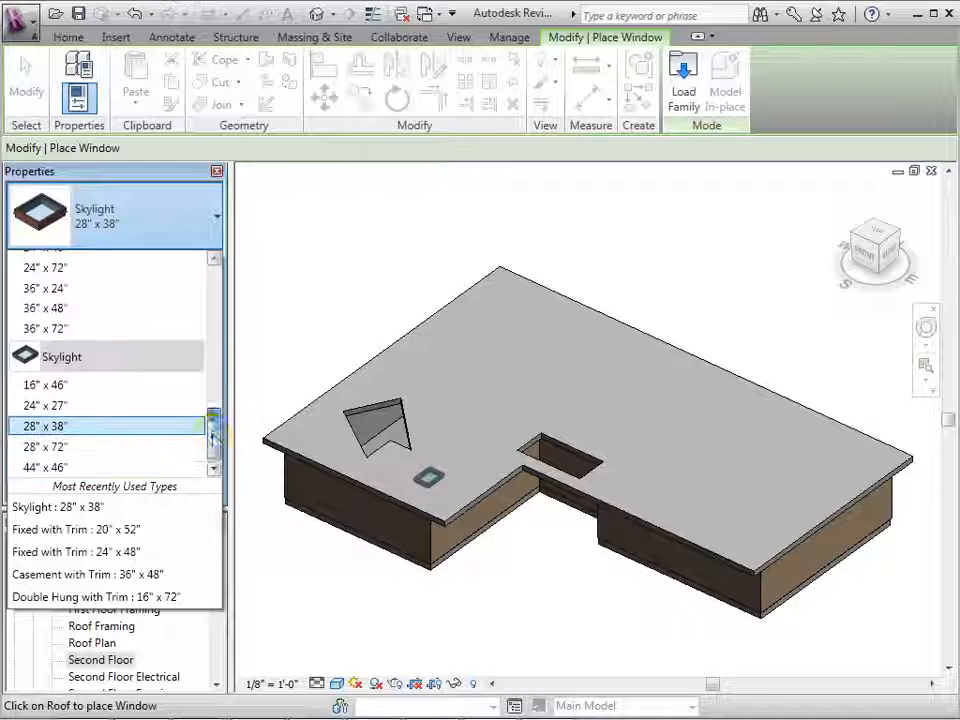
click(100, 467)
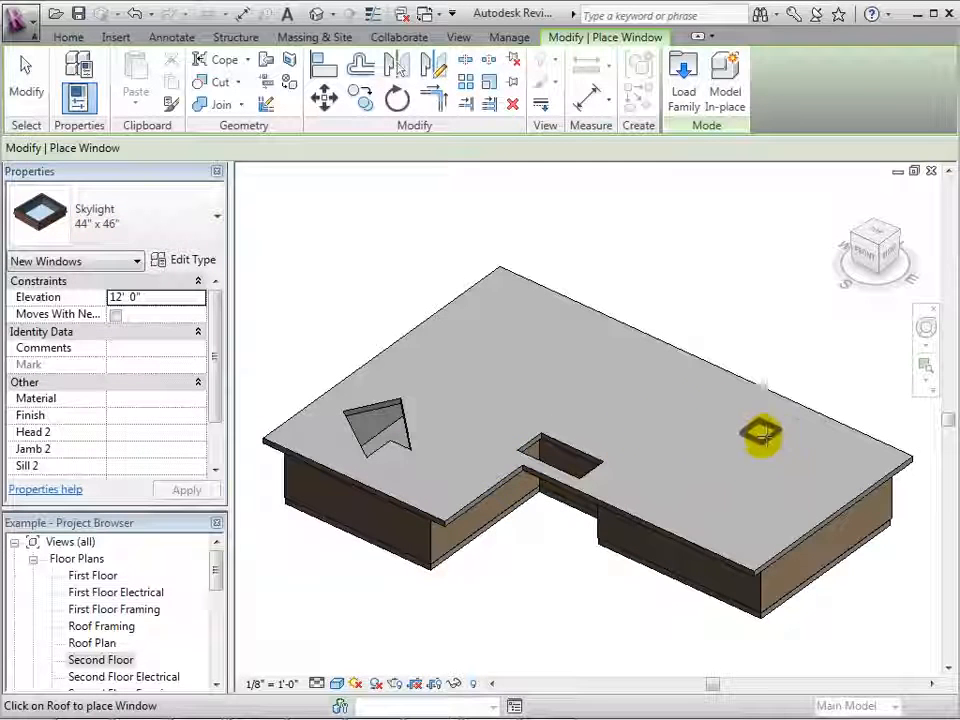
click(780, 434)
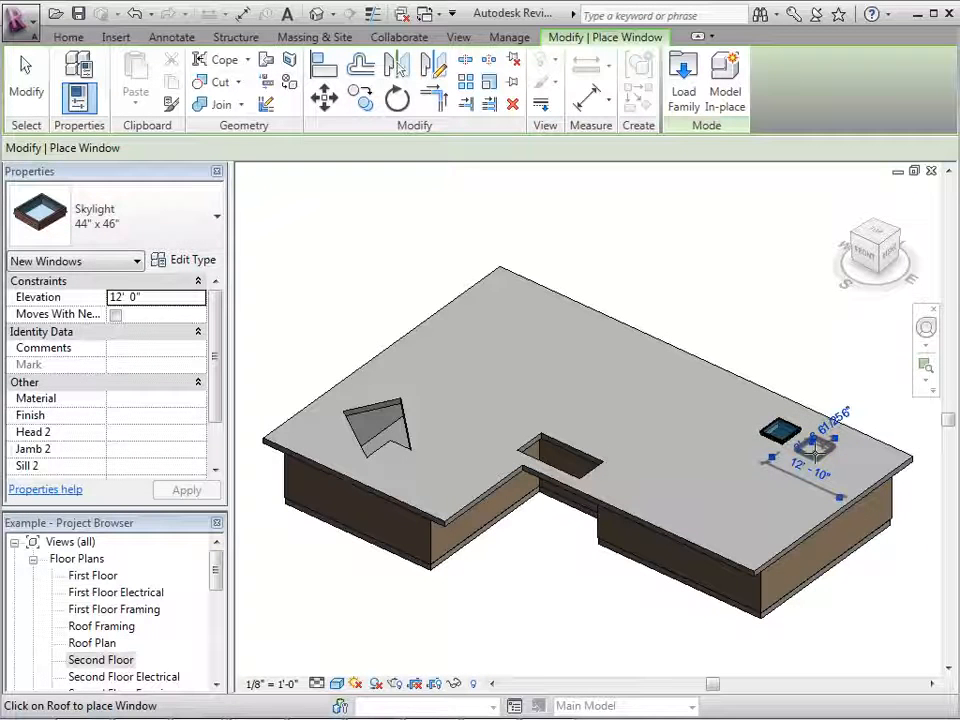
Place three more 44" x 46" skylights beside the first one to form a two-by-two group on the longer wing's roof.
click(815, 447)
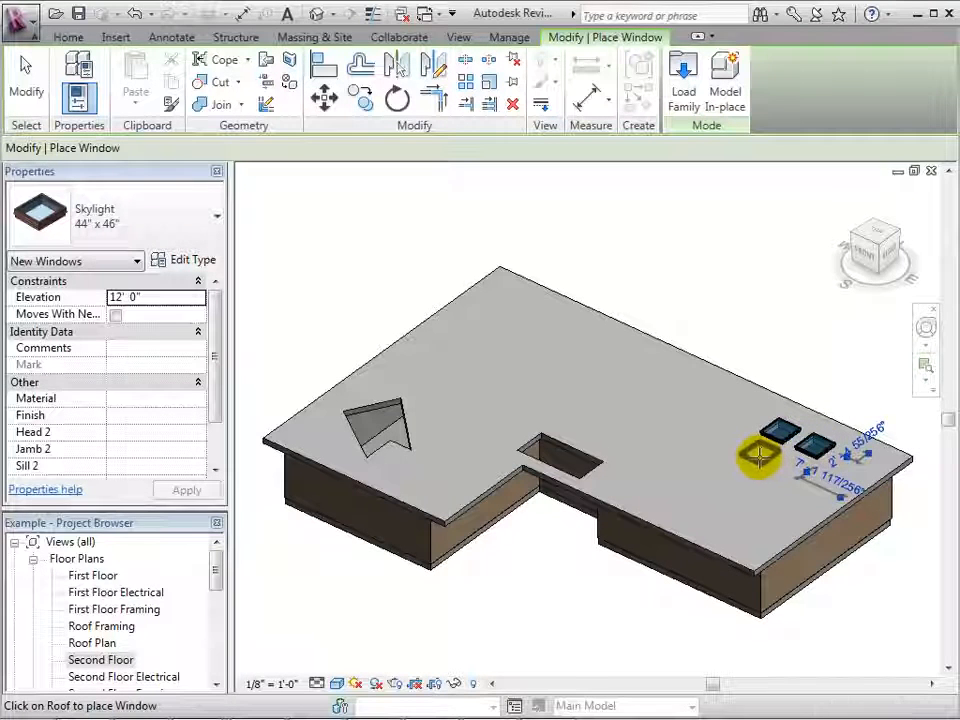
click(760, 450)
click(790, 468)
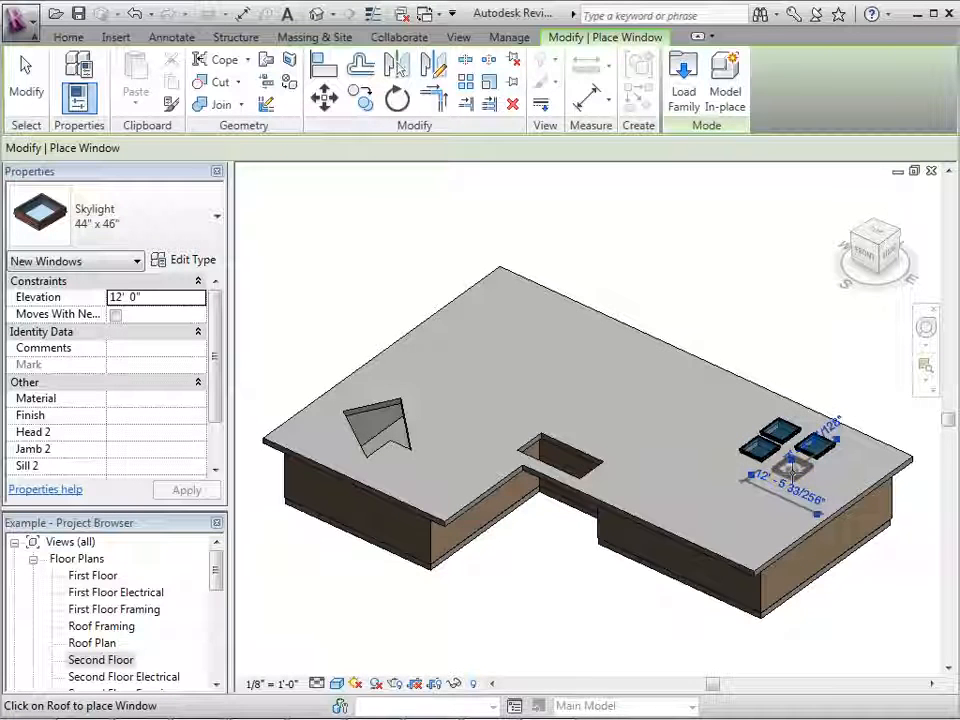
click(26, 75)
scroll(800, 430, up, 5)
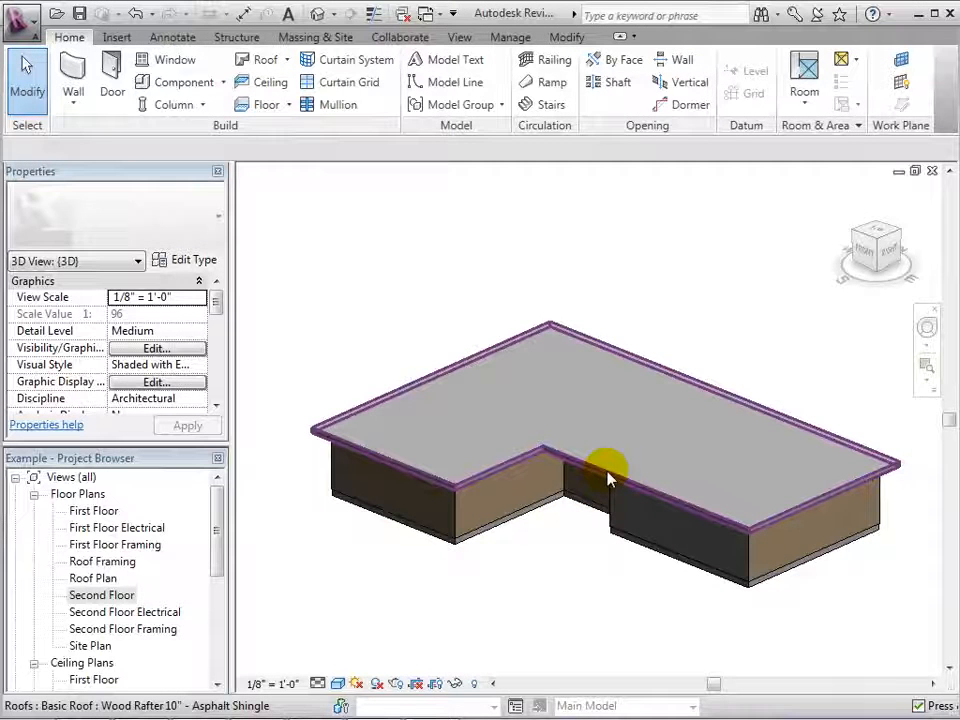
Edit the flat roof's footprint in the Second Floor plan and make the shorter wing's end edge slope-defining.
click(608, 478)
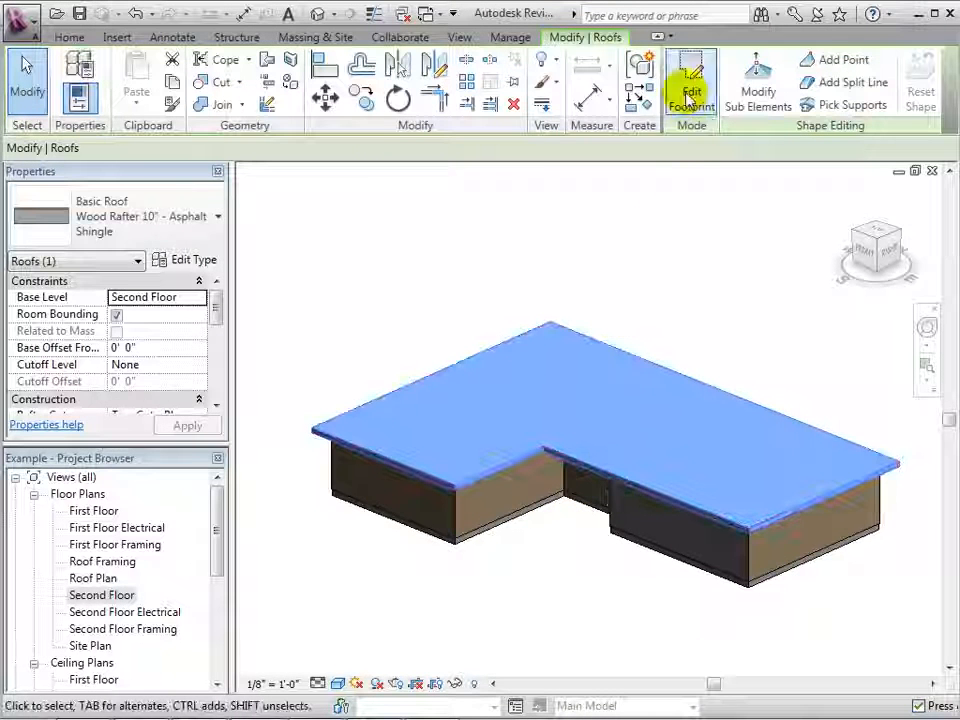
click(689, 100)
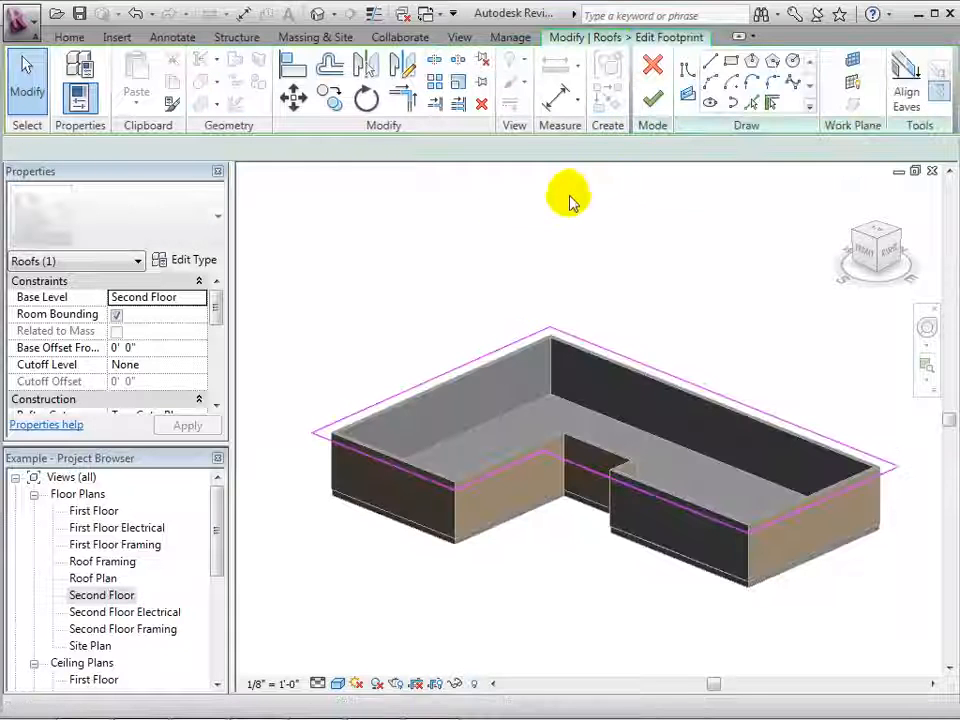
double_click(115, 596)
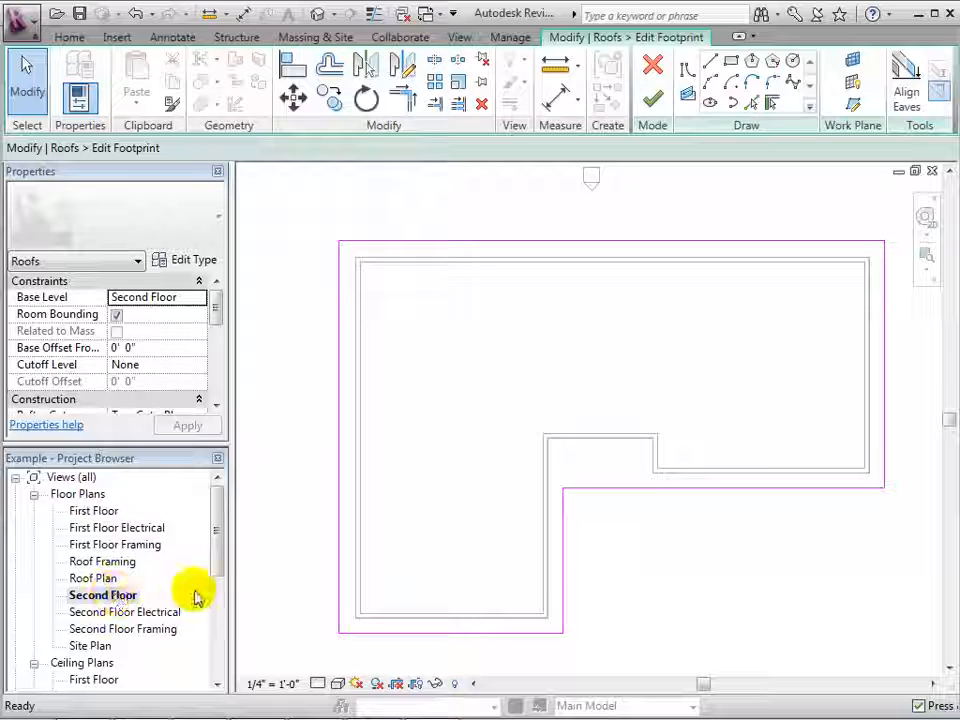
click(403, 634)
click(403, 634)
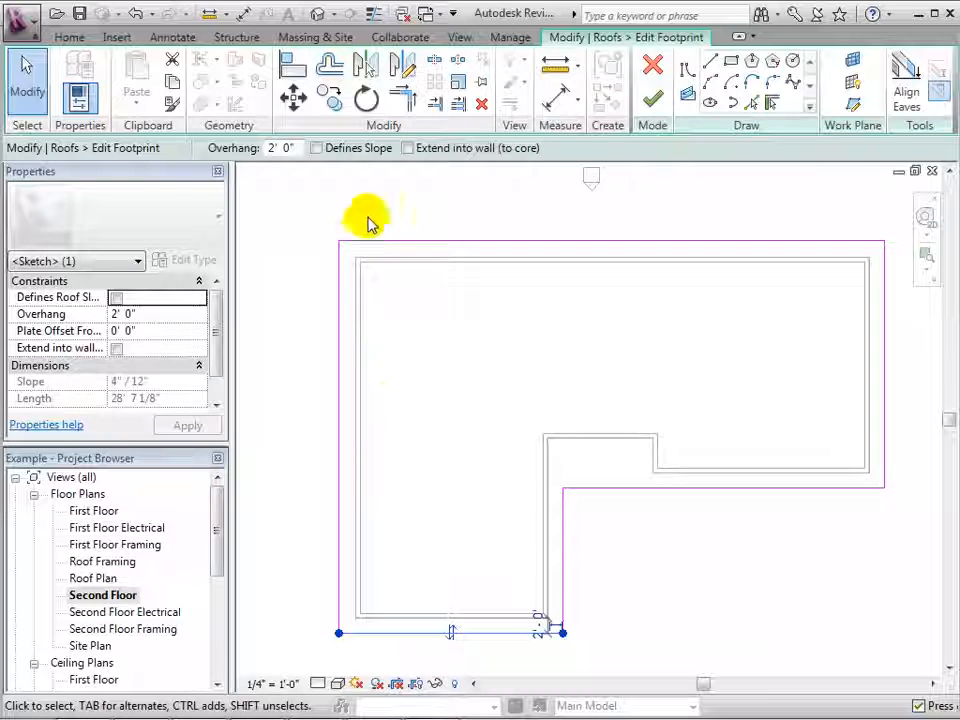
click(317, 149)
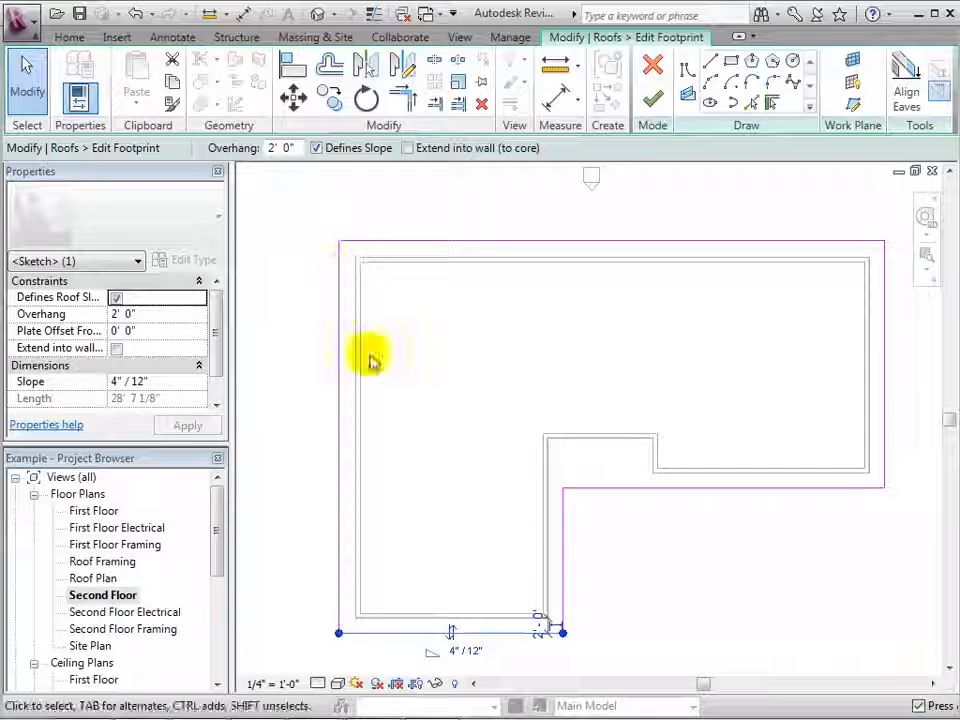
Set the slope of the shorter wing's end edge to 2" / 12", finish the footprint and view the roof in 3D.
click(438, 650)
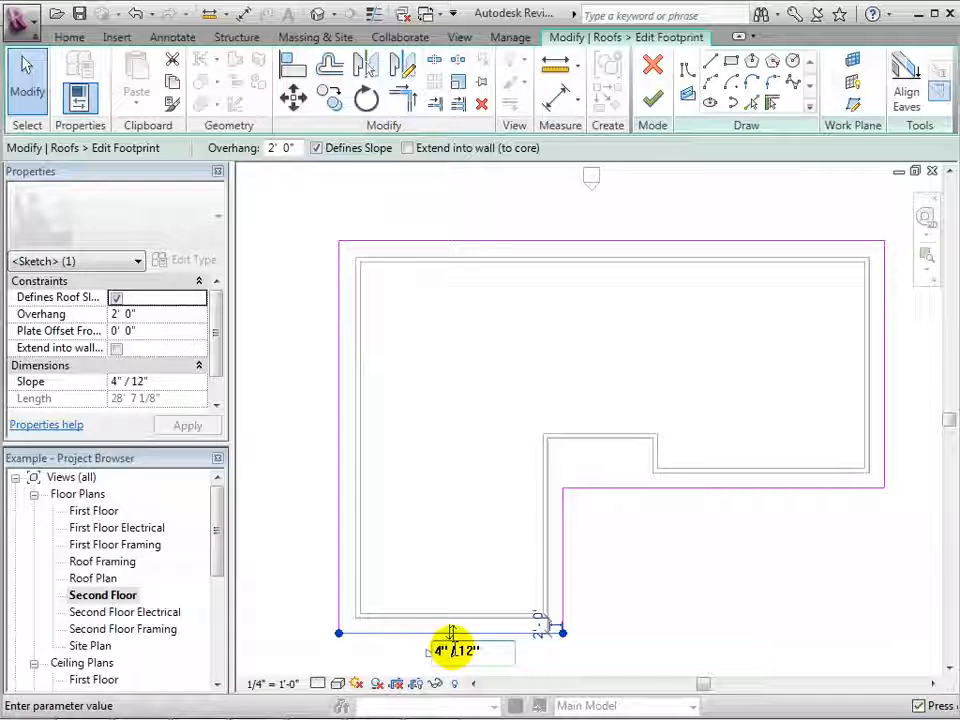
click(450, 643)
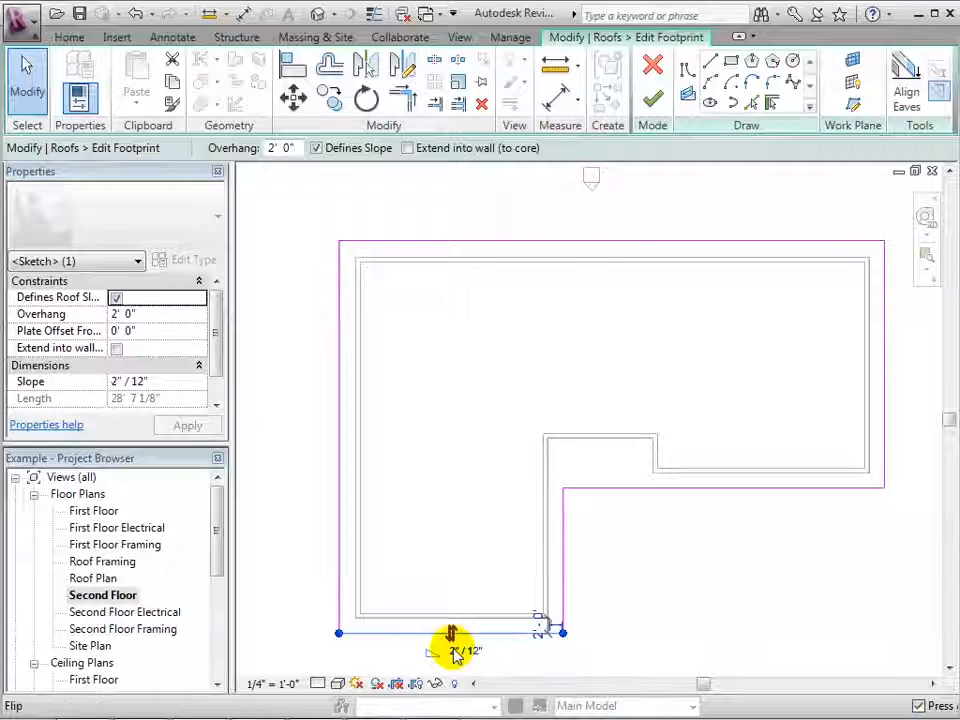
click(445, 462)
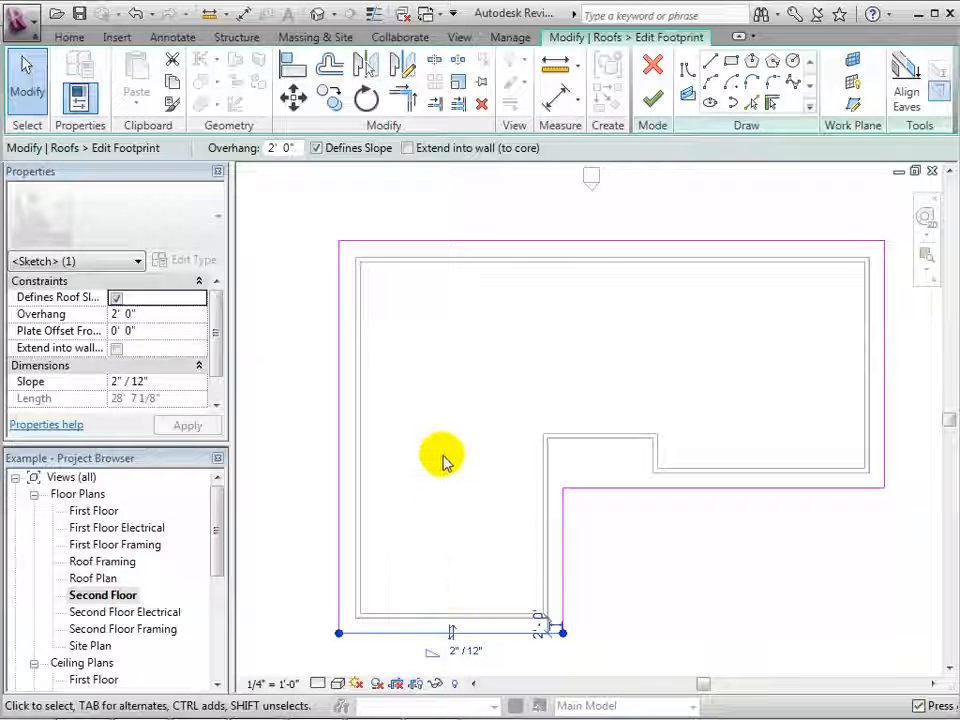
click(651, 103)
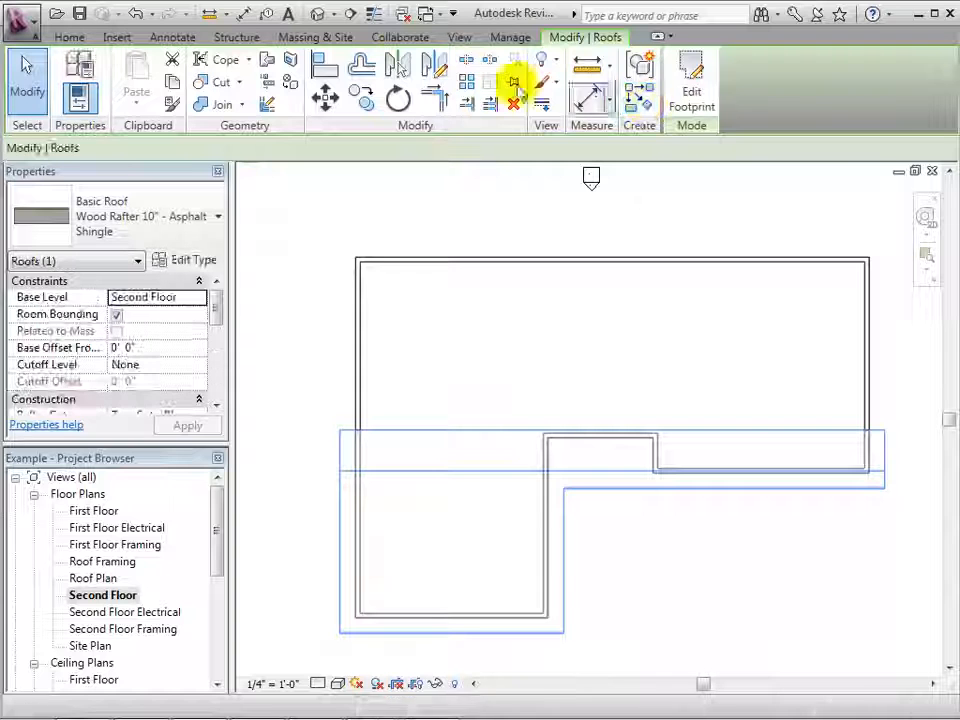
click(318, 14)
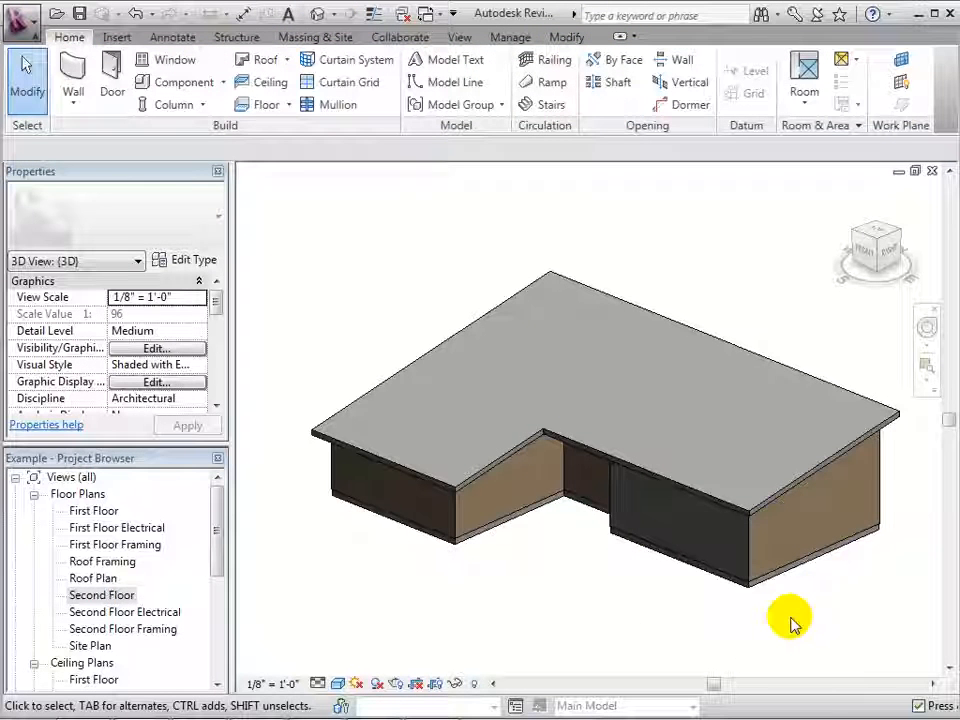
Reopen the roof's footprint in the Second Floor plan and remove the slope definition from the shorter wing's end edge.
click(497, 466)
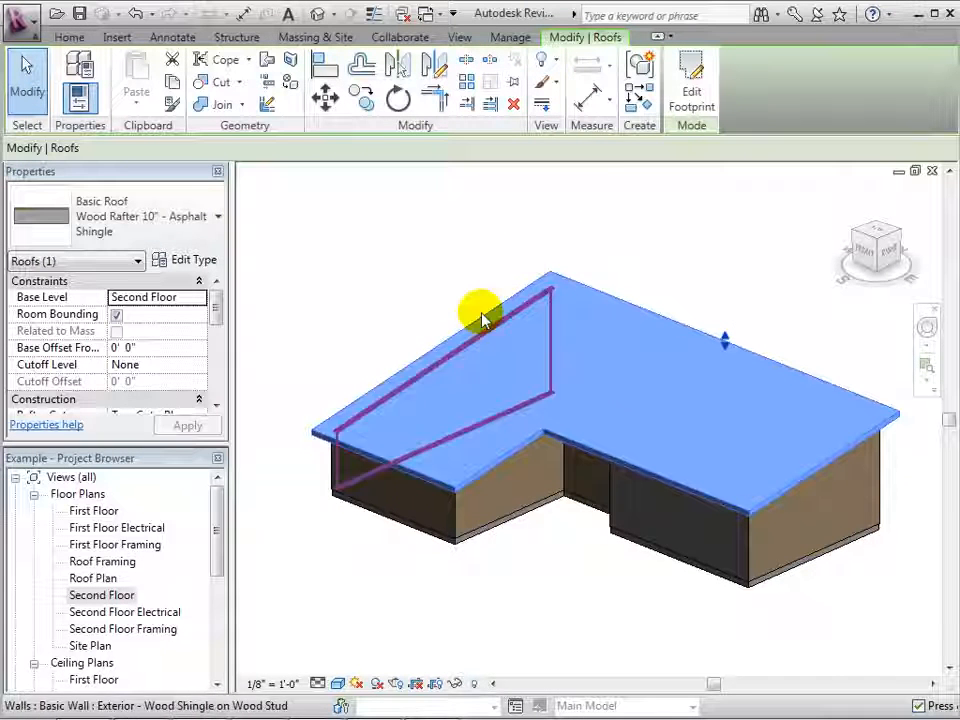
click(697, 90)
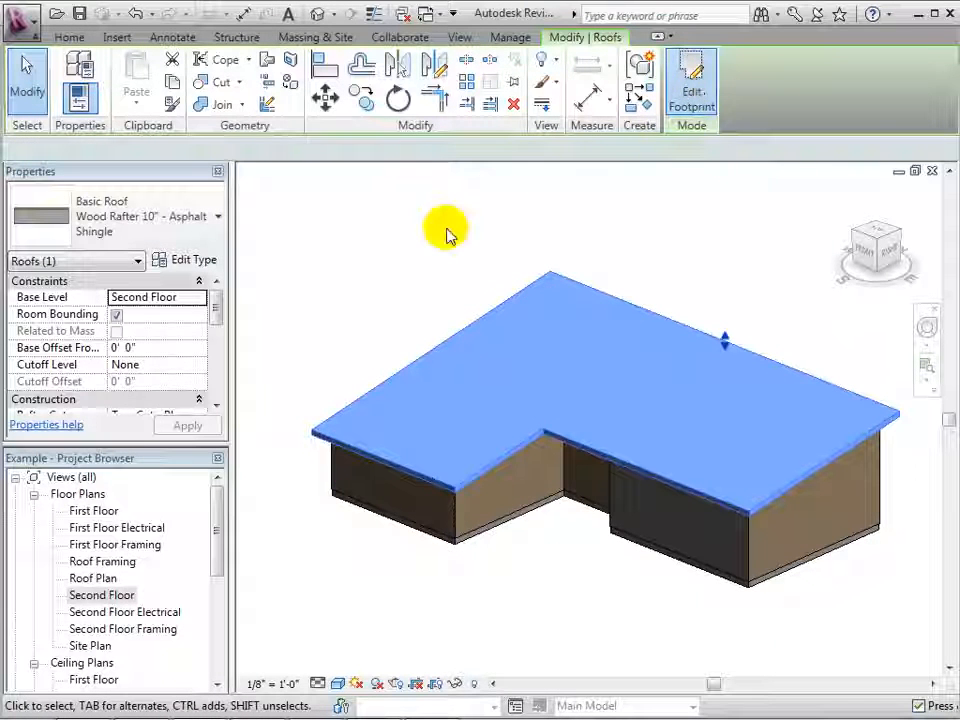
double_click(103, 596)
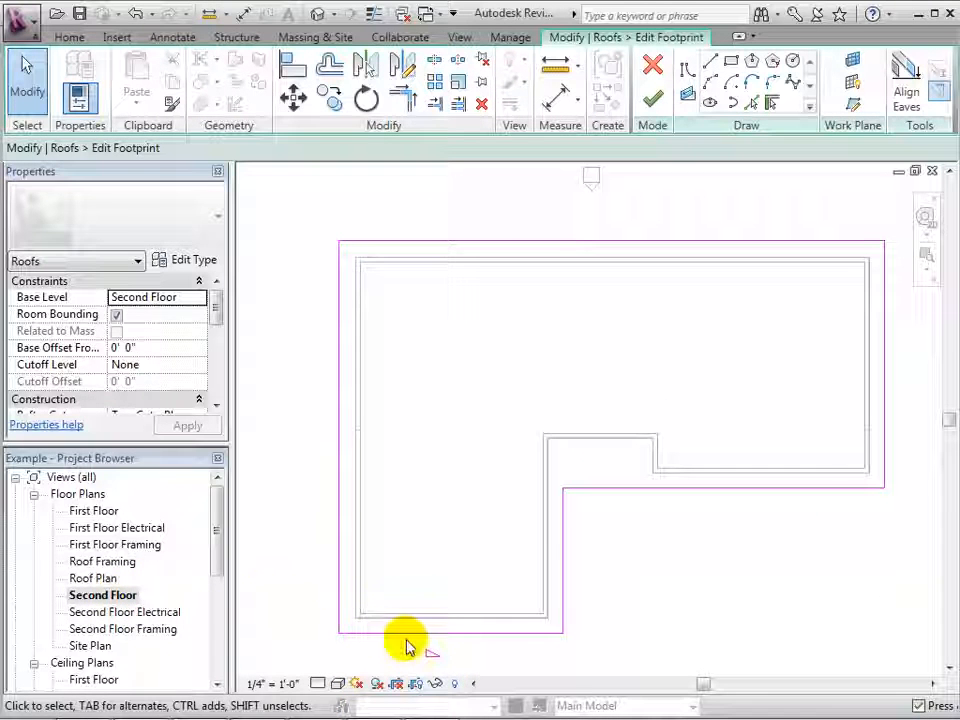
click(406, 633)
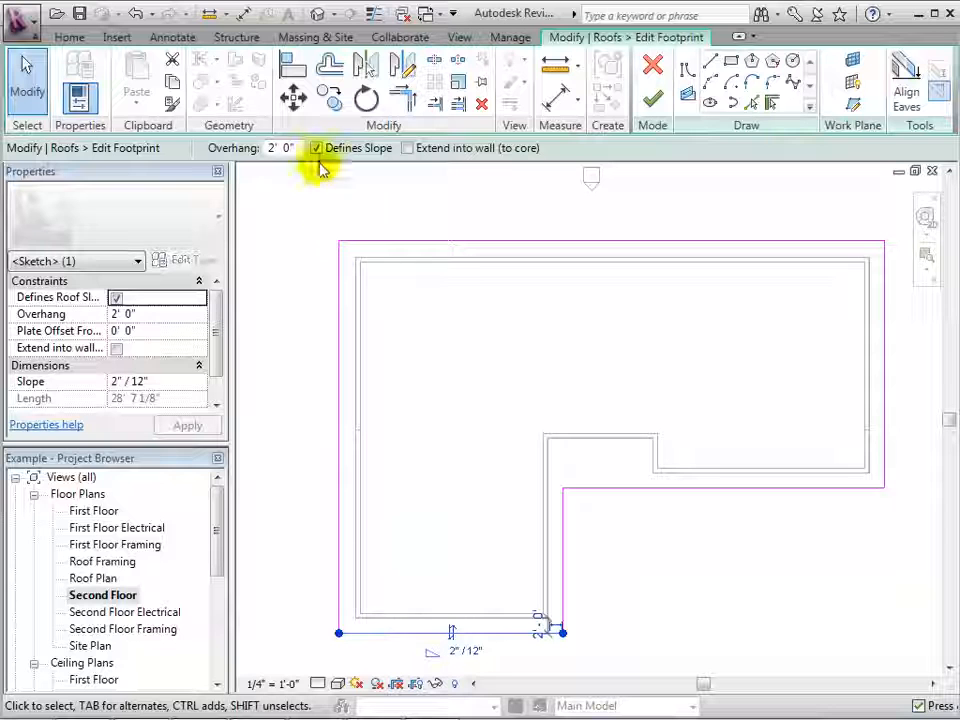
click(317, 148)
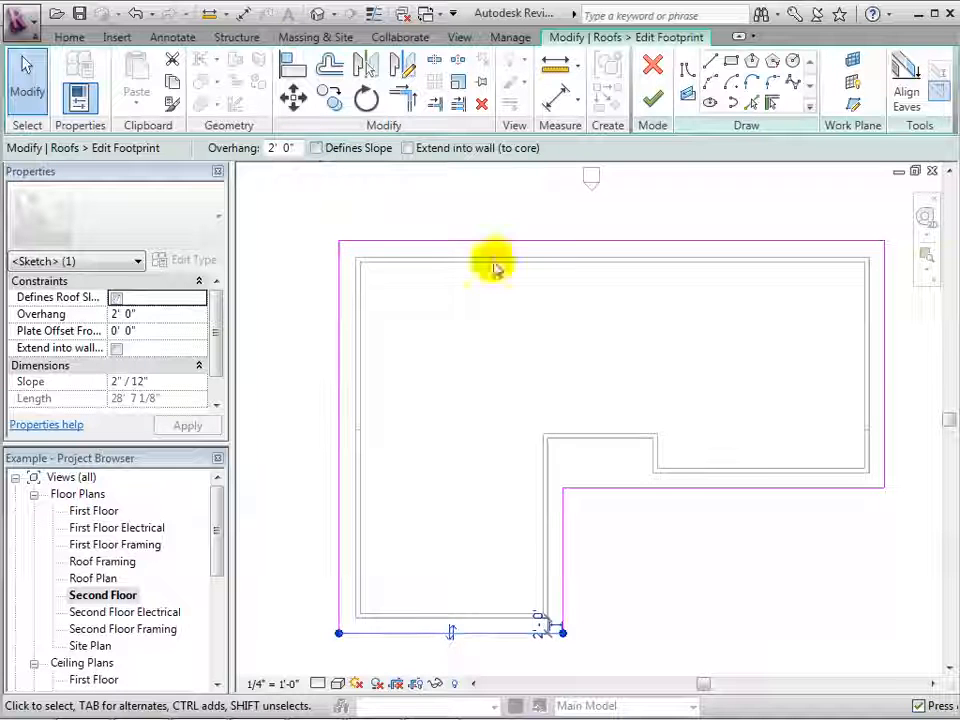
Make the longer wing's inner edge slope-defining at 2" / 12", finish the footprint and view the roof in 3D.
click(721, 489)
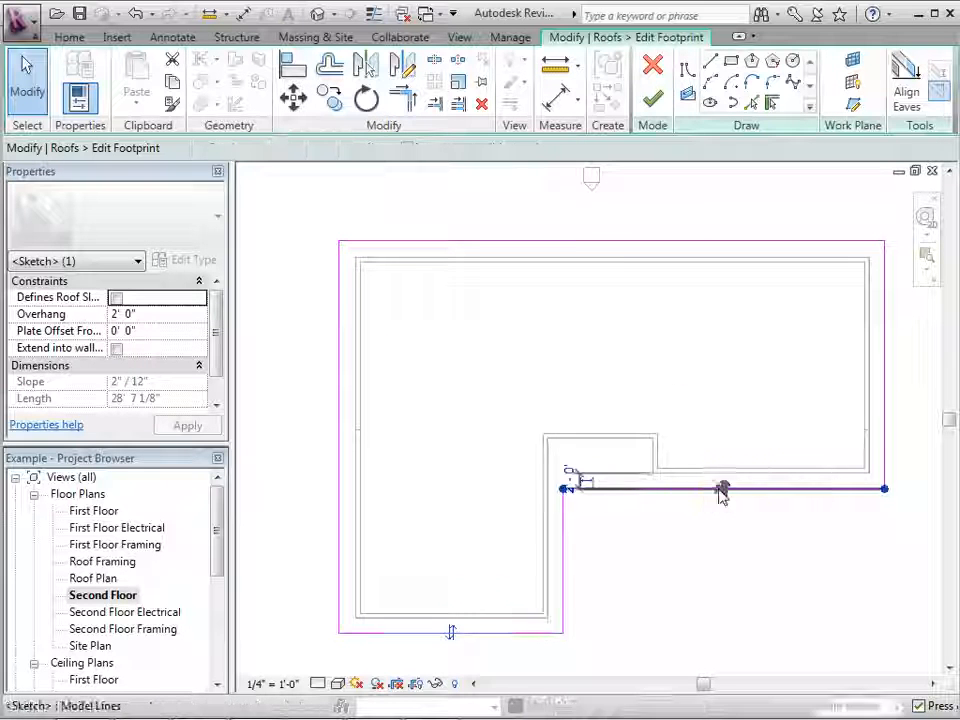
click(507, 633)
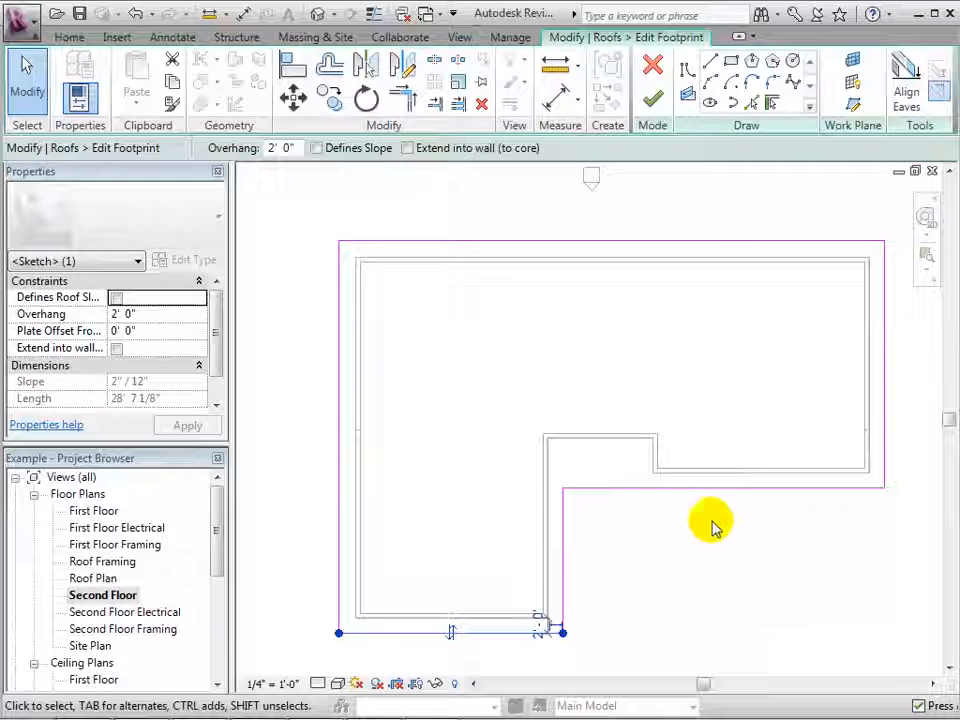
click(737, 490)
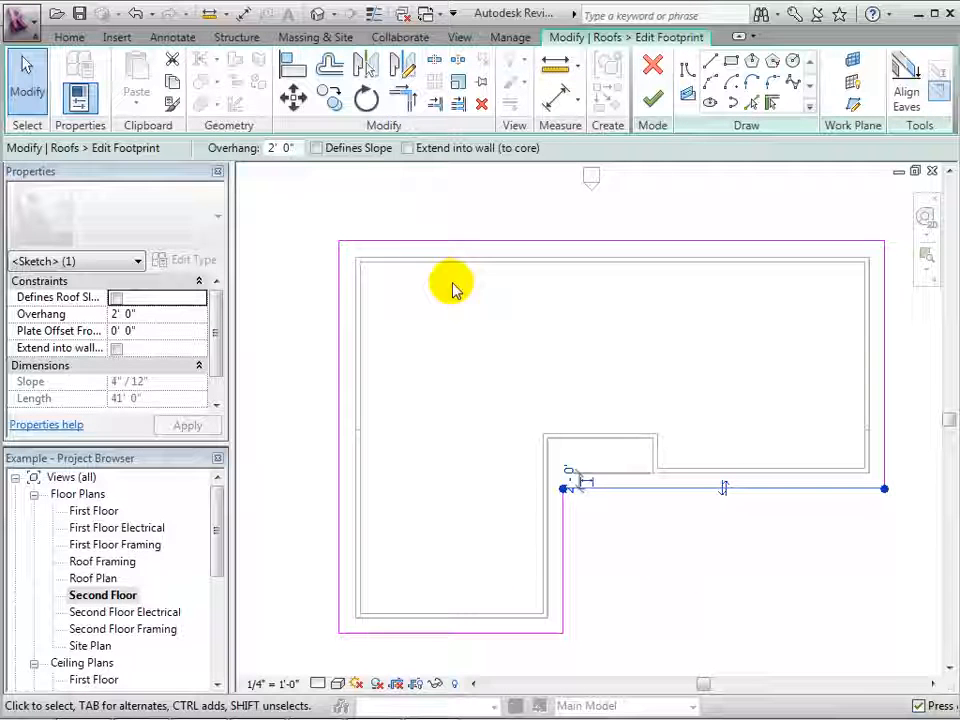
click(317, 148)
click(772, 462)
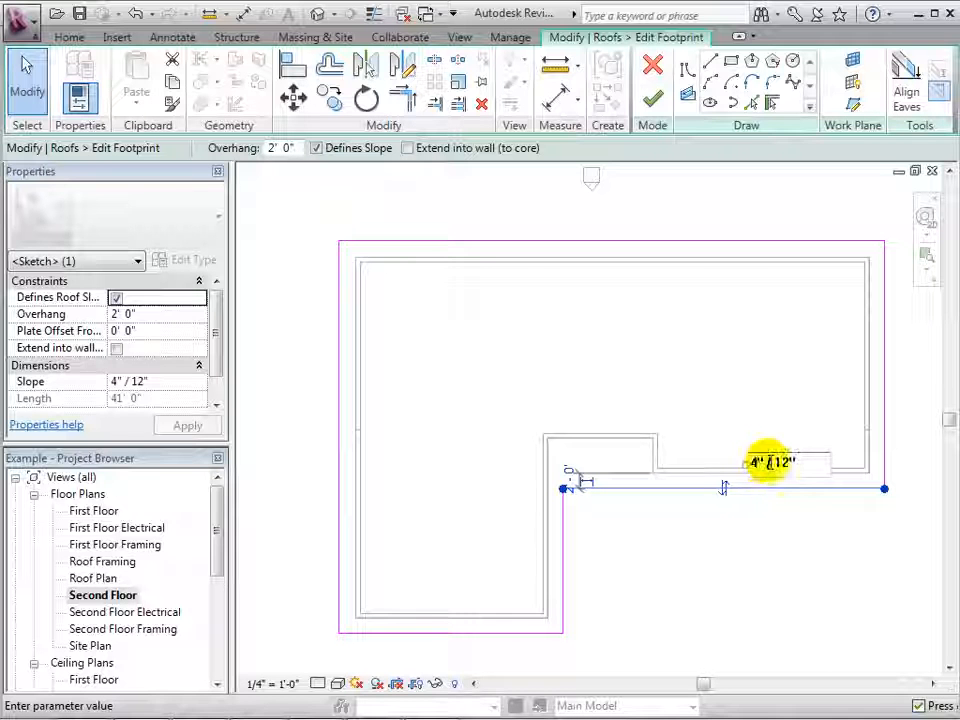
key(Return)
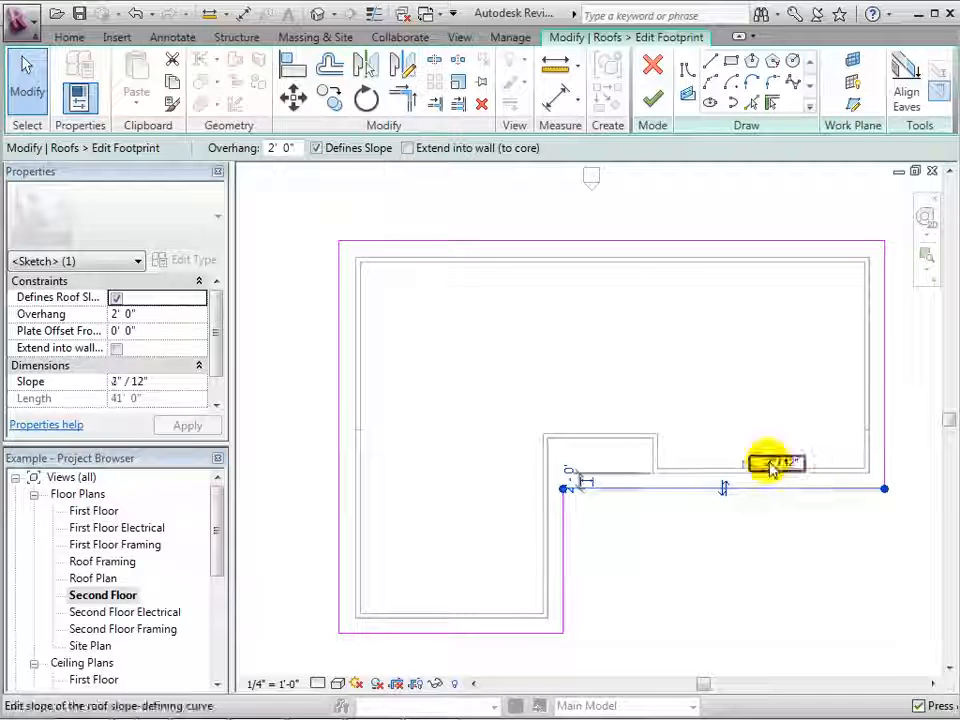
click(647, 102)
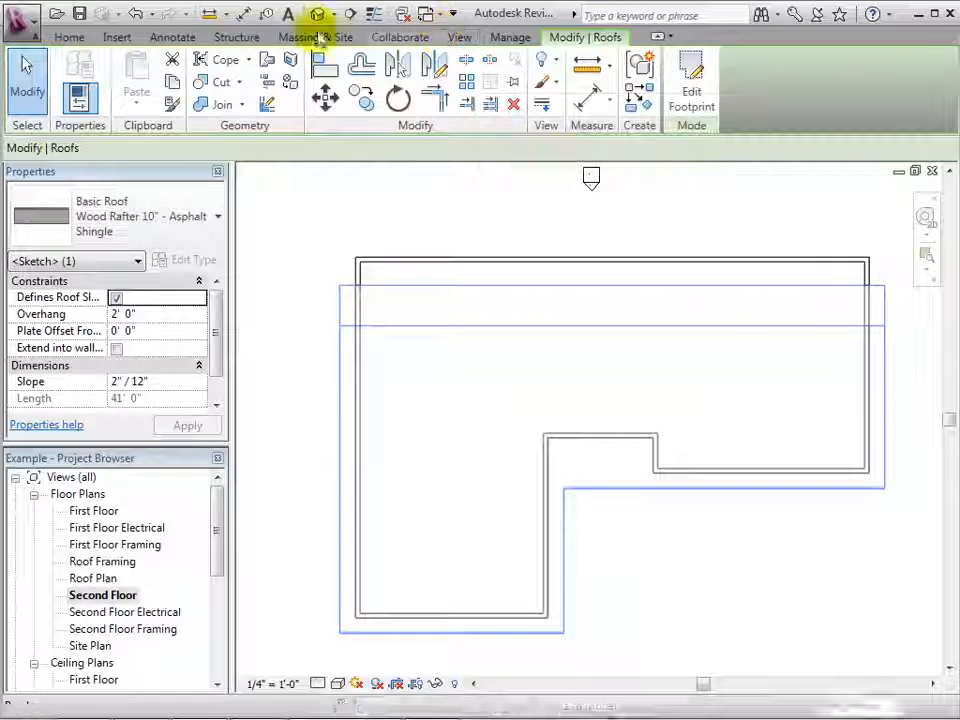
click(318, 14)
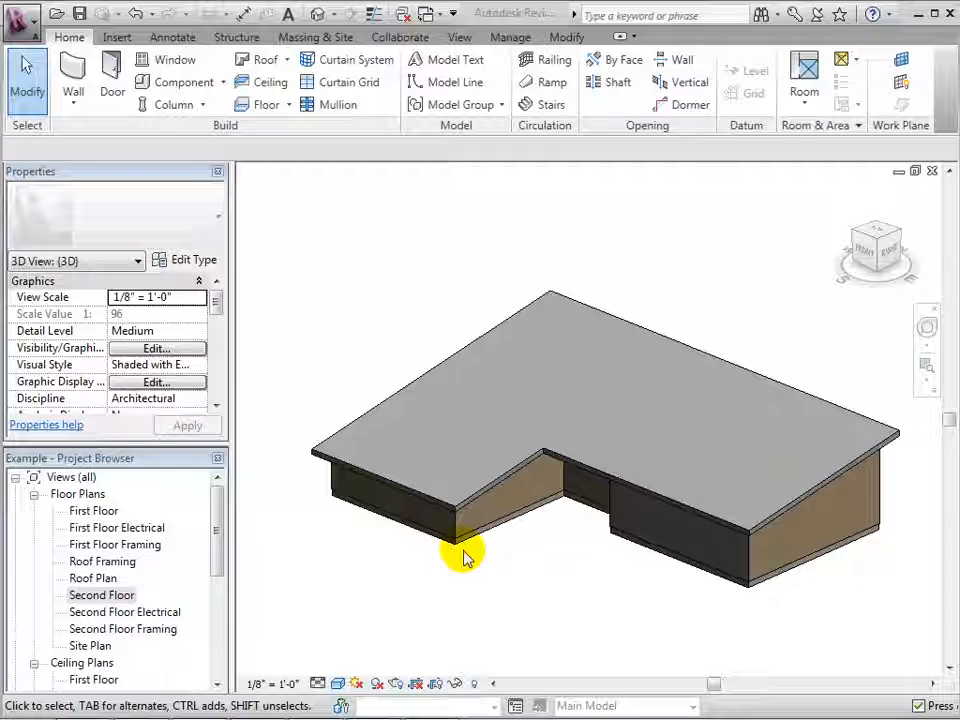
Reopen the roof's footprint in the Second Floor plan and make the shorter wing's outer and inner side edges slope-defining at 4" / 12".
click(603, 476)
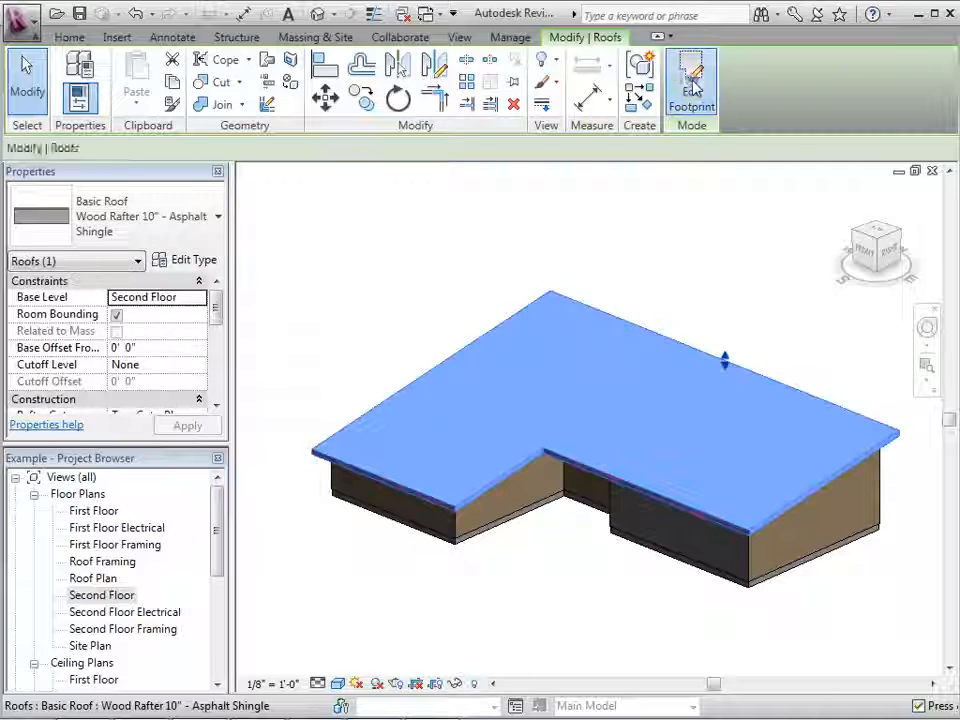
double_click(101, 596)
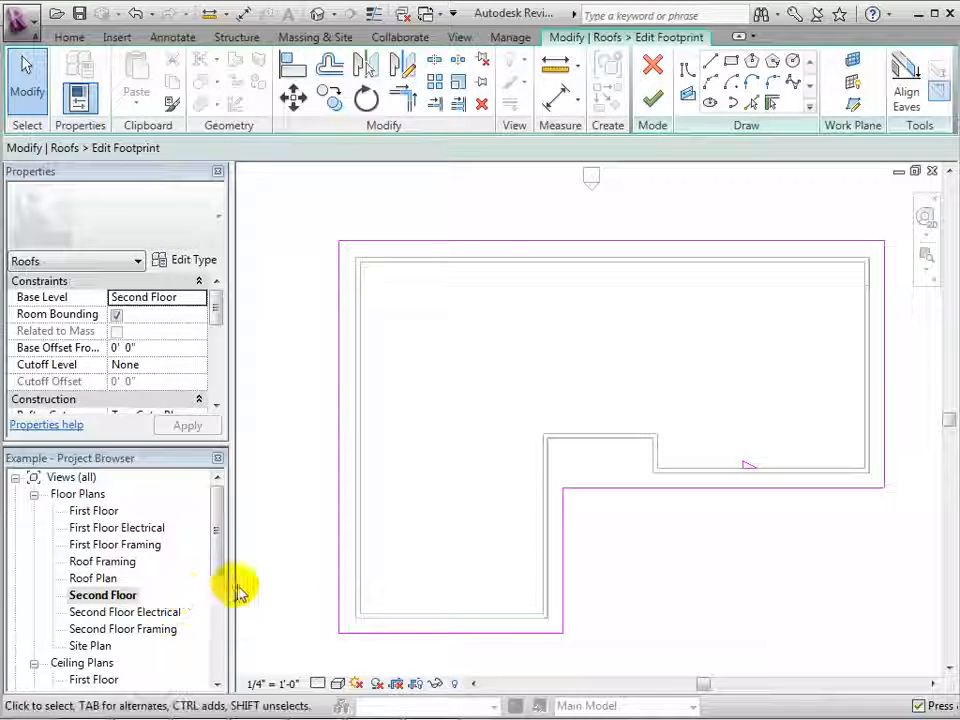
click(339, 532)
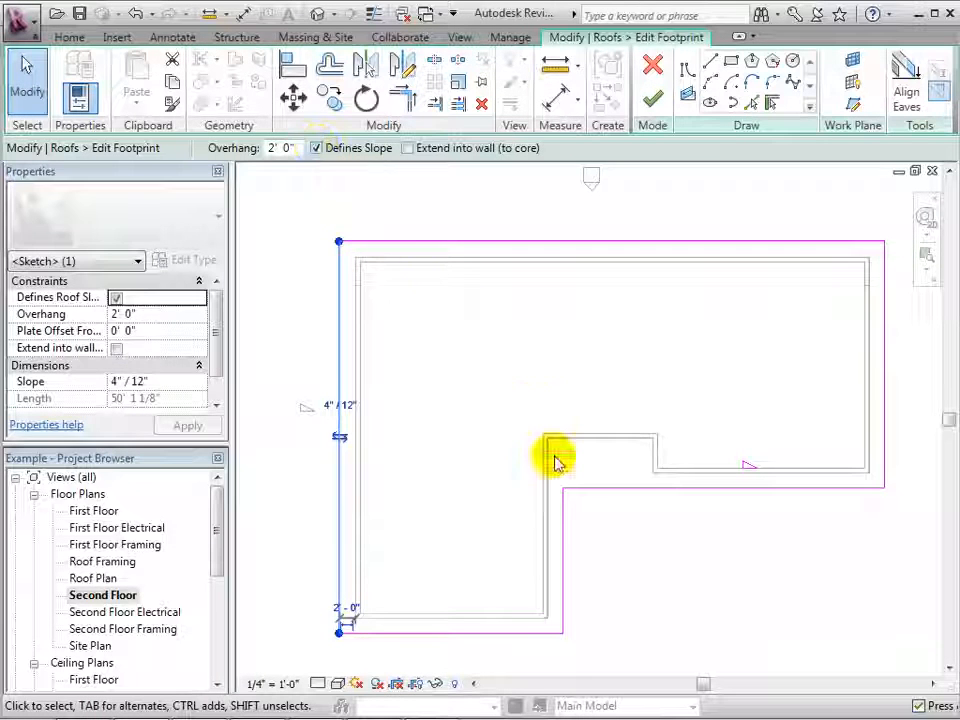
click(561, 545)
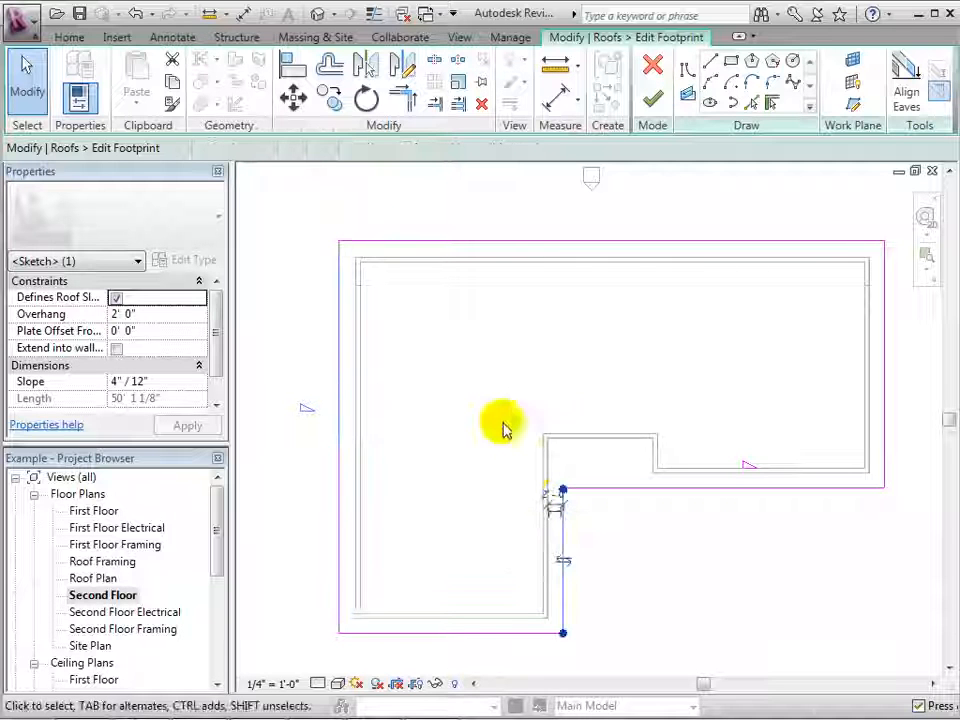
click(317, 148)
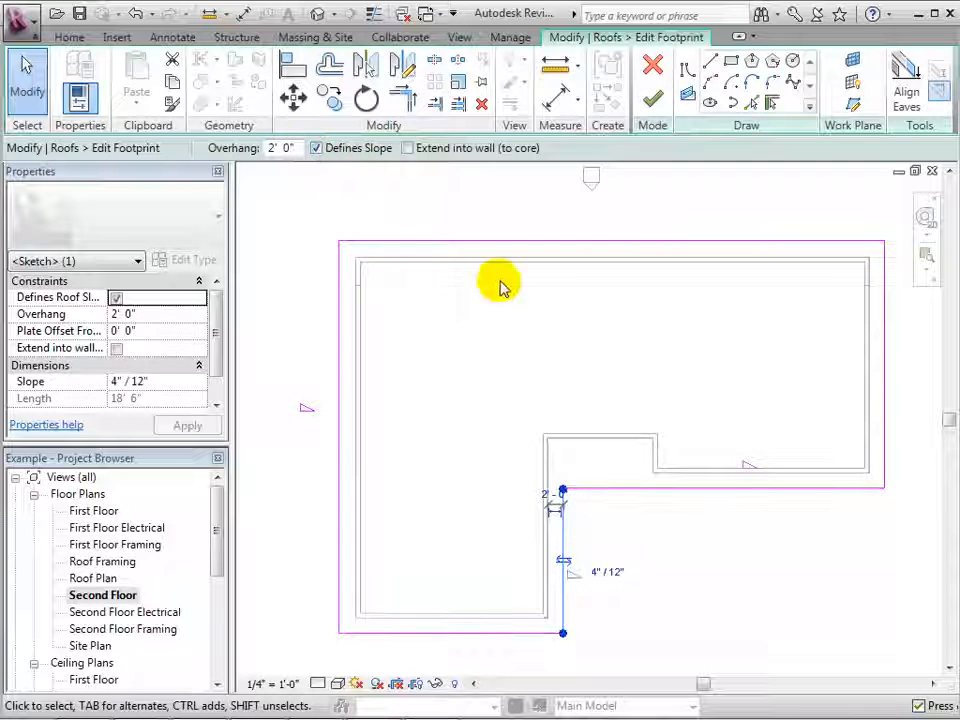
Set the longer wing's inner edge to a 4" / 12" slope, make its outer long edge slope-defining at 4" / 12", and finish the footprint.
click(660, 489)
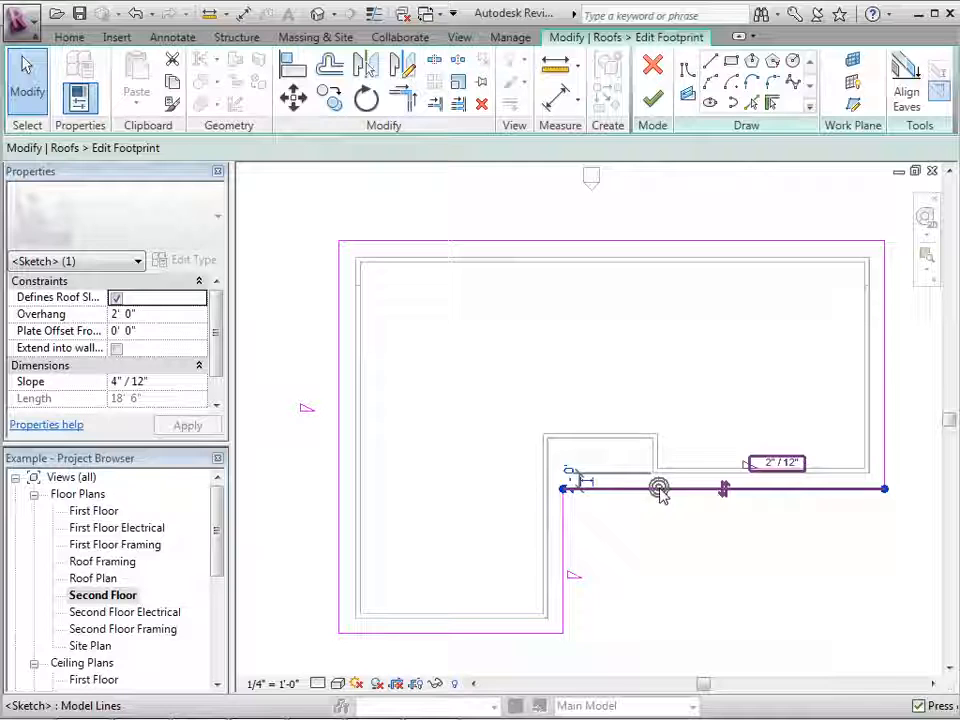
click(770, 465)
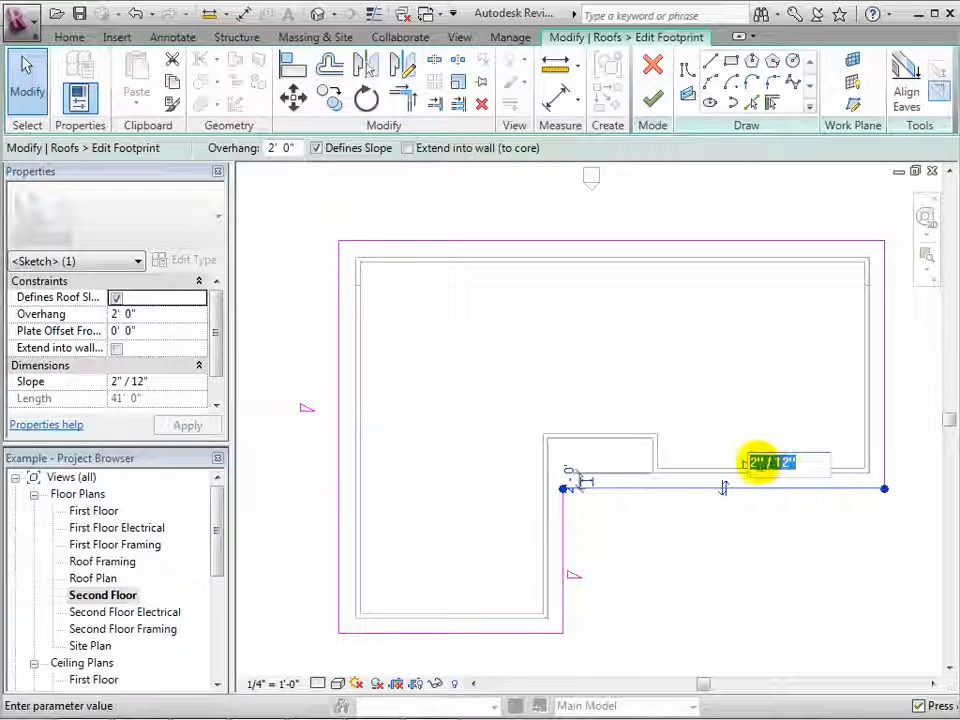
click(772, 463)
text(4)
key(Return)
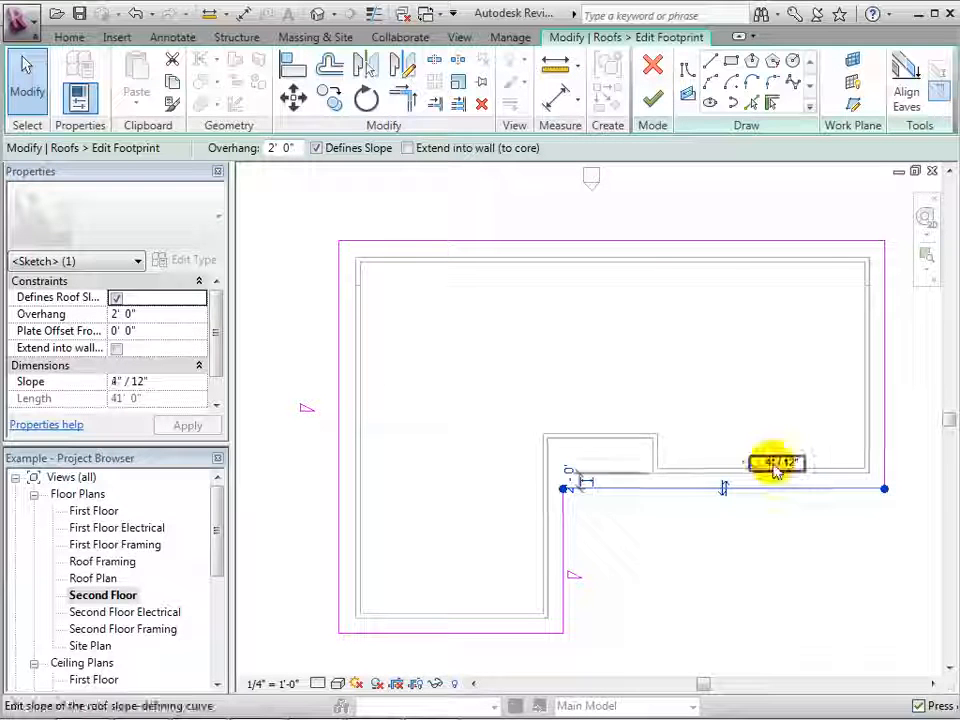
click(632, 243)
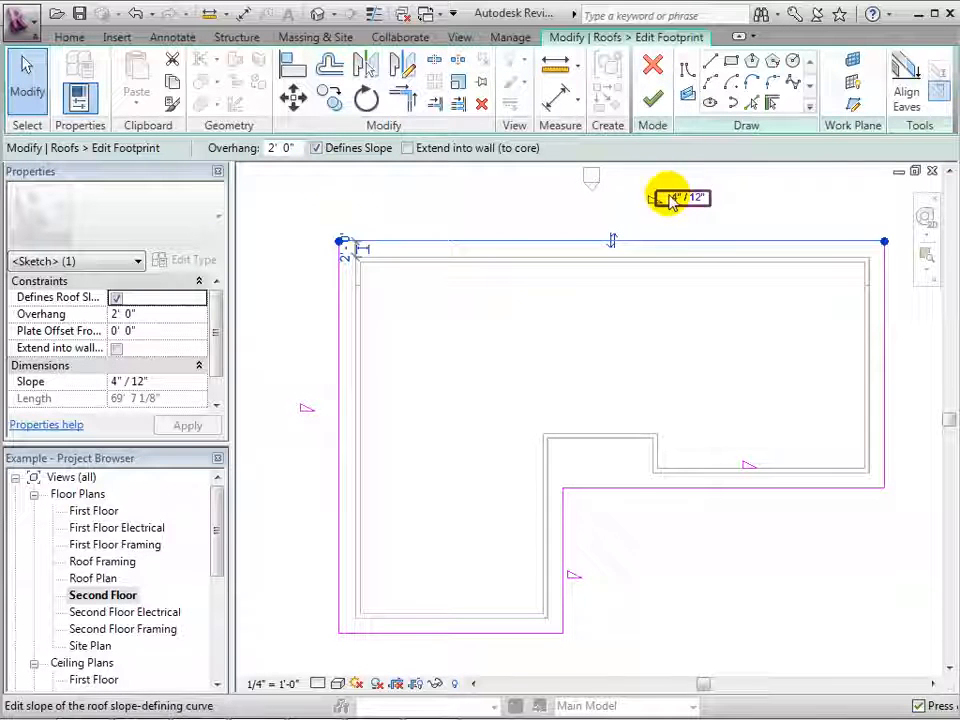
click(657, 99)
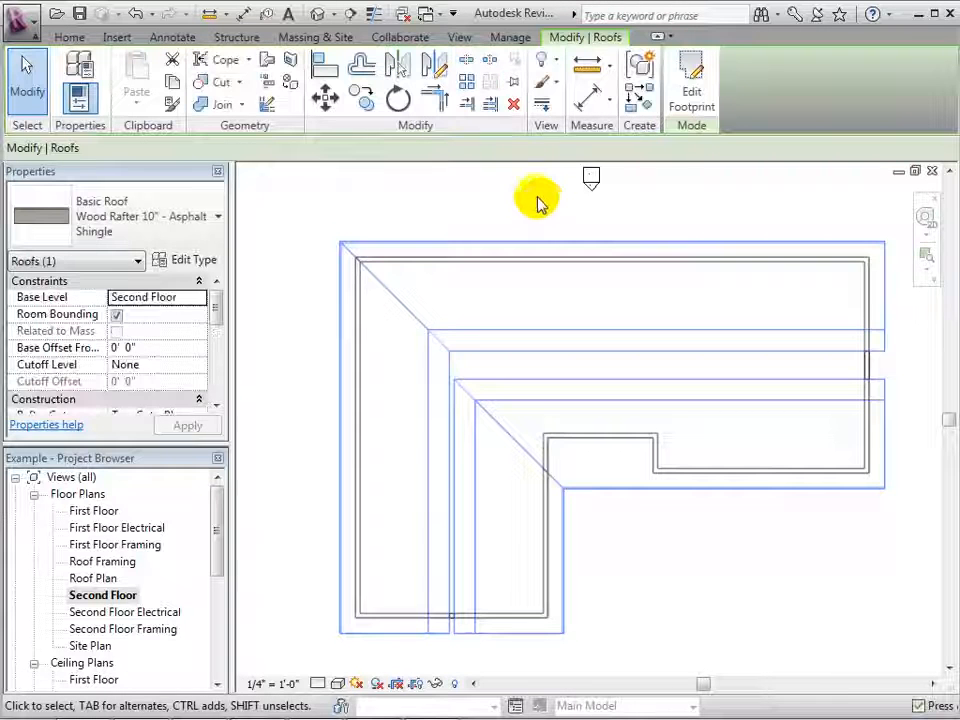
View the gable roof in 3D and from the front, close up at the shorter wing's outer eave.
click(318, 14)
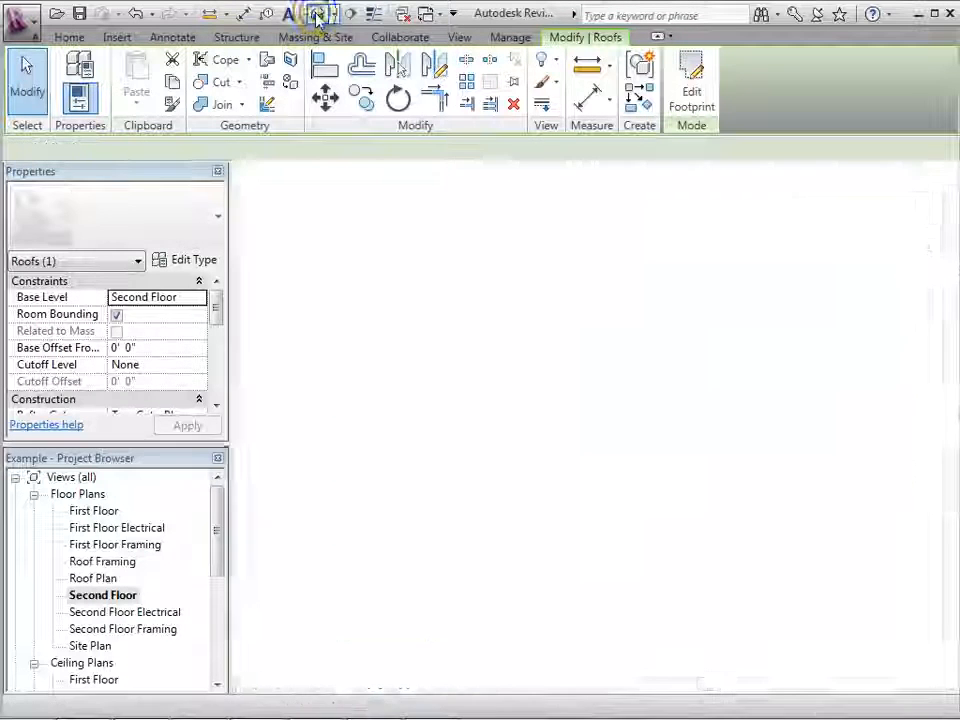
mouse_move(878, 243)
mouse_down()
mouse_move(842, 231)
mouse_move(822, 208)
mouse_move(822, 218)
mouse_move(868, 222)
mouse_up()
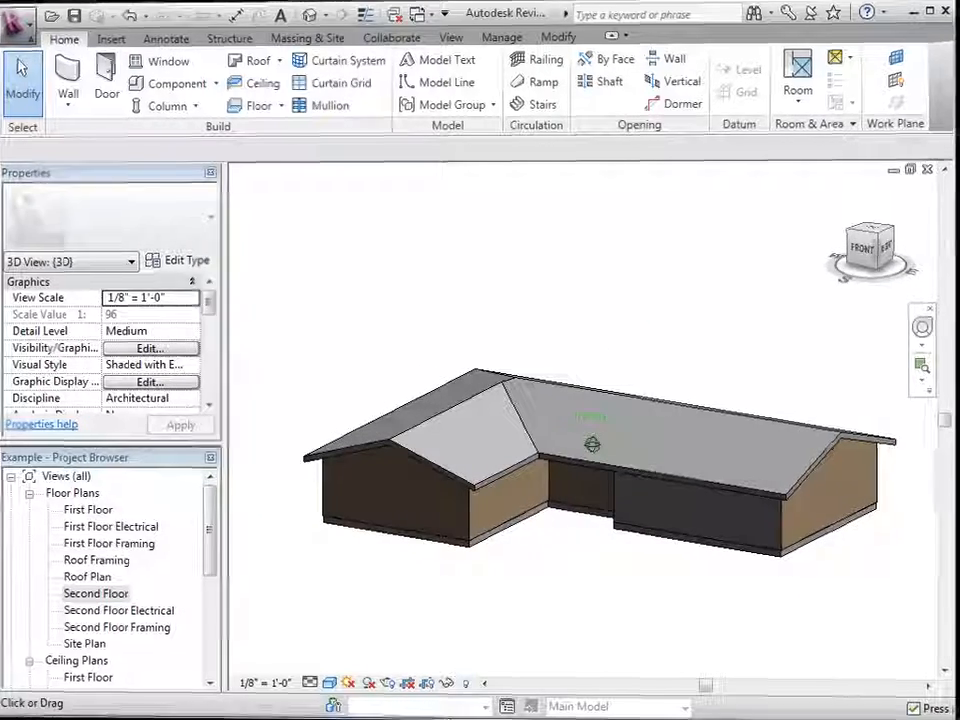
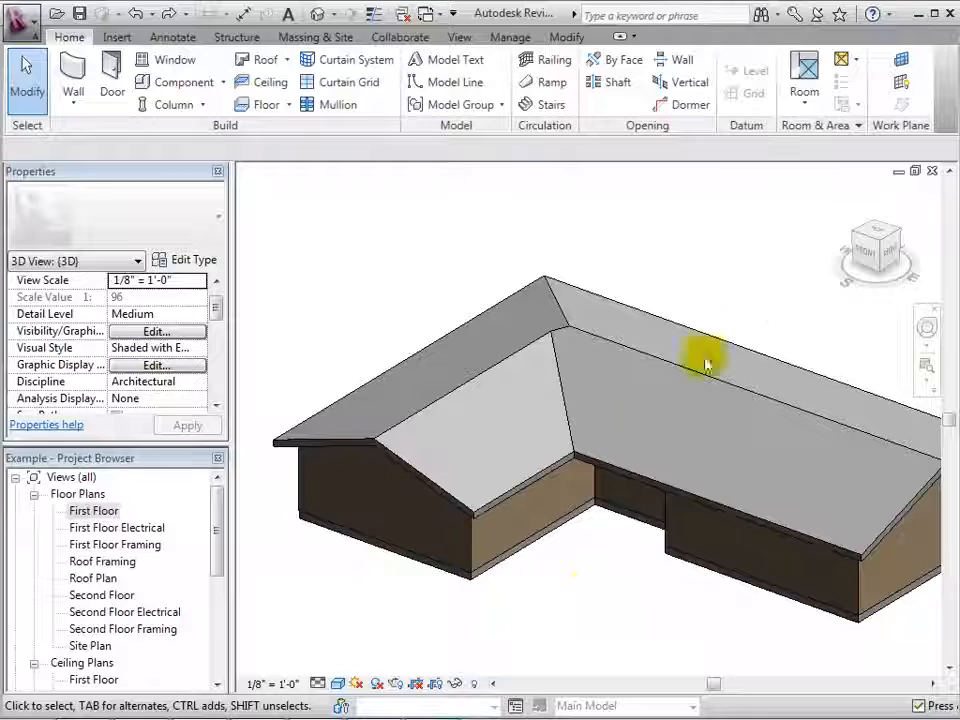
click(866, 258)
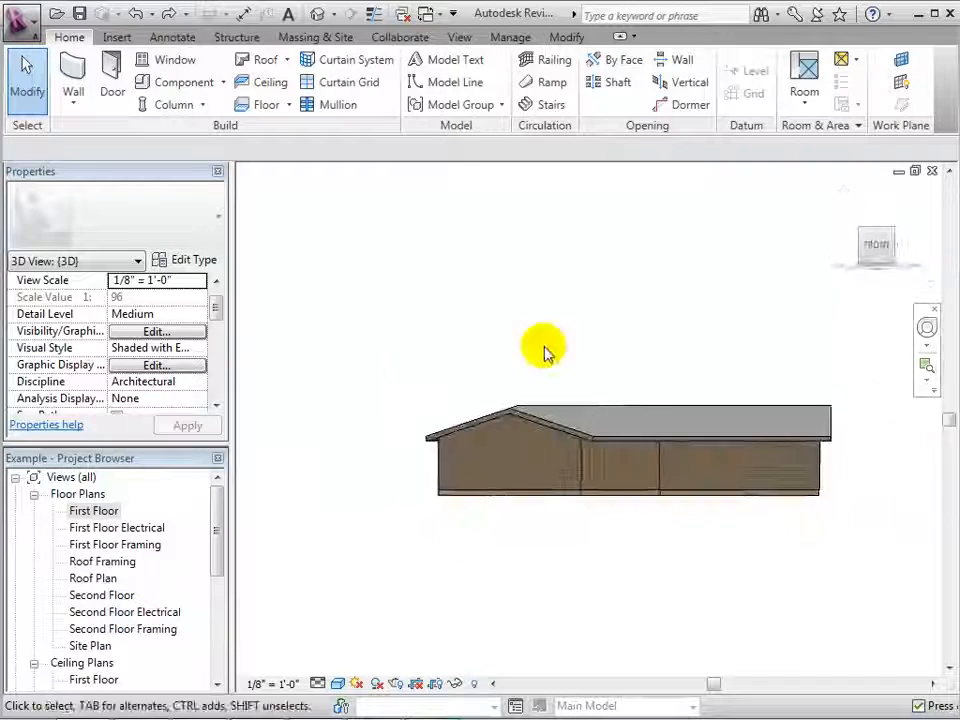
scroll(370, 443, up, 3)
scroll(400, 410, up, 5)
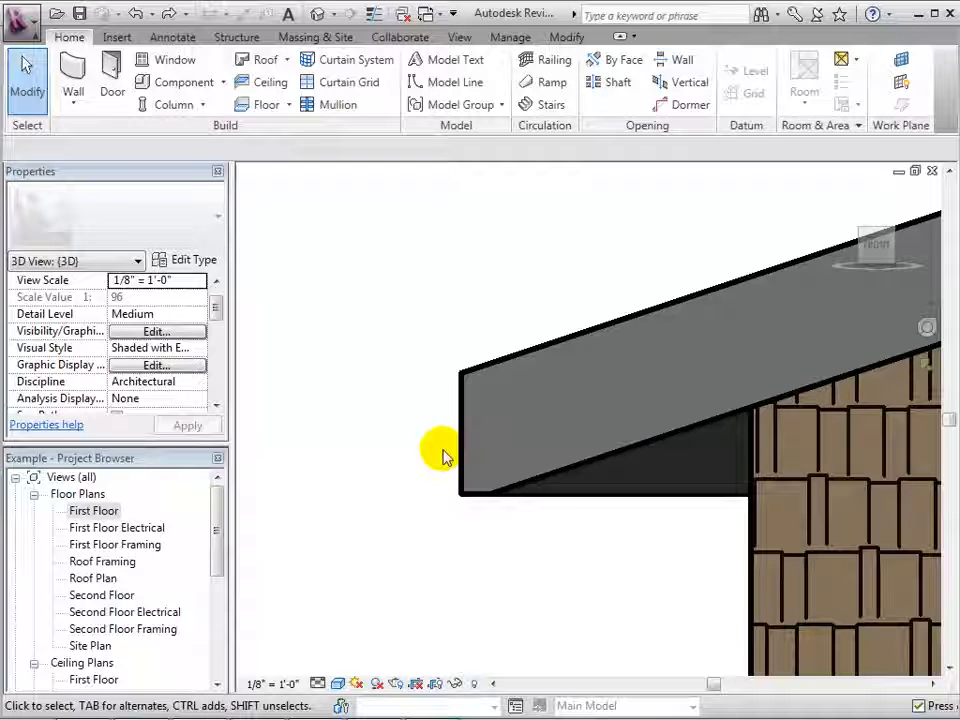
Set the roof's Fascia Depth to 0' 5" and apply it.
click(468, 503)
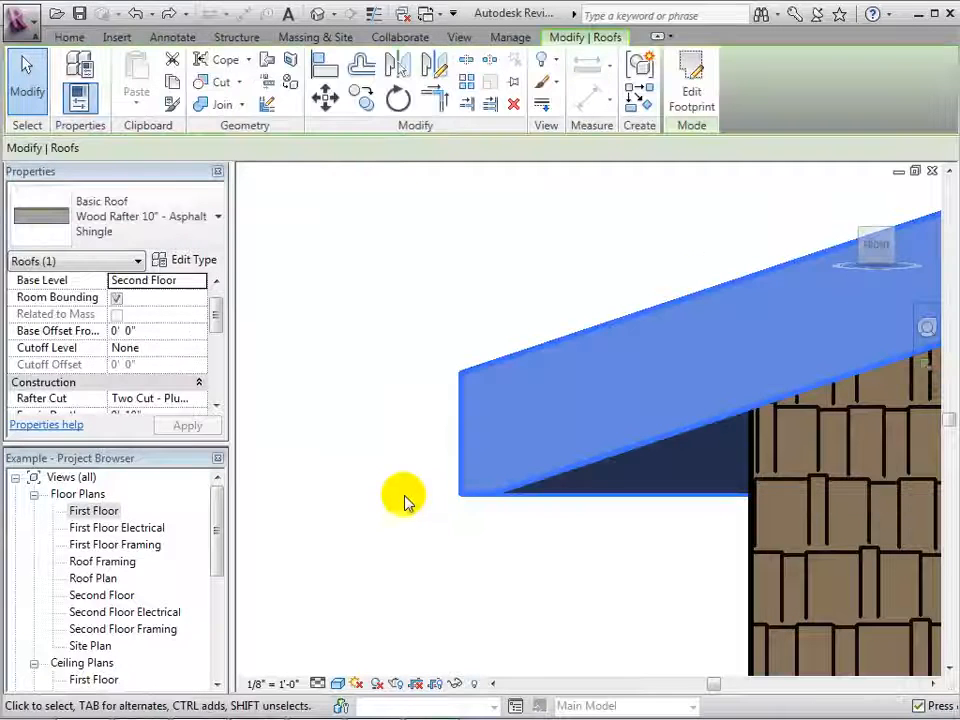
click(216, 406)
click(216, 406)
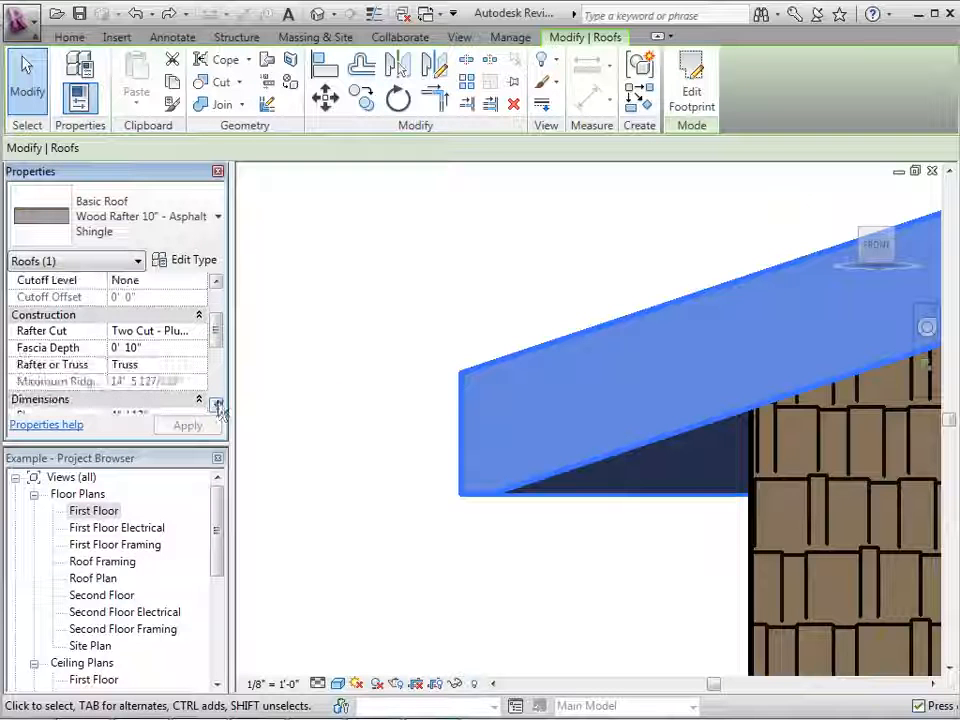
click(198, 333)
click(198, 333)
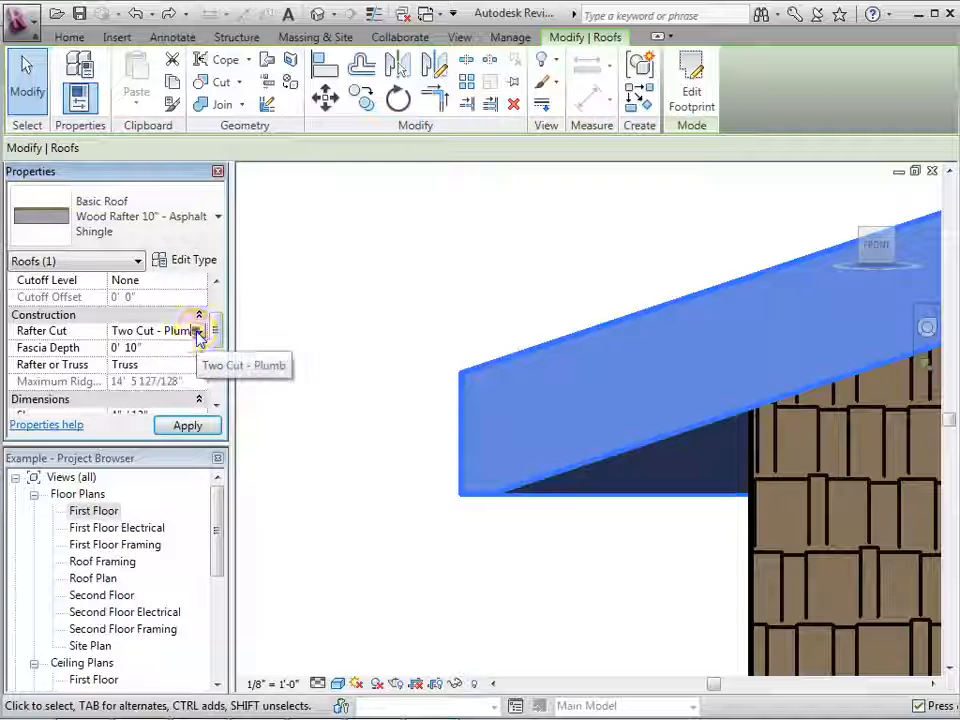
click(134, 349)
click(181, 347)
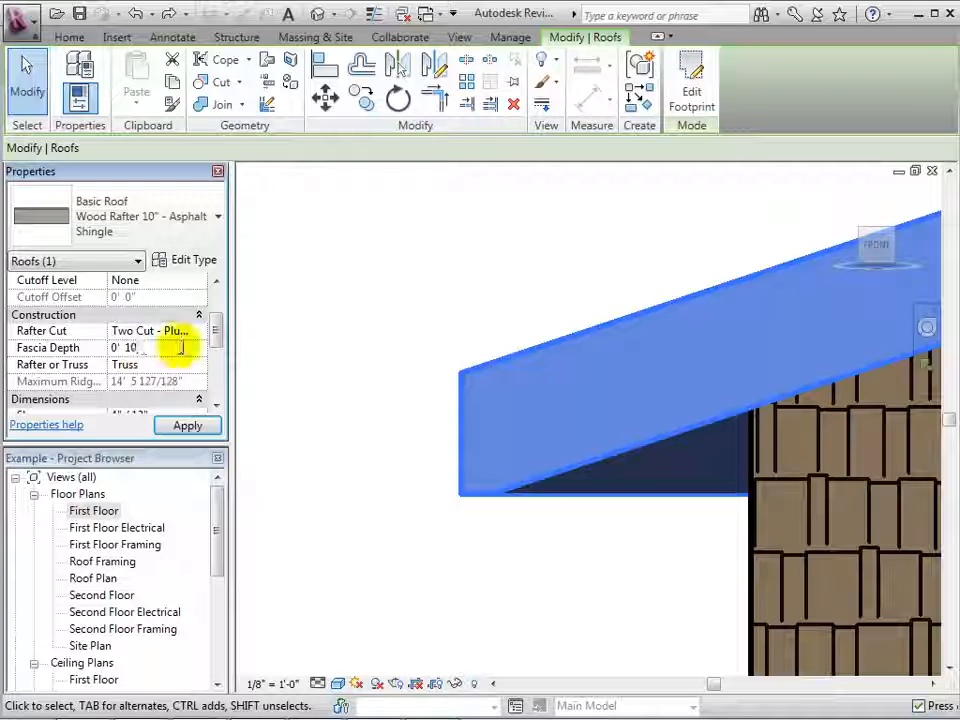
key(BackSpace)
key(BackSpace)
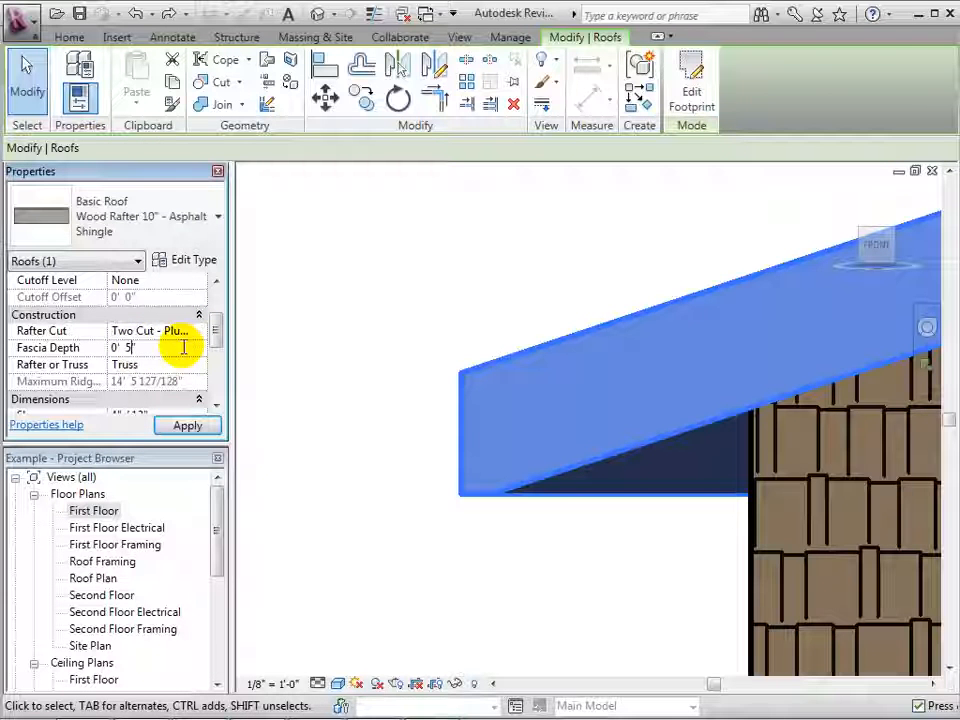
click(184, 426)
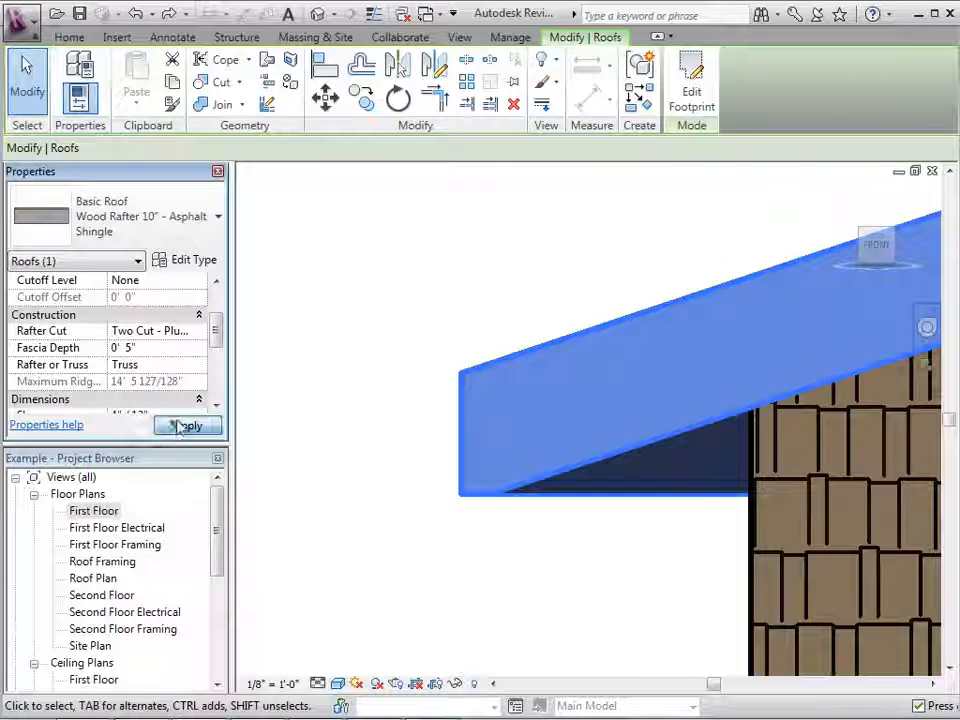
click(399, 456)
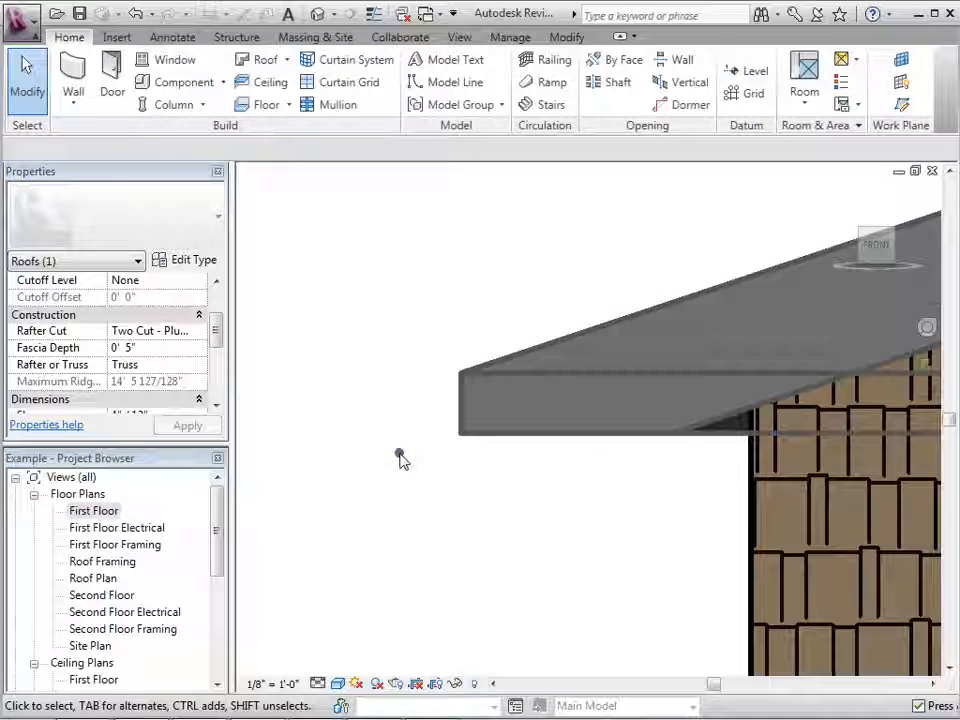
Change the roof's Rafter Cut to Two Cut - Square and apply it.
click(464, 432)
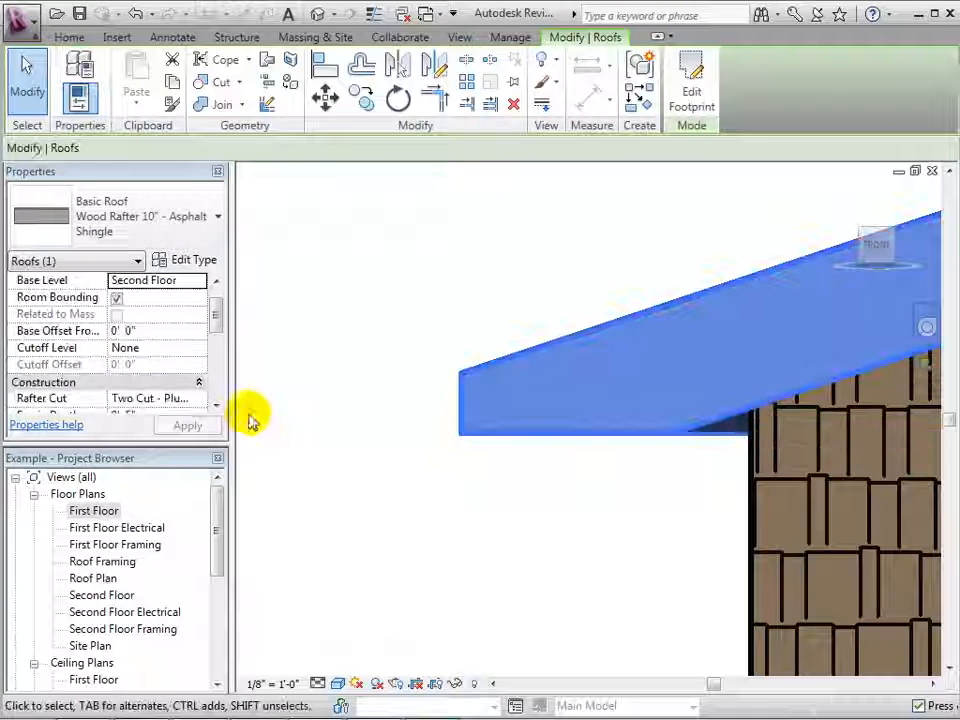
drag(214, 340, 217, 343)
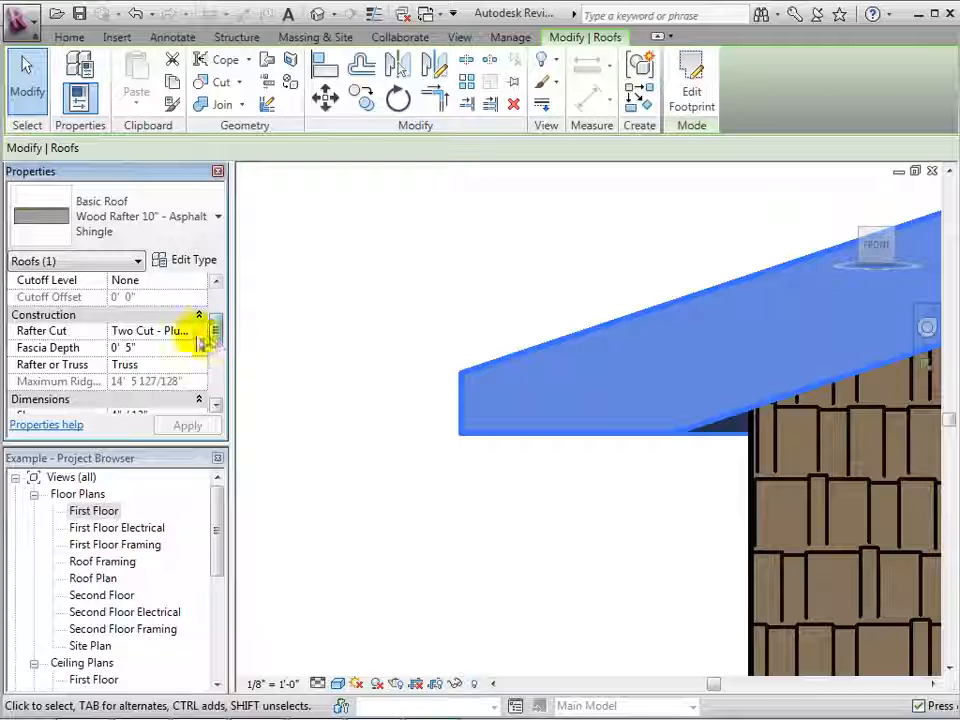
click(195, 332)
click(189, 375)
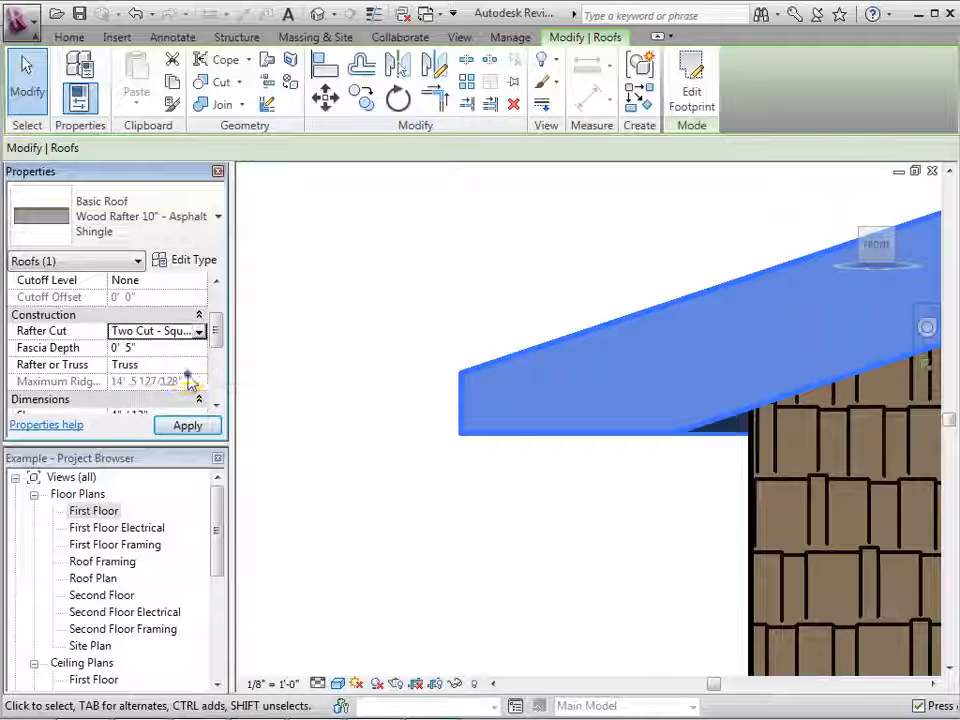
click(188, 427)
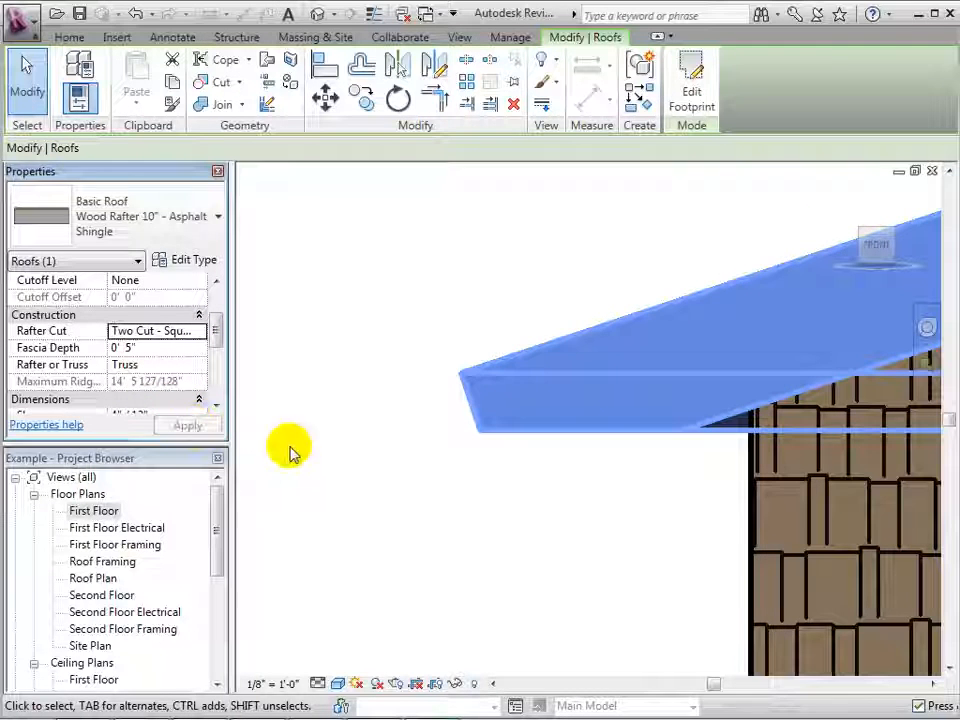
click(377, 440)
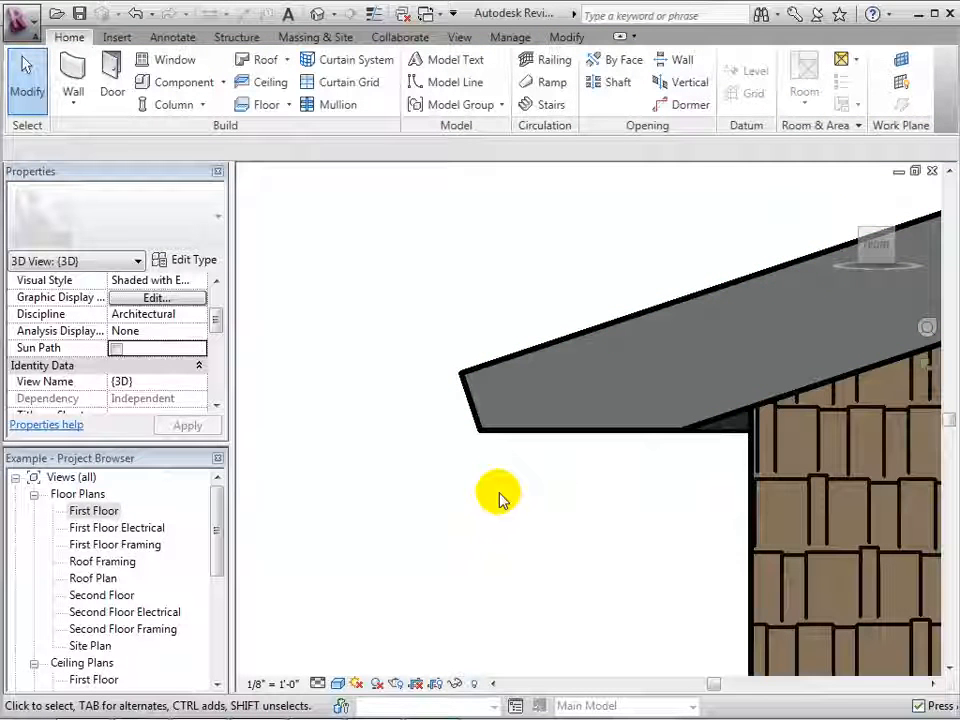
Set the roof's Fascia Depth to 0' 10" and apply it.
click(481, 428)
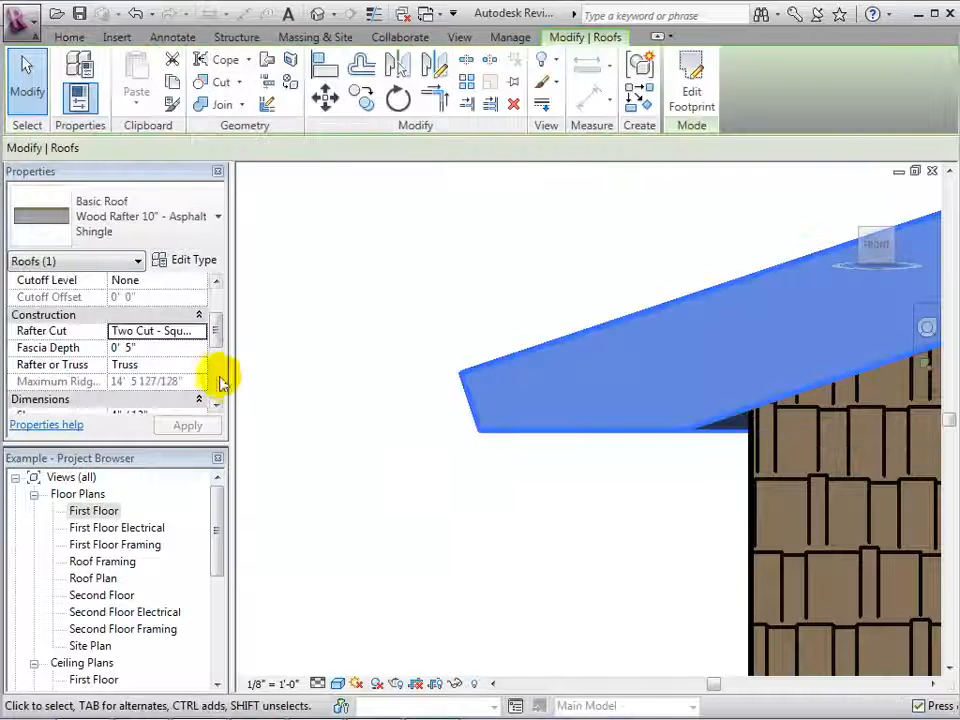
click(129, 358)
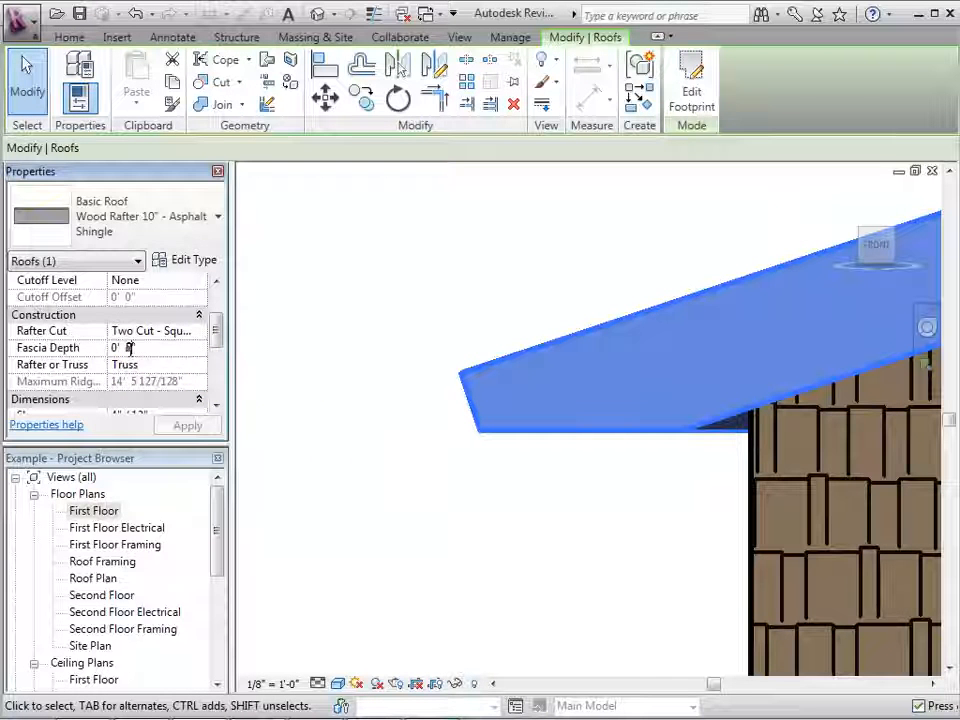
click(155, 347)
text(10")
click(180, 426)
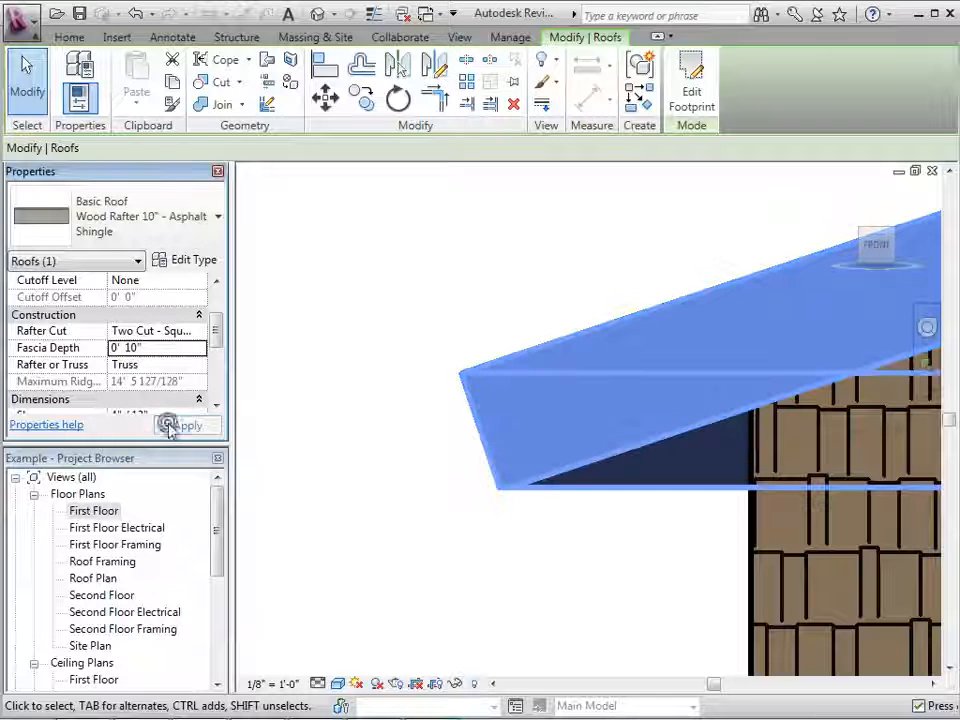
click(390, 458)
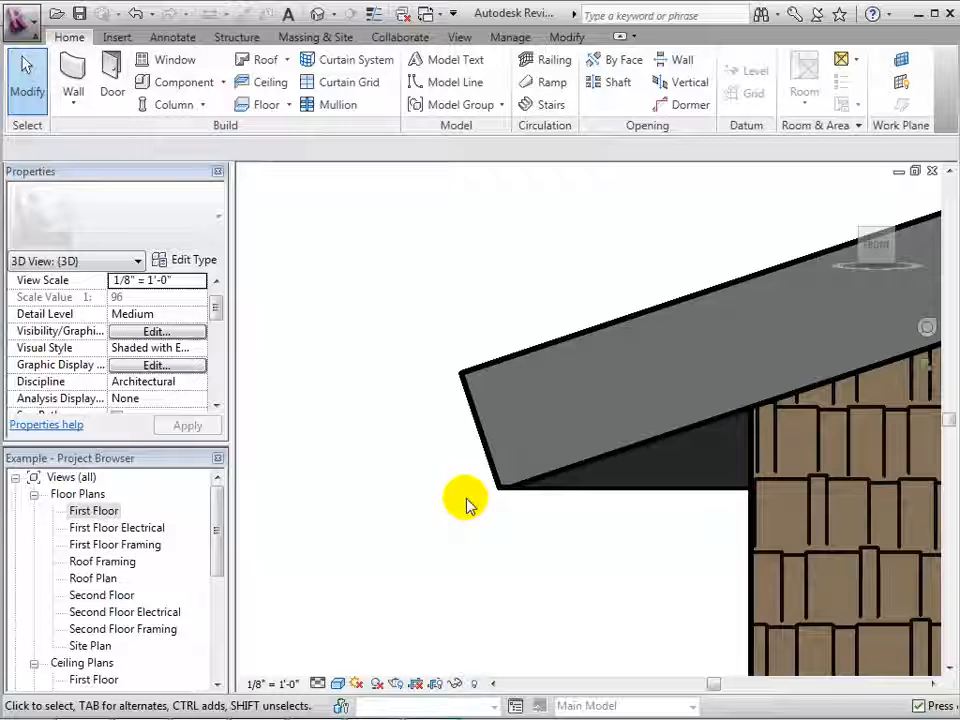
Change the roof's Rafter Cut to Plumb Cut and apply it.
click(479, 441)
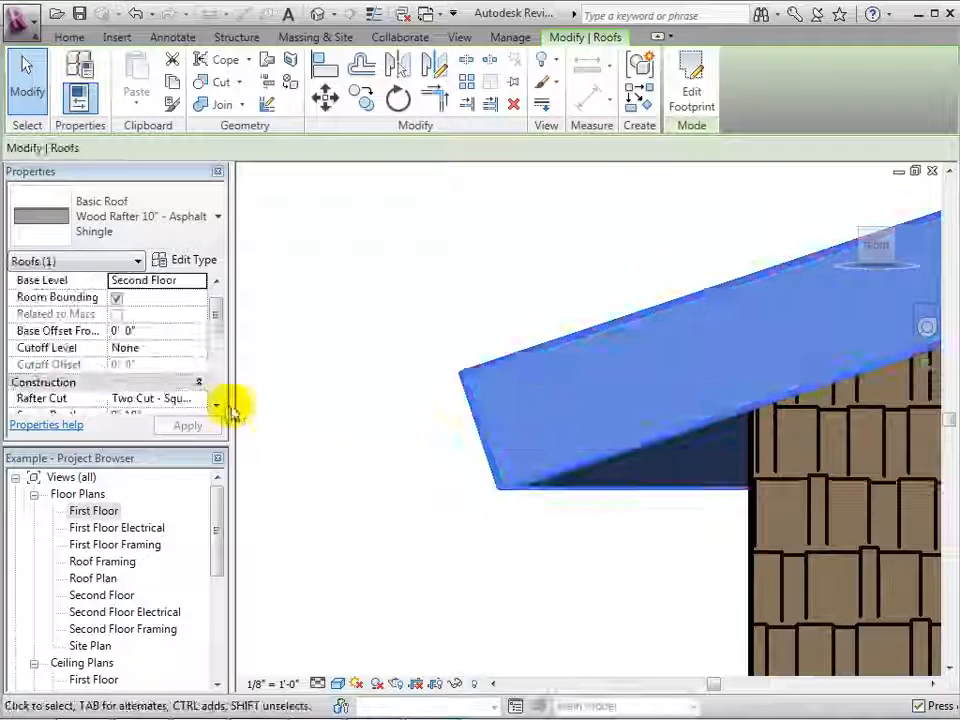
click(216, 405)
click(216, 405)
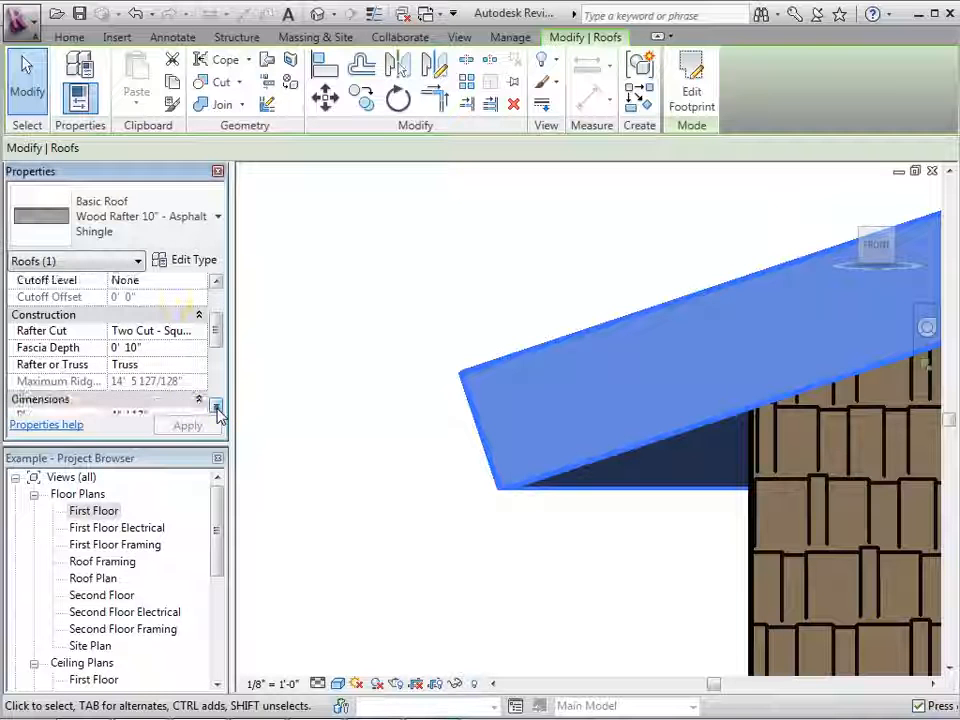
click(203, 331)
click(150, 348)
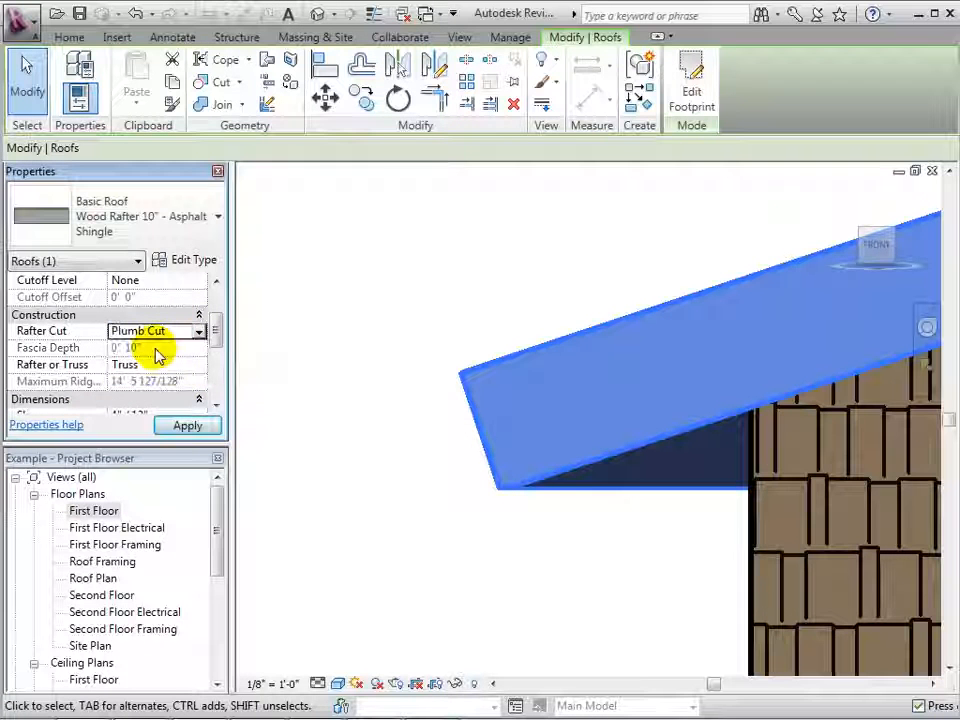
click(188, 427)
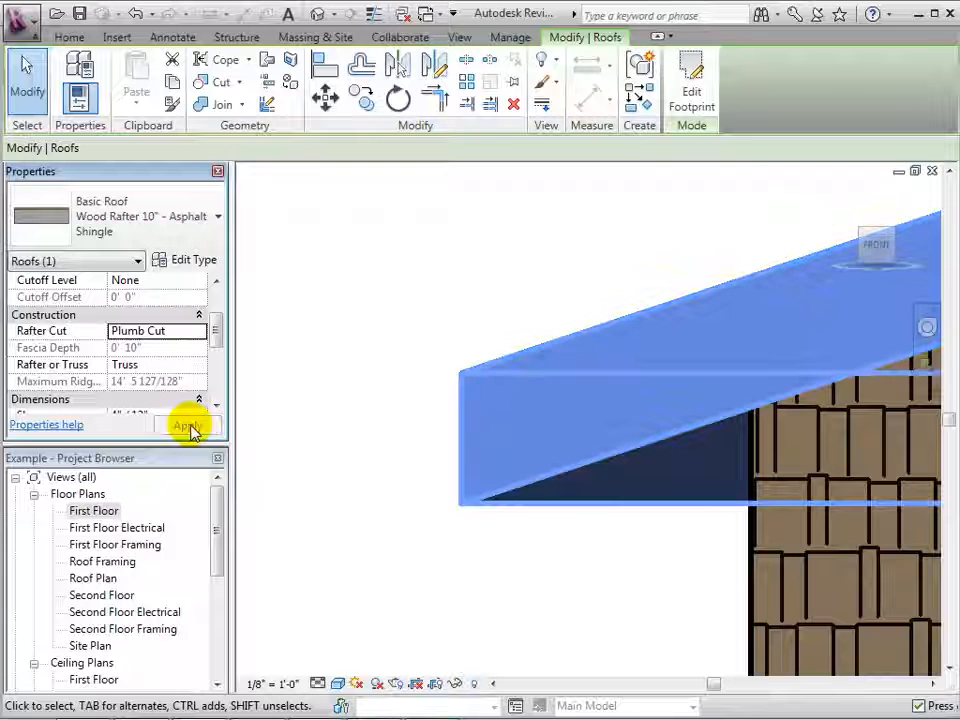
click(420, 442)
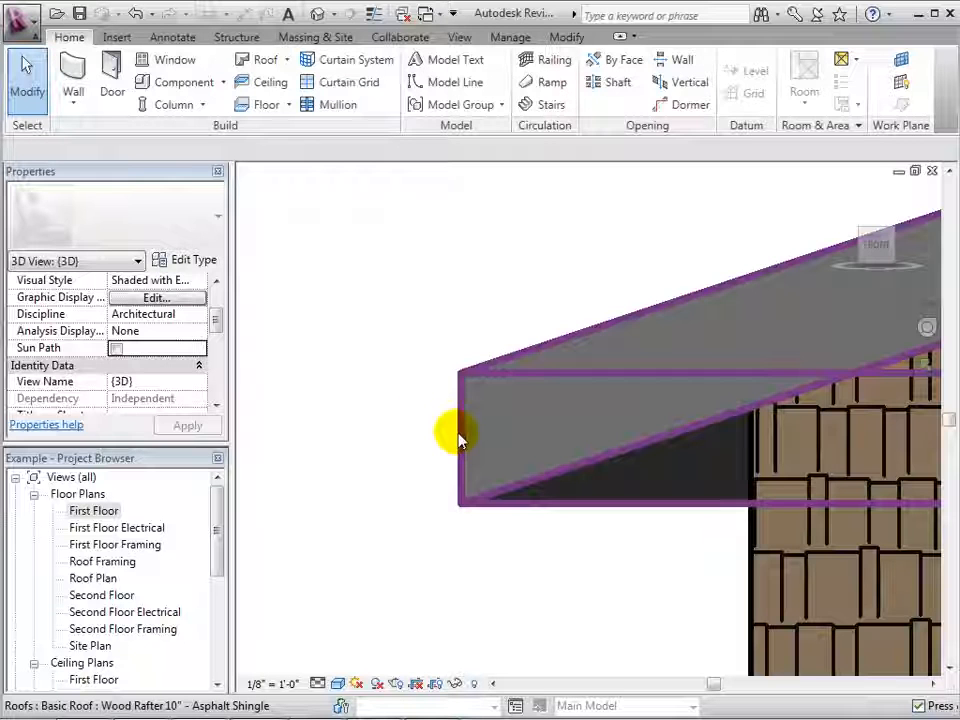
Change the roof's Rafter or Truss setting to Rafter and apply it.
click(457, 439)
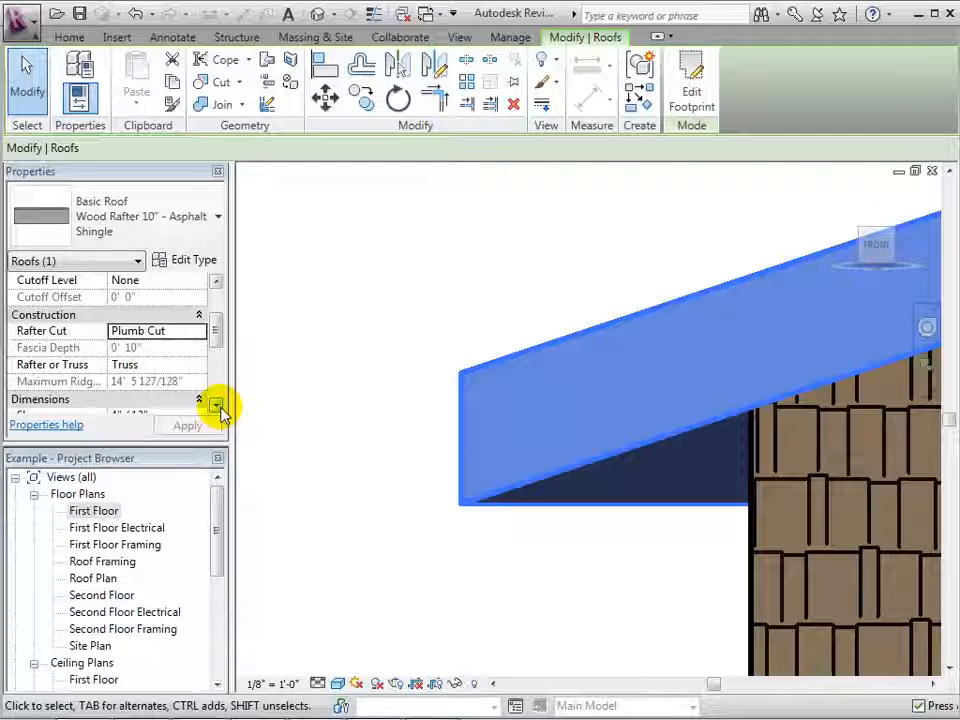
click(161, 349)
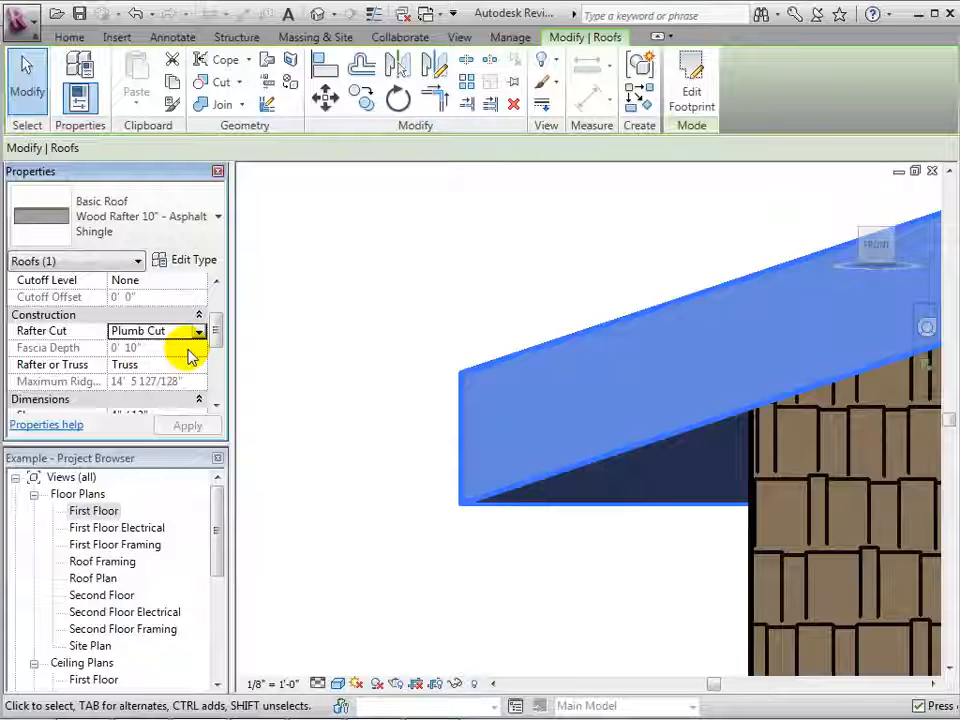
click(203, 366)
click(199, 365)
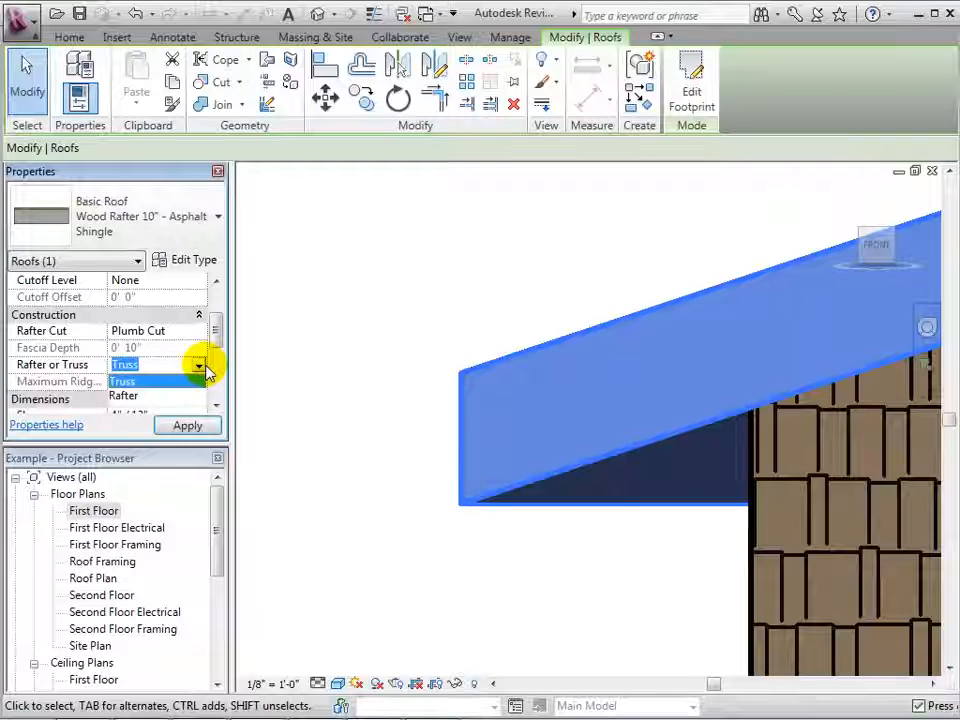
click(190, 427)
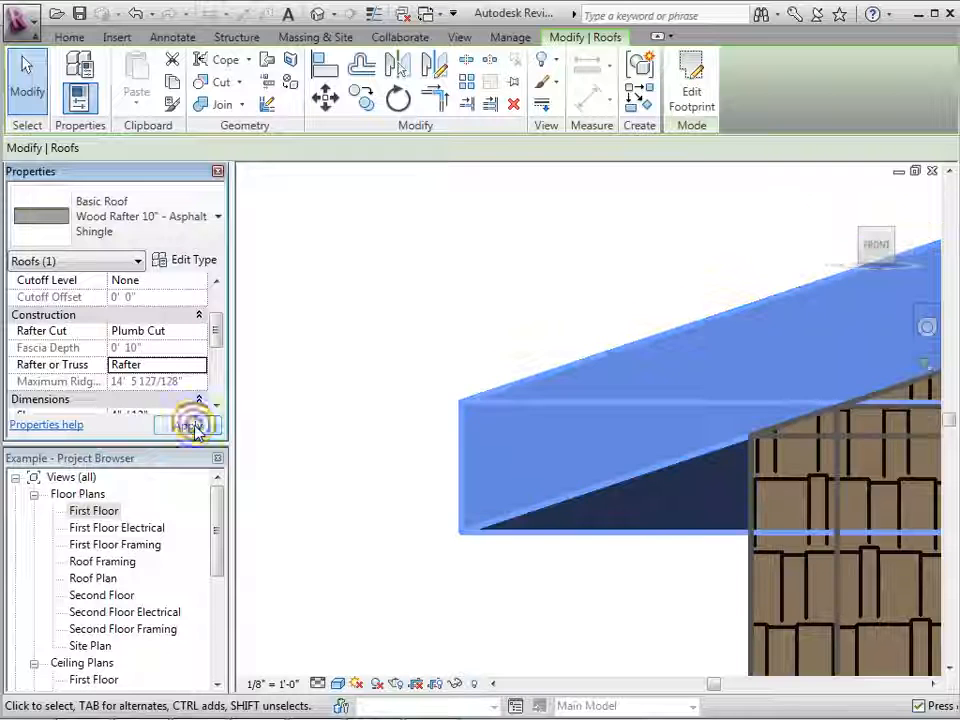
Switch the roof's Rafter or Truss setting back to Truss and apply it.
click(199, 367)
click(199, 366)
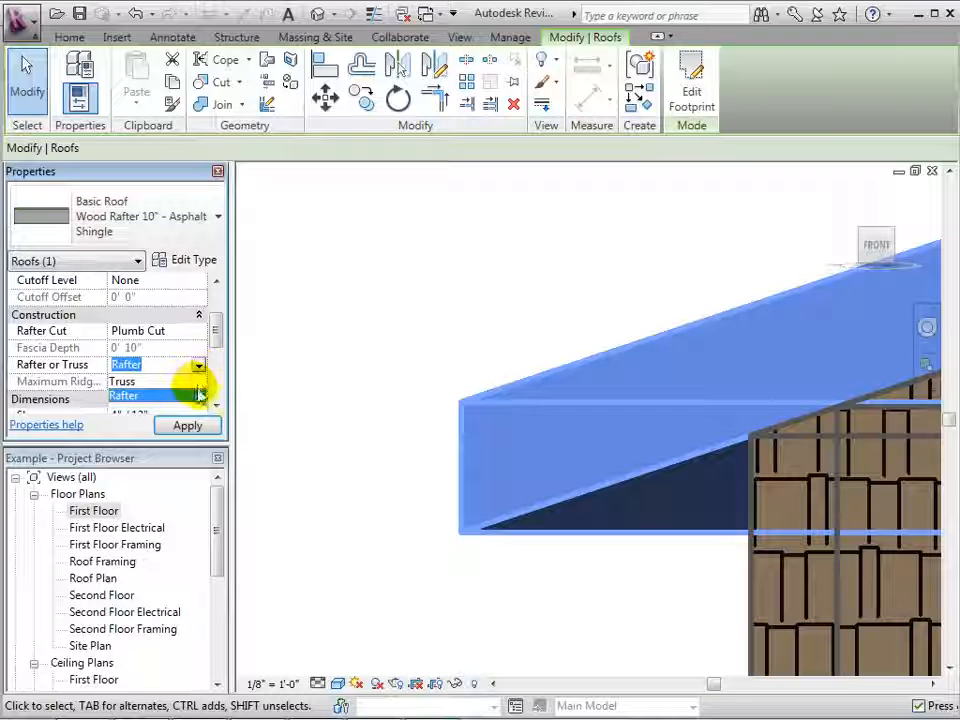
click(196, 383)
click(205, 426)
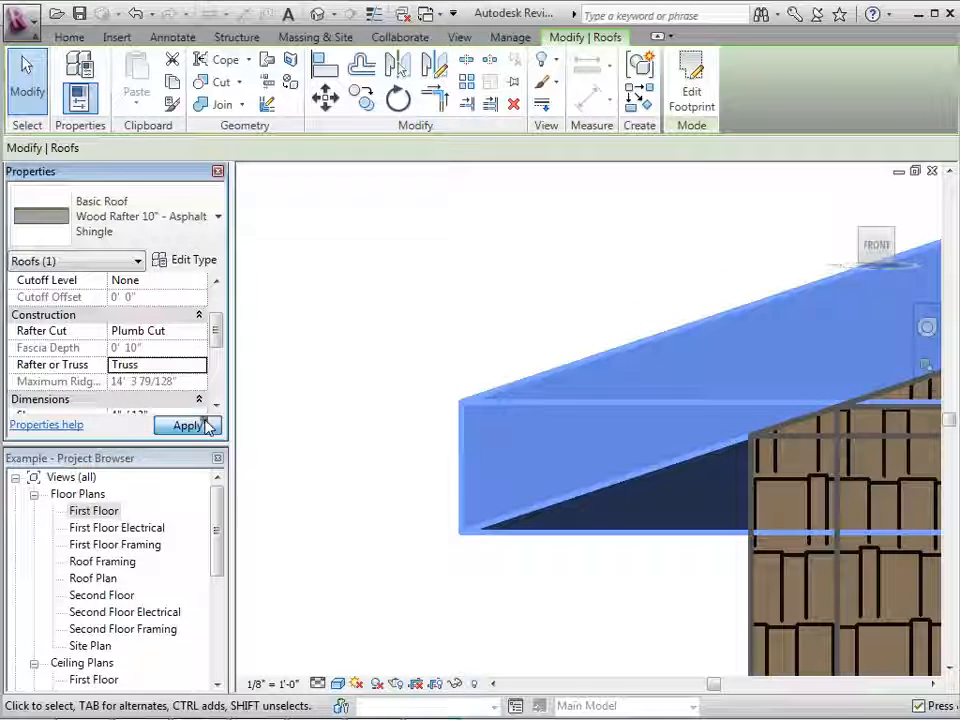
click(337, 447)
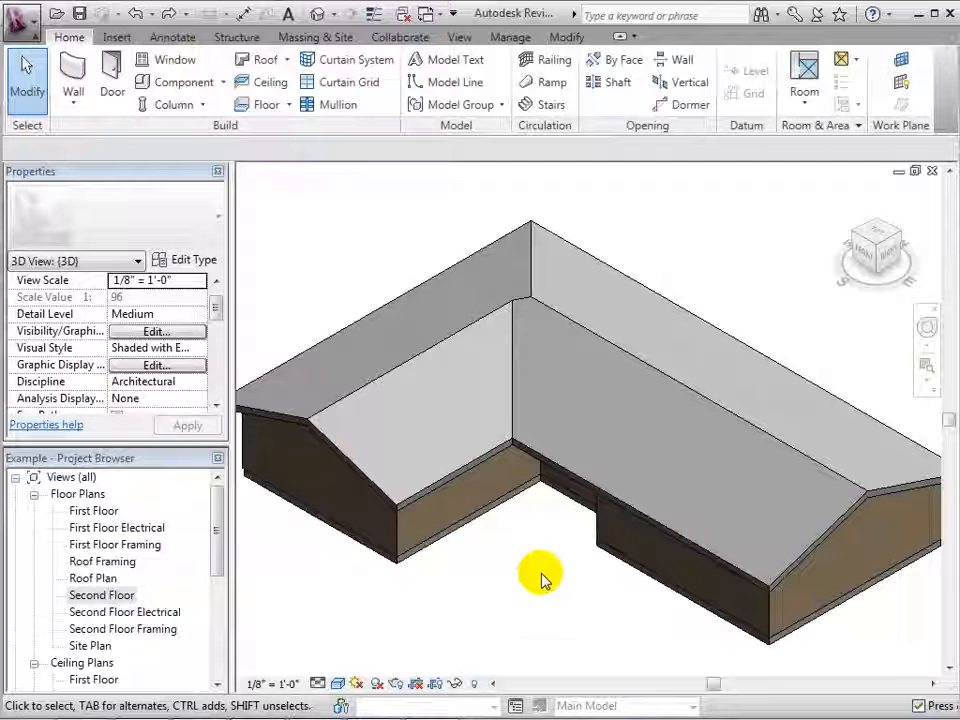
Edit the roof footprint in the Second Floor plan, setting the horizontal inner eave's overhang to 4' 0", and finish the sketch.
click(518, 448)
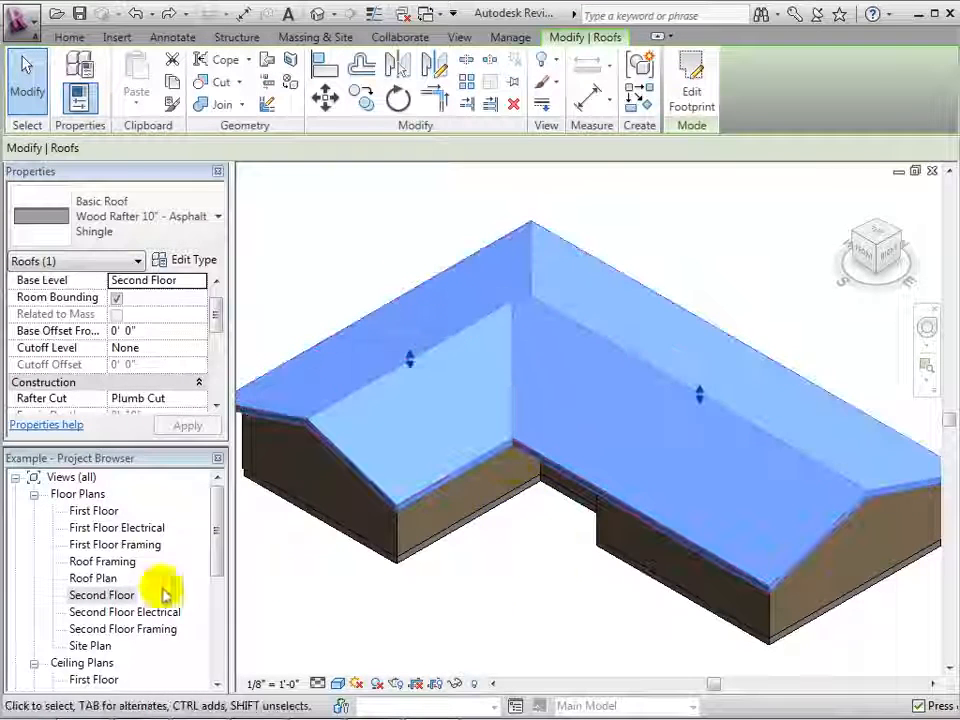
click(682, 84)
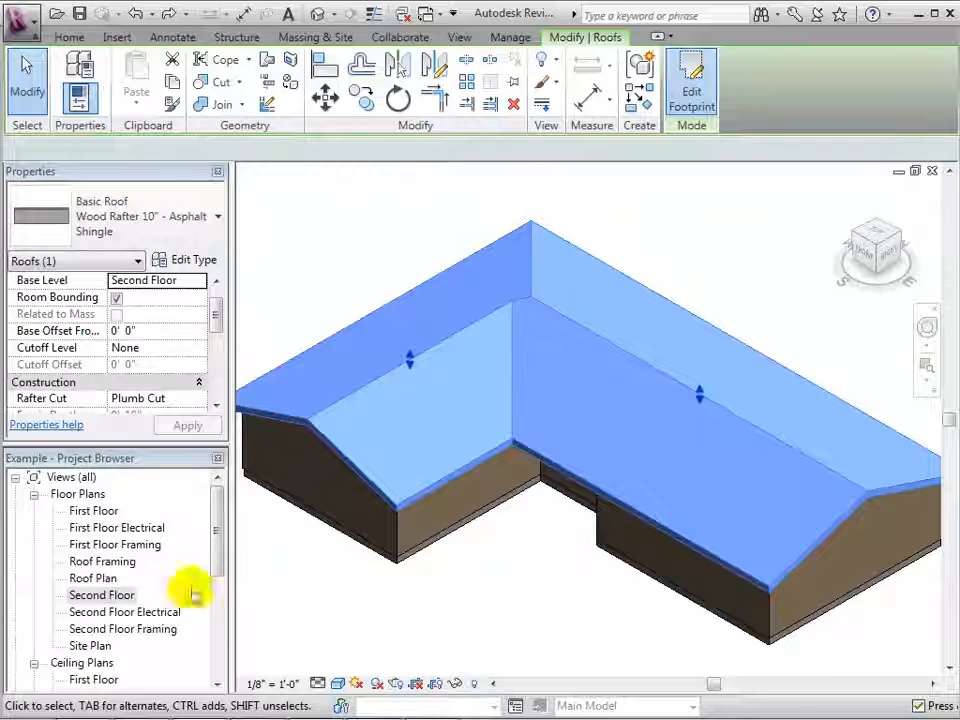
double_click(100, 597)
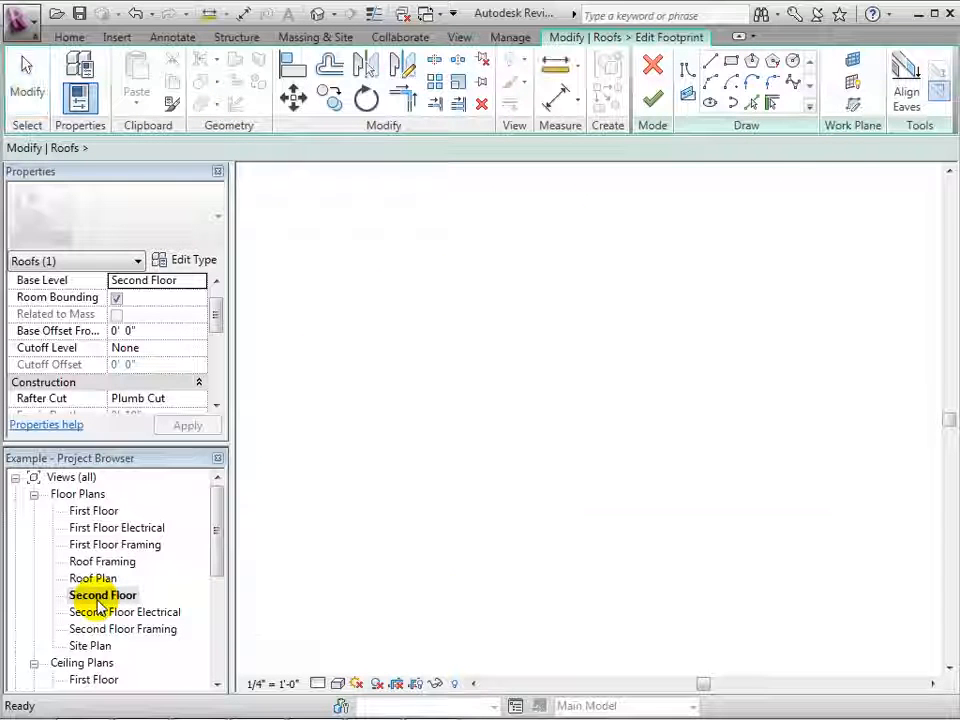
click(597, 471)
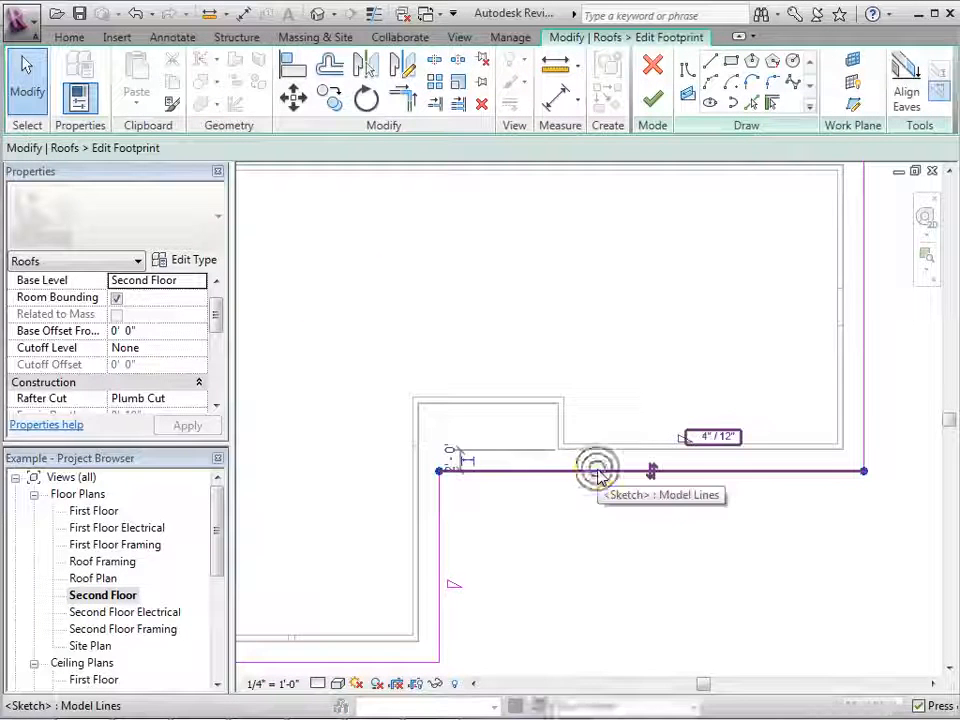
click(596, 469)
click(272, 147)
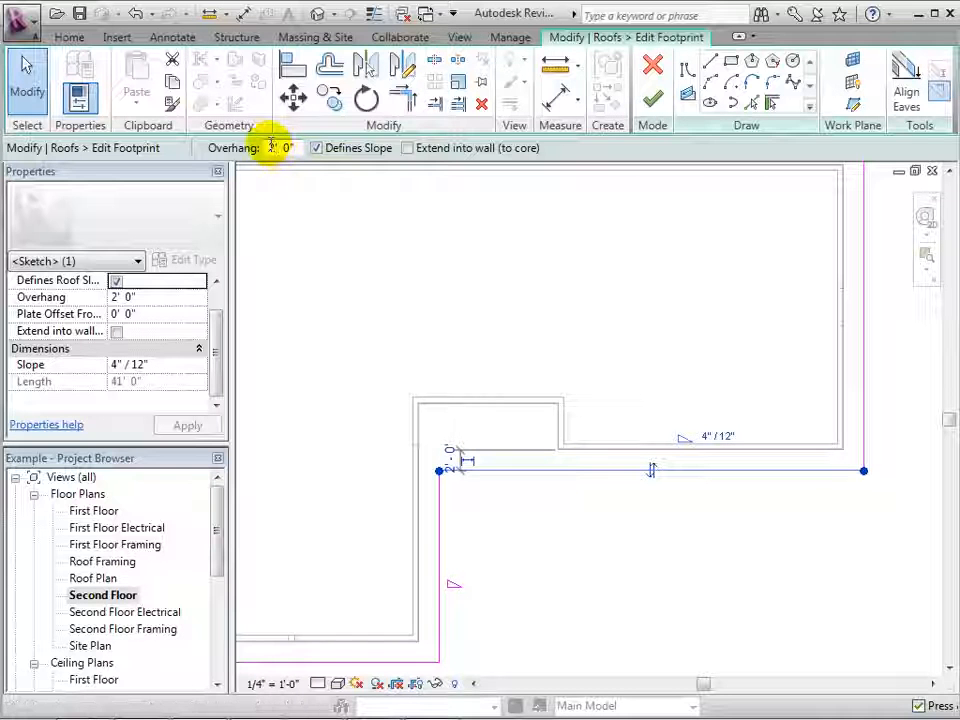
text(4)
key(Return)
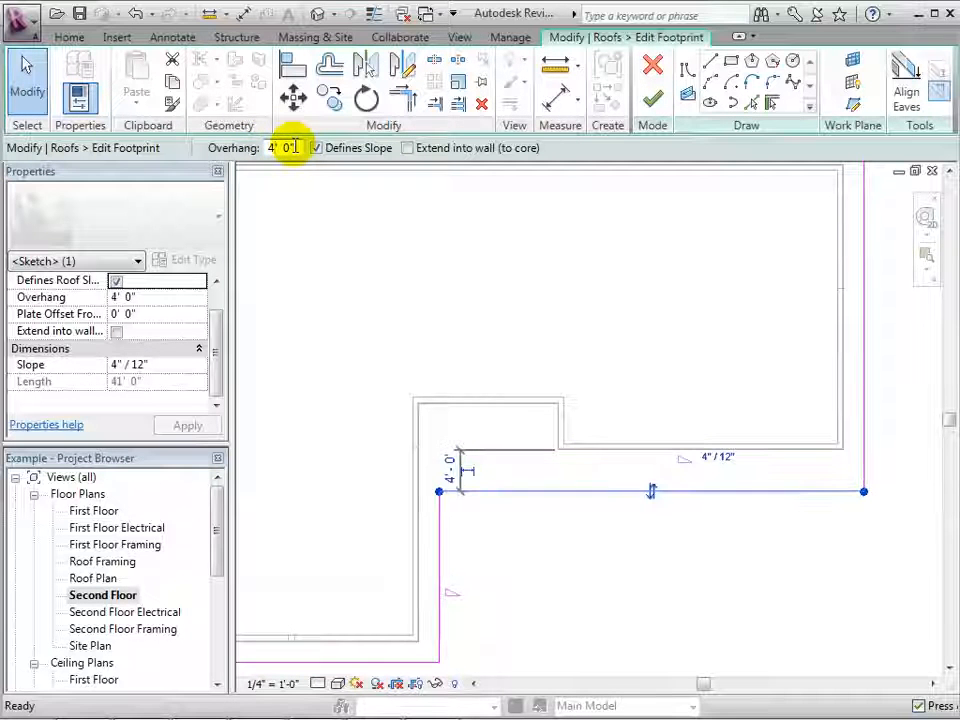
click(648, 98)
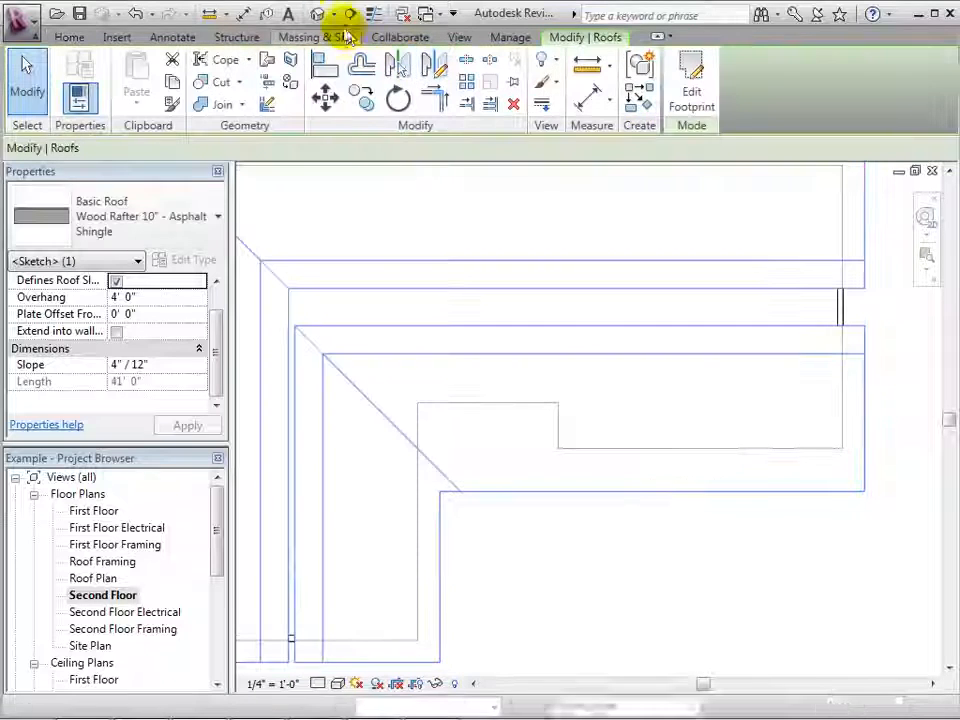
Inspect the eaves at the roof's inside corner in 3D and reopen the roof footprint for editing in the Second Floor plan.
click(317, 14)
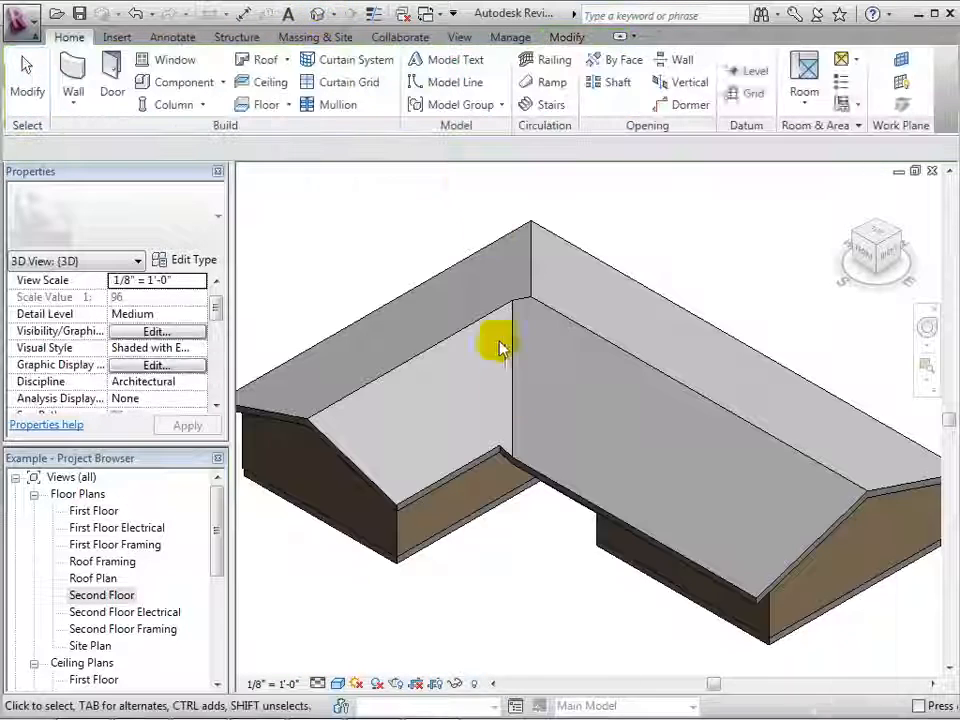
scroll(527, 562, up, 2)
scroll(534, 529, down, 1)
mouse_move(874, 240)
mouse_down()
mouse_move(900, 246)
mouse_move(872, 250)
mouse_up()
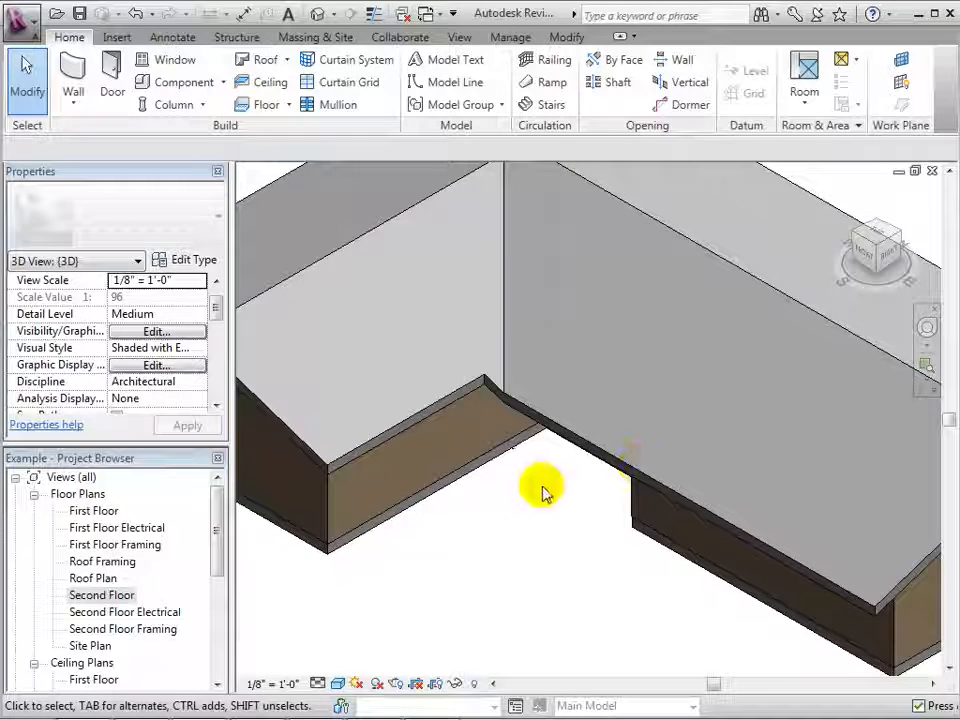
click(581, 445)
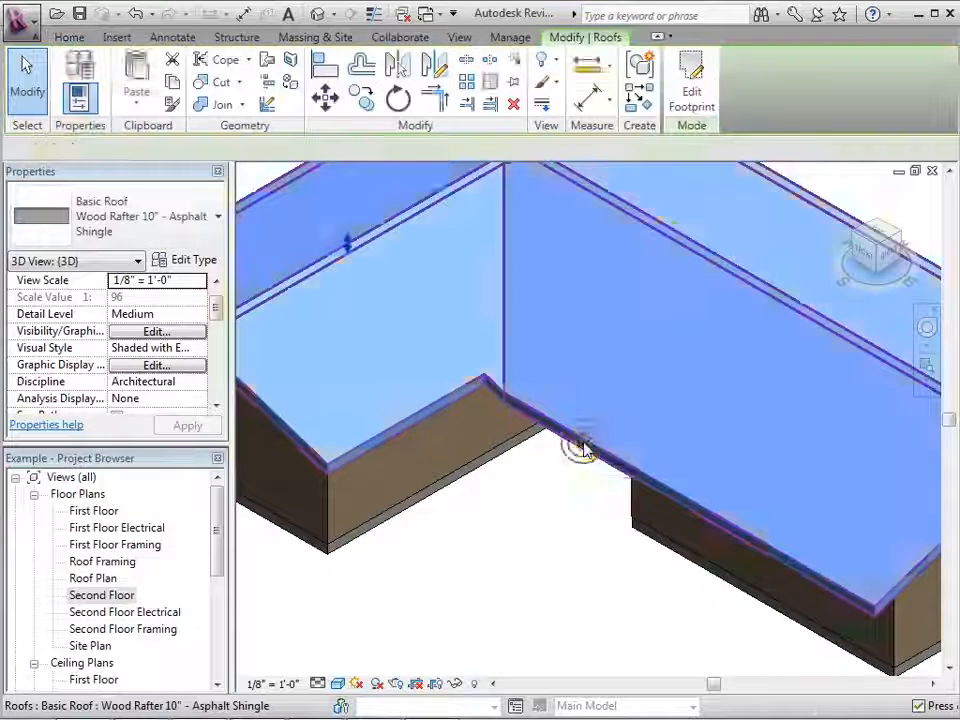
click(693, 95)
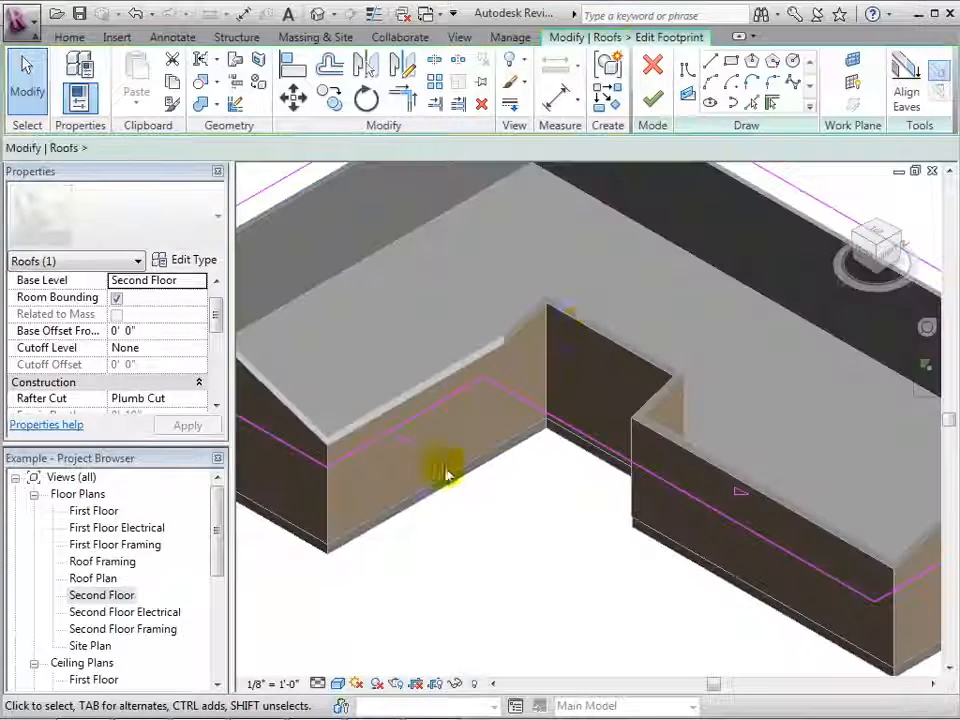
double_click(100, 596)
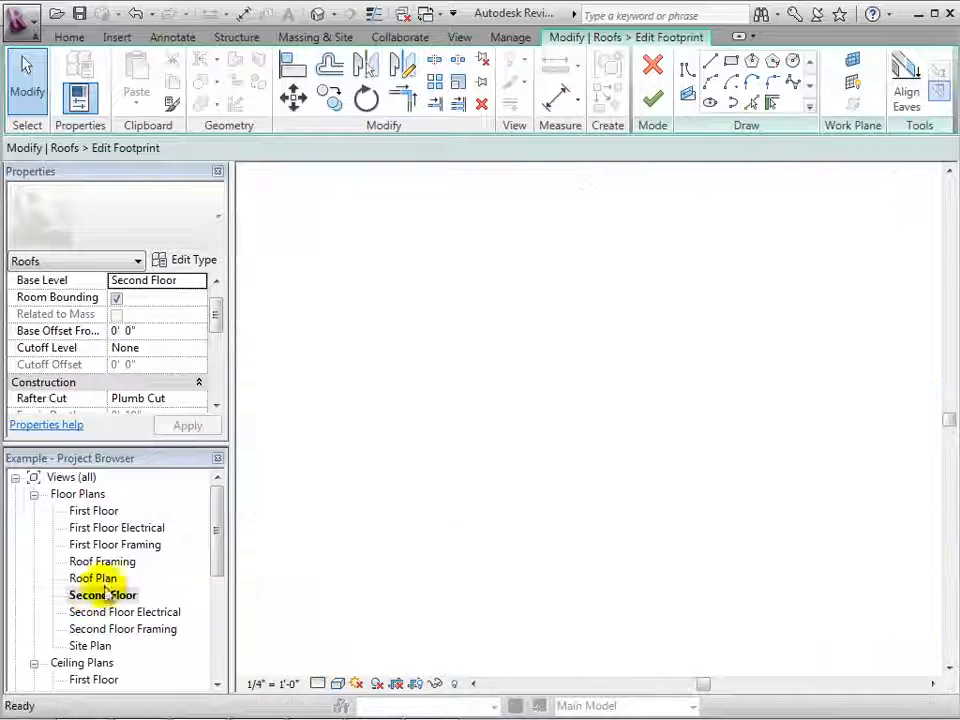
Align the vertical inner eave to the 4' overhang eave with Align Eaves set to Adjust Overhang, and finish the footprint sketch.
click(906, 98)
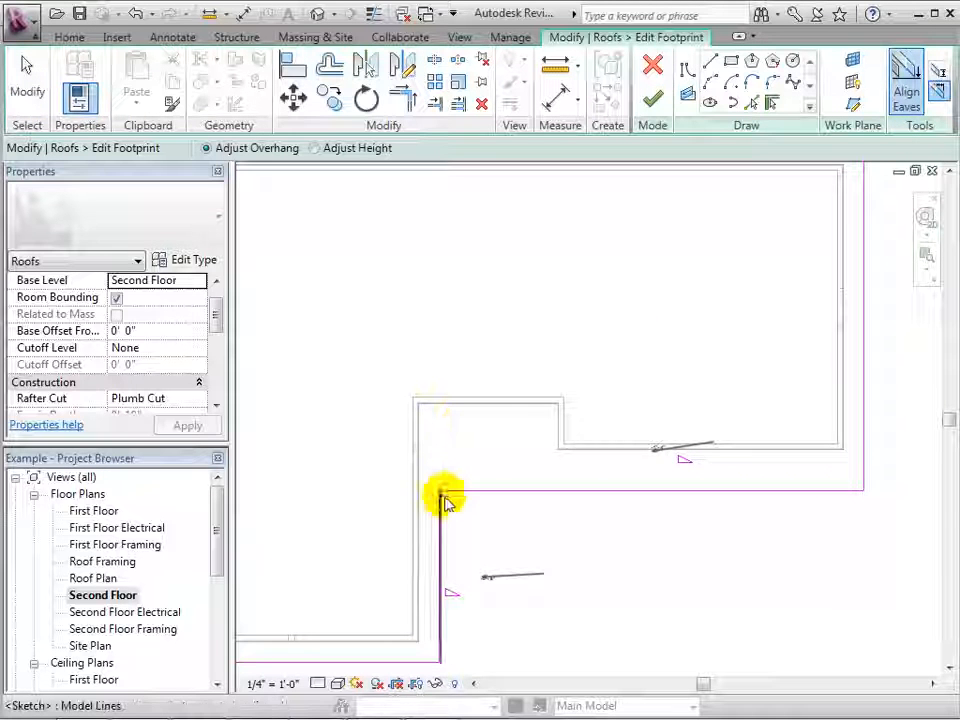
click(508, 492)
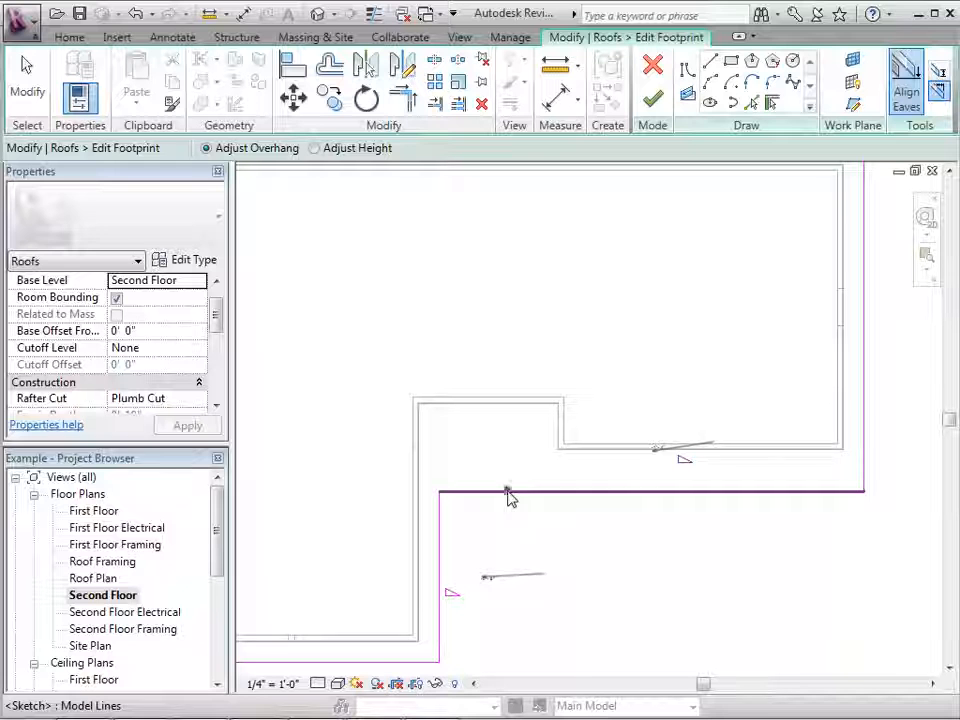
click(439, 551)
click(499, 551)
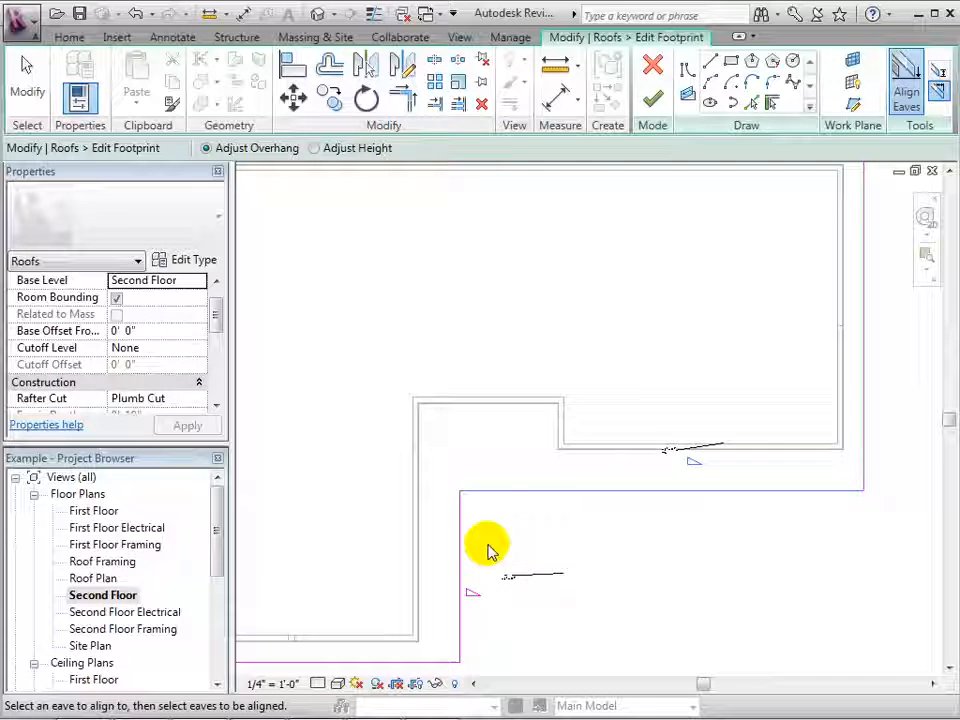
click(652, 98)
click(537, 250)
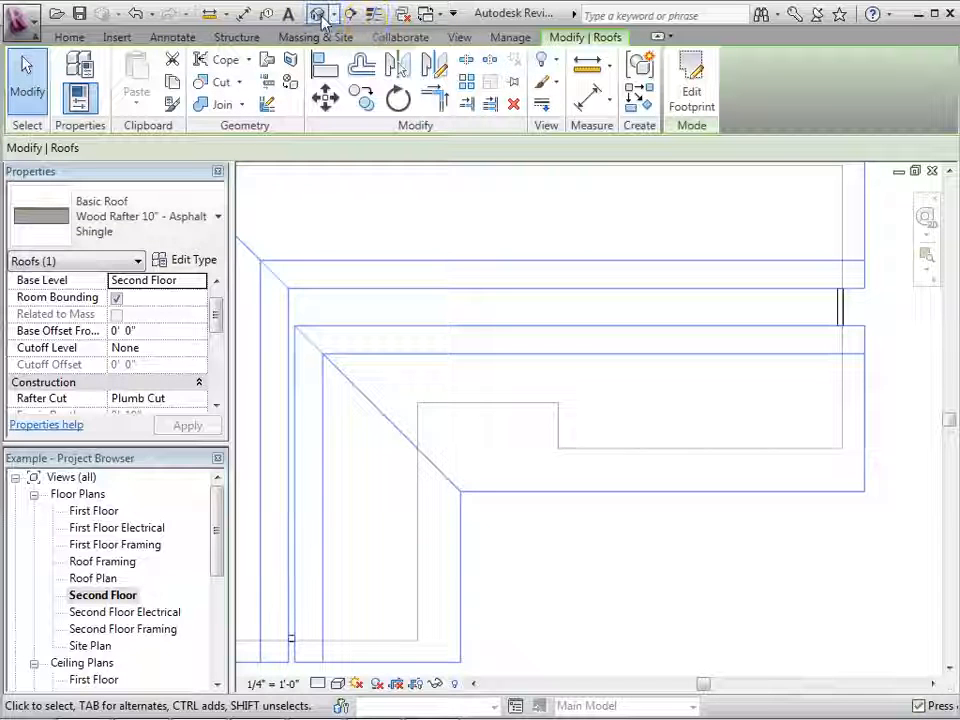
In the 3D view, add a Bevel 5" x 5" gutter along the two eaves meeting at the roof's inside corner.
click(318, 15)
click(513, 497)
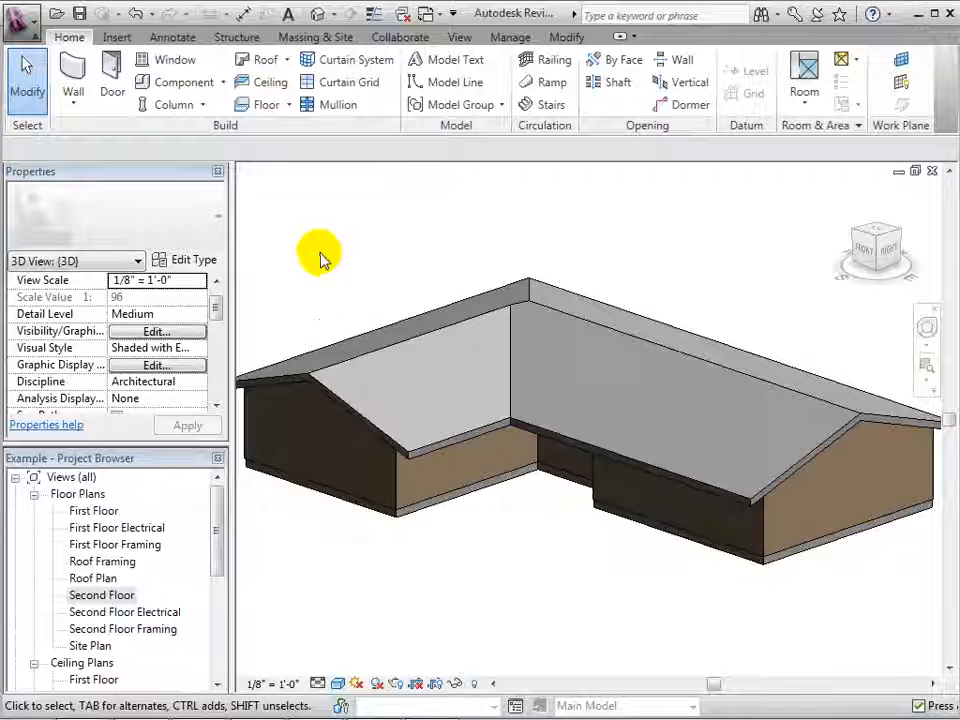
click(287, 61)
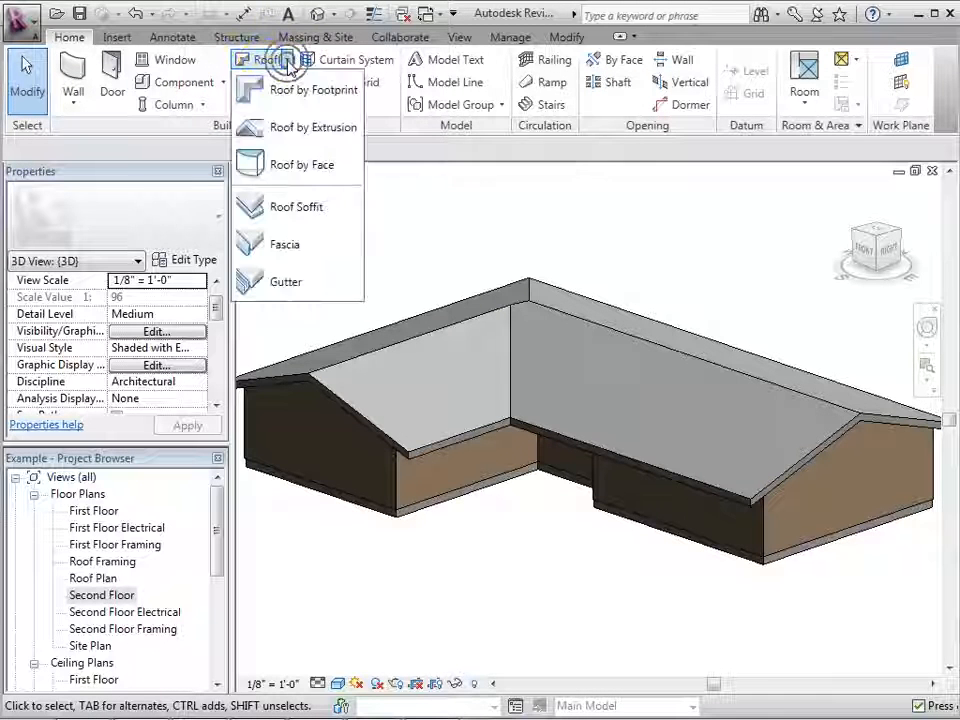
click(306, 281)
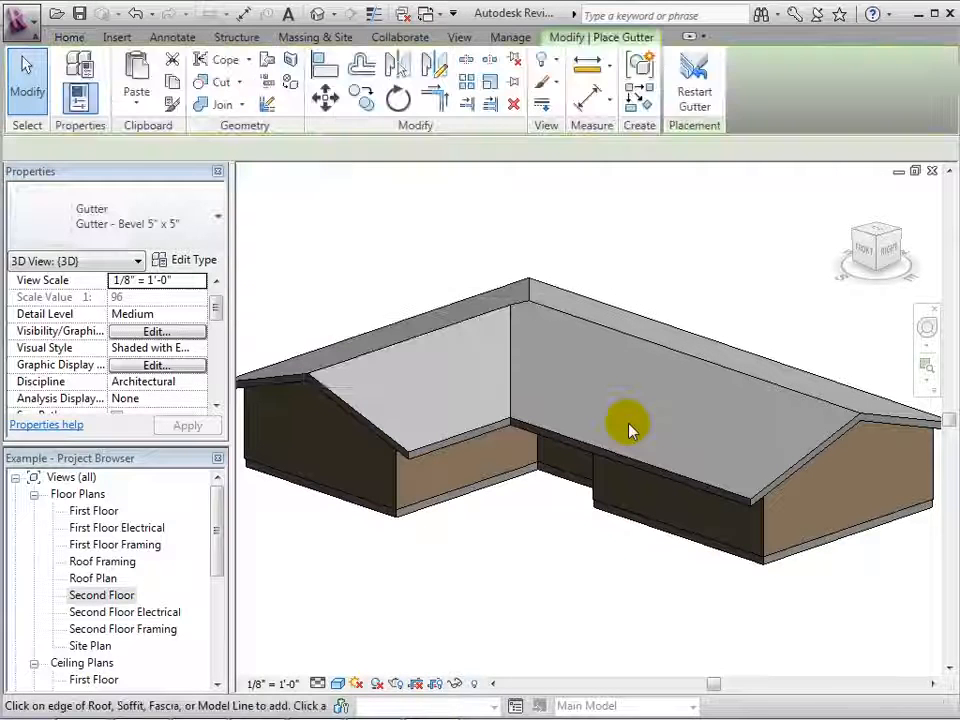
click(458, 440)
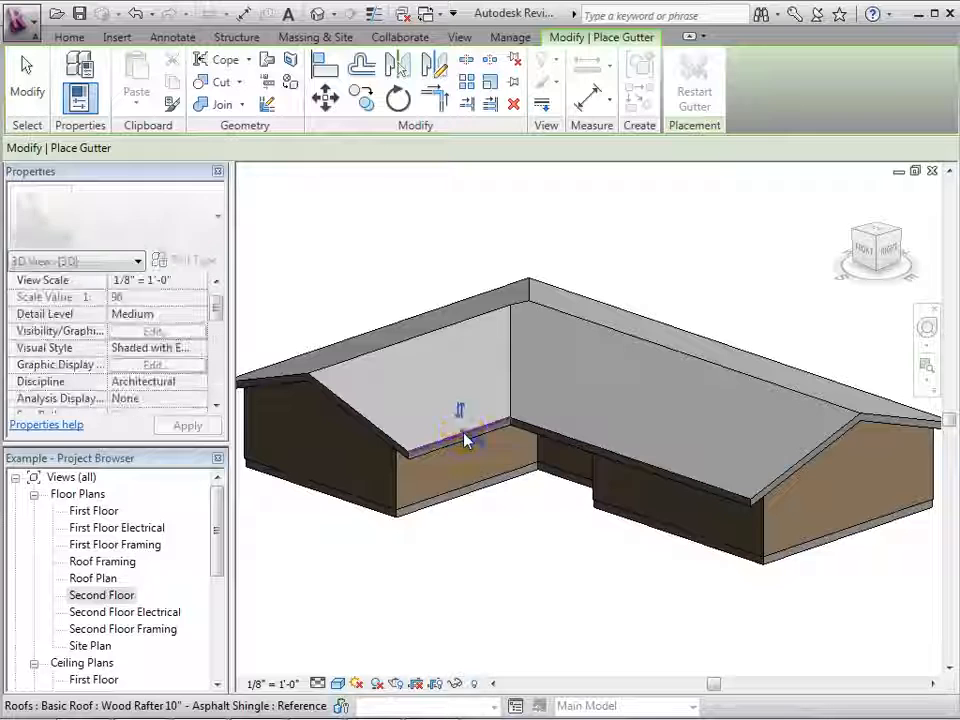
click(591, 444)
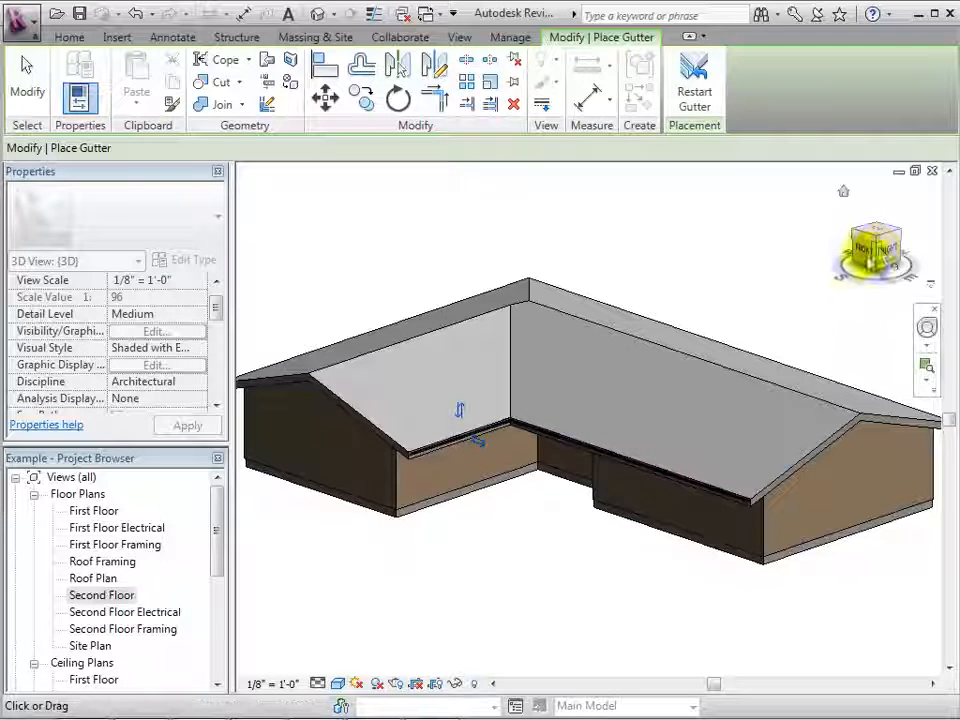
drag(880, 255, 833, 268)
scroll(656, 553, up, 6)
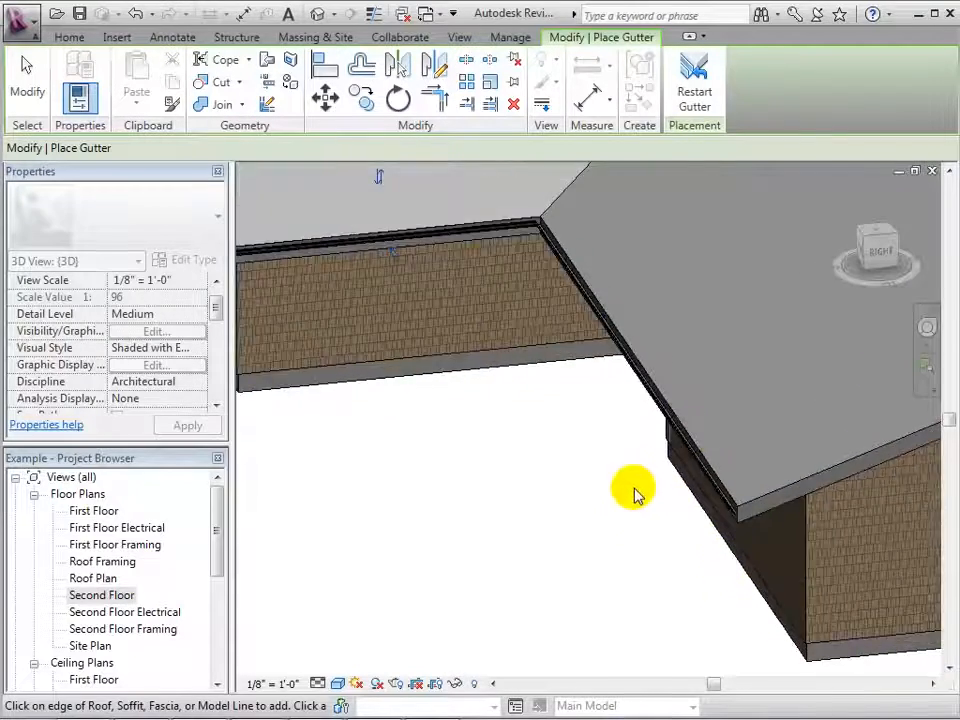
middle_drag(625, 410, 590, 510)
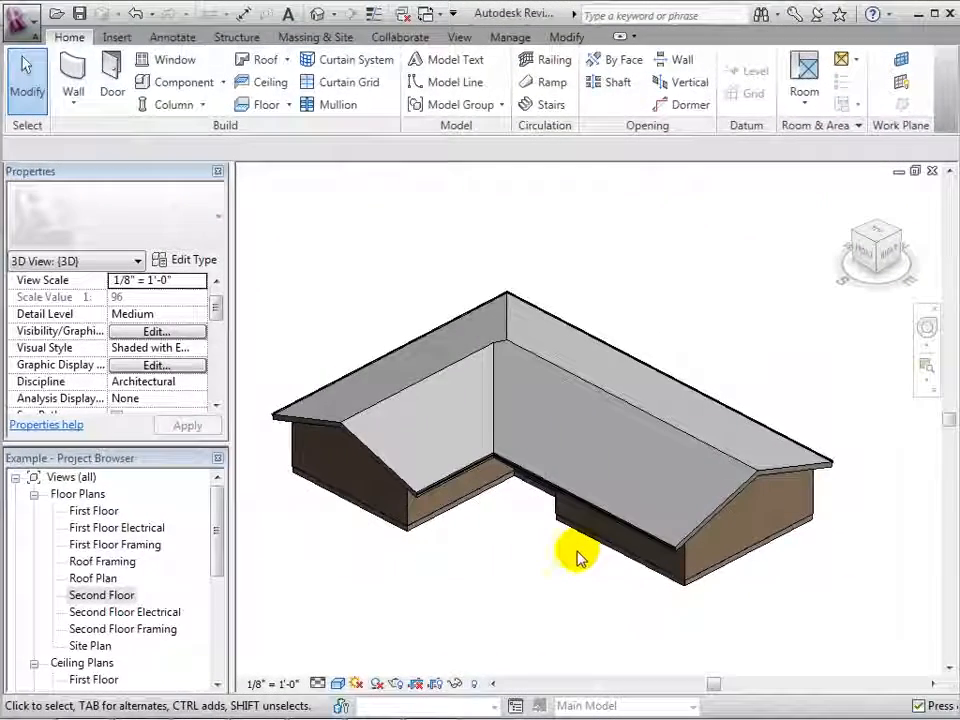
Duplicate the L-shaped roof's type as Spanish Tile.
middle_drag(797, 617, 829, 621)
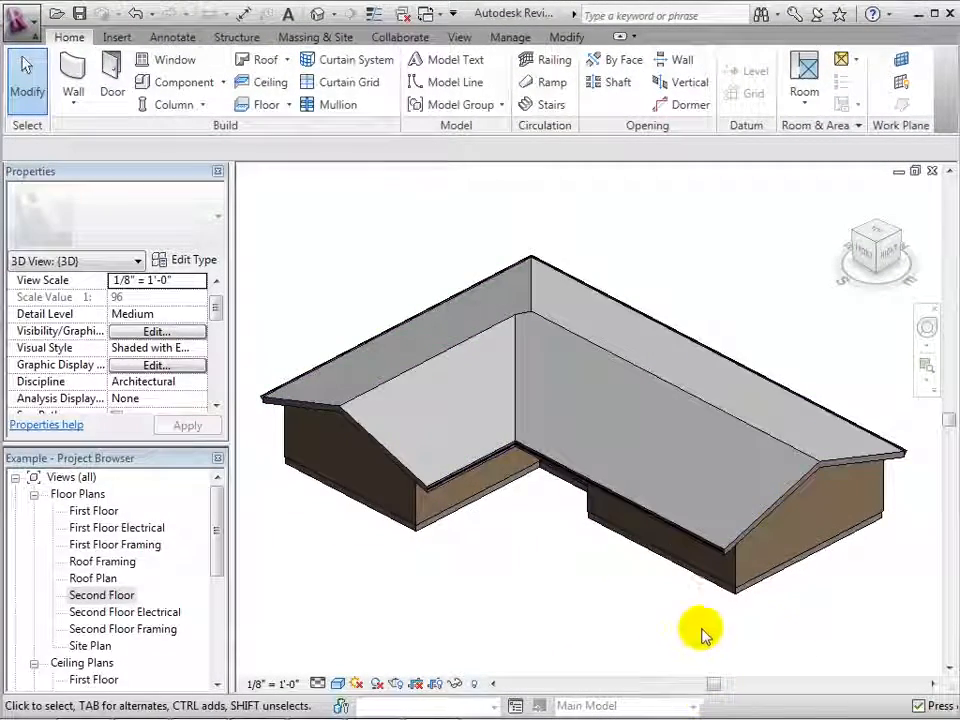
click(754, 521)
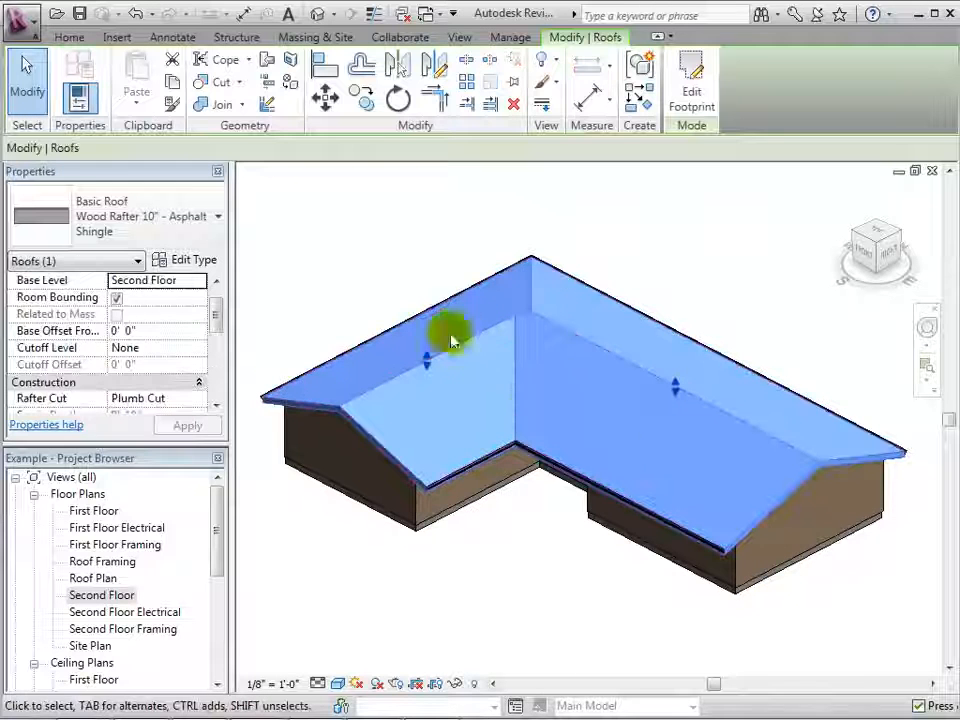
click(197, 262)
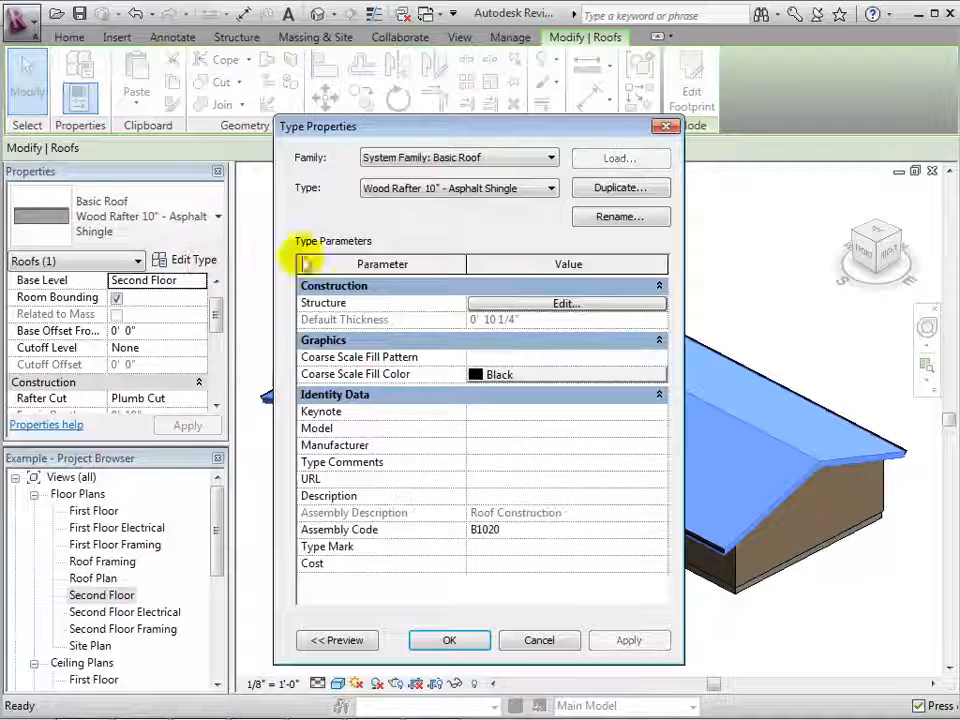
click(598, 192)
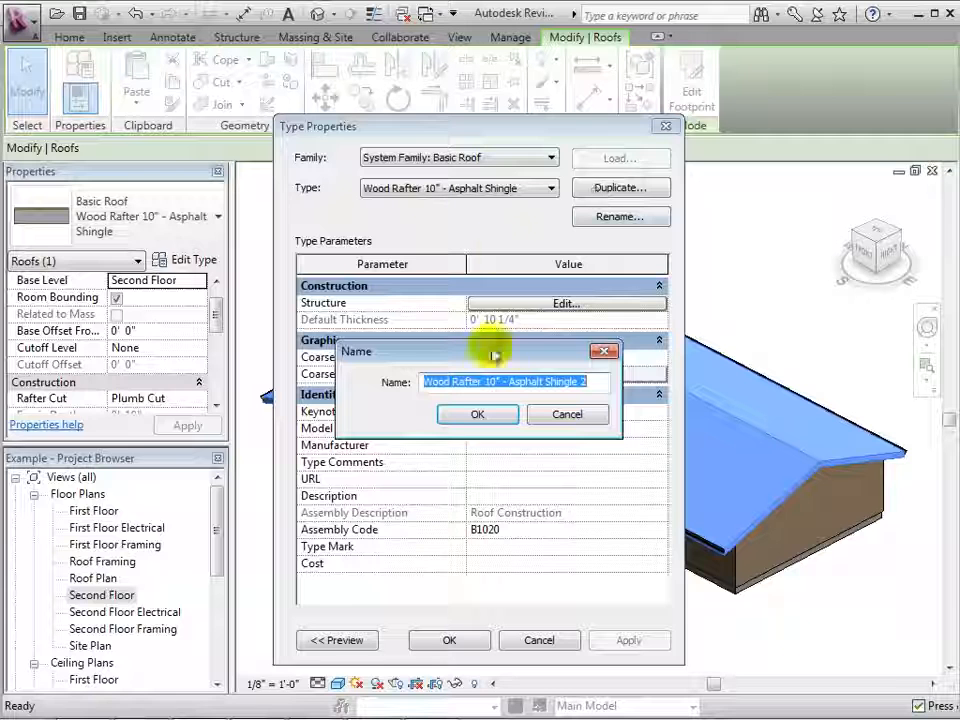
text(Spanish Tile)
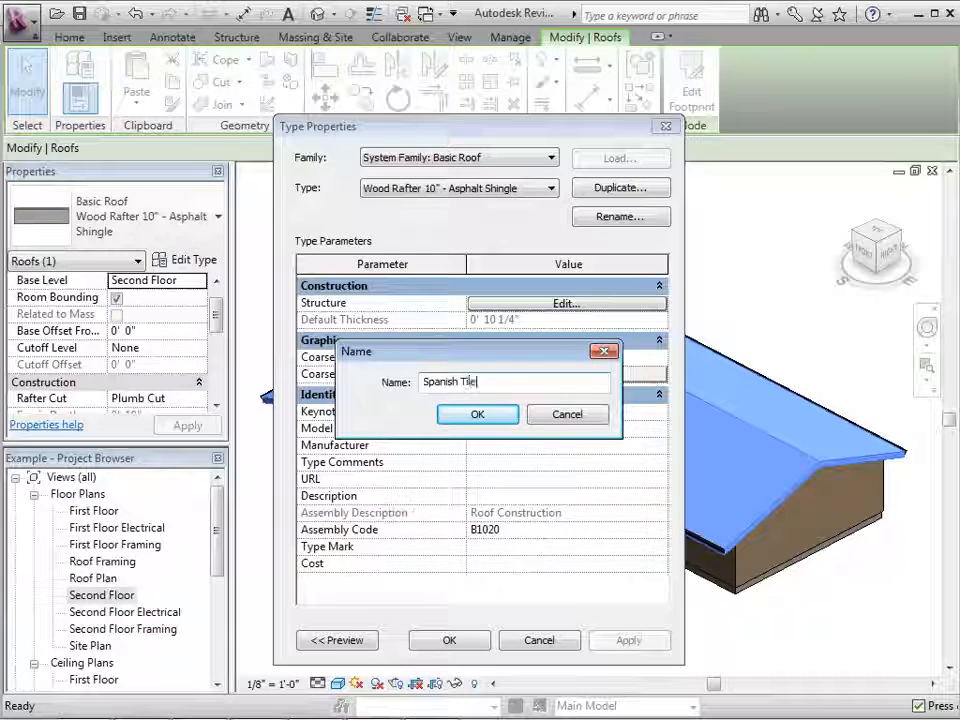
click(478, 414)
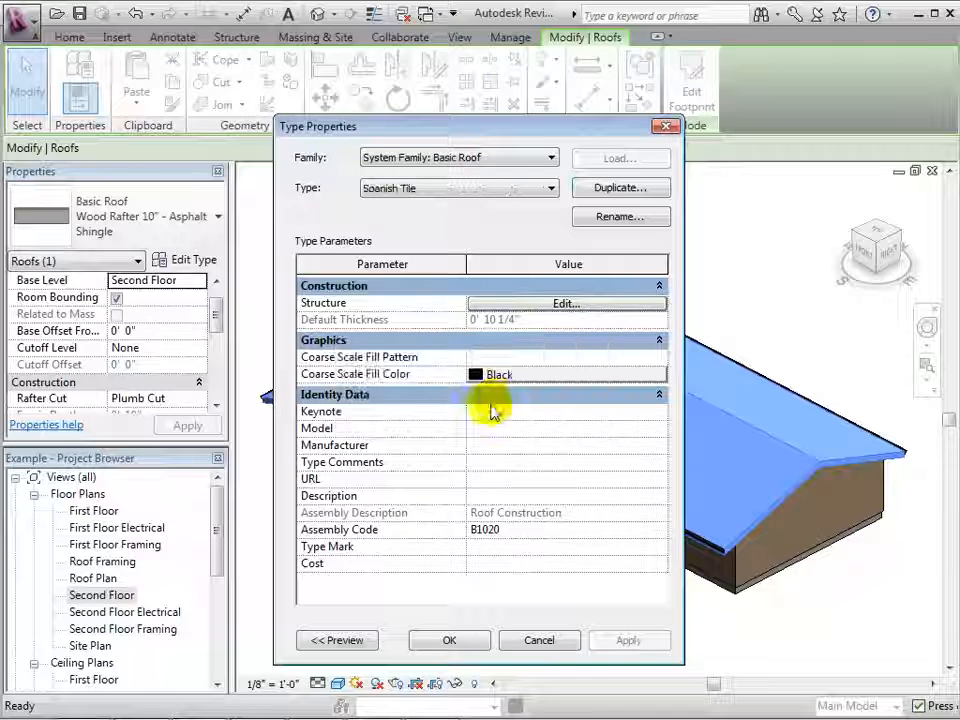
Open the Spanish Tile roof type's structure and, from its Finish 1 layer material, duplicate the Tile material as Spanish Tile.
click(566, 304)
click(519, 289)
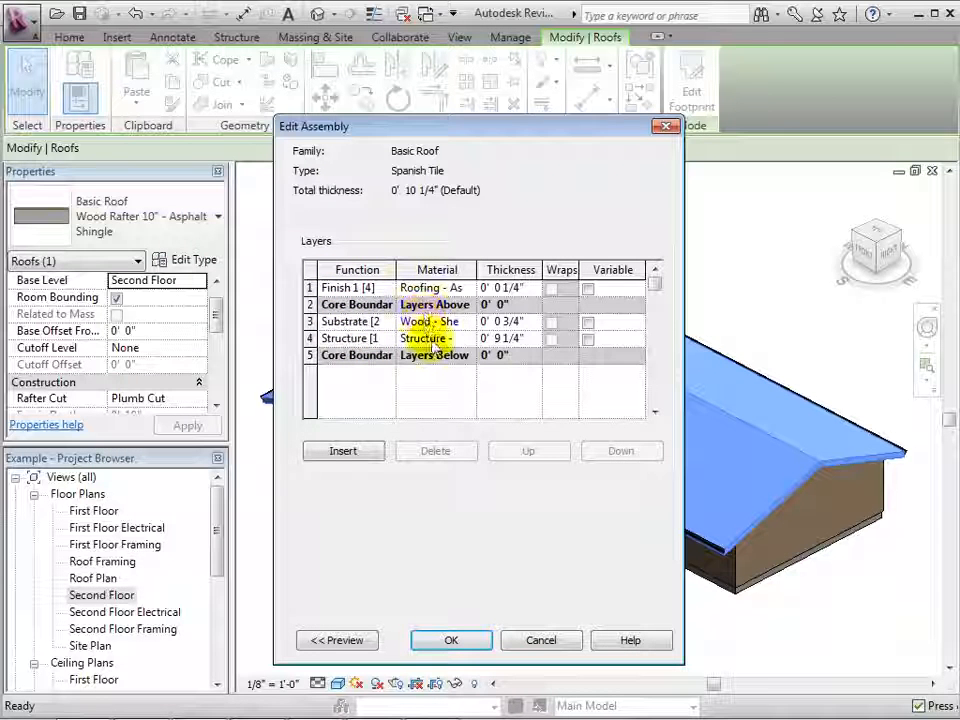
click(437, 286)
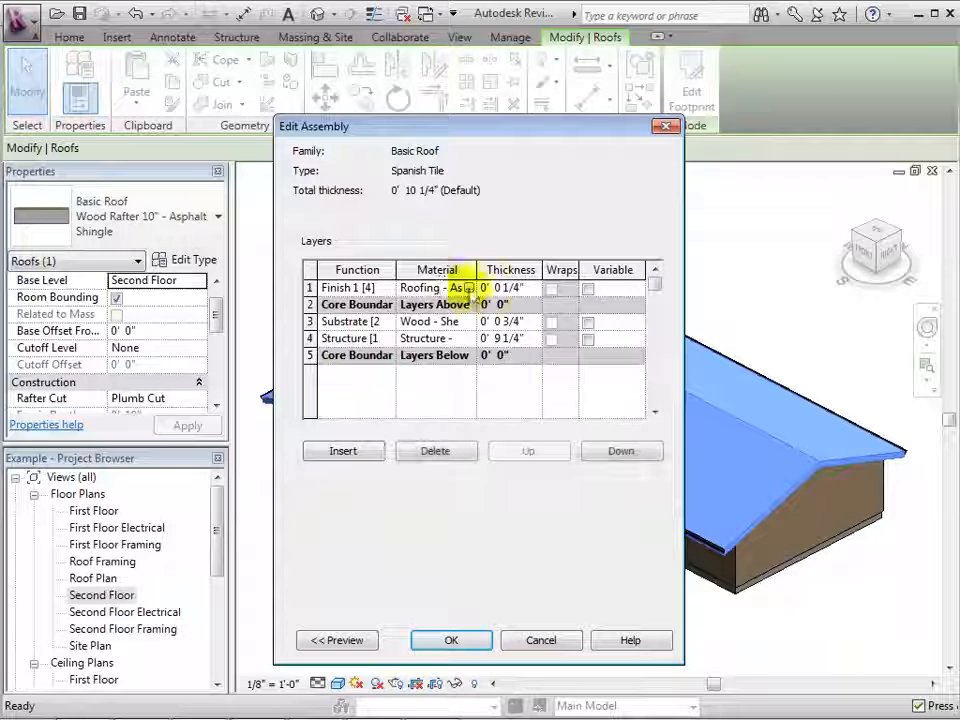
click(469, 288)
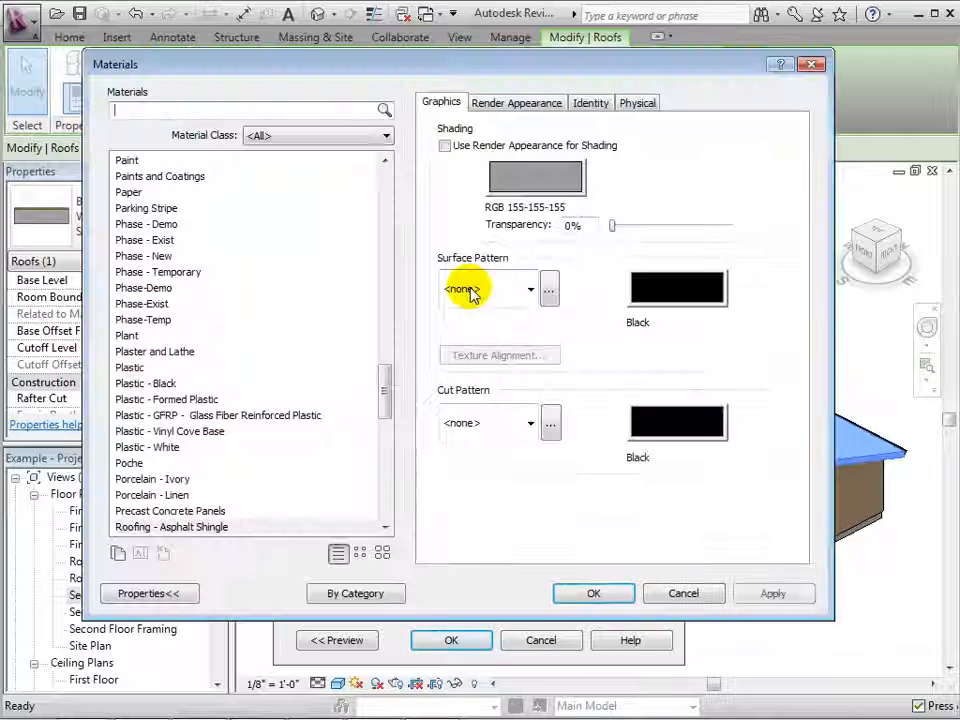
mouse_move(383, 392)
mouse_down()
mouse_move(383, 383)
mouse_move(383, 472)
mouse_up()
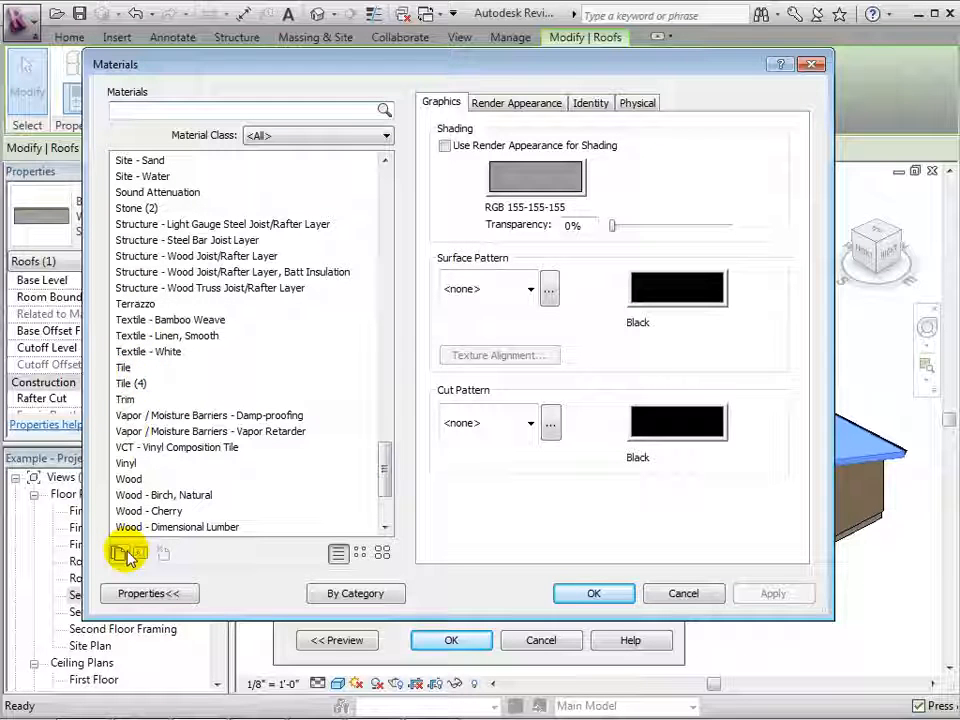
click(124, 367)
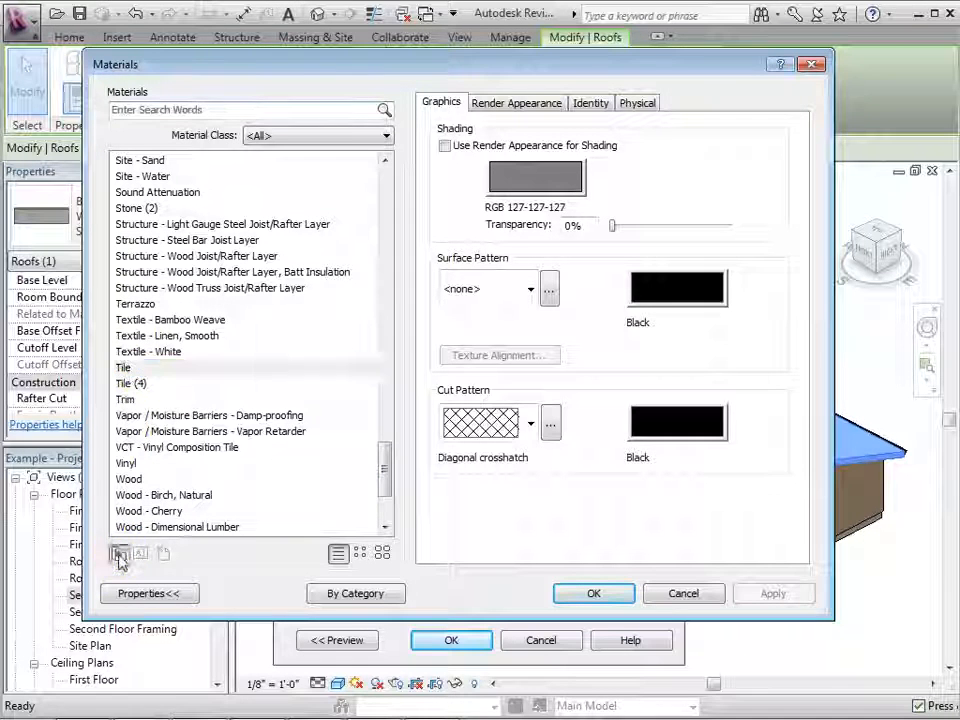
click(118, 555)
click(405, 340)
key(BackSpace)
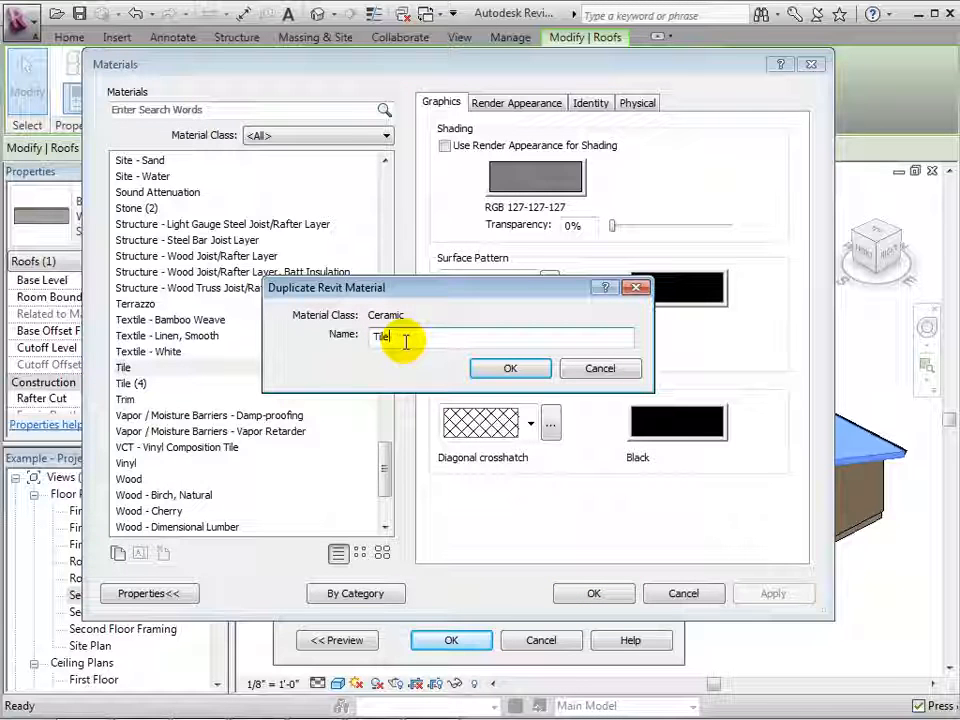
text(Spanish)
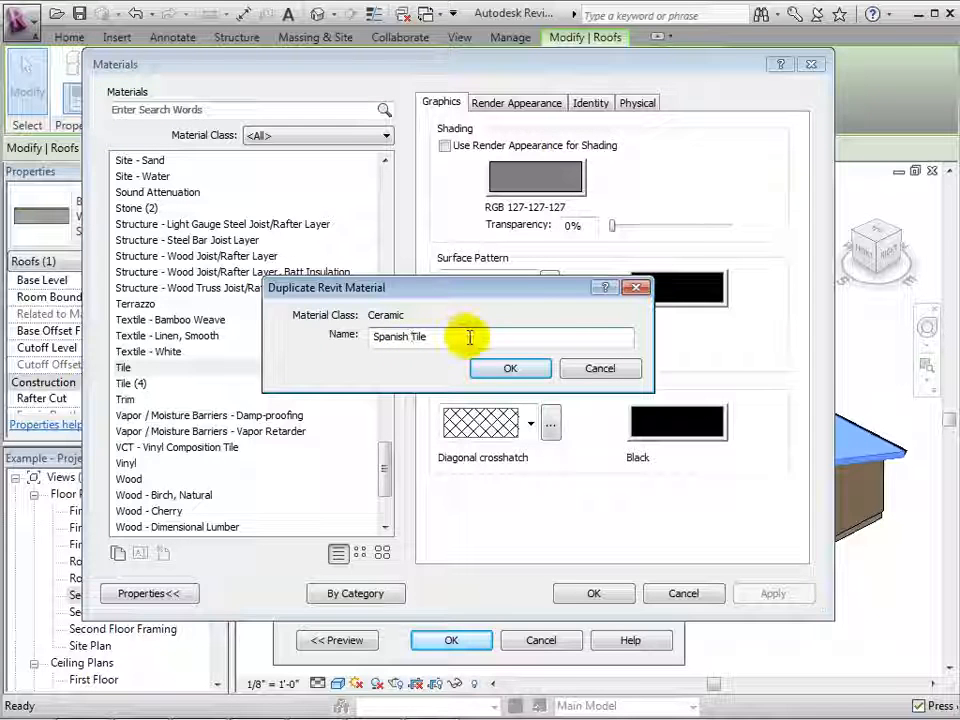
click(495, 368)
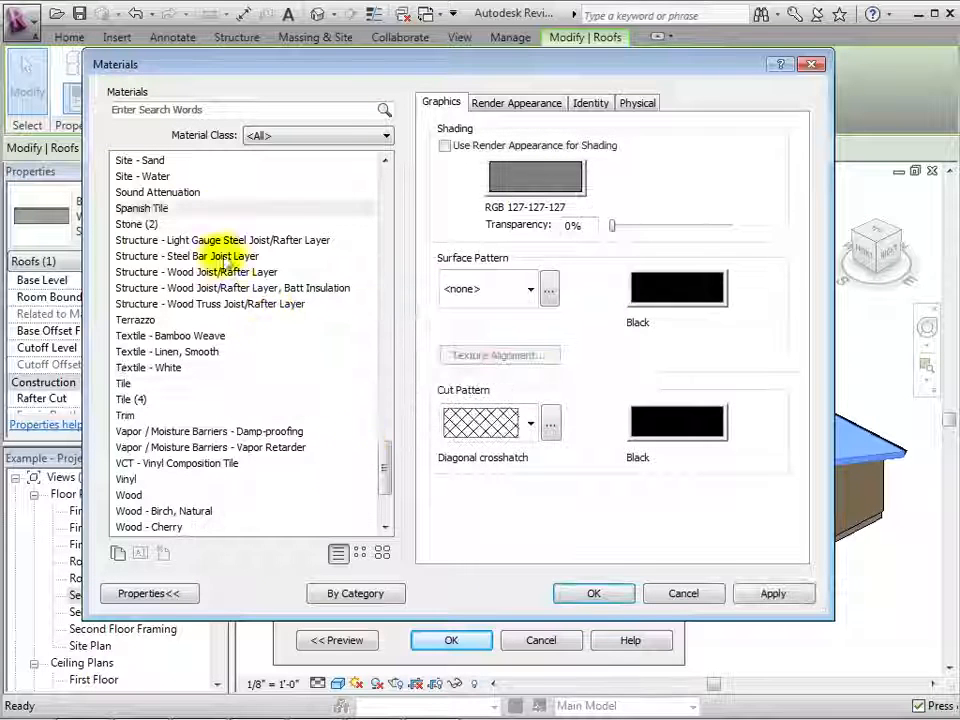
Give the Spanish Tile material the 12" Tile surface pattern and a dark red shading colour, RGB 145-000-000.
click(164, 209)
click(530, 292)
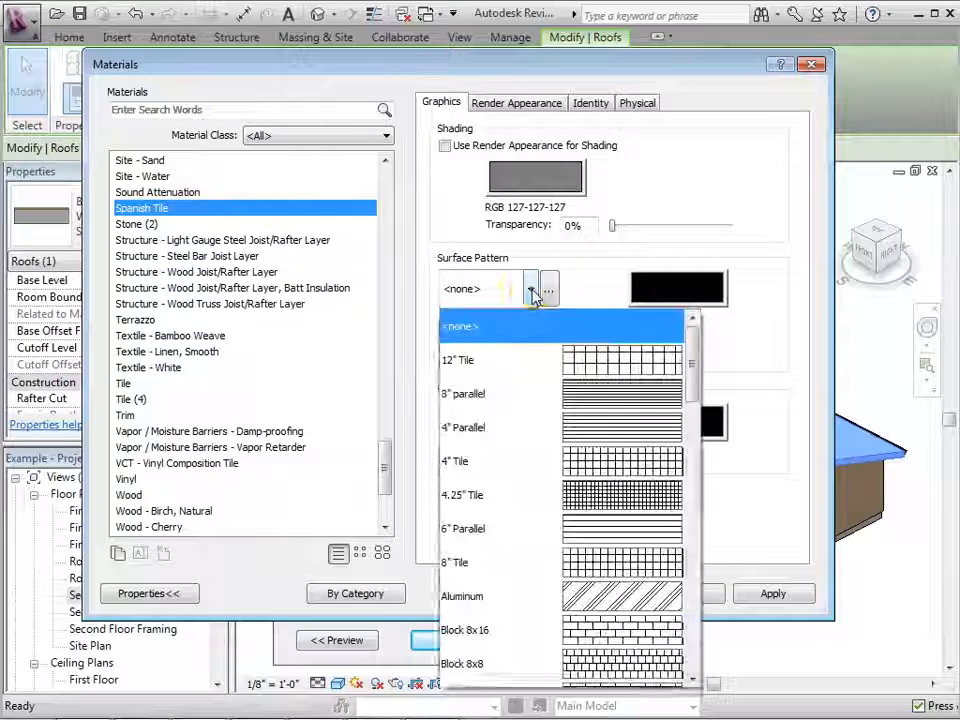
click(600, 365)
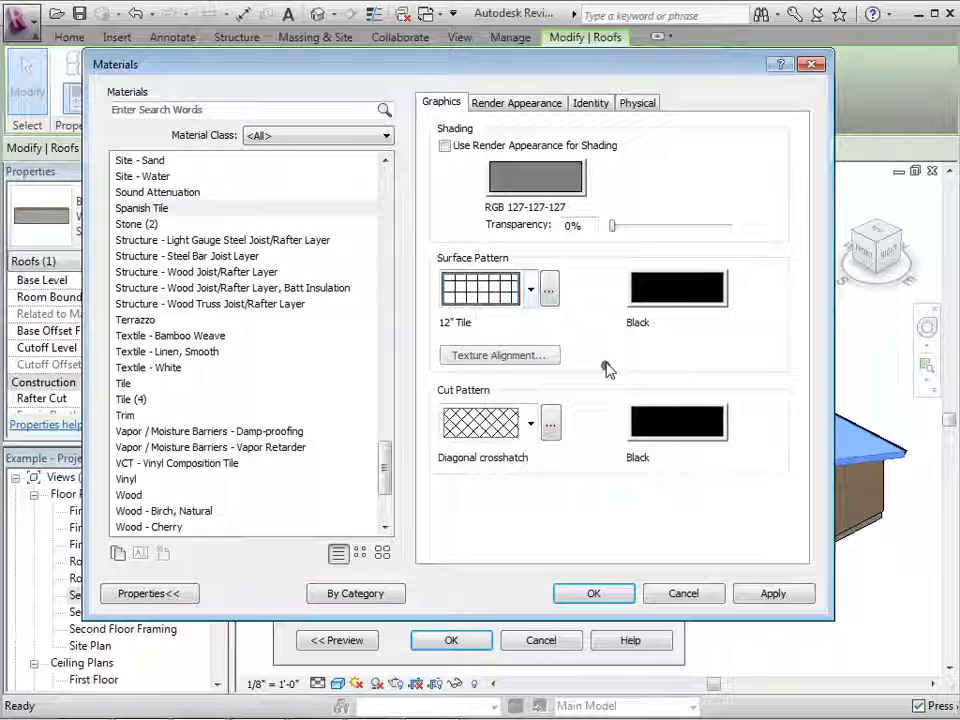
click(561, 178)
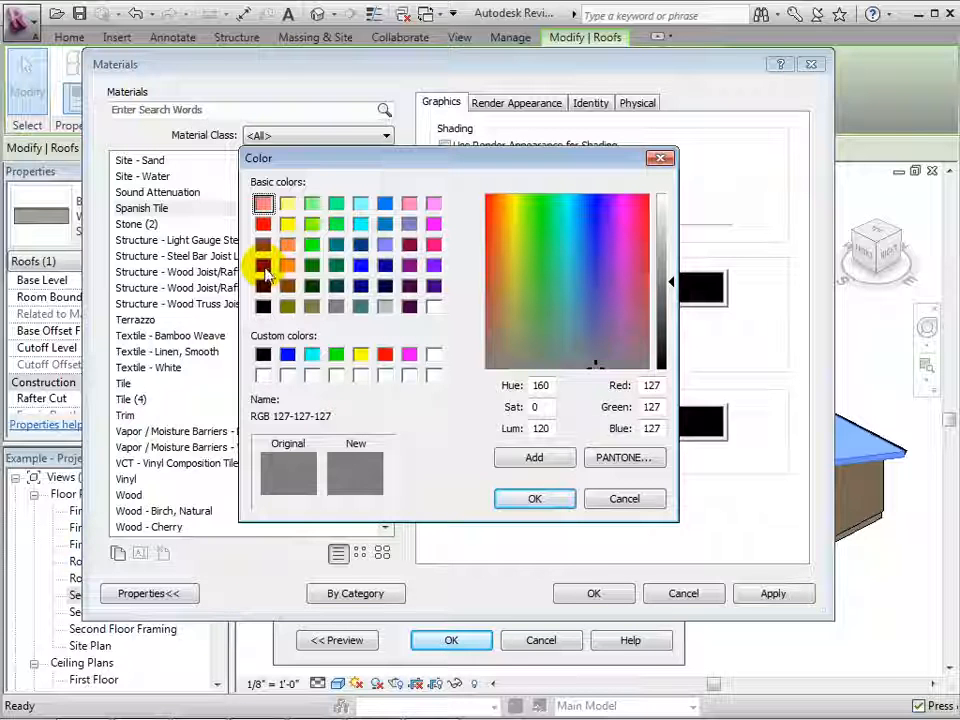
click(264, 267)
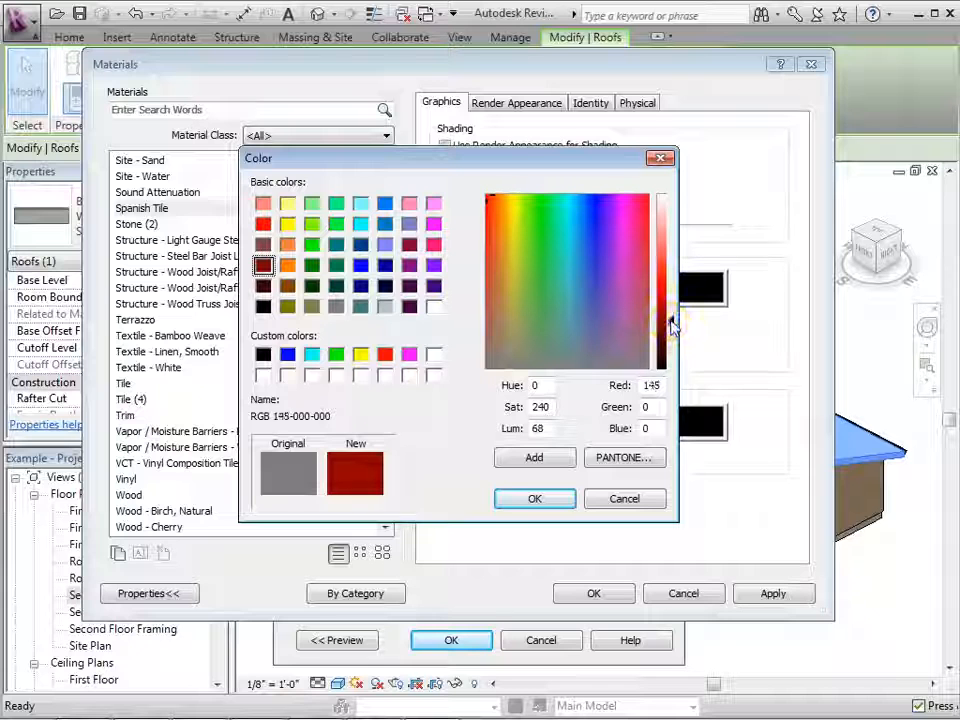
click(537, 499)
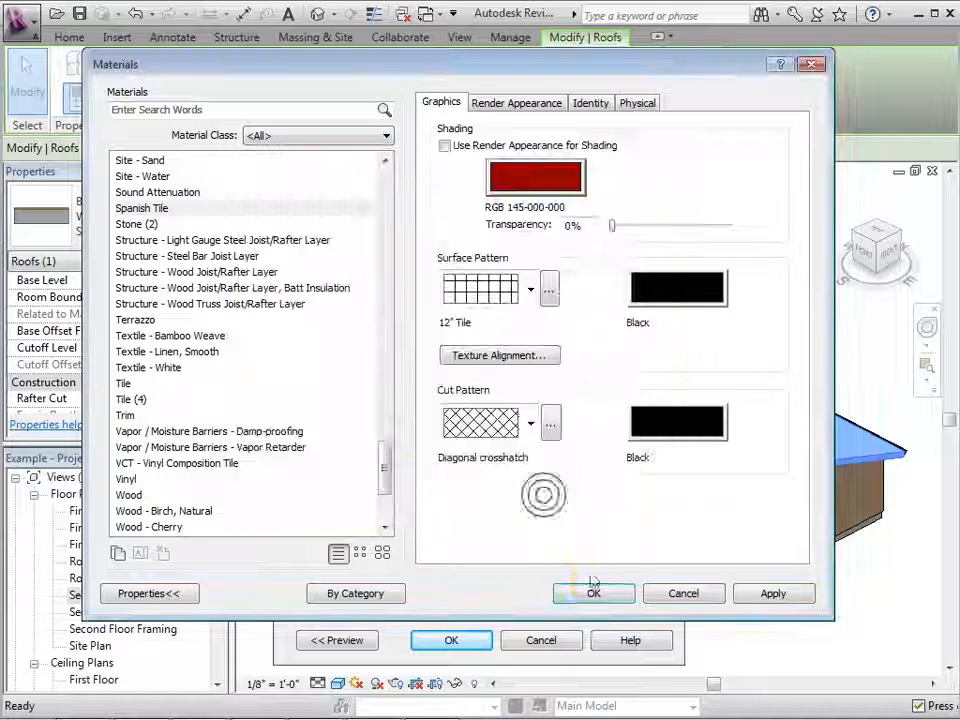
Assign the Spanish Tile material to the Finish 1 layer, accept the assembly and type settings, and deselect the roof.
click(594, 594)
click(476, 643)
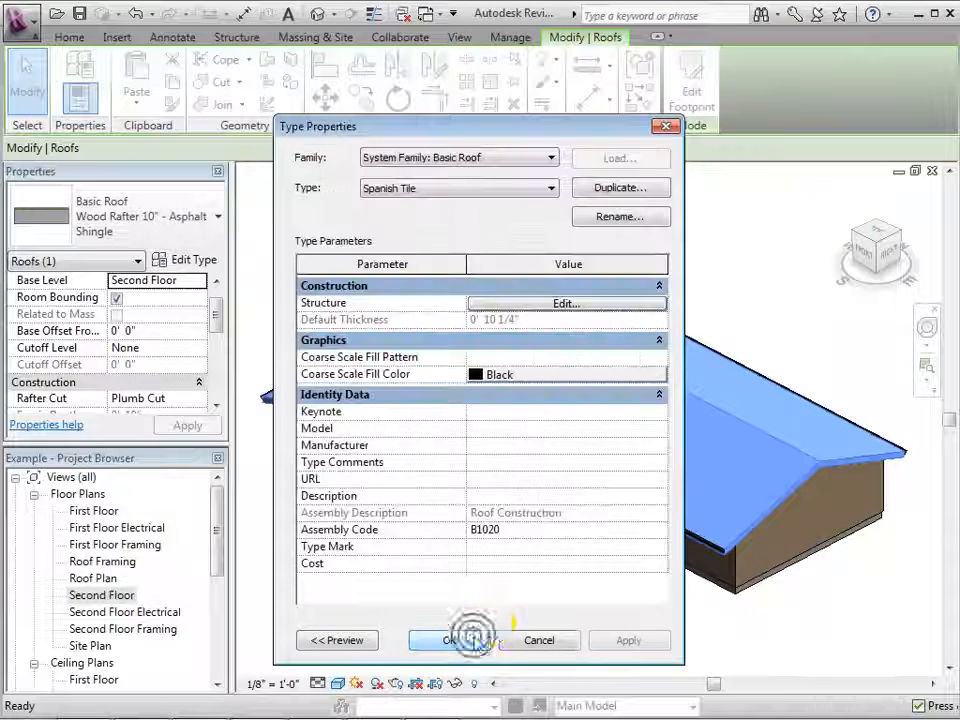
click(484, 638)
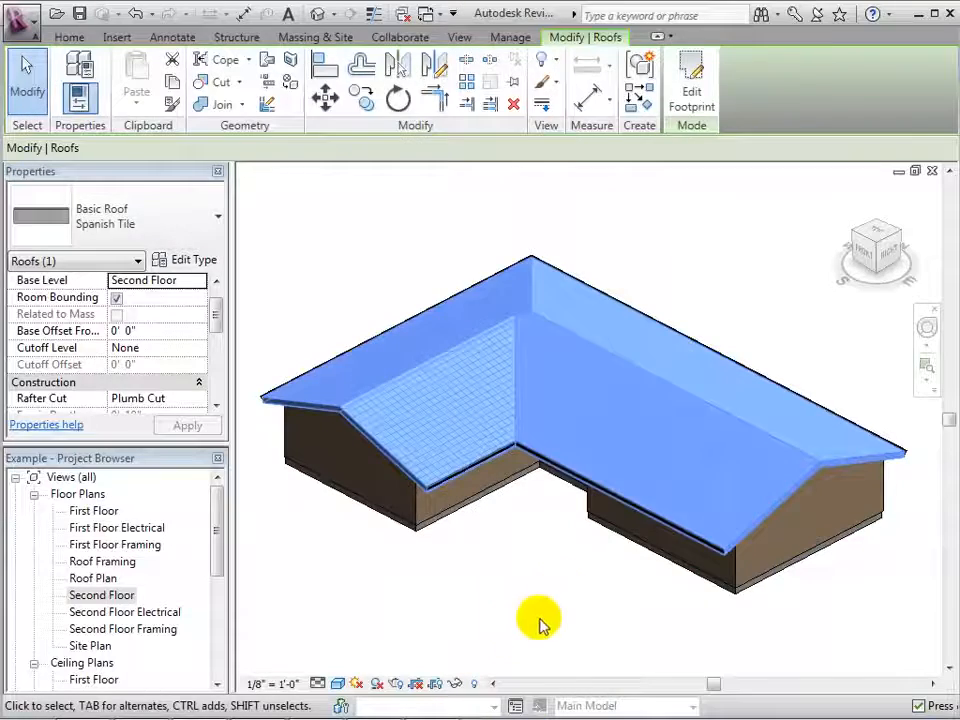
click(559, 598)
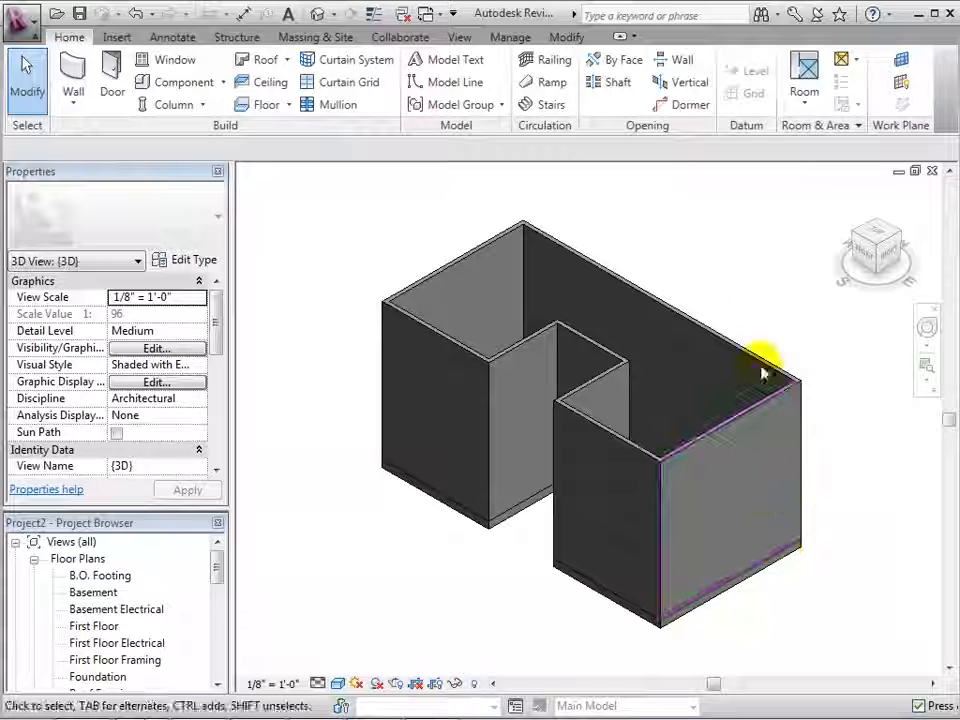
In Project2's South elevation, draw a vertical reference plane about 2' 3" outside the building's east wall, extending above and below it.
drag(885, 238, 866, 223)
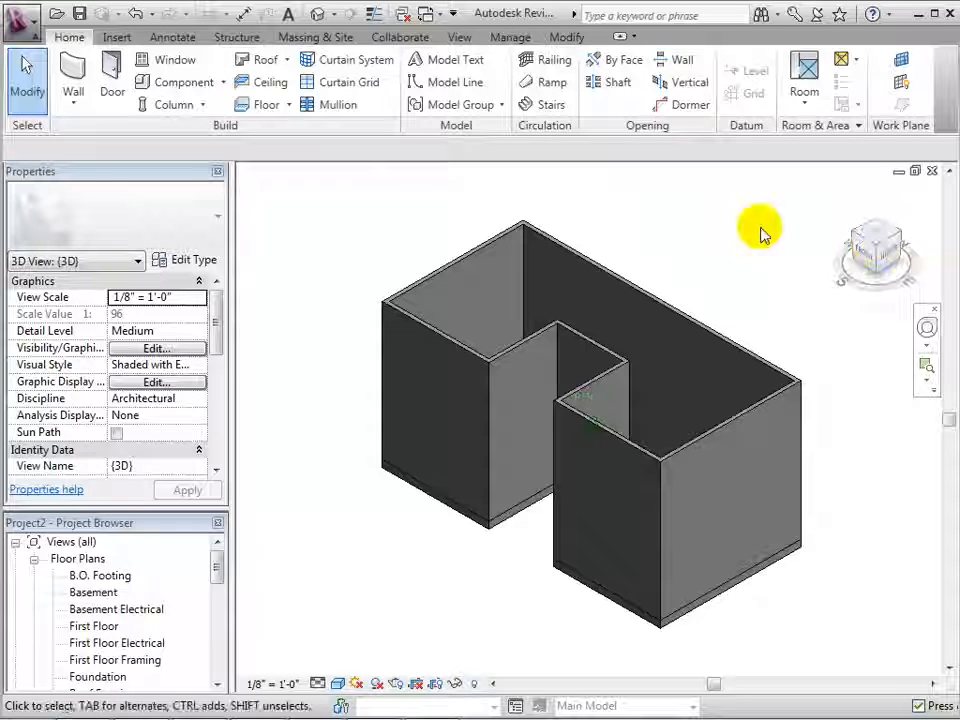
drag(218, 565, 221, 634)
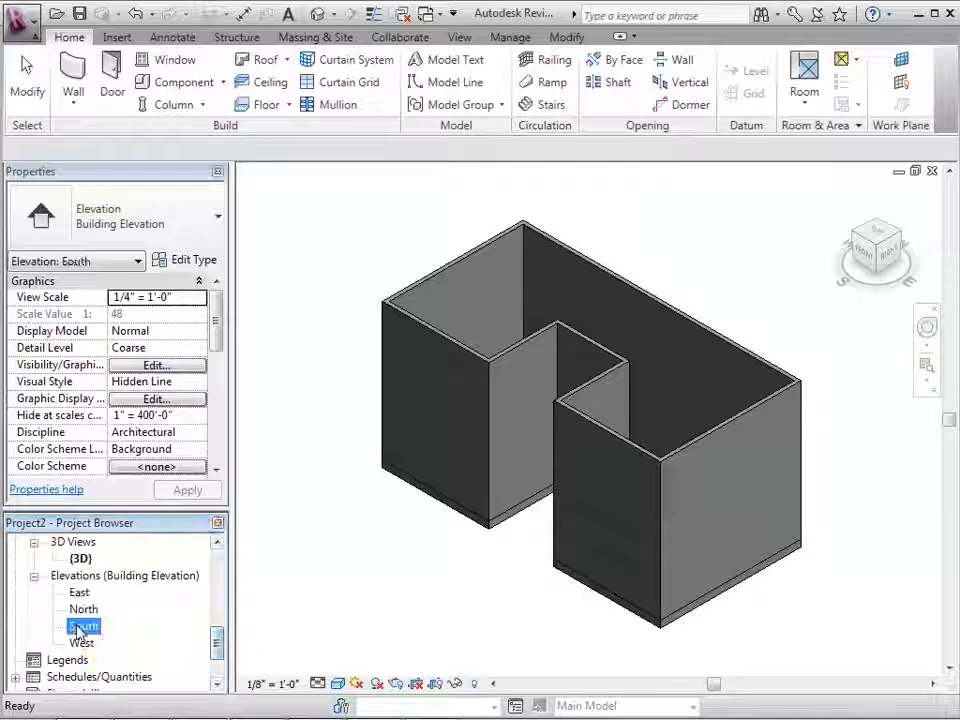
double_click(80, 630)
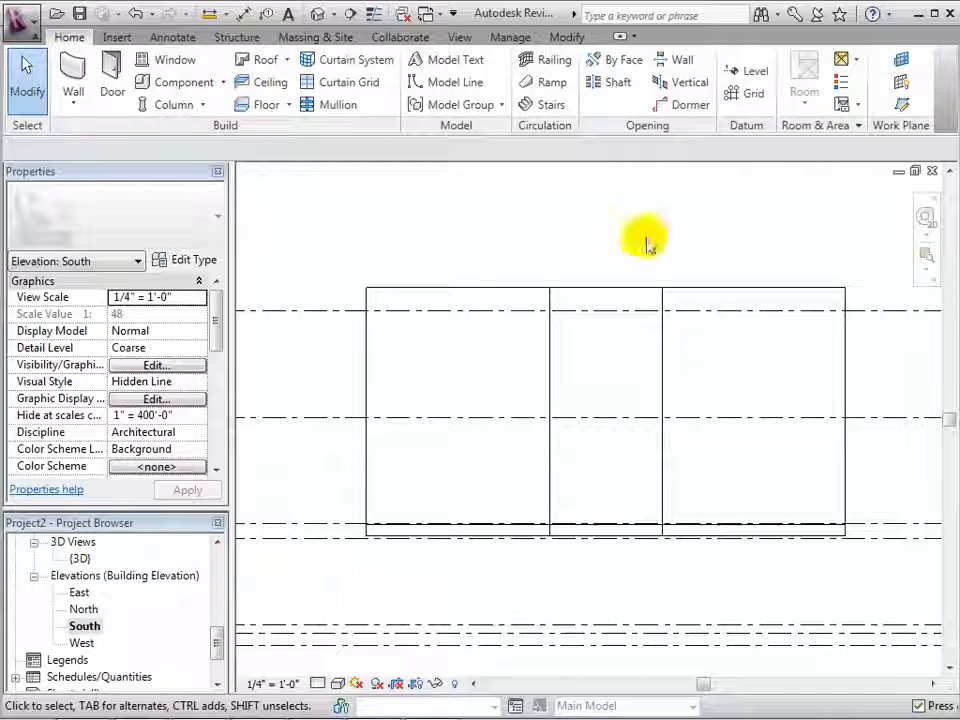
click(903, 108)
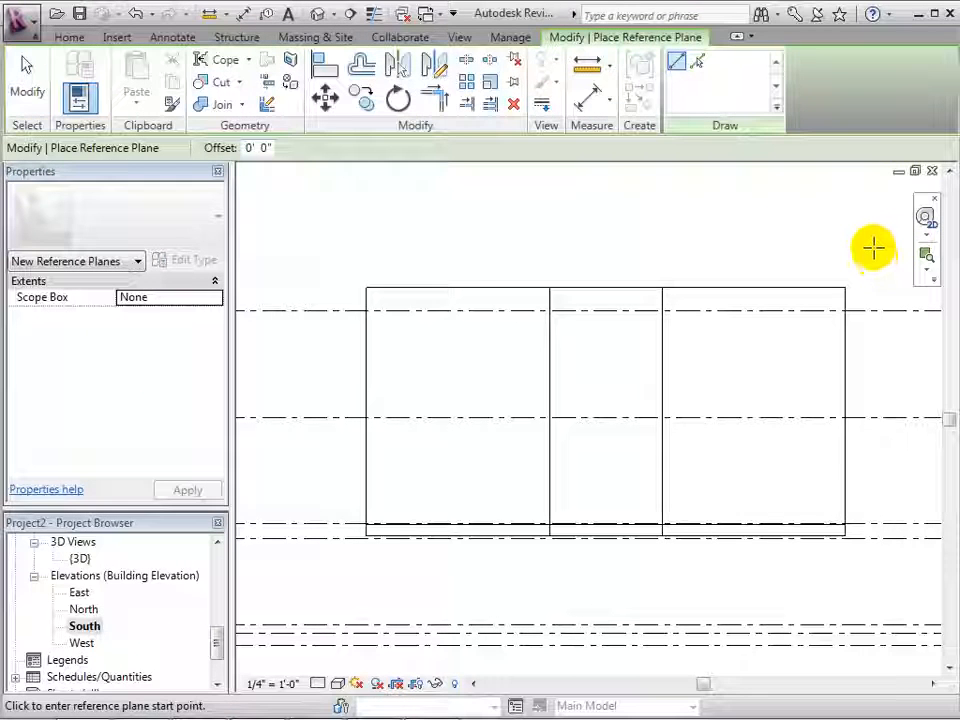
click(868, 192)
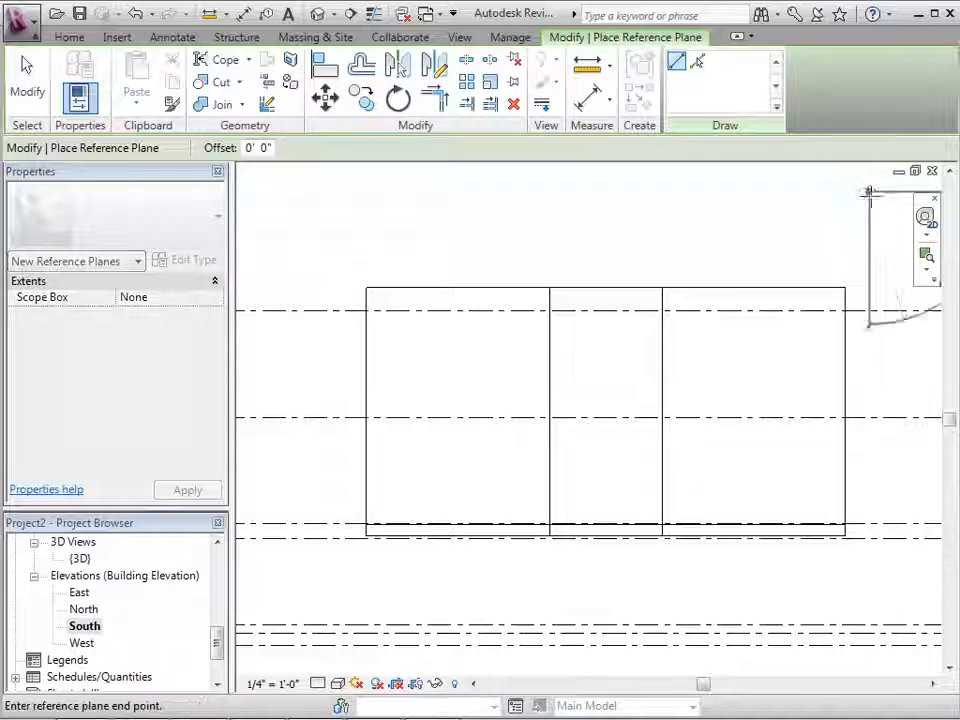
click(868, 585)
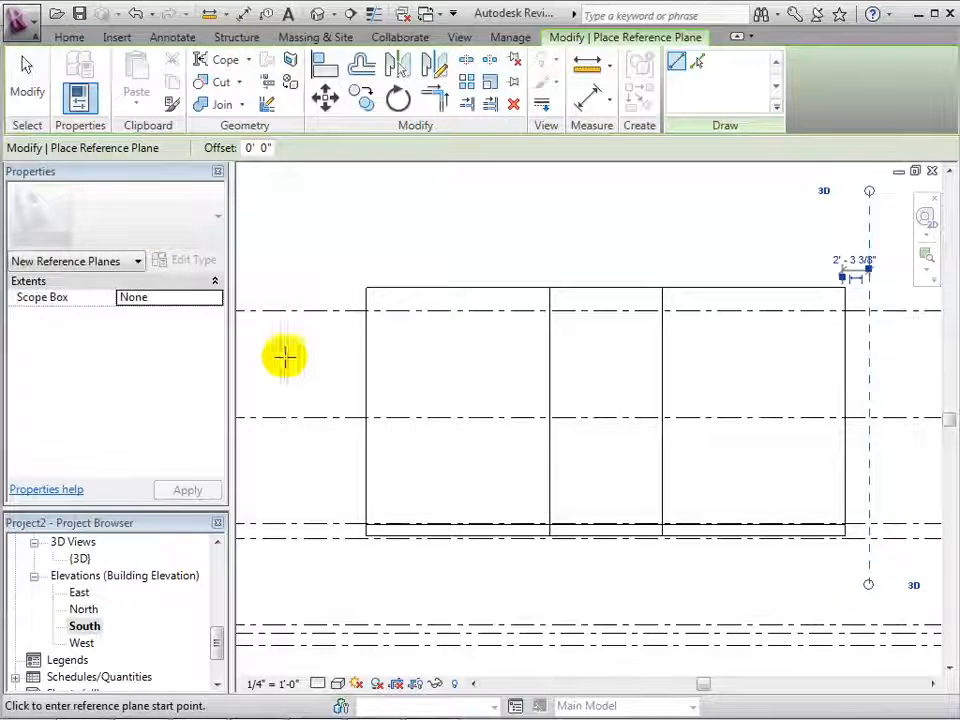
click(33, 84)
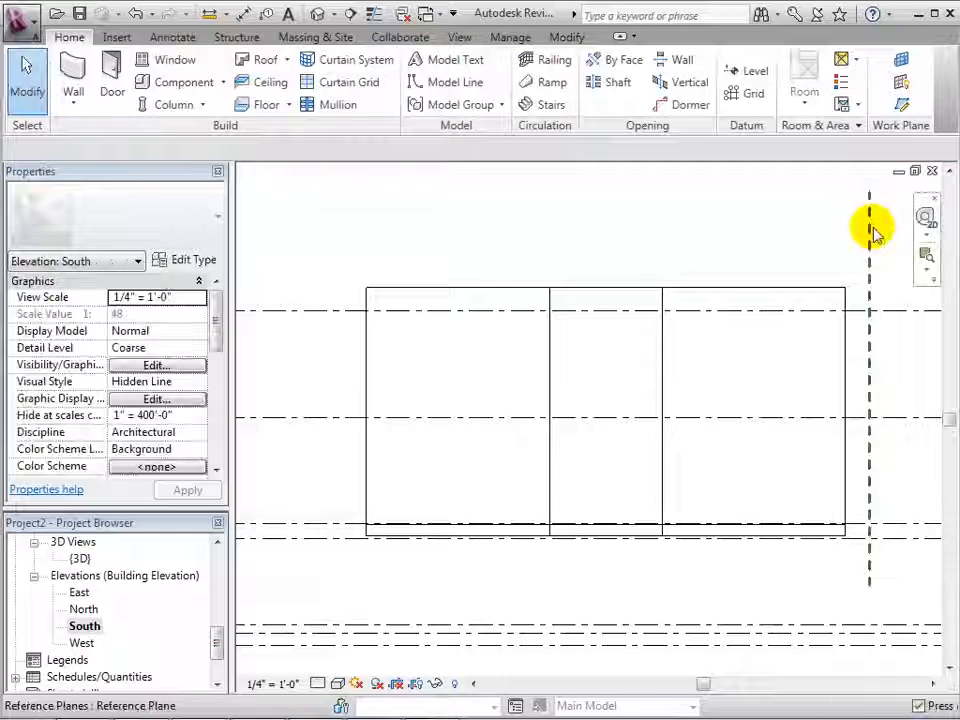
Name the vertical reference plane Roof Plane.
click(870, 234)
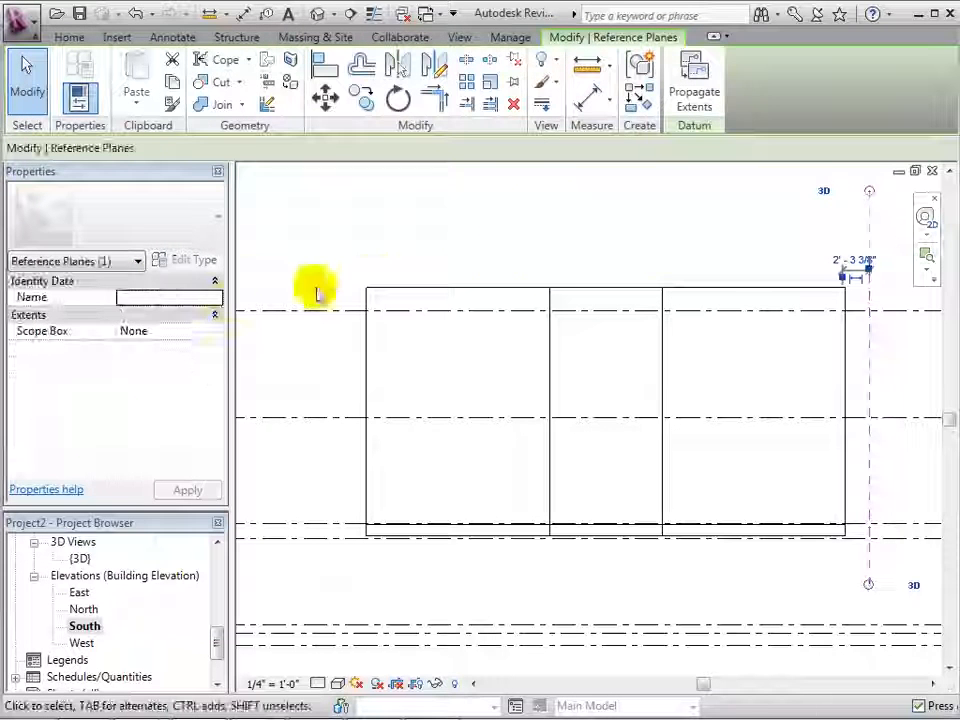
click(190, 297)
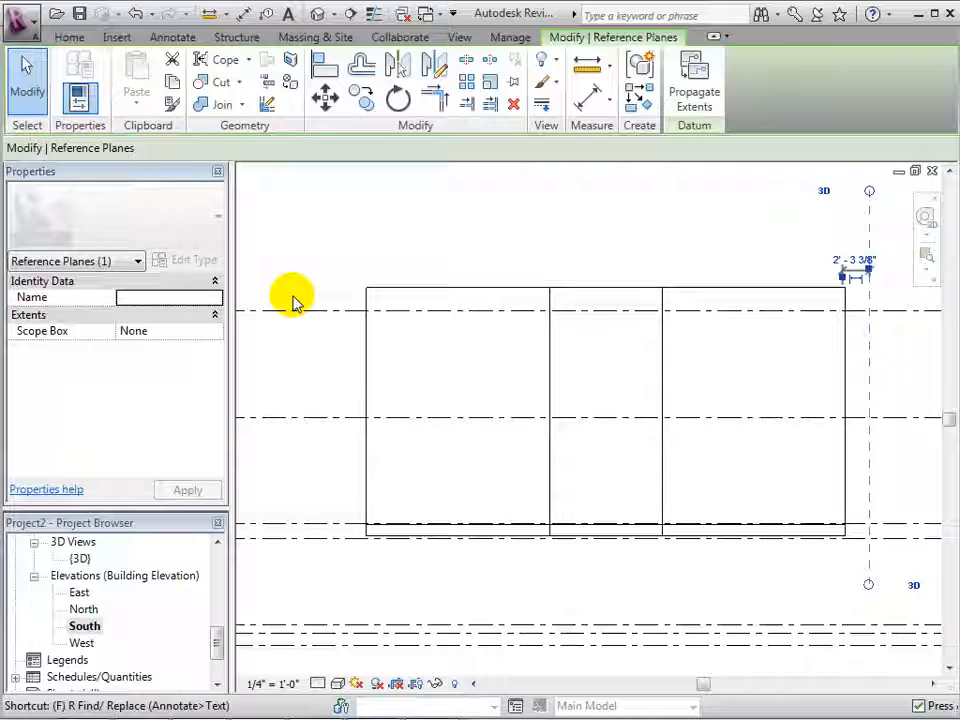
click(190, 296)
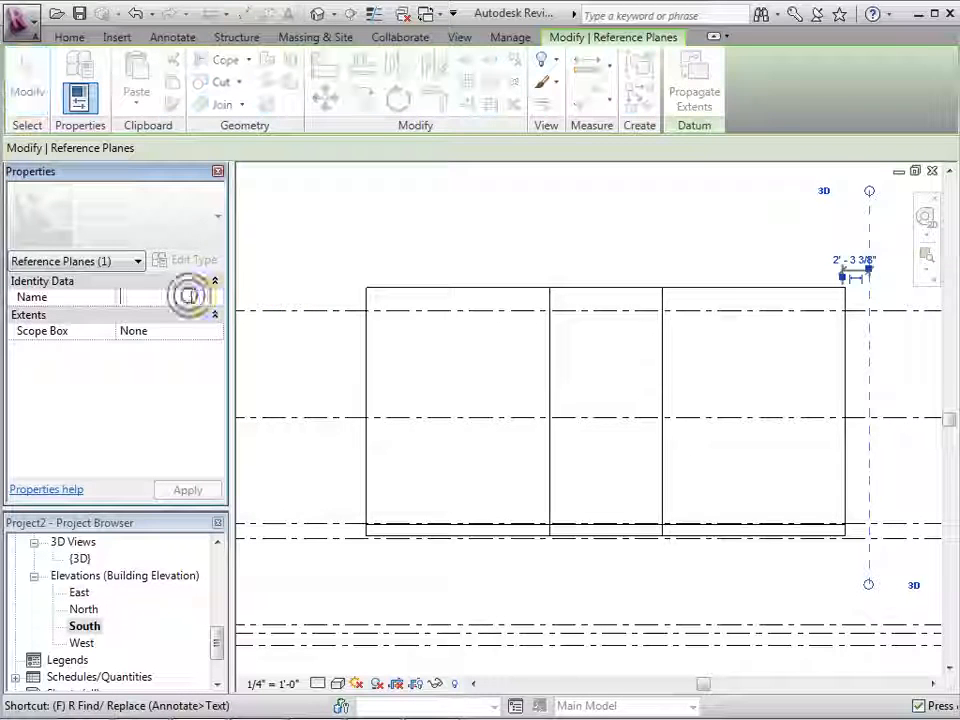
text(Roof Plane)
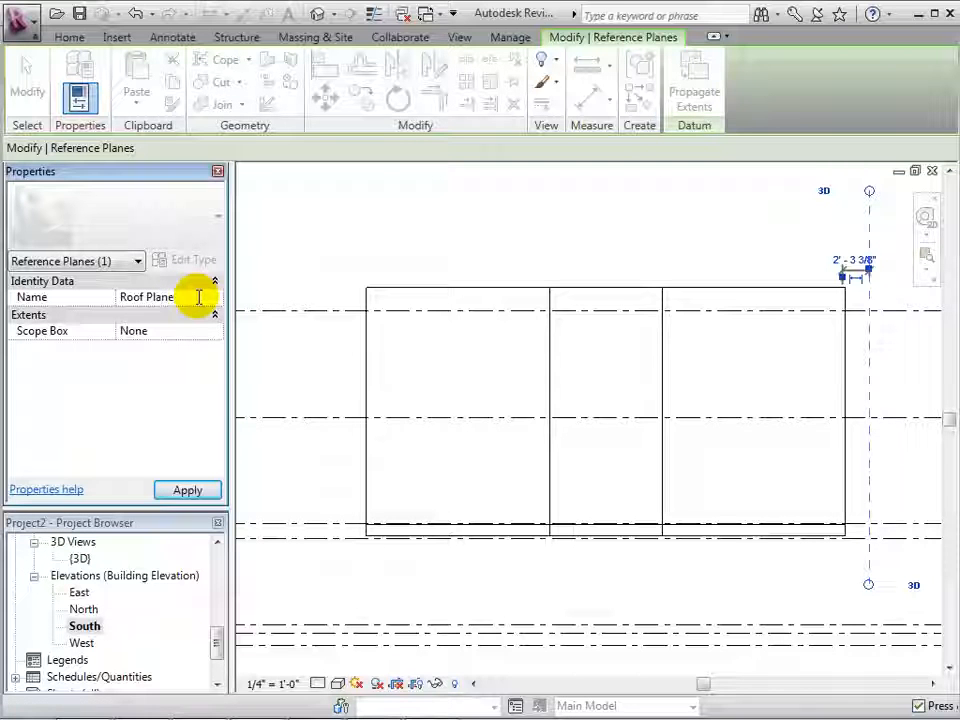
click(210, 488)
click(712, 240)
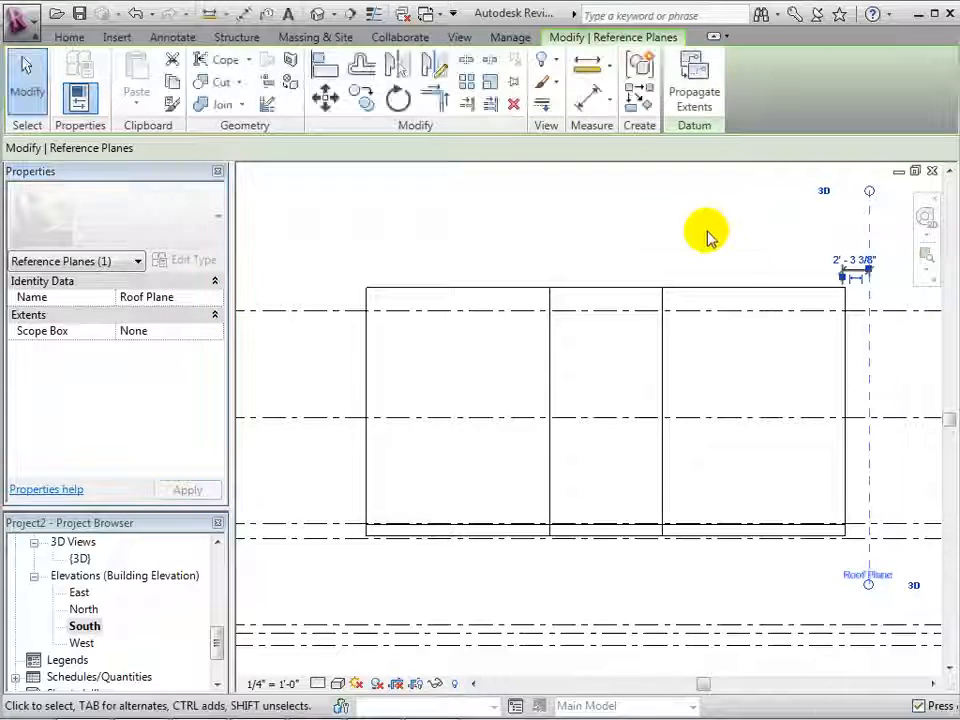
click(872, 563)
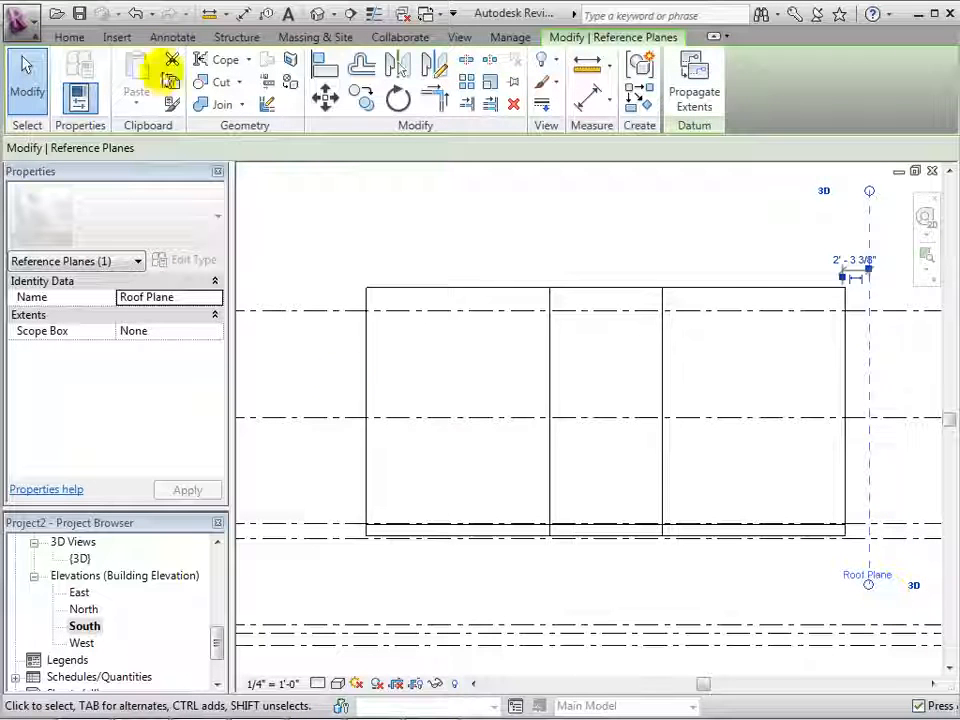
In the 3D view, start a Roof by Extrusion on the Roof Plane work plane with reference level Roof and offset 0' 0".
click(316, 14)
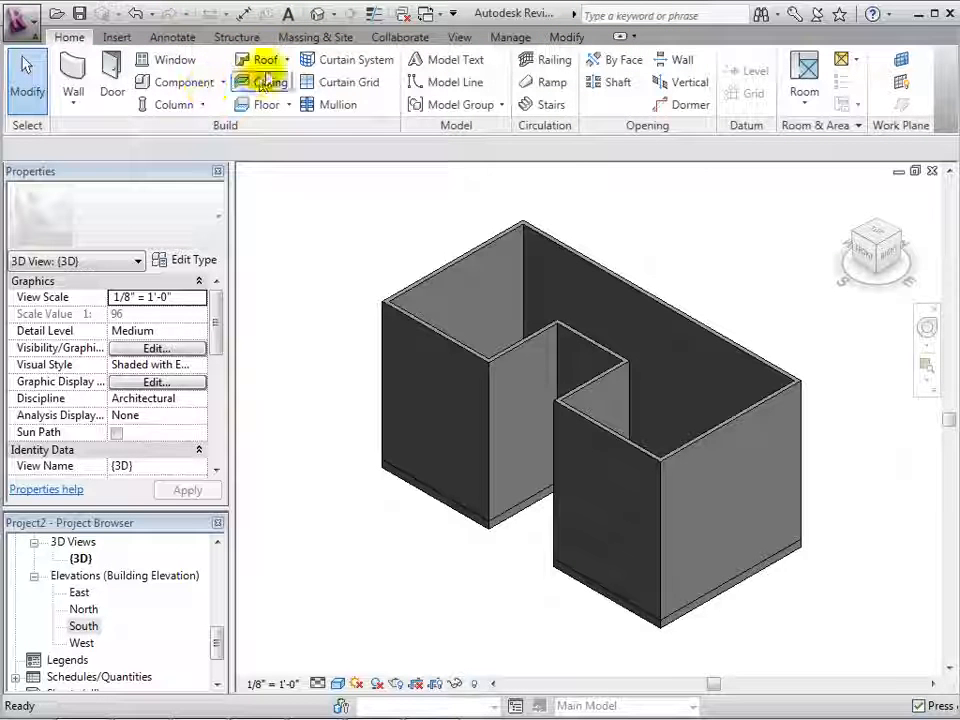
click(287, 61)
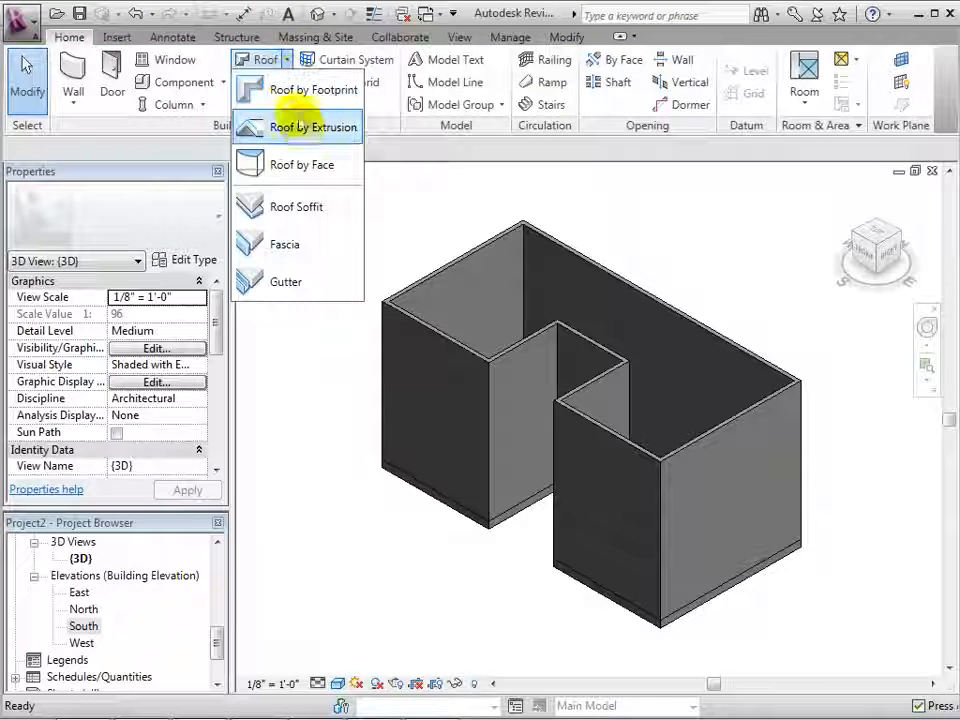
click(304, 129)
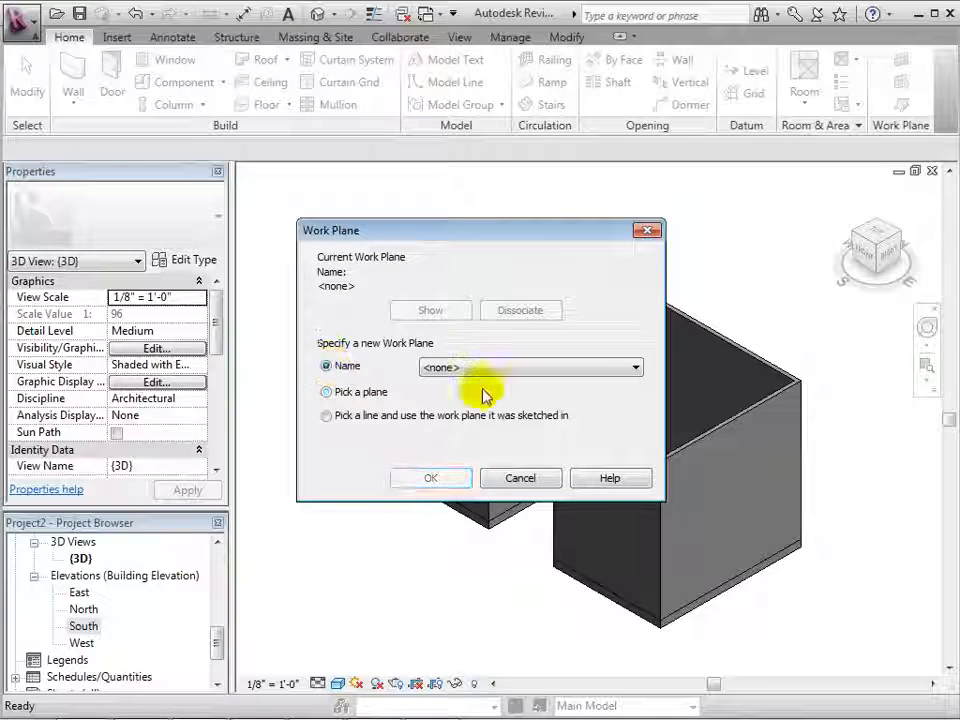
click(635, 368)
click(536, 397)
click(450, 479)
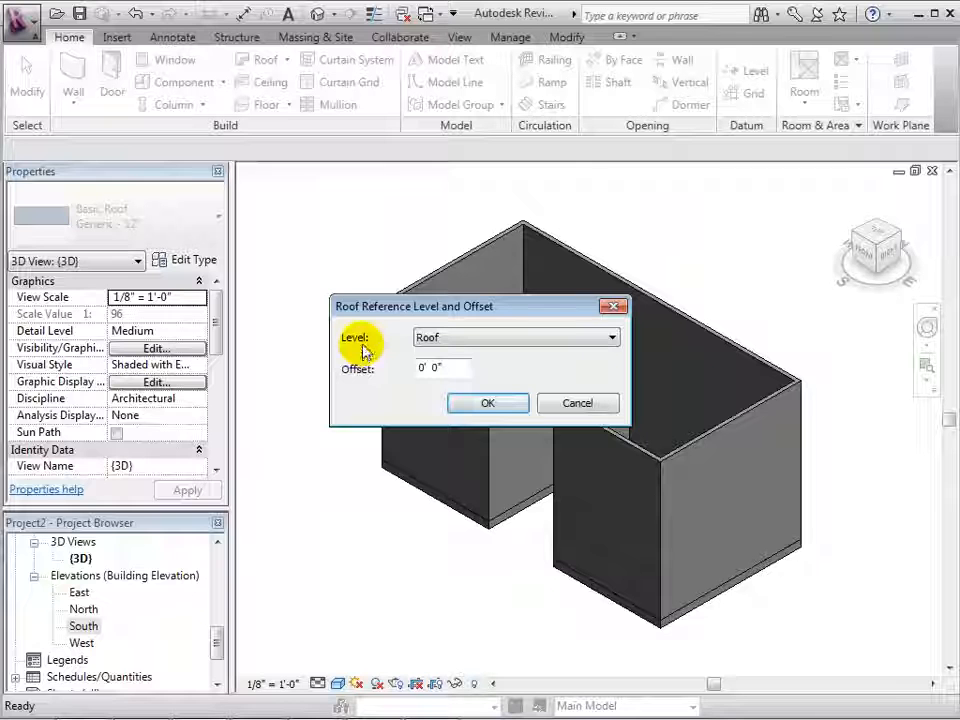
click(490, 403)
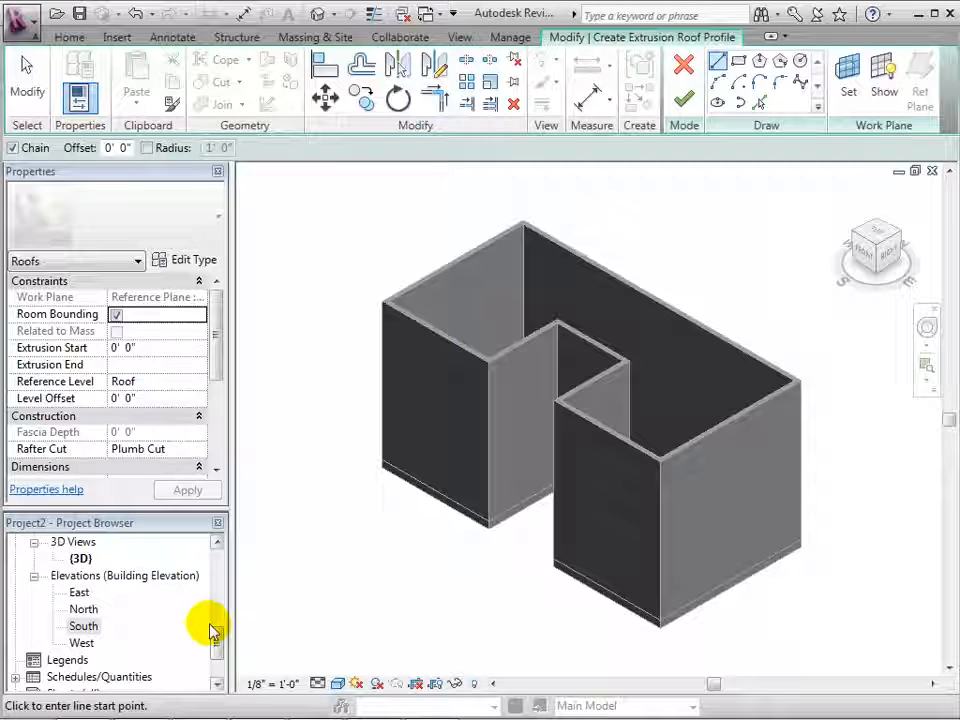
In the East elevation, sketch the roof profile as a four-point spline rising from beyond the south wall to beyond the north wall, and finish the roof.
drag(218, 638, 222, 650)
click(90, 593)
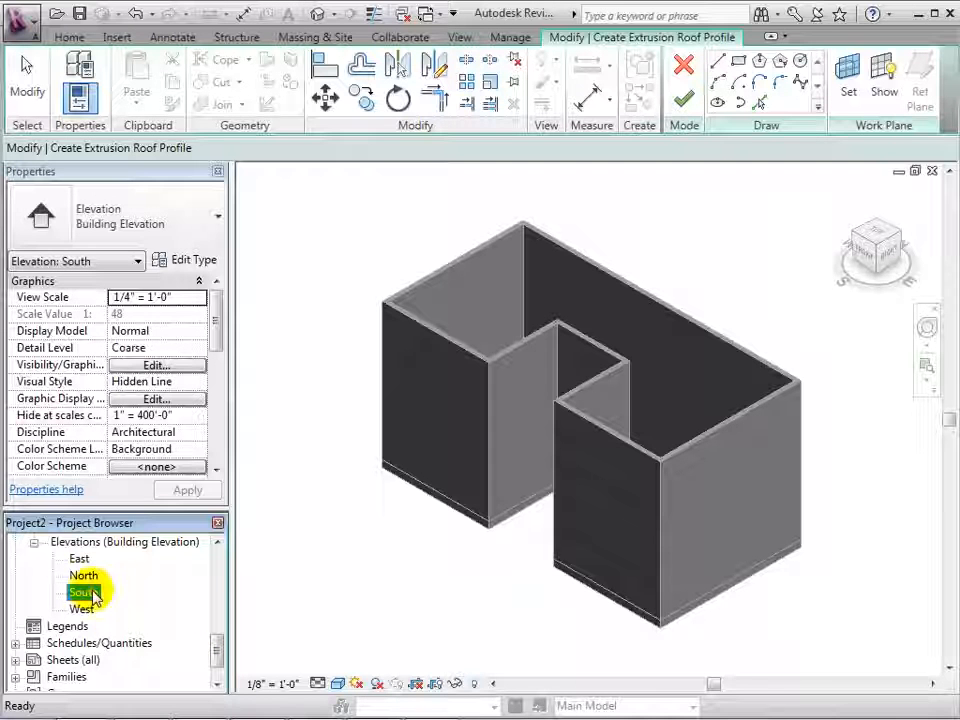
double_click(79, 559)
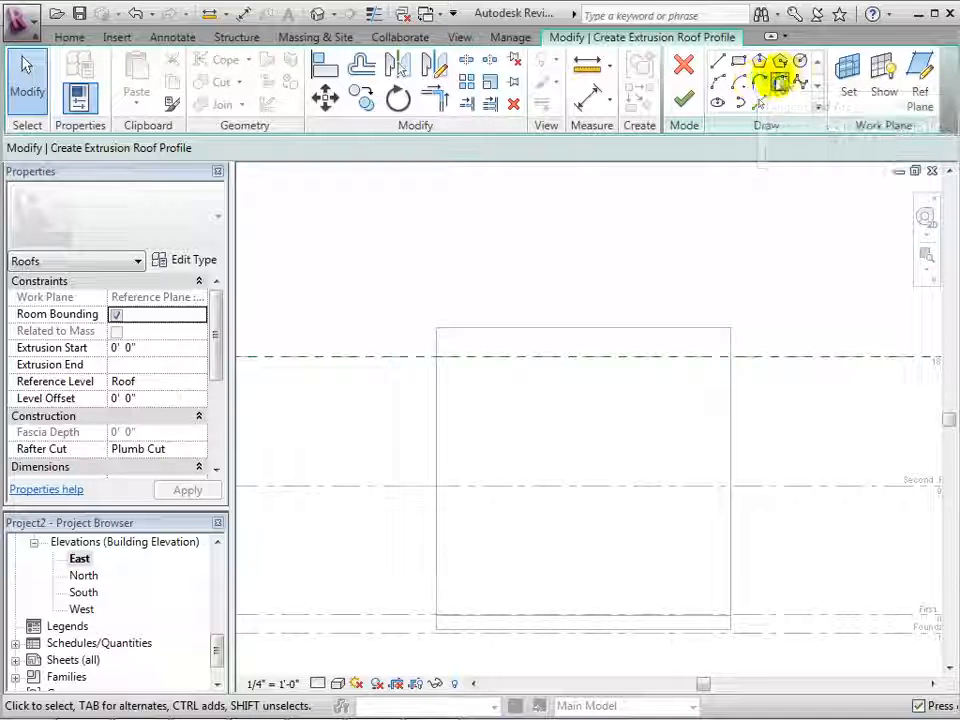
click(800, 82)
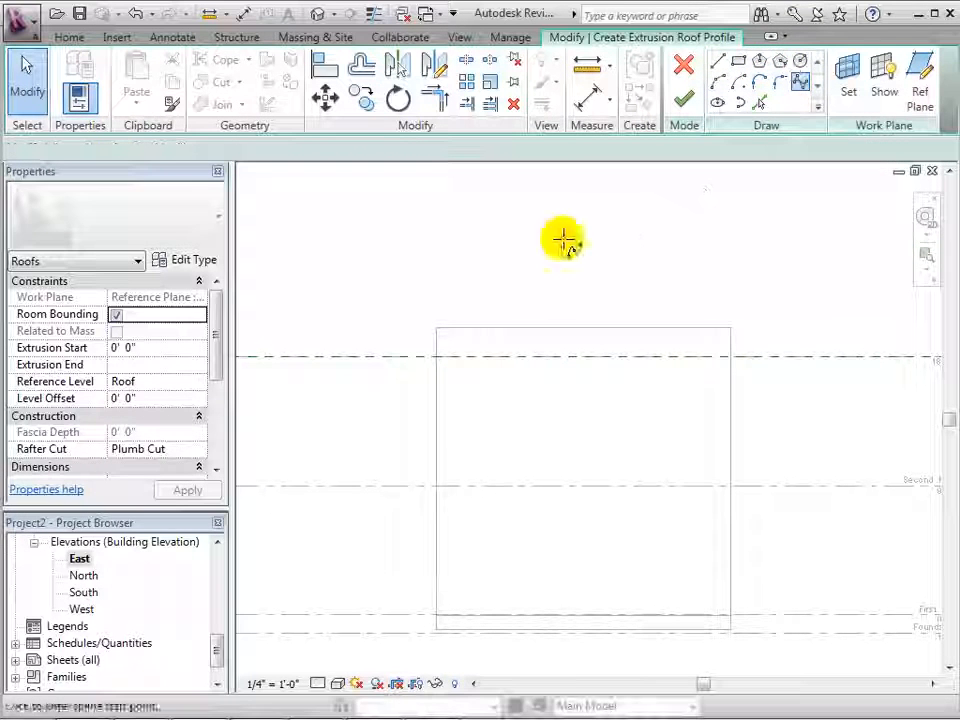
click(388, 403)
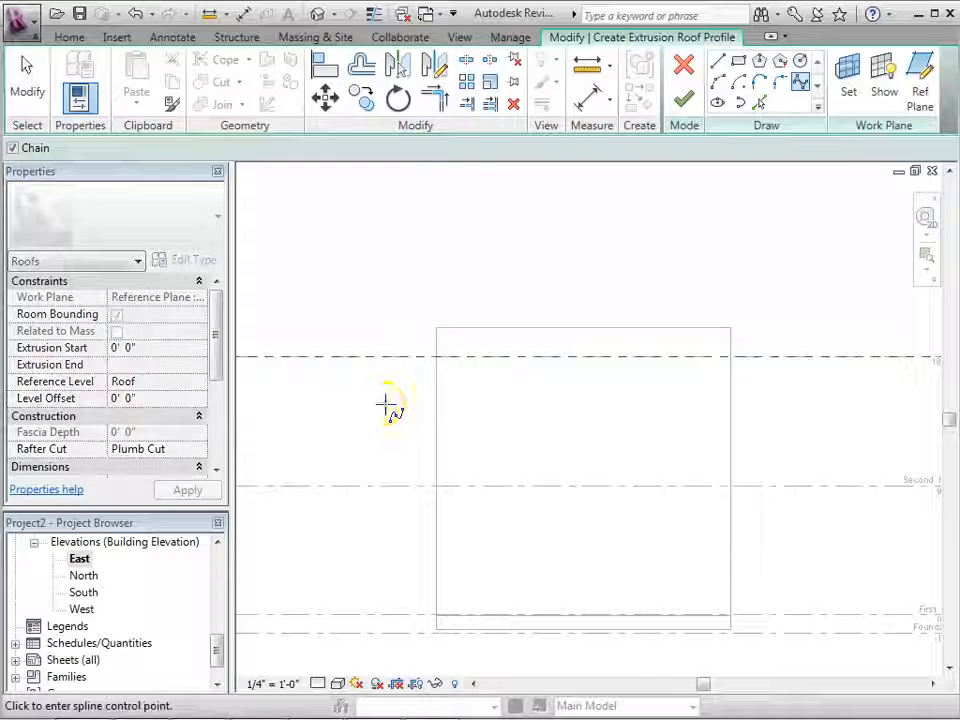
click(570, 326)
click(599, 391)
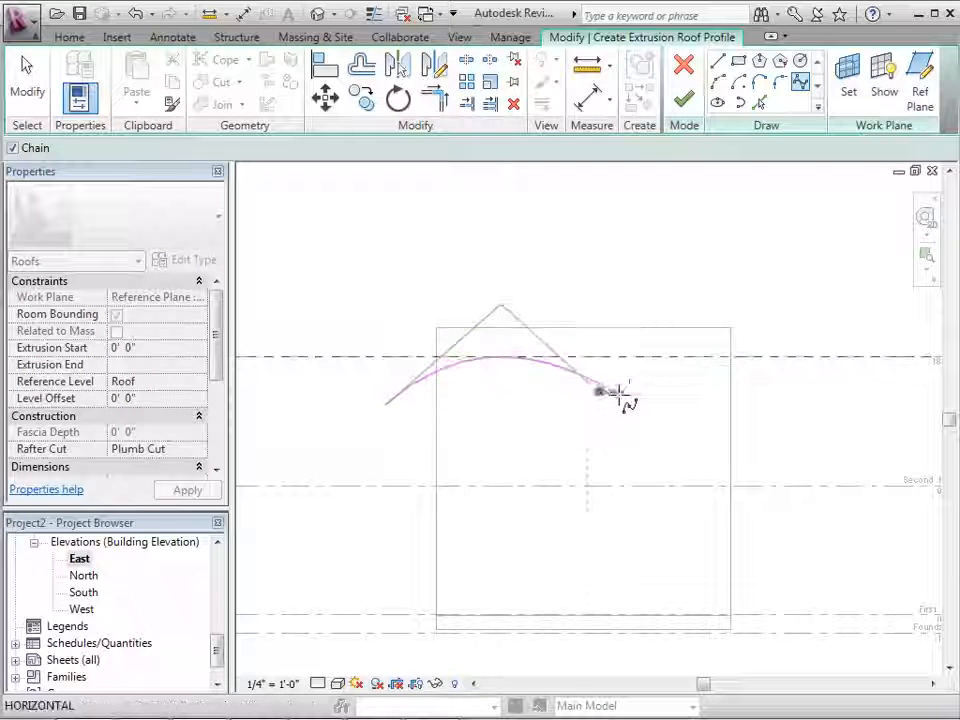
click(790, 289)
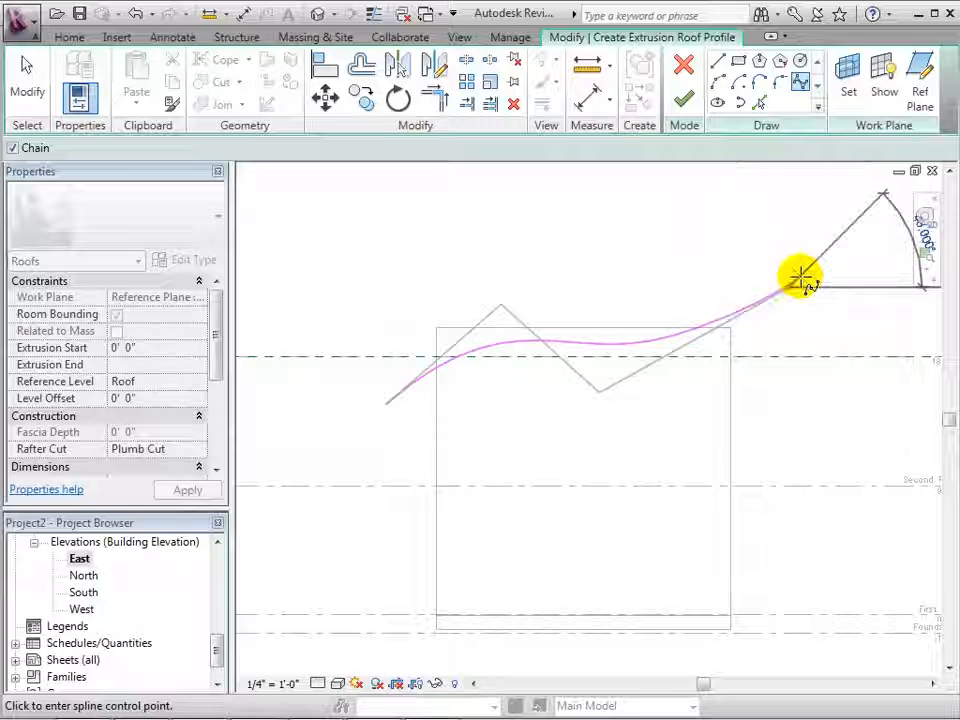
key(Escape)
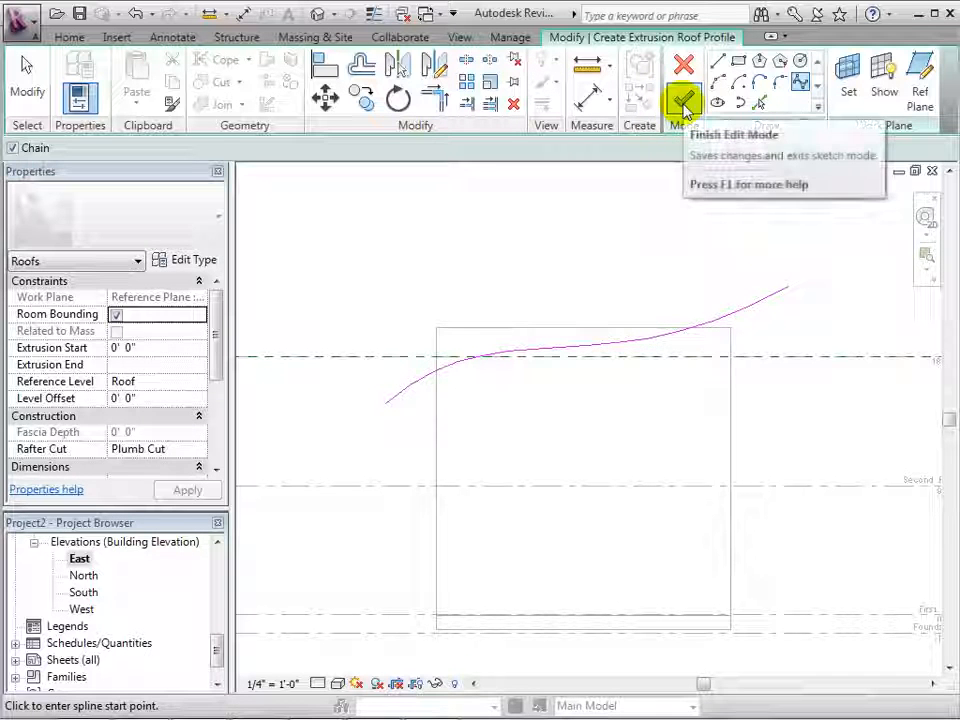
click(685, 104)
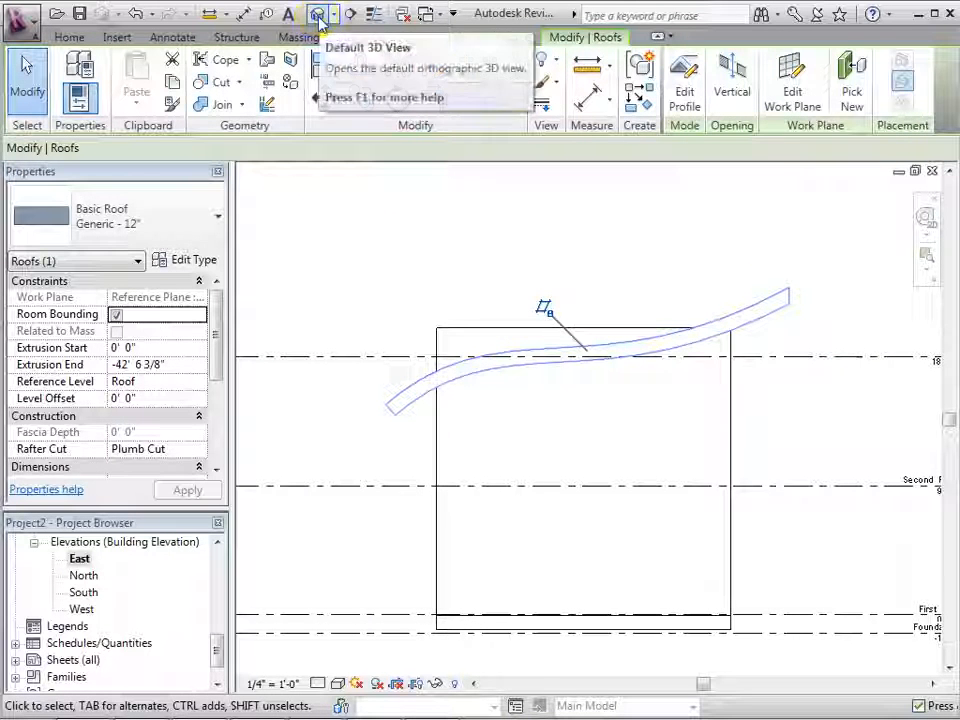
In the 3D view, filter a selection of the whole model to walls only and attach their tops to the extrusion roof.
click(318, 15)
mouse_move(885, 255)
mouse_down()
mouse_move(846, 225)
mouse_move(848, 243)
mouse_move(848, 226)
mouse_move(877, 230)
mouse_move(884, 250)
mouse_move(874, 254)
mouse_up()
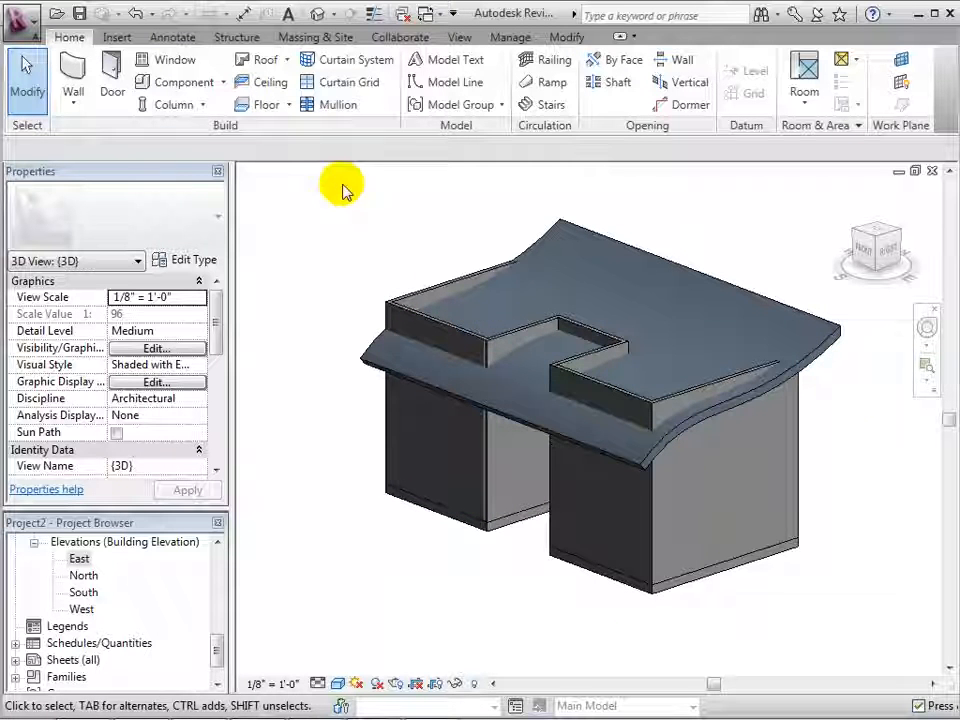
drag(722, 518, 858, 607)
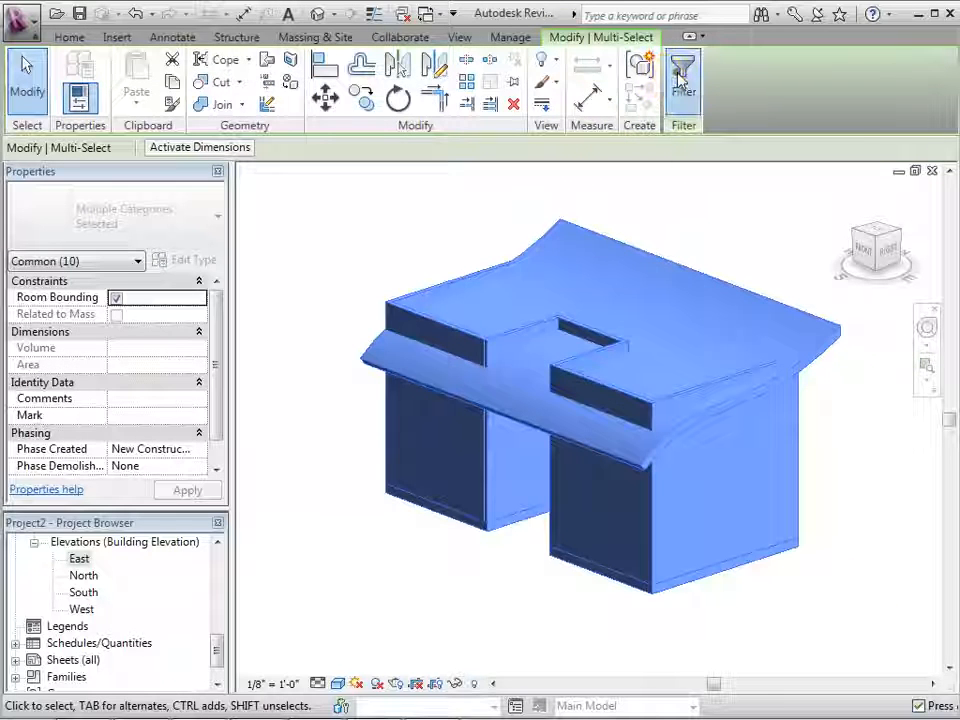
click(681, 80)
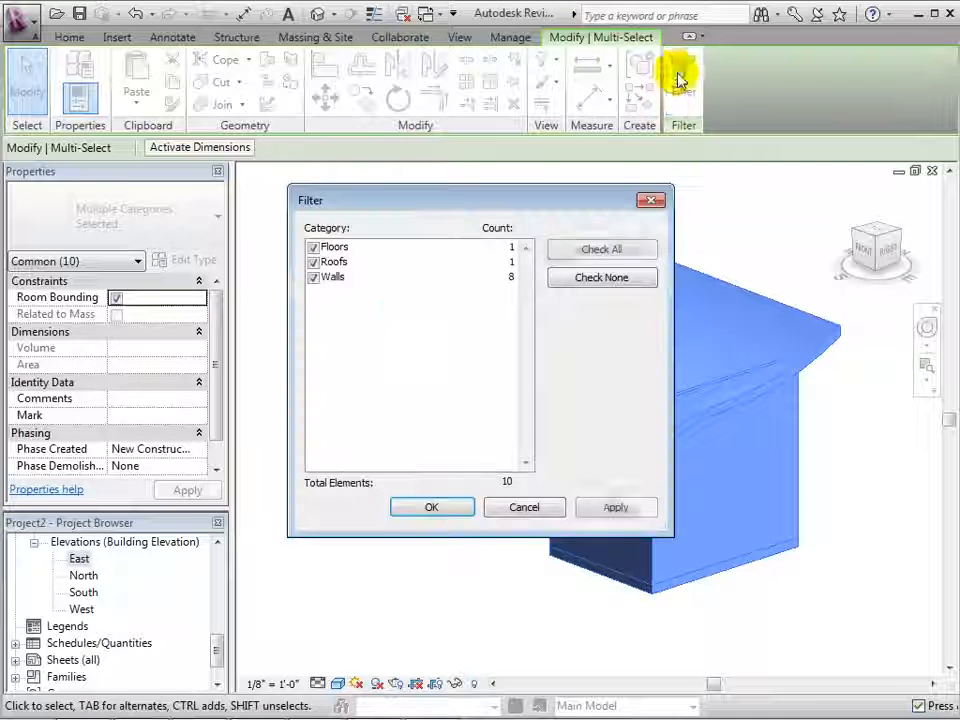
click(592, 280)
click(314, 278)
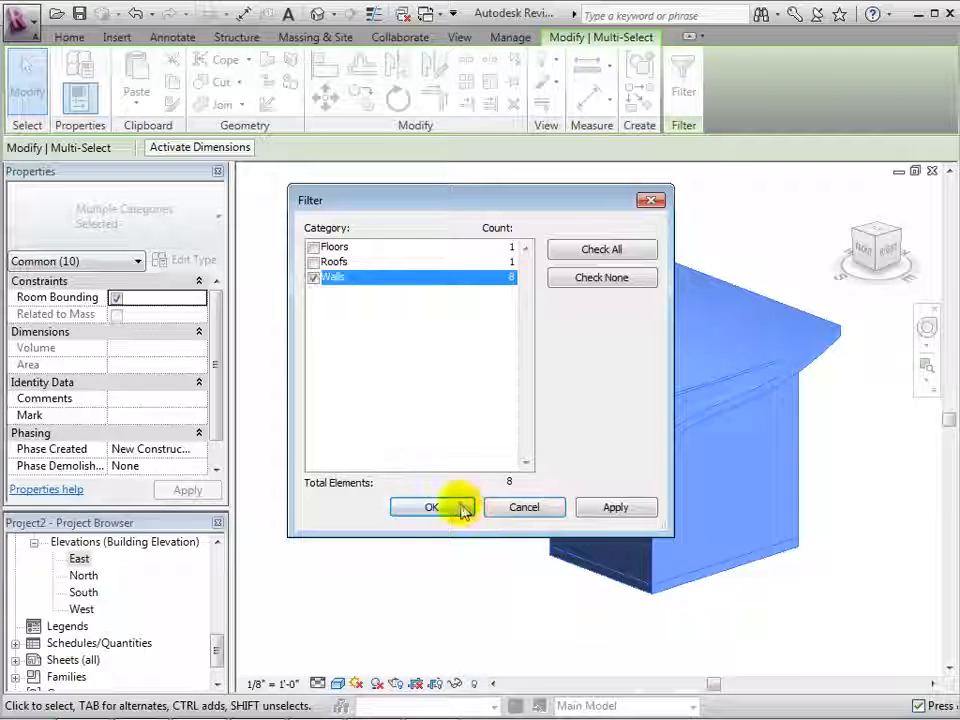
click(431, 507)
scroll(461, 508, down, 3)
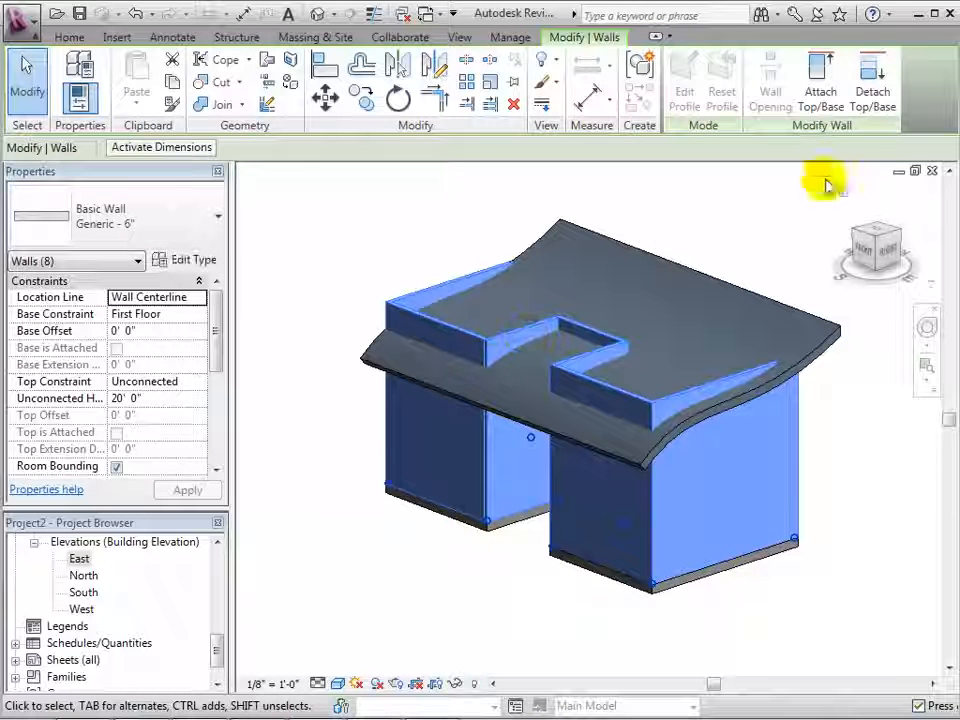
click(822, 80)
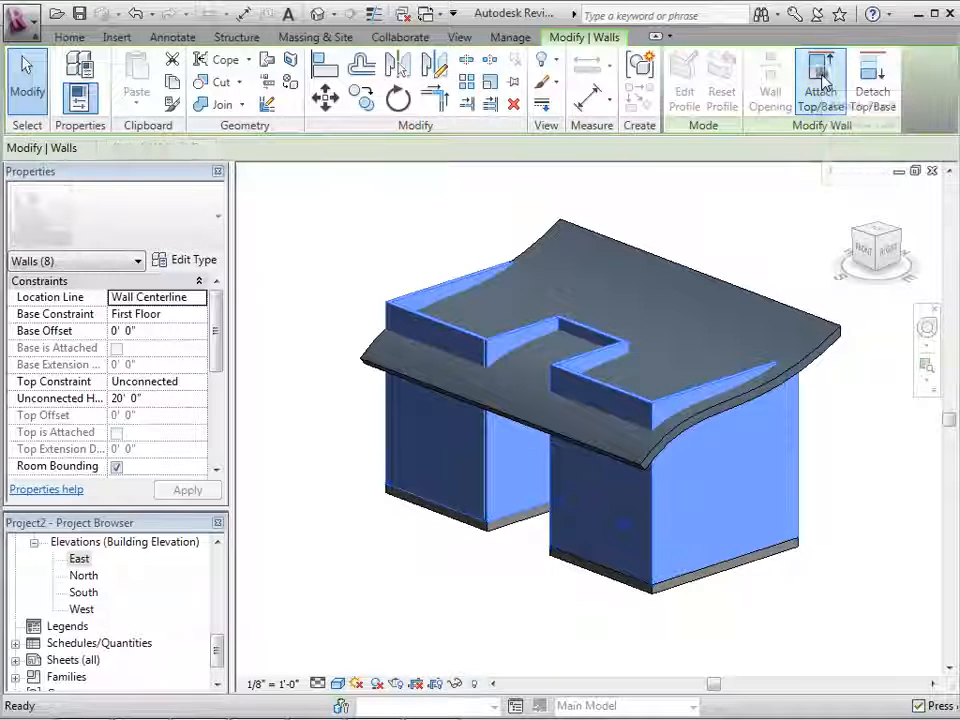
click(785, 308)
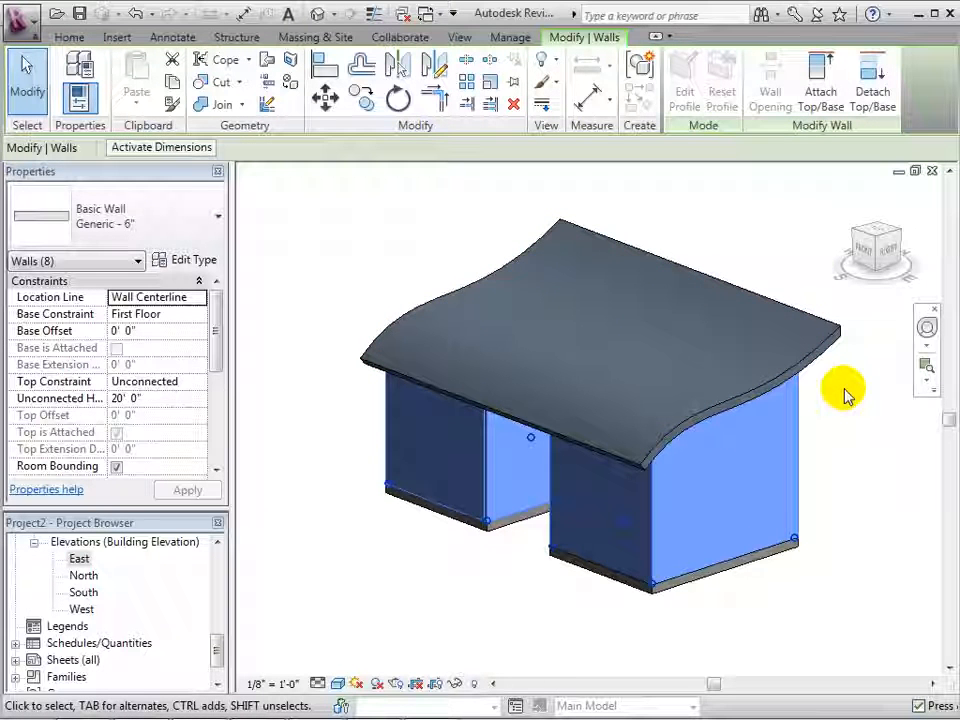
click(857, 336)
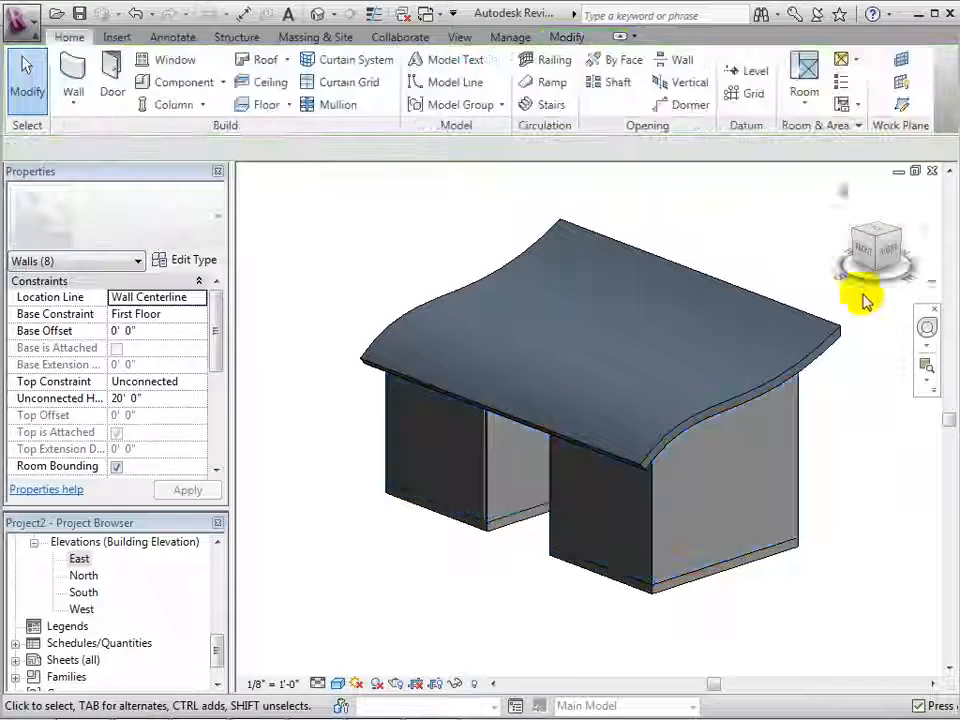
Change the extrusion roof's type to Wood Rafter 8" - Asphalt Shingle.
mouse_move(876, 240)
mouse_down()
mouse_move(889, 232)
mouse_move(945, 245)
mouse_move(959, 290)
mouse_move(955, 255)
mouse_up()
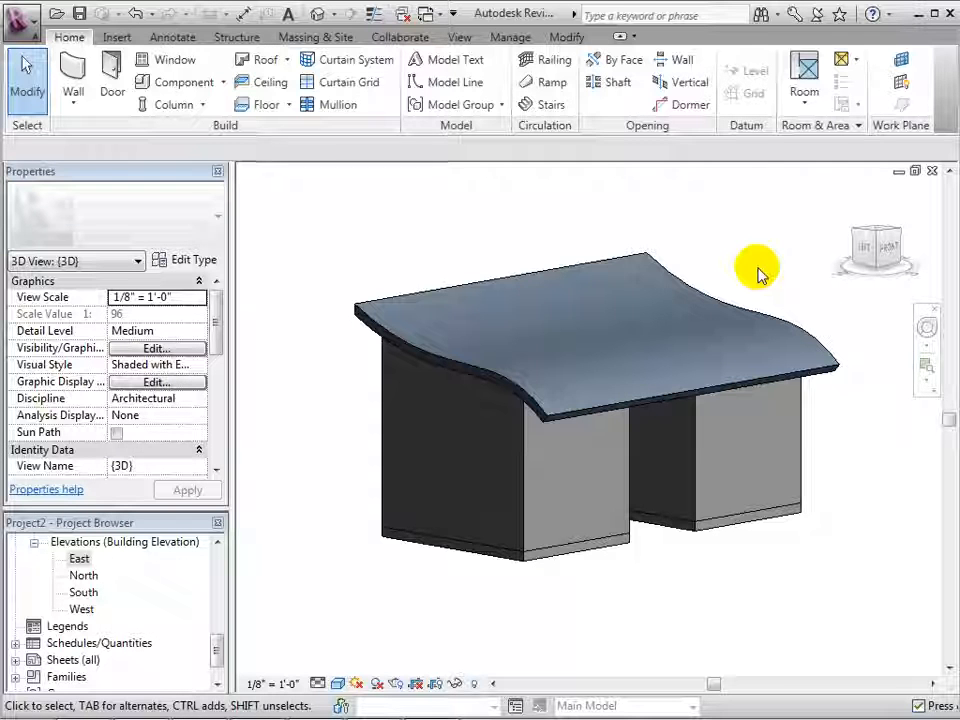
click(377, 306)
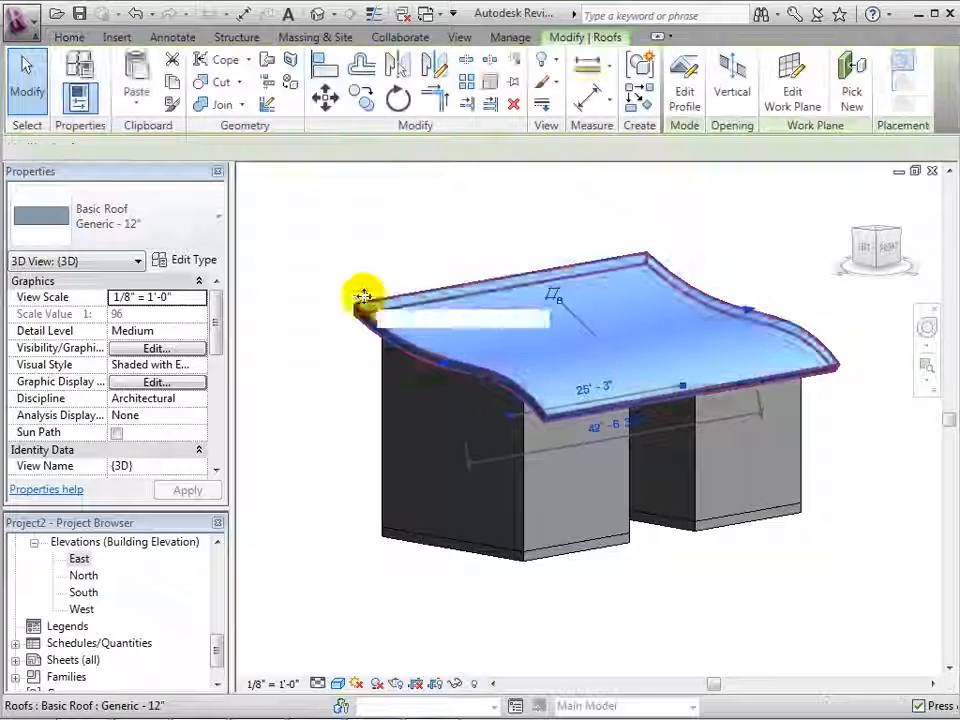
click(206, 231)
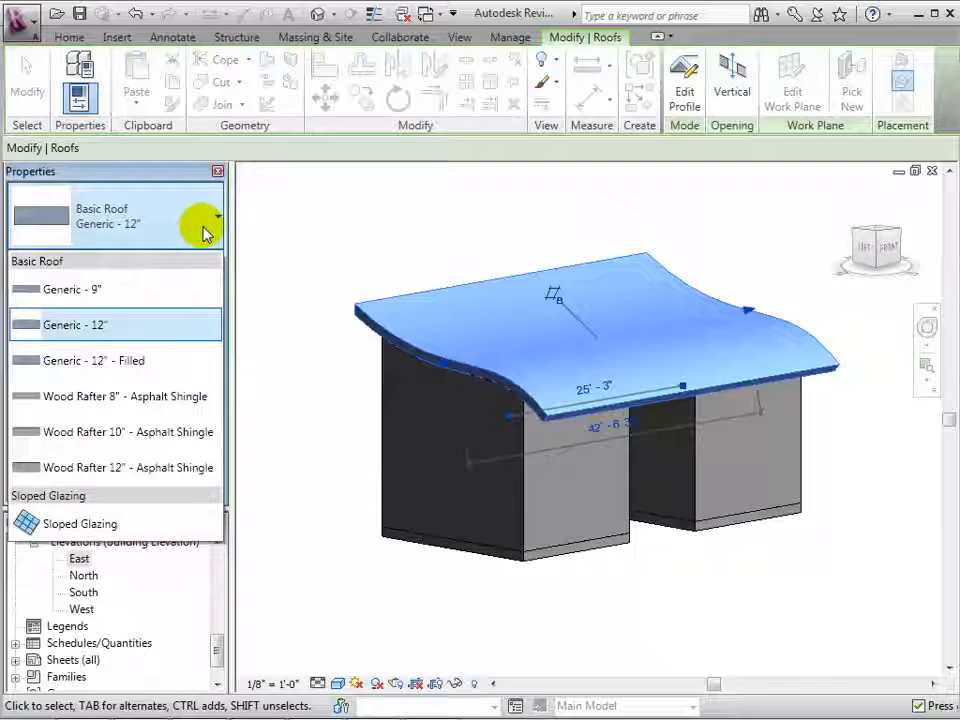
click(175, 405)
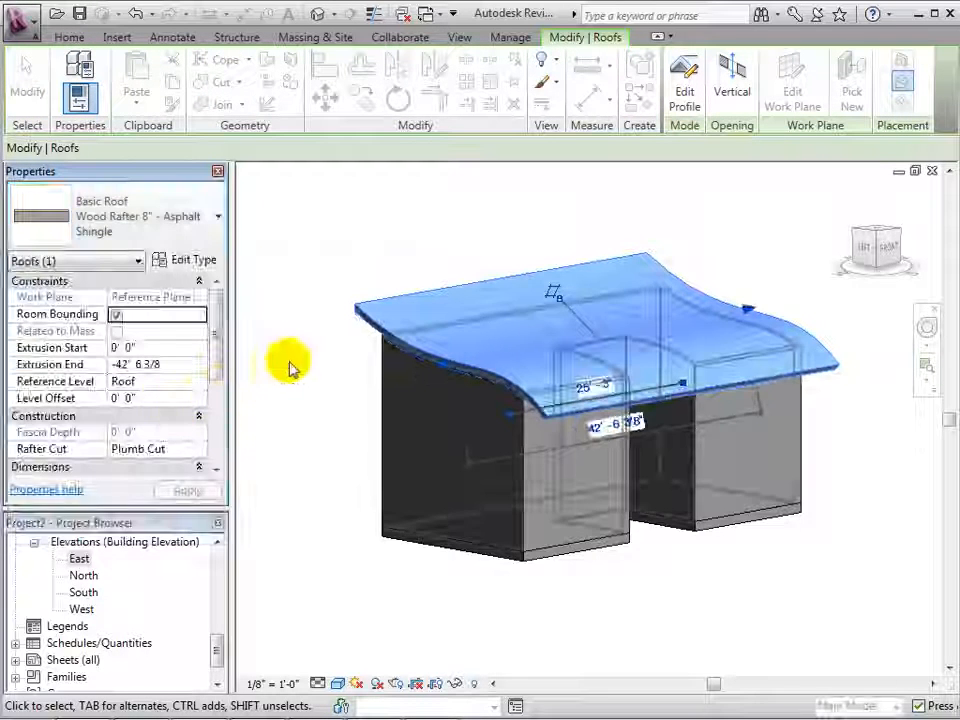
click(288, 367)
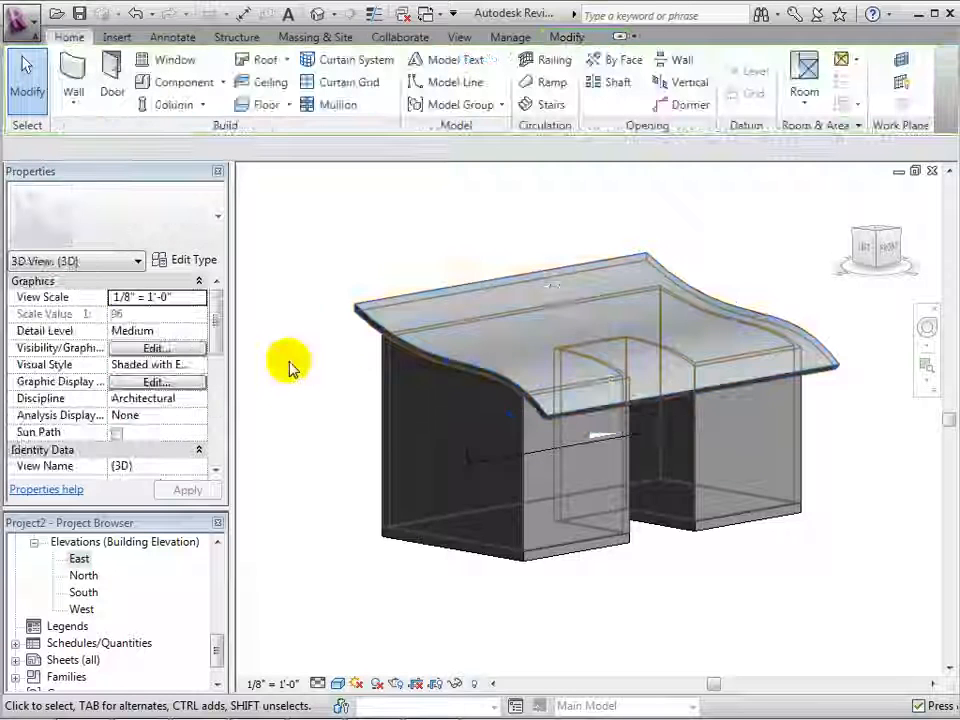
Edit the roof profile in the East elevation, lowering the spline's third control point and moving both ends inward, and finish the edit.
click(357, 312)
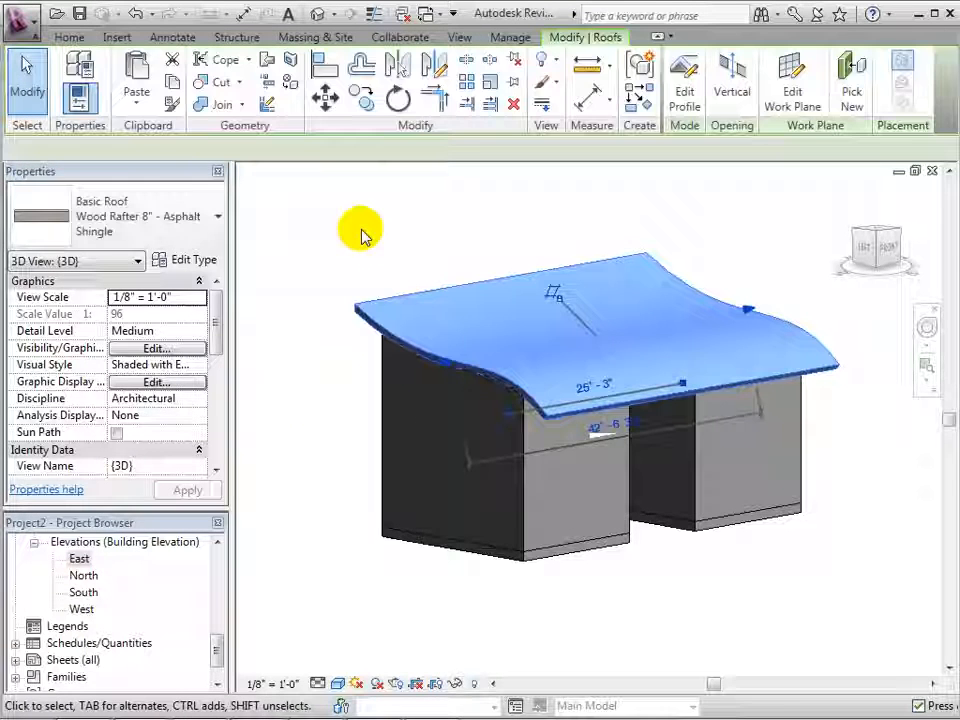
click(683, 88)
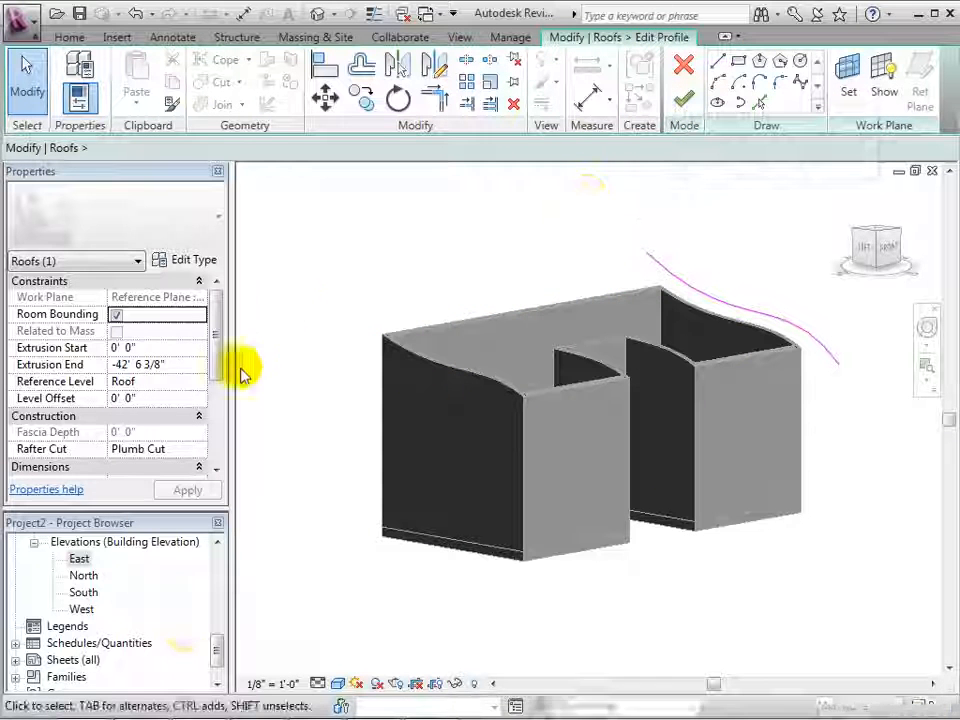
double_click(79, 558)
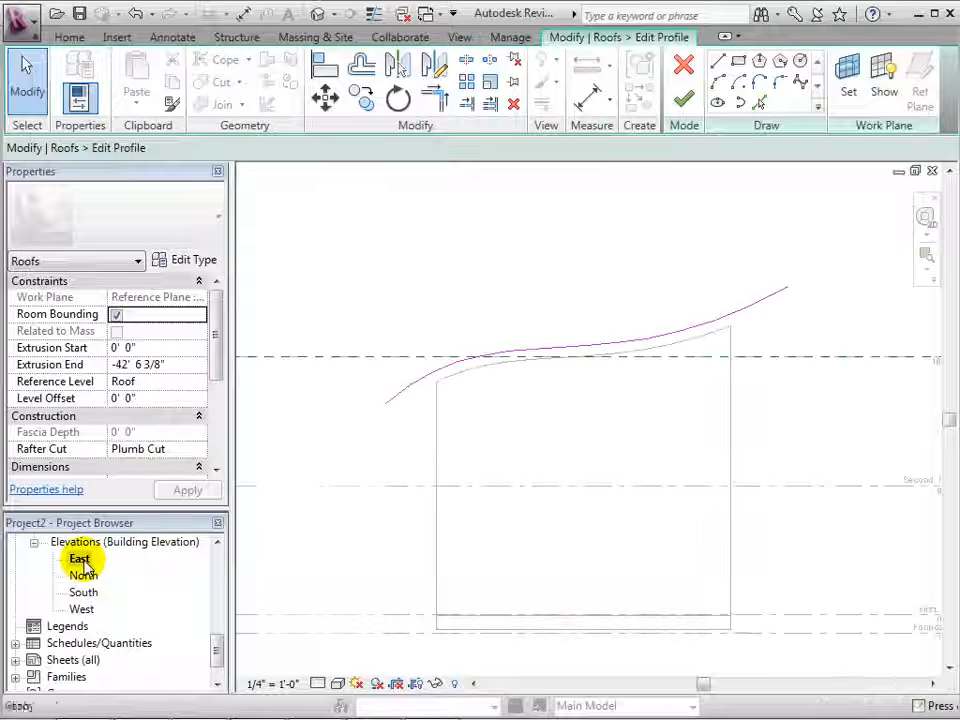
scroll(574, 321, up, 2)
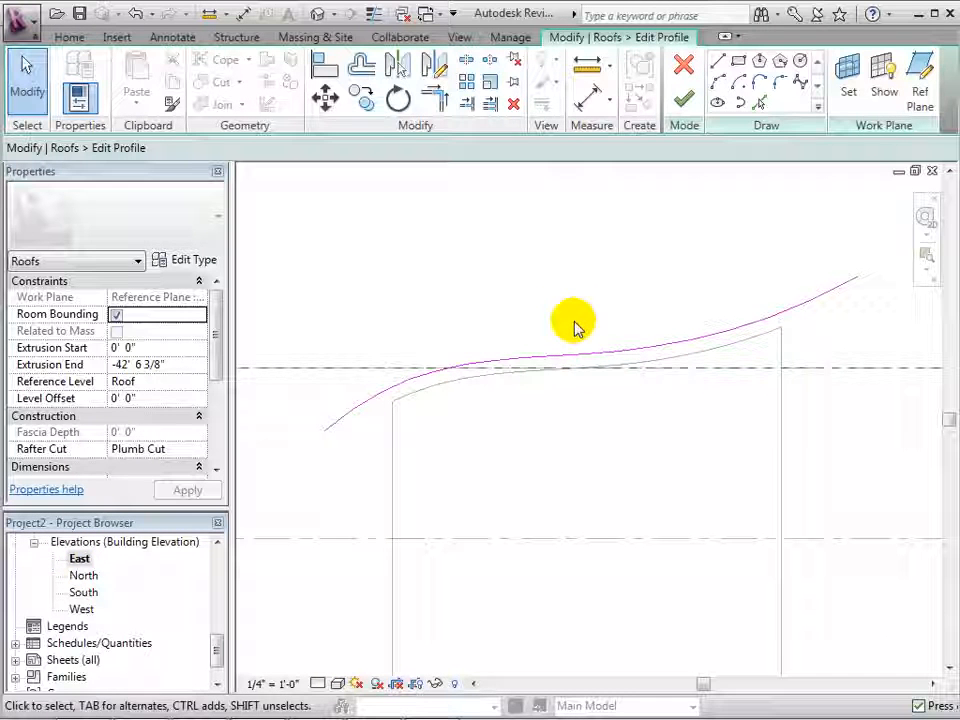
click(681, 343)
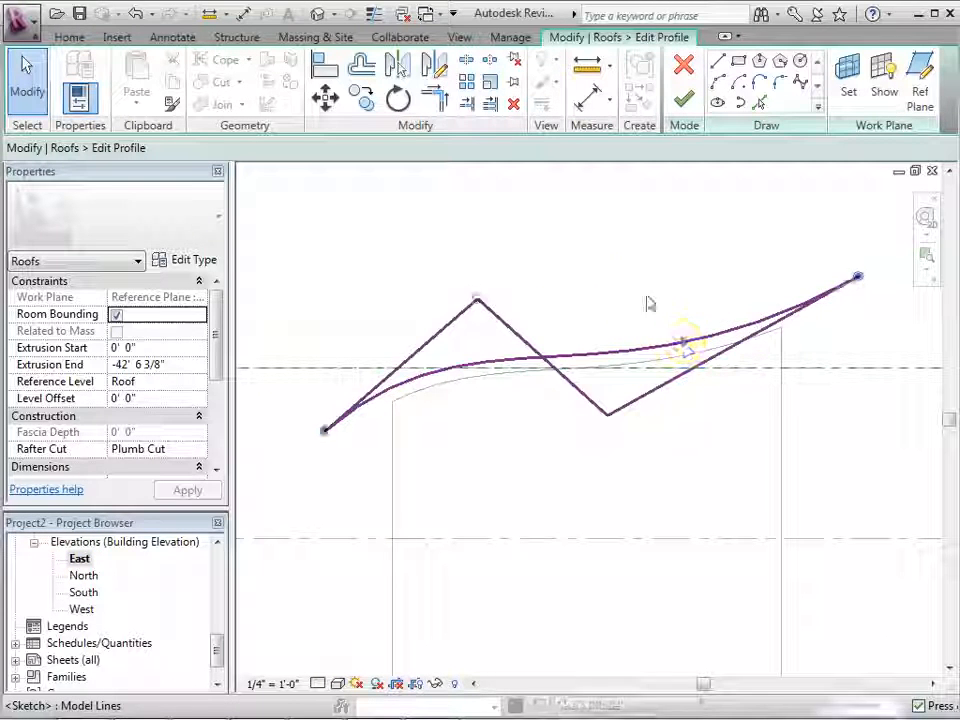
drag(604, 421, 606, 527)
click(325, 431)
drag(326, 433, 361, 438)
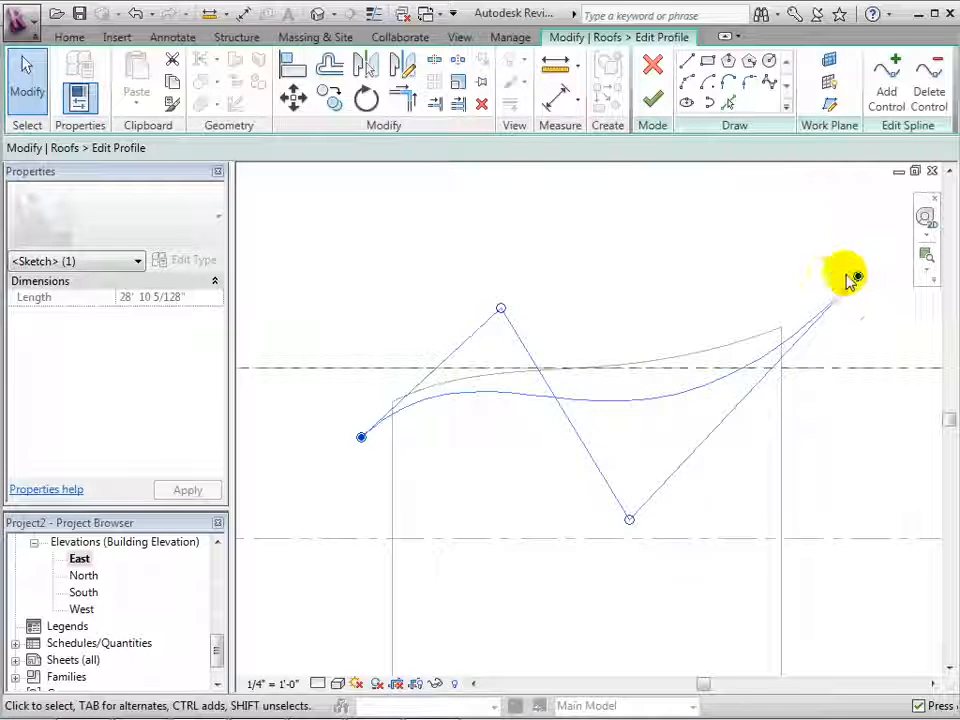
drag(857, 281, 801, 259)
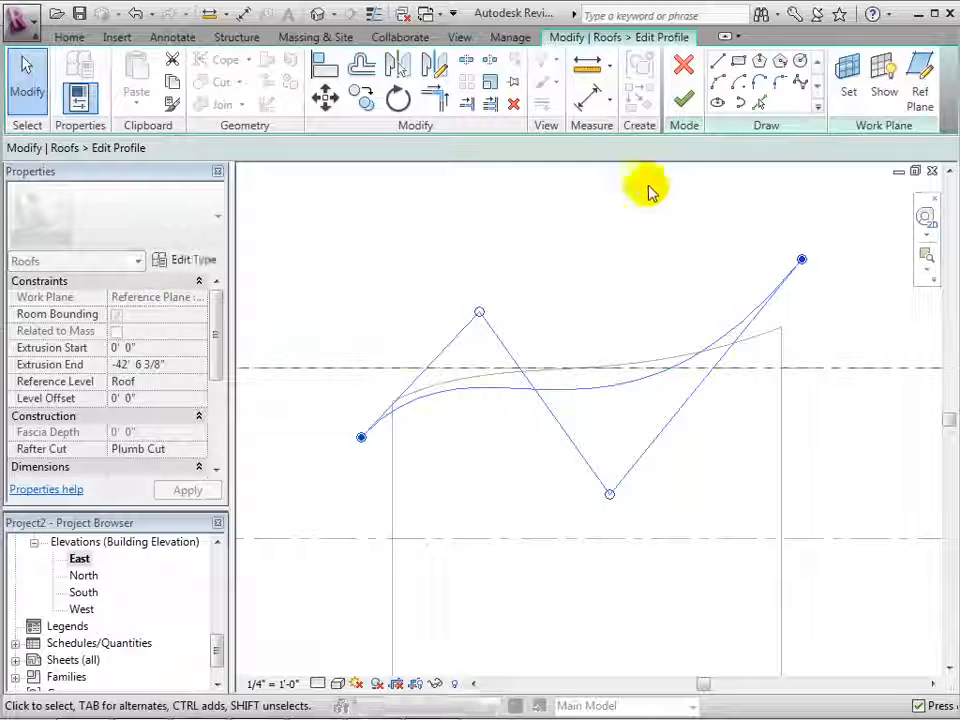
click(687, 104)
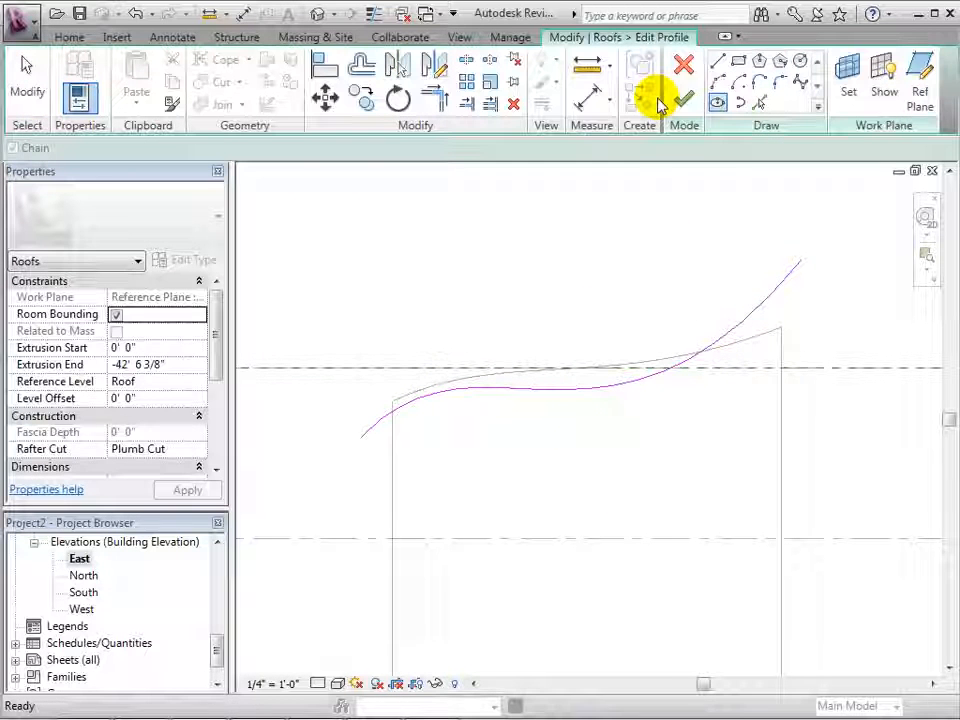
click(684, 100)
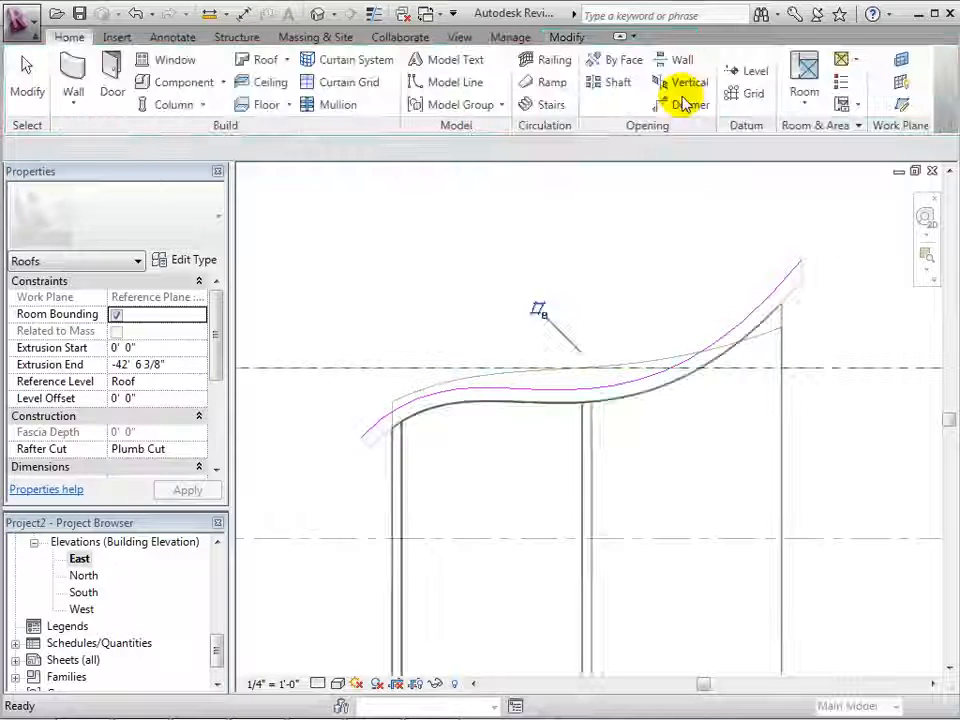
From the top 3D view, stretch the roof's east and west ends outward to a total length of about 51' 9", and deselect it.
click(318, 15)
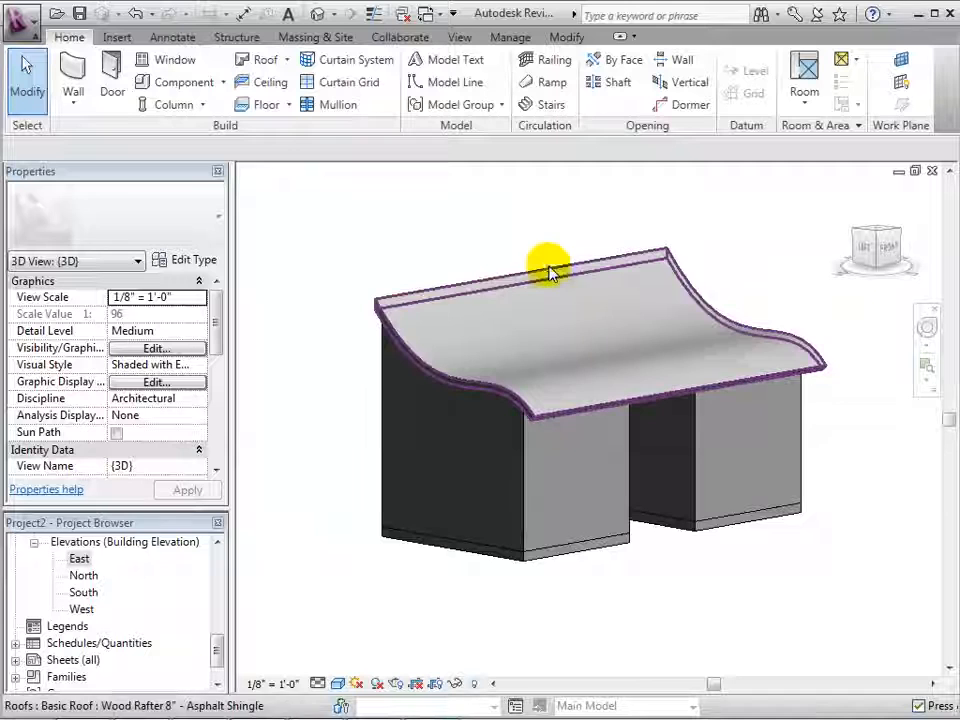
click(620, 254)
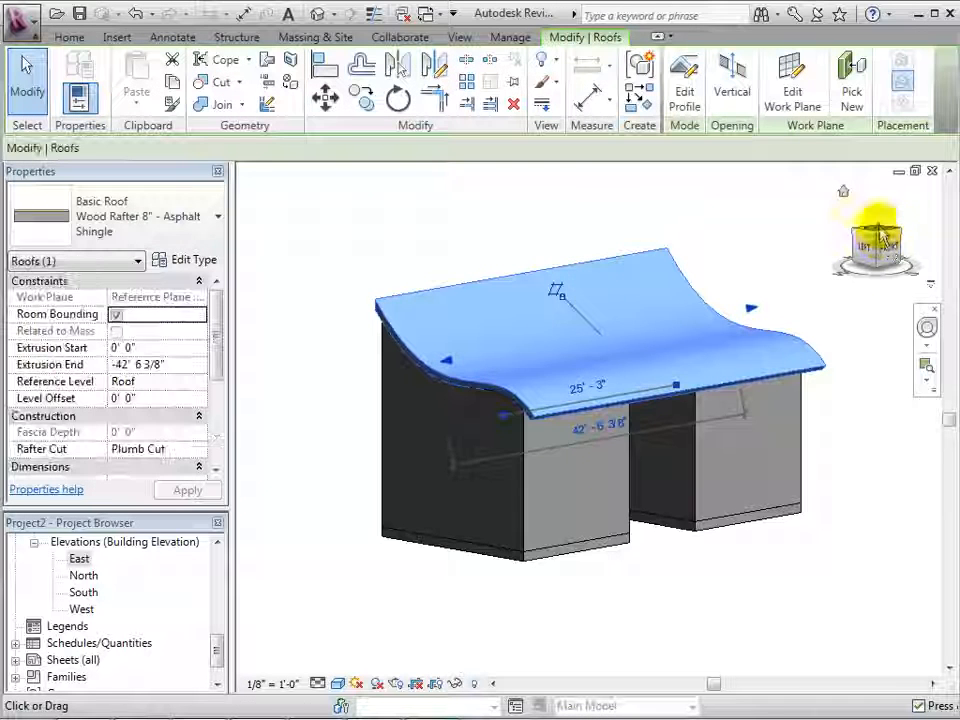
click(876, 232)
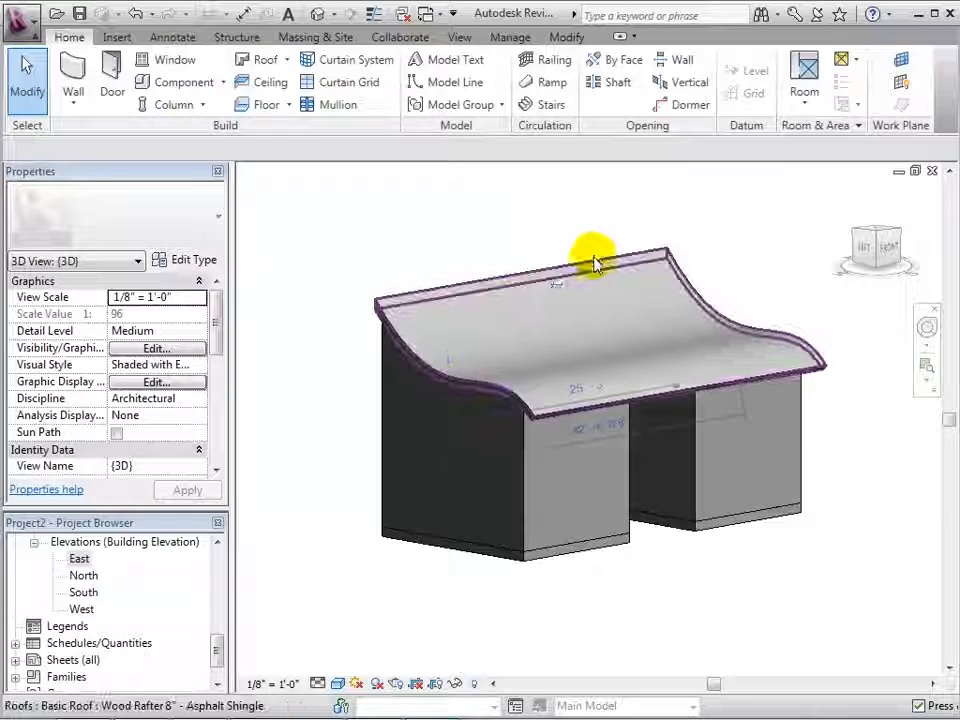
click(877, 228)
click(877, 234)
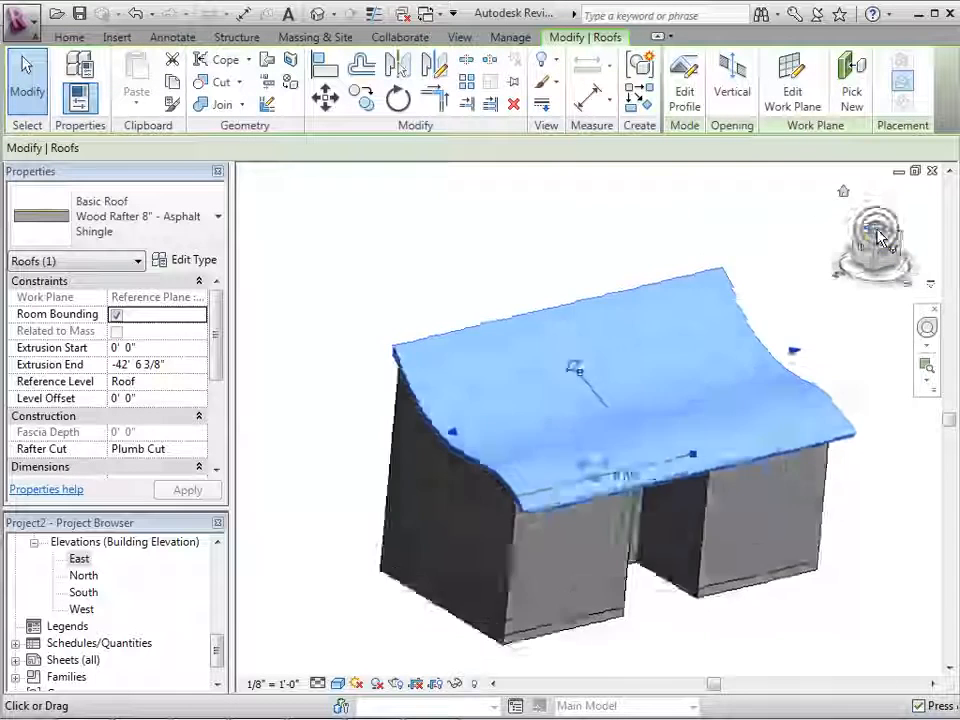
drag(819, 419, 861, 418)
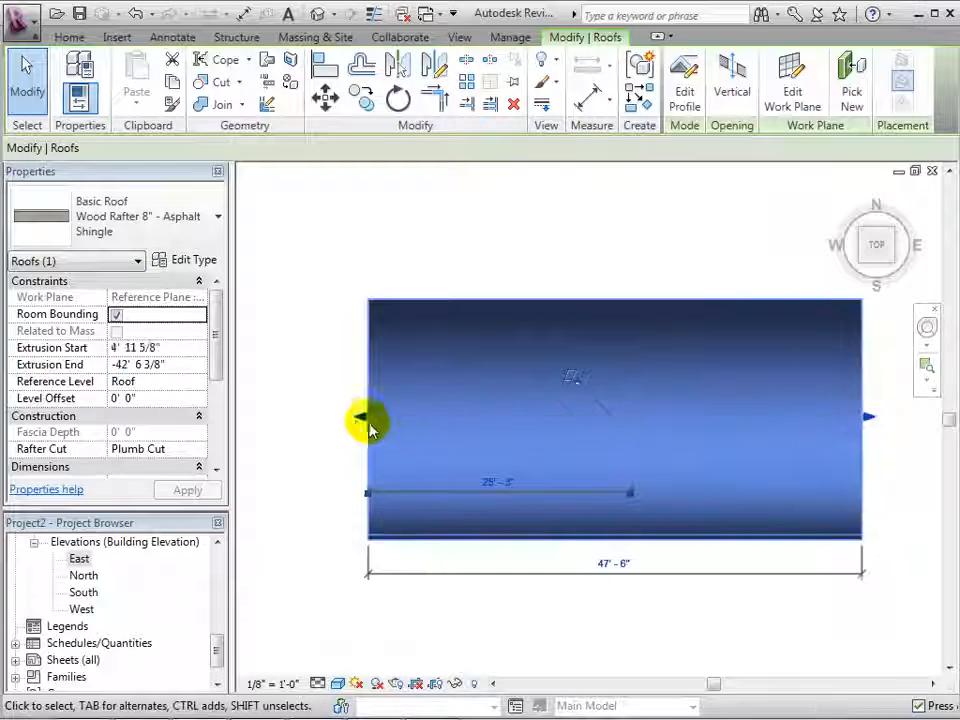
drag(360, 415, 318, 412)
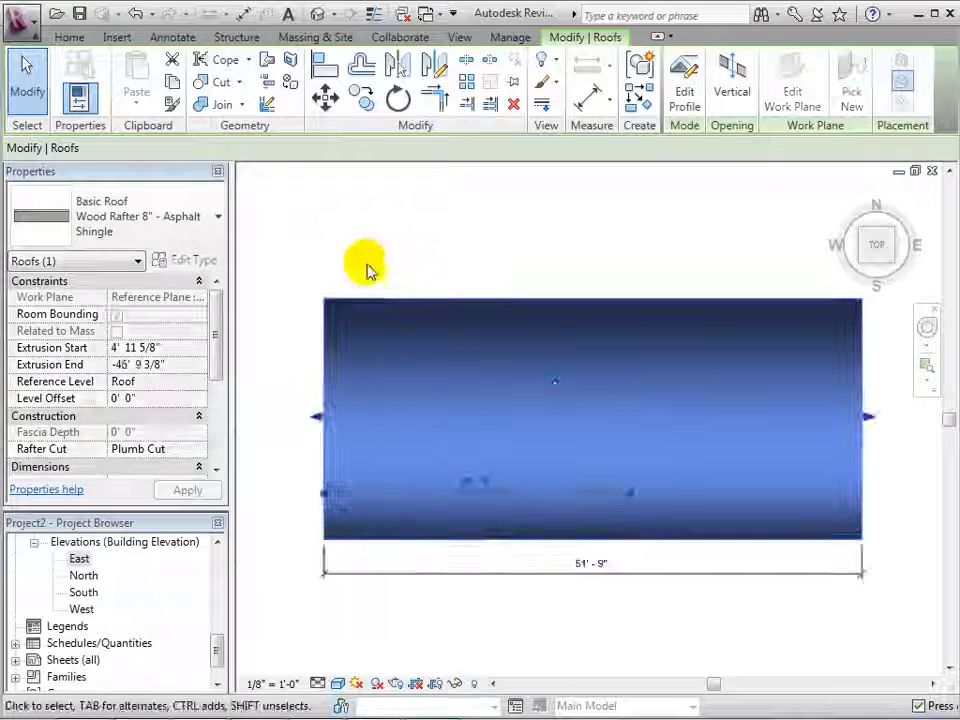
click(357, 237)
click(861, 260)
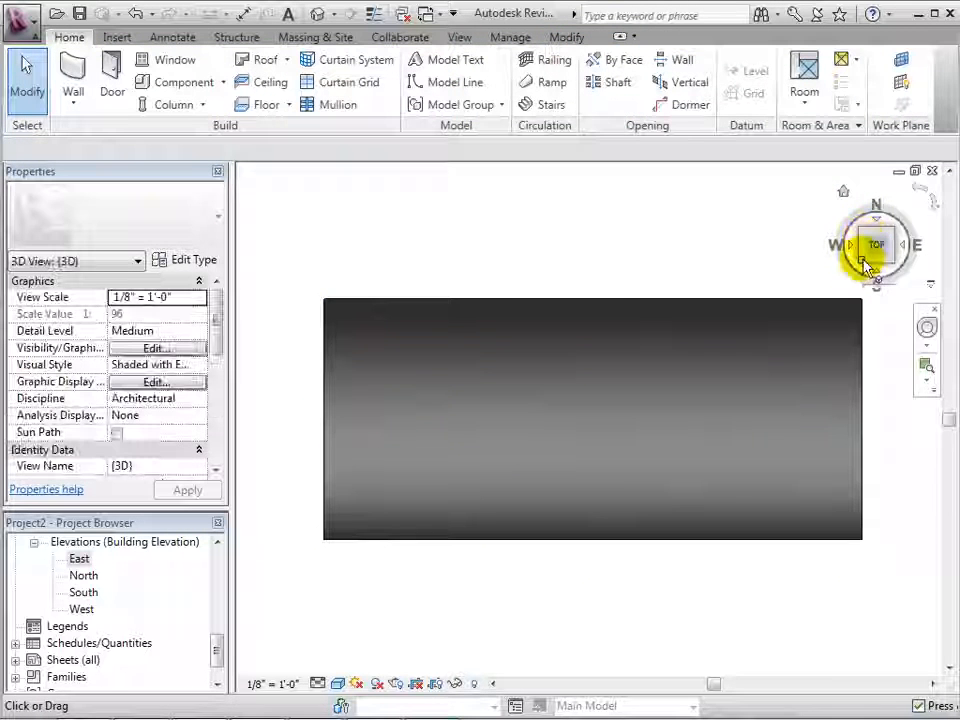
drag(876, 255, 842, 254)
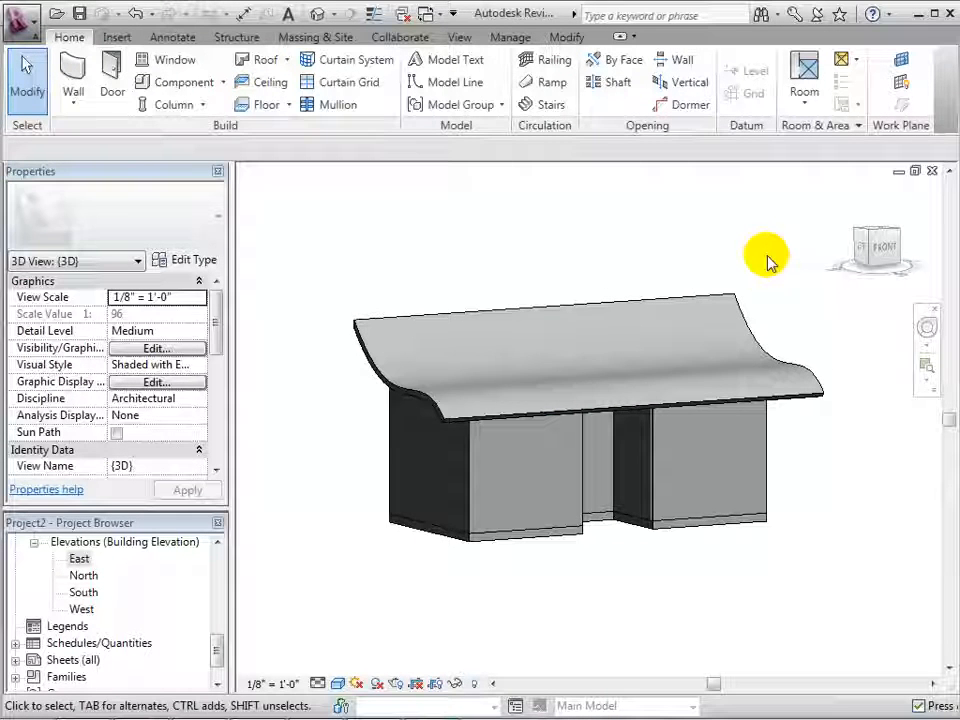